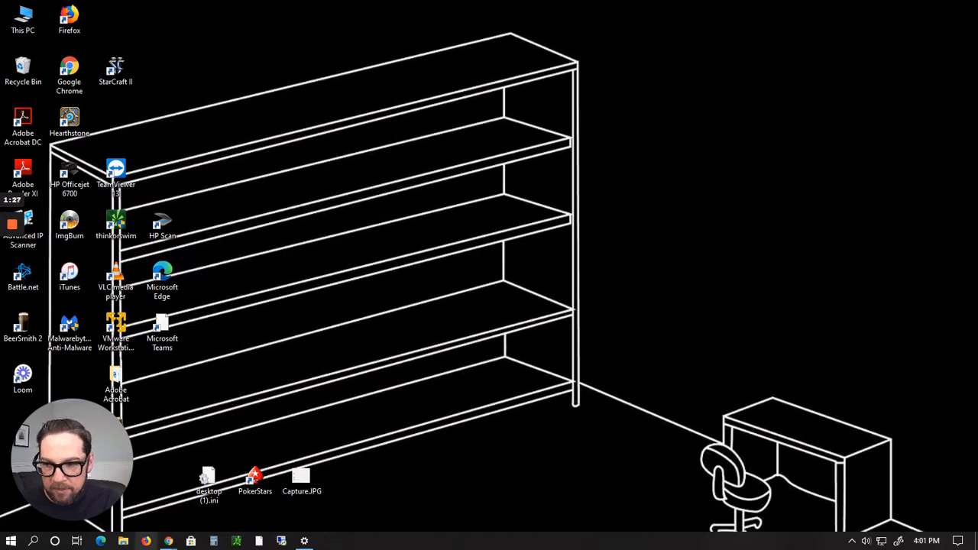
# Step: Switch to the ClickBank sign-up page and review the account registration form fields
pyautogui.moveTo(163, 543)
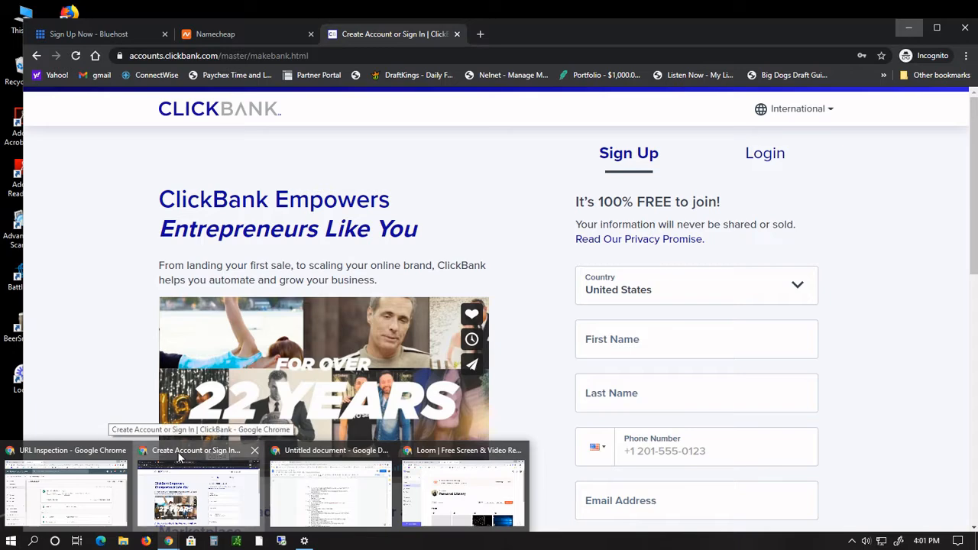
pyautogui.click(178, 457)
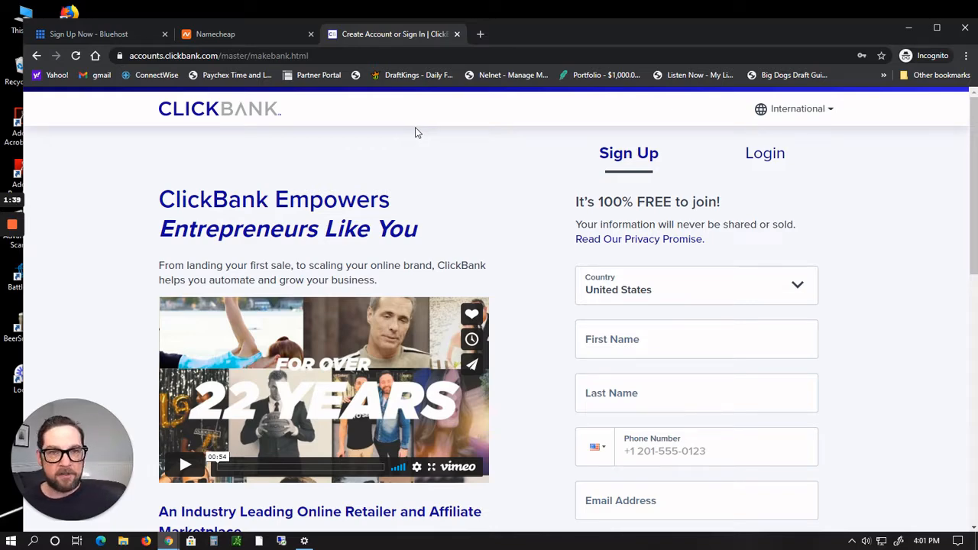
pyautogui.scroll(-3, 548, 298)
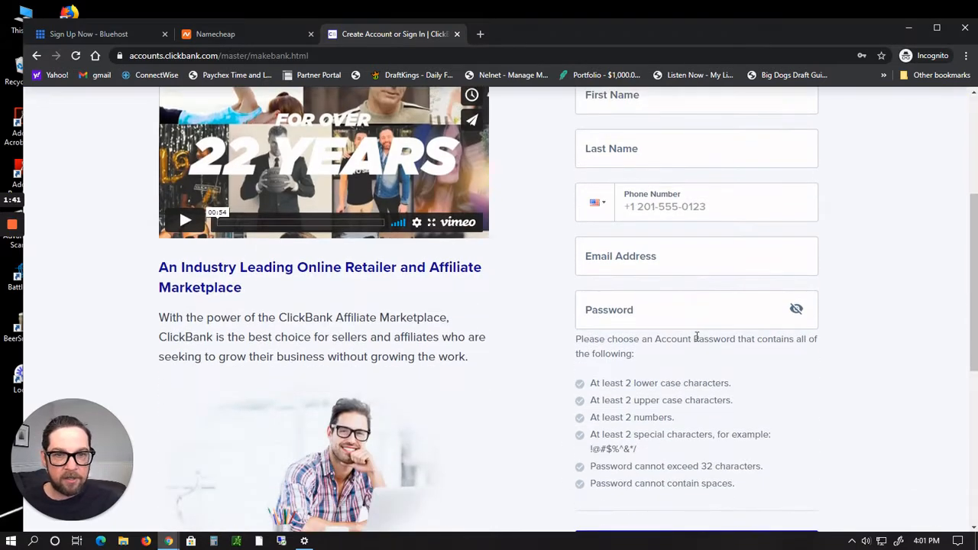
pyautogui.scroll(1, 696, 337)
pyautogui.scroll(-4, 695, 337)
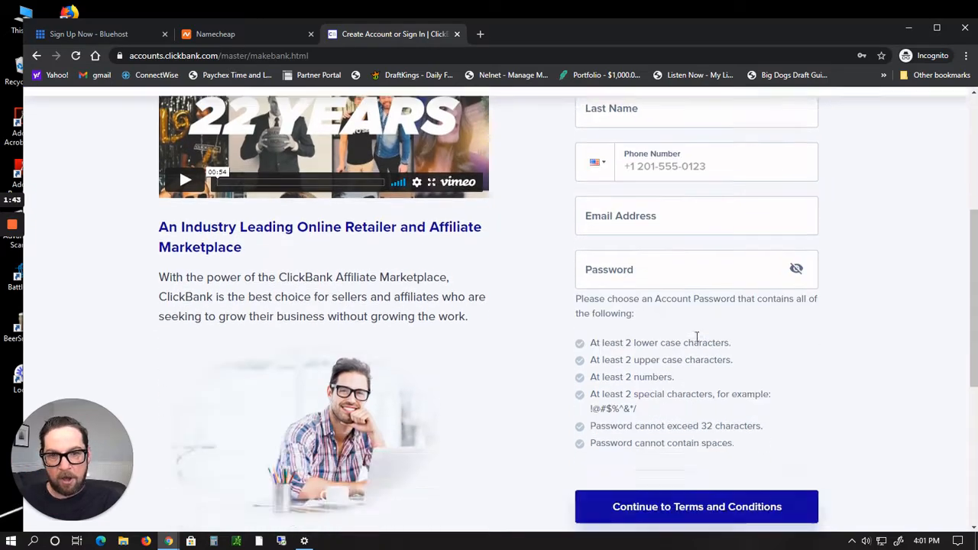
pyautogui.scroll(5, 438, 290)
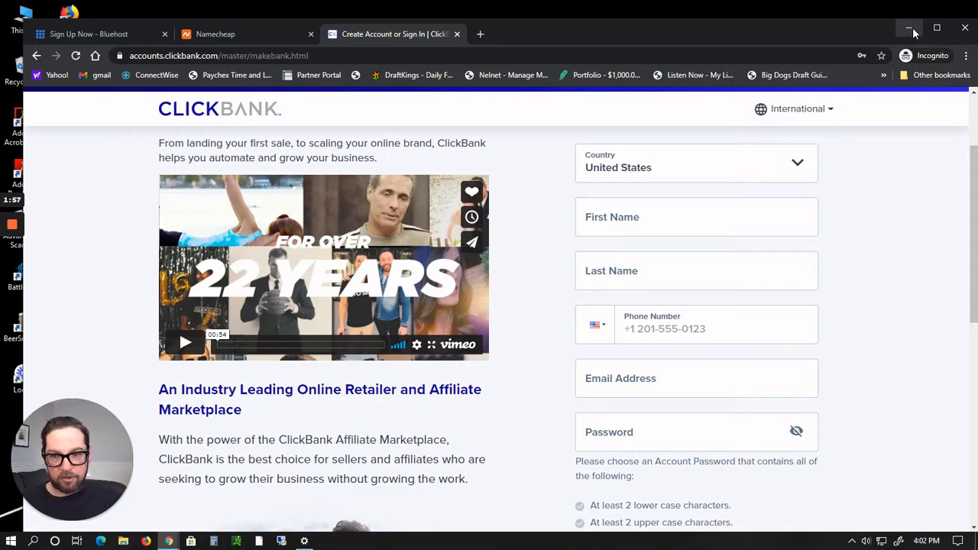
pyautogui.scroll(2, 683, 280)
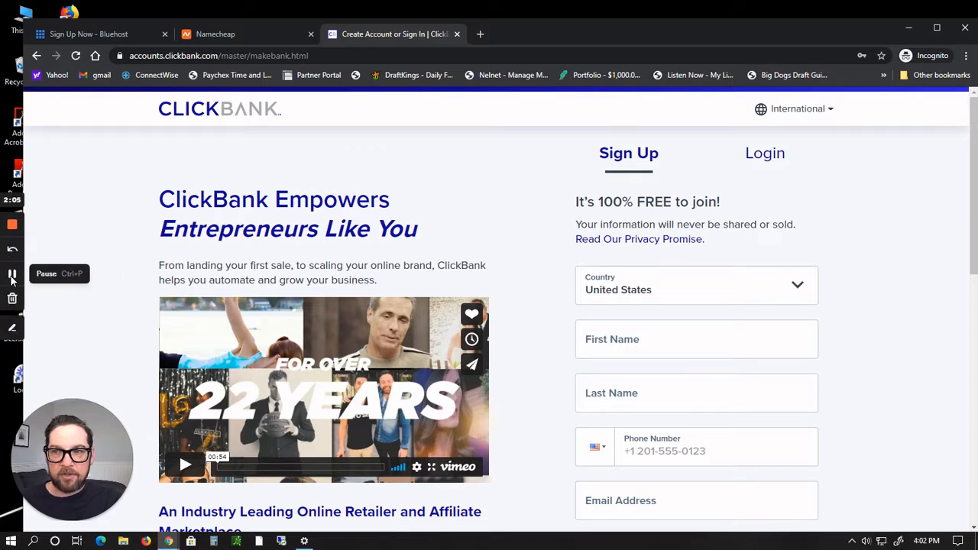
pyautogui.click(12, 274)
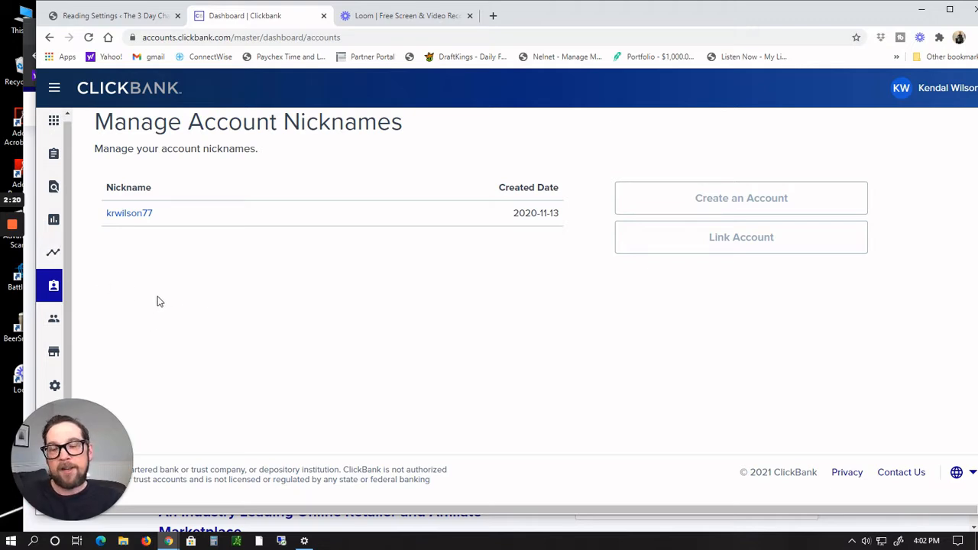
# Step: Open the Affiliate Marketplace and browse into the Health & Fitness category
pyautogui.click(54, 353)
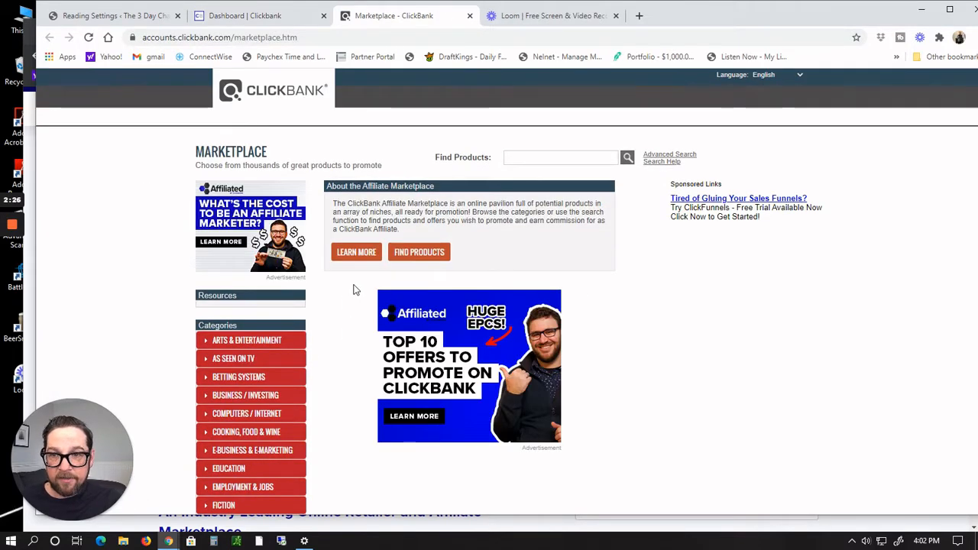
pyautogui.scroll(-1, 351, 292)
pyautogui.scroll(-3, 353, 289)
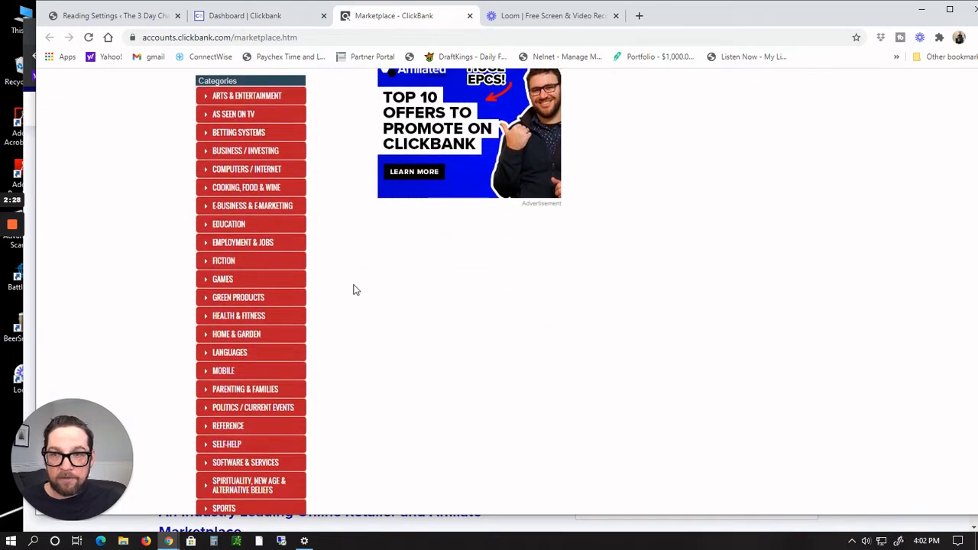
pyautogui.scroll(-1, 354, 290)
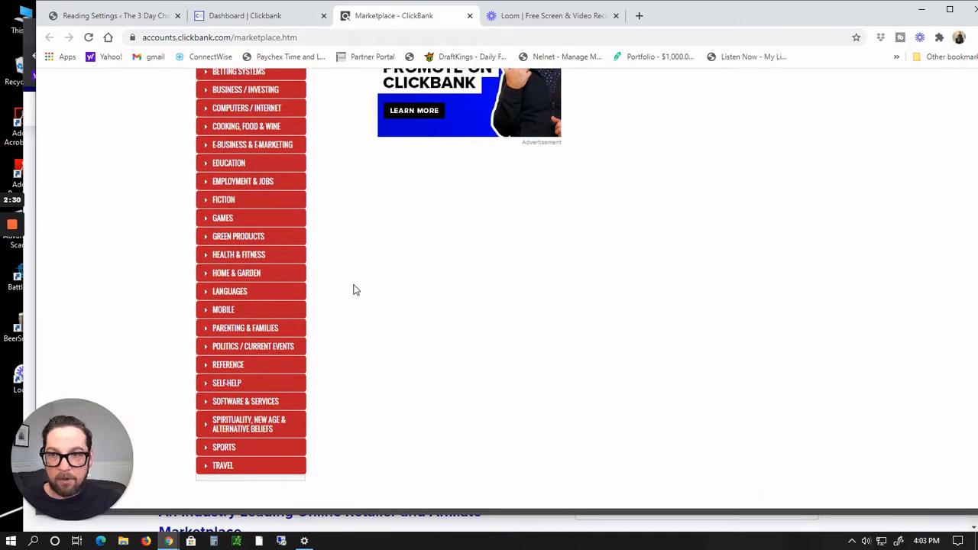
pyautogui.click(253, 260)
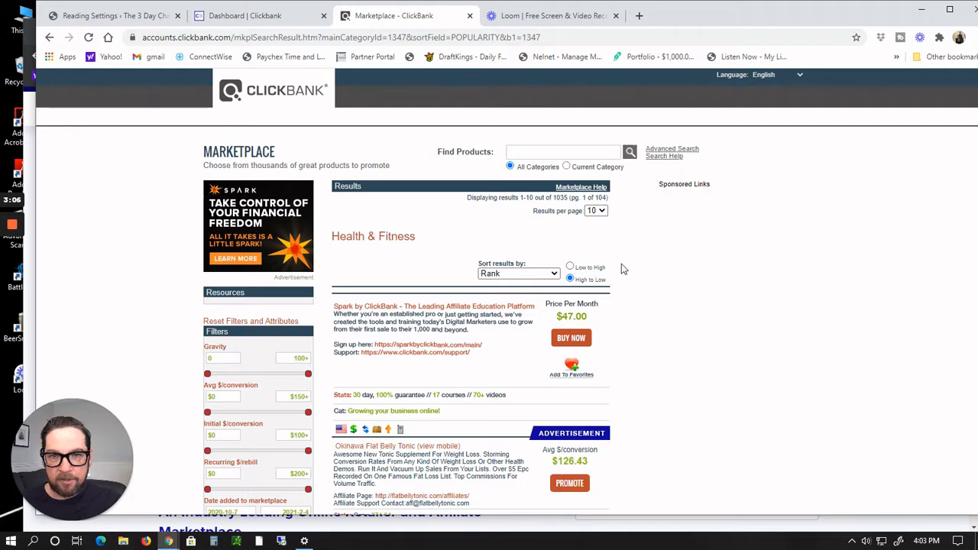
# Step: Search the marketplace products for Keto
pyautogui.scroll(-1, 676, 267)
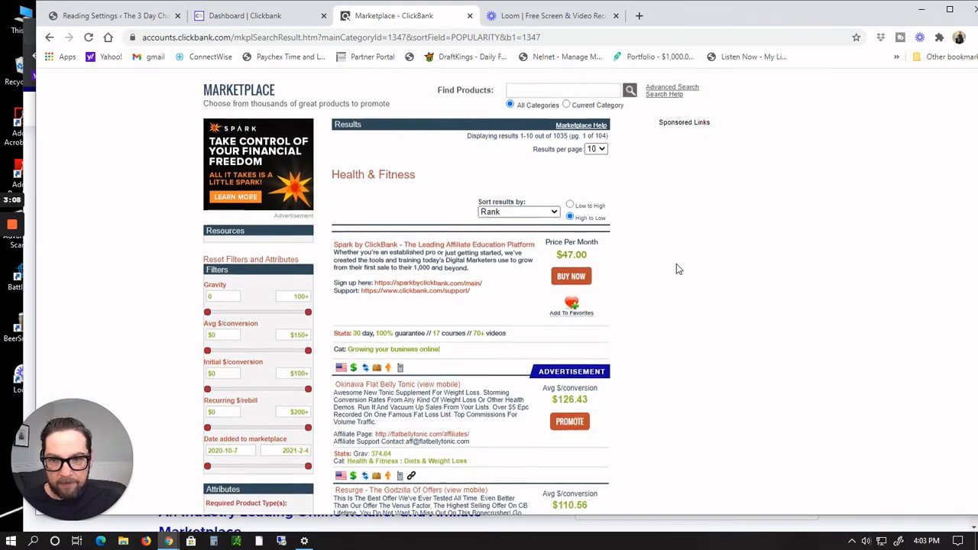
pyautogui.scroll(1, 676, 269)
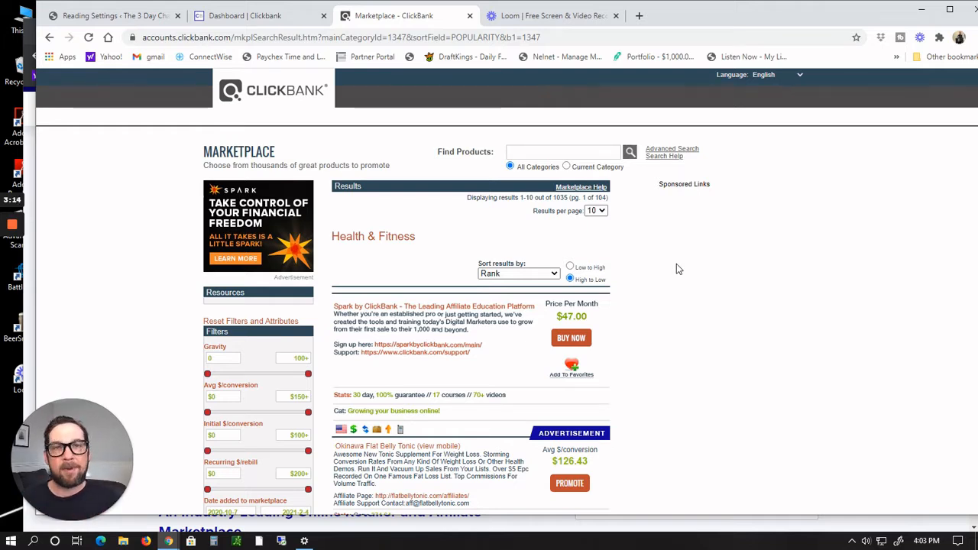
pyautogui.click(567, 156)
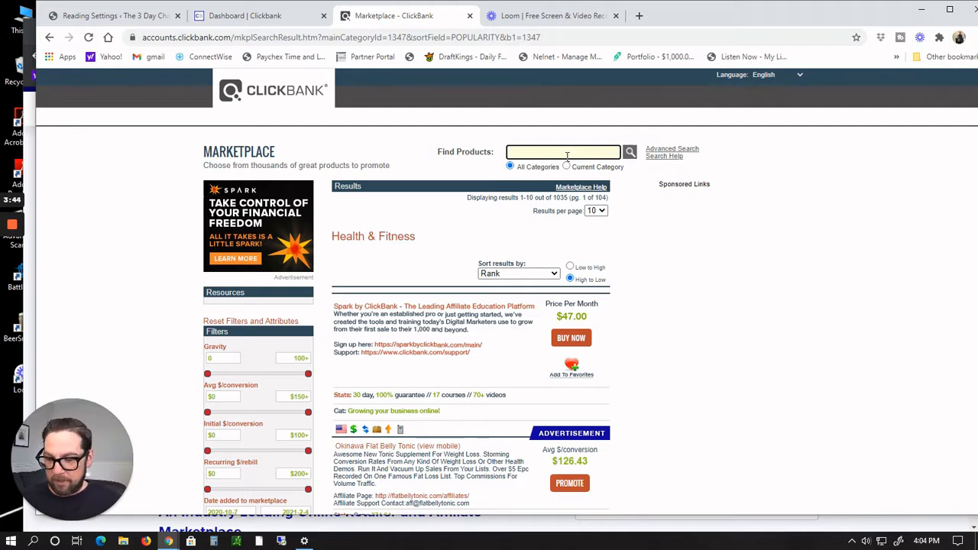
pyautogui.write('Keto')
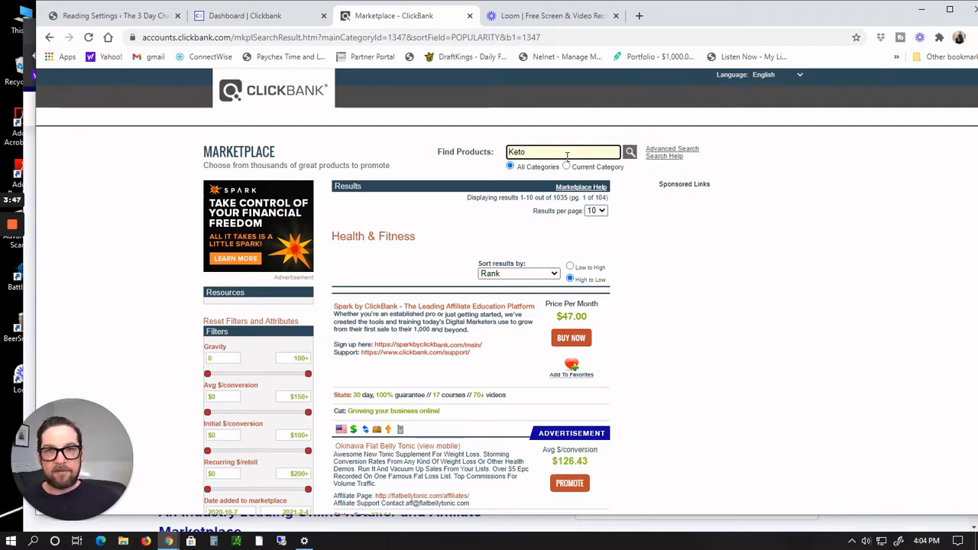
pyautogui.press('Return')
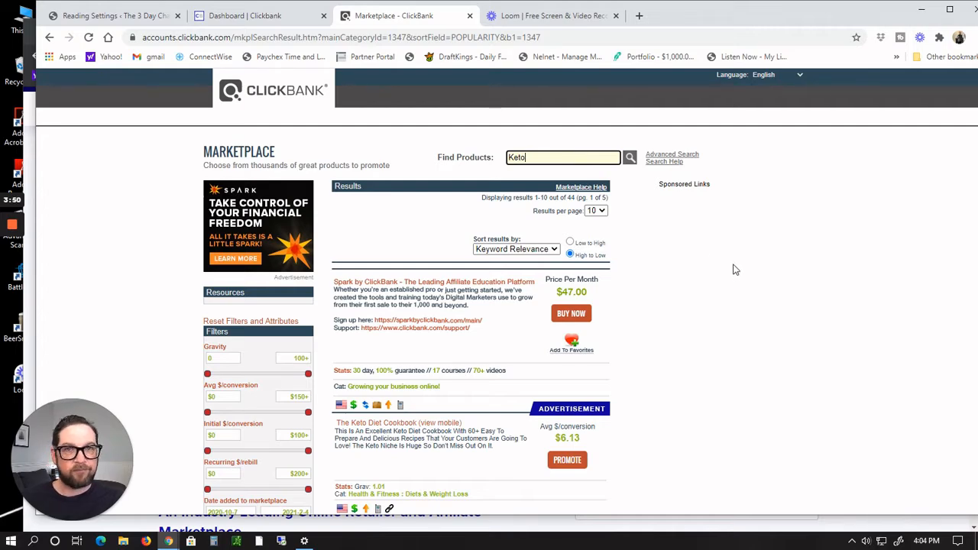
# Step: Sort the Keto search results by Gravity
pyautogui.scroll(-1, 733, 269)
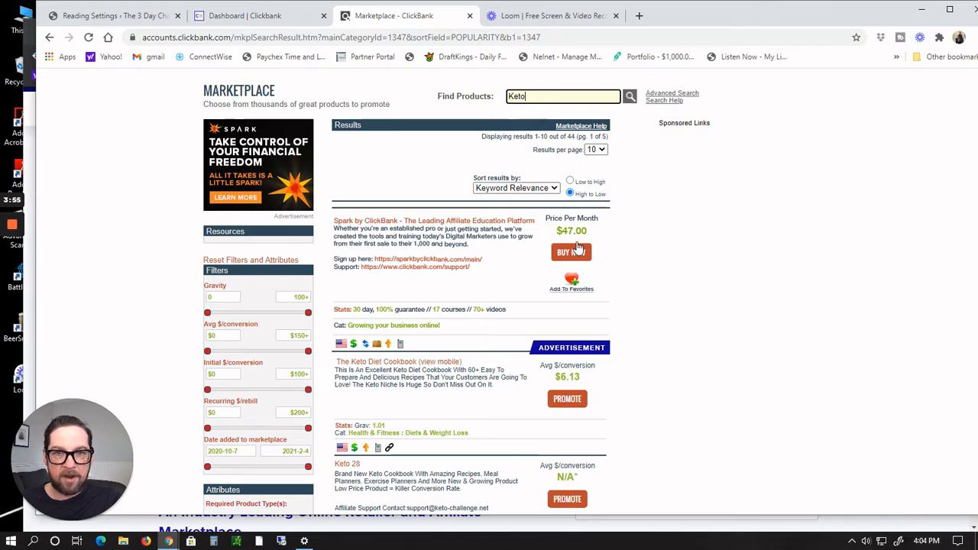
pyautogui.click(557, 189)
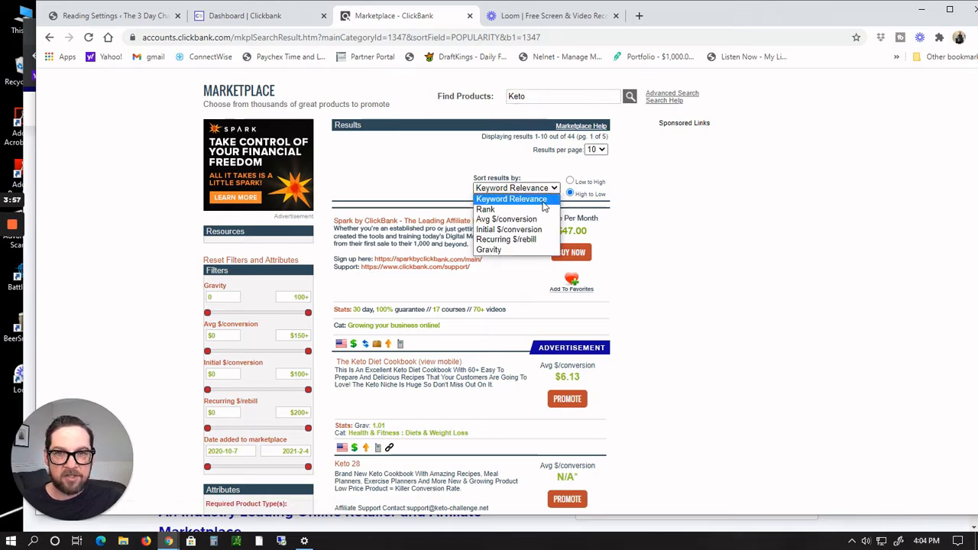
pyautogui.click(520, 249)
pyautogui.scroll(-3, 904, 254)
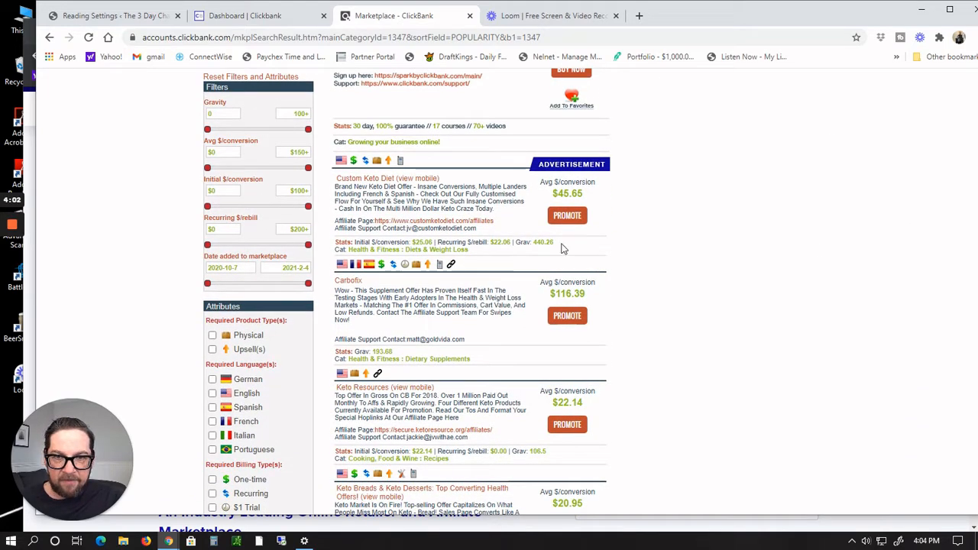
# Step: Open the Custom Keto Diet affiliate page link in a new tab and switch to it
pyautogui.doubleClick(535, 244)
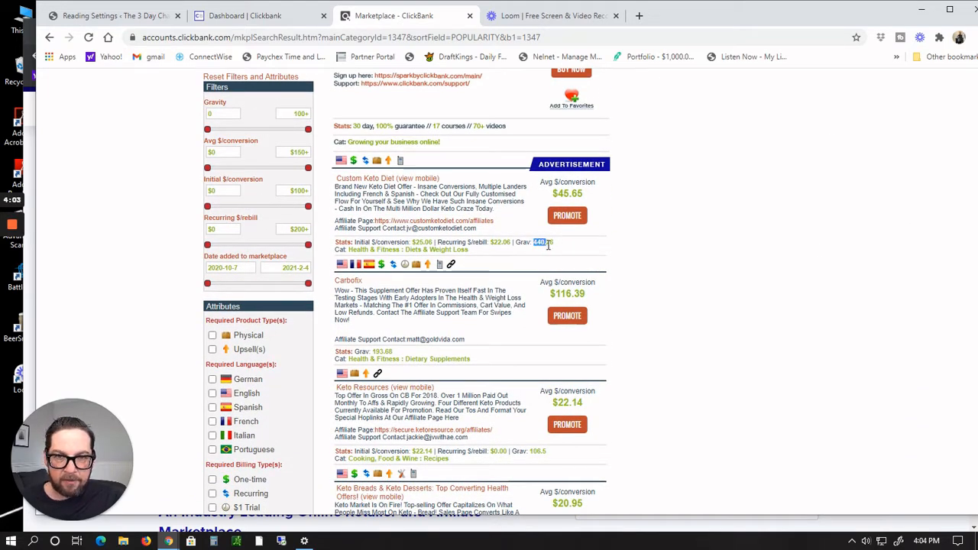
pyautogui.scroll(-1, 732, 285)
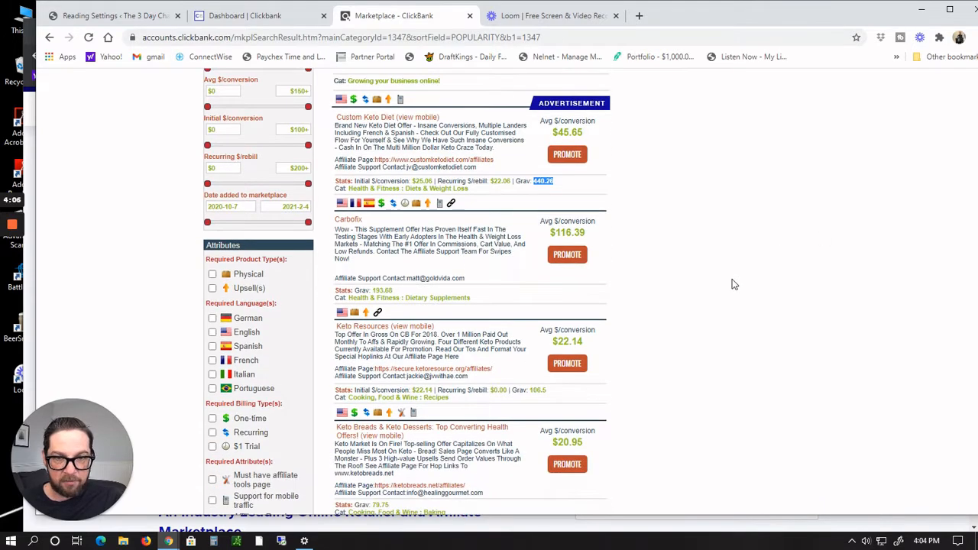
pyautogui.scroll(1, 732, 285)
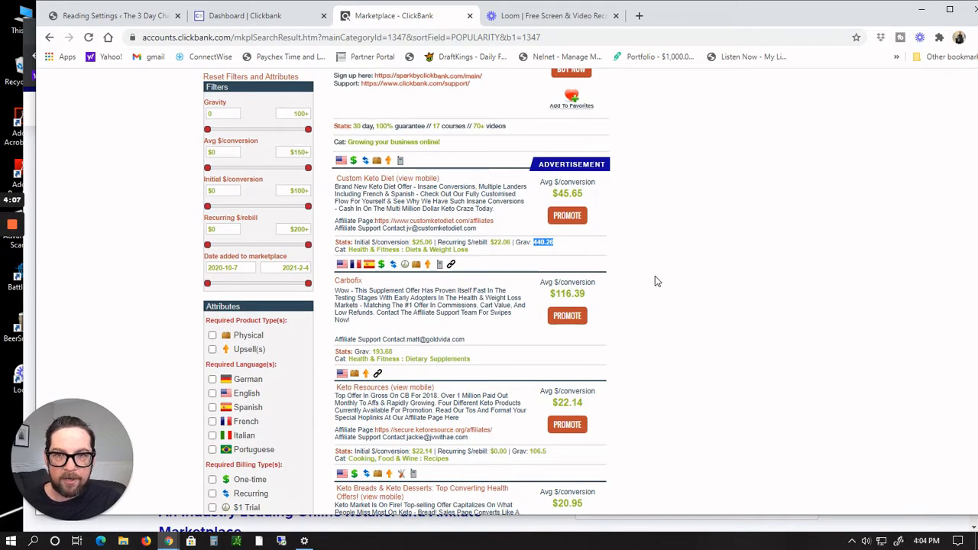
pyautogui.rightClick(415, 226)
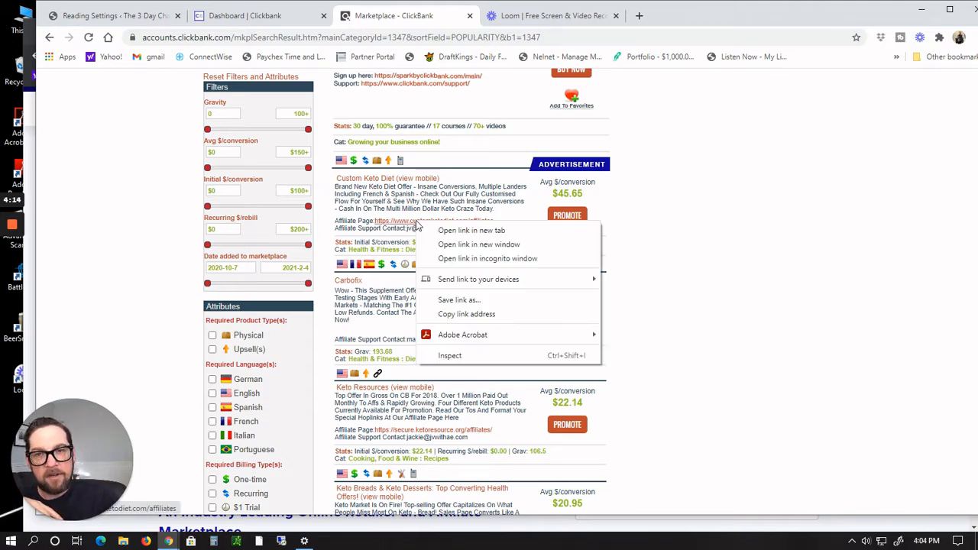
pyautogui.click(441, 231)
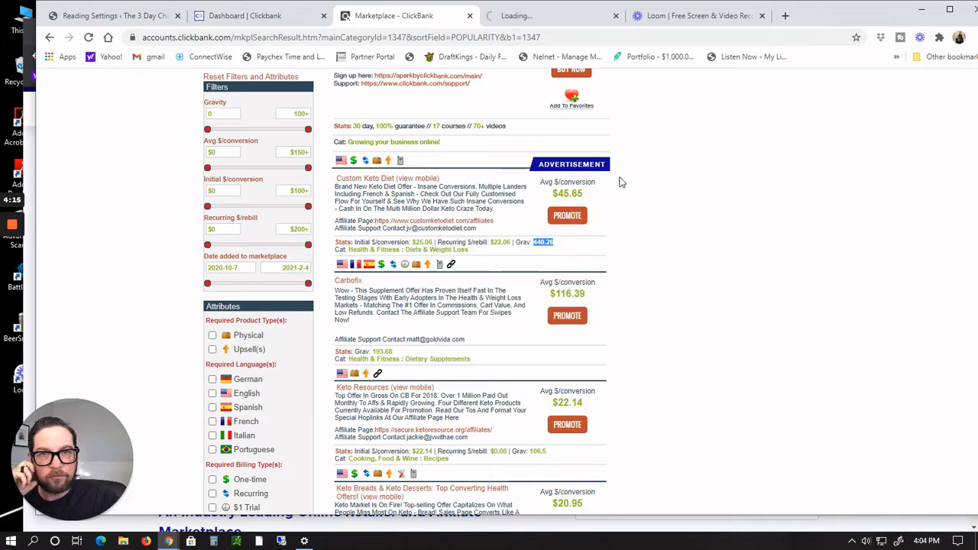
pyautogui.click(537, 16)
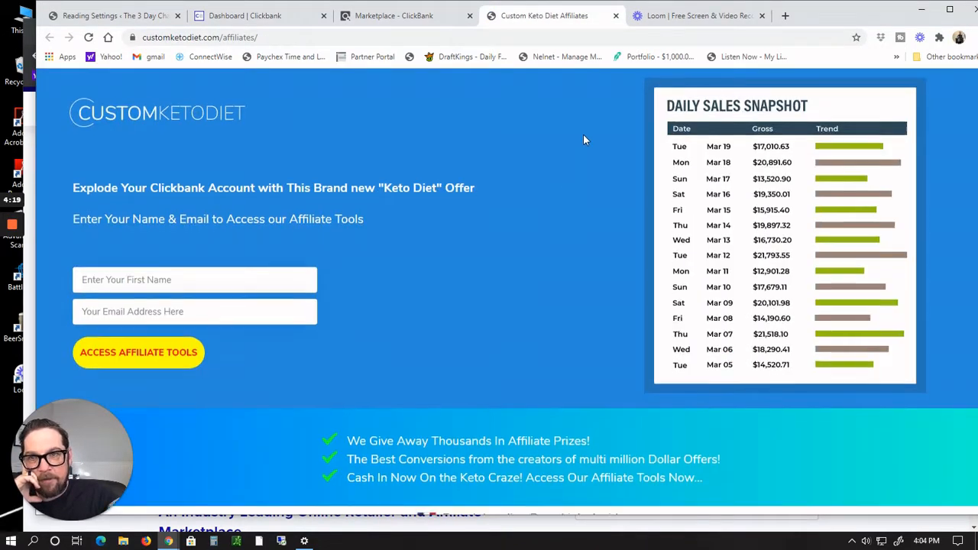
# Step: Enter your name in the first-name field of the affiliate tools form
pyautogui.scroll(-1, 583, 140)
pyautogui.scroll(1, 583, 140)
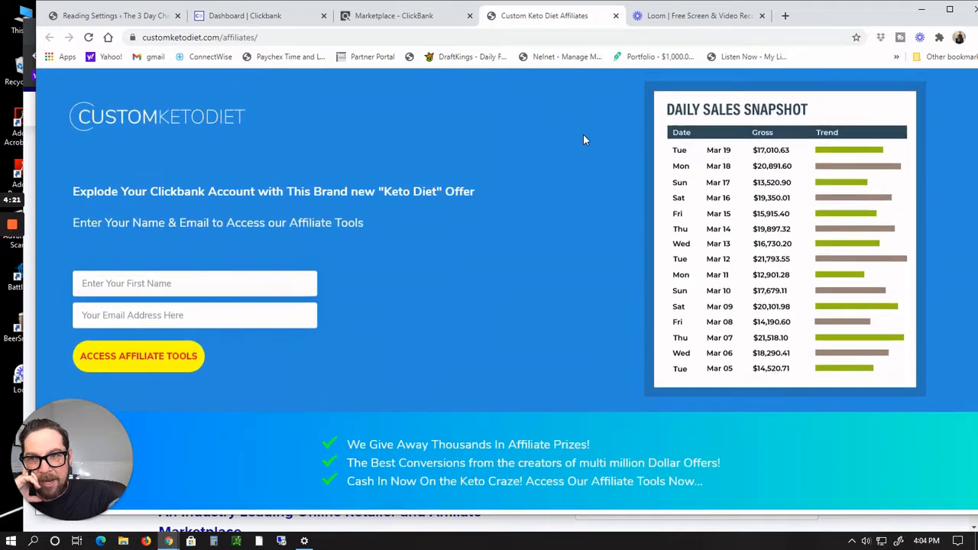
pyautogui.click(246, 286)
pyautogui.click(655, 262)
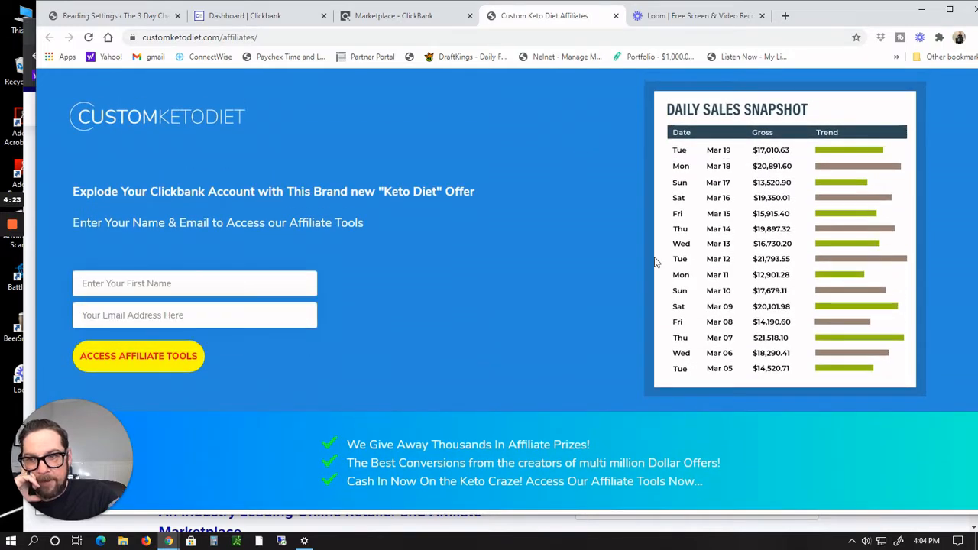
pyautogui.click(223, 290)
pyautogui.click(570, 287)
pyautogui.click(220, 287)
pyautogui.write('Kenny Wilson')
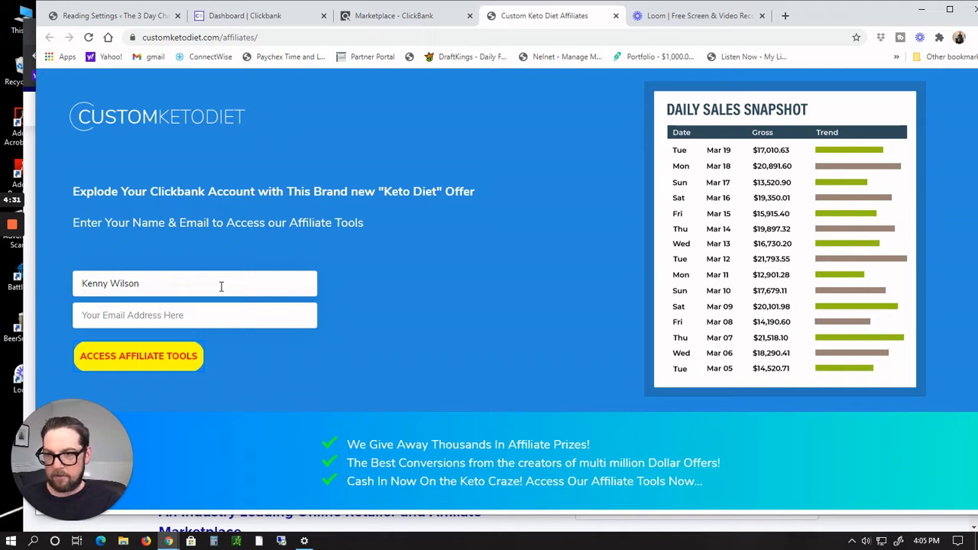
# Step: Fill in your e-mail address and access the affiliate tools
pyautogui.click(214, 314)
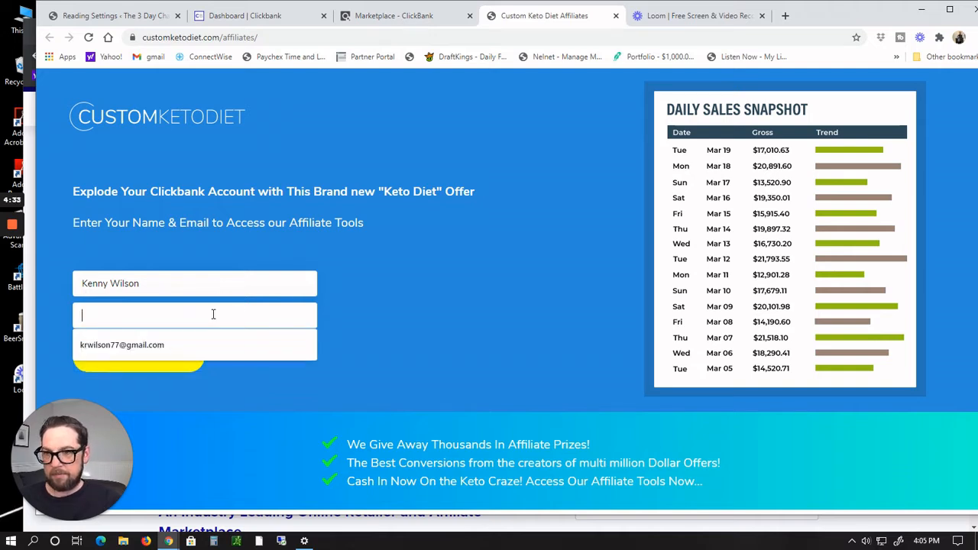
pyautogui.click(84, 345)
pyautogui.click(107, 362)
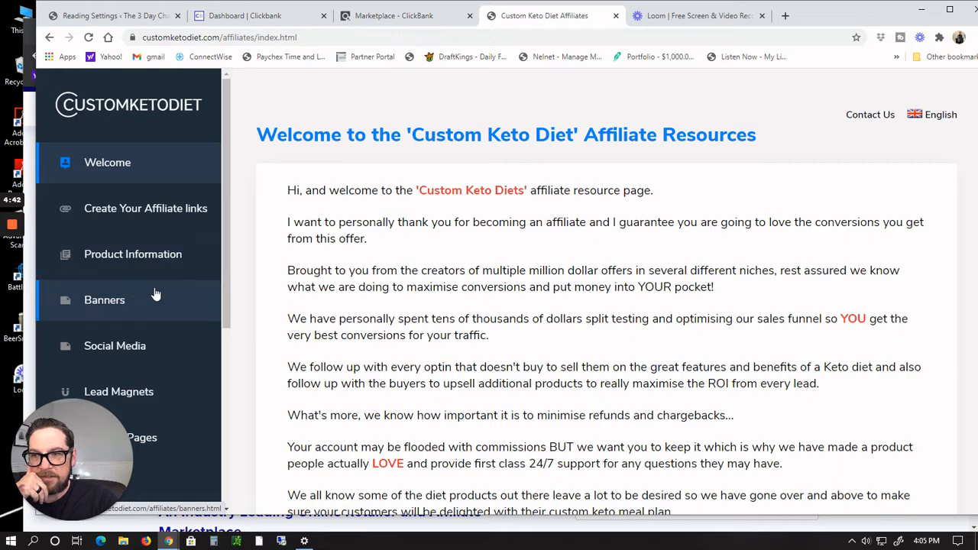
# Step: Browse the Banners and Landing Pages sections of the affiliate resources
pyautogui.scroll(-2, 146, 252)
pyautogui.click(130, 183)
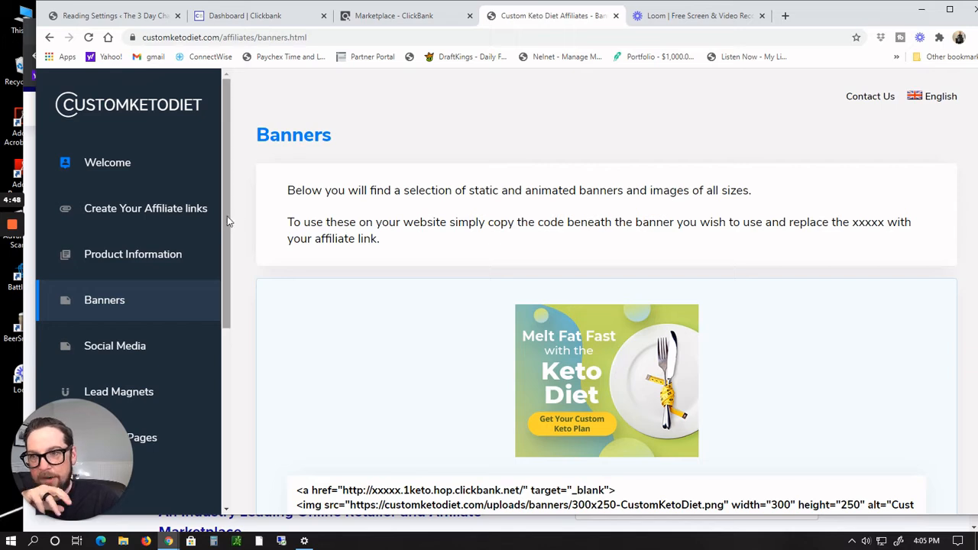
pyautogui.moveTo(227, 221); pyautogui.dragTo(225, 290)
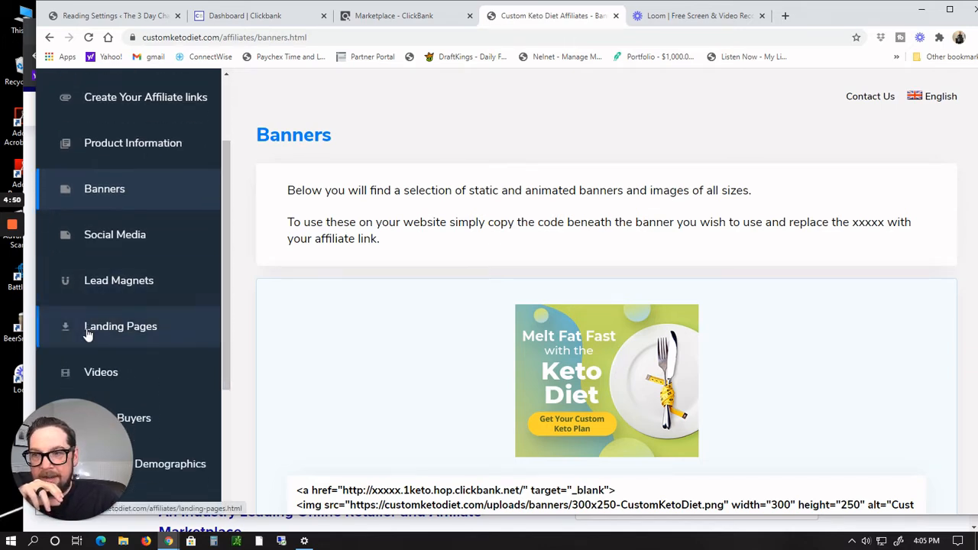
pyautogui.click(153, 329)
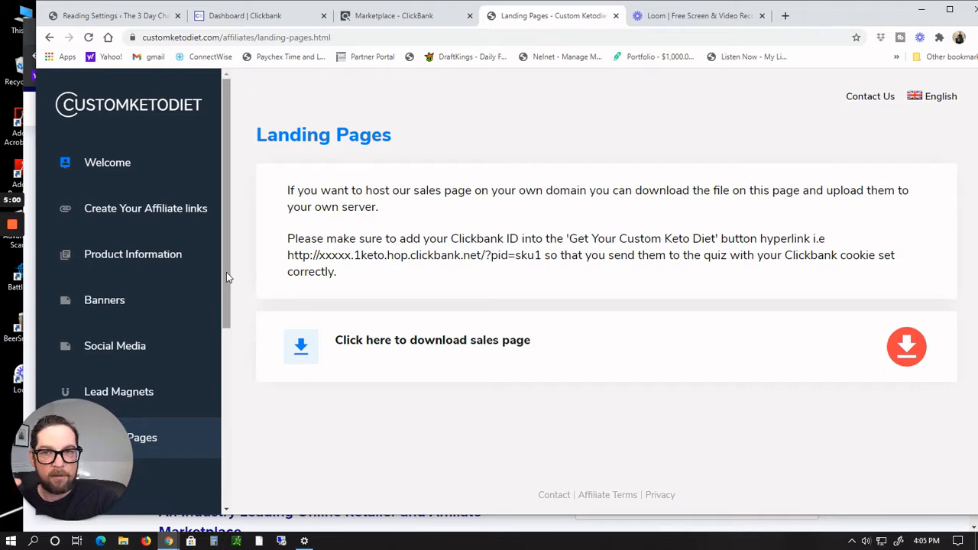
# Step: Open the Product Information section and read through what customers get
pyautogui.click(140, 255)
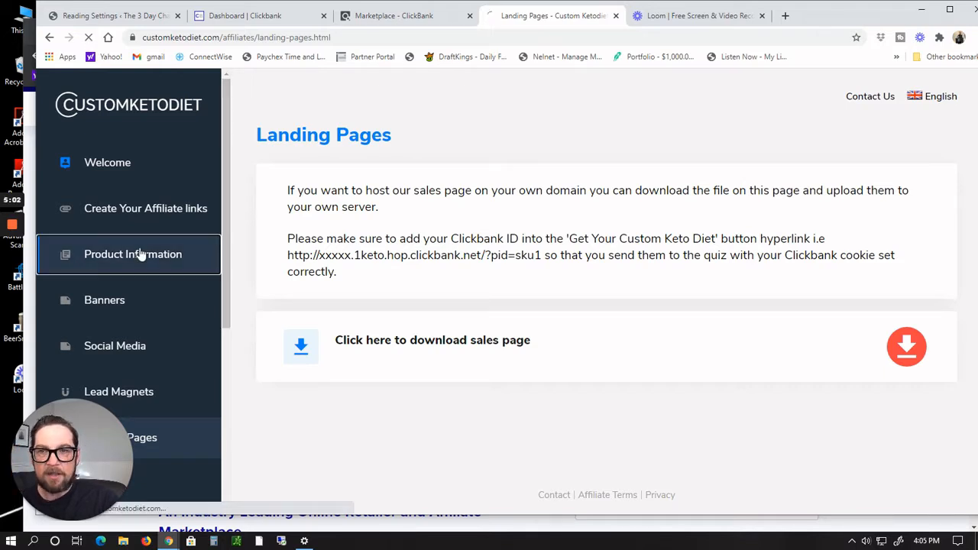
pyautogui.scroll(-3, 705, 313)
pyautogui.scroll(-6, 707, 313)
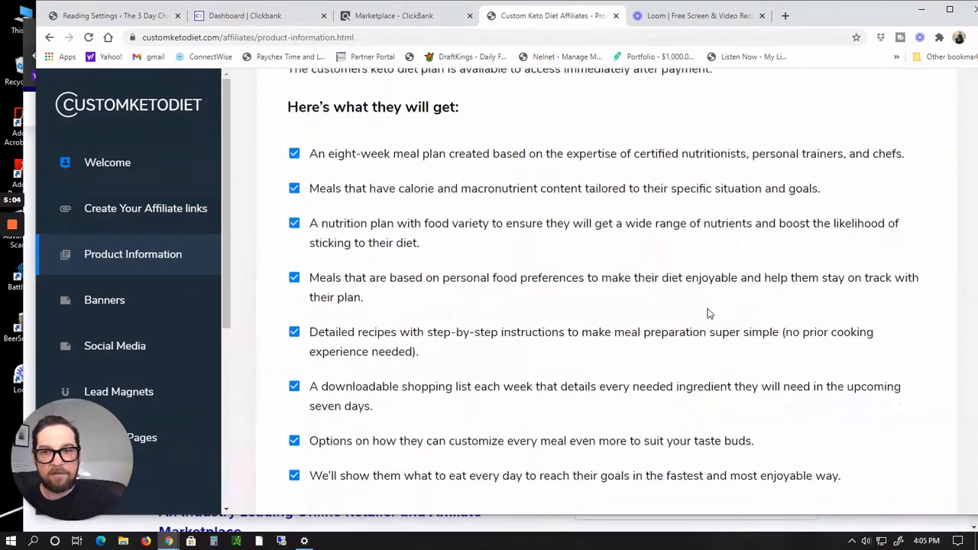
# Step: Return to the marketplace listing and start promoting the Custom Keto Diet offer
pyautogui.scroll(-3, 707, 312)
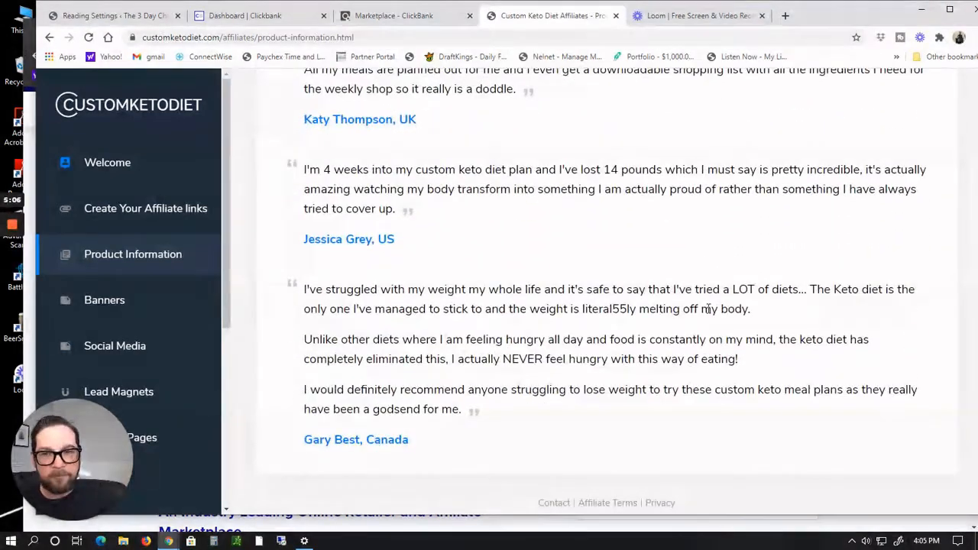
pyautogui.scroll(12, 709, 309)
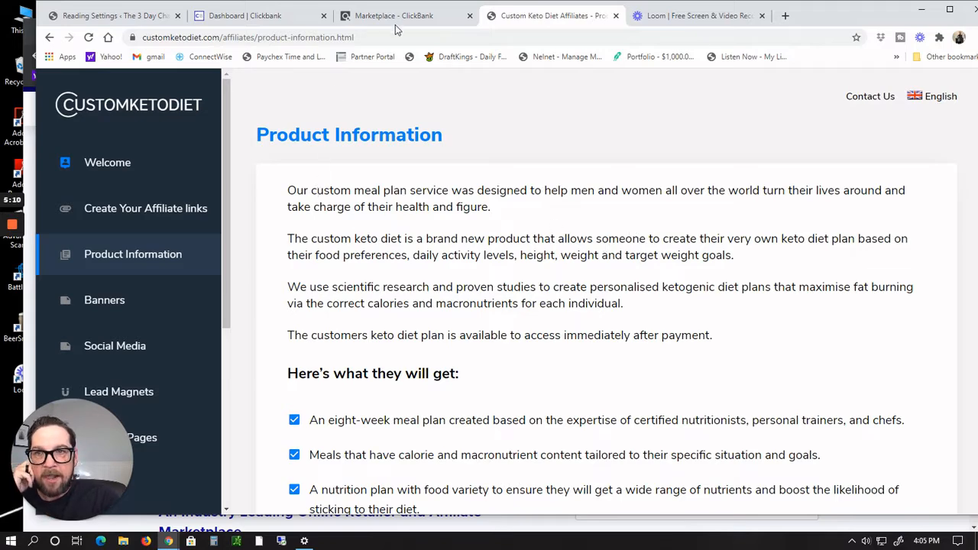
pyautogui.click(425, 19)
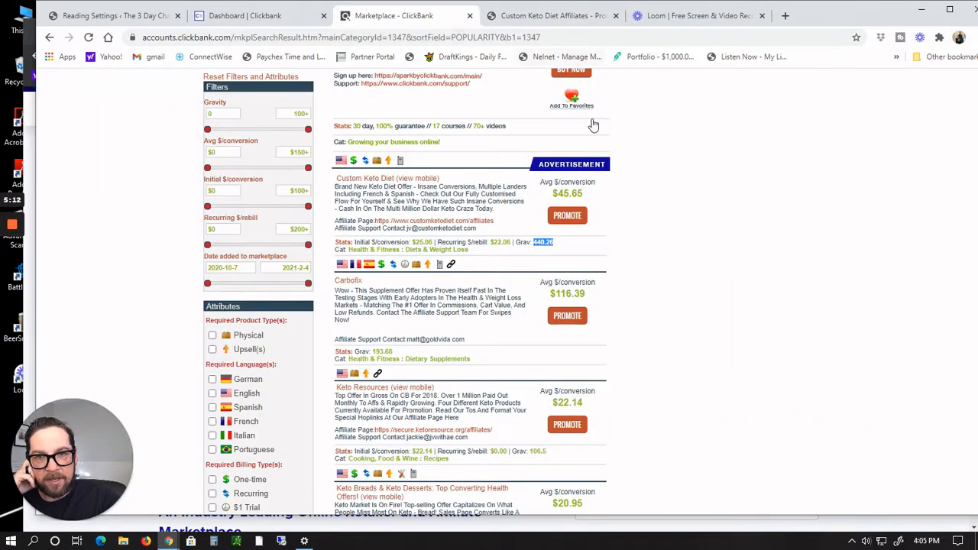
pyautogui.click(578, 222)
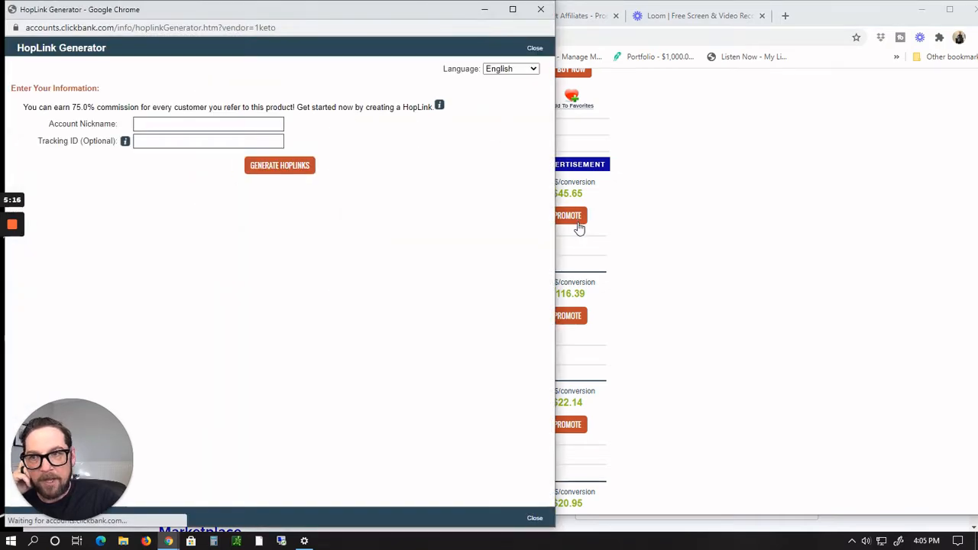
# Step: Generate a HopLink for Custom Keto Diet using your account nickname, then close the generator
pyautogui.moveTo(337, 8); pyautogui.dragTo(467, 17)
pyautogui.click(325, 130)
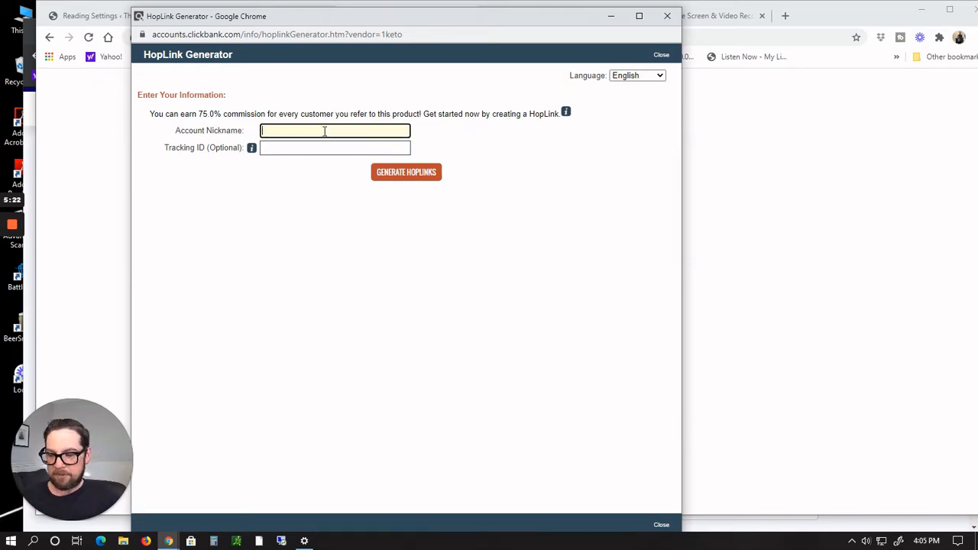
pyautogui.write('krwils')
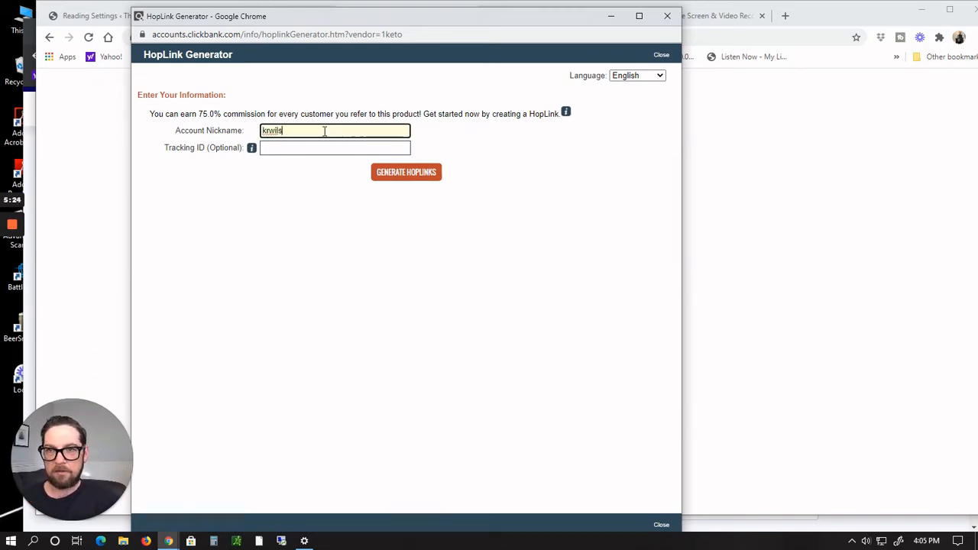
pyautogui.write('on77')
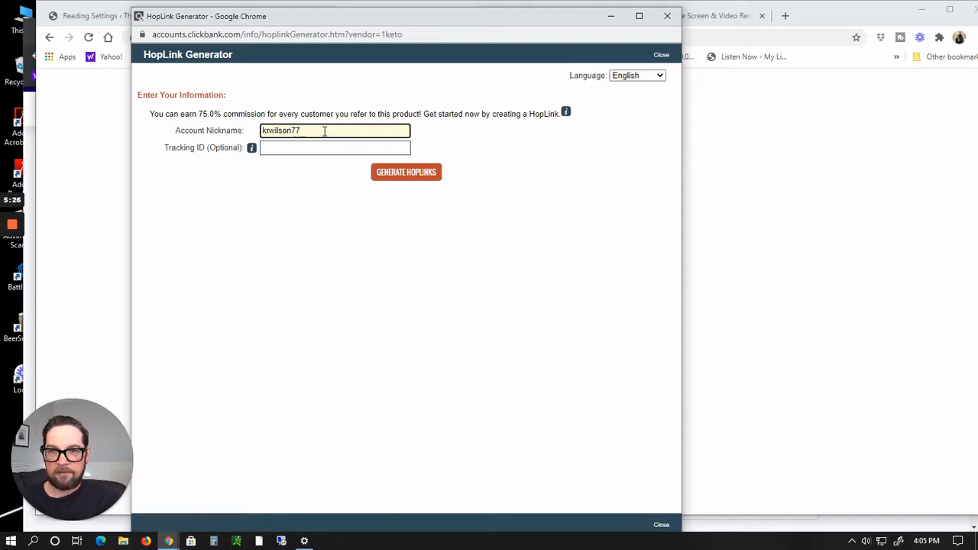
pyautogui.click(393, 173)
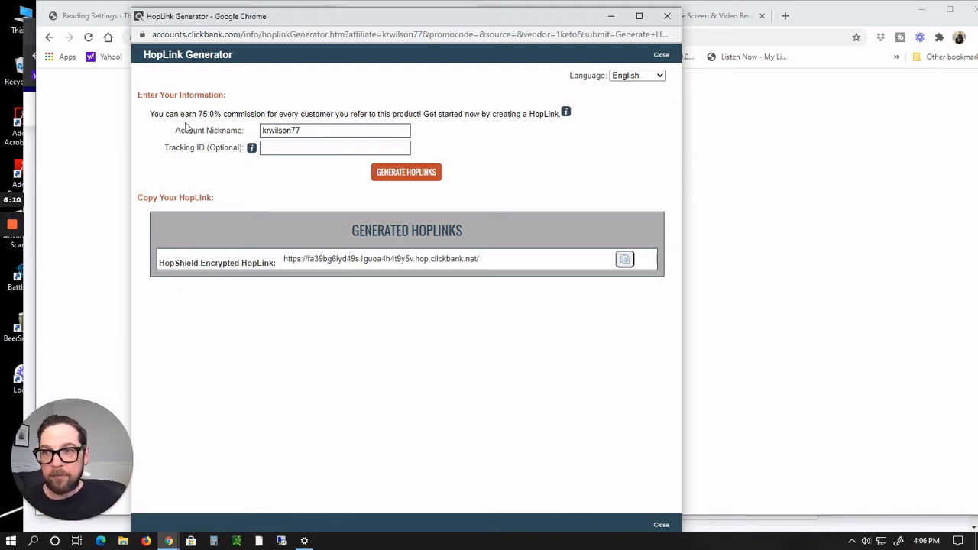
pyautogui.click(114, 147)
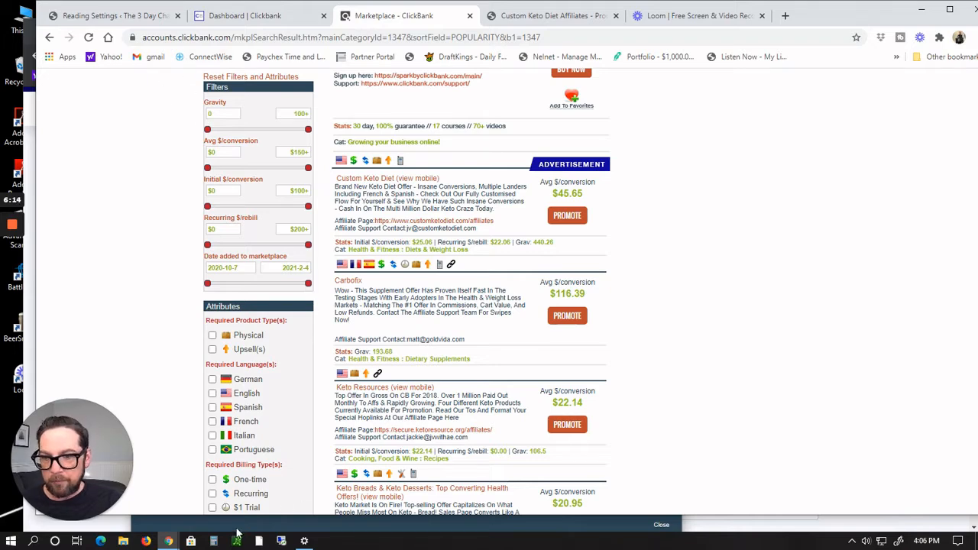
# Step: Switch to the incognito browser window and look over the Bluehost and Namecheap tabs
pyautogui.moveTo(168, 540)
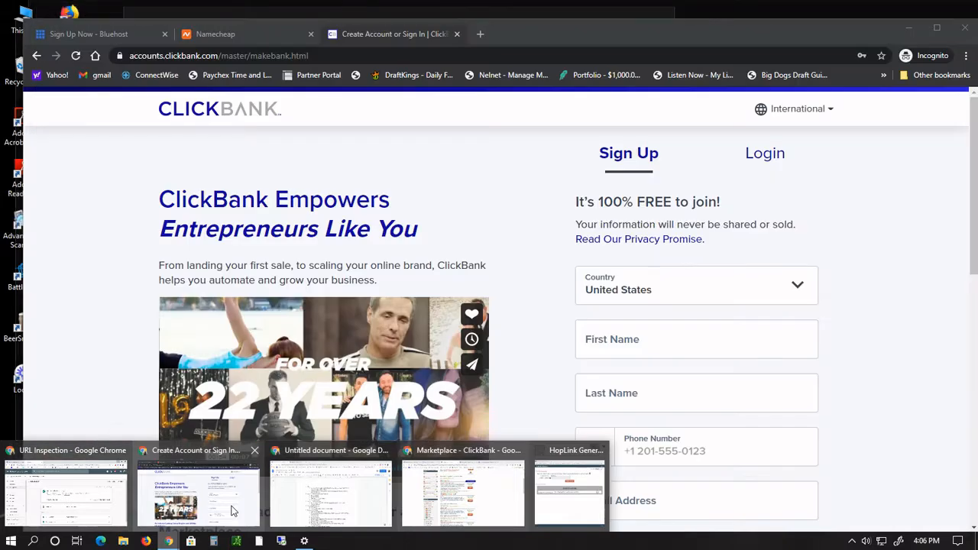
pyautogui.click(233, 510)
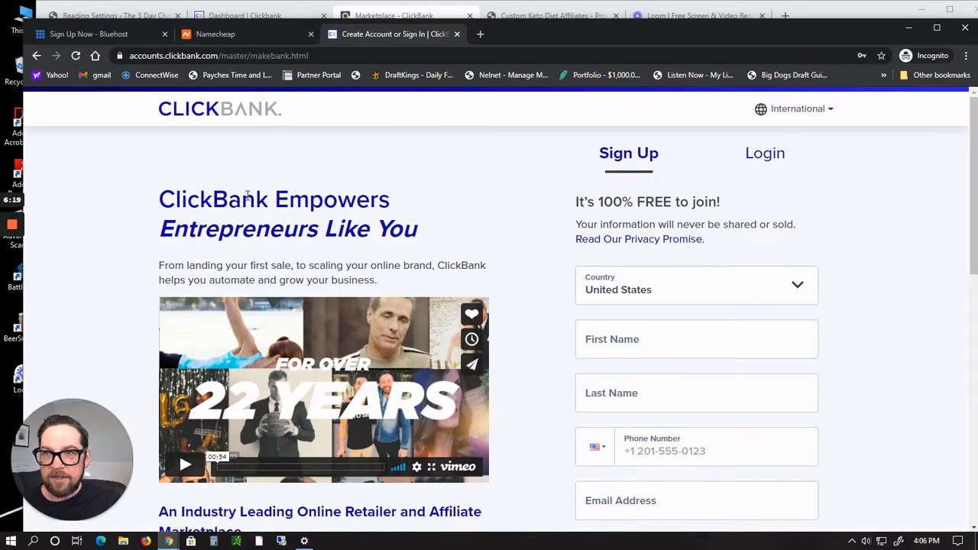
pyautogui.click(234, 34)
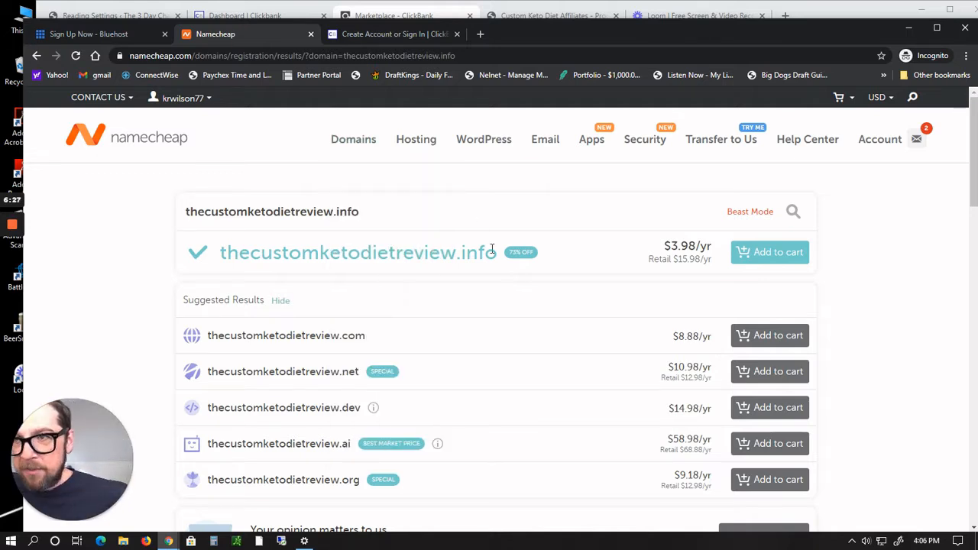
pyautogui.click(80, 34)
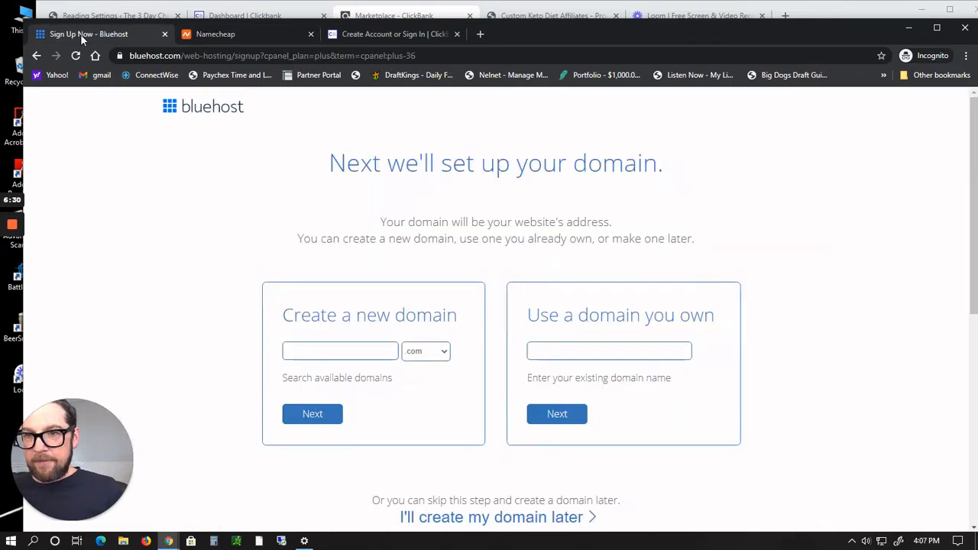
pyautogui.click(230, 35)
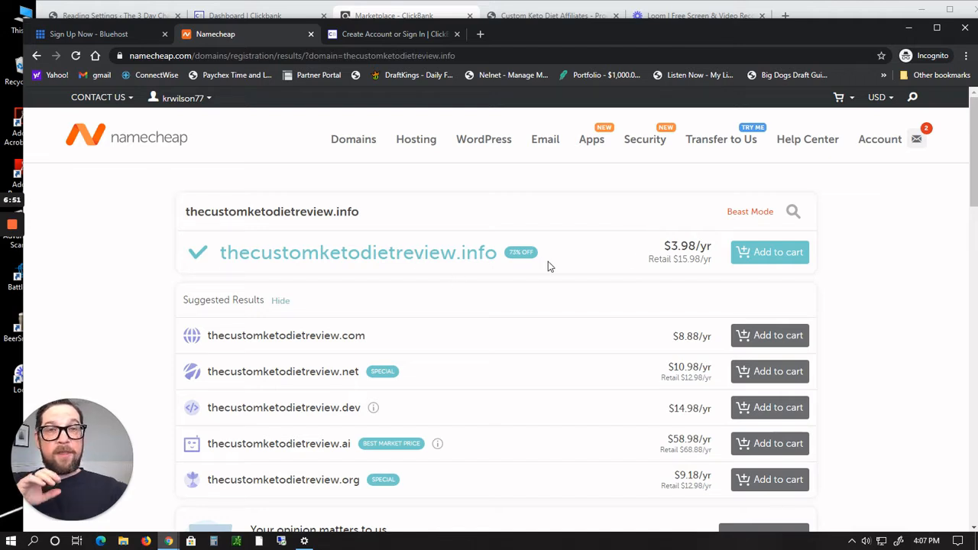
# Step: Compare the prices of the extensions offered for thecustomketodietreview in the domain results
pyautogui.moveTo(697, 247); pyautogui.dragTo(661, 252)
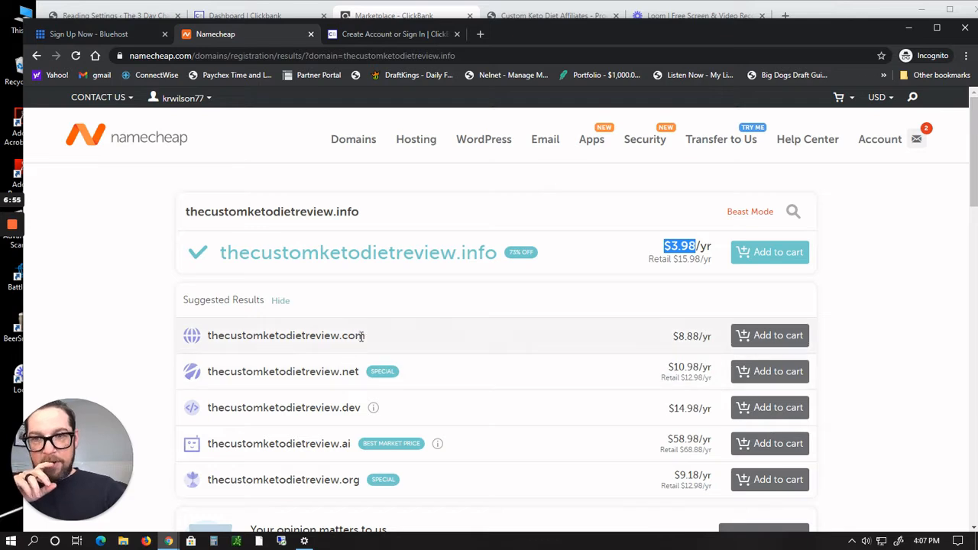
pyautogui.moveTo(366, 336); pyautogui.dragTo(340, 340)
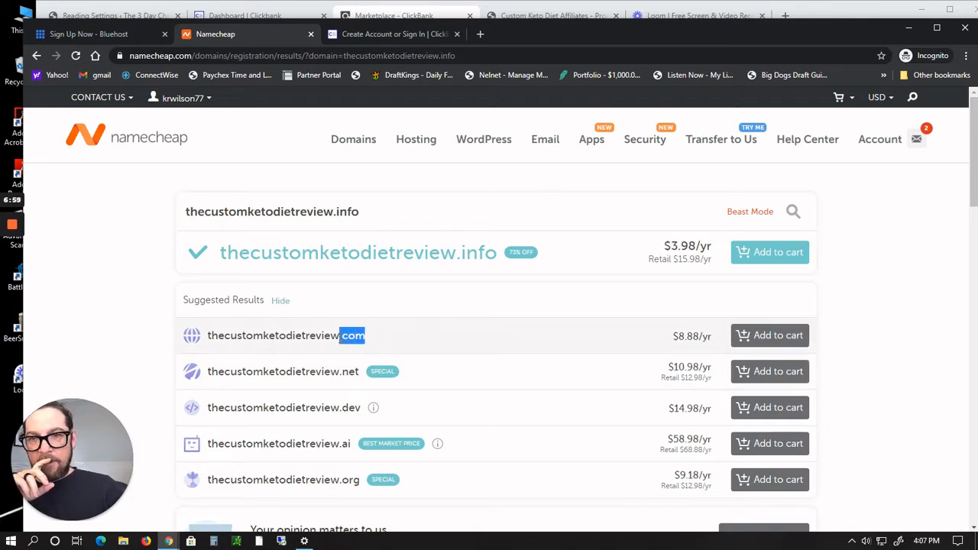
pyautogui.moveTo(499, 252); pyautogui.dragTo(464, 255)
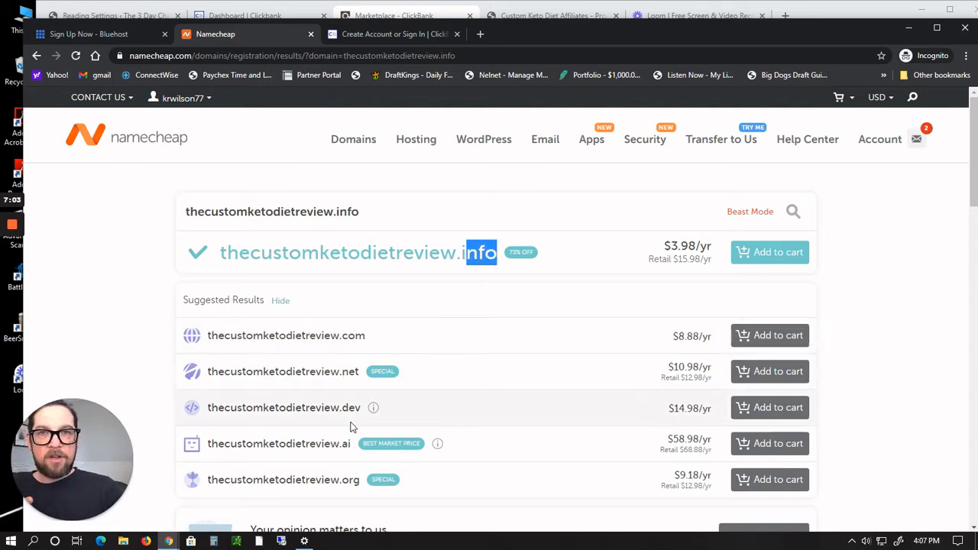
pyautogui.scroll(-2, 498, 397)
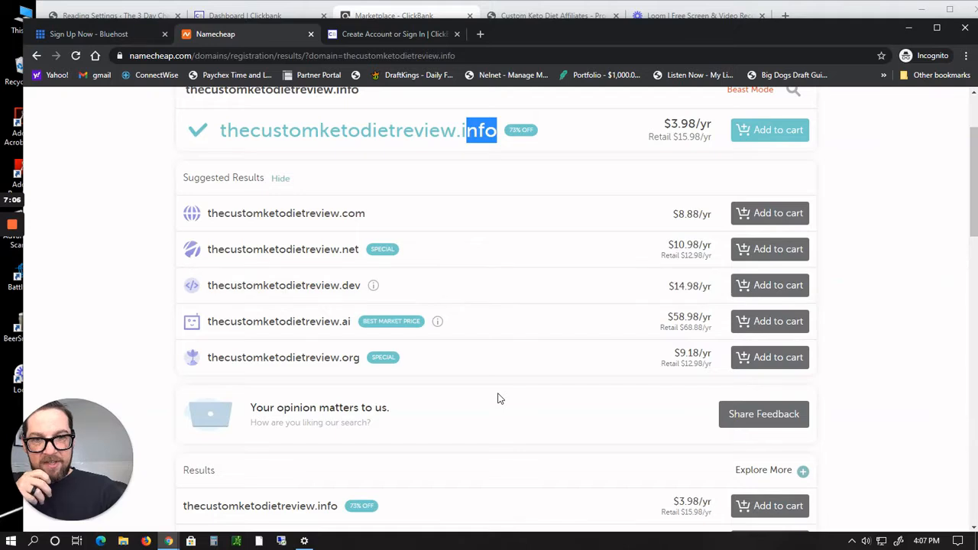
pyautogui.scroll(1, 498, 397)
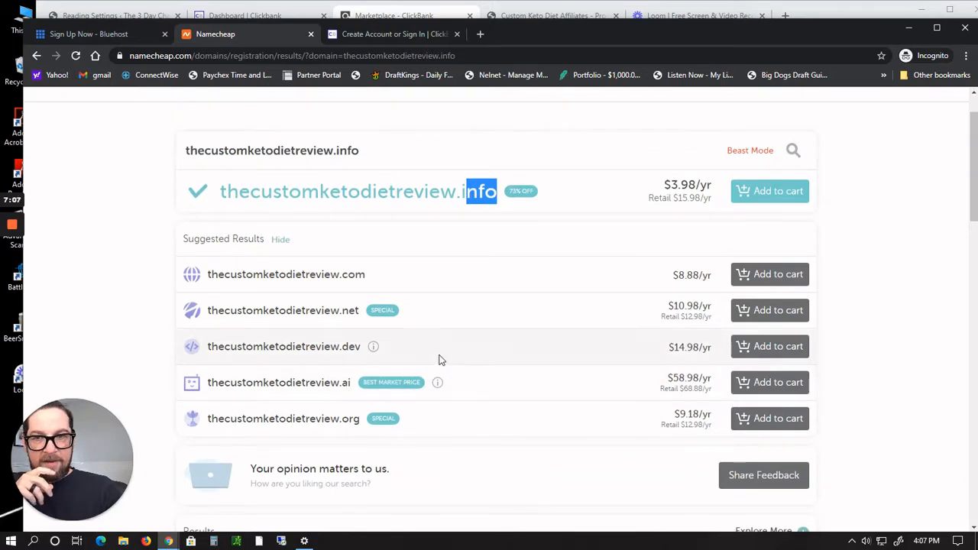
pyautogui.scroll(1, 489, 316)
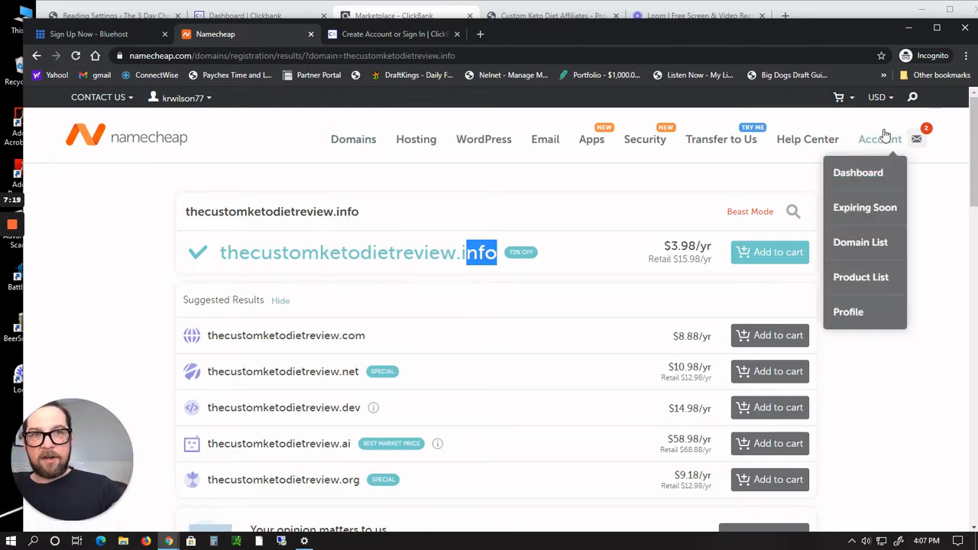
# Step: Search Namecheap's domain name search for thecustomketodietreview.com
pyautogui.moveTo(339, 140)
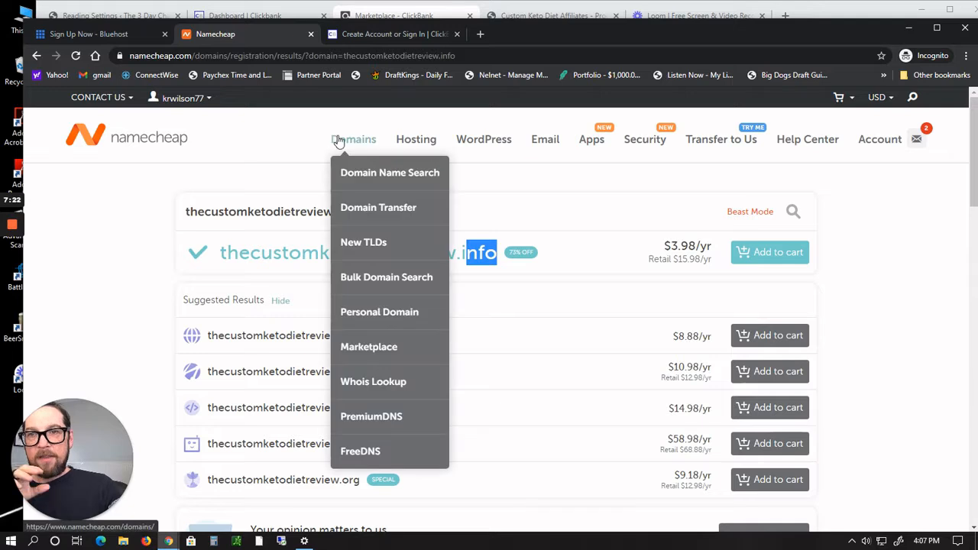
pyautogui.click(355, 174)
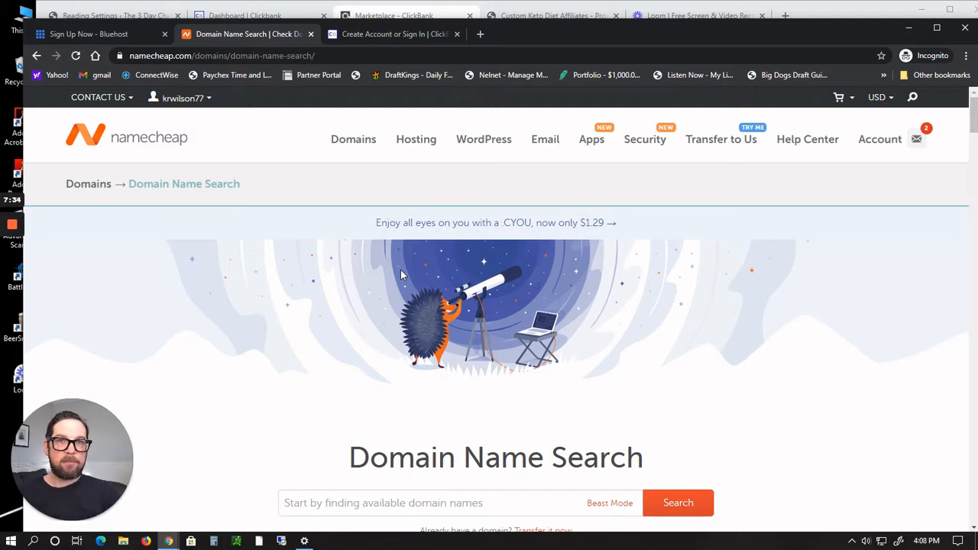
pyautogui.scroll(-2, 400, 271)
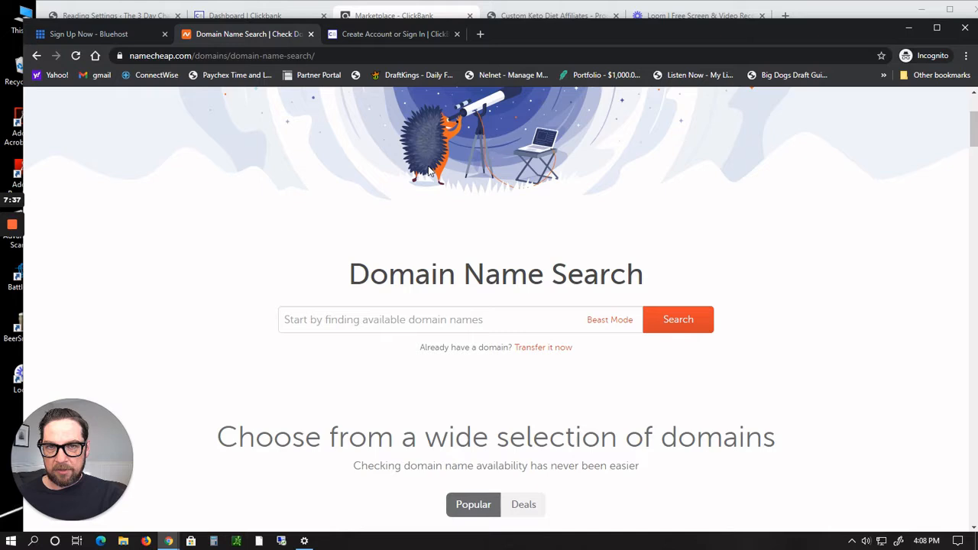
pyautogui.click(367, 316)
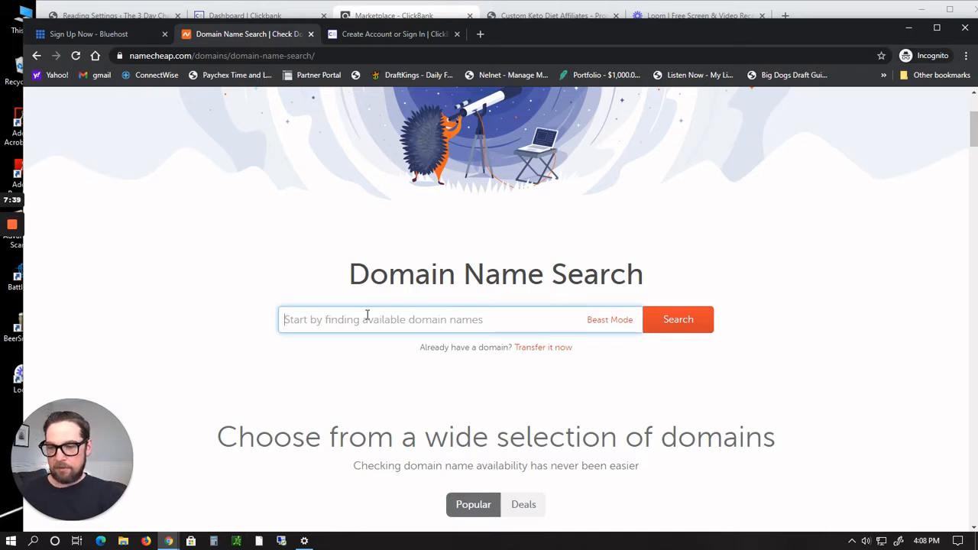
pyautogui.write('thecustom')
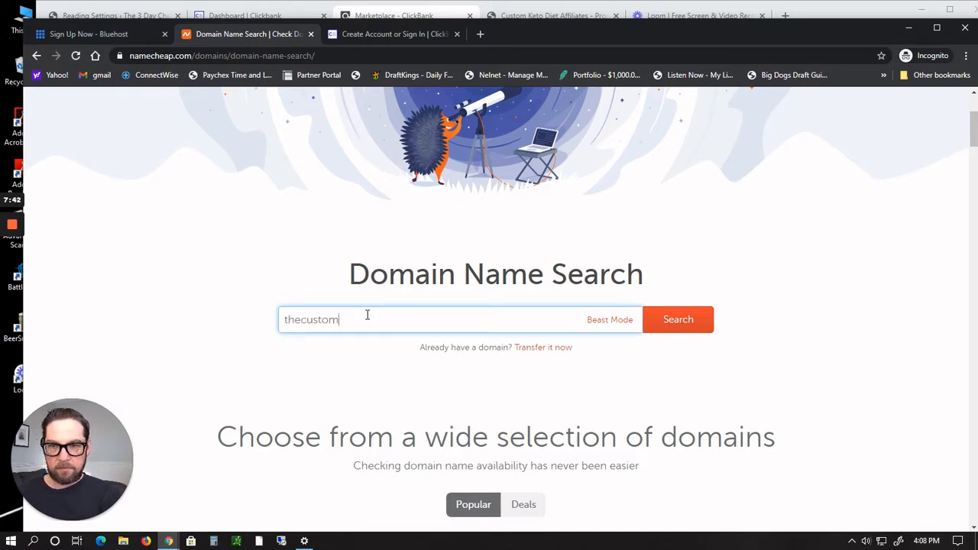
pyautogui.write('keto')
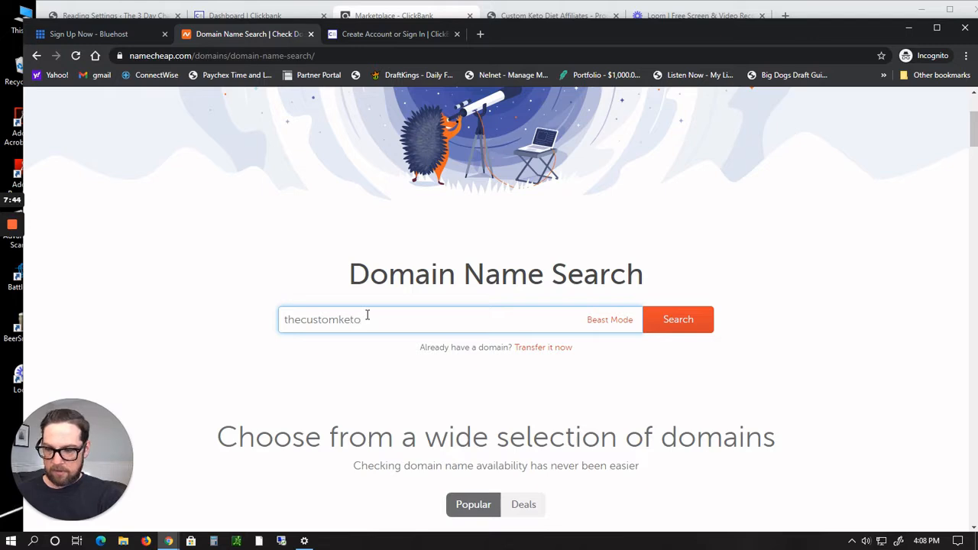
pyautogui.write('diet')
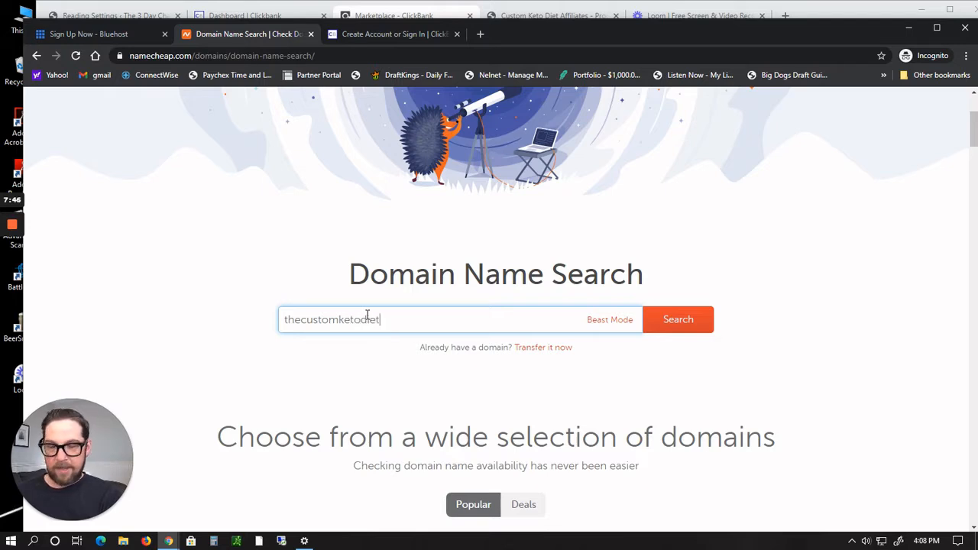
pyautogui.write('rev')
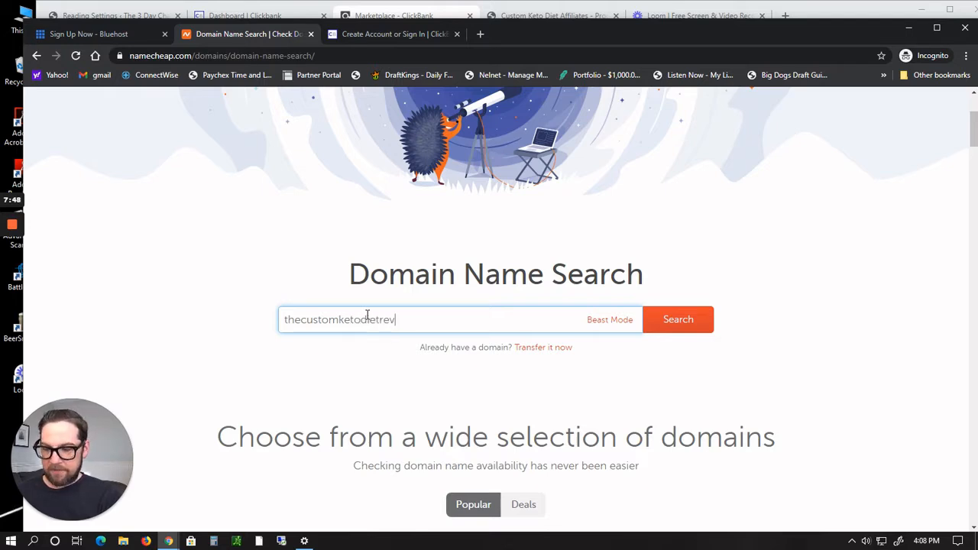
pyautogui.write('iew')
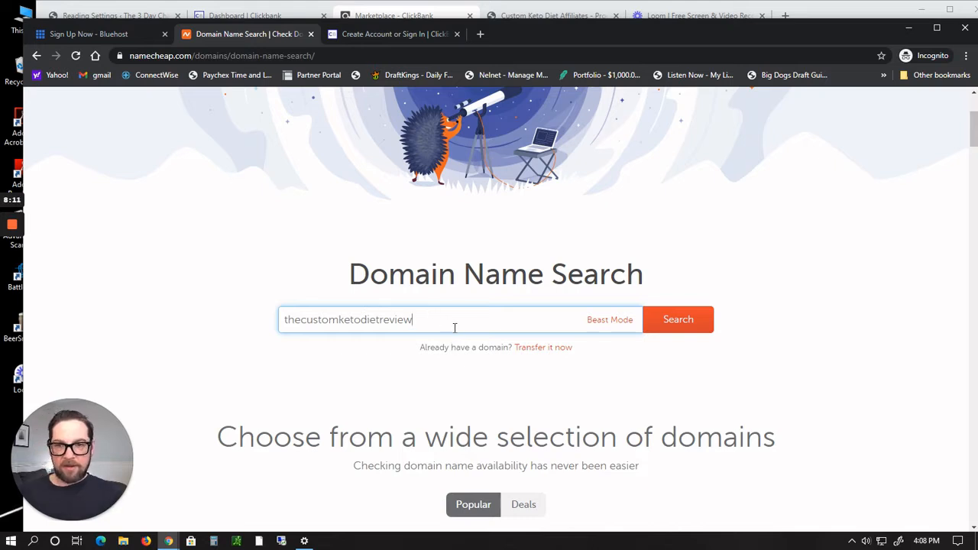
pyautogui.write('com')
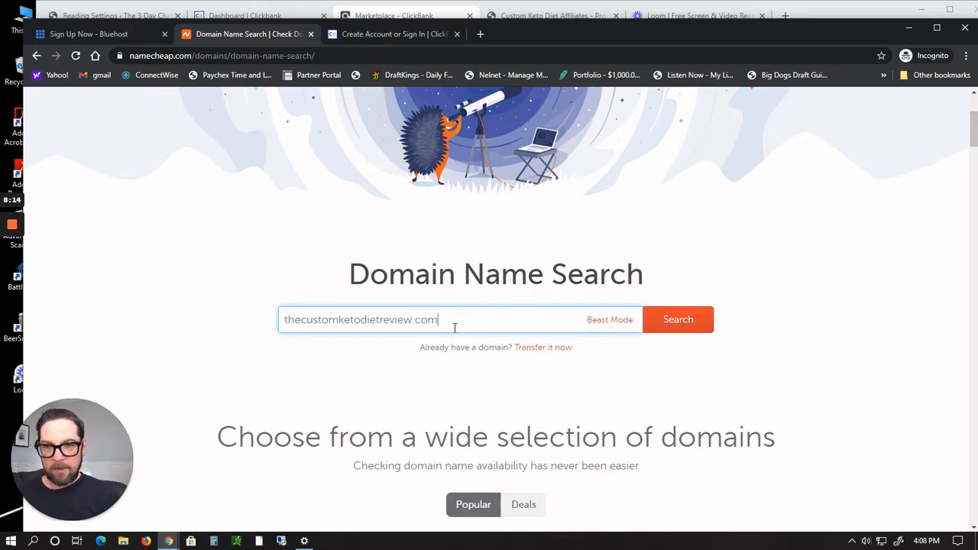
pyautogui.click(678, 321)
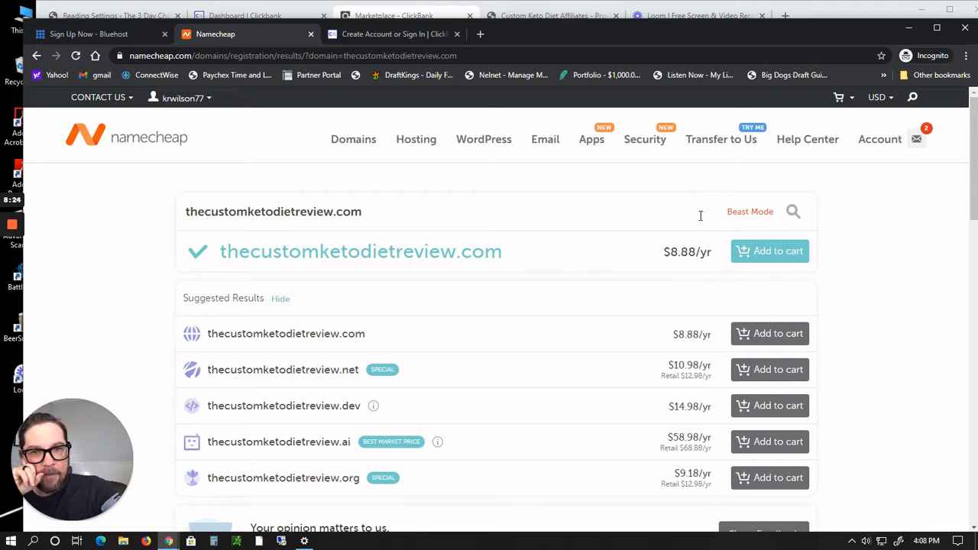
# Step: Add thecustomketodietreview.com to the cart and confirm the order
pyautogui.click(773, 263)
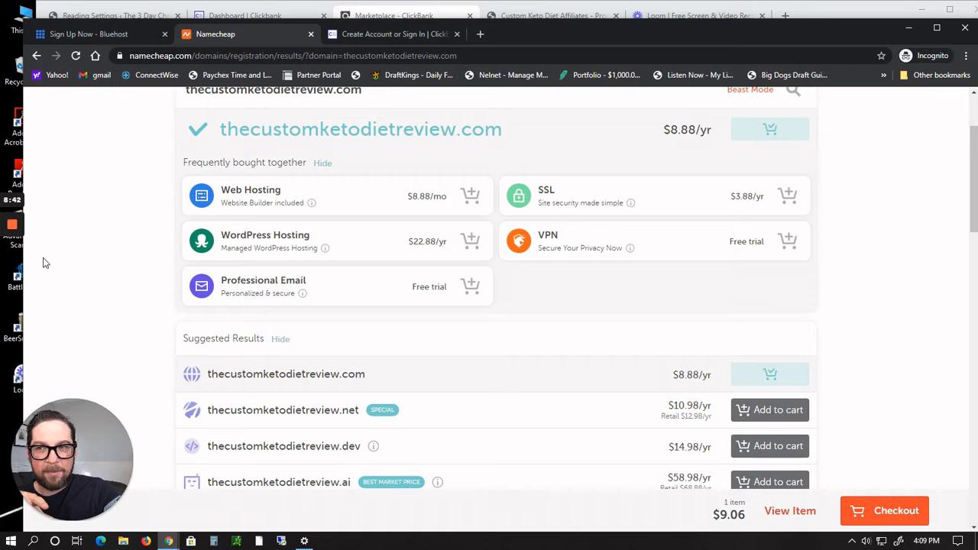
pyautogui.moveTo(11, 263)
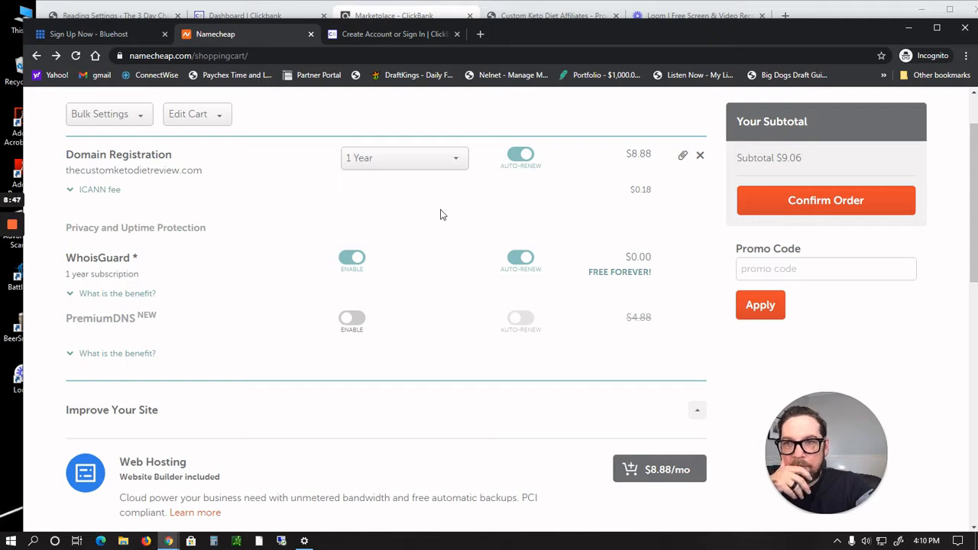
pyautogui.scroll(2, 440, 220)
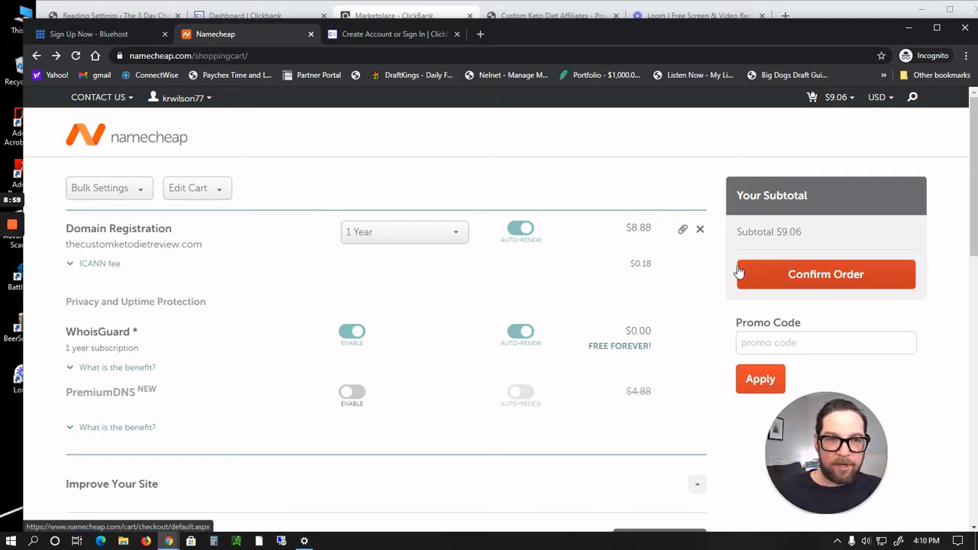
pyautogui.click(785, 276)
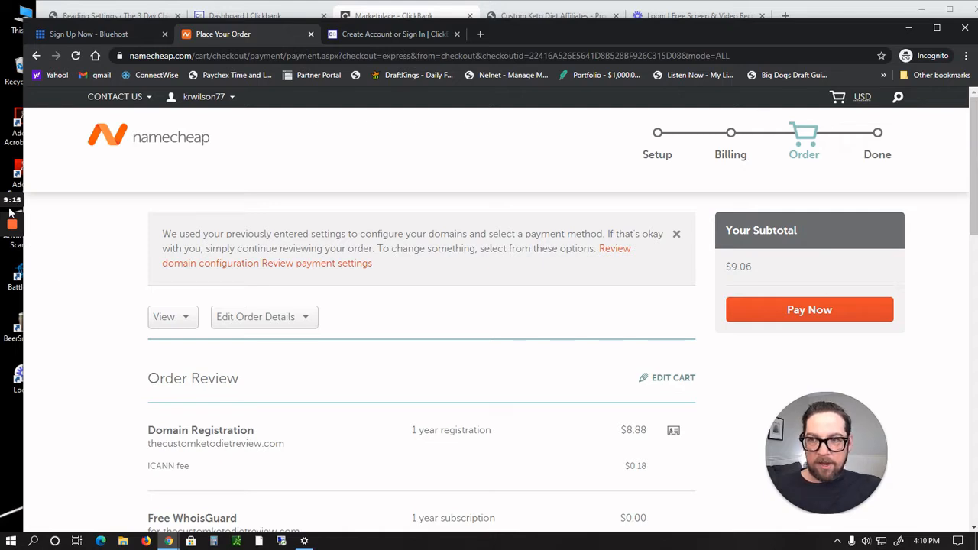
pyautogui.moveTo(6, 258)
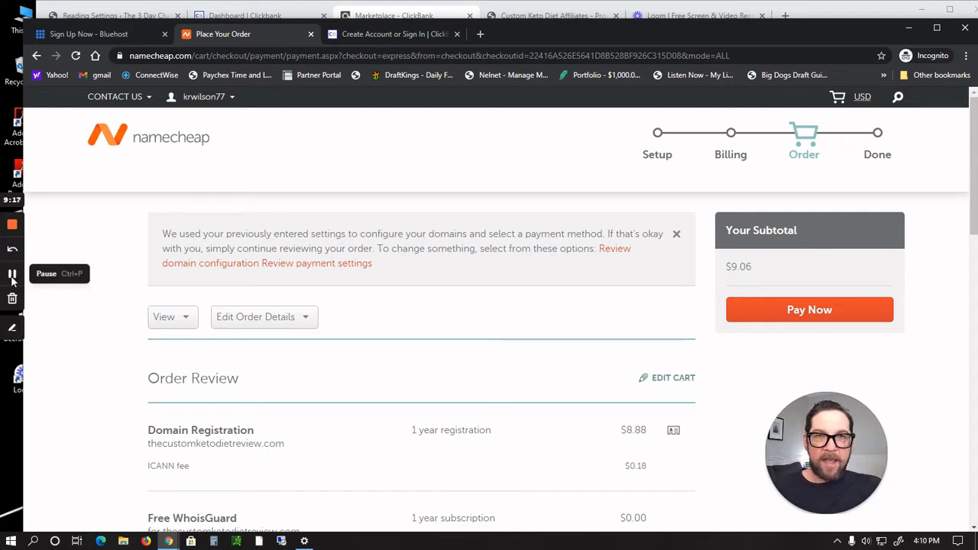
pyautogui.click(11, 281)
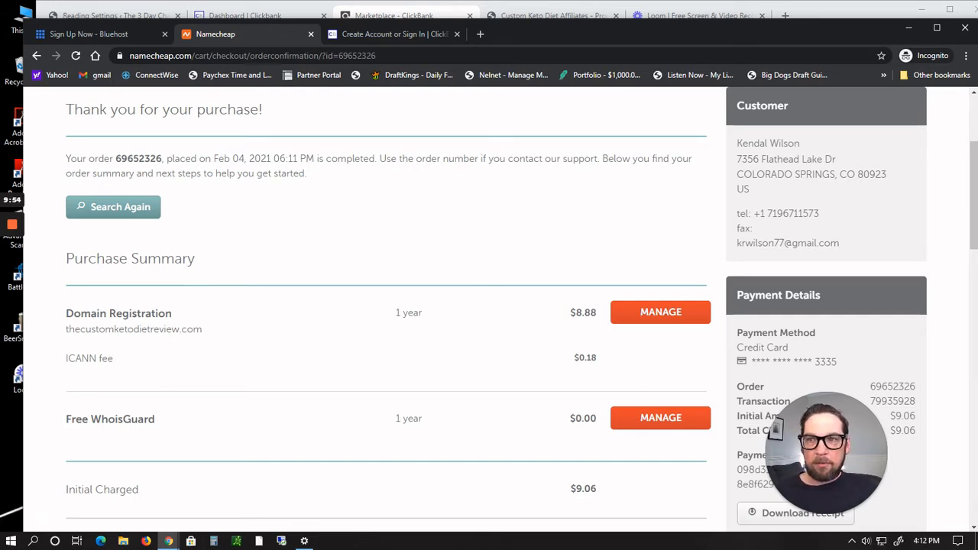
# Step: Return to the Bluehost tab and go back to compare the shared hosting plans and their included features
pyautogui.click(109, 33)
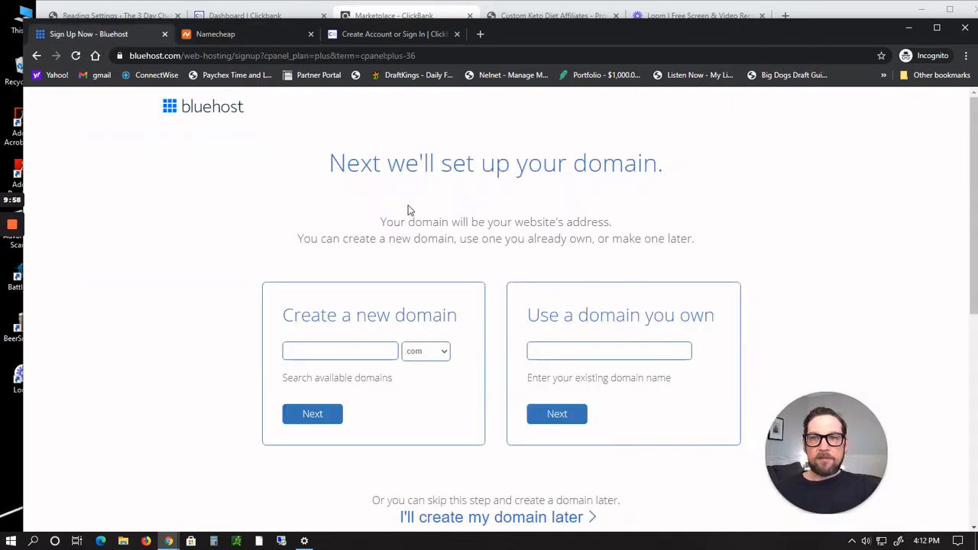
pyautogui.click(38, 56)
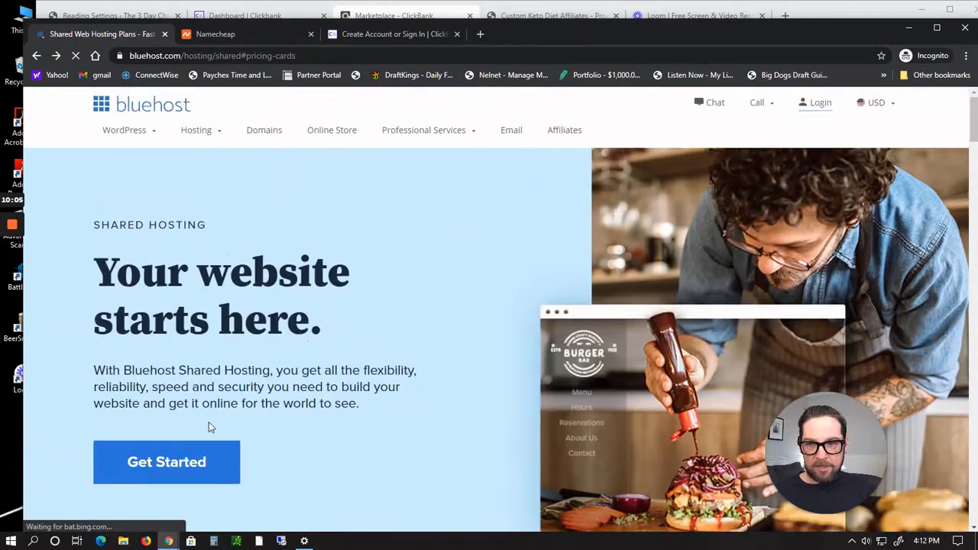
pyautogui.scroll(-2, 434, 282)
pyautogui.scroll(-4, 434, 281)
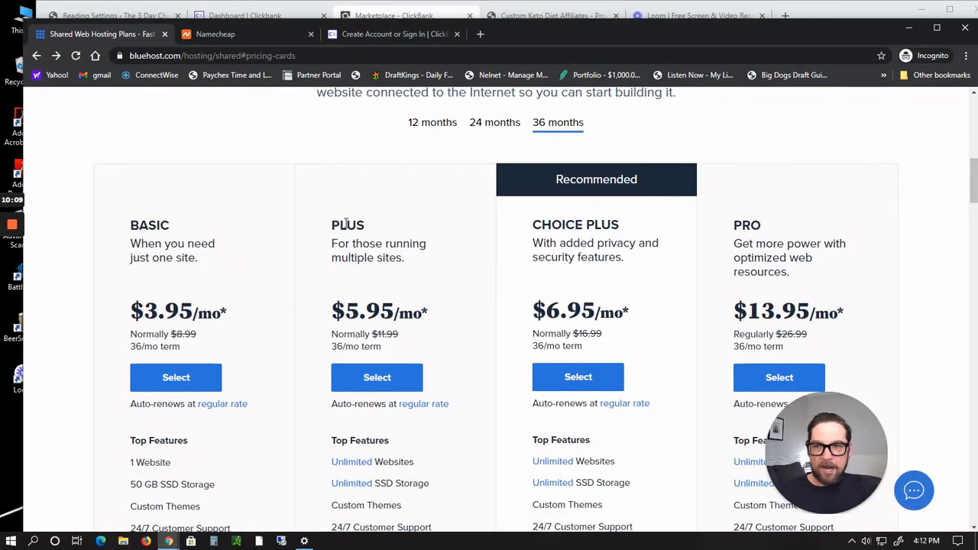
pyautogui.scroll(-1, 345, 221)
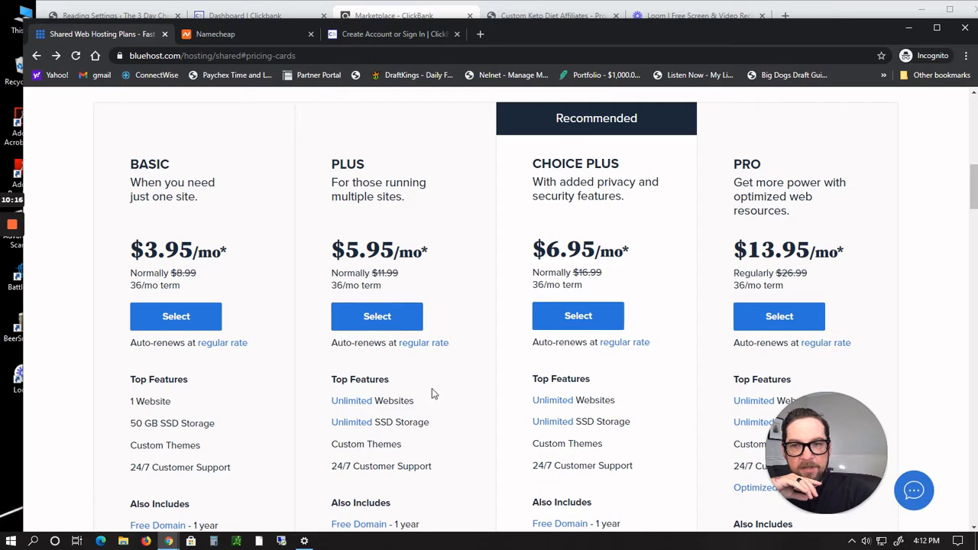
pyautogui.scroll(-1, 431, 393)
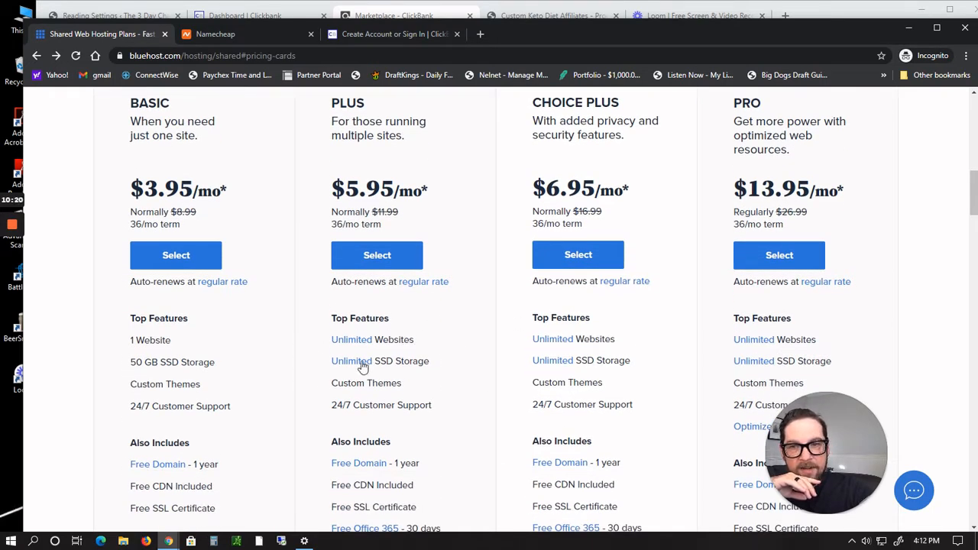
pyautogui.scroll(-1, 419, 356)
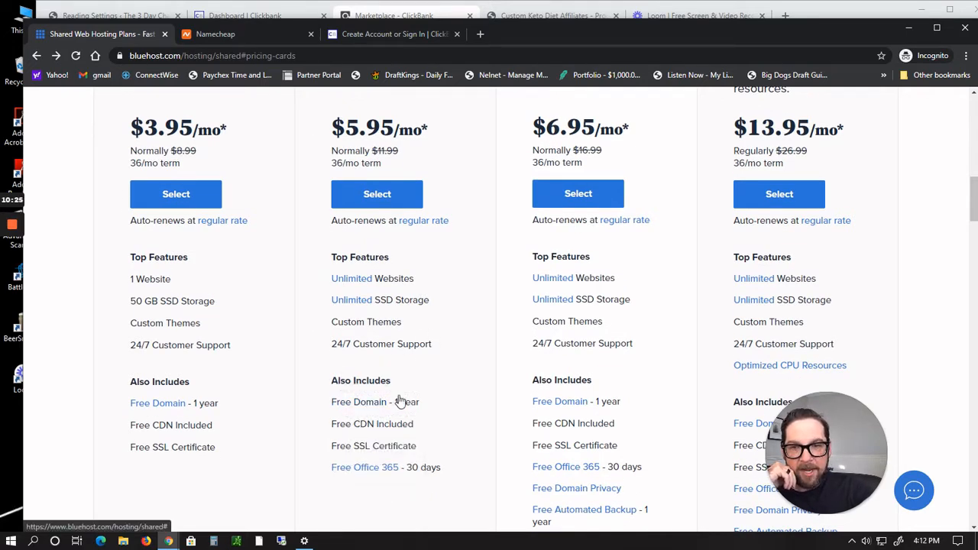
pyautogui.scroll(-2, 416, 401)
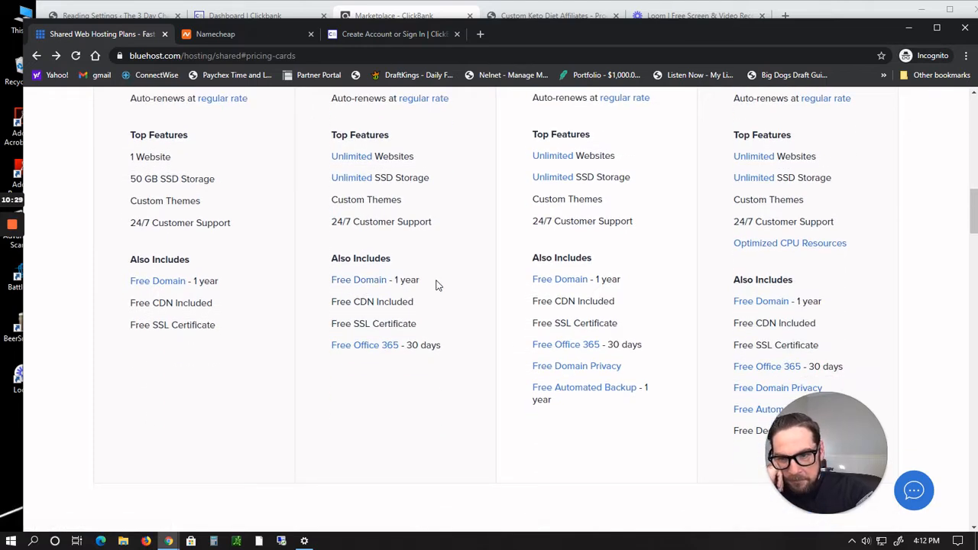
pyautogui.scroll(-1, 437, 285)
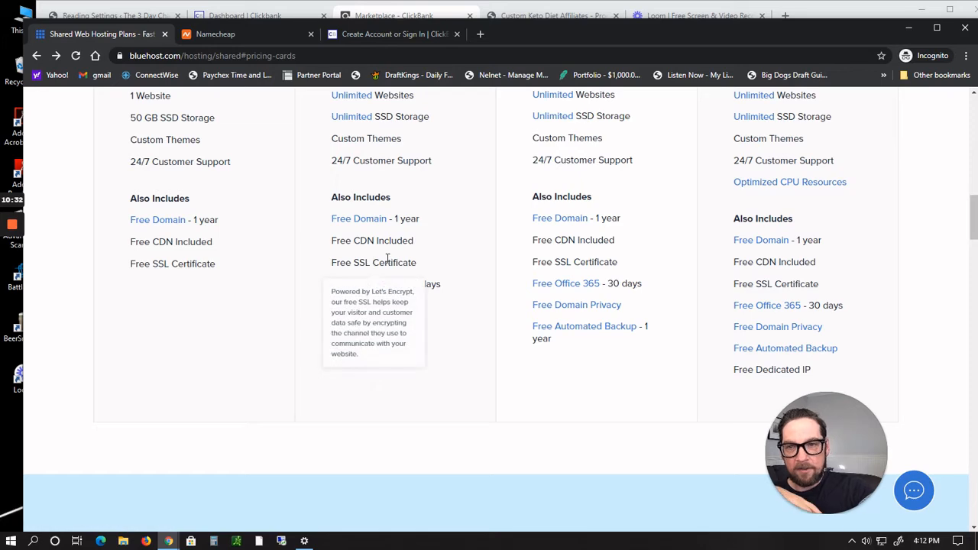
pyautogui.scroll(5, 511, 466)
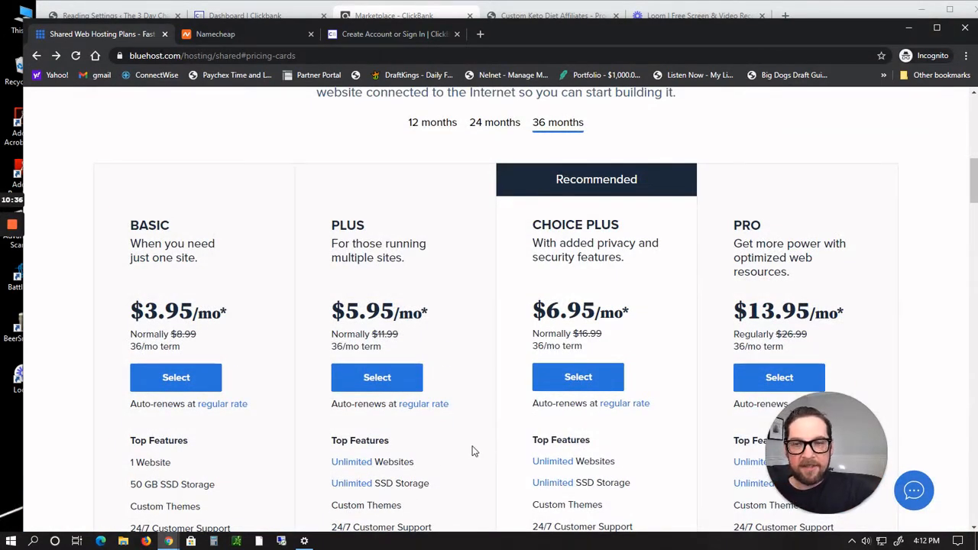
# Step: Select the Plus hosting plan and create the new domain thecustomketodietreview with the .net extension
pyautogui.click(391, 379)
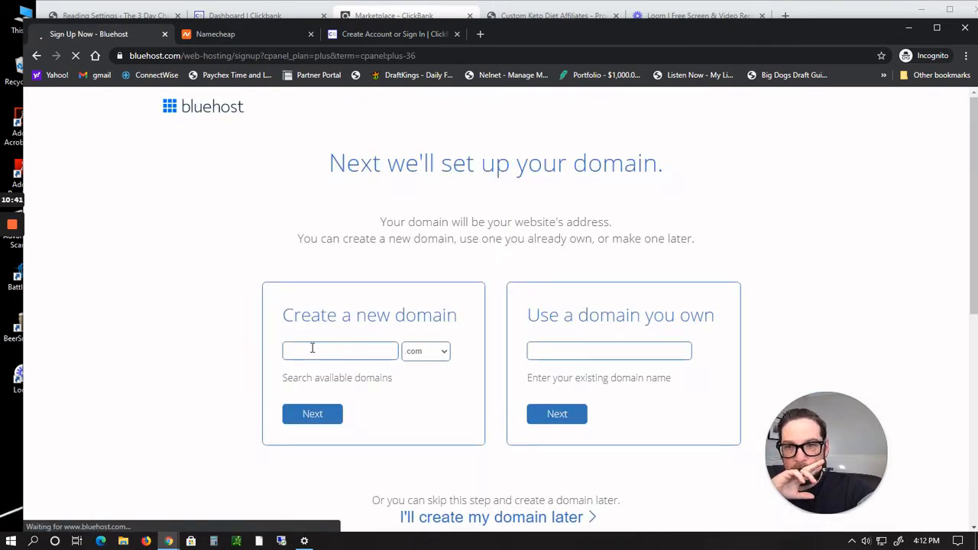
pyautogui.rightClick(313, 349)
pyautogui.click(309, 350)
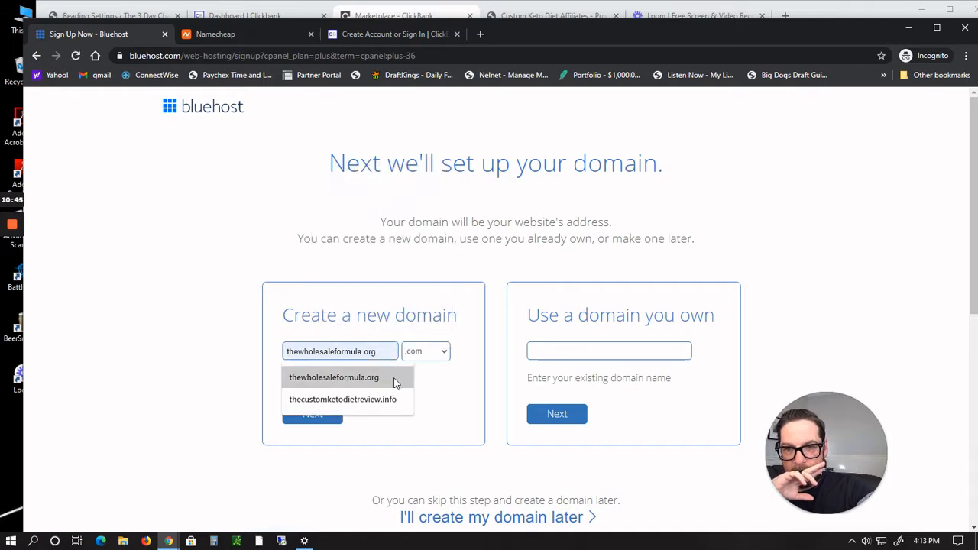
pyautogui.click(570, 352)
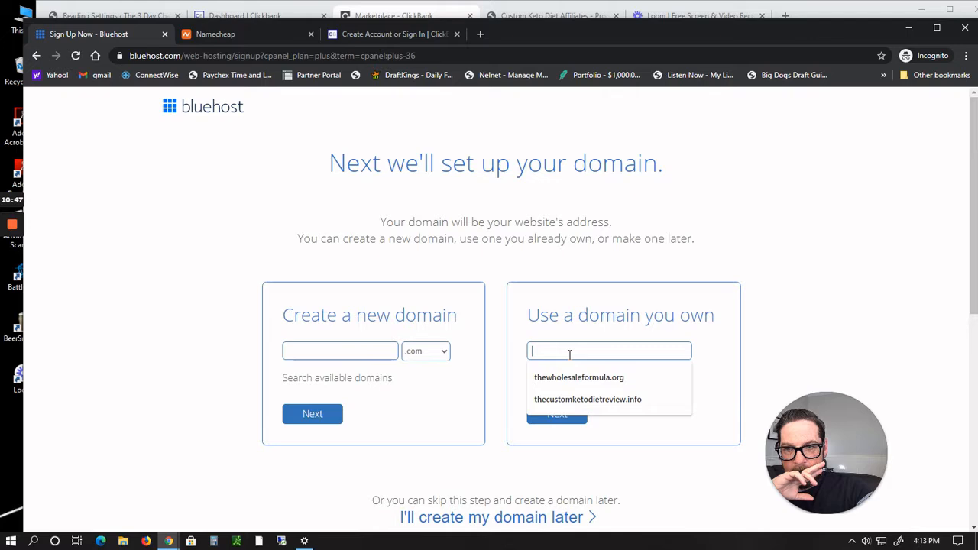
pyautogui.click(331, 348)
pyautogui.write('Th')
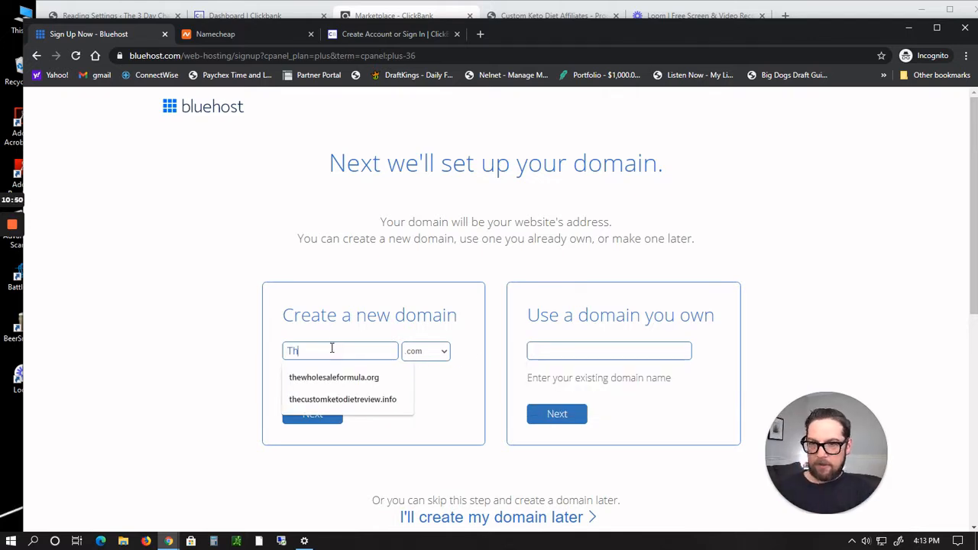
pyautogui.write('ecustom')
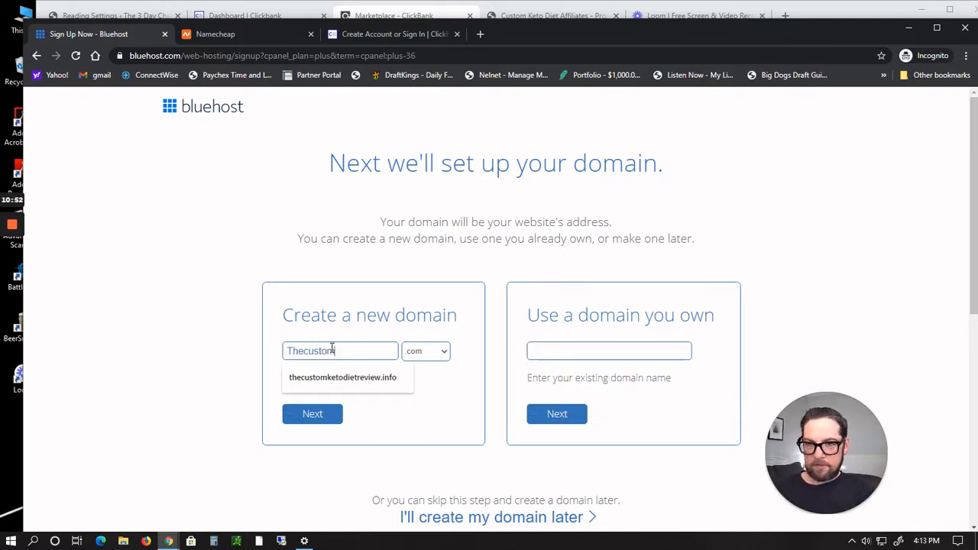
pyautogui.write('ketodi')
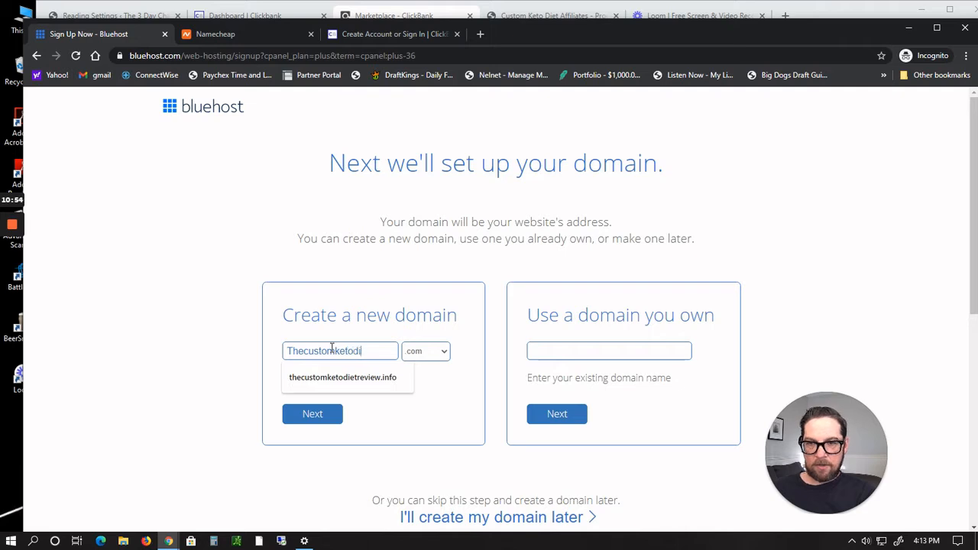
pyautogui.write('etreview')
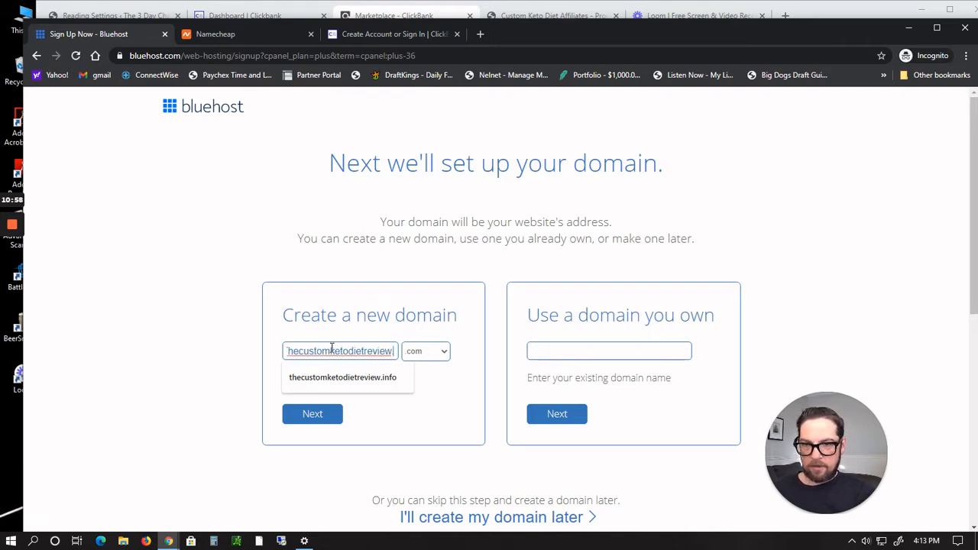
pyautogui.click(444, 354)
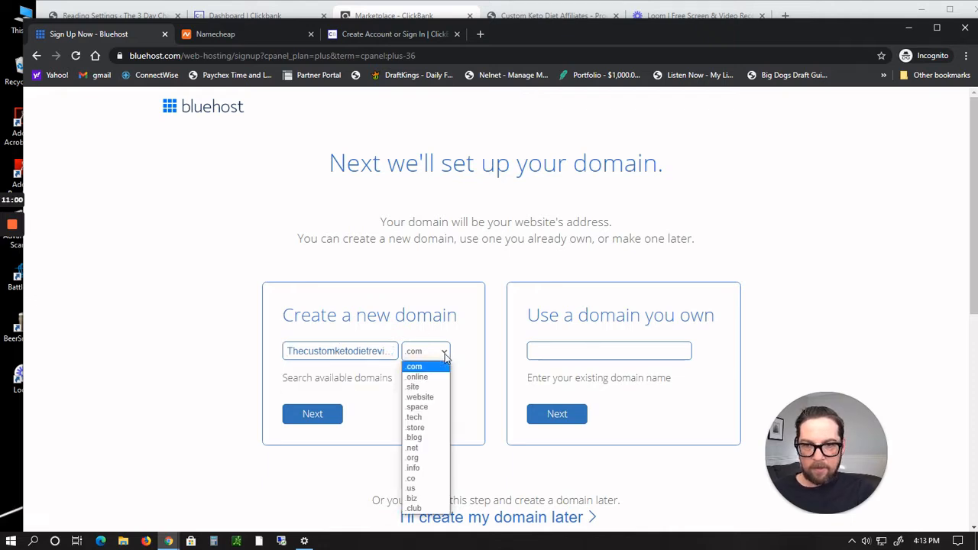
pyautogui.click(426, 447)
pyautogui.click(329, 418)
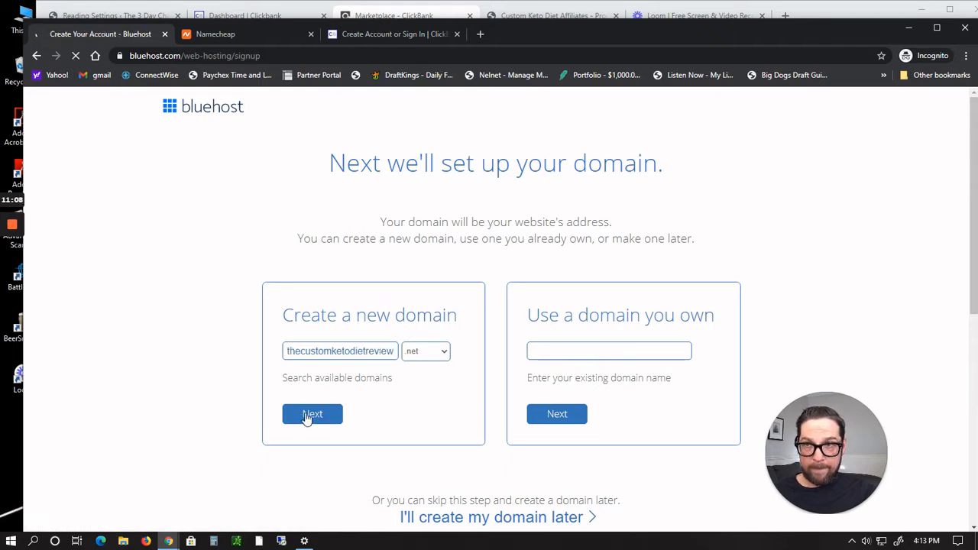
# Step: Deselect the SiteLock Security, Codeguard Basic and Domain Privacy + Protection extras in the signup form
pyautogui.scroll(-5, 725, 375)
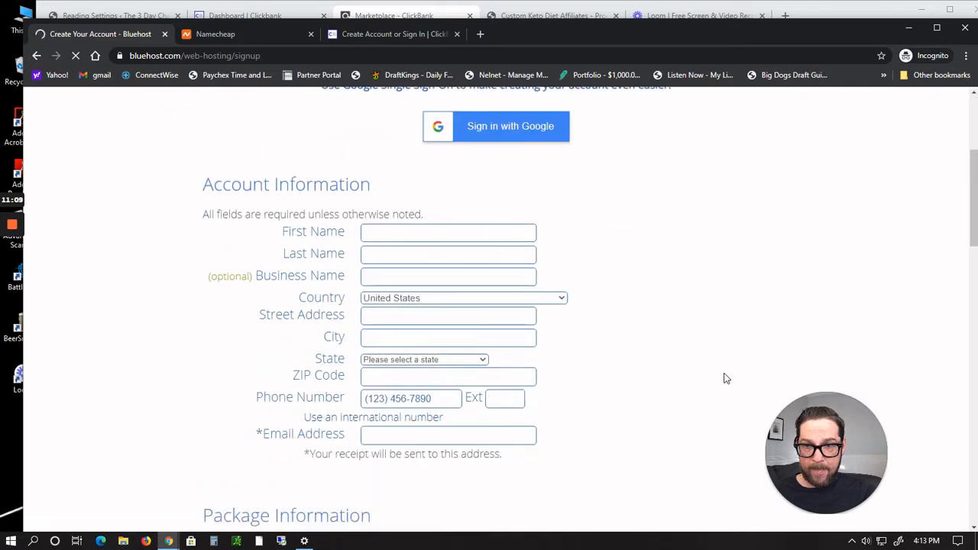
pyautogui.scroll(-2, 725, 378)
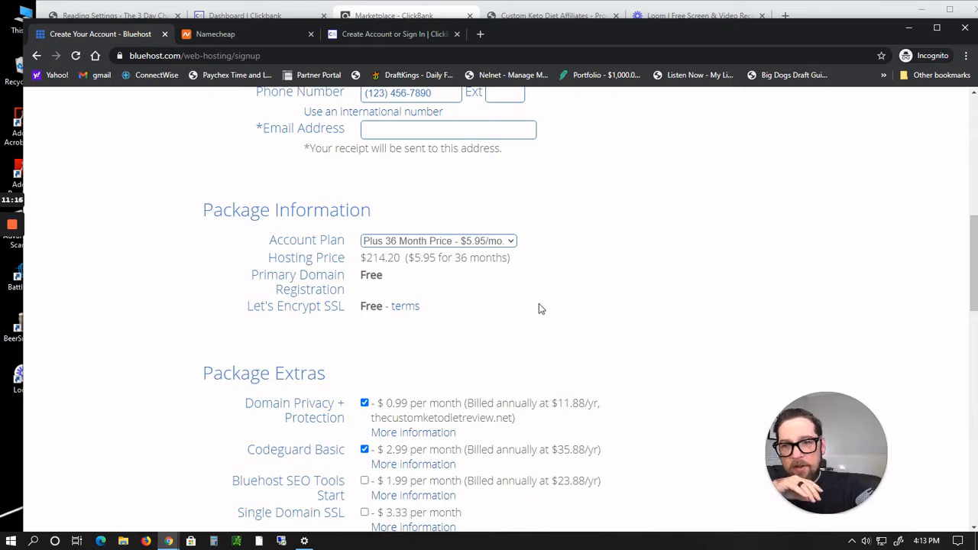
pyautogui.scroll(-2, 538, 308)
pyautogui.scroll(-1, 537, 310)
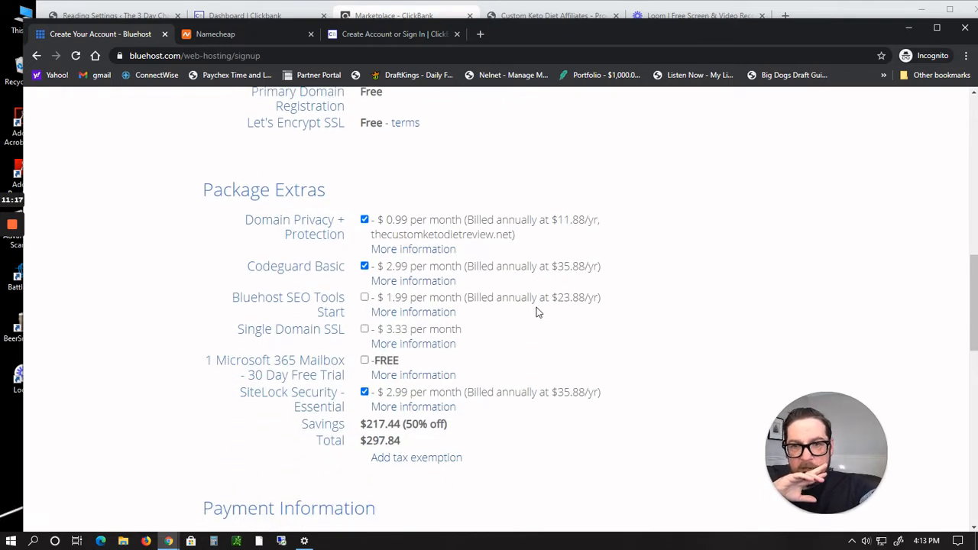
pyautogui.click(365, 392)
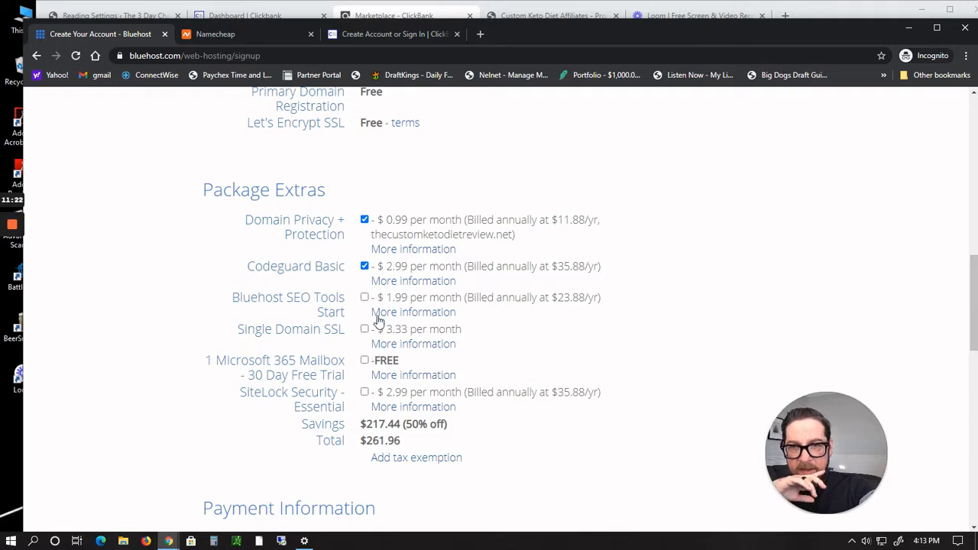
pyautogui.click(364, 267)
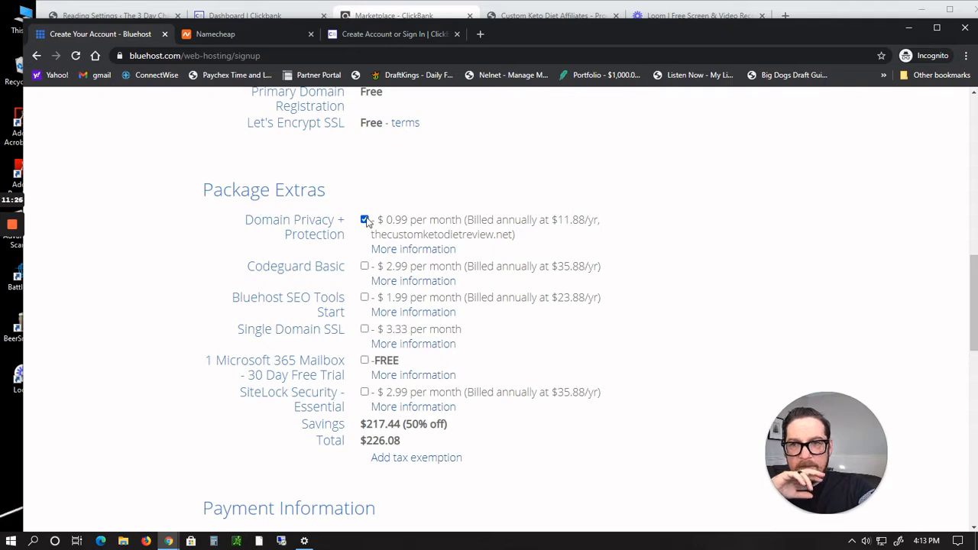
pyautogui.click(365, 220)
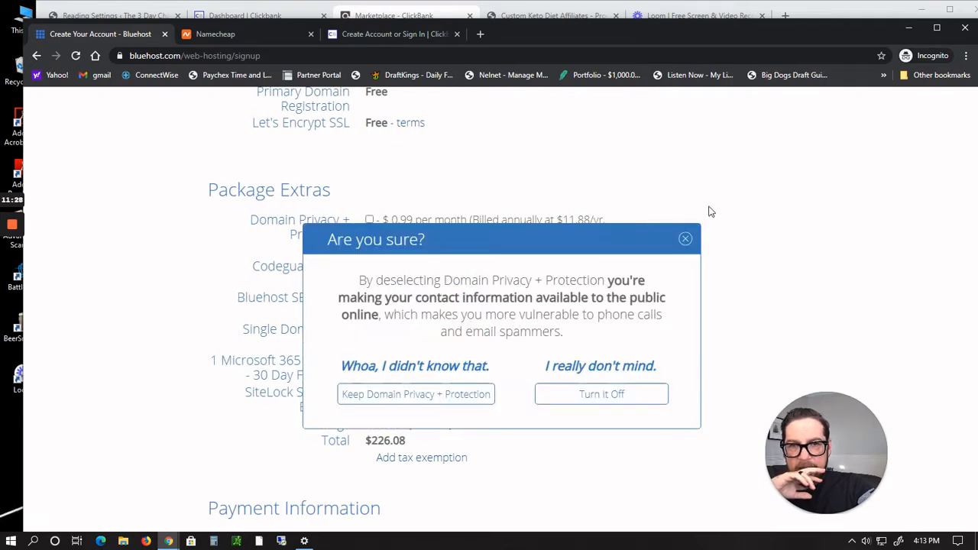
pyautogui.click(684, 241)
# Step: Review the payment, terms and account information sections of the Bluehost signup form
pyautogui.scroll(-3, 683, 245)
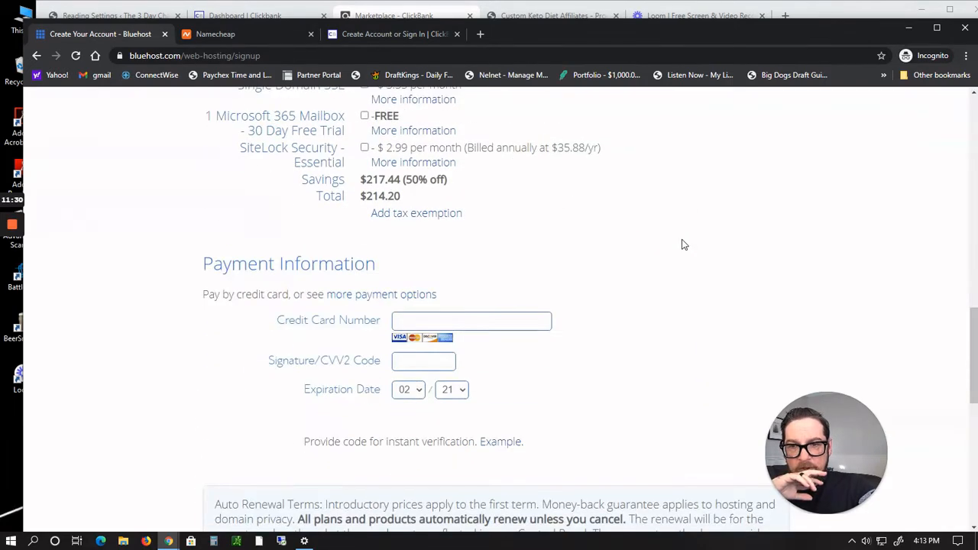
pyautogui.scroll(-2, 683, 244)
pyautogui.scroll(-4, 683, 244)
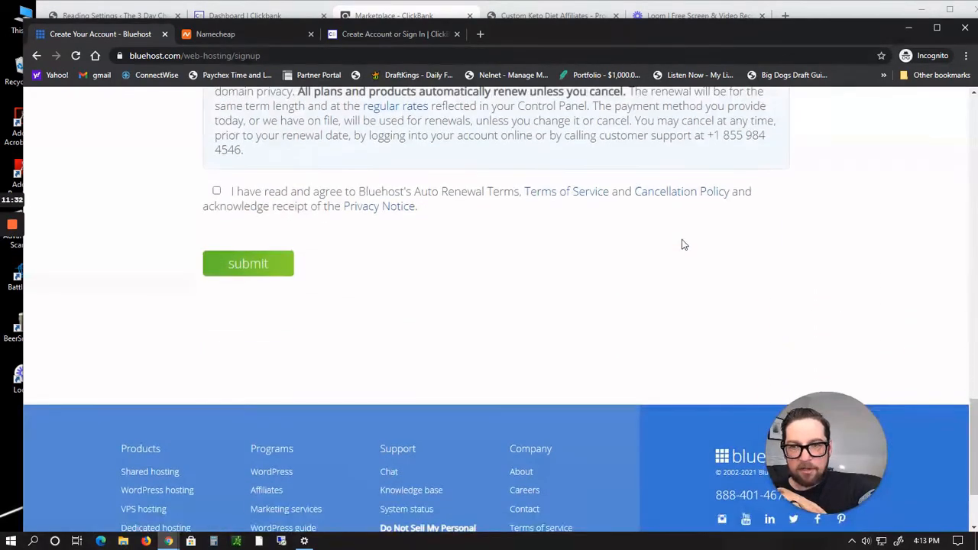
pyautogui.scroll(10, 683, 244)
pyautogui.scroll(7, 684, 244)
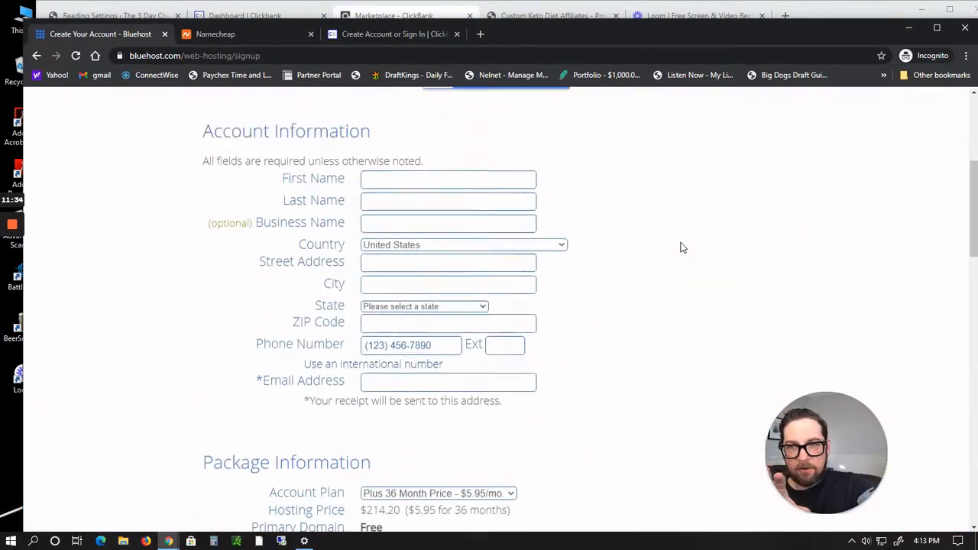
pyautogui.scroll(2, 682, 248)
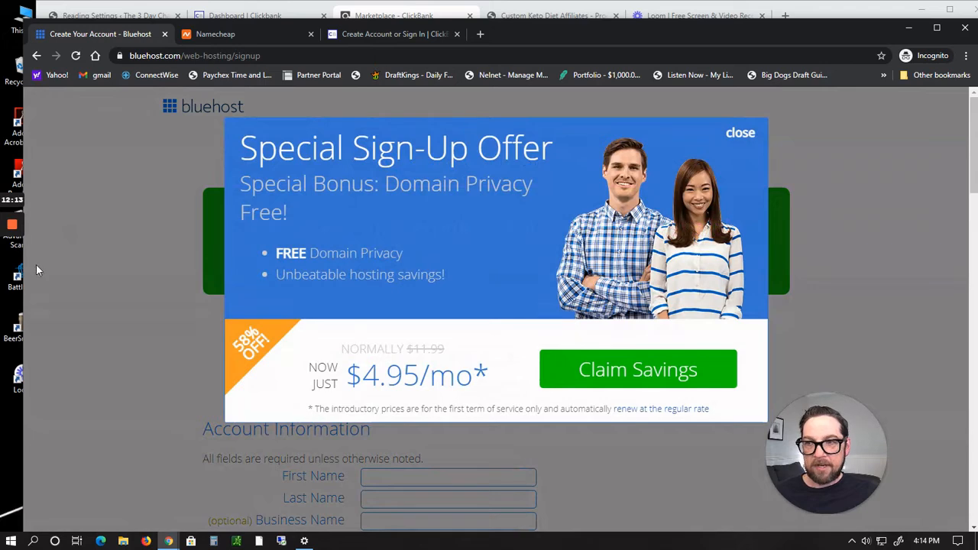
# Step: Switch to the Bluehost account portal and open the Assign page under Domains
pyautogui.moveTo(9, 275)
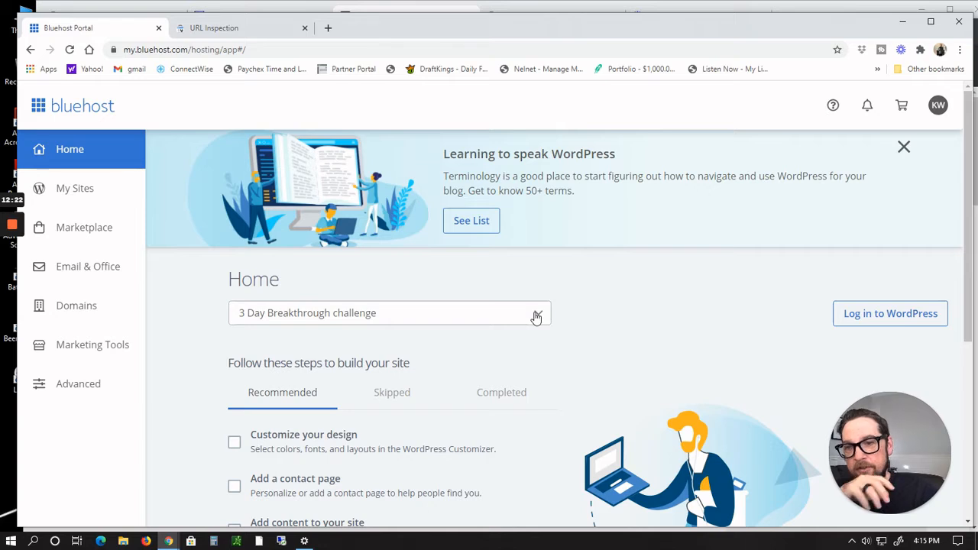
pyautogui.click(67, 312)
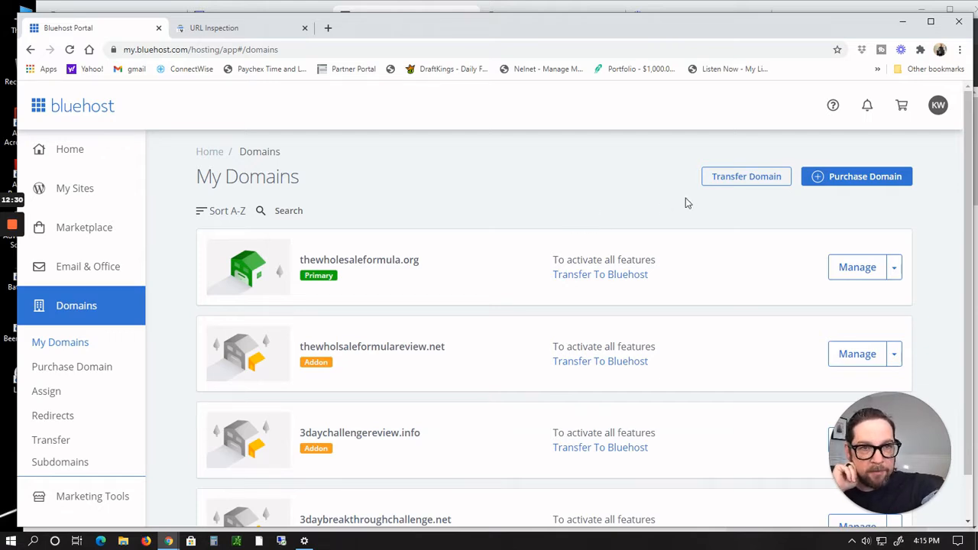
pyautogui.scroll(-1, 685, 203)
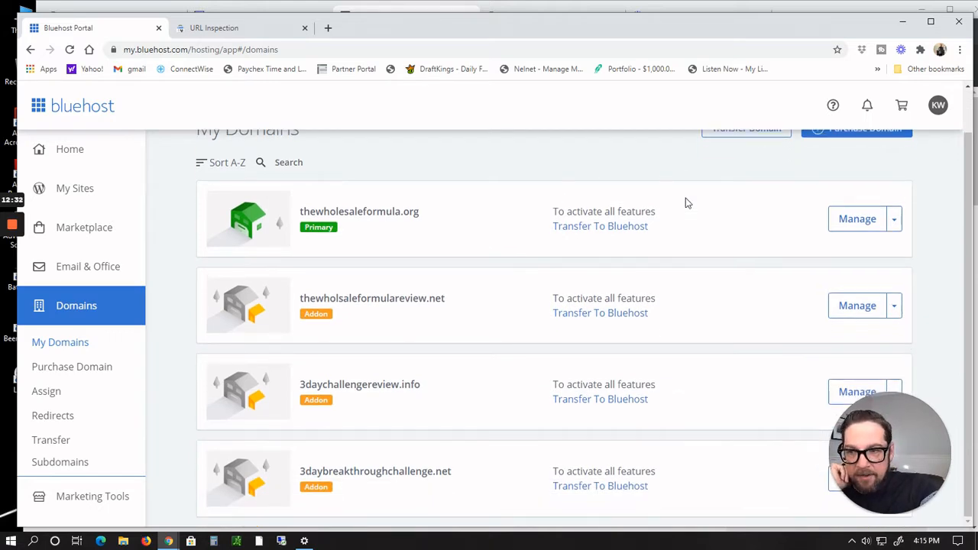
pyautogui.scroll(1, 685, 202)
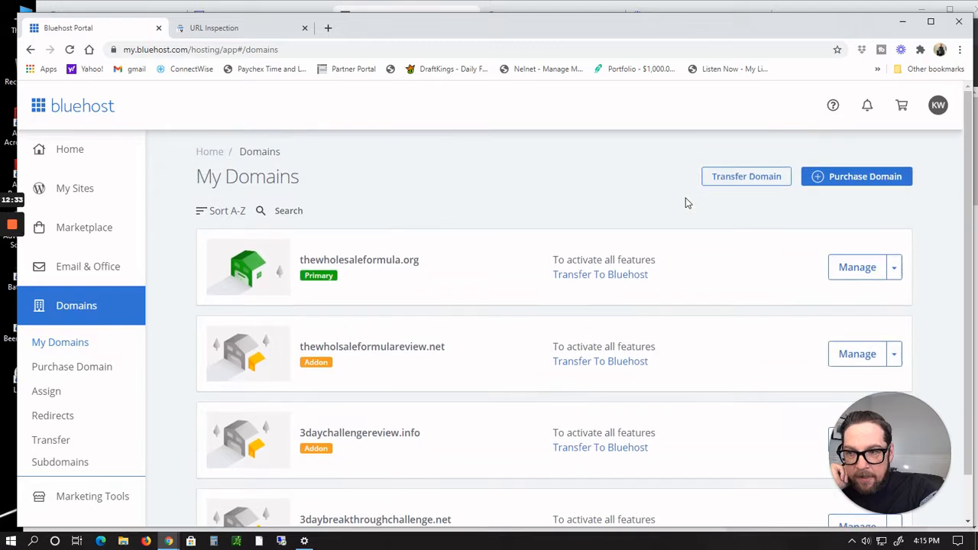
pyautogui.click(51, 398)
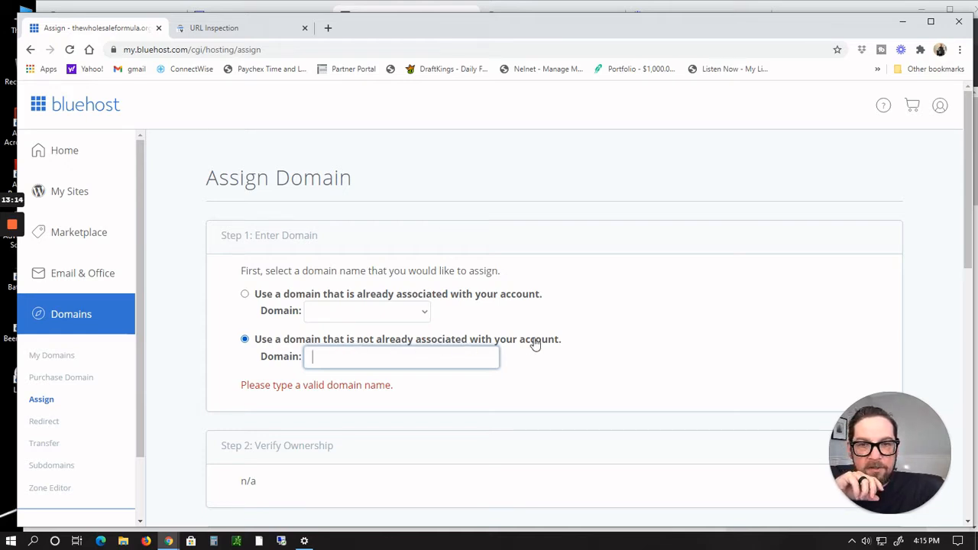
# Step: Copy the registered domain thecustomketodietreview.com from the Namecheap order confirmation into the Assign Domain field for an unassociated domain
pyautogui.click(351, 357)
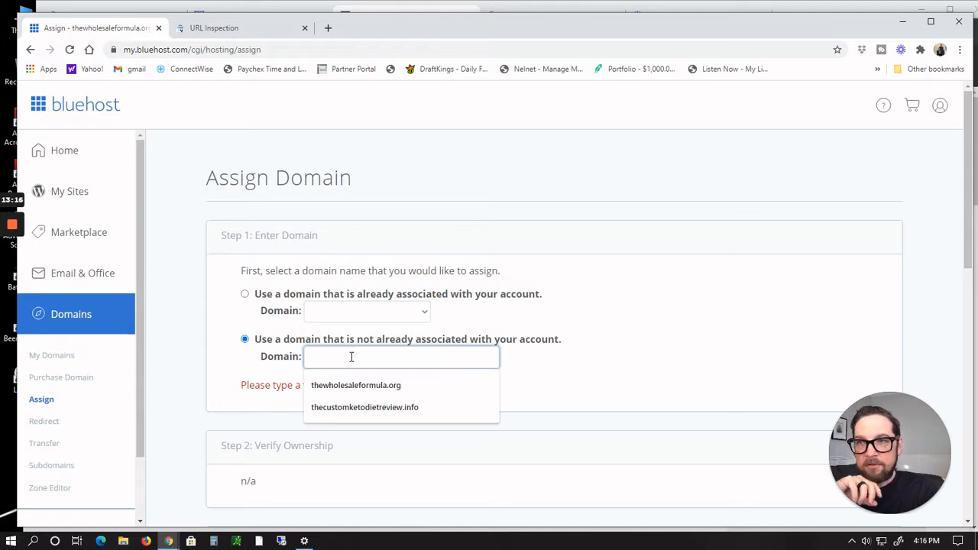
pyautogui.hotkey('alt', 'Tab')
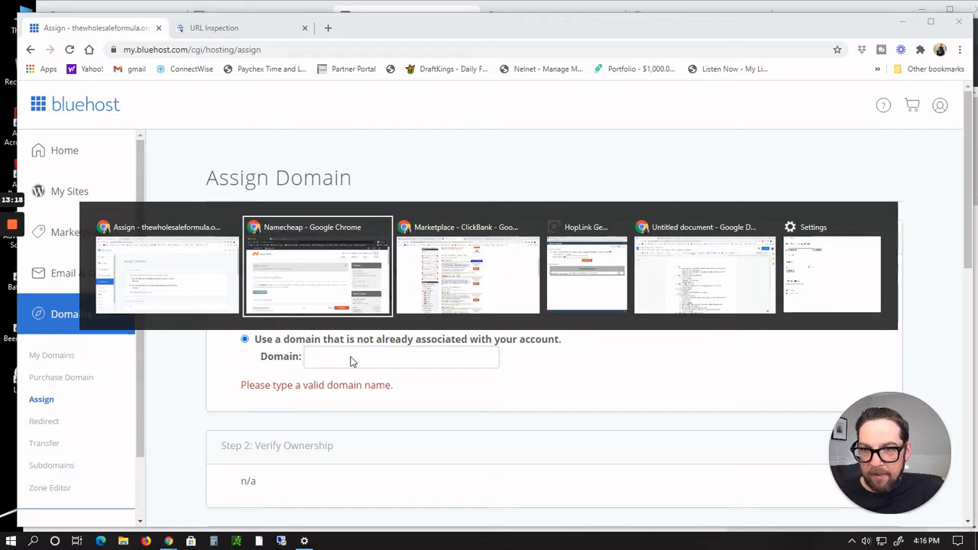
pyautogui.scroll(-3, 374, 346)
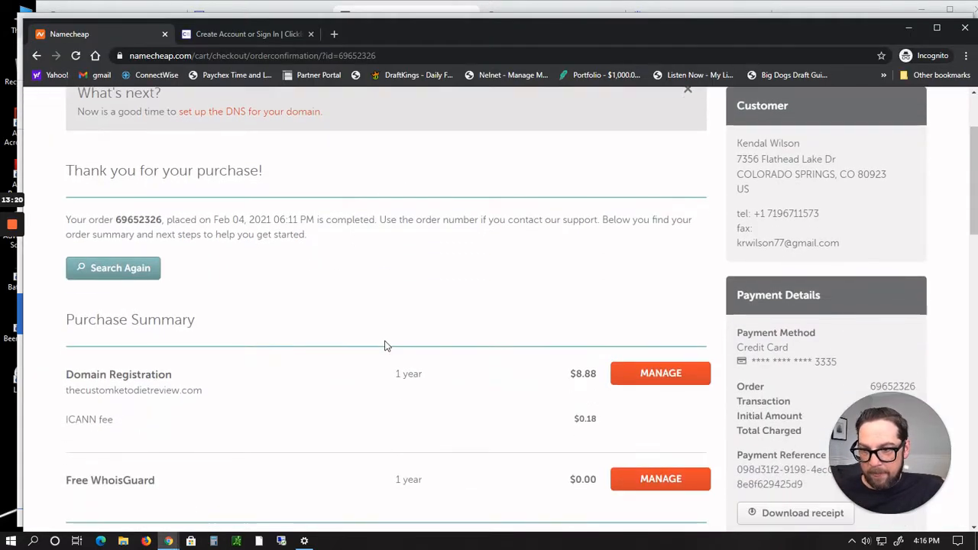
pyautogui.moveTo(203, 328); pyautogui.dragTo(67, 329)
pyautogui.hotkey('ctrl', 'c')
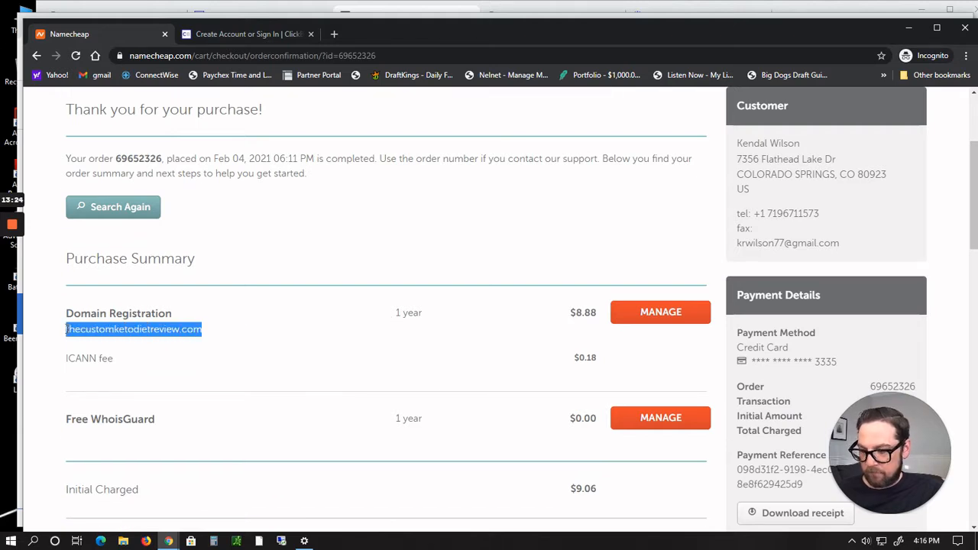
pyautogui.hotkey('alt', 'Tab')
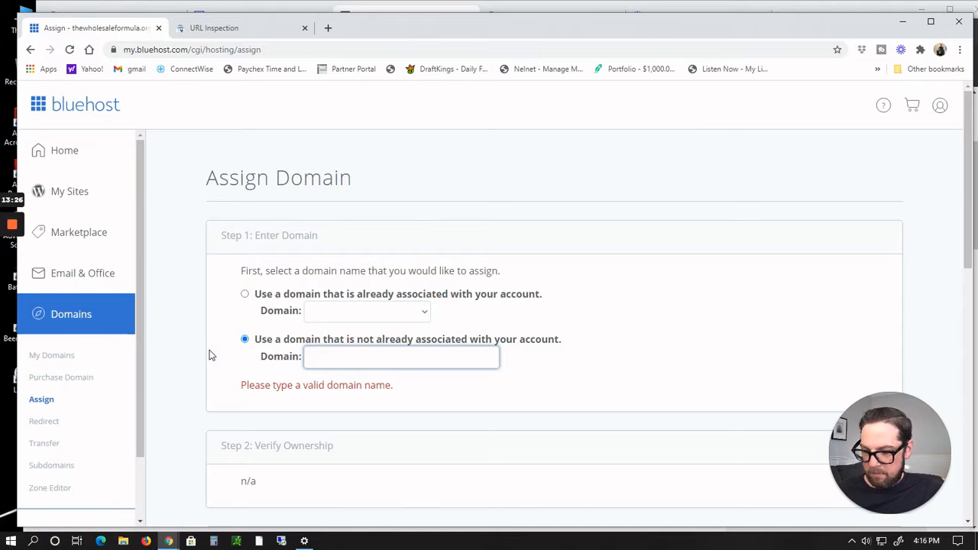
pyautogui.hotkey('ctrl', 'v')
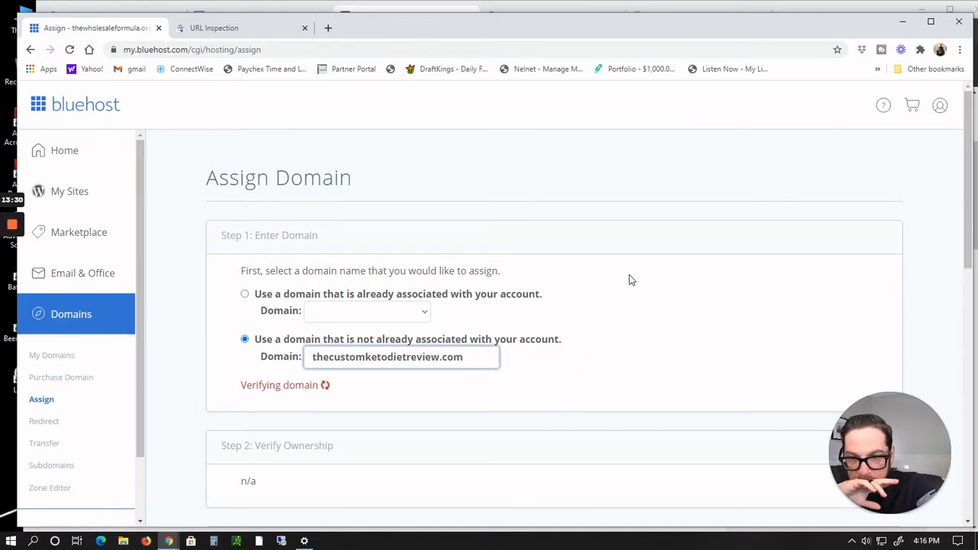
# Step: Read through the ownership verification options and addon versus parked choices for the assigned domain
pyautogui.scroll(-2, 629, 280)
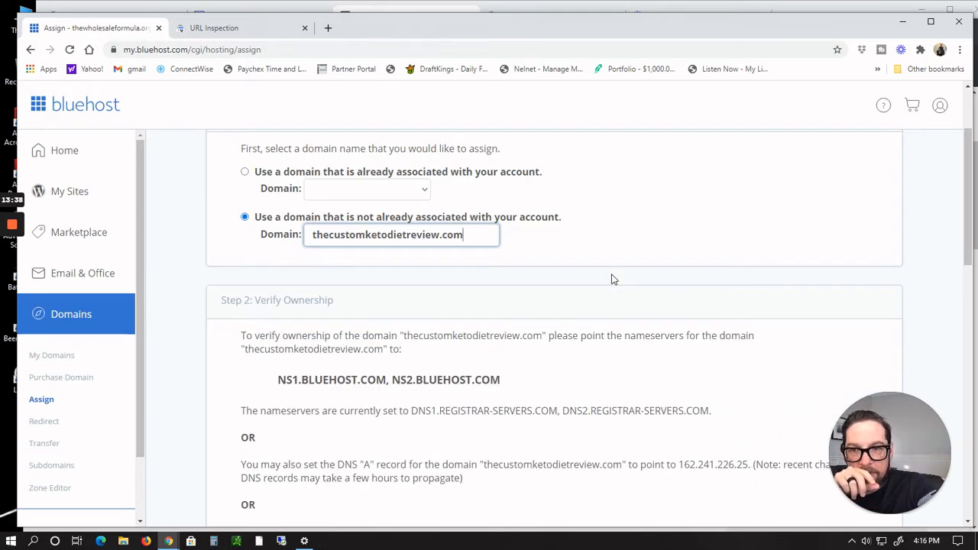
pyautogui.scroll(-1, 611, 279)
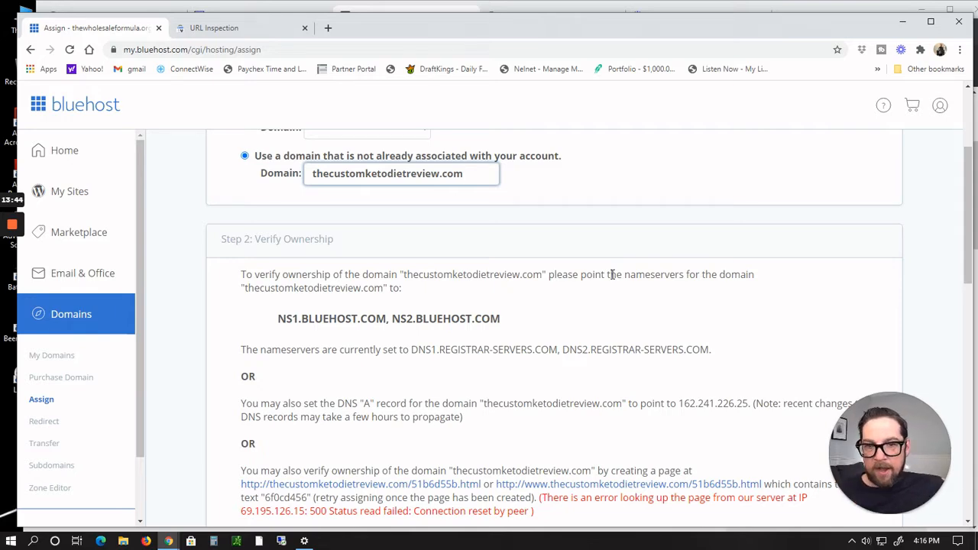
pyautogui.scroll(-5, 611, 277)
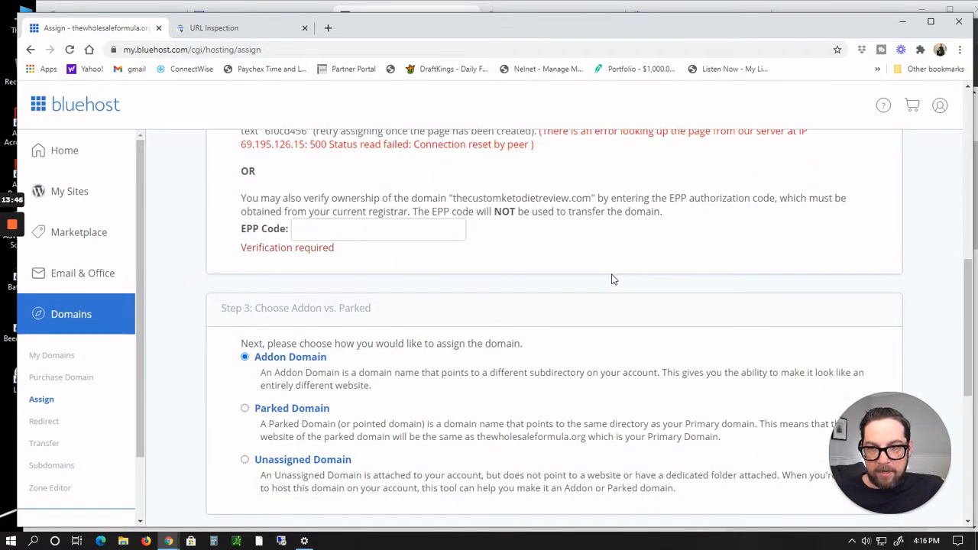
pyautogui.scroll(1, 611, 279)
pyautogui.scroll(4, 611, 275)
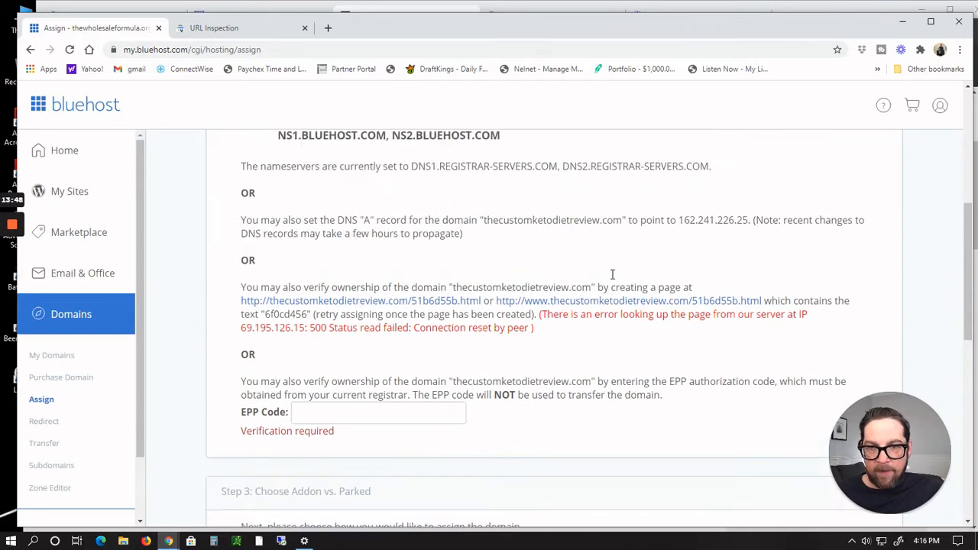
pyautogui.scroll(2, 611, 277)
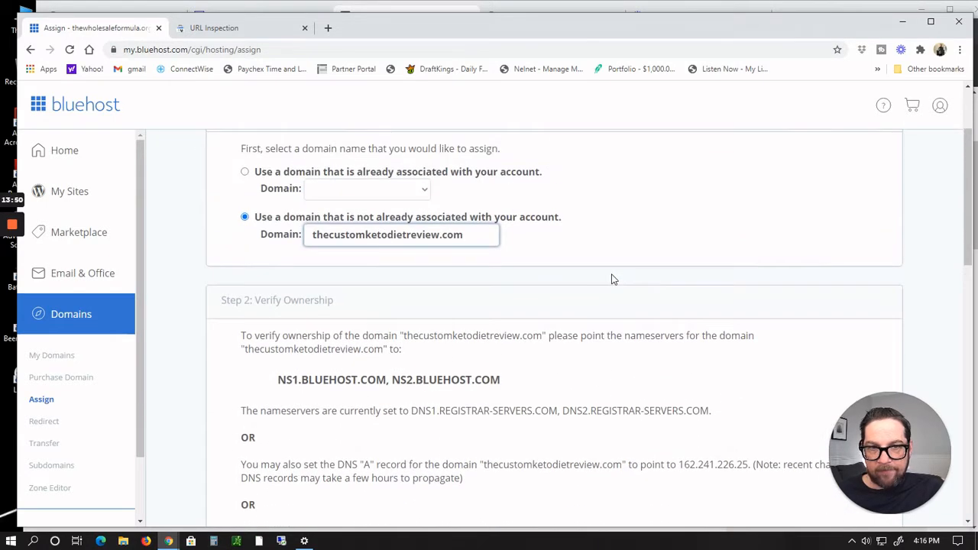
pyautogui.scroll(2, 611, 279)
# Step: Open the domain's management page on Namecheap and switch its nameservers setting to Custom DNS
pyautogui.hotkey('alt', 'Tab')
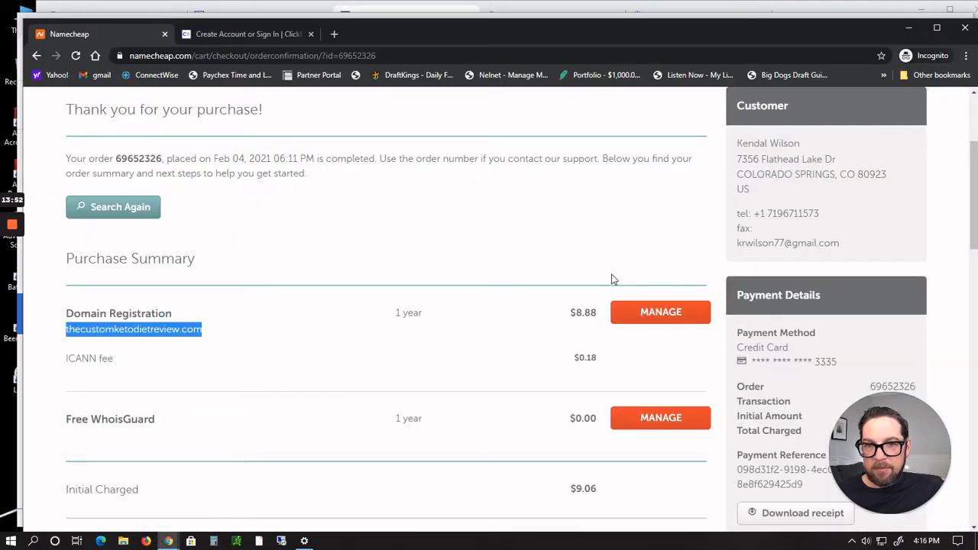
pyautogui.click(661, 316)
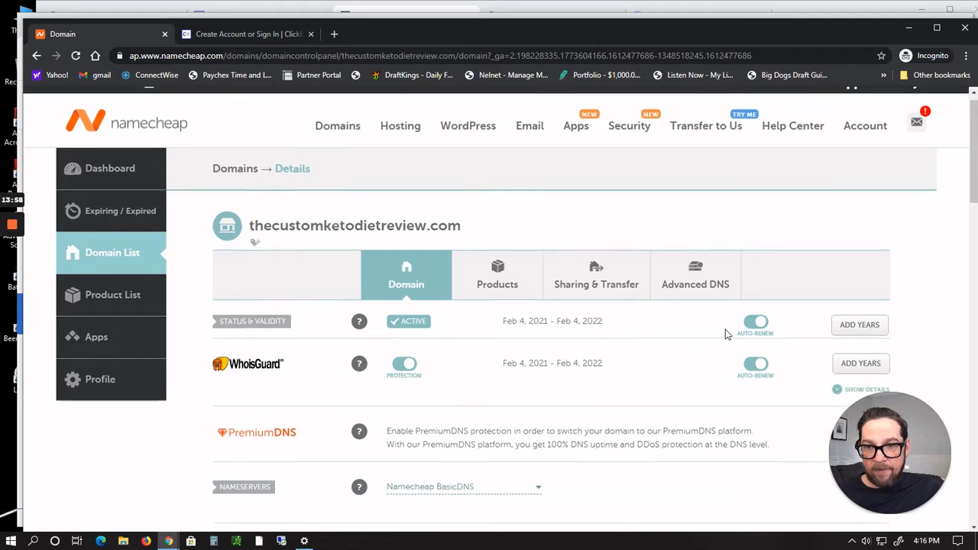
pyautogui.scroll(-3, 726, 334)
pyautogui.scroll(-2, 727, 334)
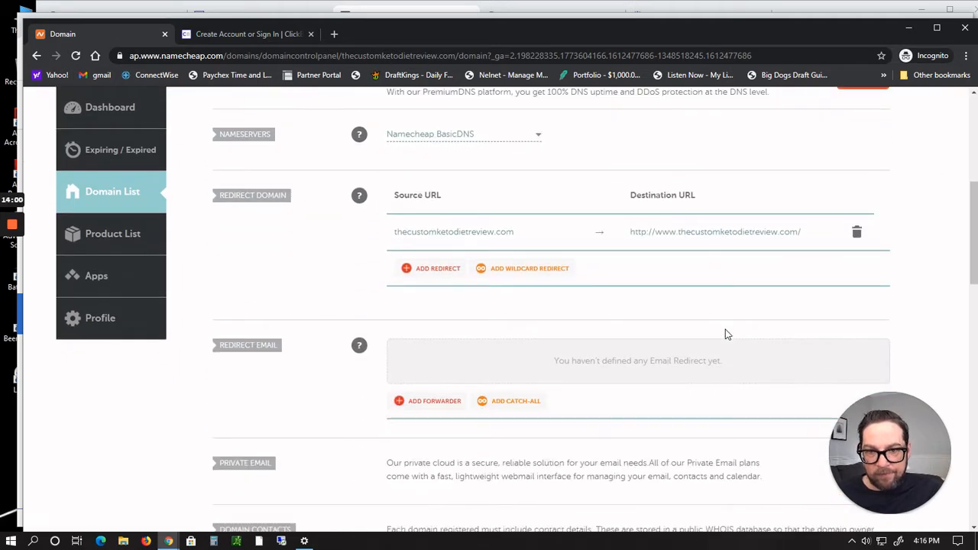
pyautogui.scroll(5, 718, 334)
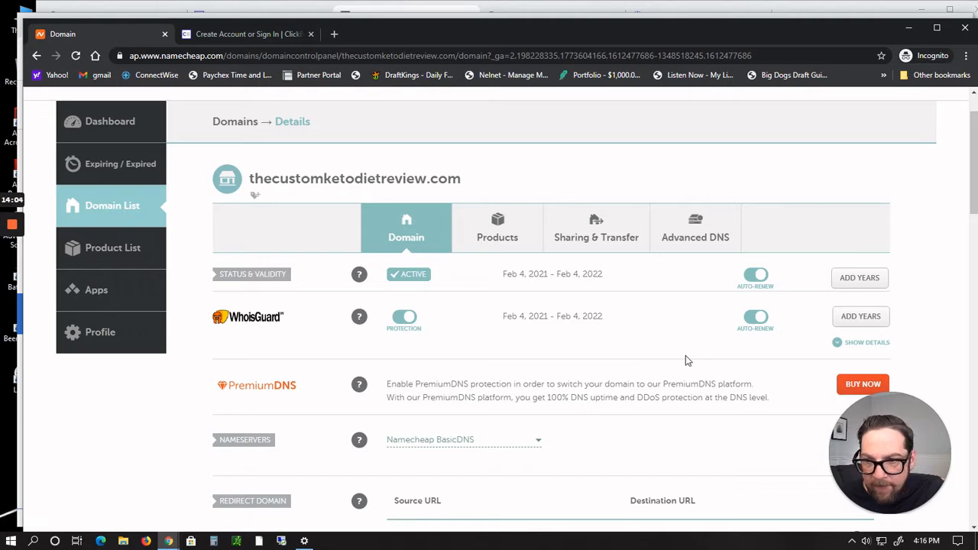
pyautogui.scroll(1, 685, 359)
pyautogui.scroll(-1, 686, 361)
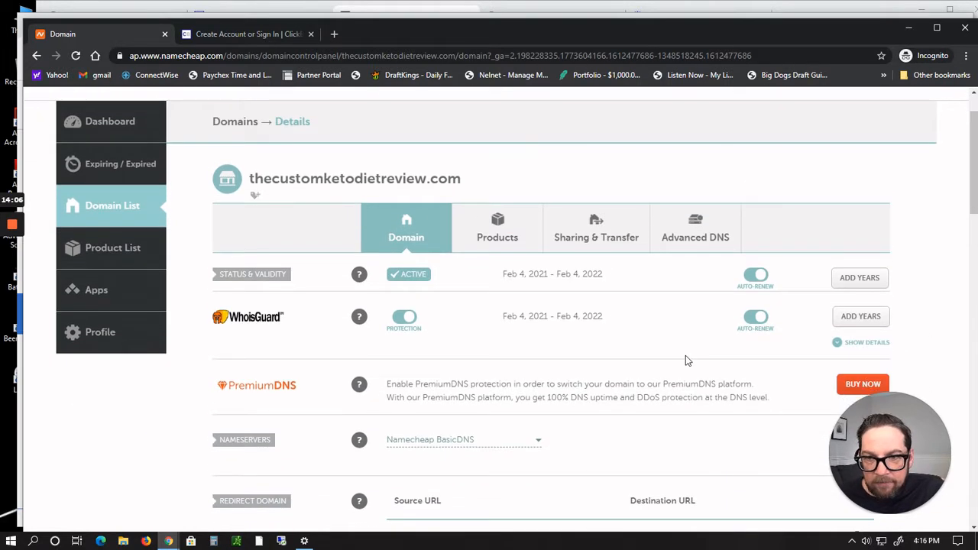
pyautogui.scroll(-1, 685, 360)
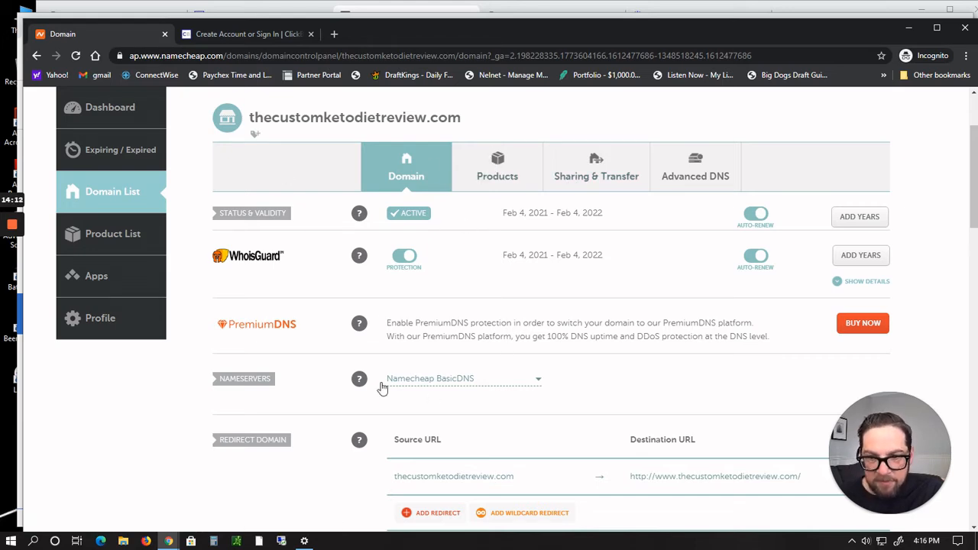
pyautogui.click(537, 380)
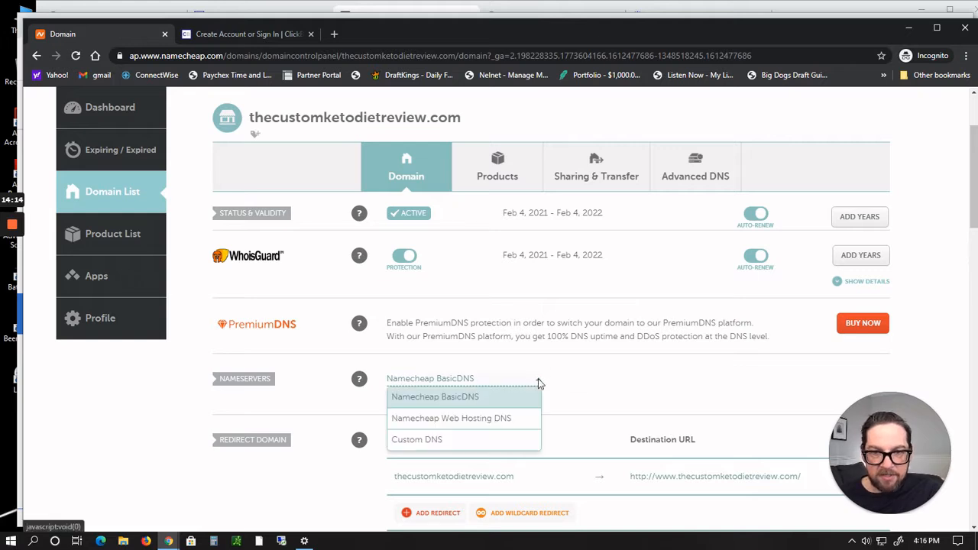
pyautogui.click(417, 440)
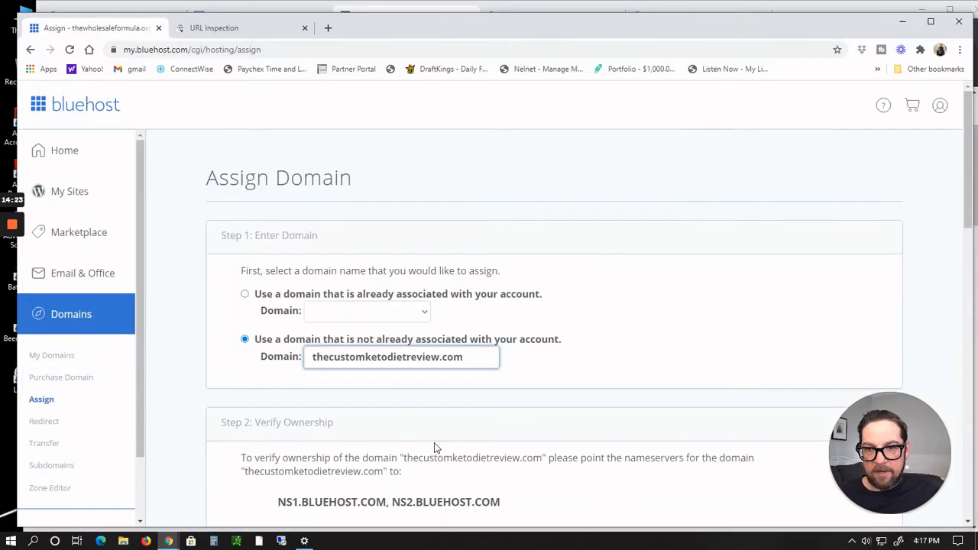
# Step: Enter ns1.bluehost.com and ns2.bluehost.com as the custom nameservers and save the nameserver change
pyautogui.scroll(-2, 432, 448)
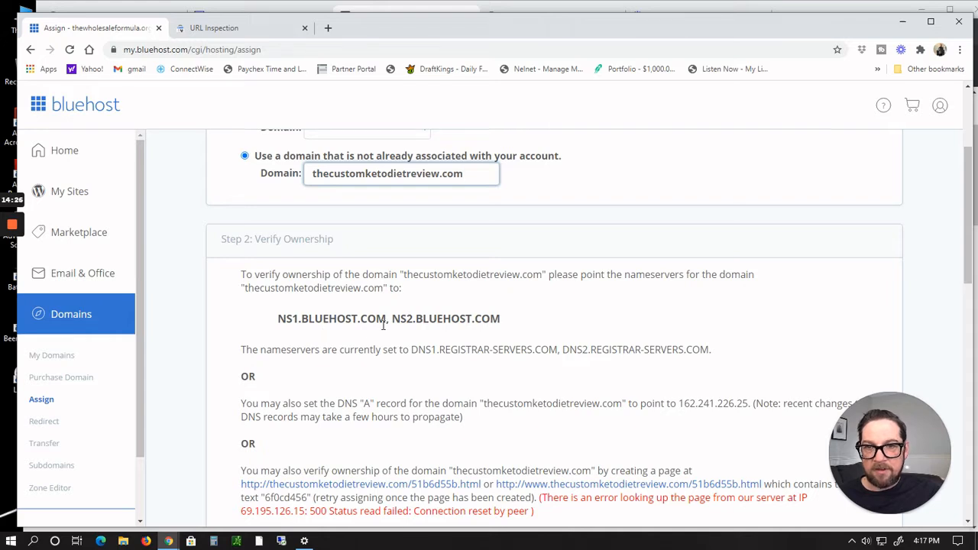
pyautogui.hotkey('alt', 'Tab')
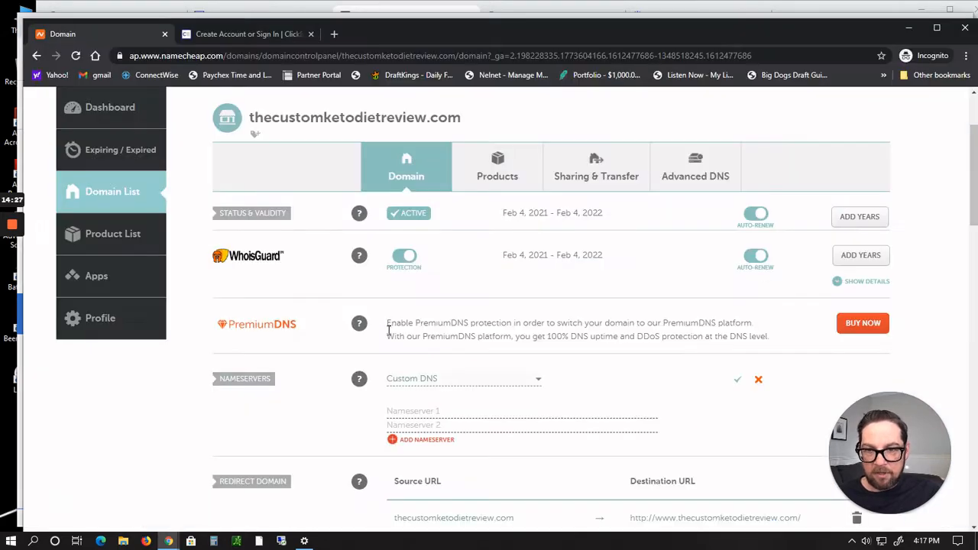
pyautogui.click(410, 411)
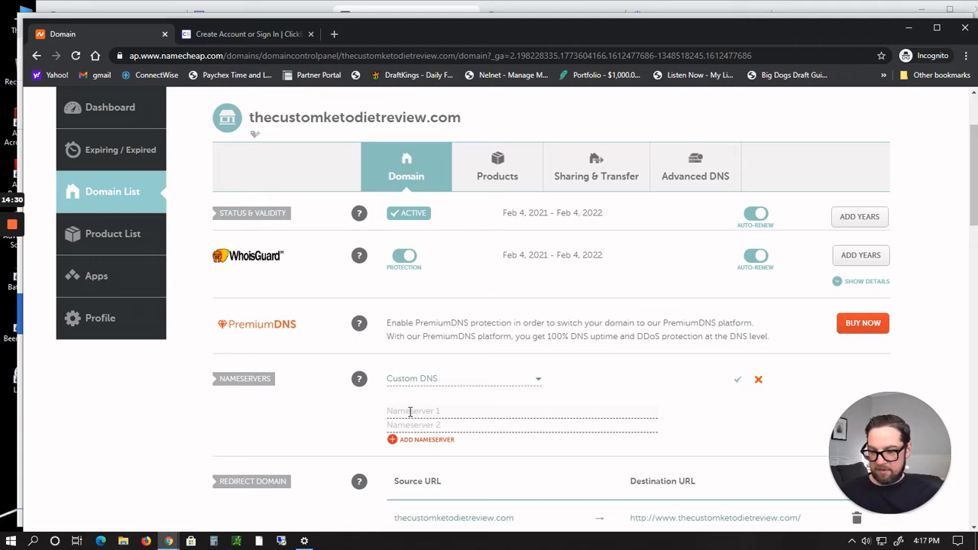
pyautogui.write('ns1.blue')
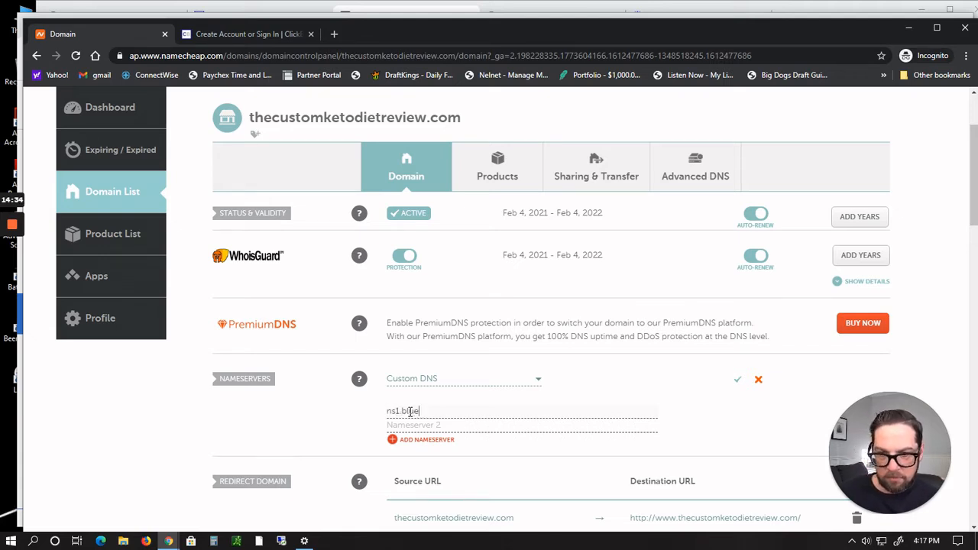
pyautogui.write('host.')
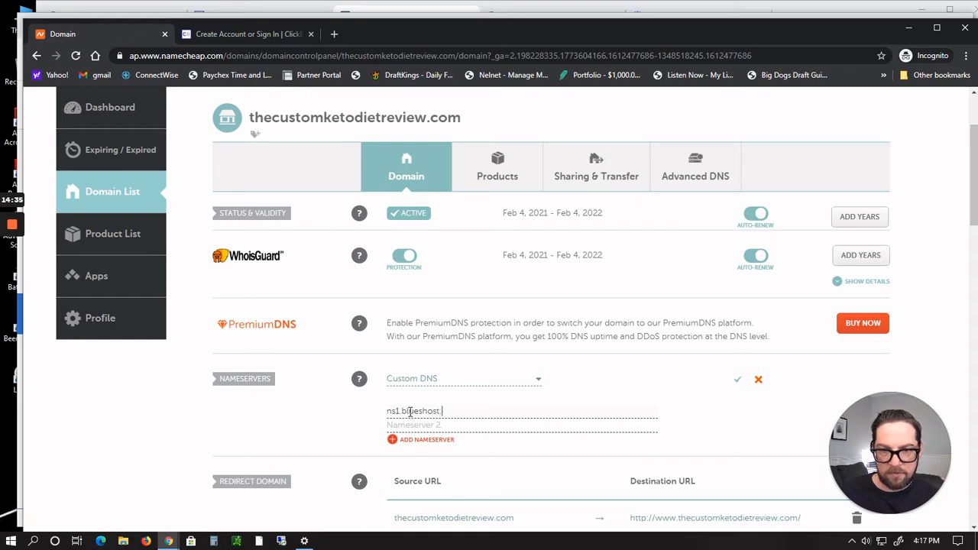
pyautogui.write('com')
pyautogui.press('Tab')
pyautogui.write('n')
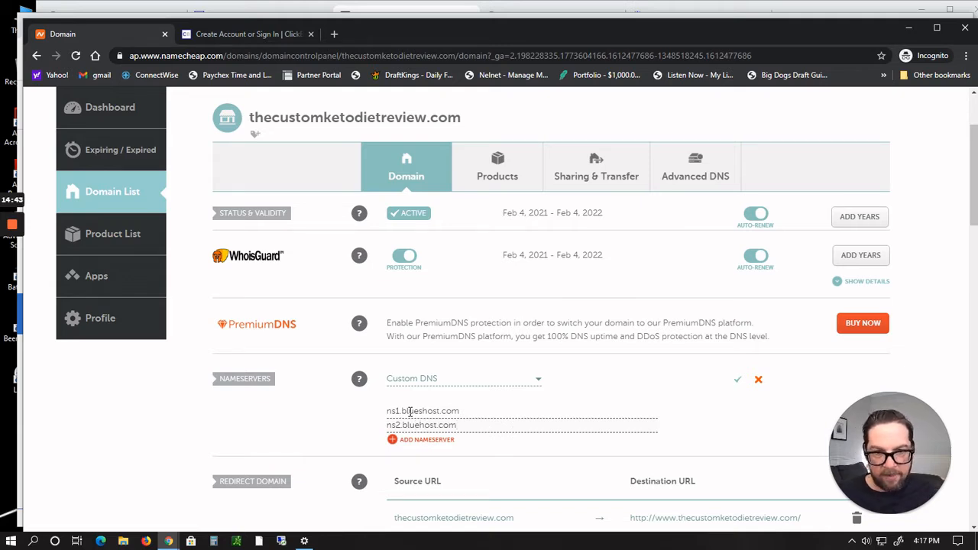
pyautogui.scroll(-2, 501, 395)
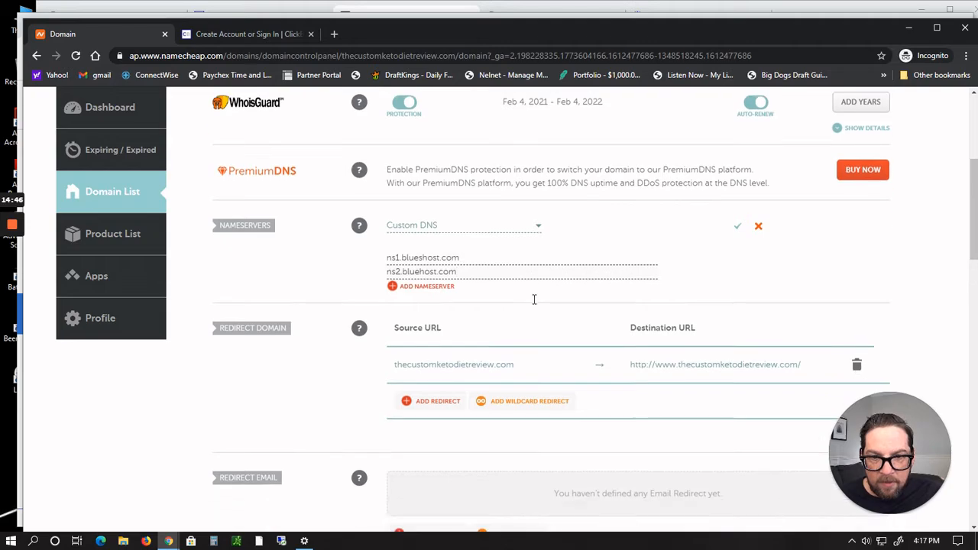
pyautogui.scroll(-6, 534, 300)
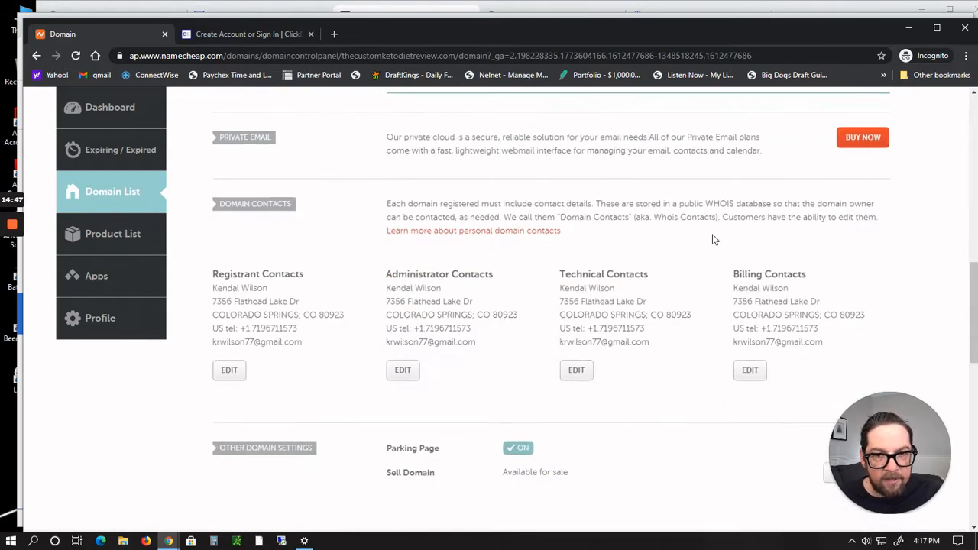
pyautogui.scroll(-4, 713, 240)
pyautogui.scroll(10, 713, 240)
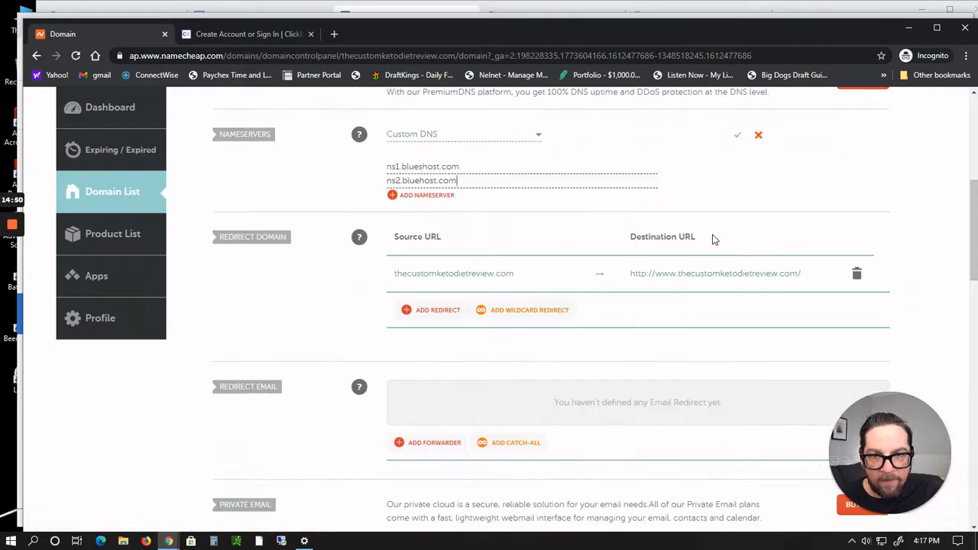
pyautogui.scroll(2, 712, 240)
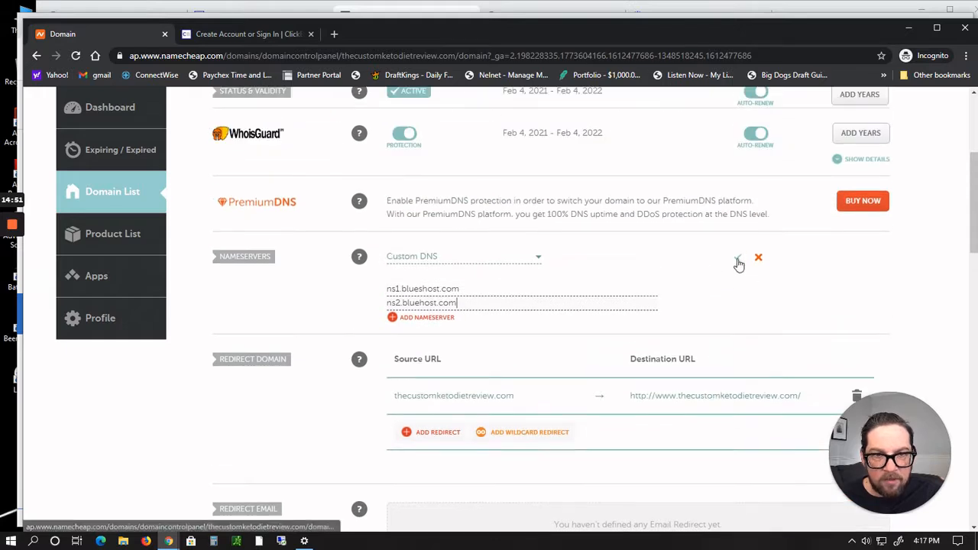
pyautogui.click(737, 259)
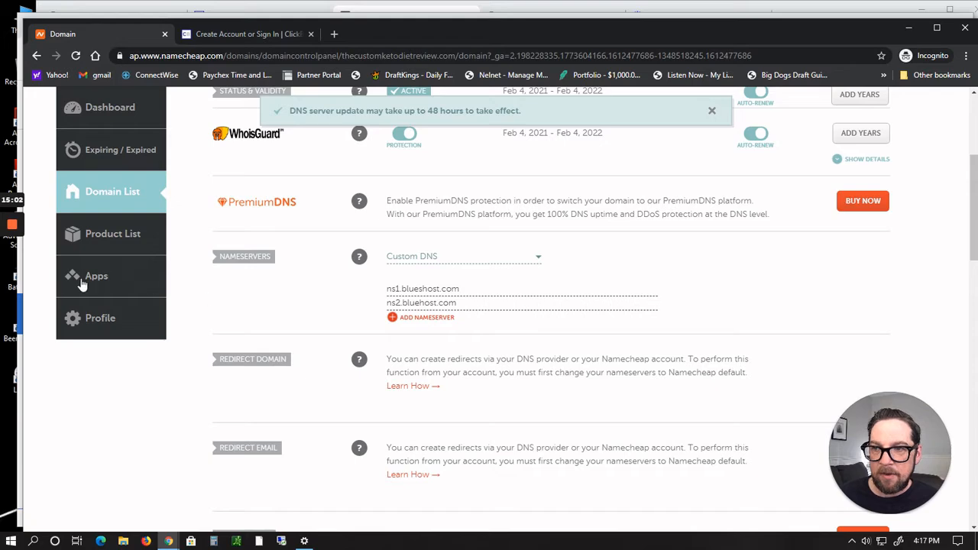
# Step: Return to the Bluehost Assign Domain page and recheck the domain's ownership verification status
pyautogui.hotkey('alt', 'Tab')
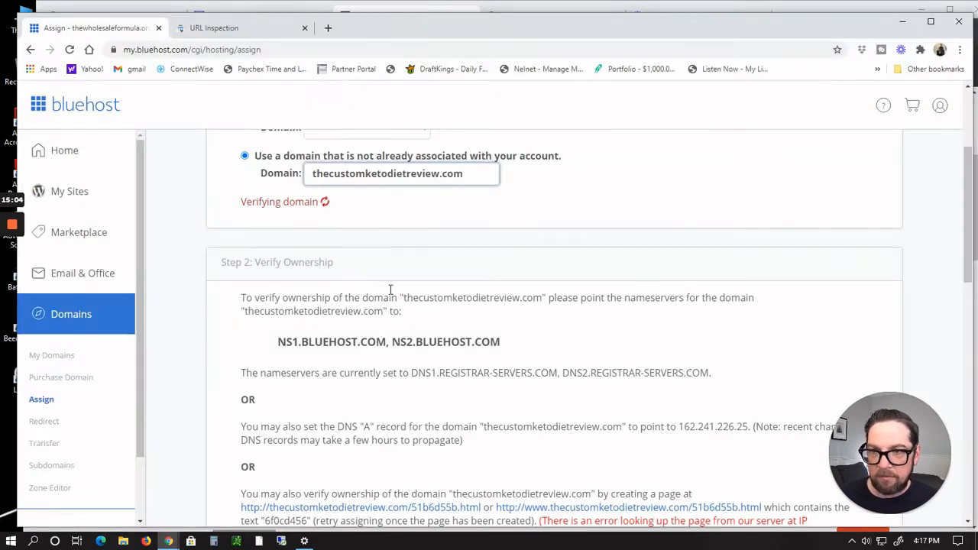
pyautogui.scroll(3, 492, 198)
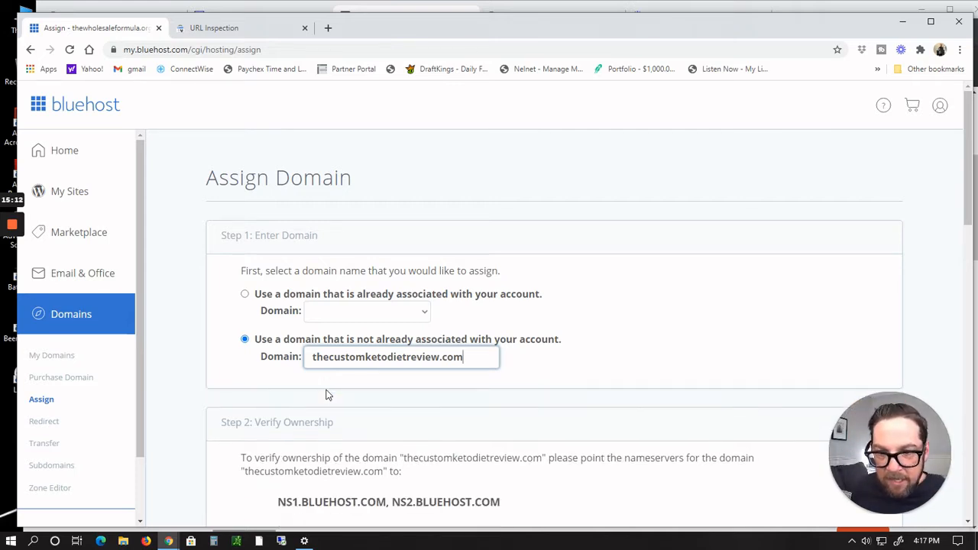
pyautogui.scroll(-3, 437, 345)
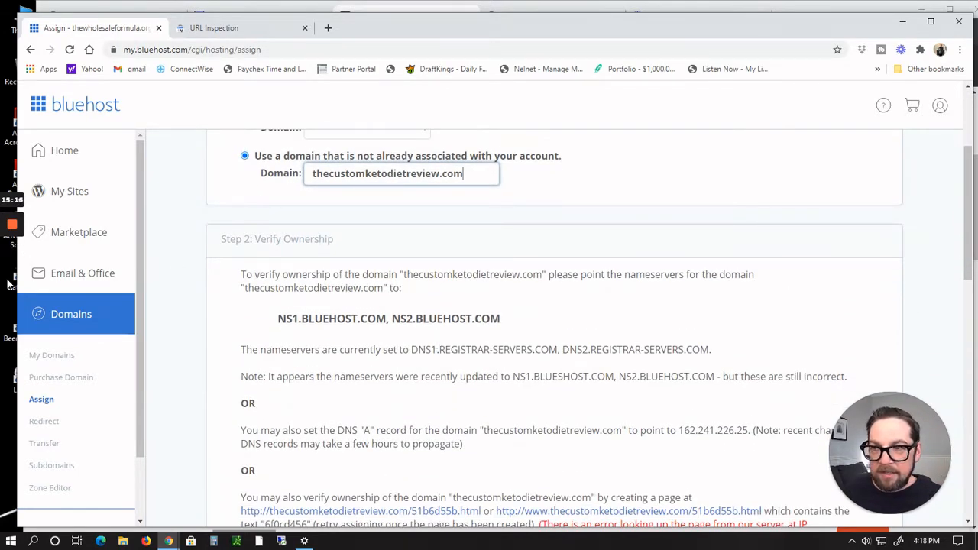
pyautogui.moveTo(7, 217)
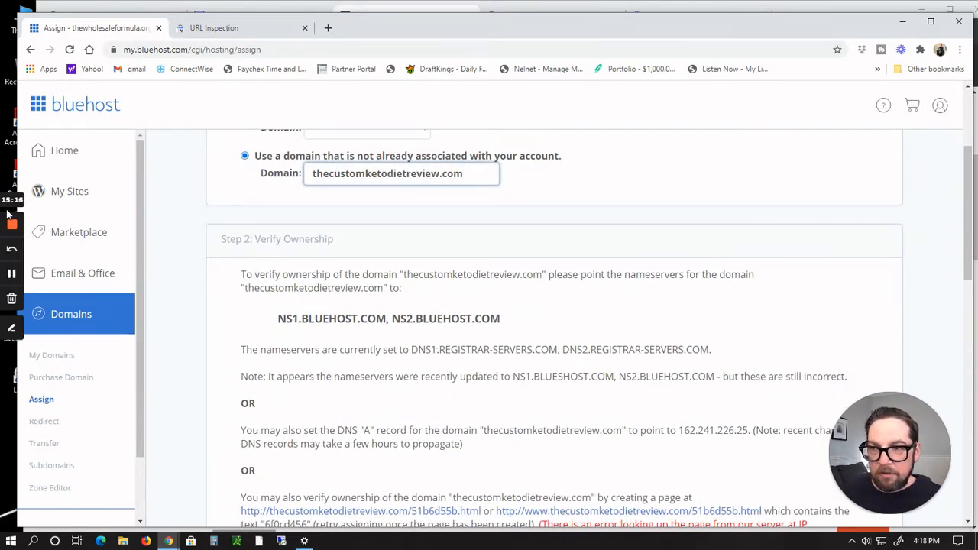
pyautogui.click(11, 274)
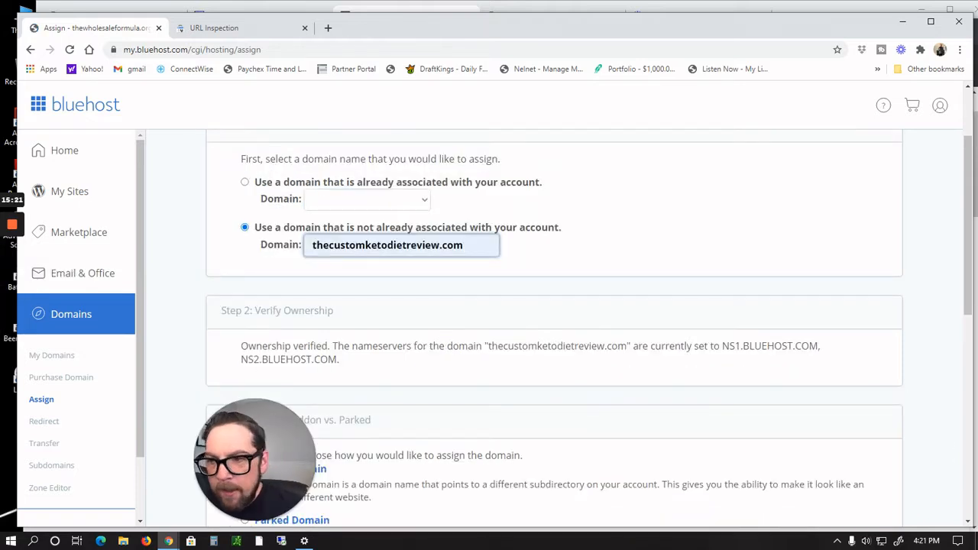
# Step: Assign thecustomketodietreview.com as an Addon Domain pointing to a new directory named thecustomketodietreview
pyautogui.moveTo(11, 280)
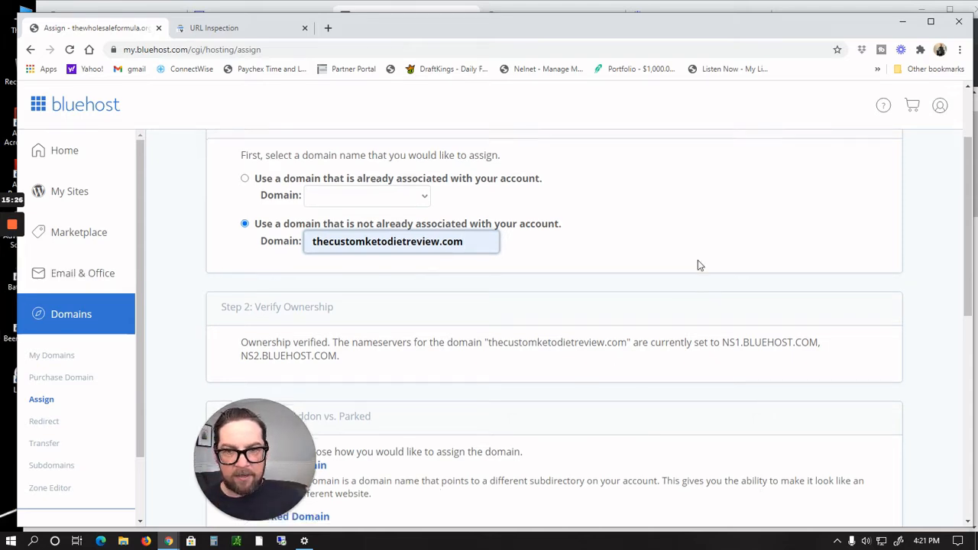
pyautogui.scroll(-1, 697, 263)
pyautogui.scroll(-1, 697, 265)
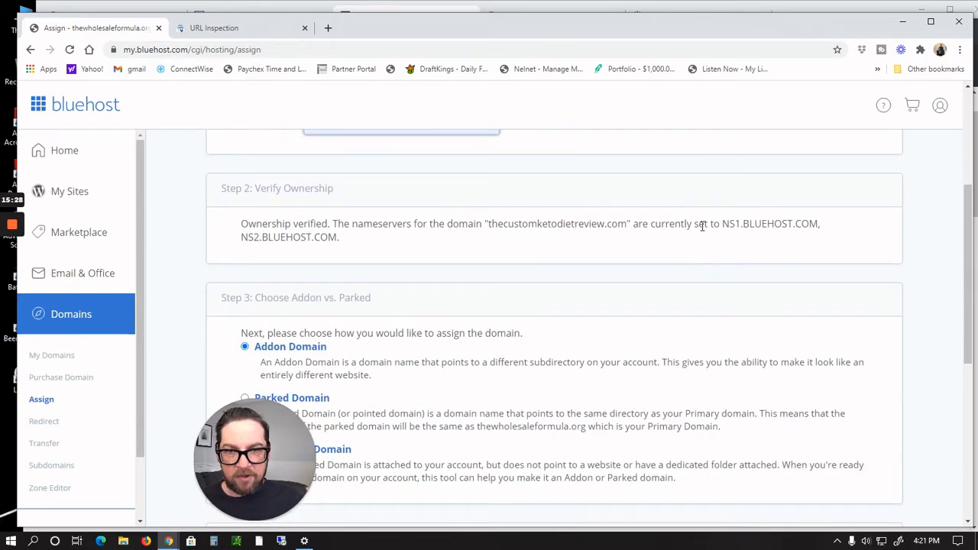
pyautogui.scroll(-5, 702, 226)
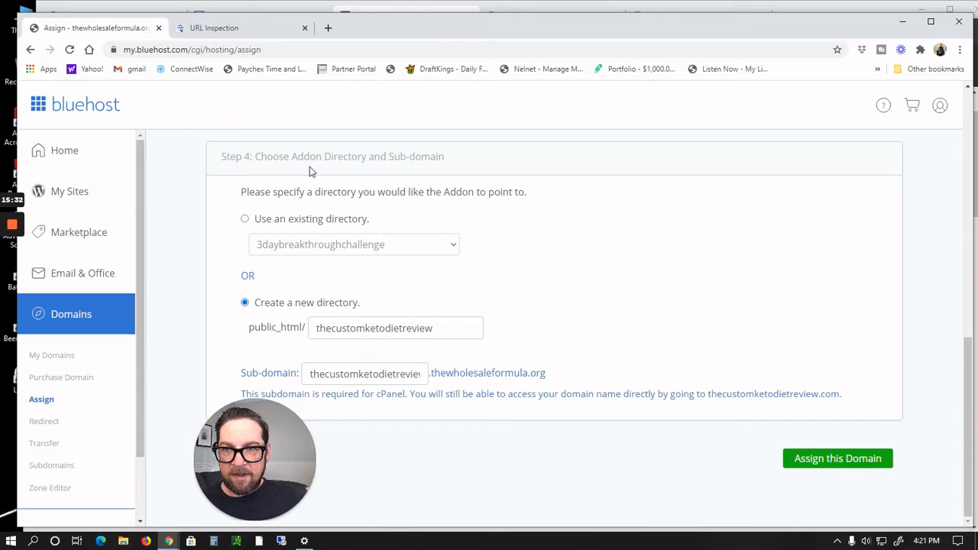
pyautogui.scroll(4, 309, 167)
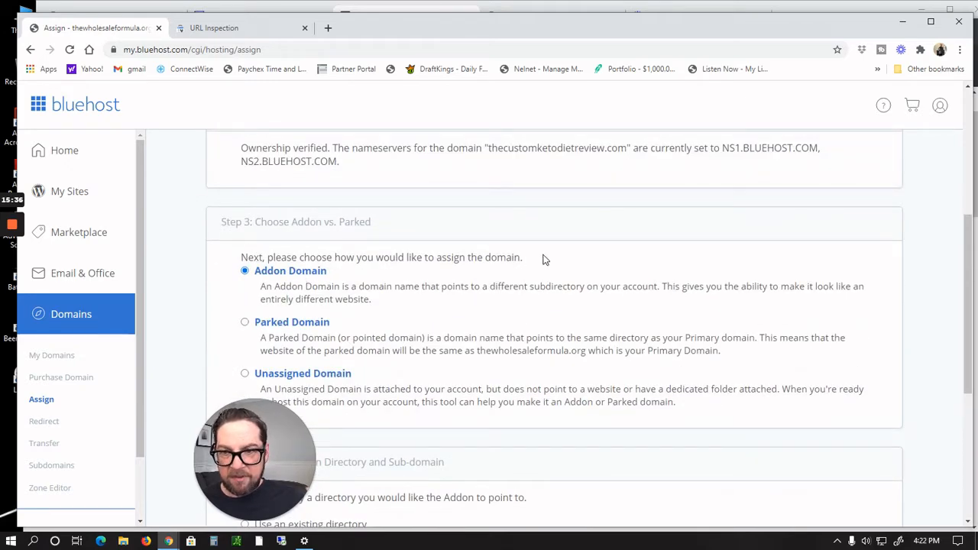
pyautogui.scroll(-1, 543, 260)
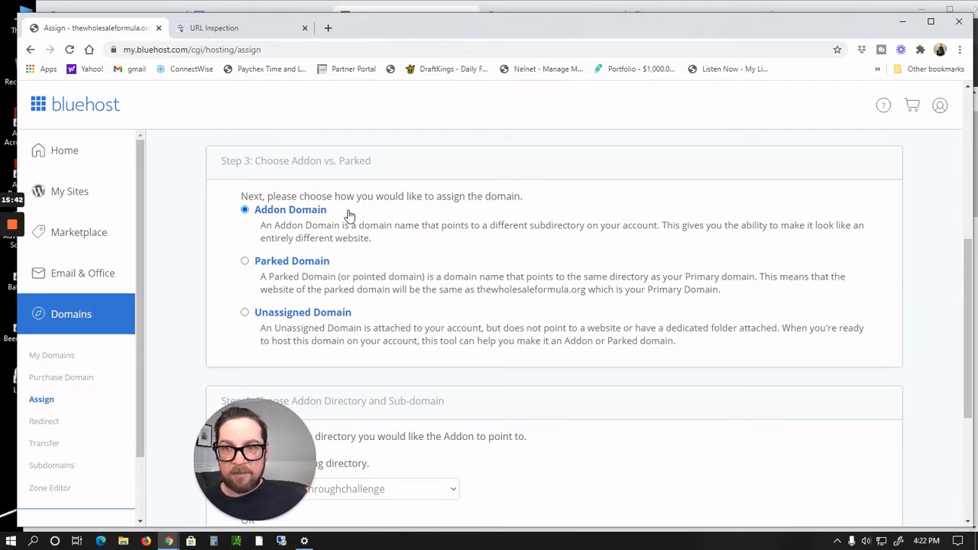
pyautogui.scroll(-1, 545, 247)
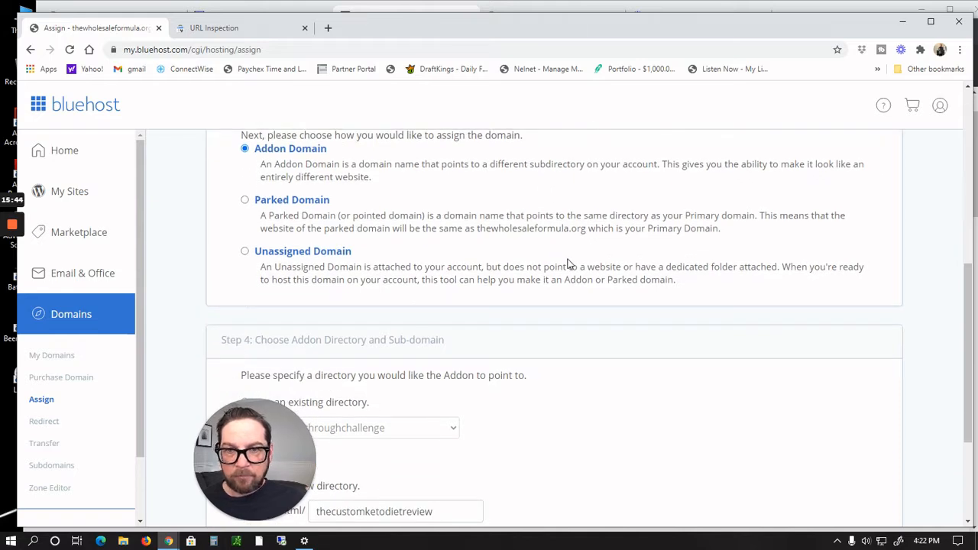
pyautogui.scroll(-3, 567, 264)
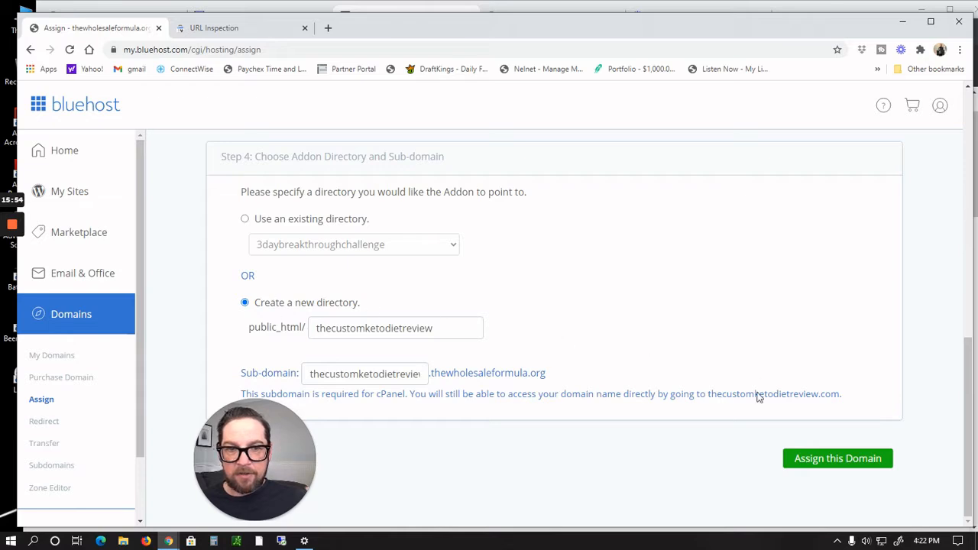
pyautogui.click(838, 461)
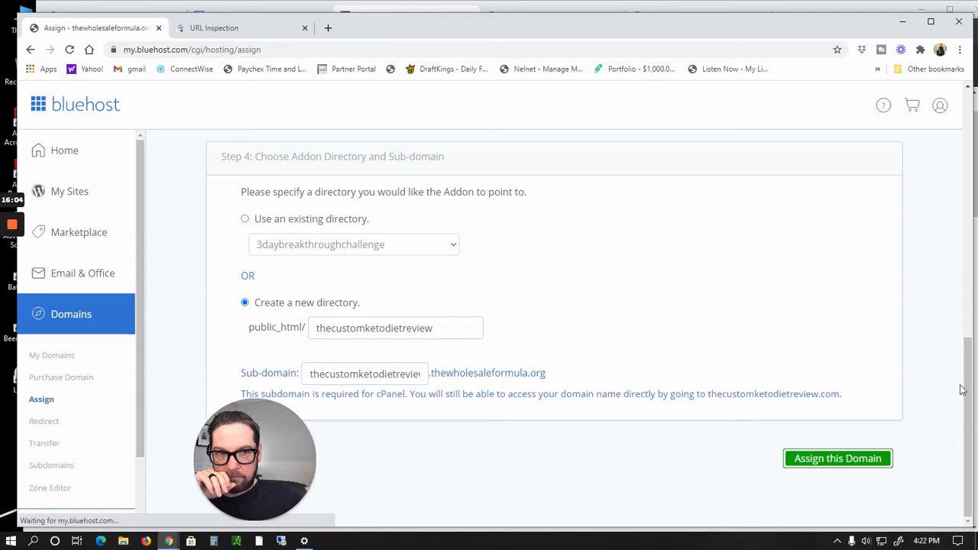
# Step: Submit the domain assignment for thecustomketodietreview.com a second time
pyautogui.moveTo(964, 388); pyautogui.dragTo(933, 536)
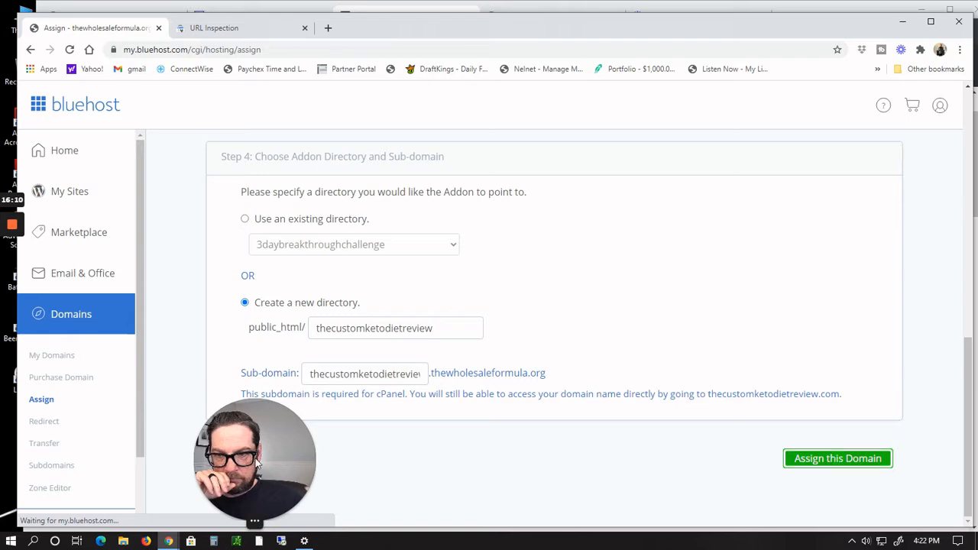
pyautogui.moveTo(258, 462); pyautogui.dragTo(93, 454)
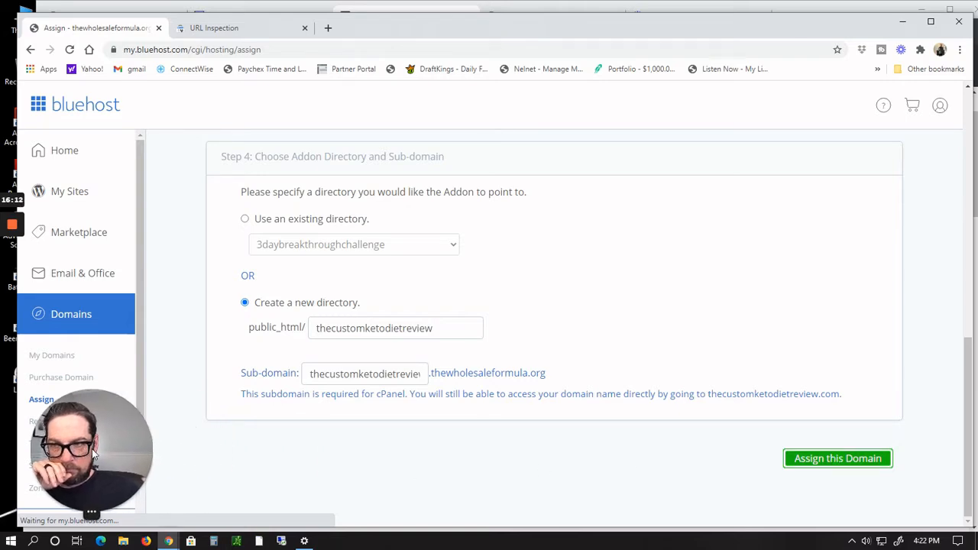
pyautogui.scroll(5, 749, 442)
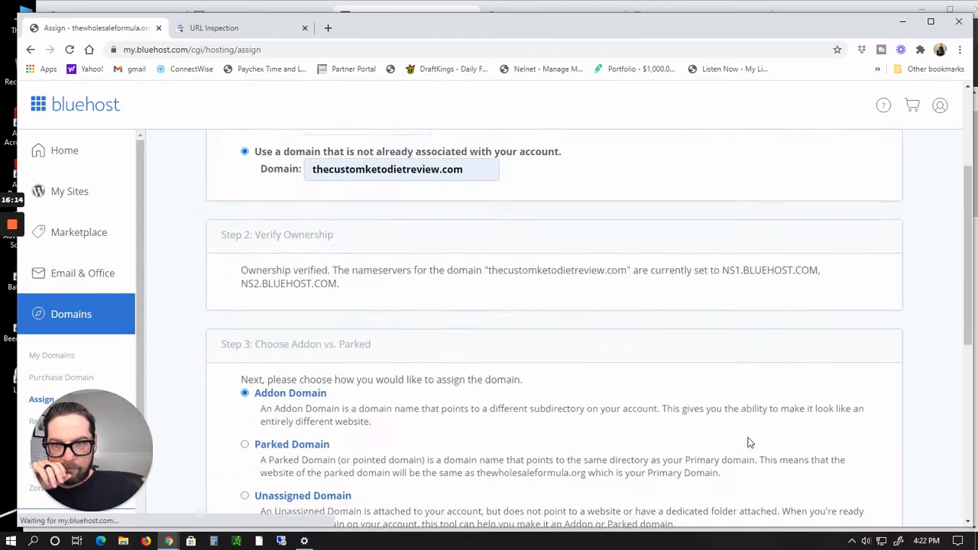
pyautogui.scroll(3, 749, 442)
pyautogui.scroll(-3, 748, 442)
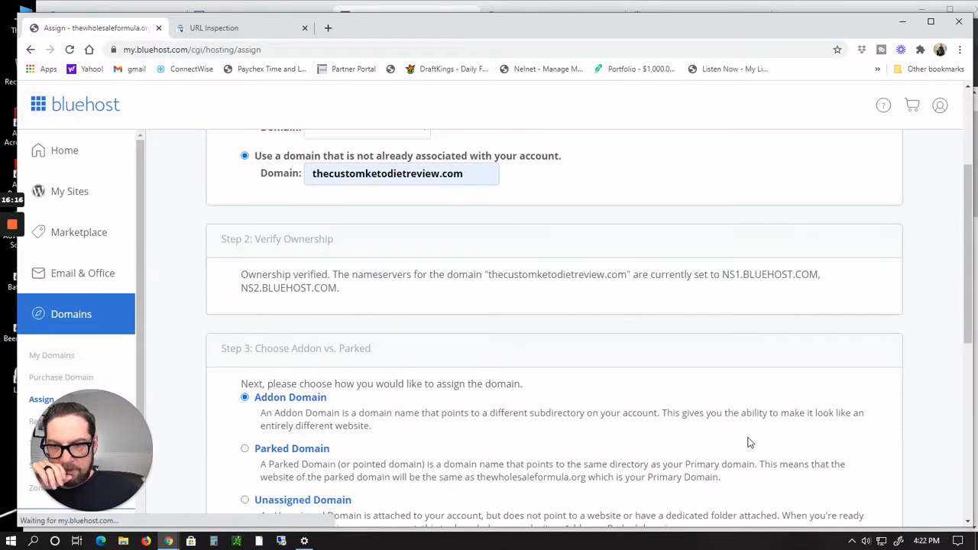
pyautogui.scroll(-3, 749, 442)
pyautogui.scroll(-2, 749, 442)
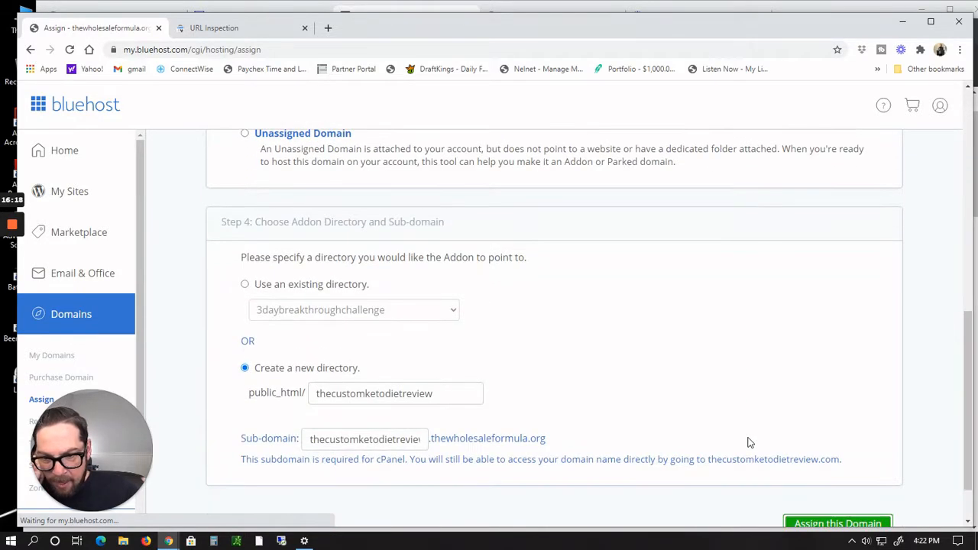
pyautogui.scroll(-1, 749, 442)
pyautogui.click(825, 465)
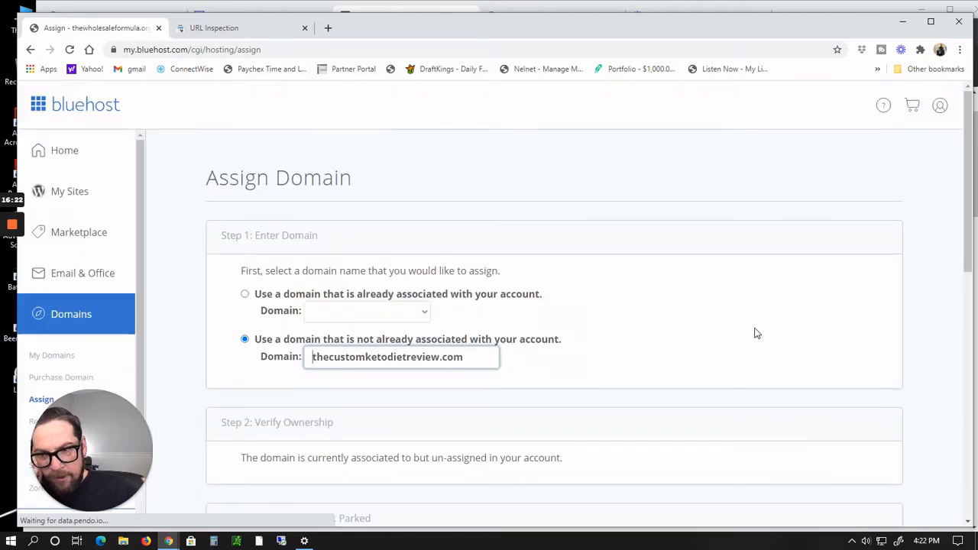
# Step: Choose the existing thecustomketodietreview directory for the addon domain and assign the domain again
pyautogui.scroll(-9, 752, 327)
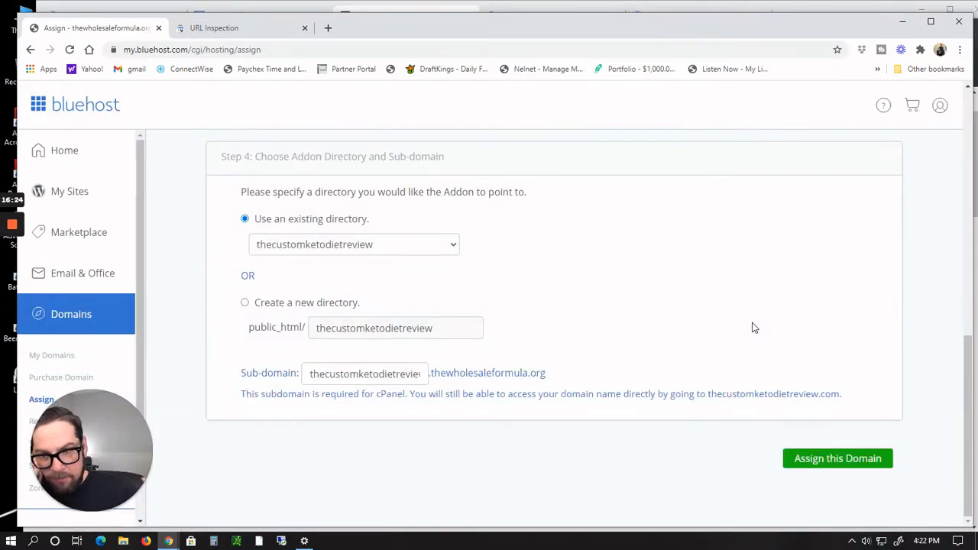
pyautogui.scroll(5, 752, 327)
pyautogui.scroll(4, 752, 327)
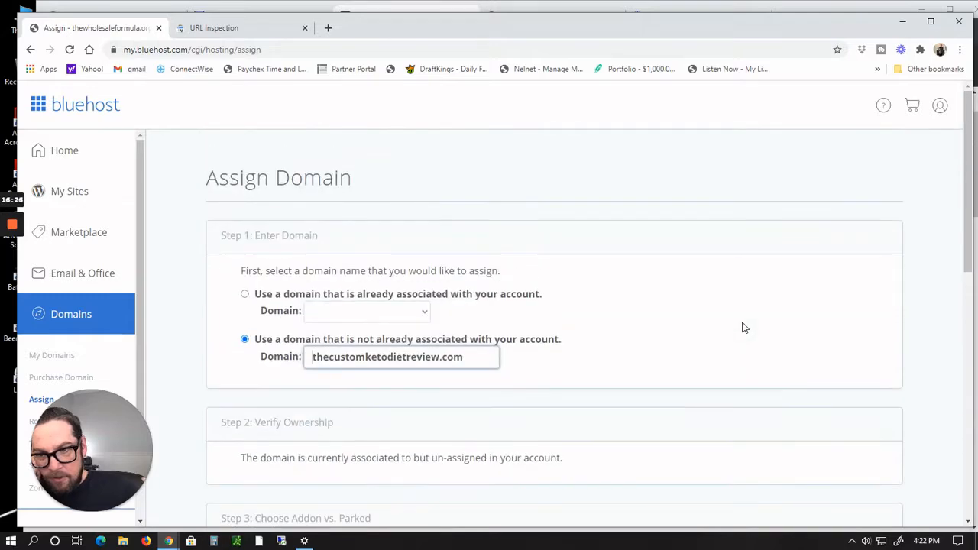
pyautogui.scroll(-6, 744, 327)
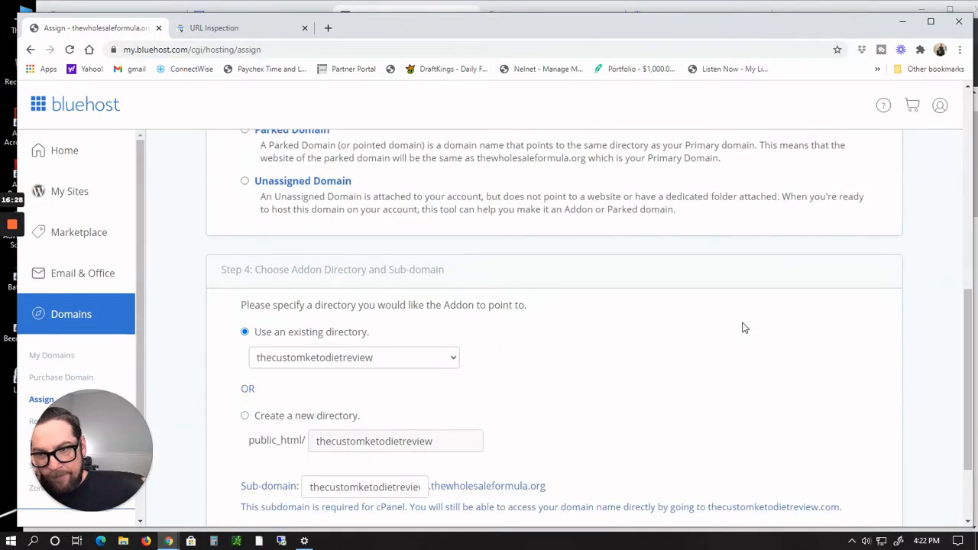
pyautogui.scroll(-3, 745, 327)
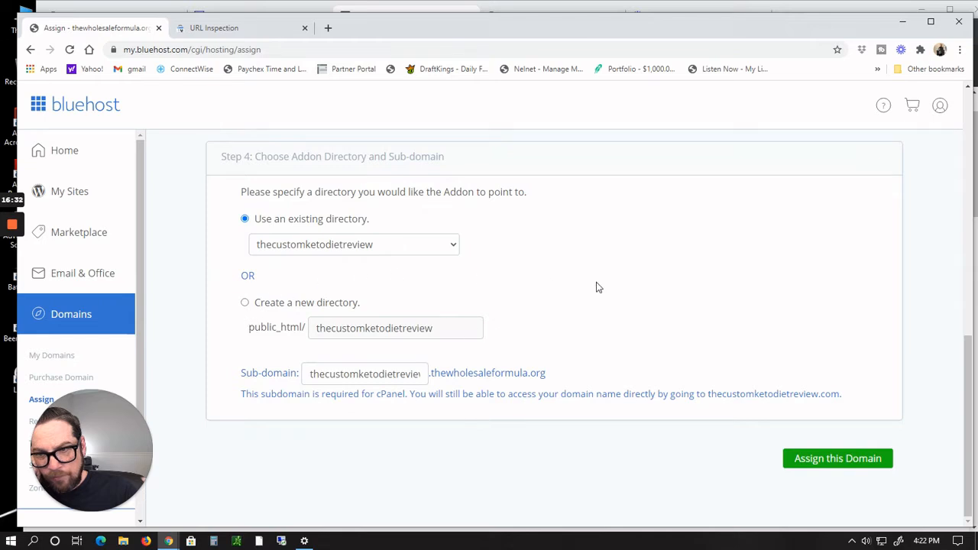
pyautogui.scroll(4, 339, 275)
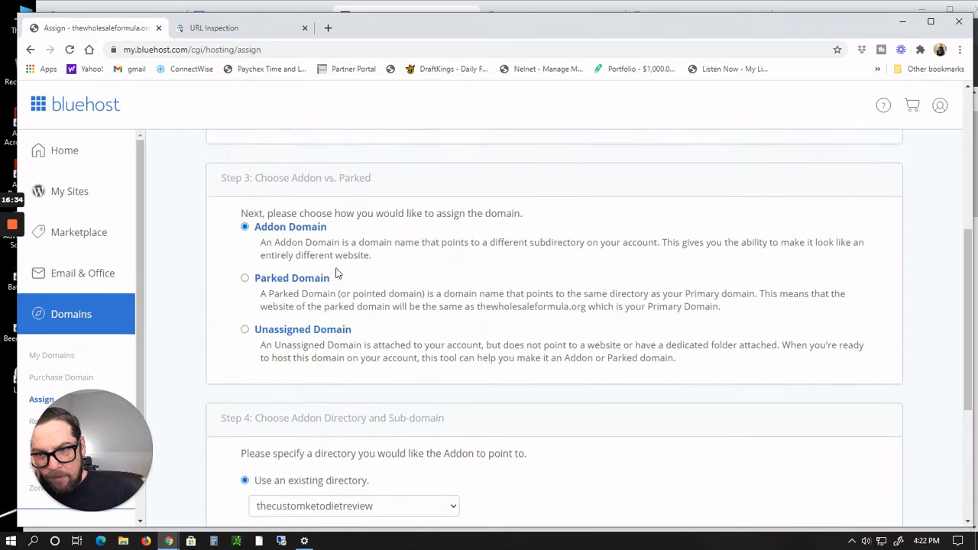
pyautogui.scroll(-2, 336, 273)
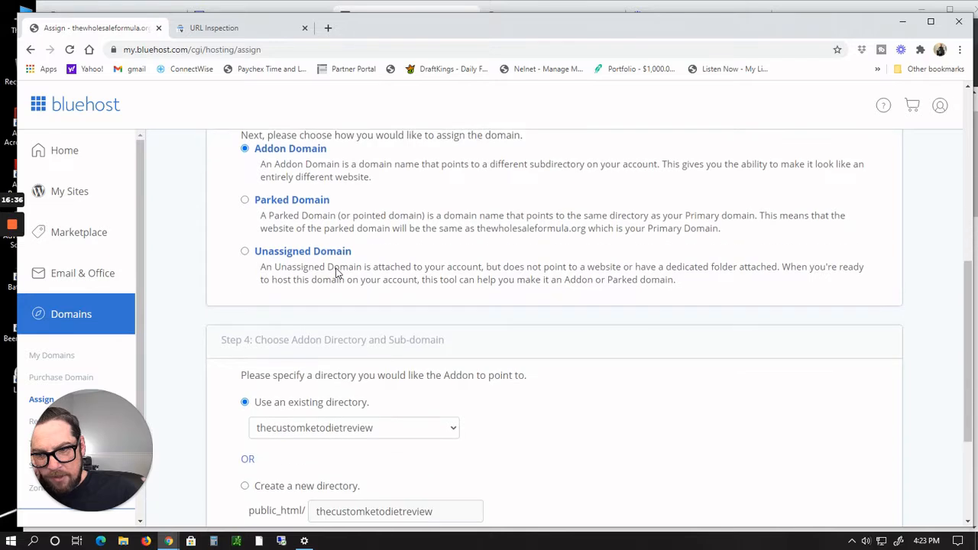
pyautogui.scroll(-2, 339, 344)
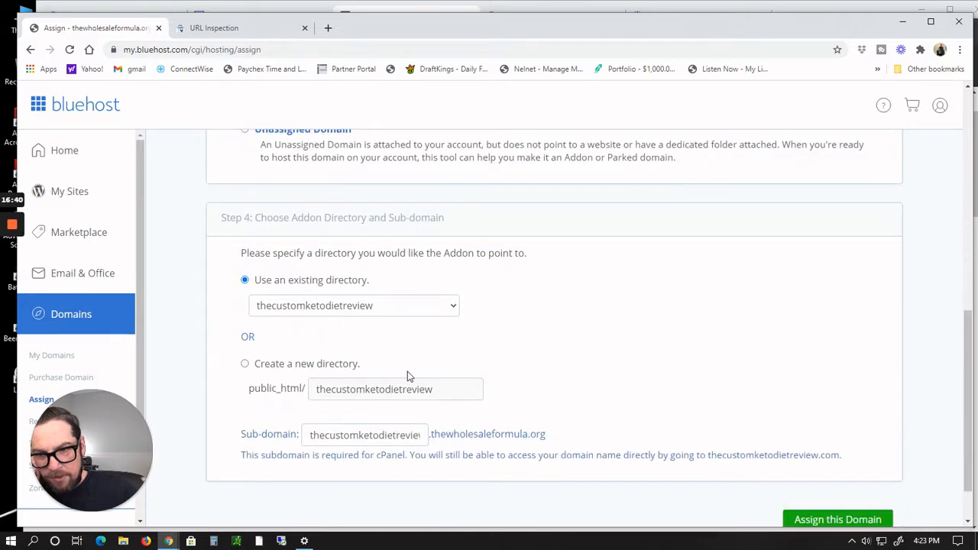
pyautogui.click(451, 307)
pyautogui.click(453, 310)
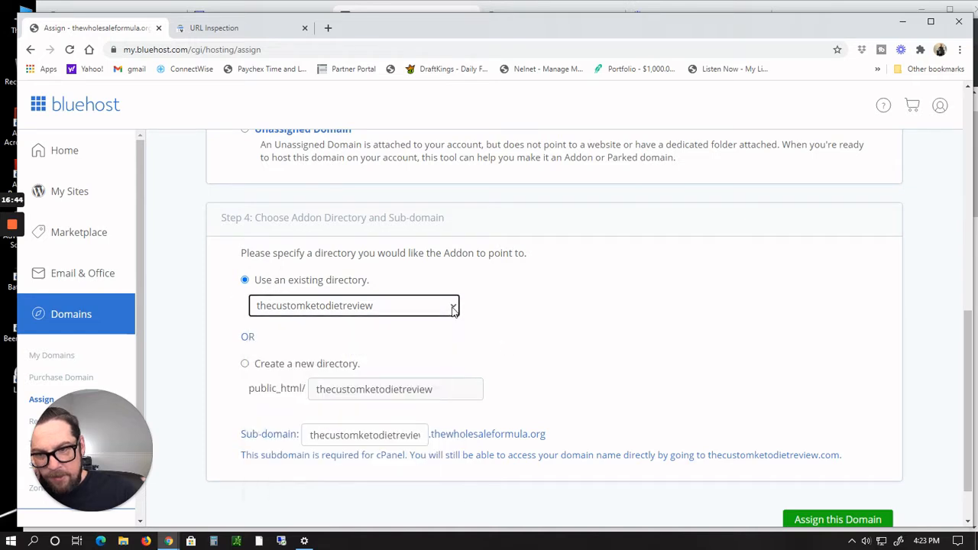
pyautogui.click(453, 309)
pyautogui.click(453, 310)
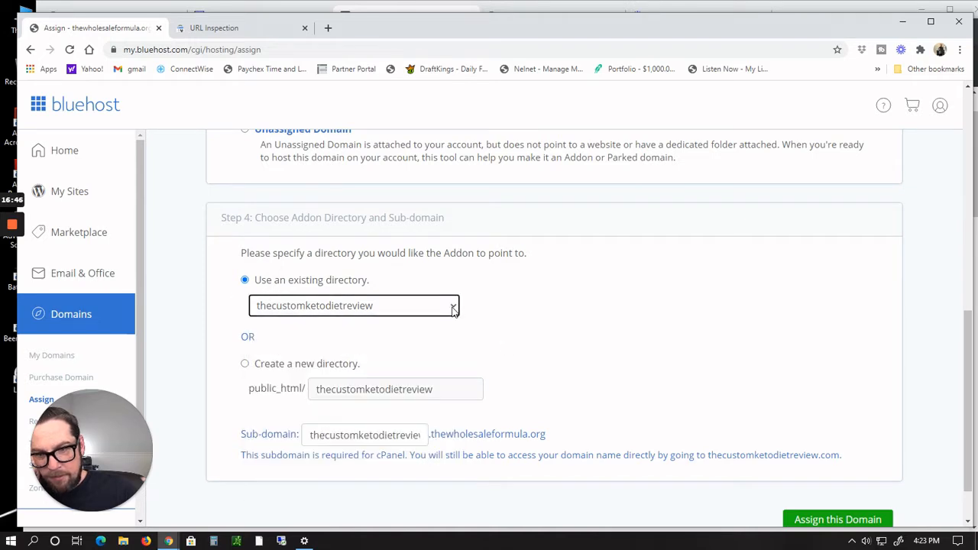
pyautogui.scroll(-1, 851, 458)
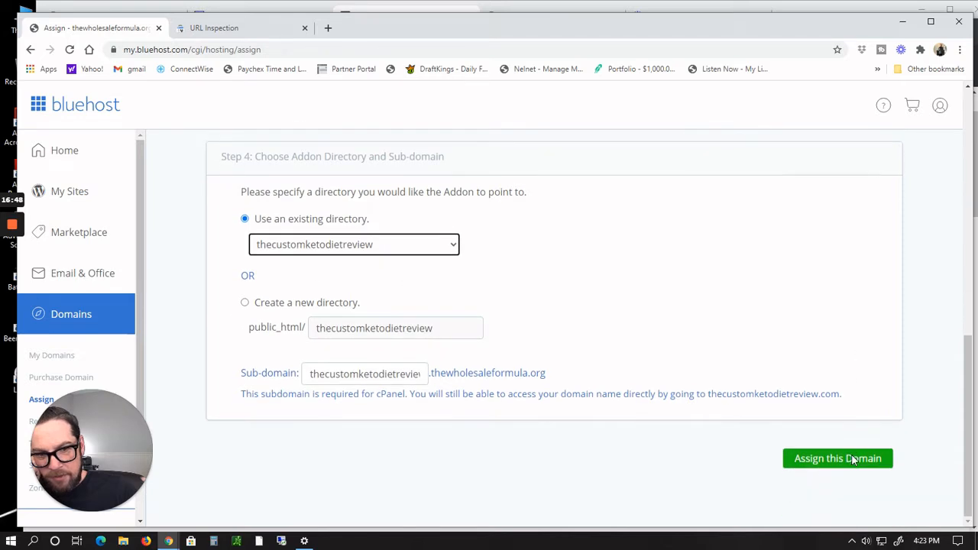
pyautogui.click(854, 461)
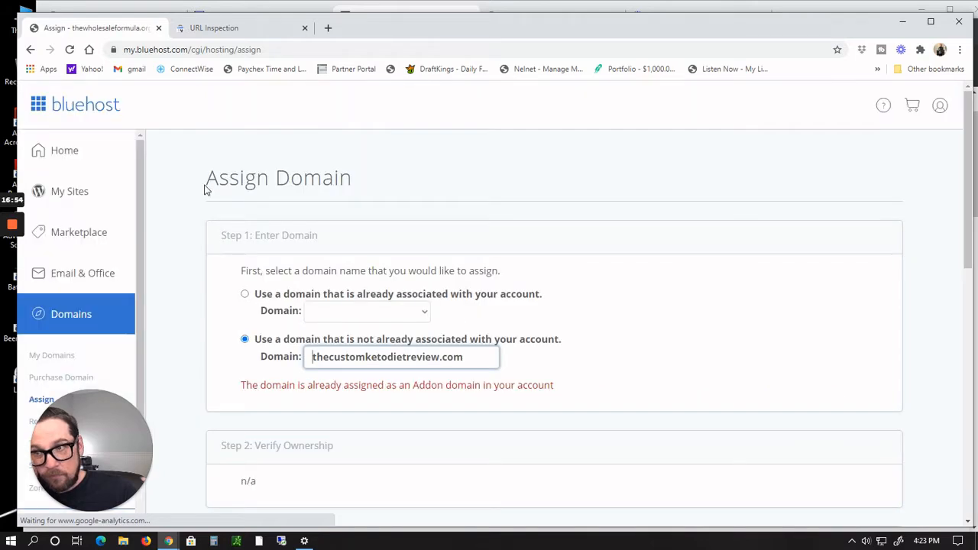
# Step: Open My Sites, start adding a new site, and skip the website builder to go straight to WordPress
pyautogui.click(76, 192)
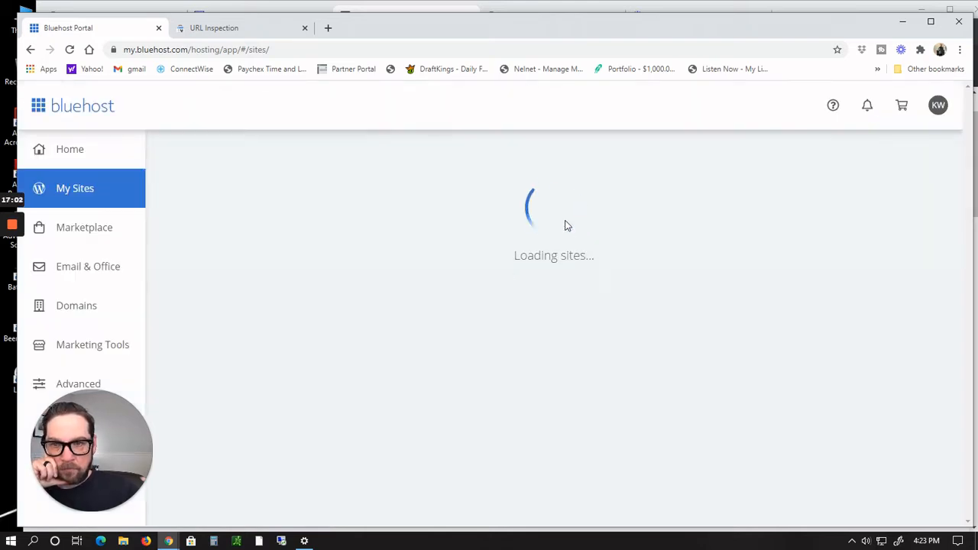
pyautogui.scroll(-1, 823, 227)
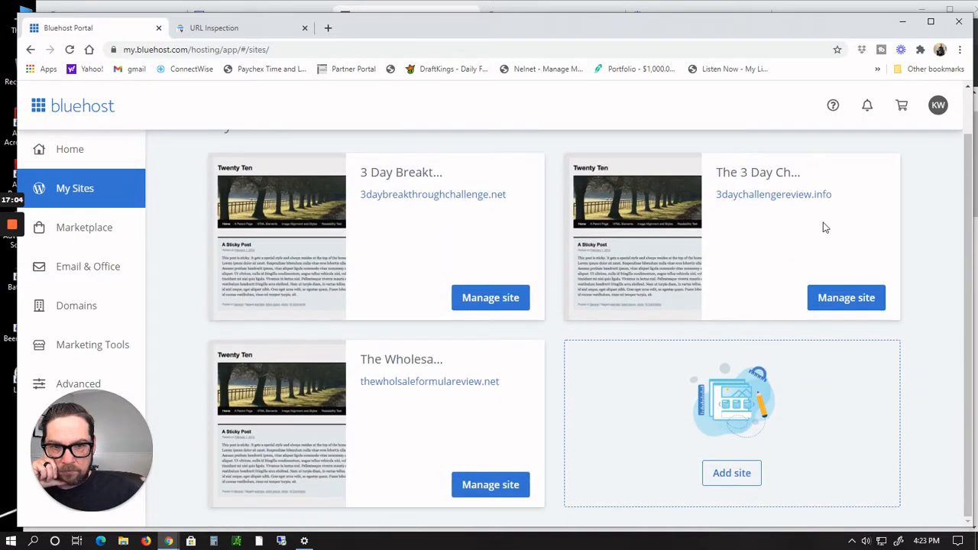
pyautogui.click(731, 474)
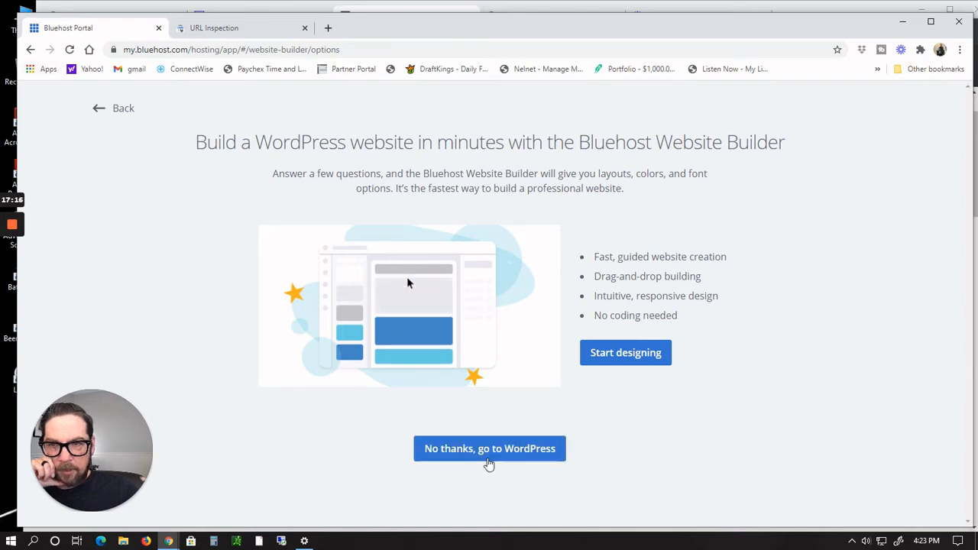
pyautogui.click(489, 459)
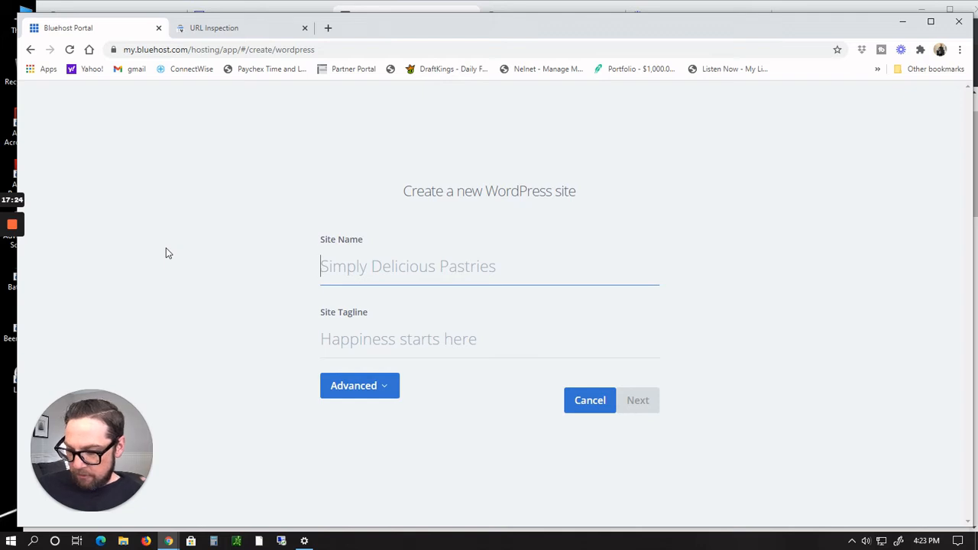
# Step: Name the new WordPress site The Custom Keto Diet Review
pyautogui.write('The')
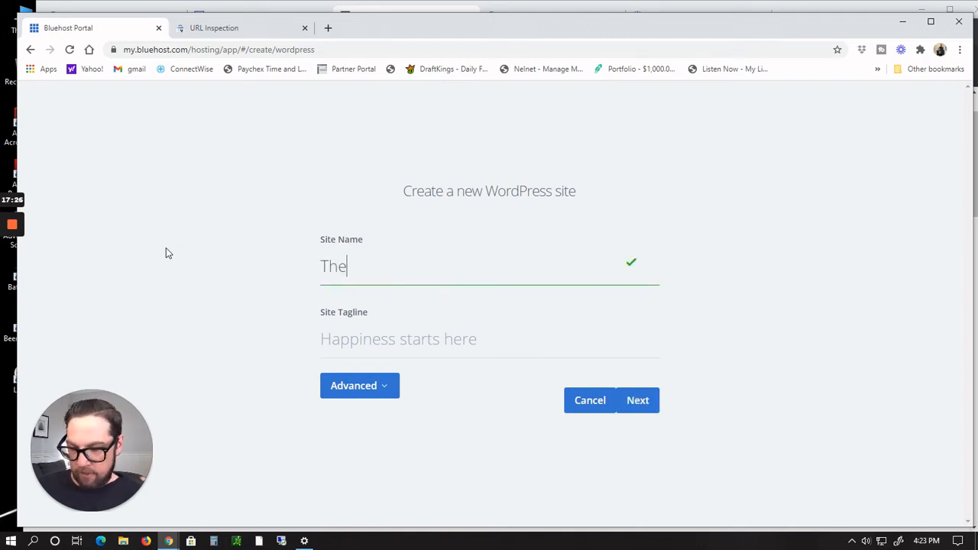
pyautogui.write(' Custom KEto')
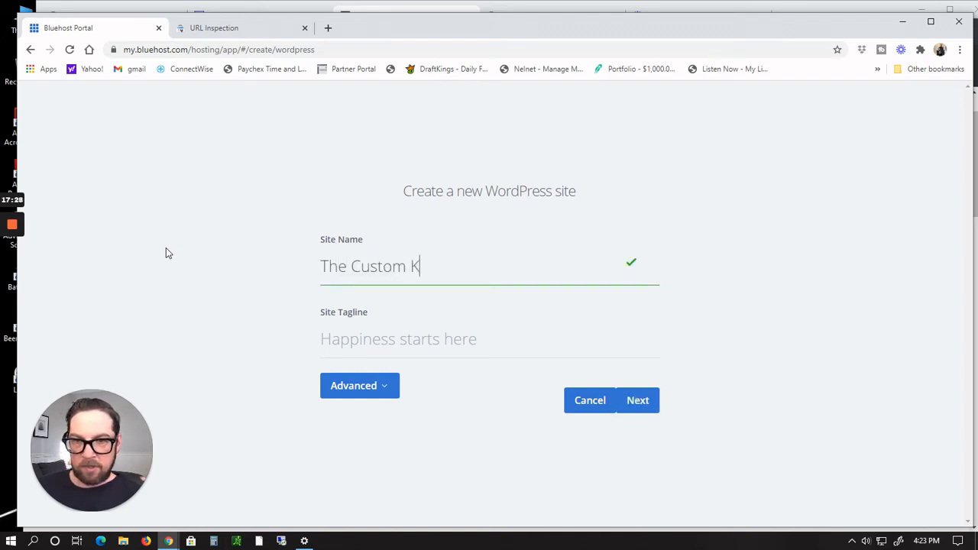
pyautogui.press('BackSpace')
pyautogui.press('BackSpace')
pyautogui.press('BackSpace')
pyautogui.write('eto')
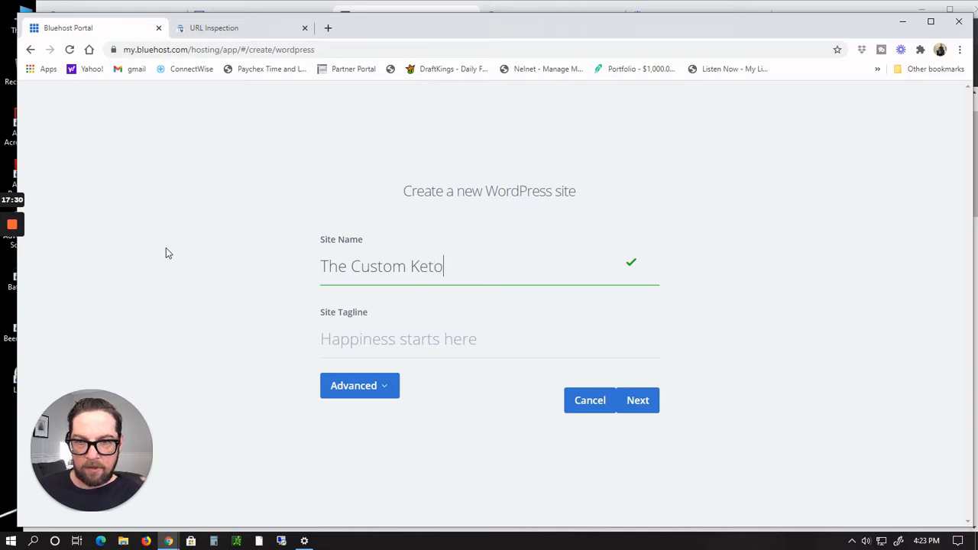
pyautogui.write(' D')
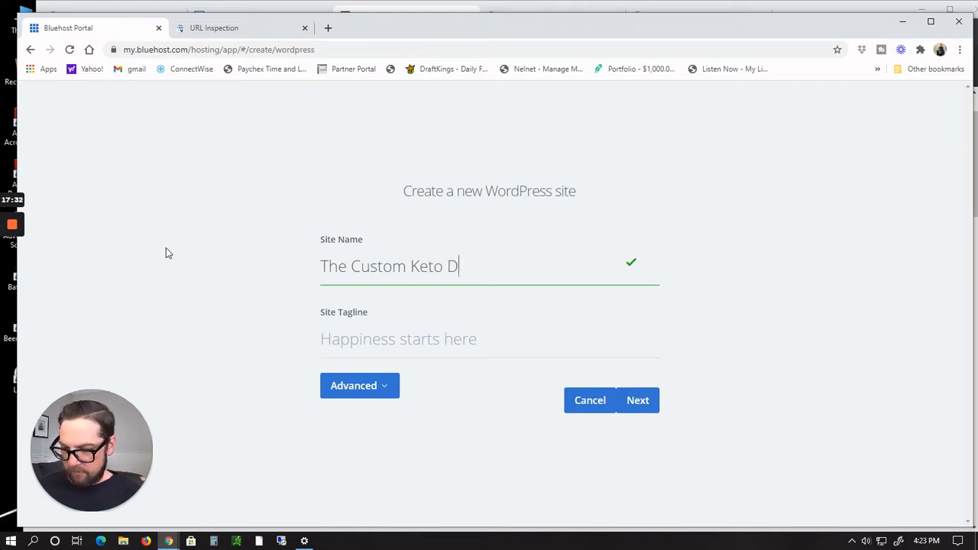
pyautogui.write('iet Review')
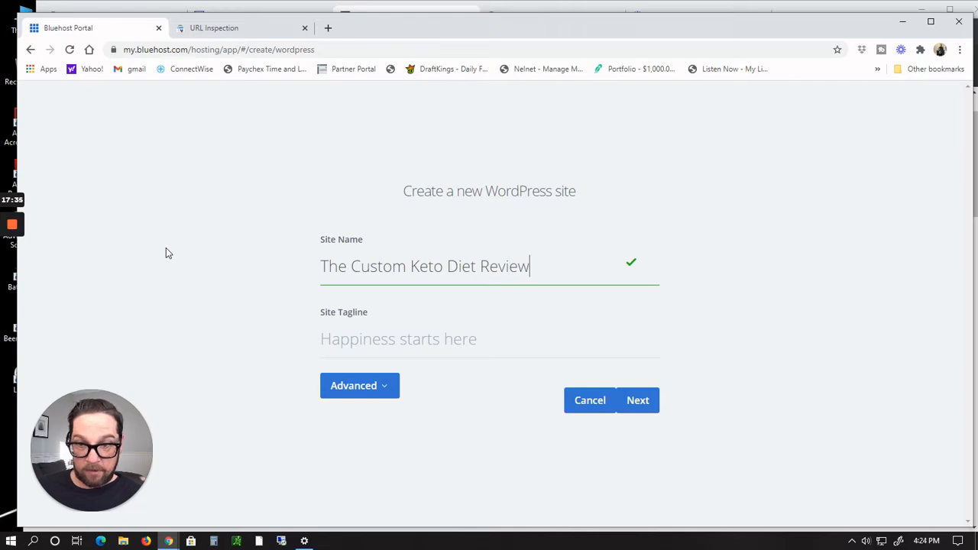
pyautogui.press('Tab')
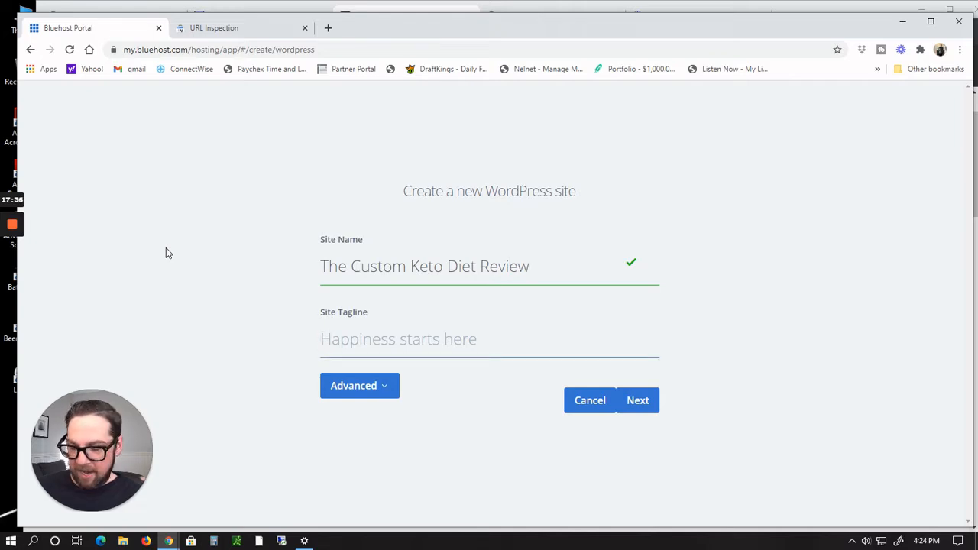
# Step: Set the site tagline to Bonus Included and continue to the domain selection
pyautogui.write('Boun')
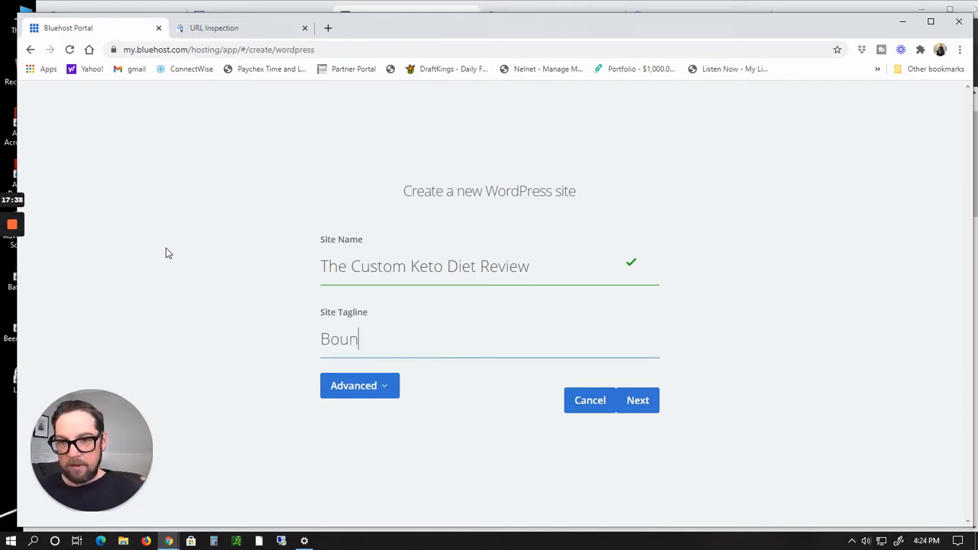
pyautogui.write('d')
pyautogui.press('BackSpace')
pyautogui.write('s in')
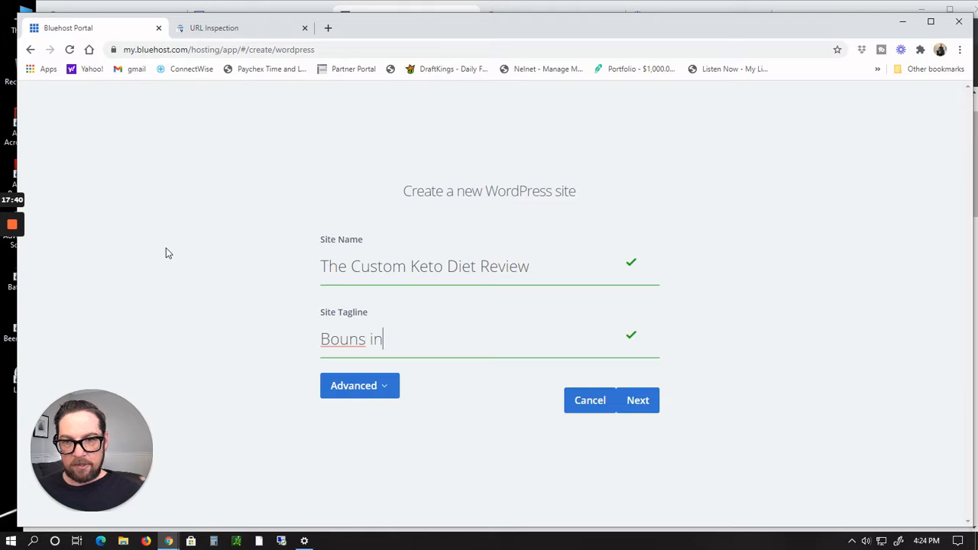
pyautogui.press('BackSpace')
pyautogui.press('BackSpace')
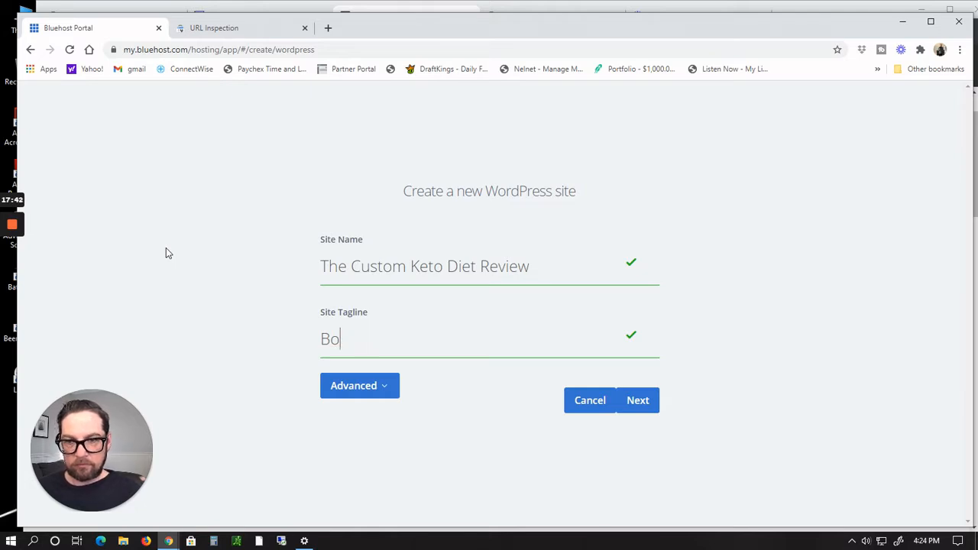
pyautogui.write('nus ')
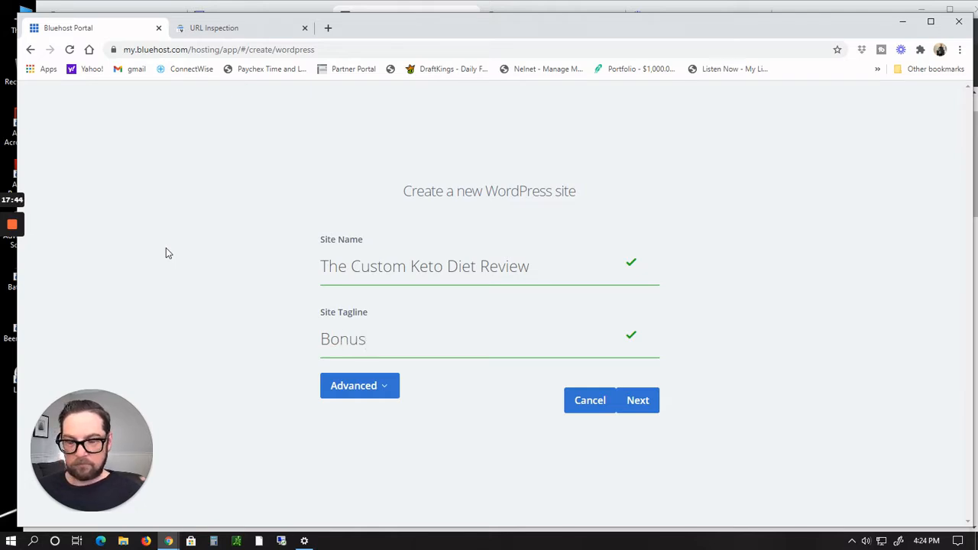
pyautogui.write('Inclu')
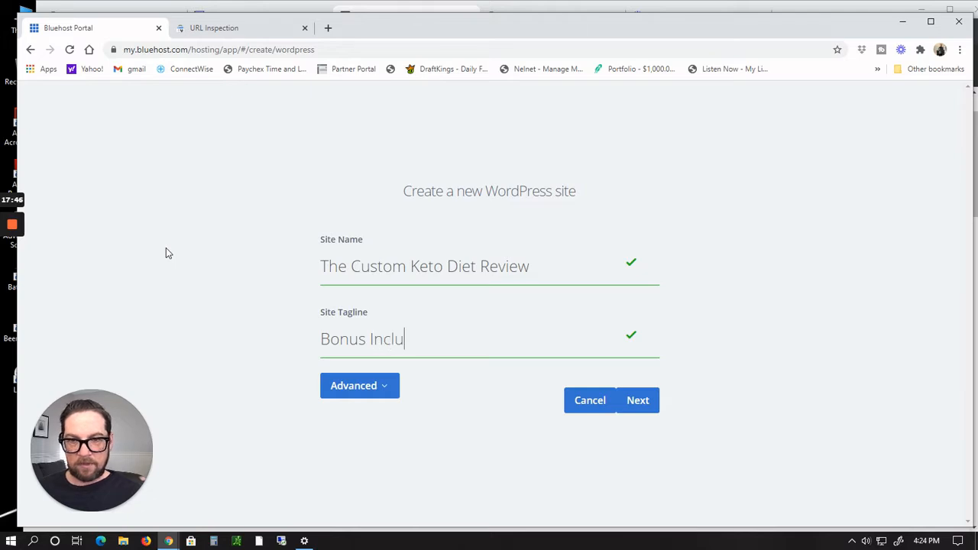
pyautogui.write('ded')
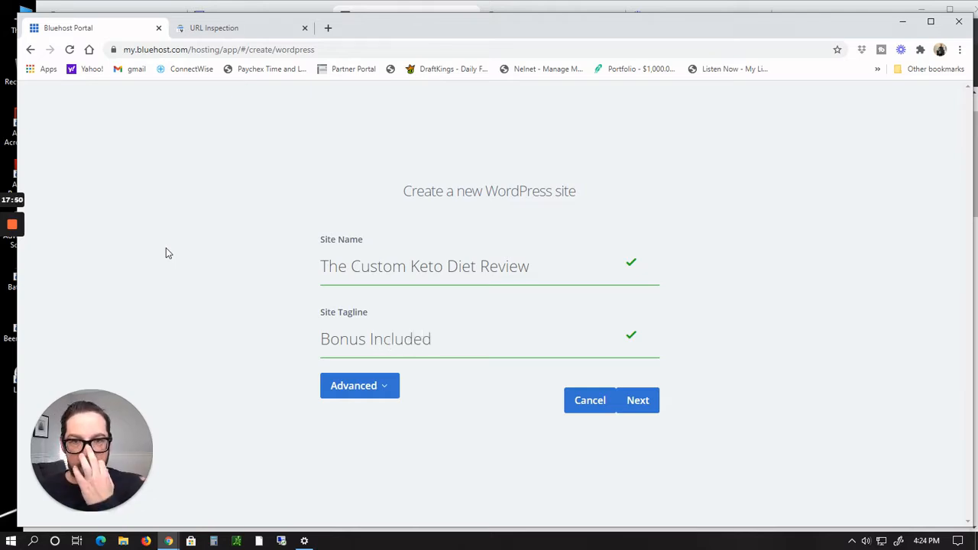
pyautogui.click(387, 390)
pyautogui.click(387, 391)
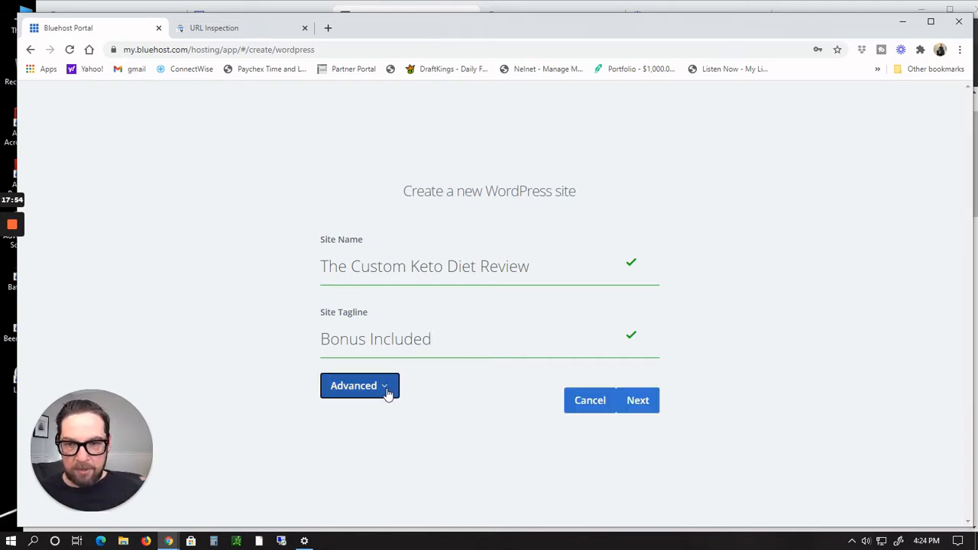
pyautogui.click(387, 391)
pyautogui.click(388, 390)
pyautogui.click(642, 403)
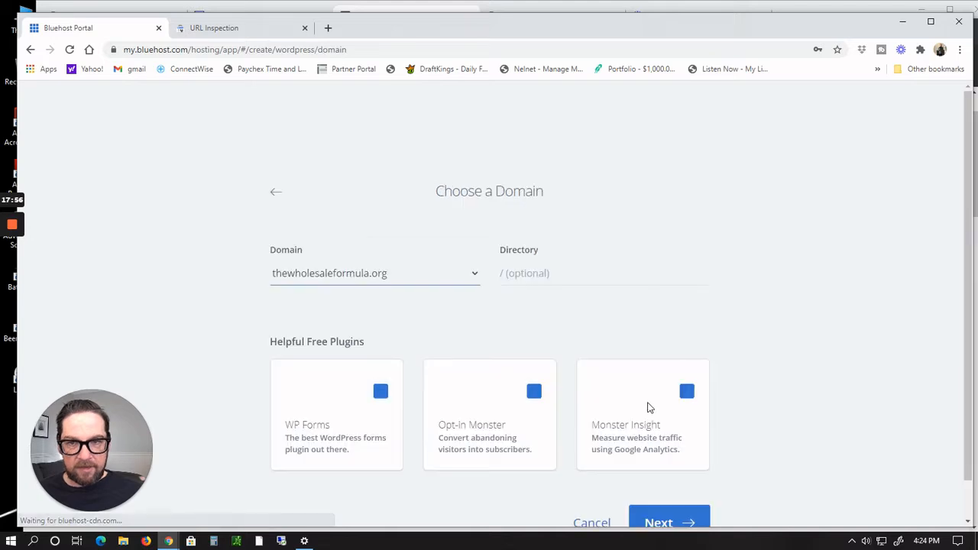
# Step: Choose thecustomketodietreview.com as the domain for the WordPress install
pyautogui.scroll(-1, 765, 284)
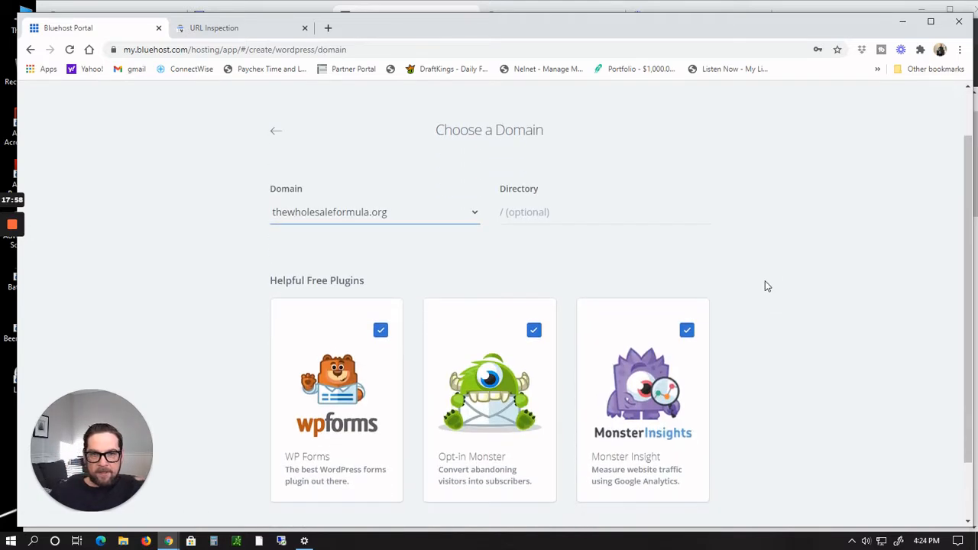
pyautogui.click(475, 215)
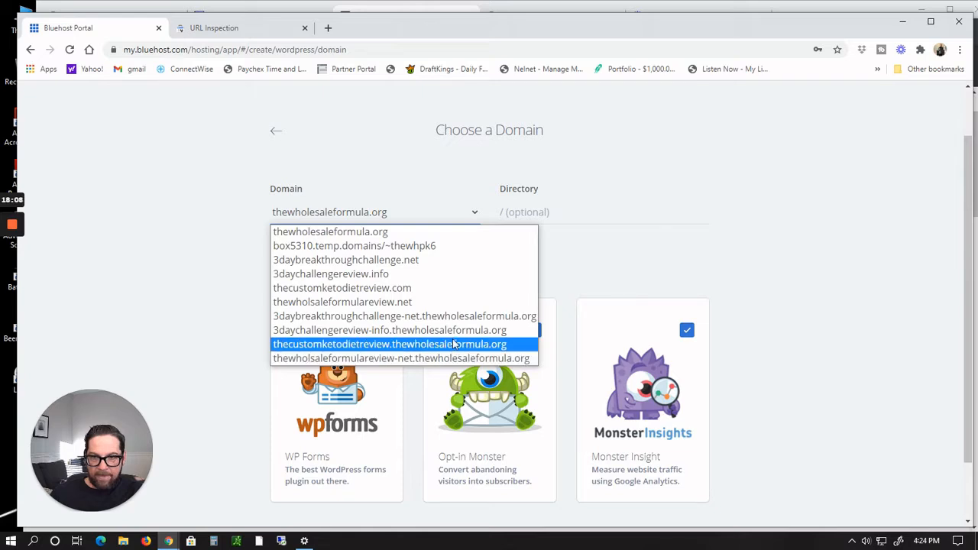
pyautogui.click(438, 290)
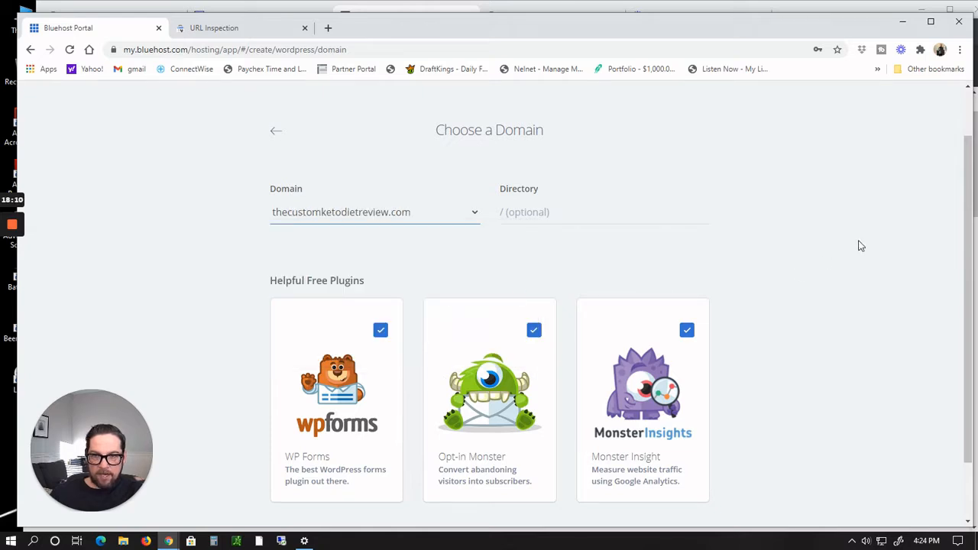
# Step: Uncheck the WP Forms and Opt-in Monster free plugins and start the WordPress installation
pyautogui.scroll(-1, 916, 291)
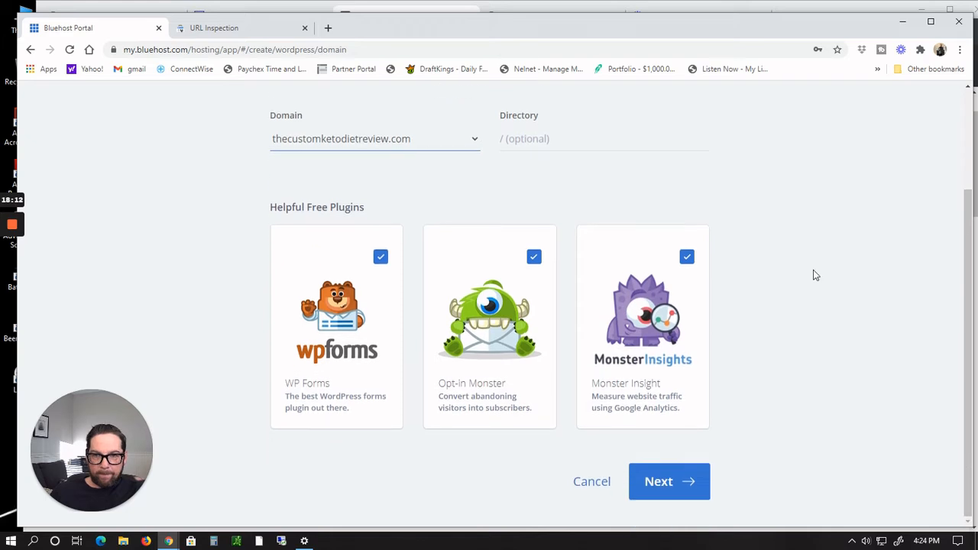
pyautogui.click(380, 257)
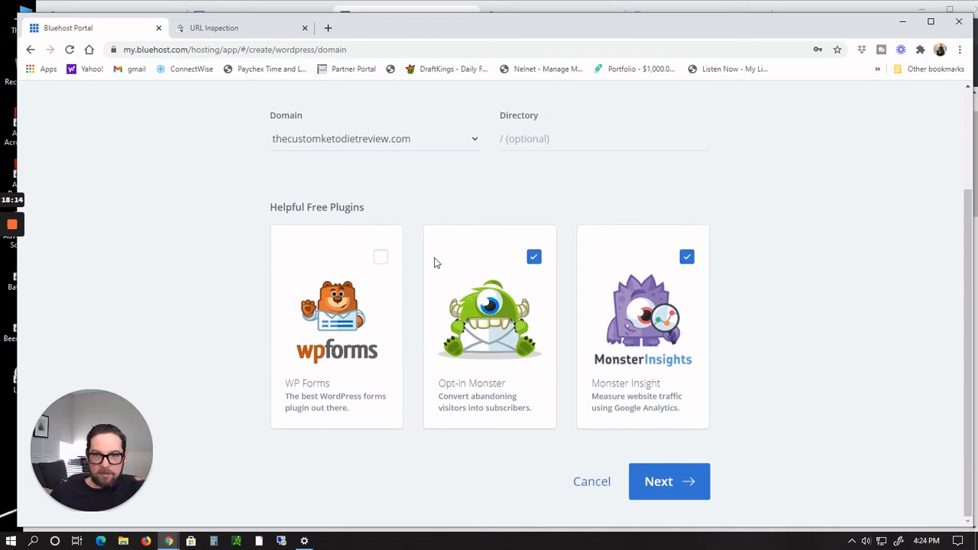
pyautogui.click(537, 258)
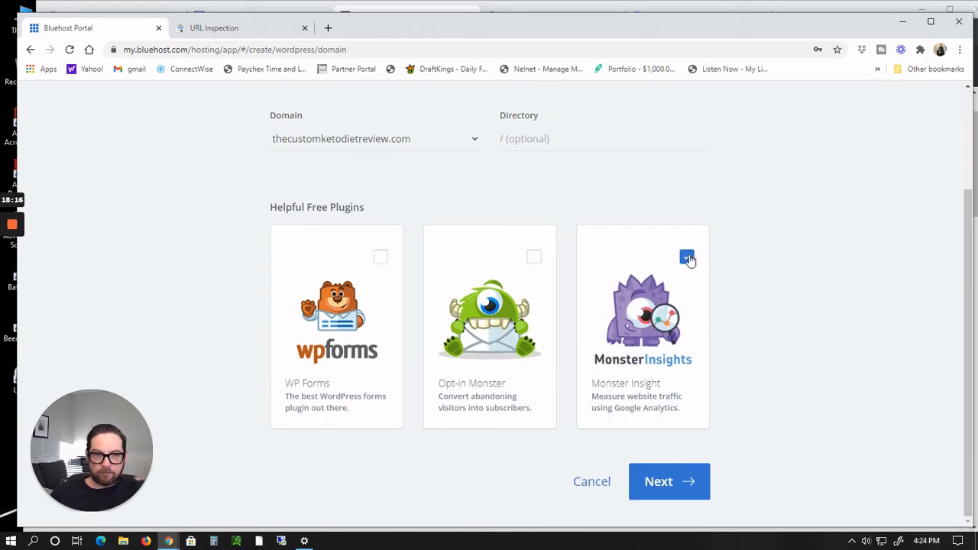
pyautogui.click(666, 489)
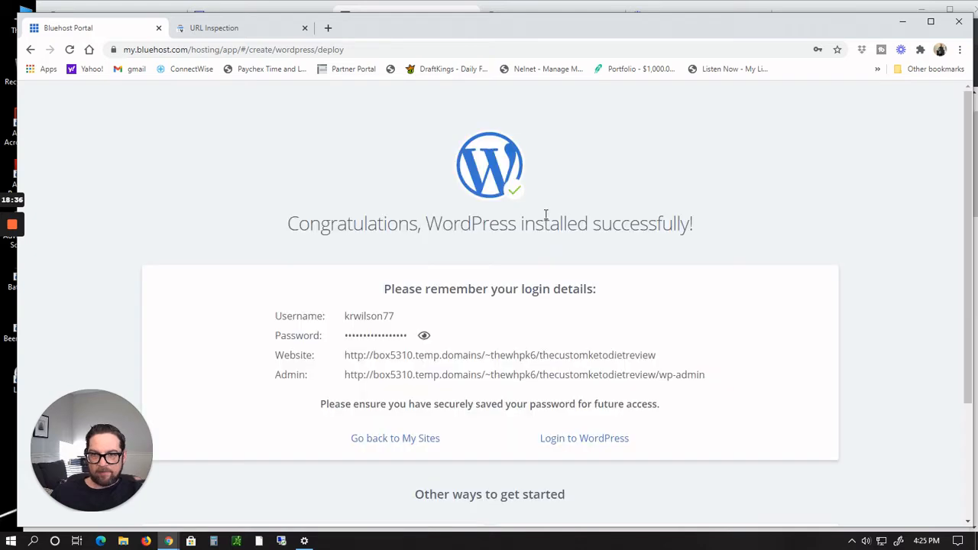
# Step: Log in to the new WordPress site from the installation confirmation page
pyautogui.scroll(-3, 731, 211)
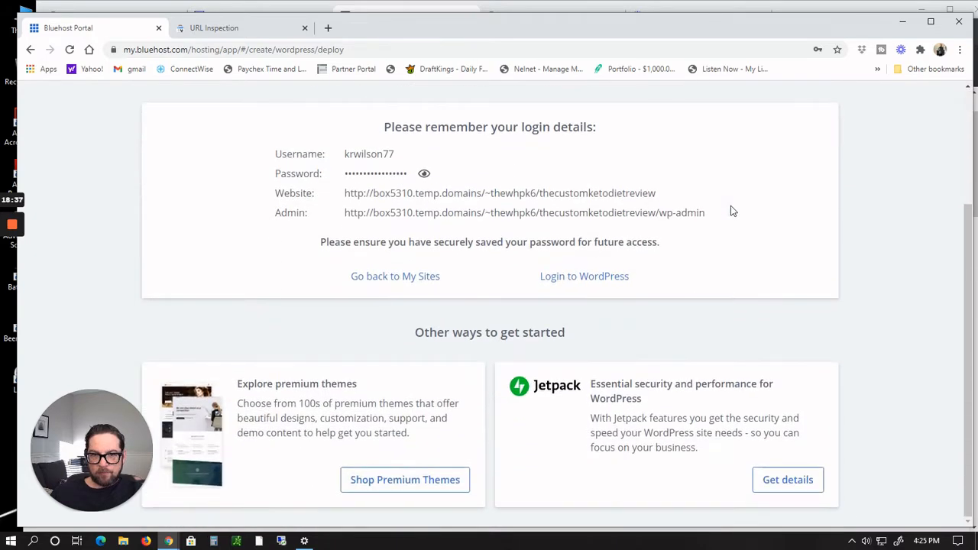
pyautogui.scroll(3, 730, 211)
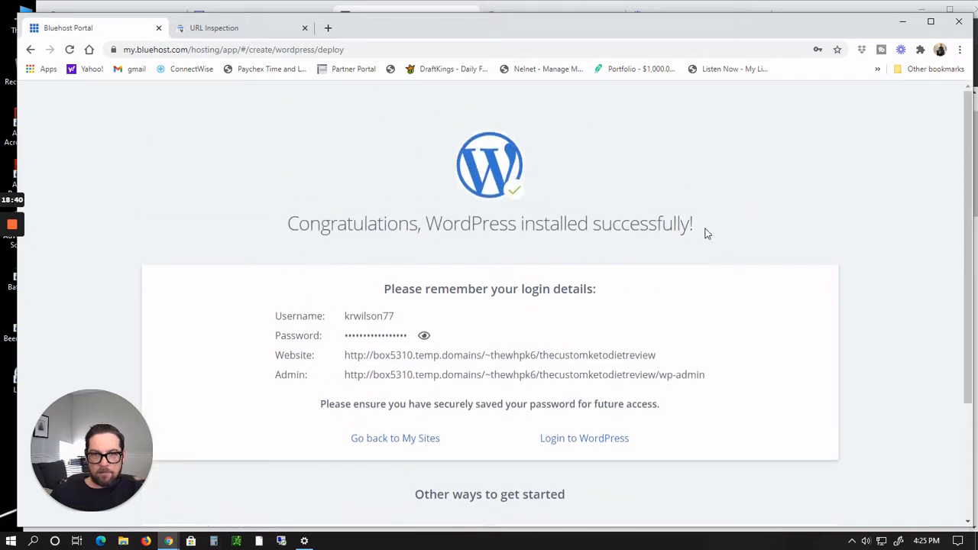
pyautogui.scroll(-1, 793, 204)
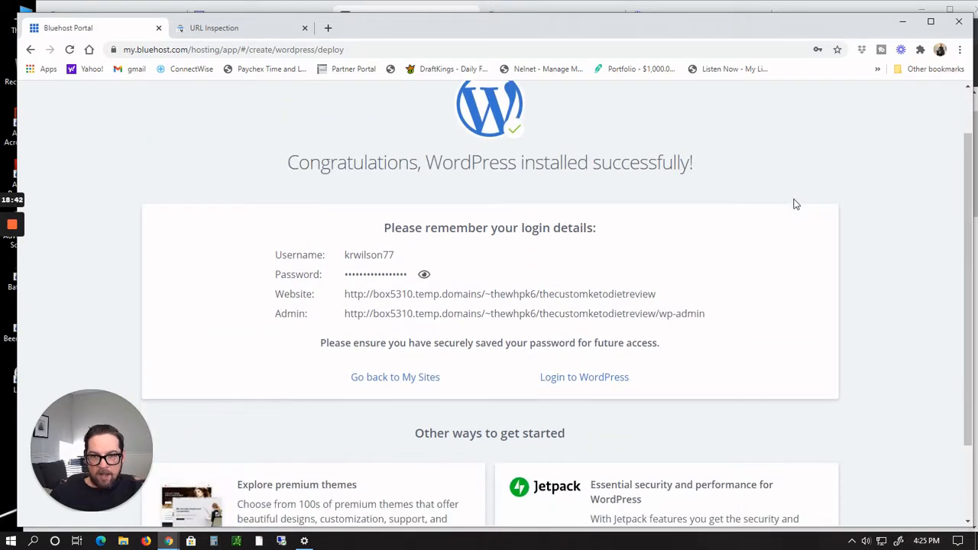
pyautogui.scroll(-1, 794, 204)
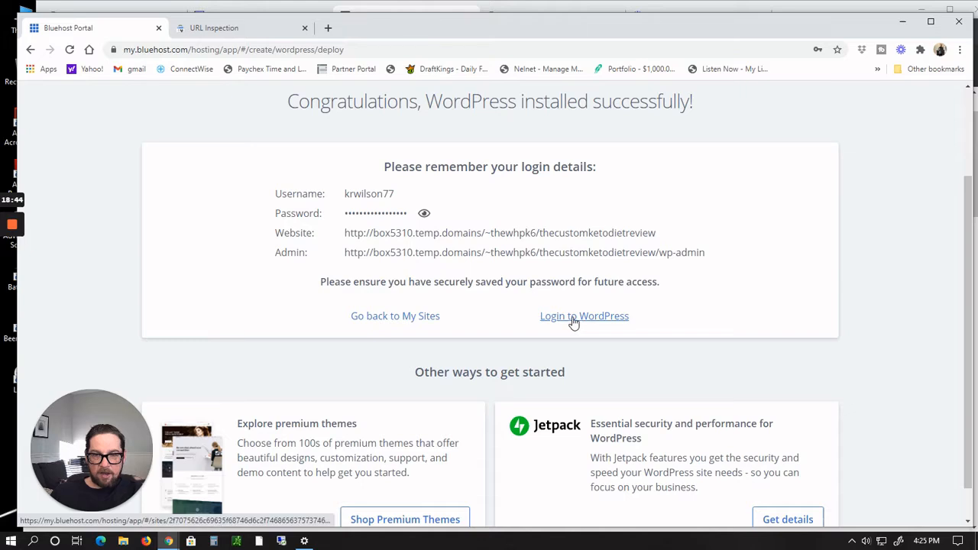
pyautogui.click(572, 320)
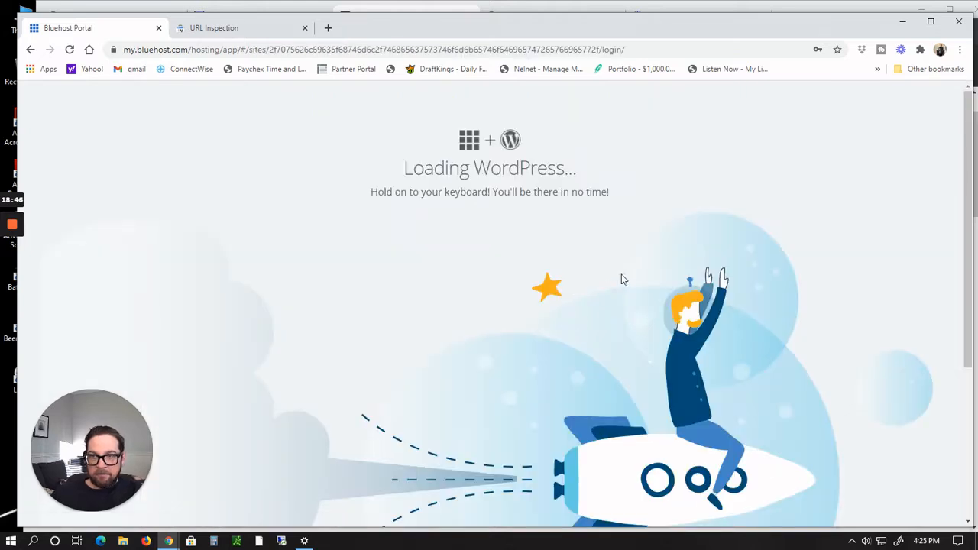
pyautogui.scroll(-1, 623, 280)
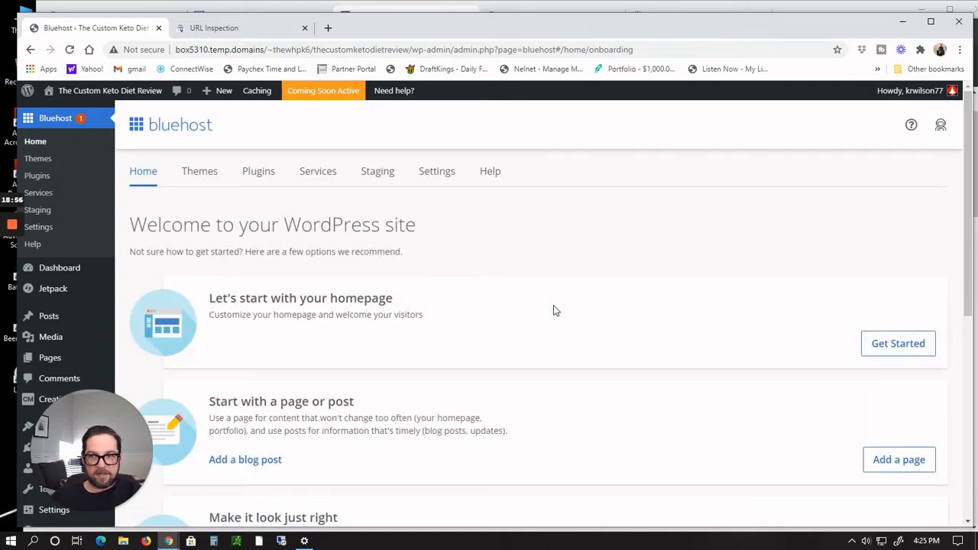
# Step: Maximize the browser window and visit the new site's front end
pyautogui.doubleClick(566, 21)
pyautogui.scroll(-1, 759, 187)
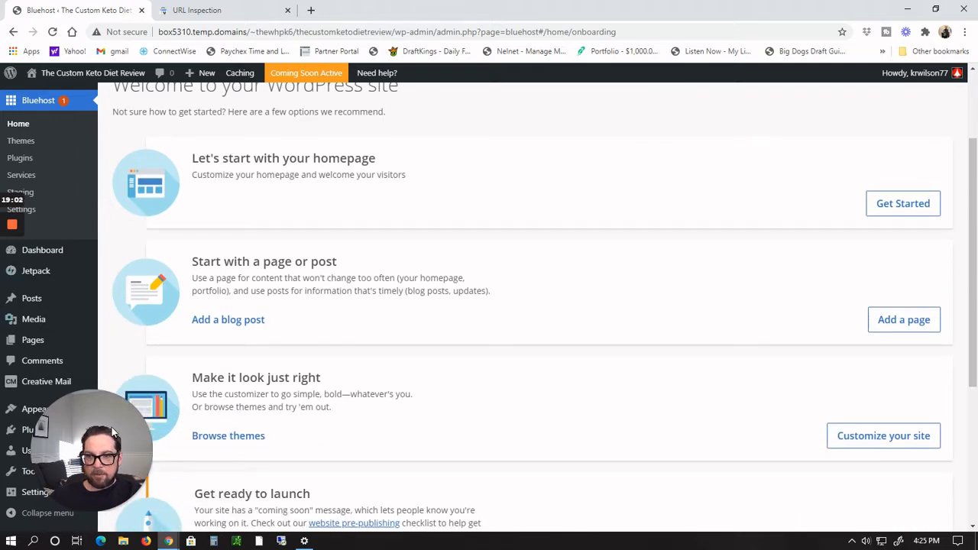
pyautogui.moveTo(112, 432); pyautogui.dragTo(870, 451)
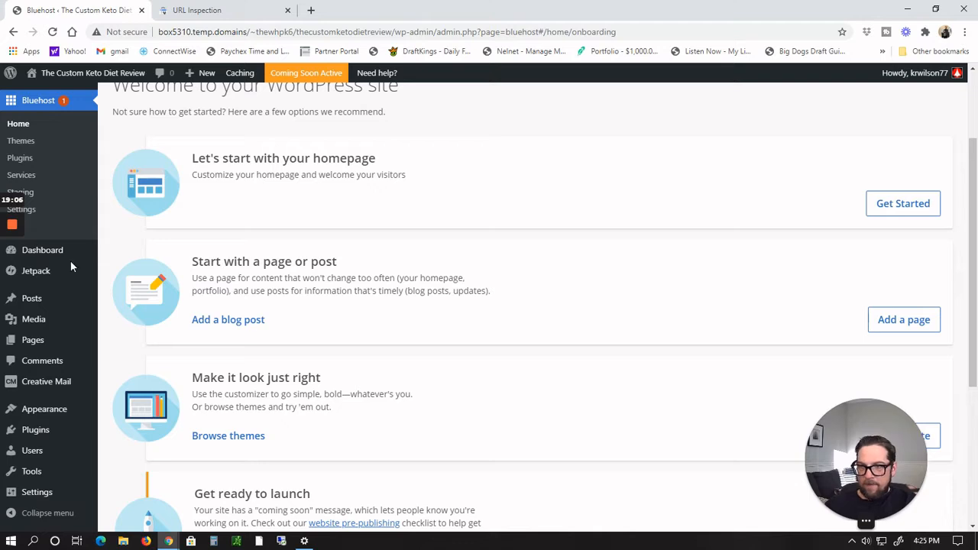
pyautogui.moveTo(98, 76)
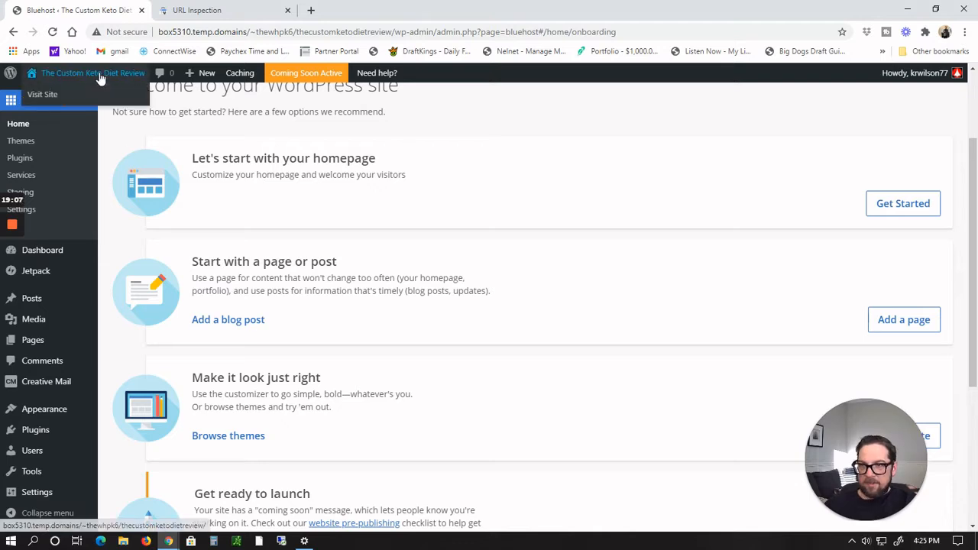
pyautogui.click(54, 96)
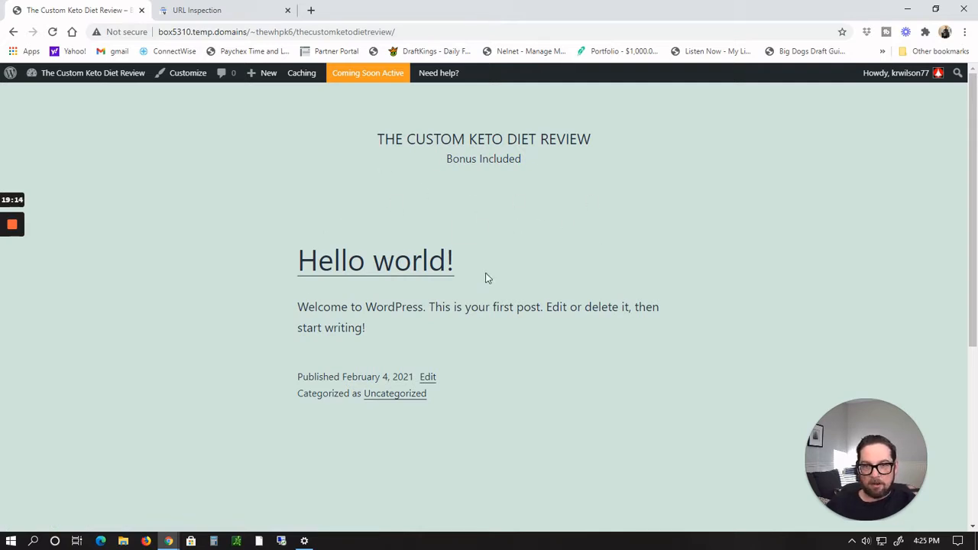
# Step: Return to the WordPress dashboard and open the Appearance themes page
pyautogui.moveTo(73, 71)
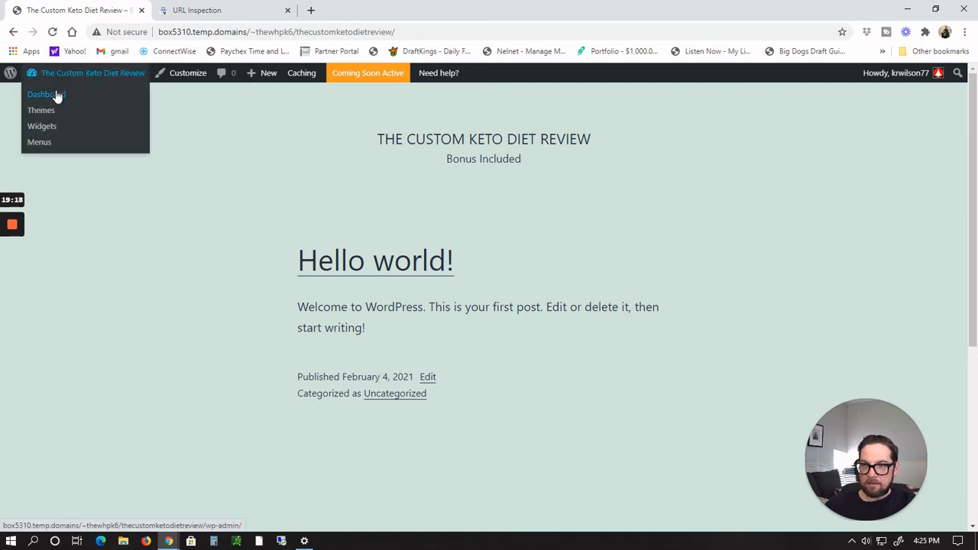
pyautogui.click(57, 96)
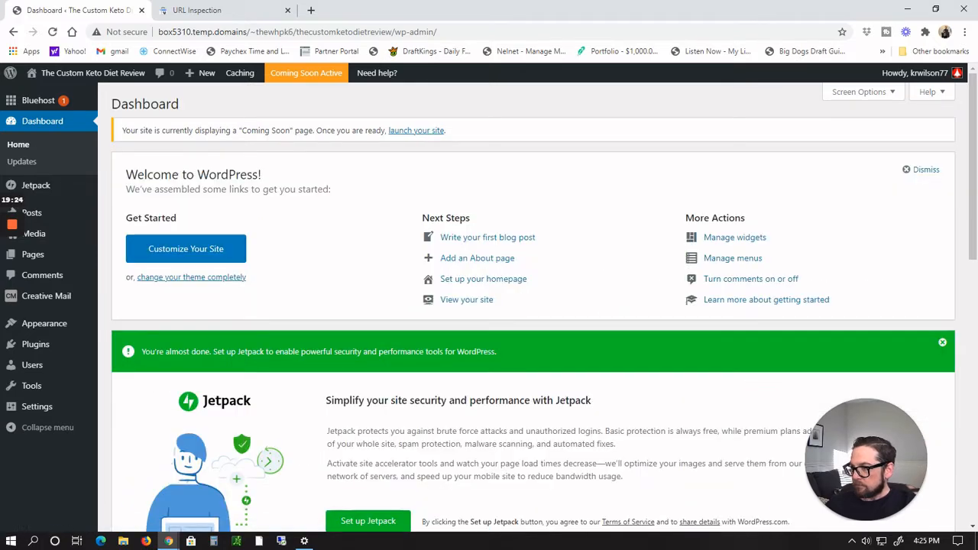
pyautogui.moveTo(56, 216)
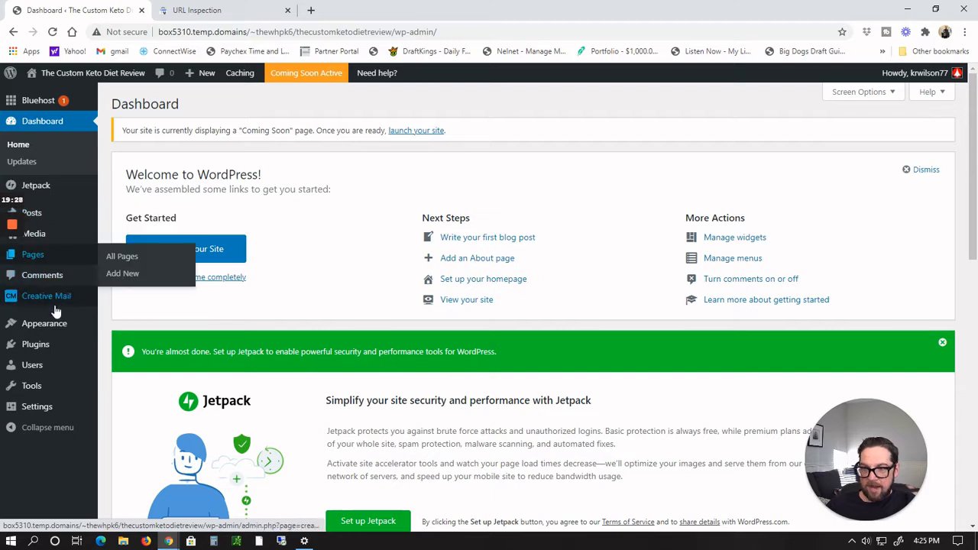
pyautogui.moveTo(54, 323)
pyautogui.click(120, 327)
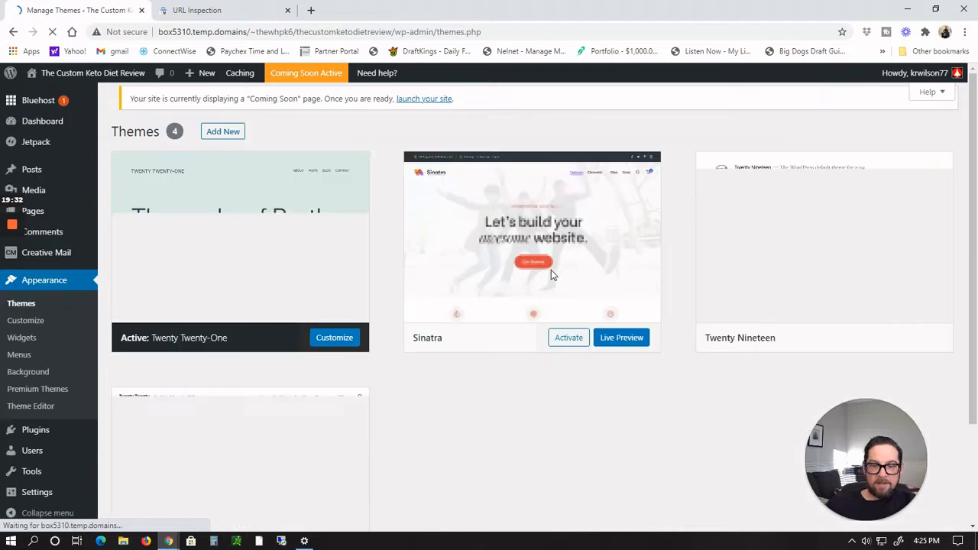
# Step: Search the theme directory for Twenty Ten, install it and activate it as the site theme
pyautogui.scroll(-1, 581, 268)
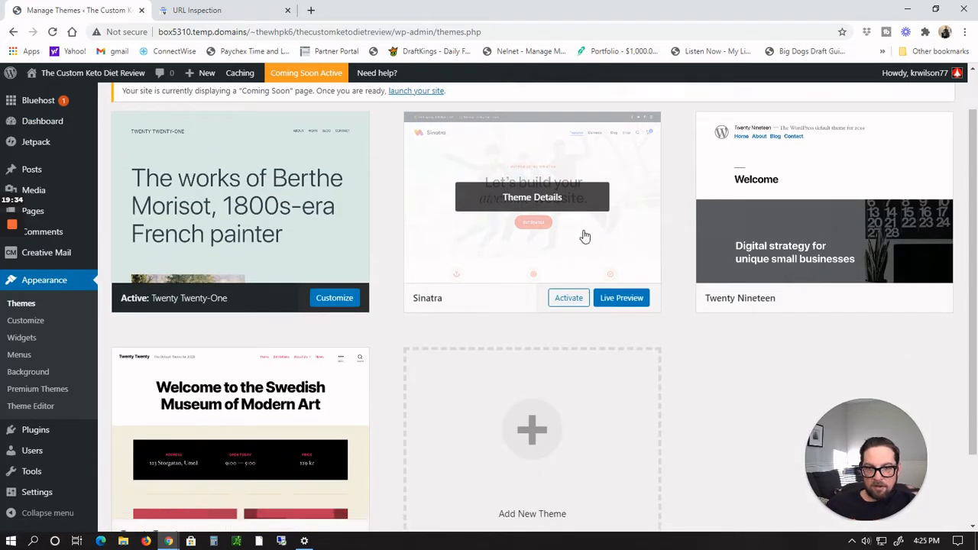
pyautogui.scroll(-2, 585, 236)
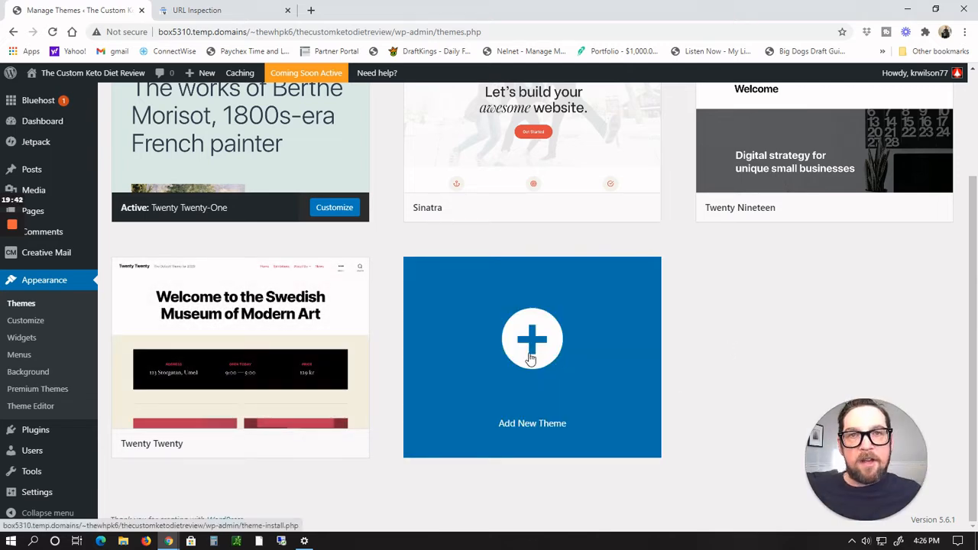
pyautogui.click(531, 358)
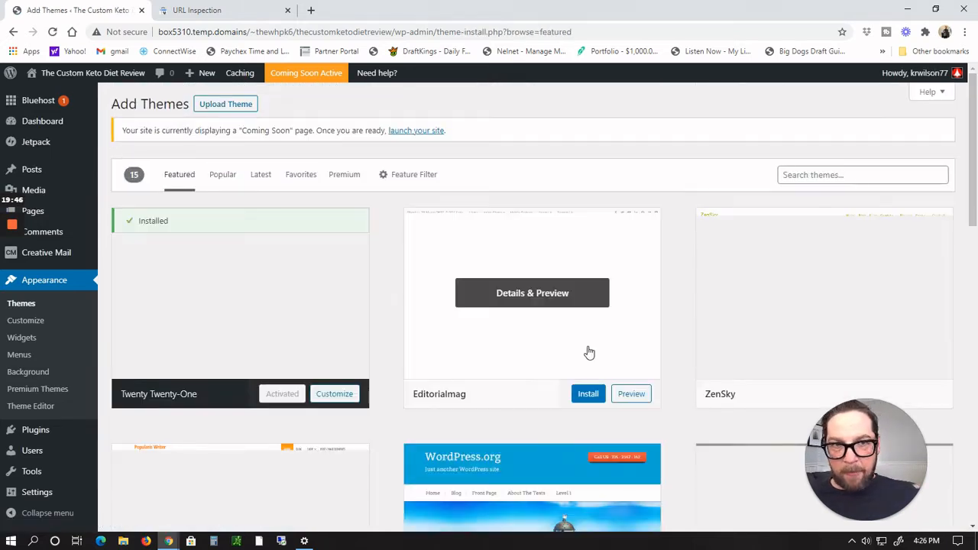
pyautogui.click(828, 176)
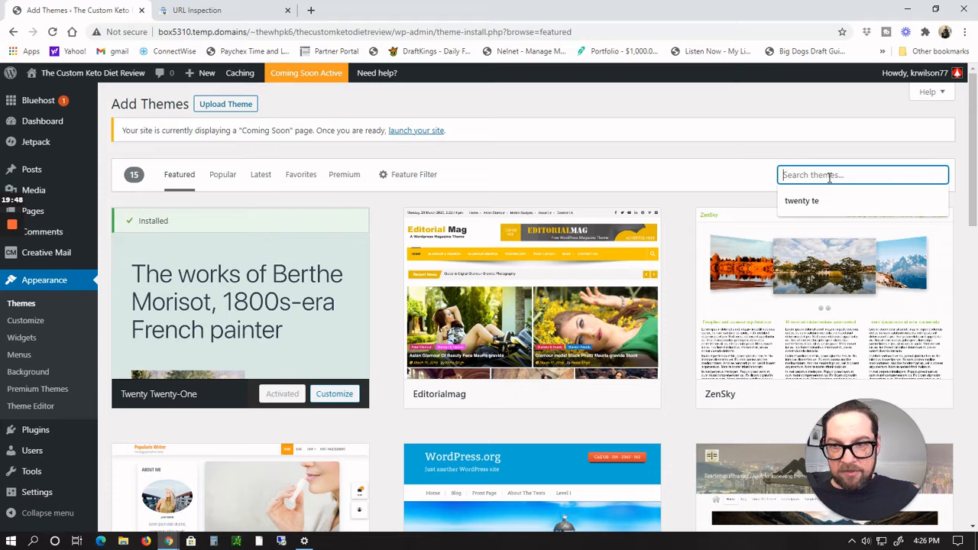
pyautogui.write('twen')
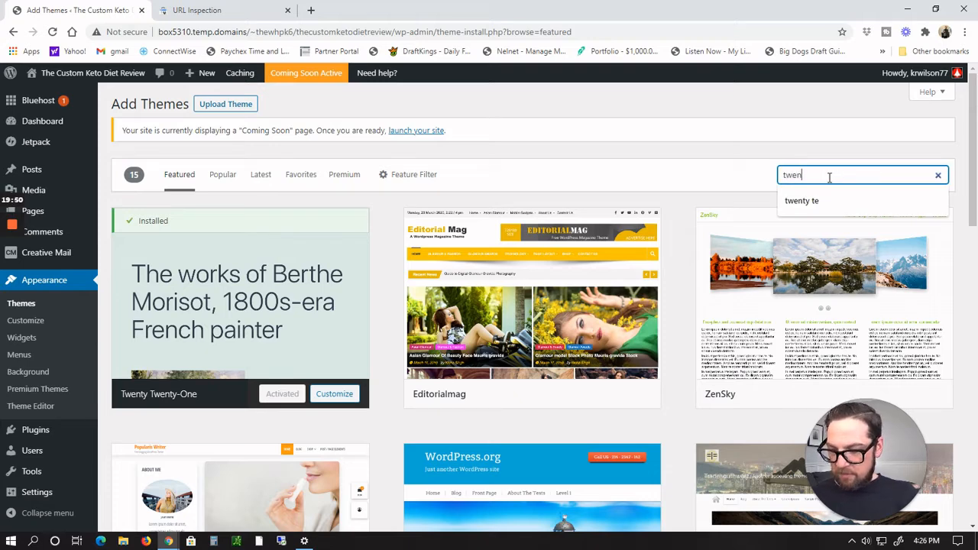
pyautogui.write('ty ten')
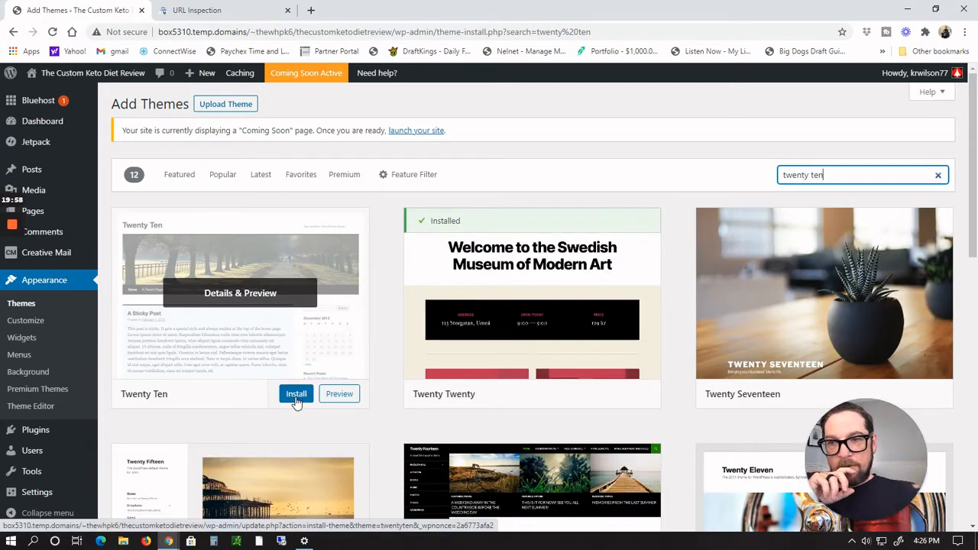
pyautogui.click(296, 394)
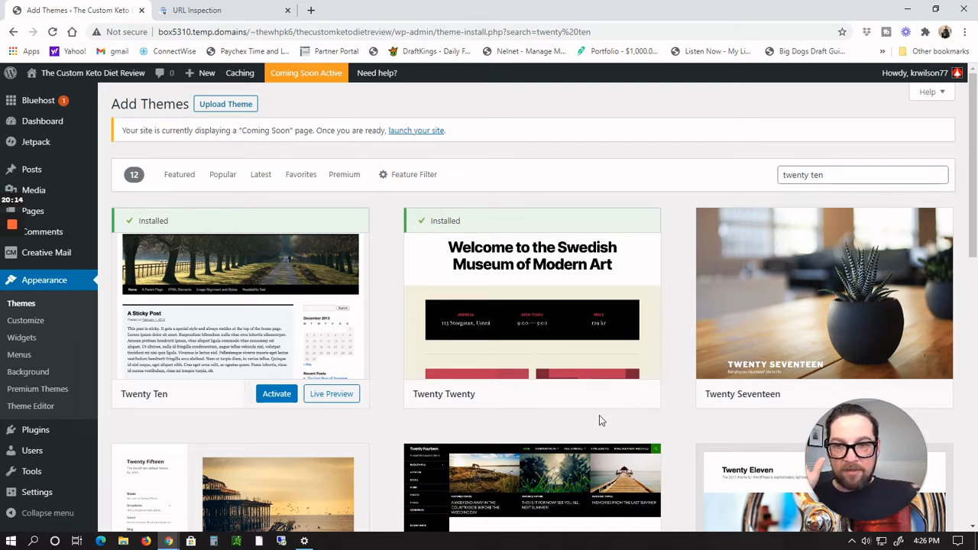
pyautogui.click(284, 393)
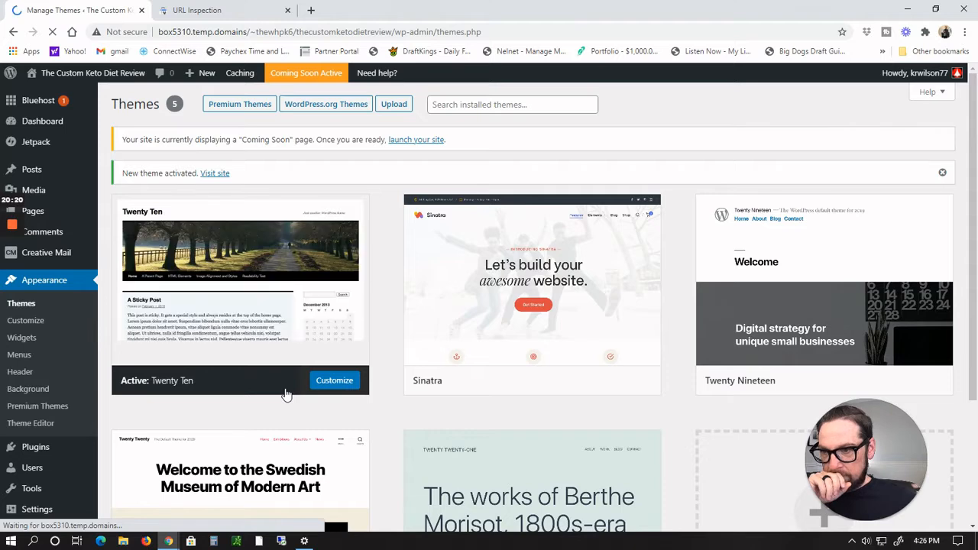
# Step: Visit the site's front end and scroll through it to view the new theme
pyautogui.moveTo(84, 80)
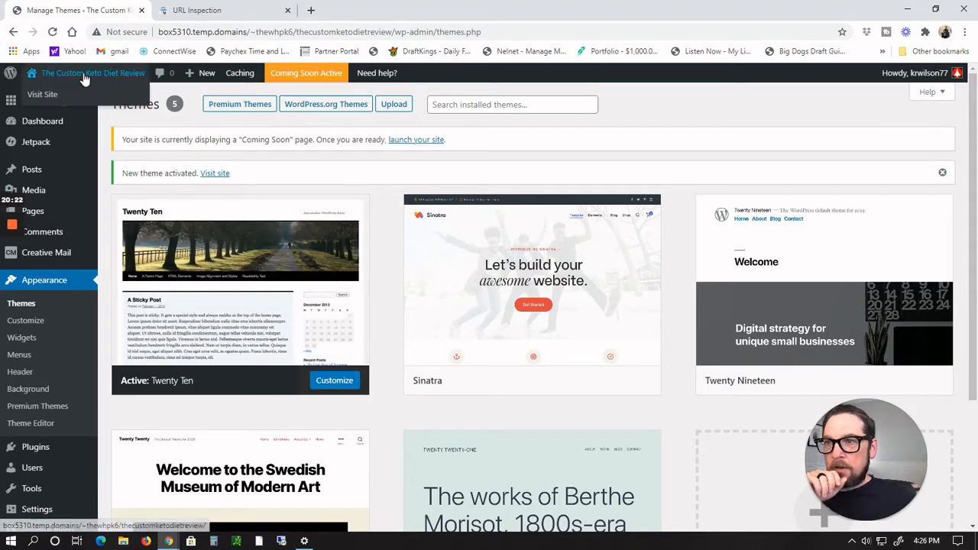
pyautogui.click(49, 94)
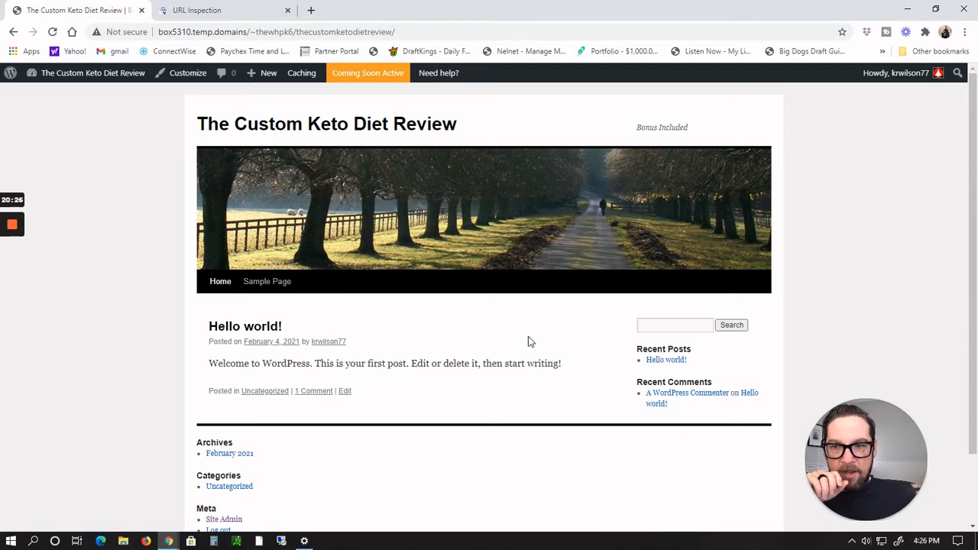
pyautogui.scroll(-1, 871, 147)
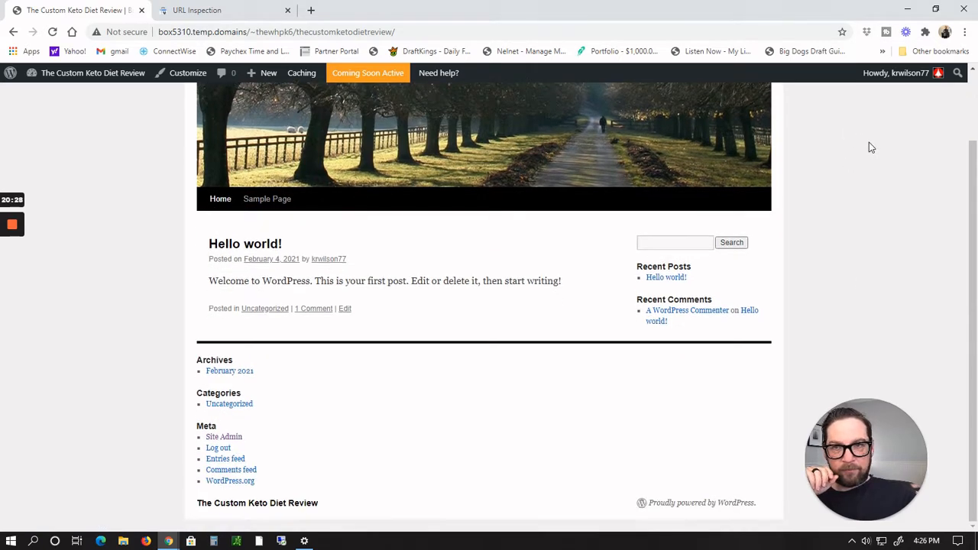
pyautogui.scroll(1, 868, 142)
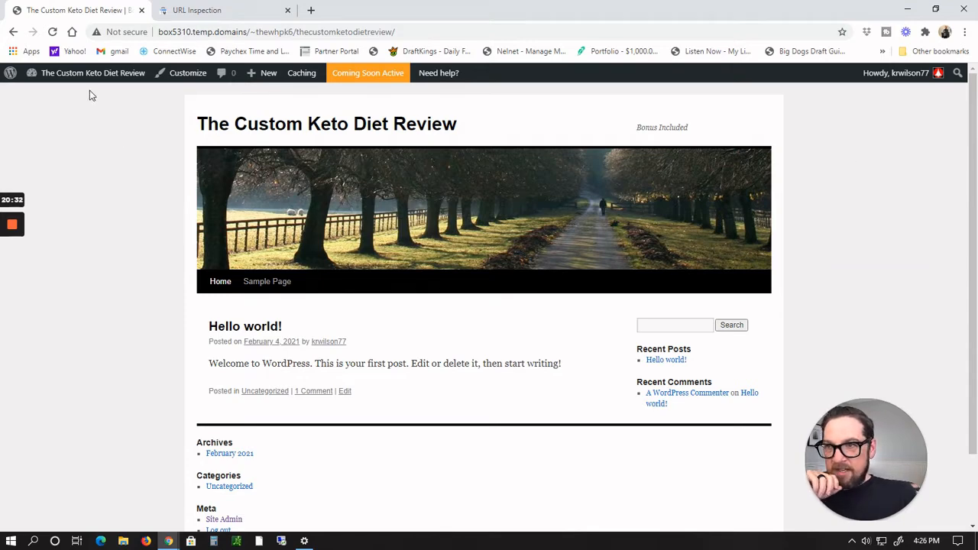
# Step: Return to the dashboard, open the installed plugins list and delete the Akismet Anti-Spam plugin
pyautogui.moveTo(89, 76)
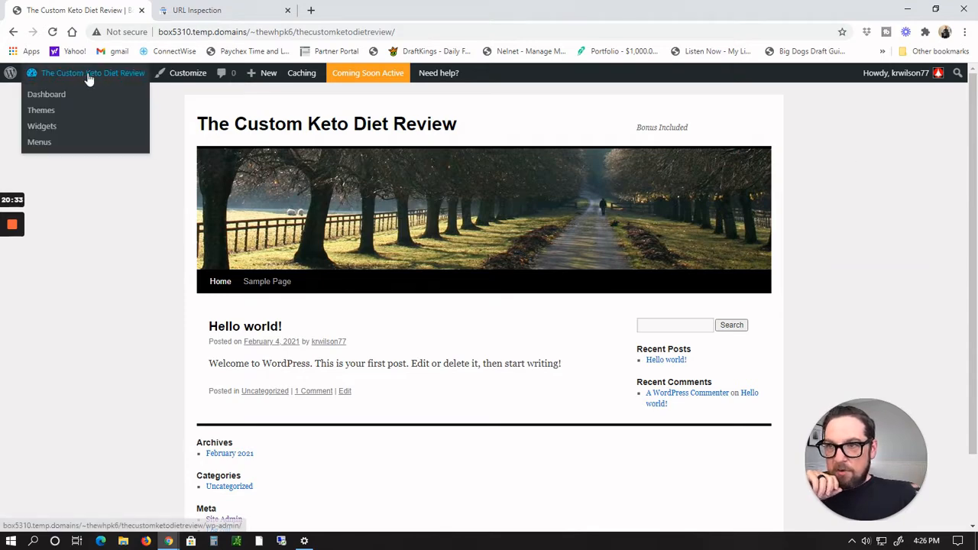
pyautogui.click(47, 100)
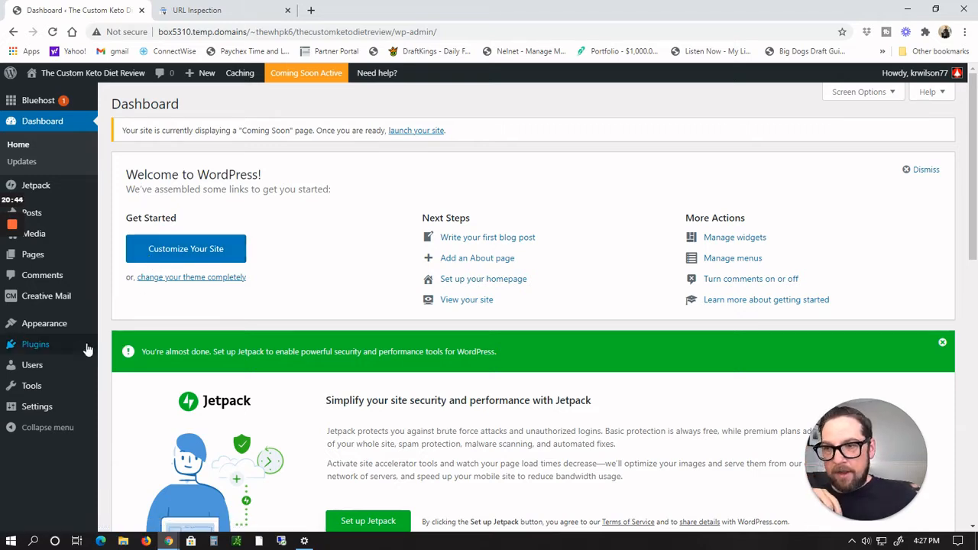
pyautogui.moveTo(34, 351)
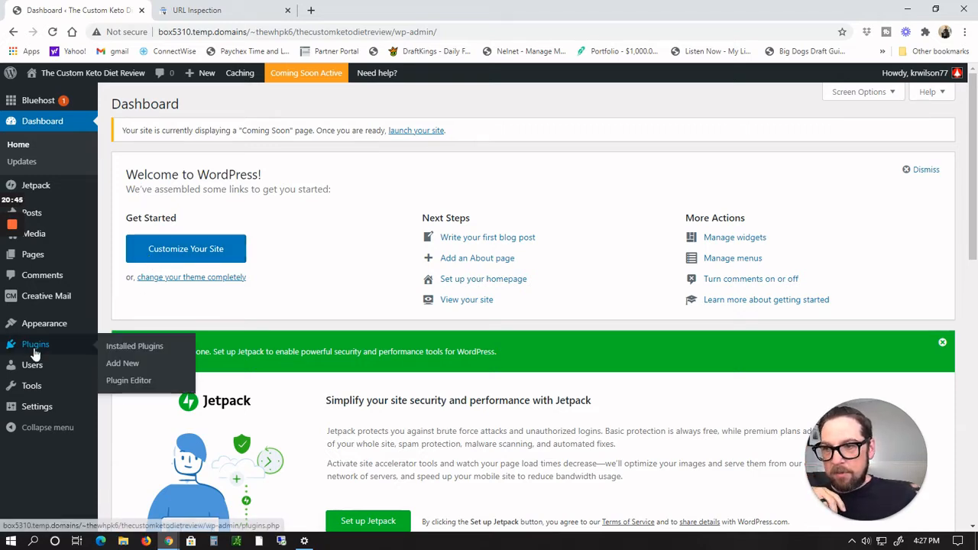
pyautogui.click(121, 350)
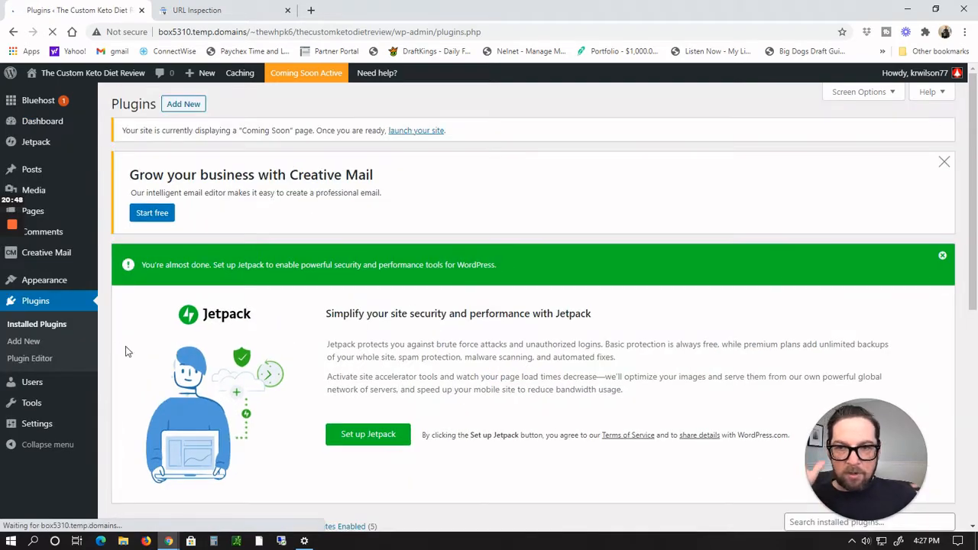
pyautogui.scroll(-4, 492, 298)
pyautogui.scroll(-1, 493, 295)
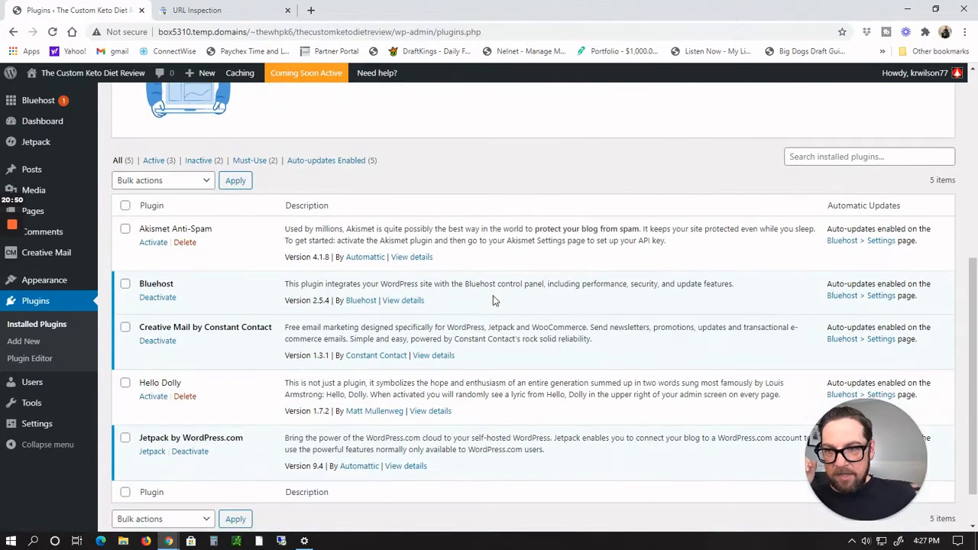
pyautogui.click(184, 242)
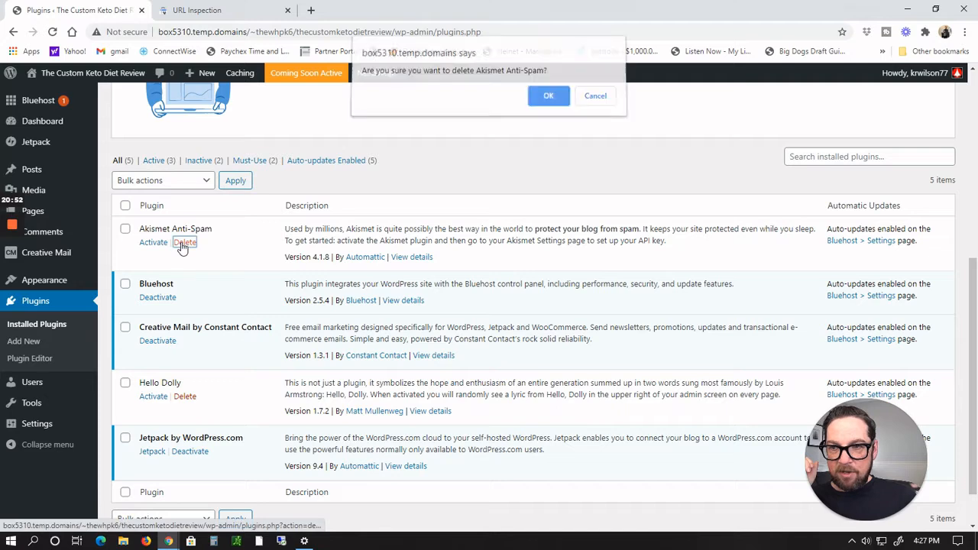
pyautogui.click(548, 102)
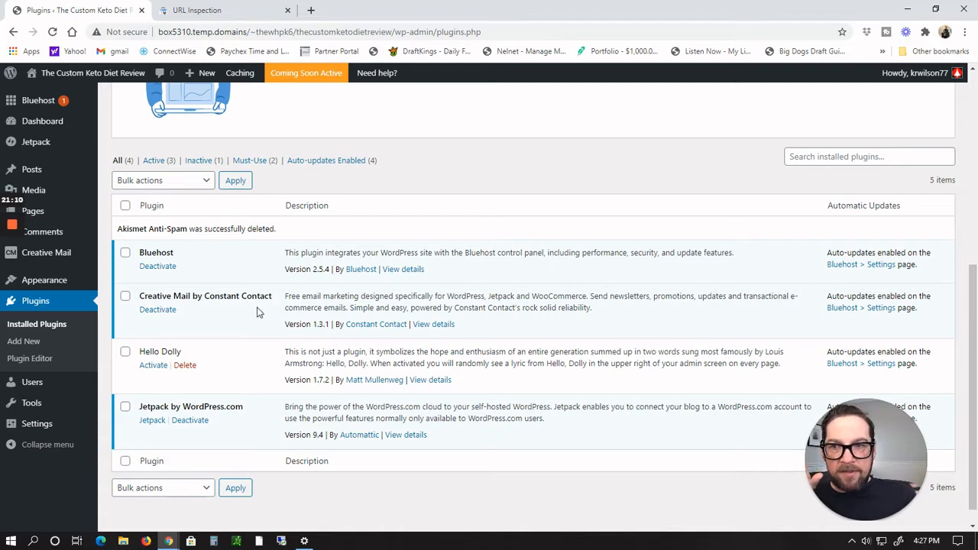
# Step: Deactivate the Creative Mail by Constant Contact plugin, submitting the feedback form without a reason
pyautogui.click(159, 310)
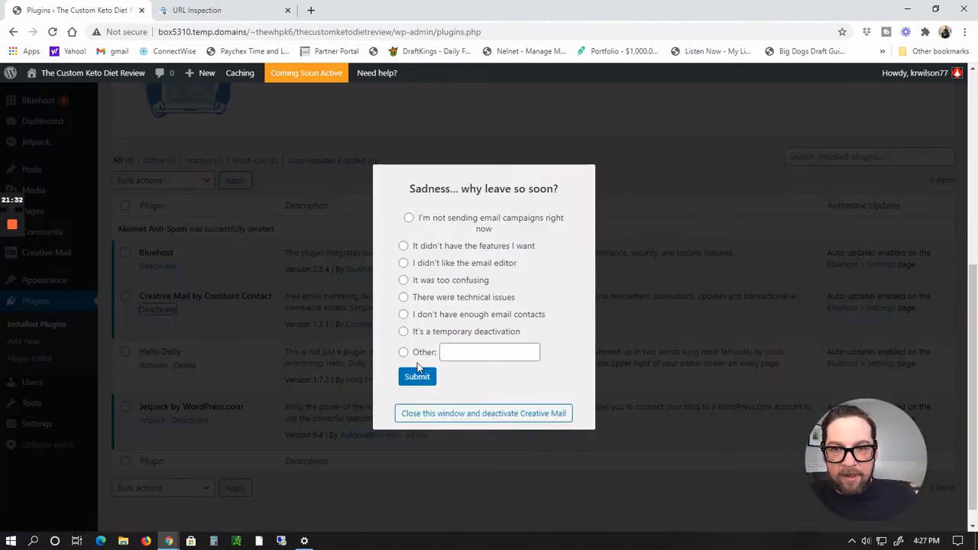
pyautogui.click(415, 377)
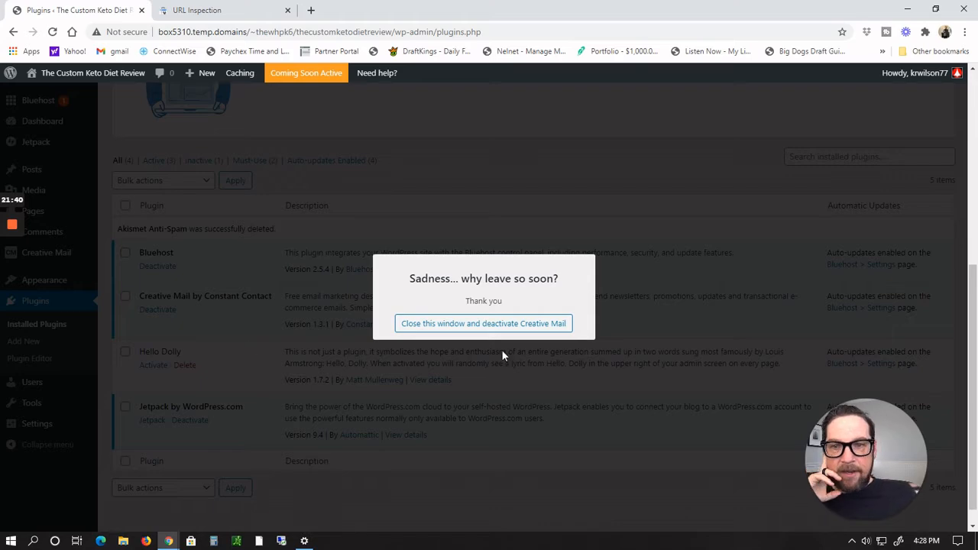
pyautogui.click(502, 324)
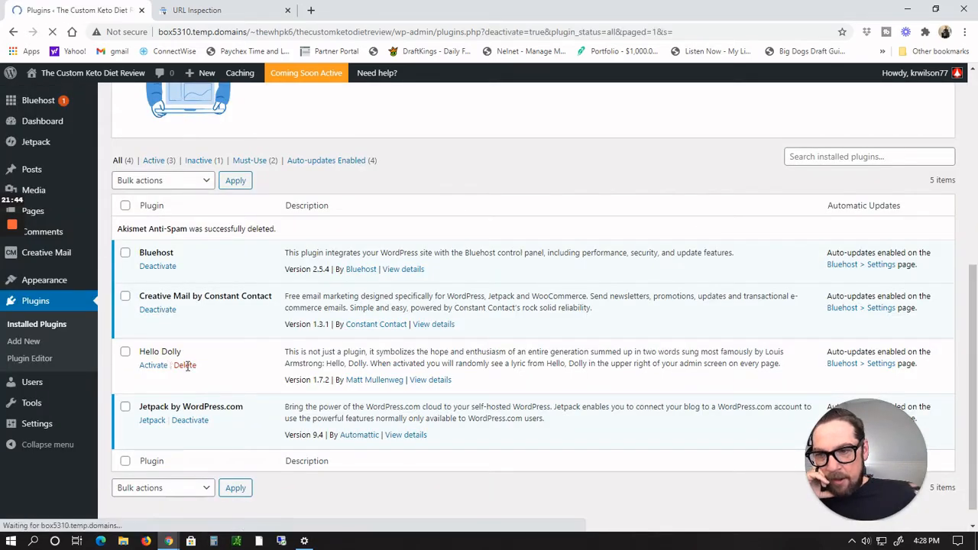
# Step: Delete the Hello Dolly, Jetpack by WordPress.com and Creative Mail plugins, deactivating Jetpack first
pyautogui.scroll(-5, 246, 370)
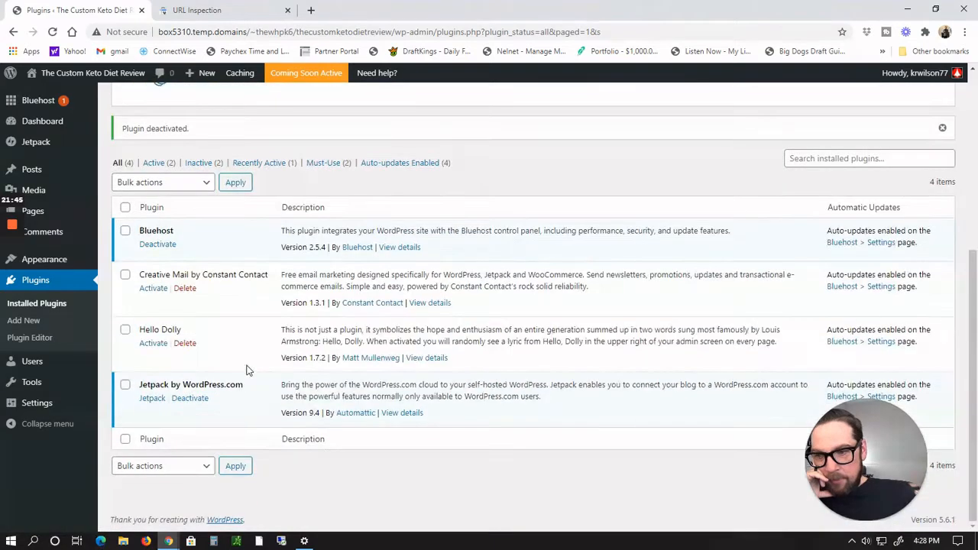
pyautogui.click(185, 343)
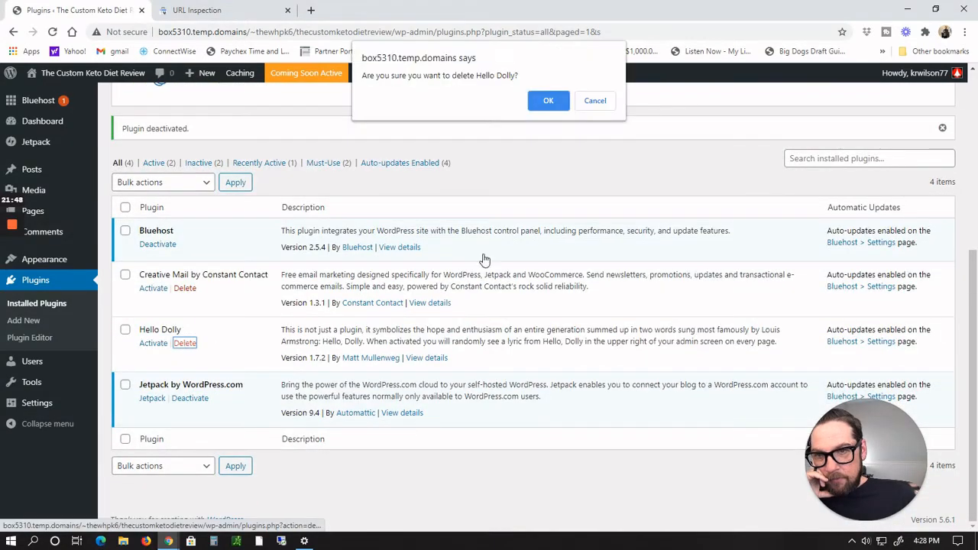
pyautogui.click(563, 95)
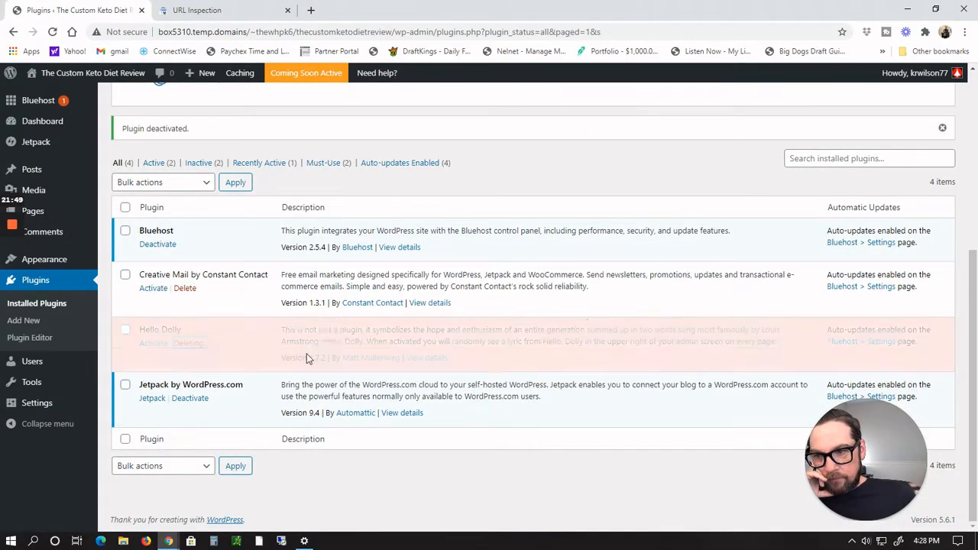
pyautogui.click(193, 400)
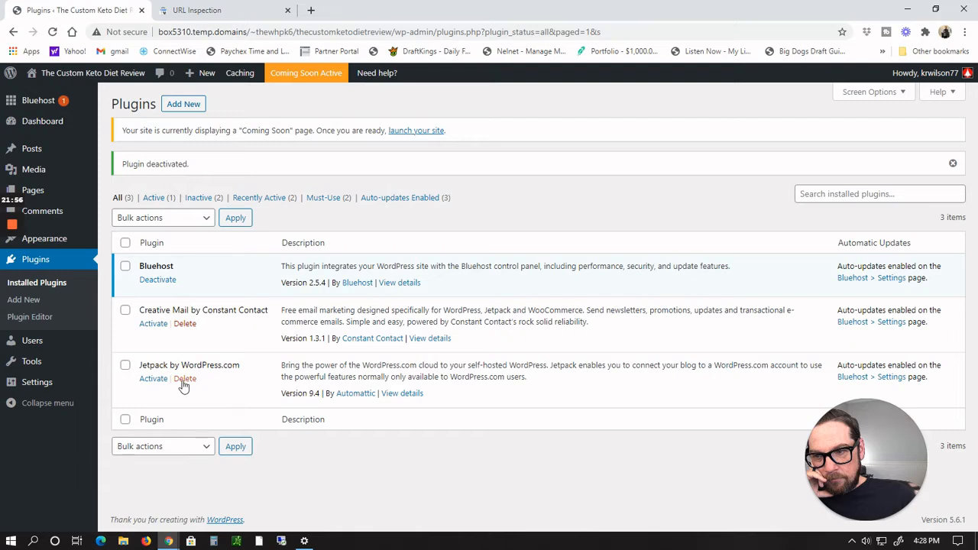
pyautogui.click(185, 379)
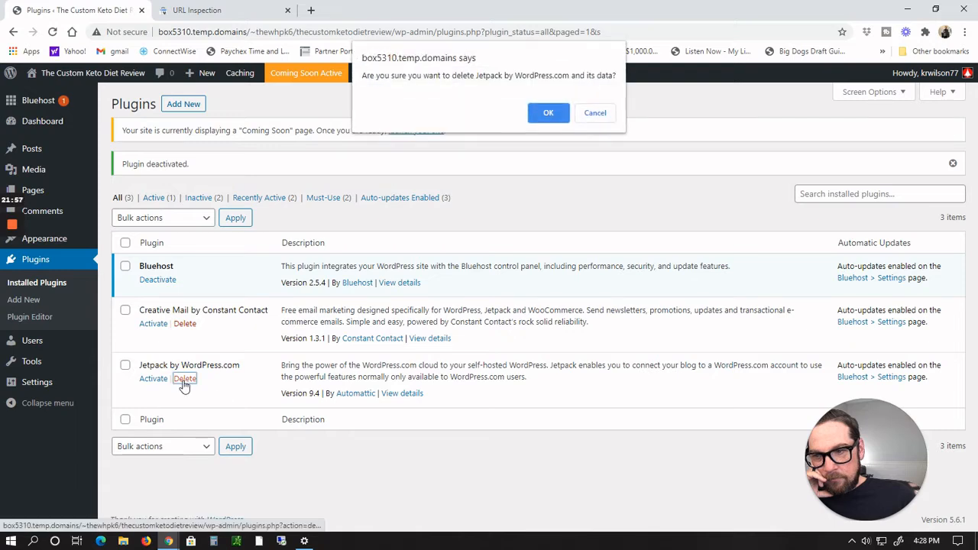
pyautogui.click(547, 110)
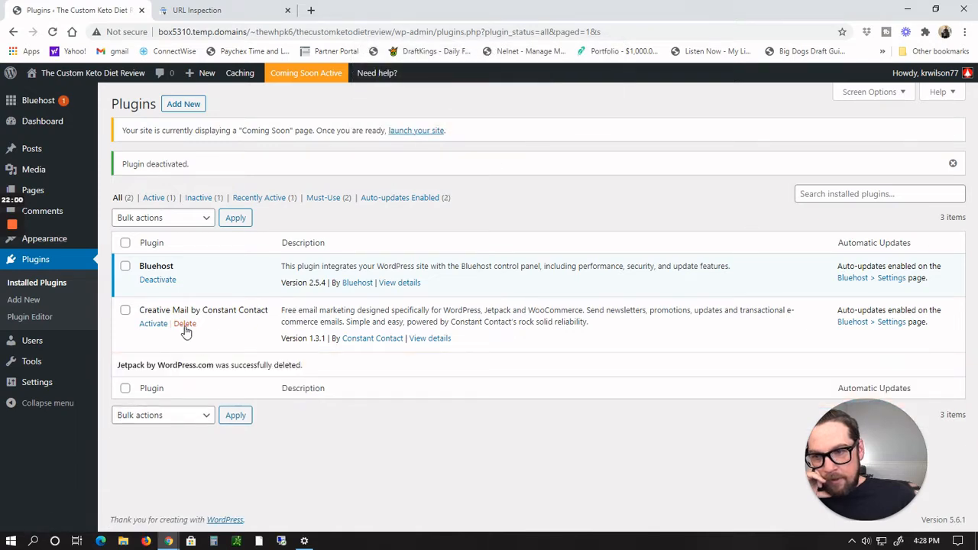
pyautogui.click(184, 324)
pyautogui.click(550, 117)
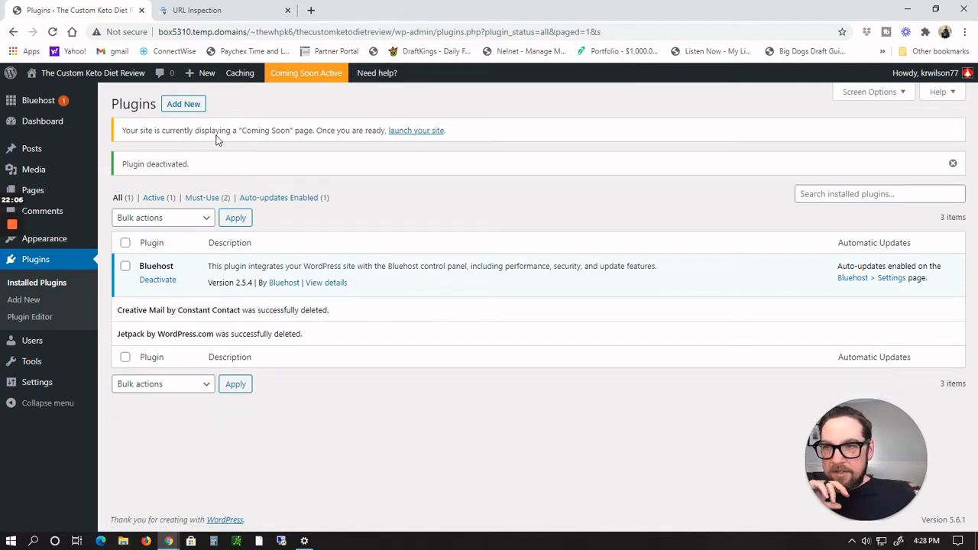
# Step: Install and activate the Classic Editor plugin from the featured plugins
pyautogui.click(184, 106)
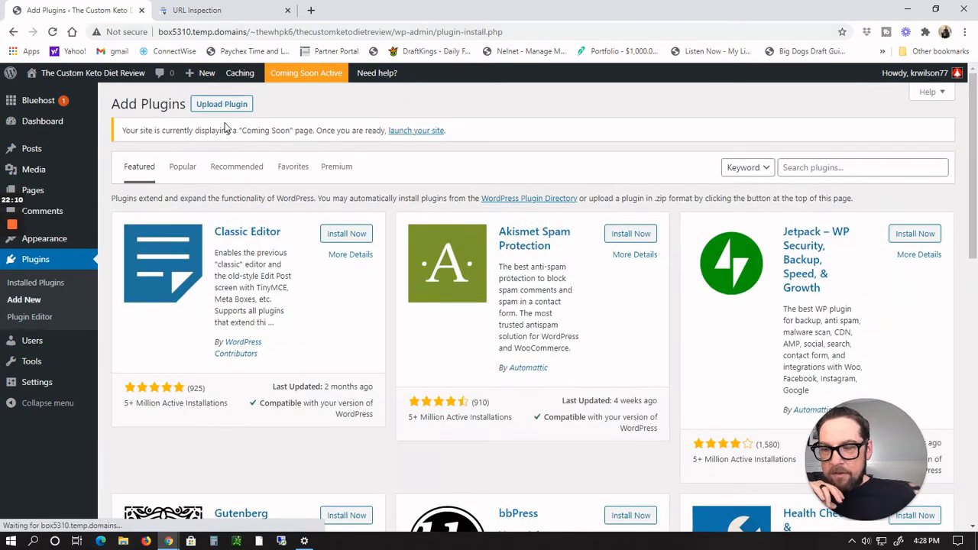
pyautogui.click(342, 236)
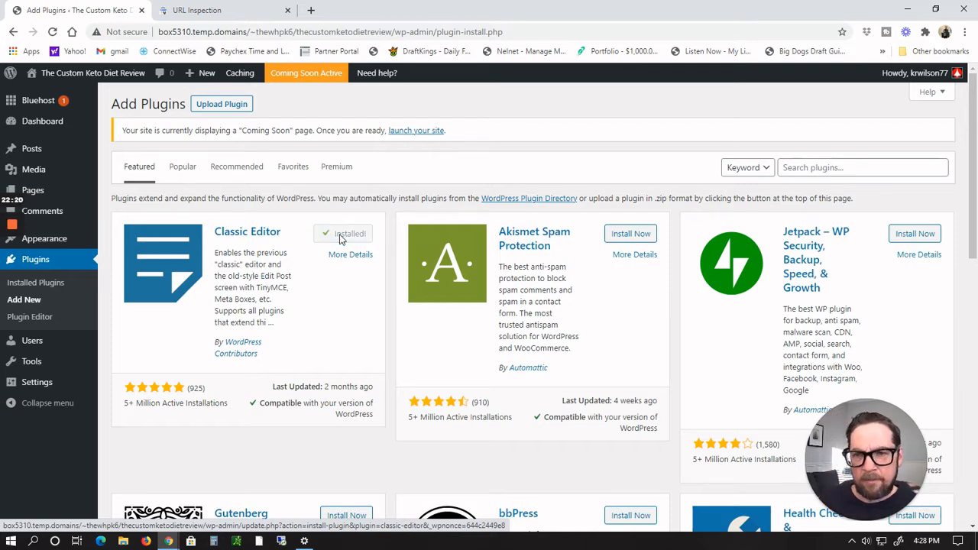
pyautogui.click(350, 234)
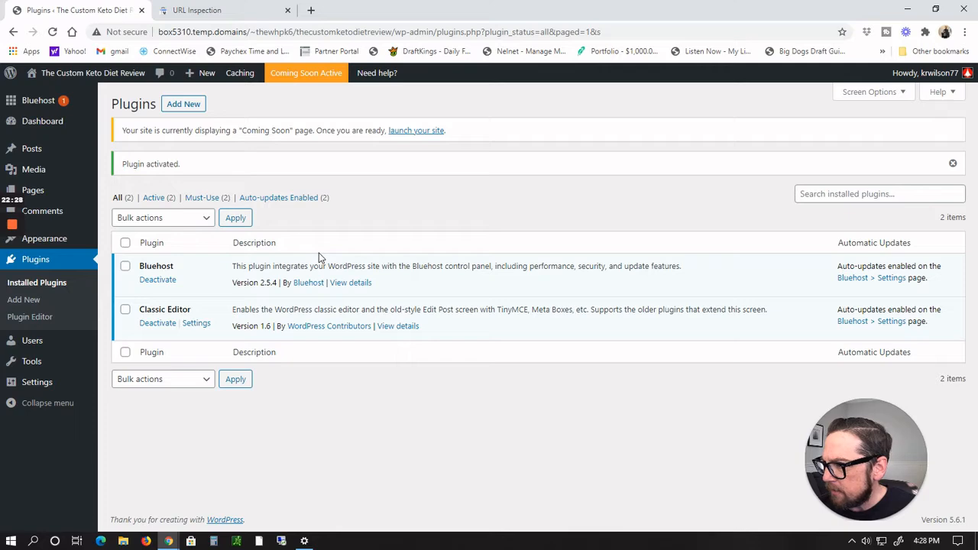
# Step: Search the plugin directory for "disable comments", then install and activate the Disable Comments plugin by WPDeveloper
pyautogui.click(183, 104)
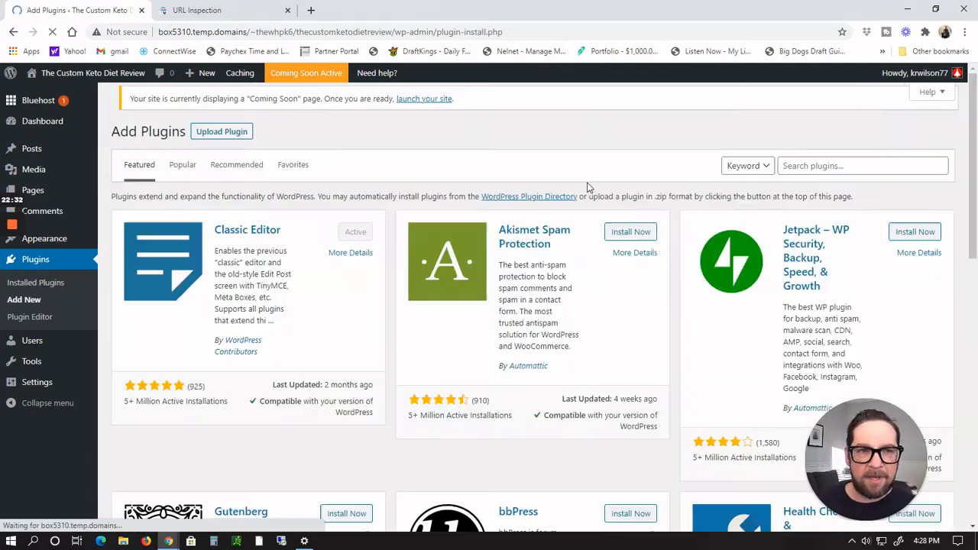
pyautogui.click(833, 168)
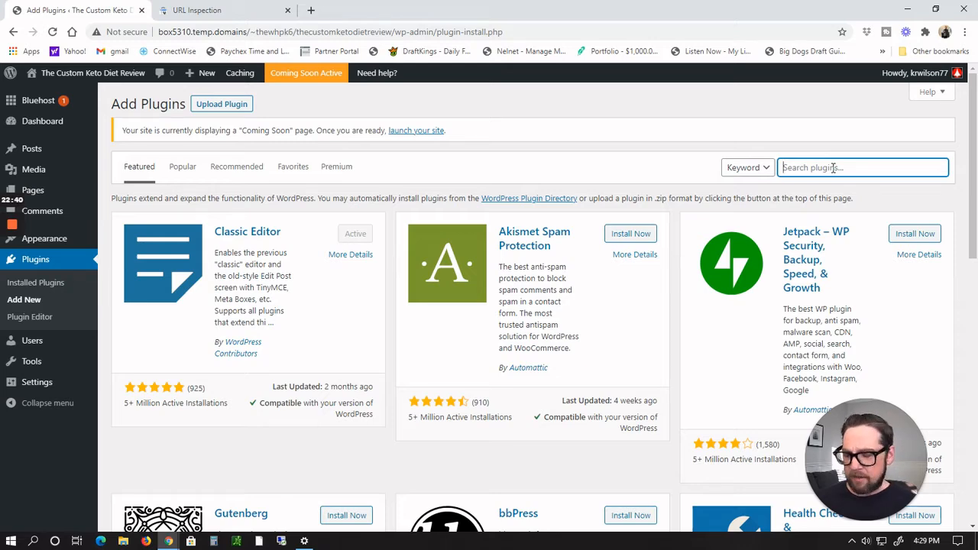
pyautogui.write('dis')
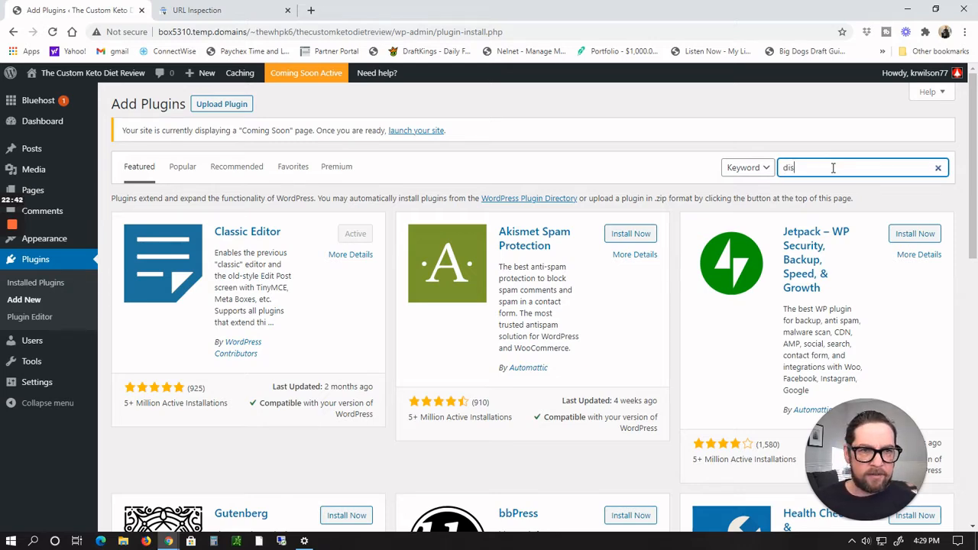
pyautogui.write('avk')
pyautogui.press('BackSpace')
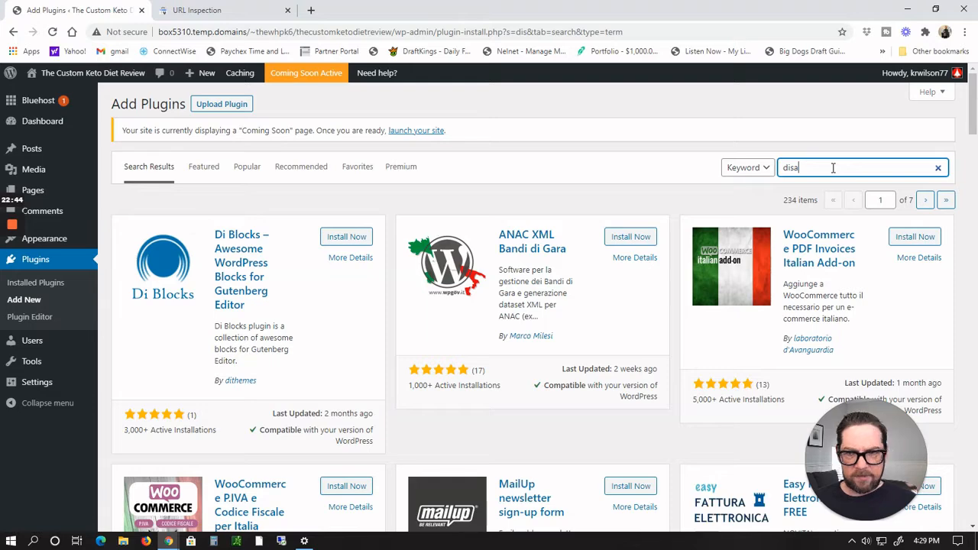
pyautogui.write('ble comm')
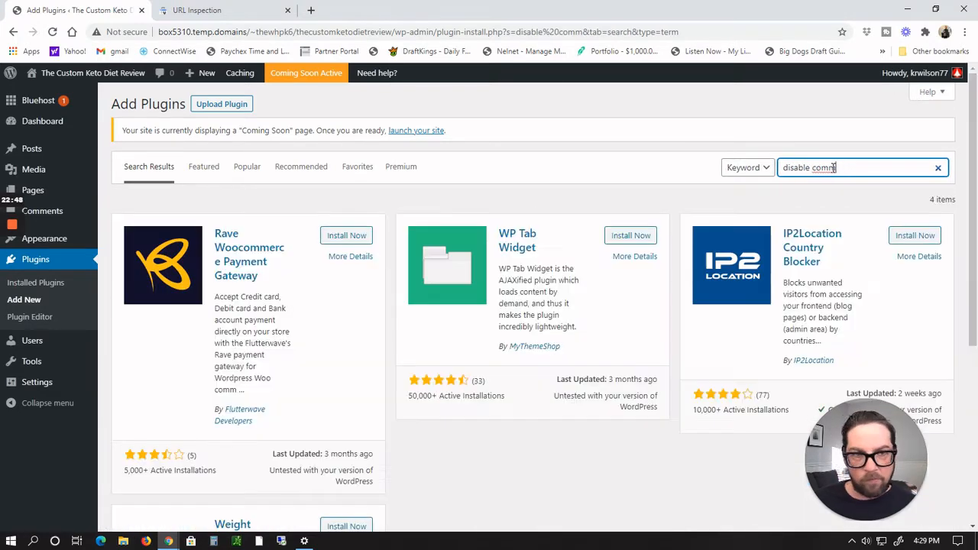
pyautogui.scroll(-3, 593, 227)
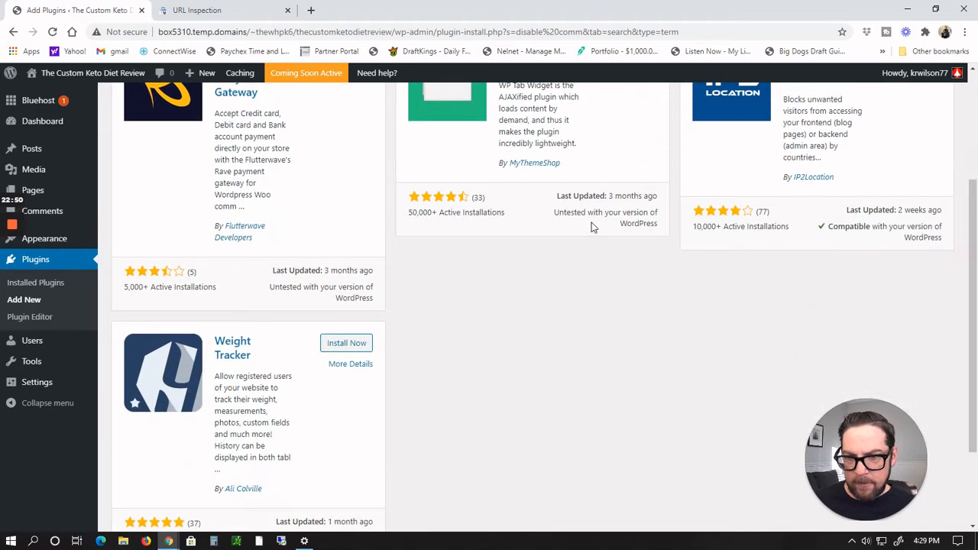
pyautogui.scroll(3, 593, 227)
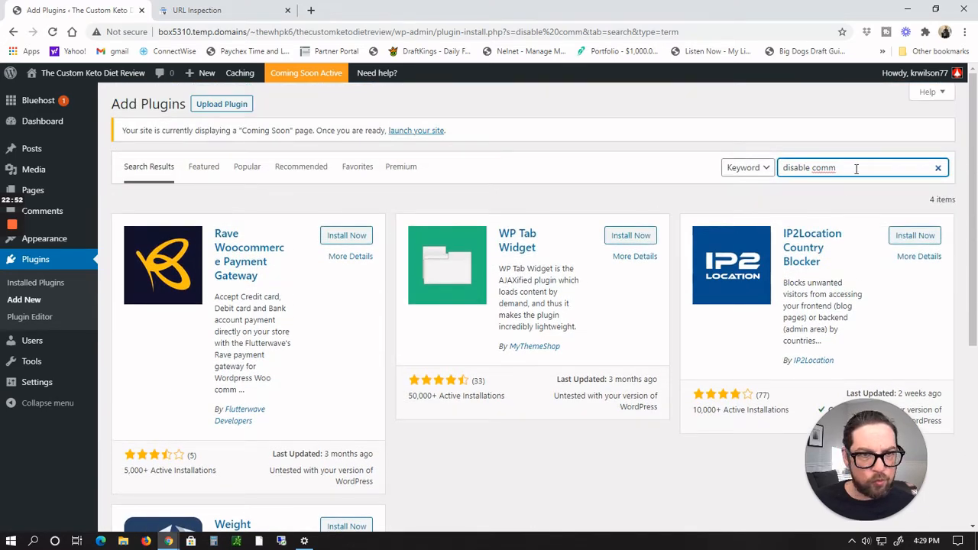
pyautogui.write('ents')
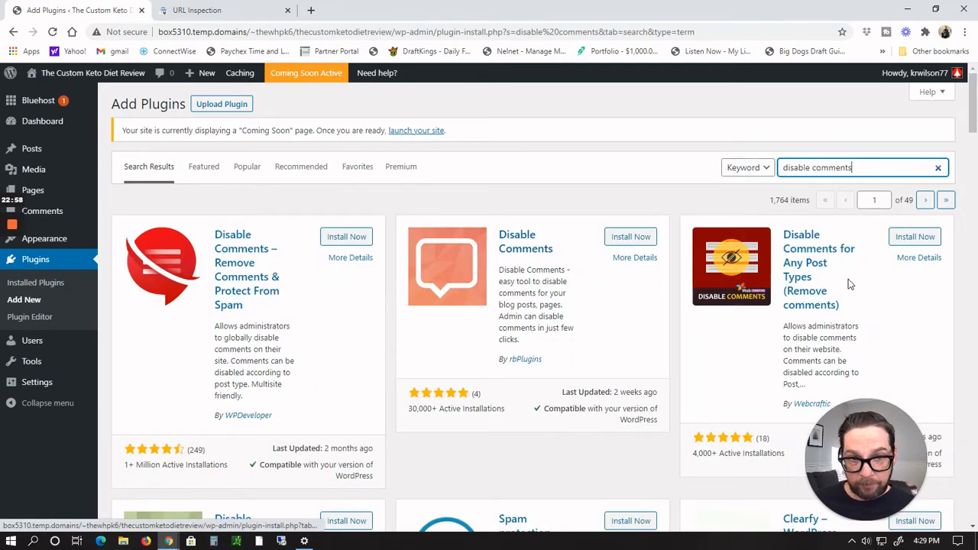
pyautogui.scroll(-1, 355, 241)
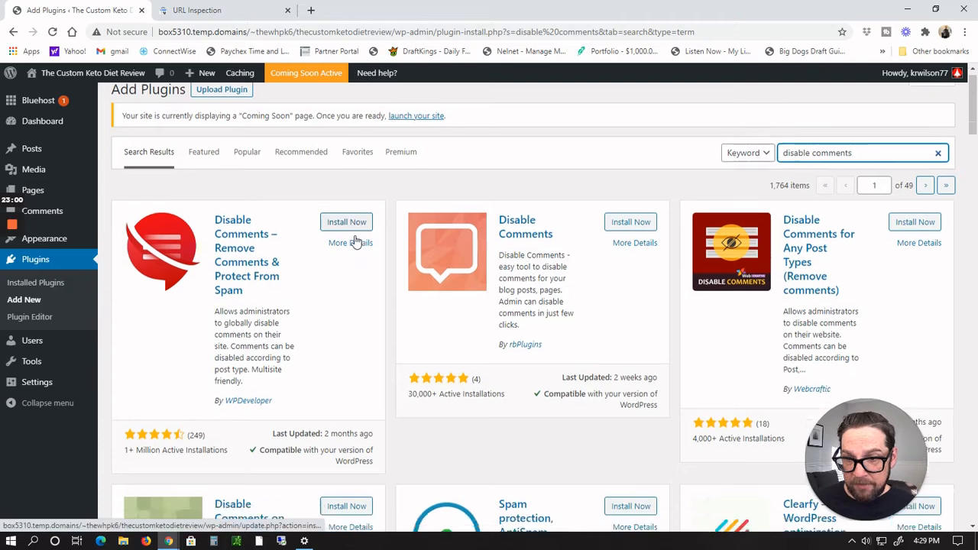
pyautogui.scroll(-1, 354, 241)
pyautogui.scroll(2, 355, 238)
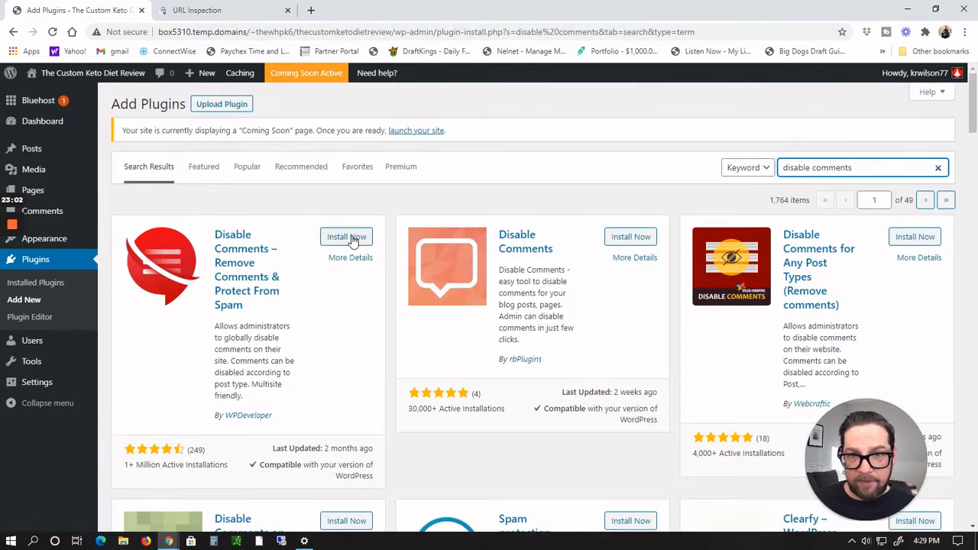
pyautogui.click(352, 239)
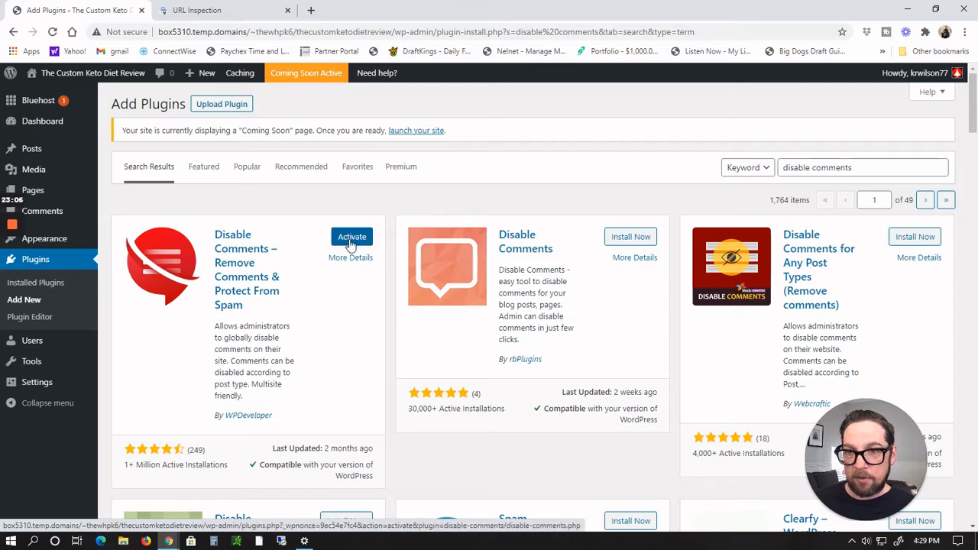
pyautogui.click(352, 238)
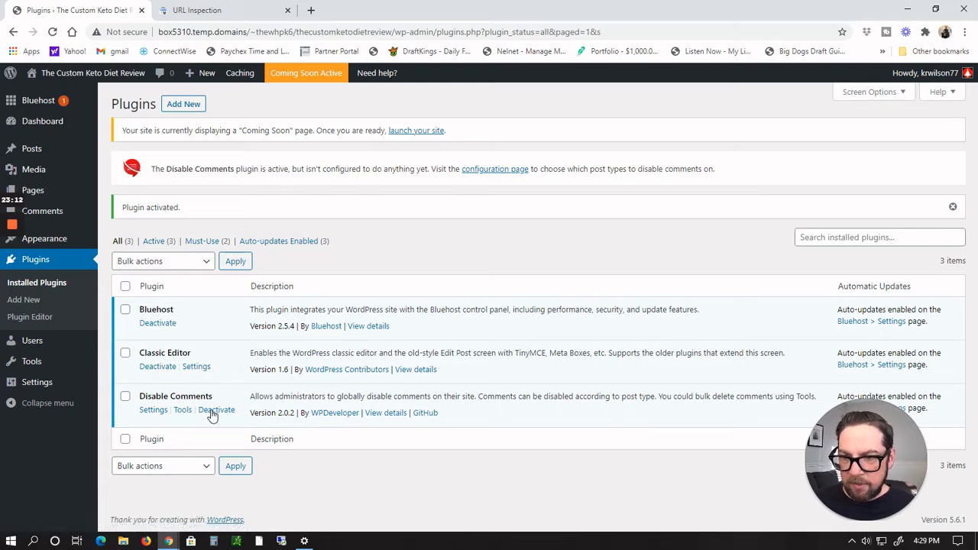
# Step: Open the Disable Comments settings, choose to disable comments Everywhere, and save the changes
pyautogui.click(156, 411)
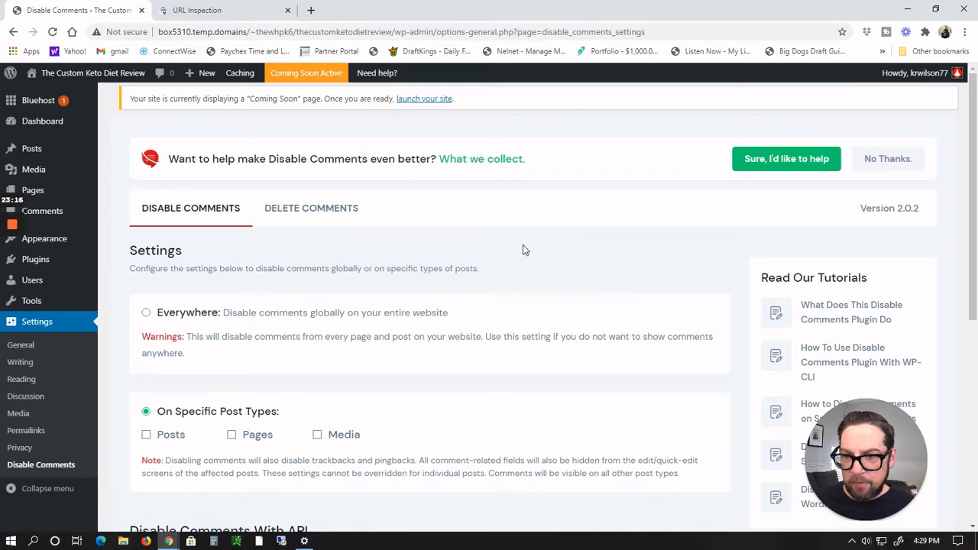
pyautogui.scroll(-2, 477, 268)
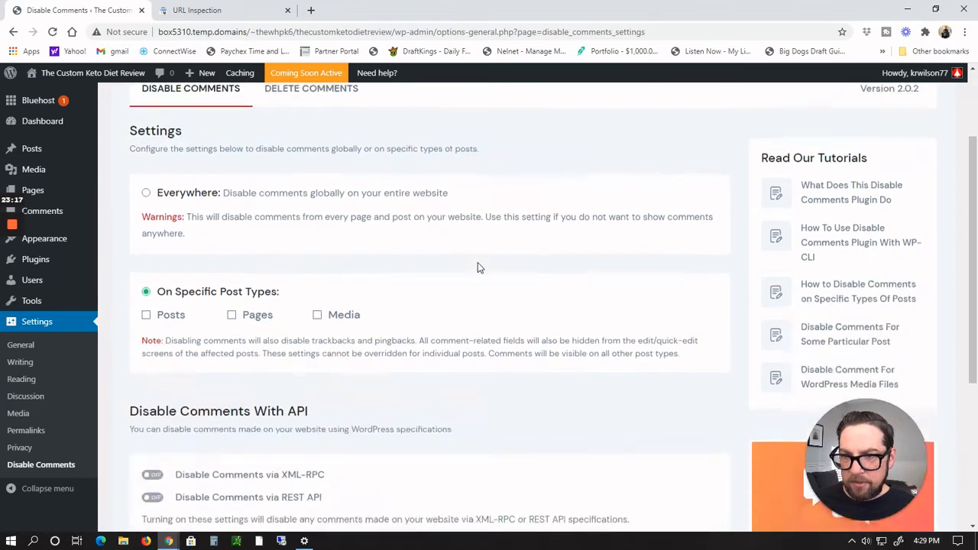
pyautogui.click(148, 192)
pyautogui.scroll(-1, 701, 232)
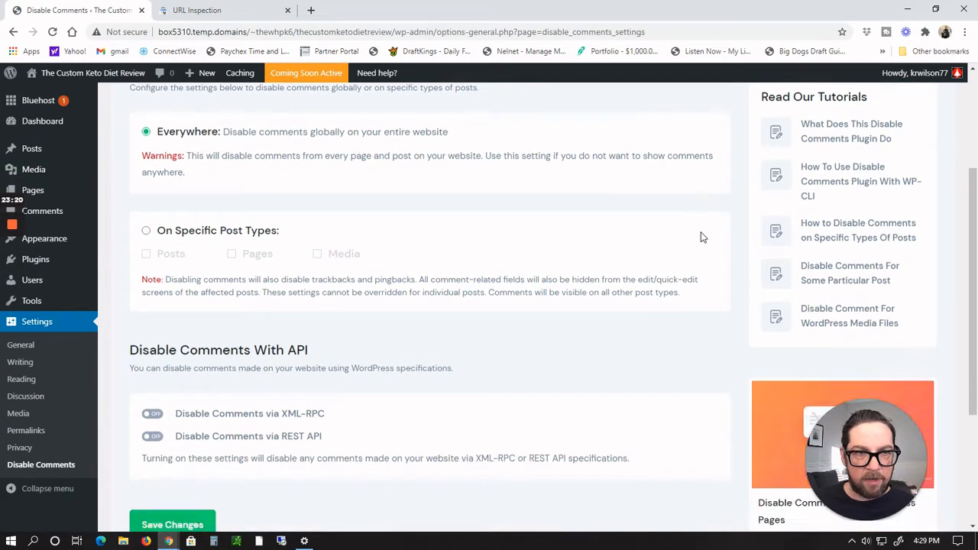
pyautogui.scroll(-3, 700, 237)
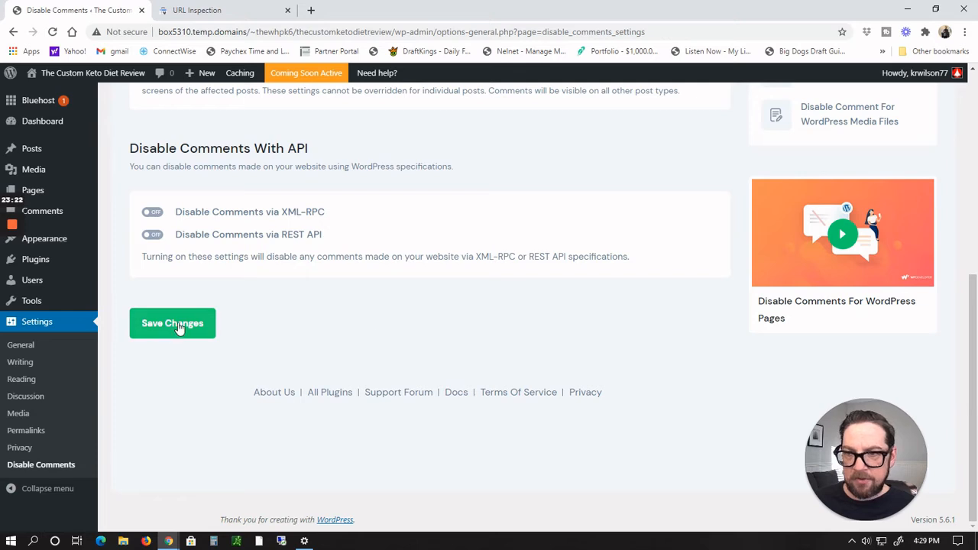
pyautogui.click(179, 327)
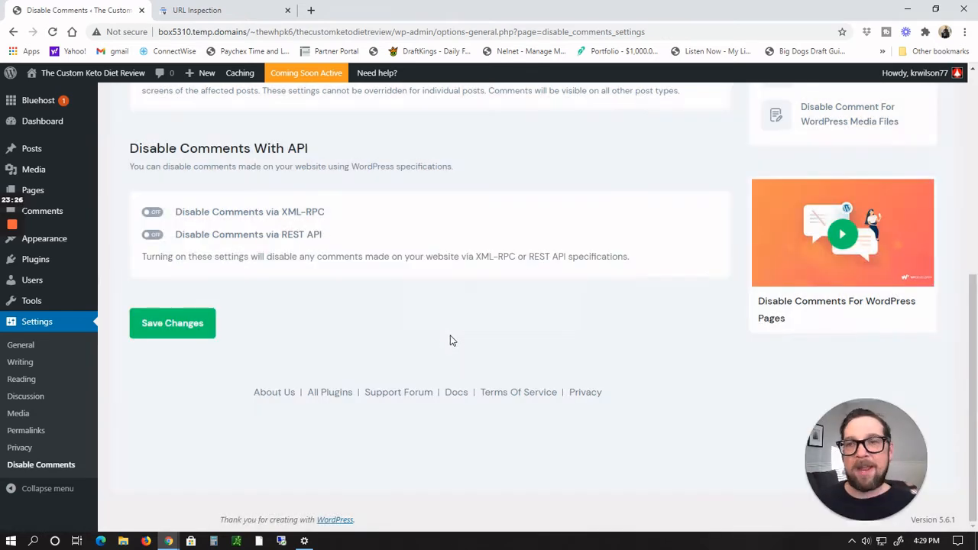
pyautogui.scroll(5, 451, 340)
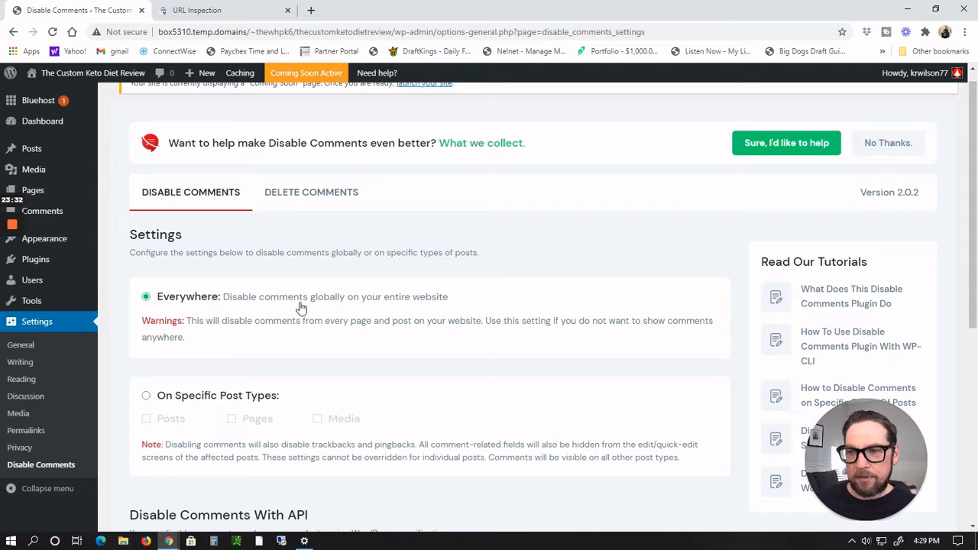
# Step: Search the plugin directory for "rank math", then install and activate the Rank Math SEO plugin
pyautogui.moveTo(35, 261)
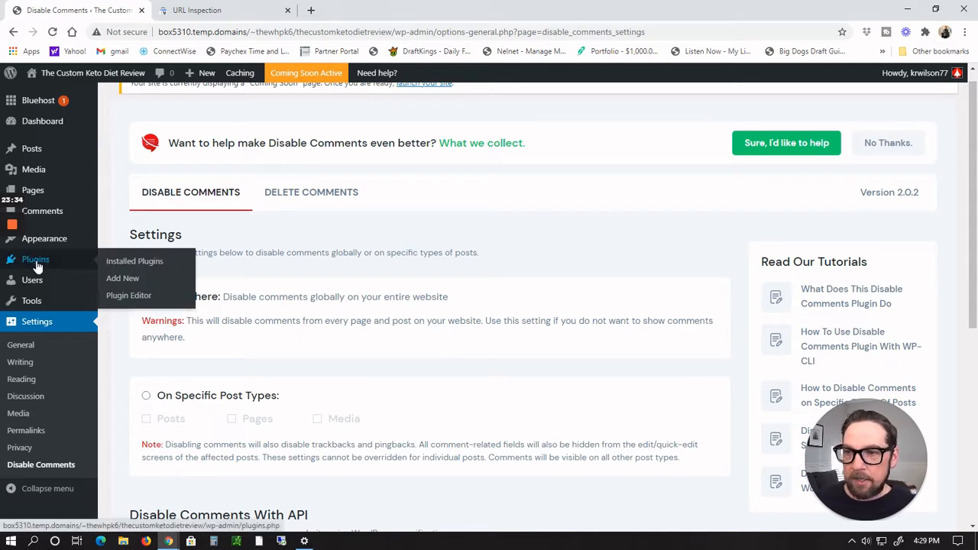
pyautogui.click(123, 262)
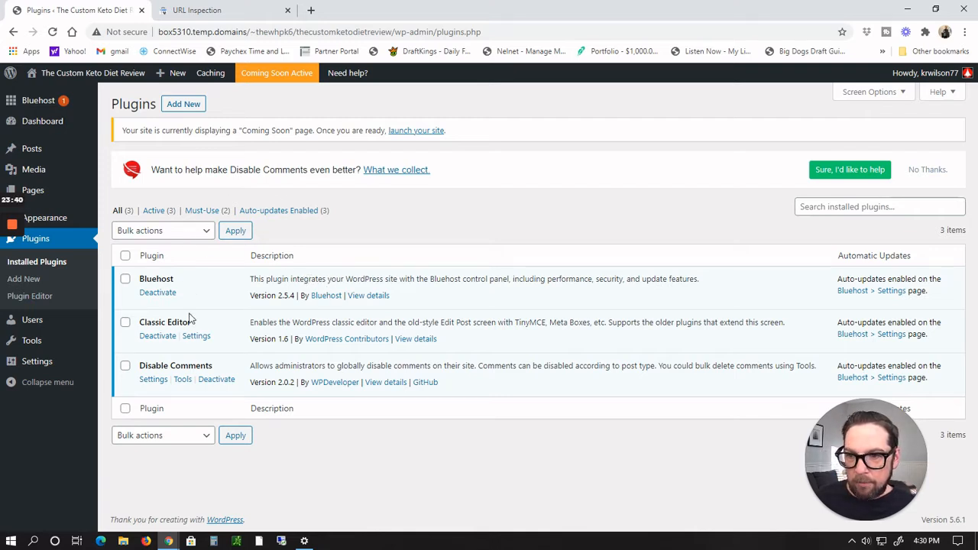
pyautogui.click(176, 107)
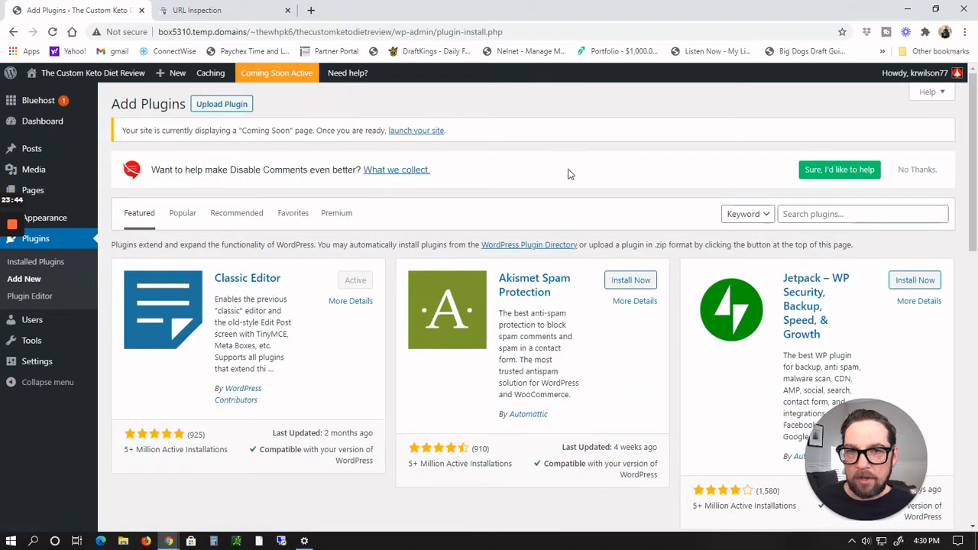
pyautogui.click(856, 214)
pyautogui.write('ran')
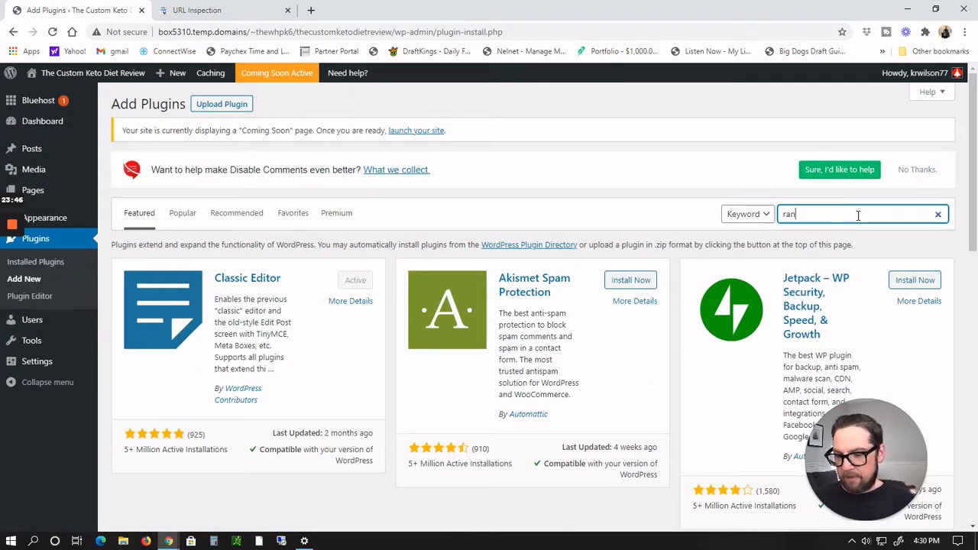
pyautogui.write('k math')
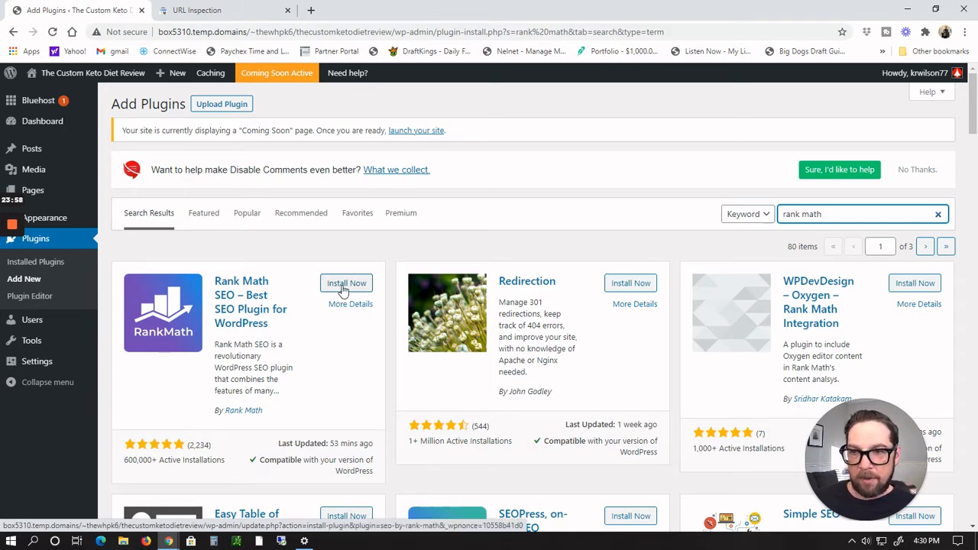
pyautogui.click(344, 290)
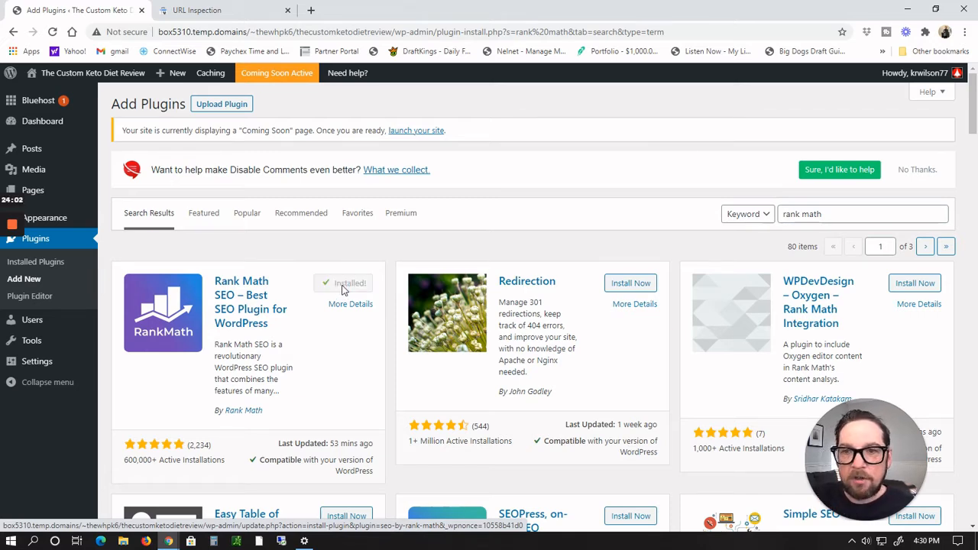
pyautogui.click(343, 288)
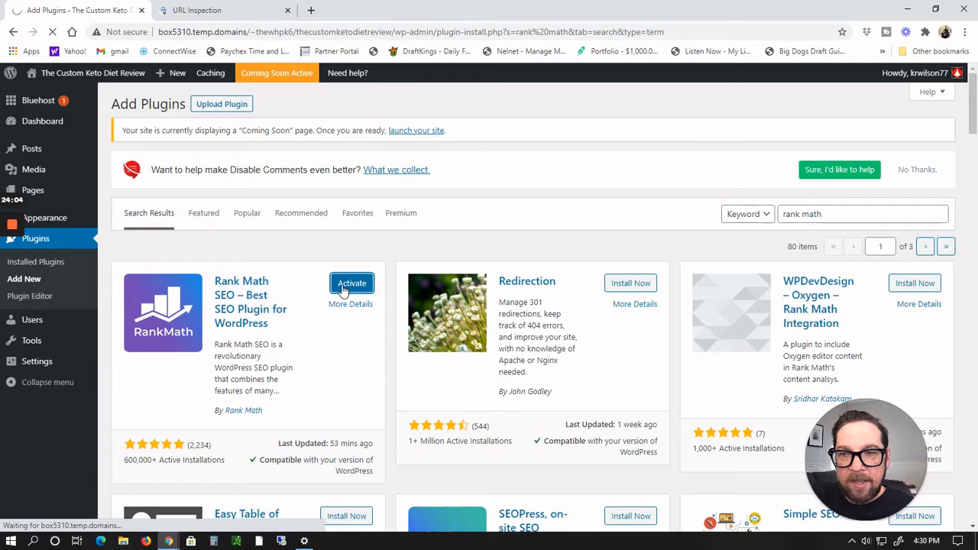
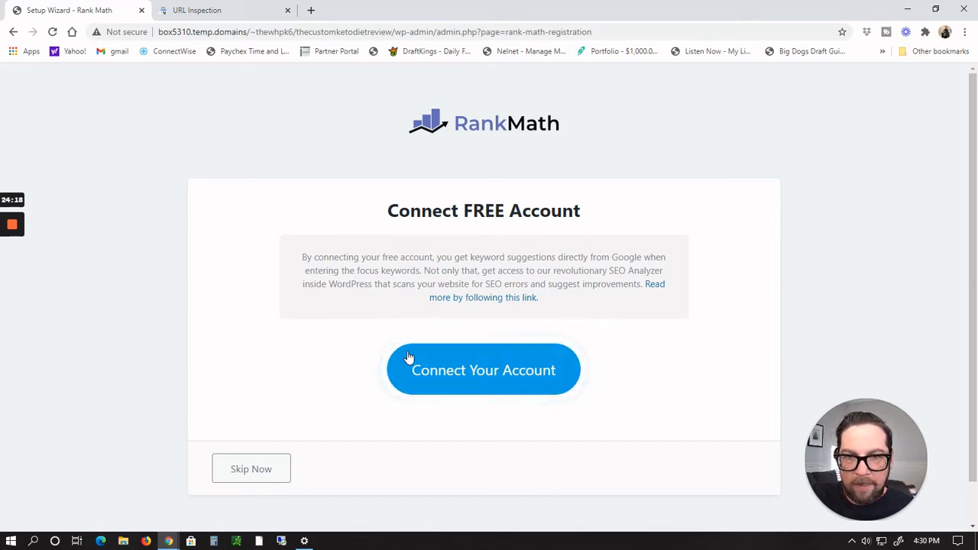
# Step: Connect a free Rank Math account by accepting the terms and signing in with Google, then activate Rank Math on the site
pyautogui.click(447, 373)
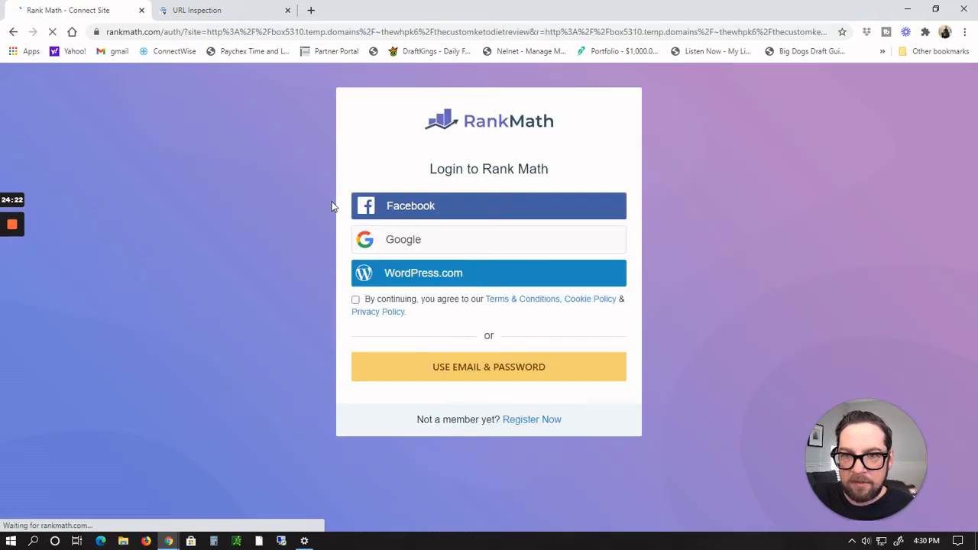
pyautogui.click(400, 243)
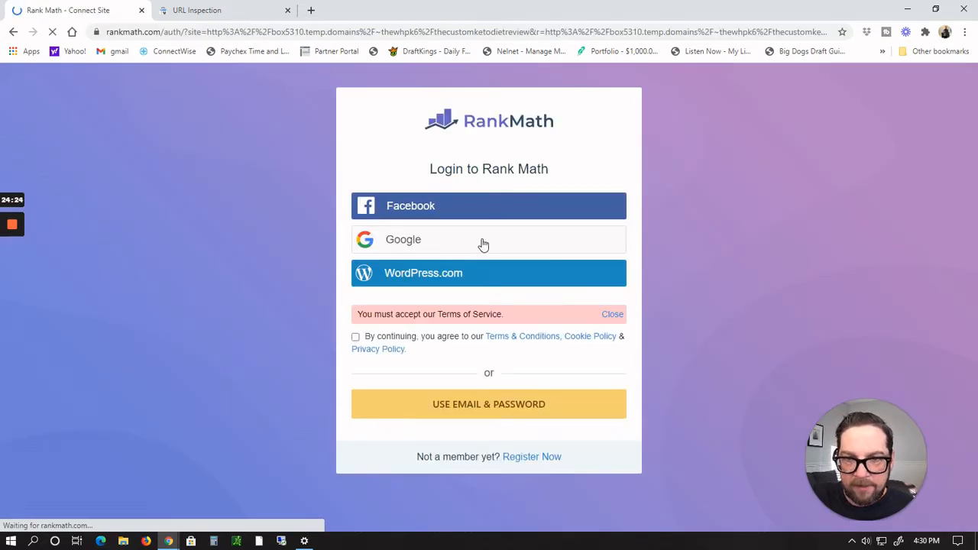
pyautogui.click(355, 337)
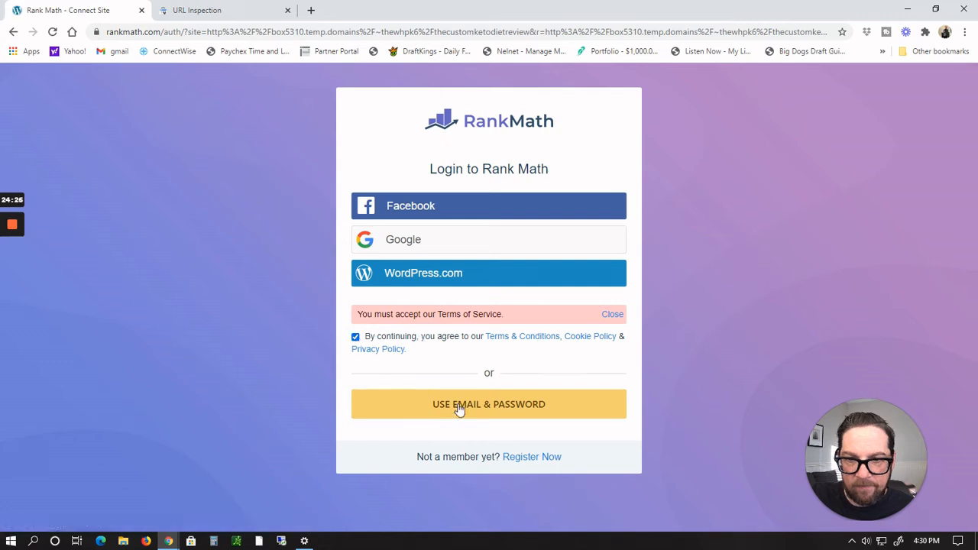
pyautogui.click(376, 240)
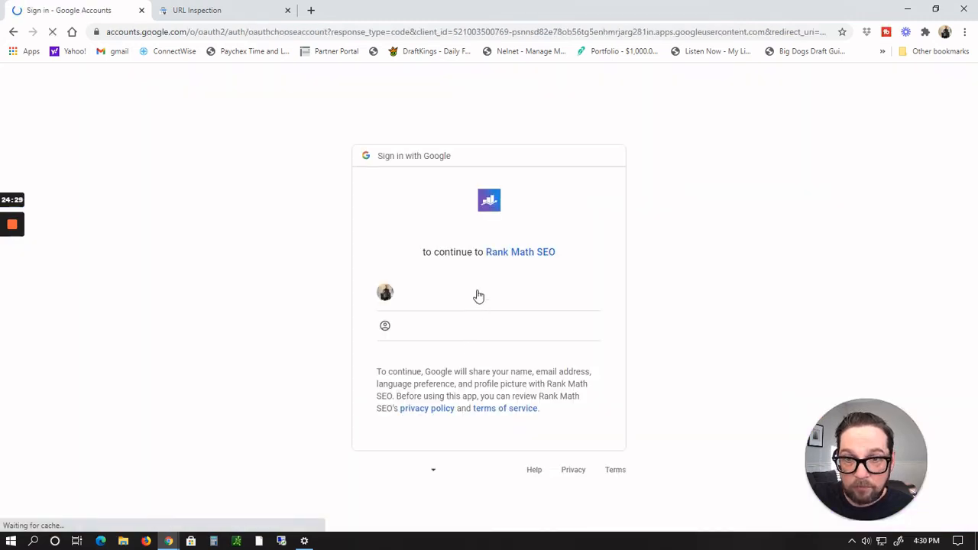
pyautogui.click(432, 293)
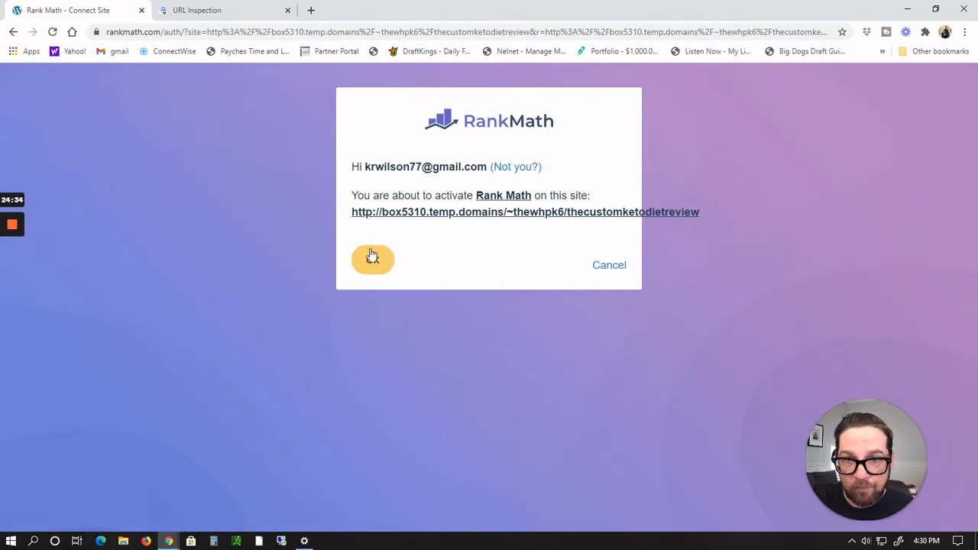
pyautogui.click(368, 266)
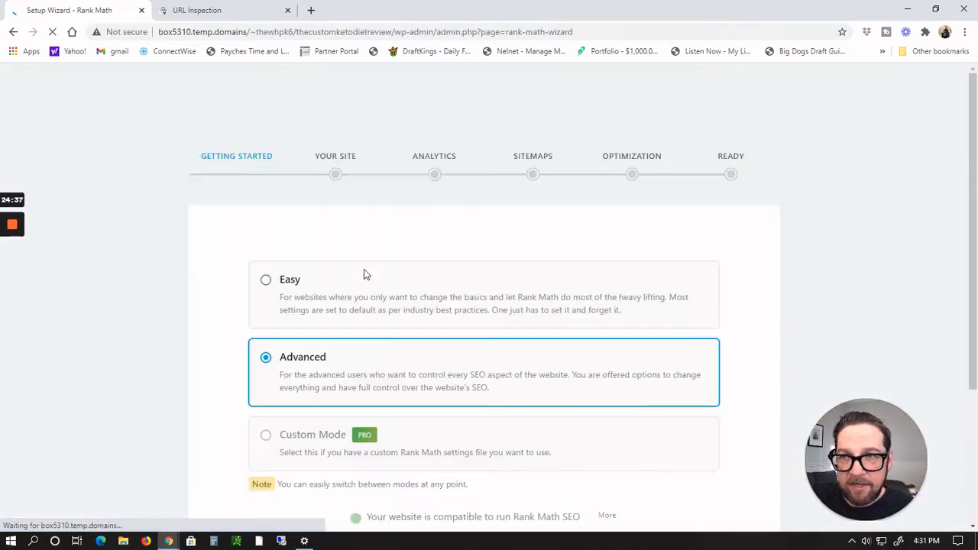
# Step: Start the Rank Math setup wizard in Advanced mode and review the site type options, keeping Personal Blog
pyautogui.scroll(-3, 363, 274)
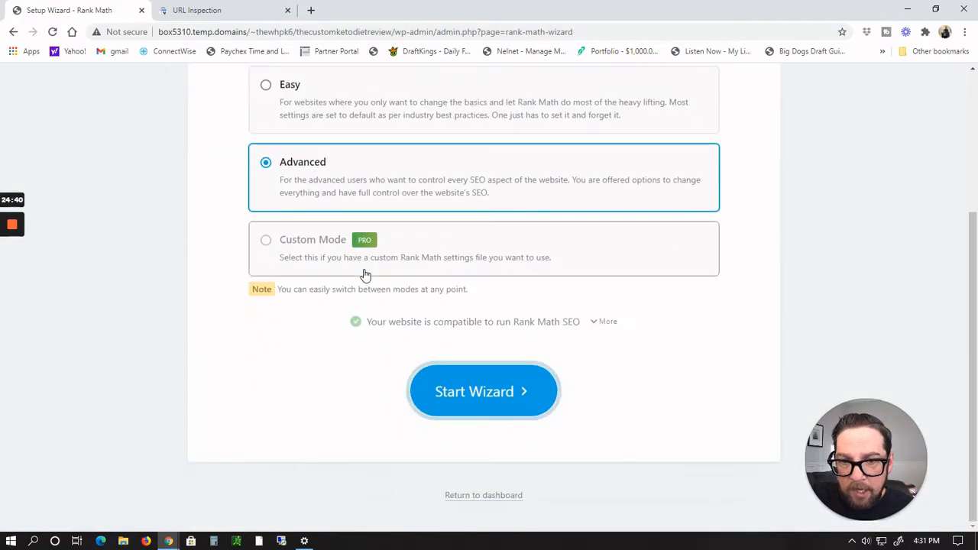
pyautogui.click(495, 392)
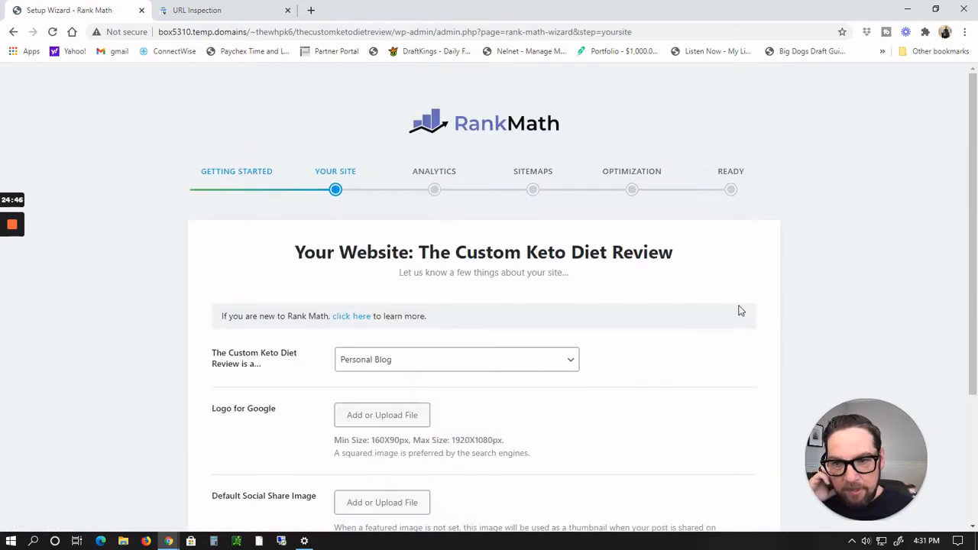
pyautogui.scroll(-2, 733, 333)
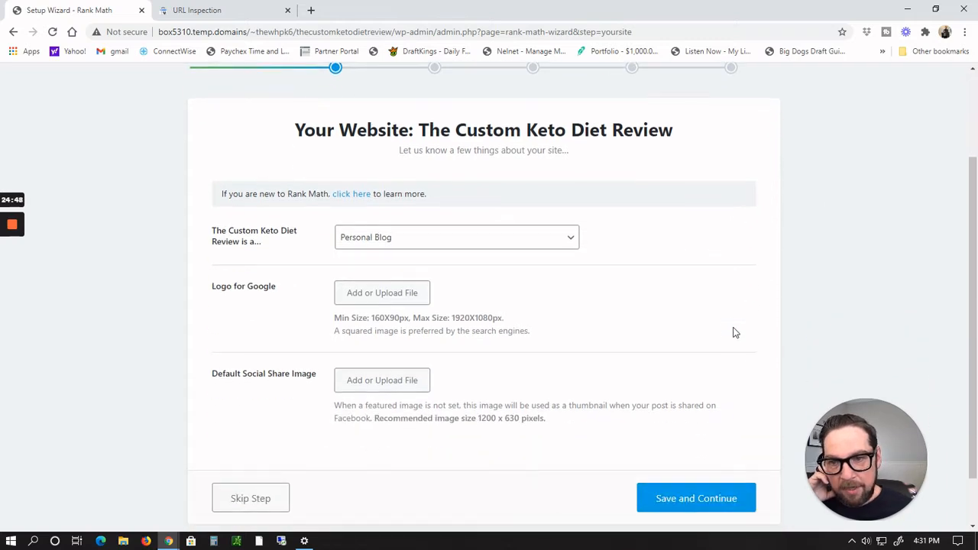
pyautogui.click(570, 242)
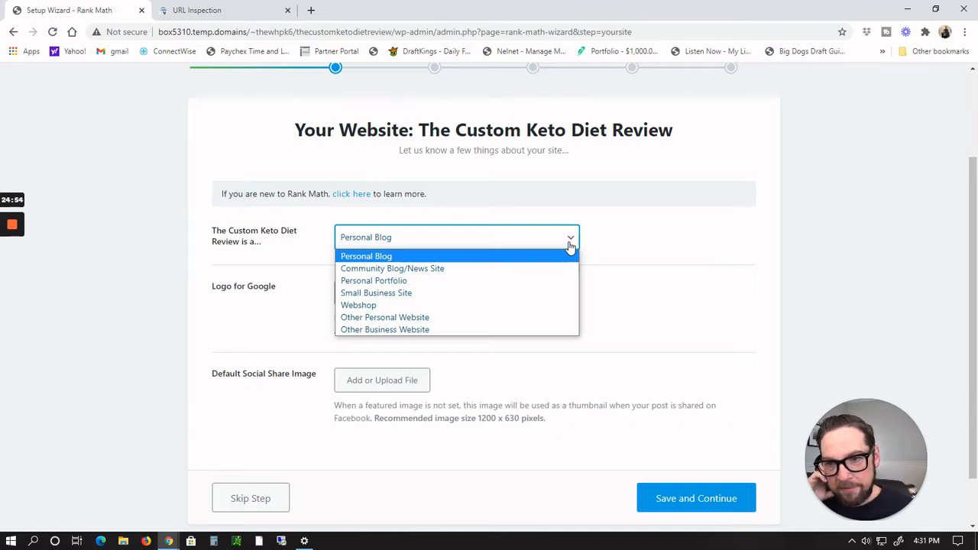
pyautogui.click(570, 244)
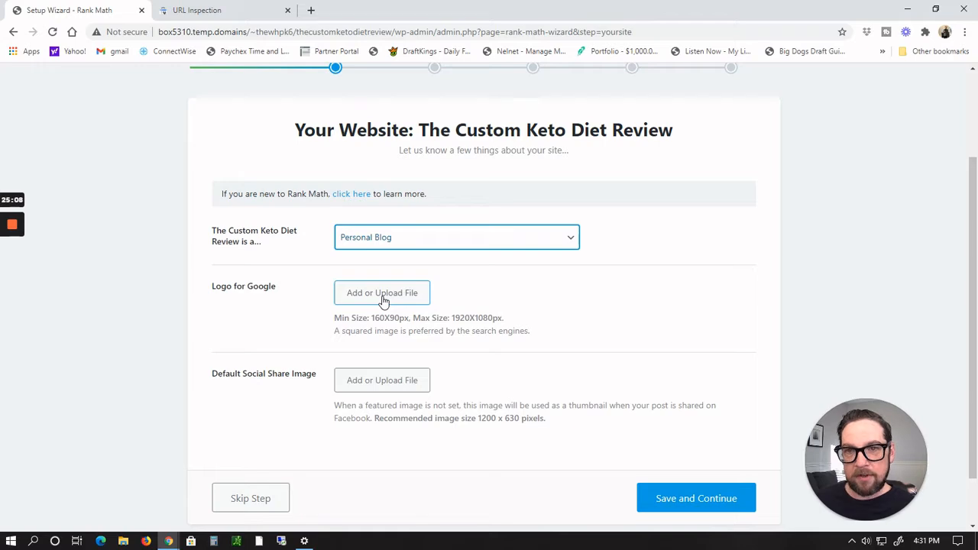
# Step: Open the Custom Keto Diet affiliate Banners page and browse the available banner images
pyautogui.hotkey('alt', 'Tab')
pyautogui.hotkey('alt', 'Tab')
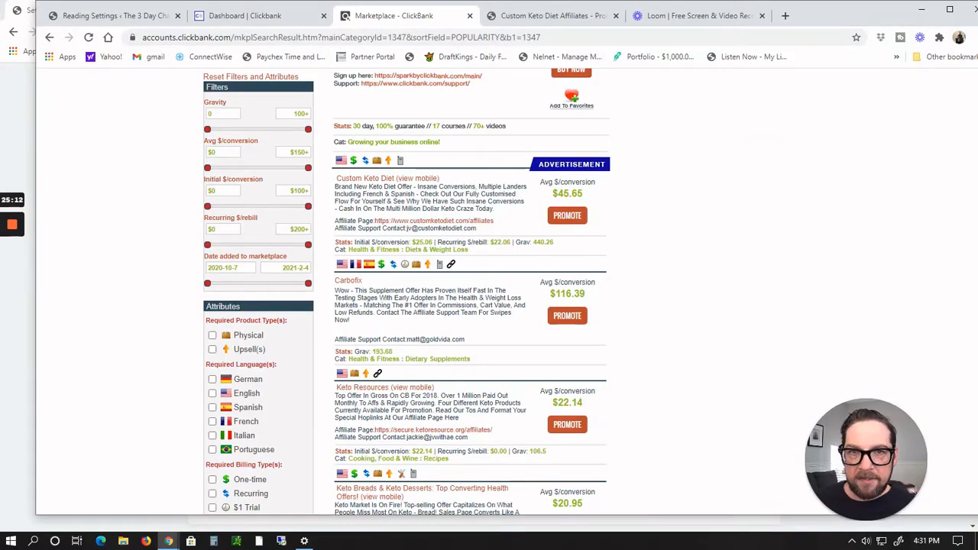
pyautogui.click(527, 17)
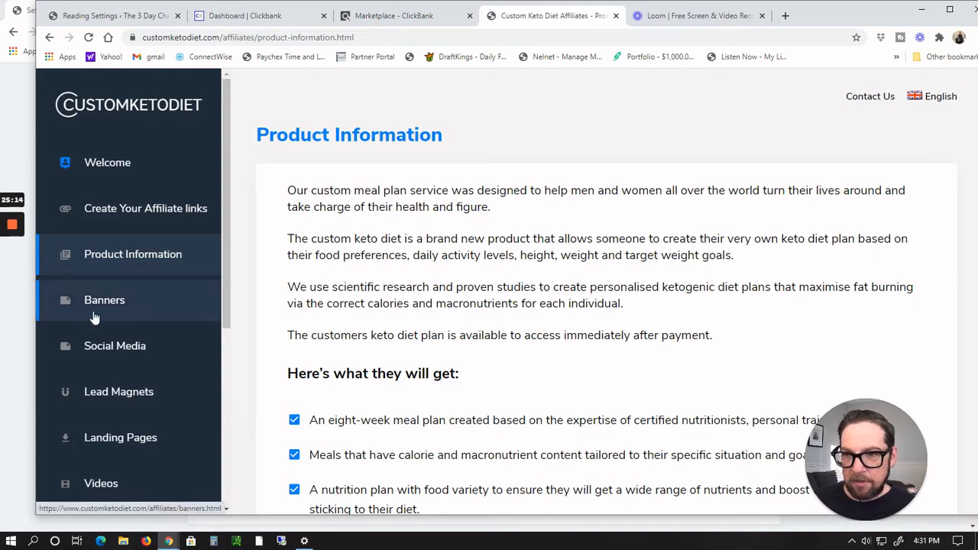
pyautogui.click(93, 316)
pyautogui.scroll(-2, 563, 280)
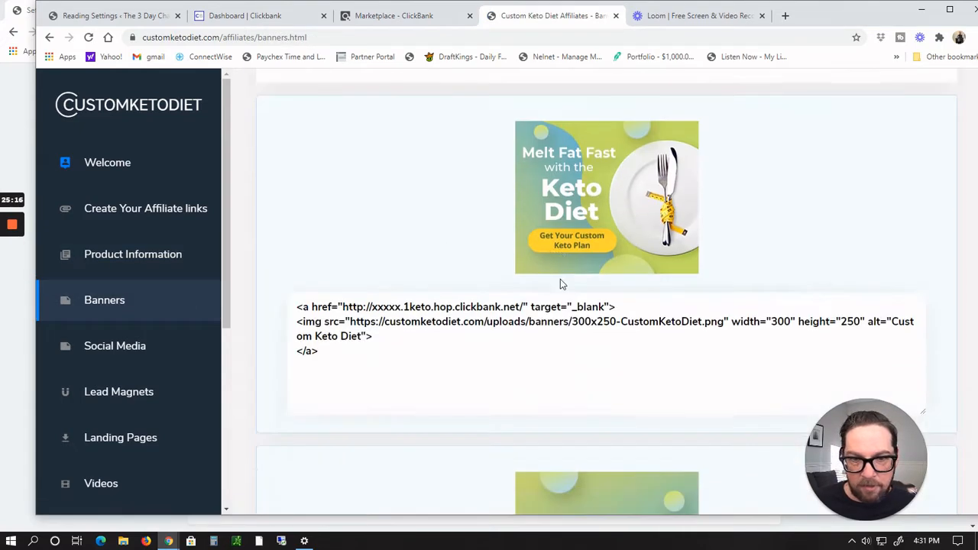
pyautogui.scroll(-8, 560, 283)
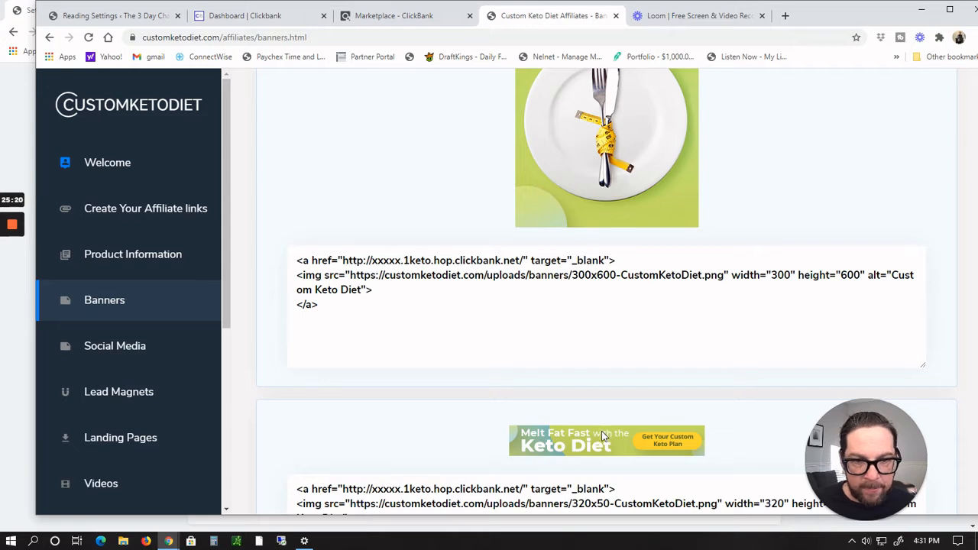
pyautogui.scroll(-2, 603, 447)
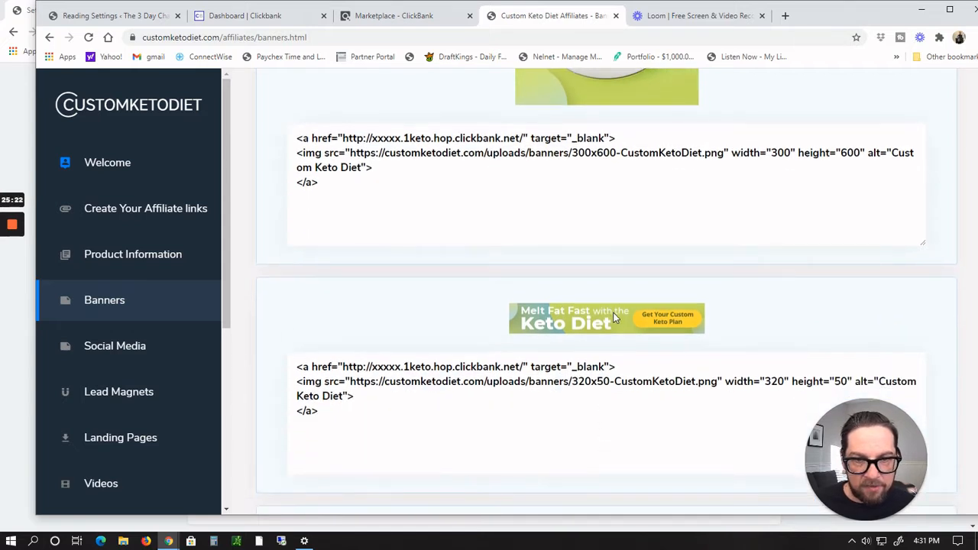
pyautogui.scroll(-1, 619, 318)
pyautogui.hotkey('alt', 'Tab')
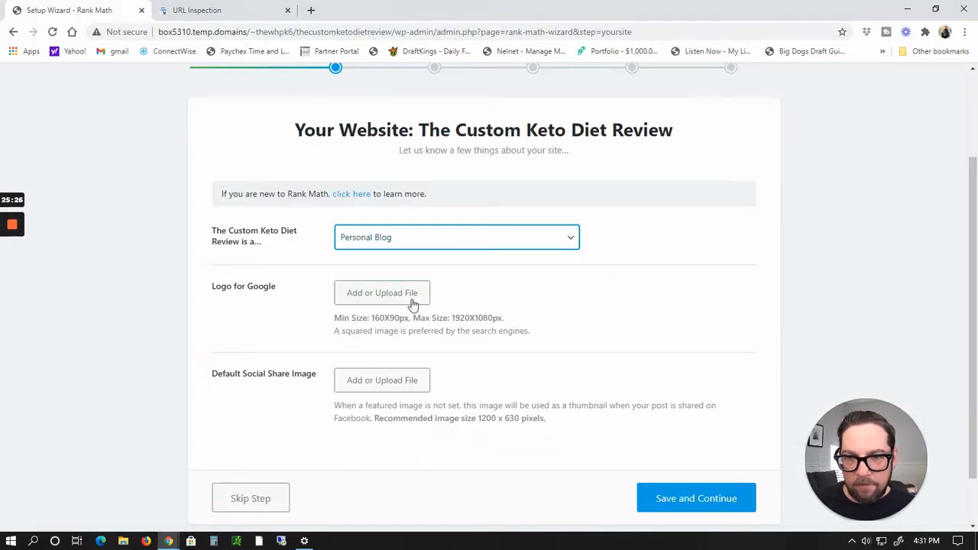
pyautogui.hotkey('alt', 'Tab')
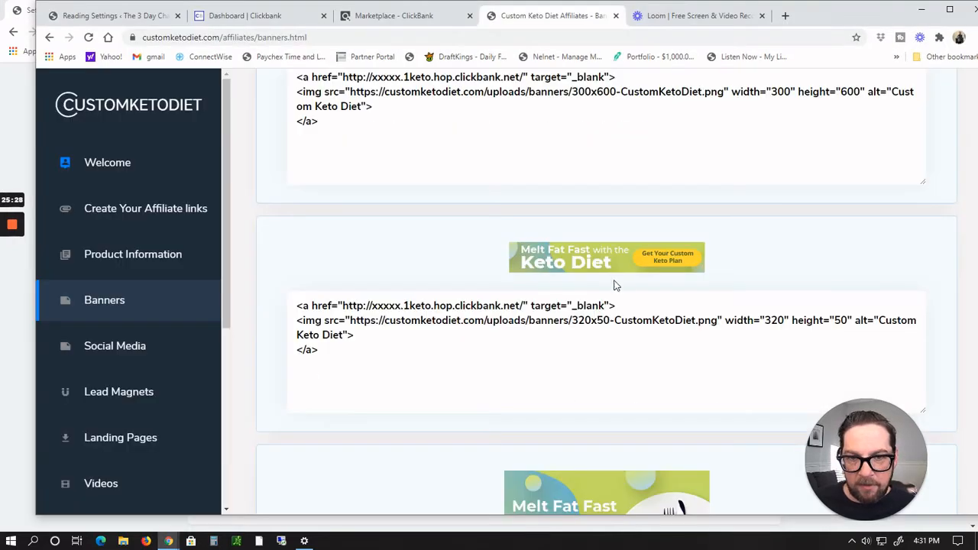
# Step: Open the Snipping Tool and capture the 320x50 Melt Fat Fast Keto Diet banner
pyautogui.click(33, 540)
pyautogui.write('snipp')
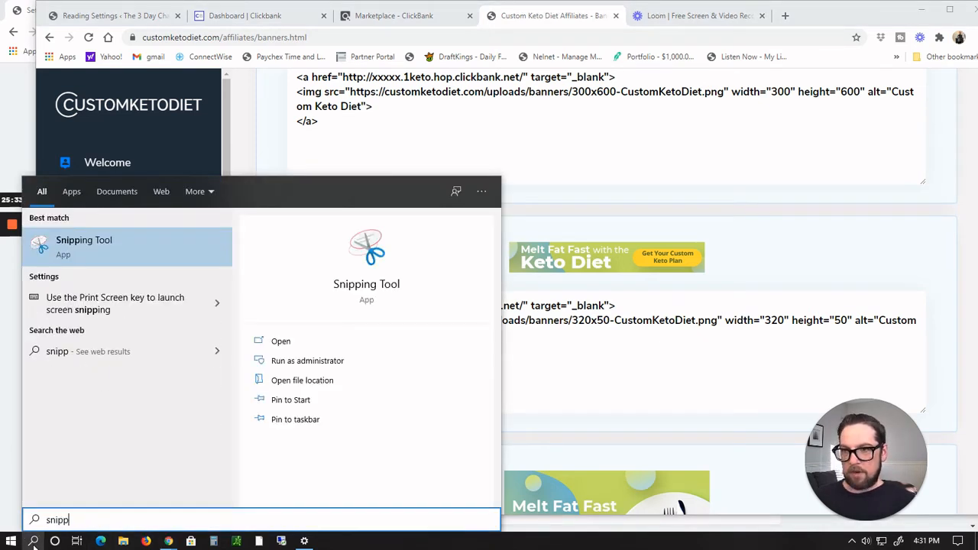
pyautogui.press('Return')
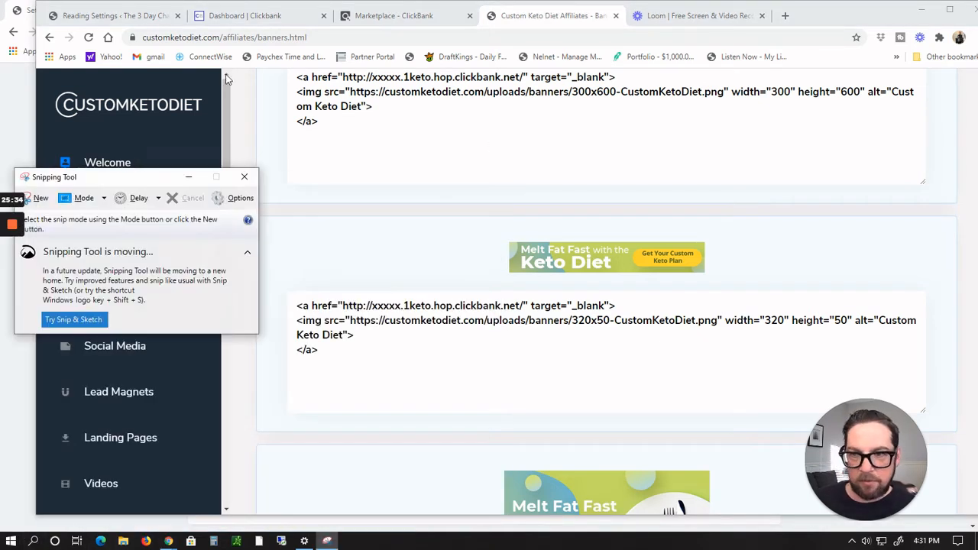
pyautogui.click(38, 197)
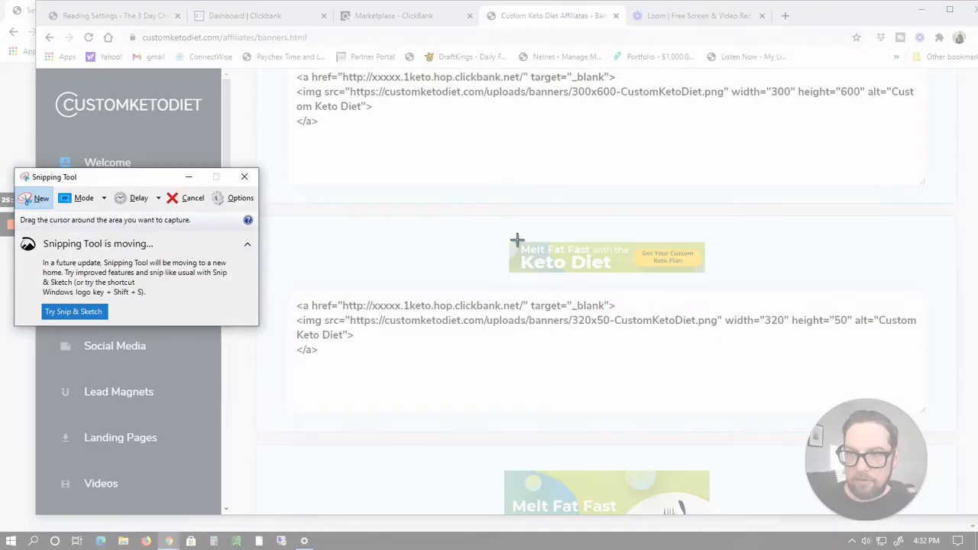
pyautogui.moveTo(509, 240); pyautogui.dragTo(709, 274)
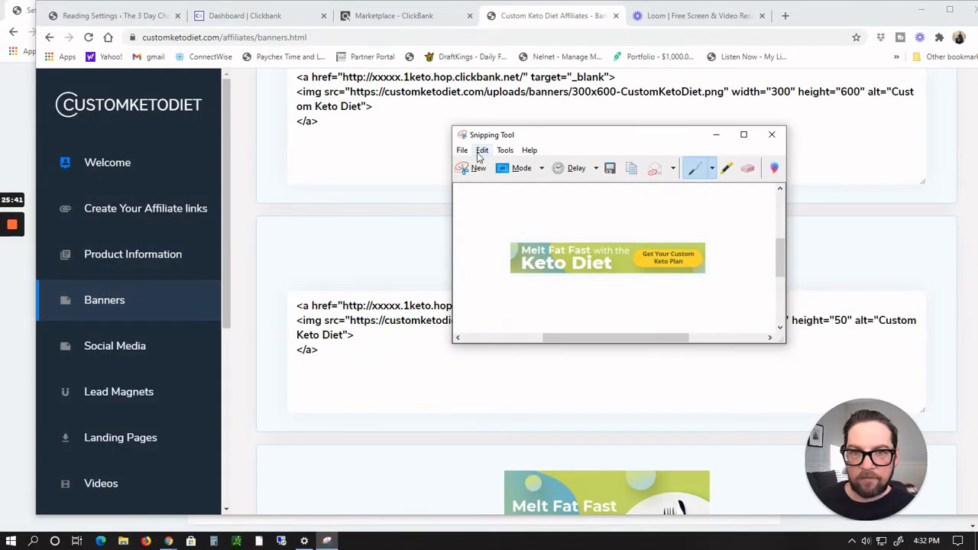
# Step: Save the snip as CustomKetoBanner in JPEG format in the Pictures folder
pyautogui.click(462, 150)
pyautogui.click(481, 181)
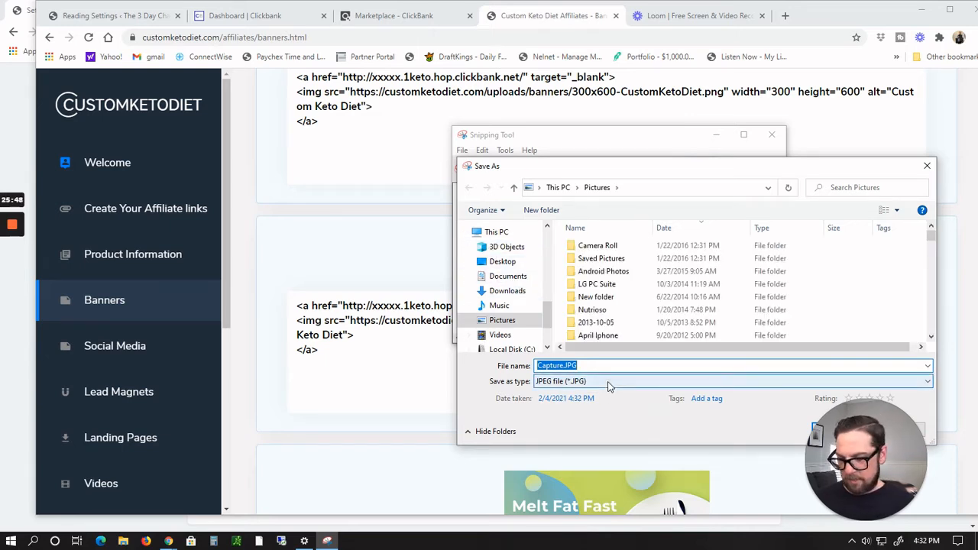
pyautogui.write('CustomKetoBanner')
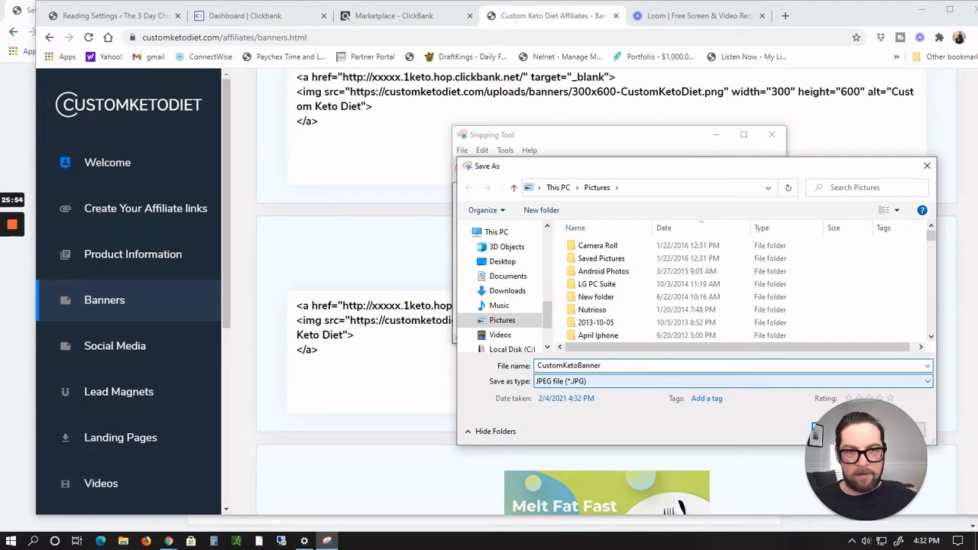
pyautogui.moveTo(711, 177); pyautogui.dragTo(614, 152)
pyautogui.click(736, 407)
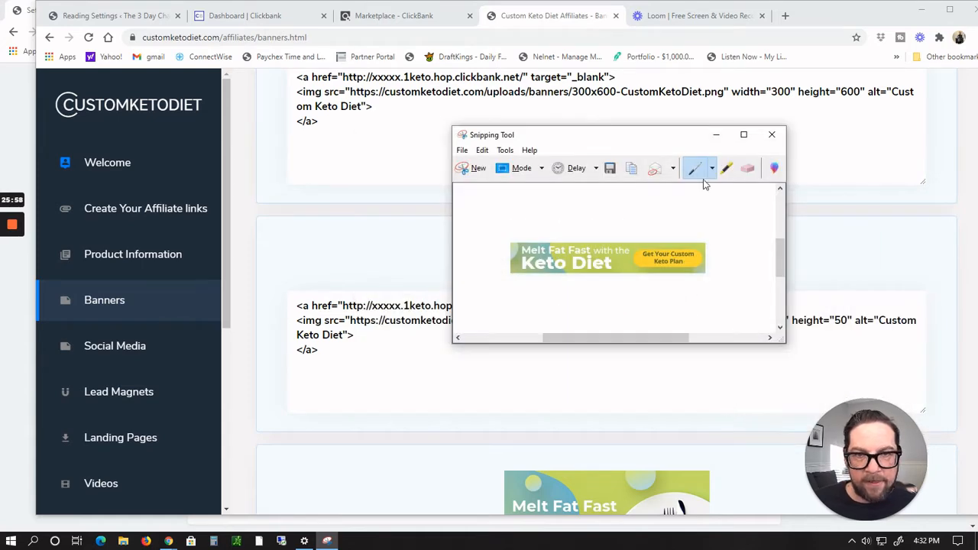
# Step: Return to the Rank Math wizard and upload the CustomKetoBanner image from the Pictures folder as the Logo for Google
pyautogui.click(302, 141)
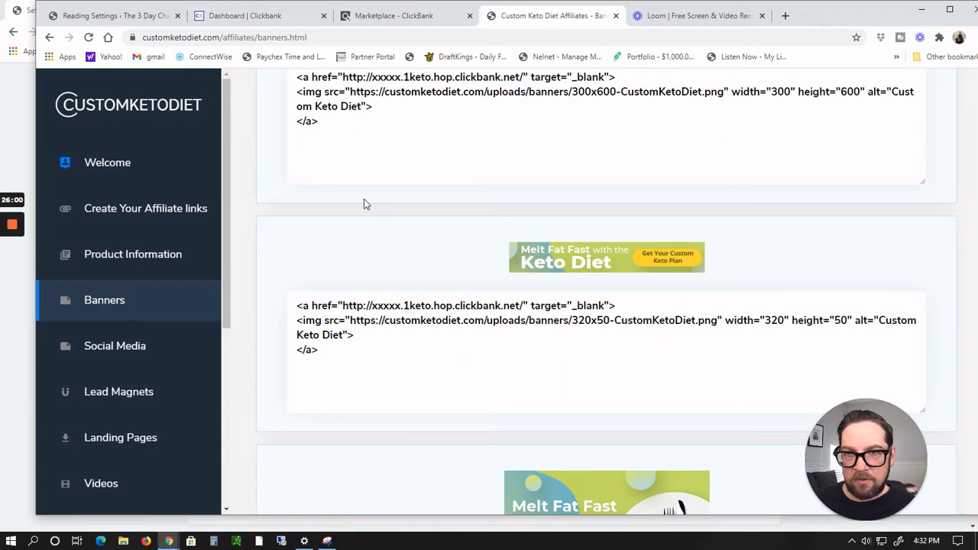
pyautogui.hotkey('alt', 'Tab')
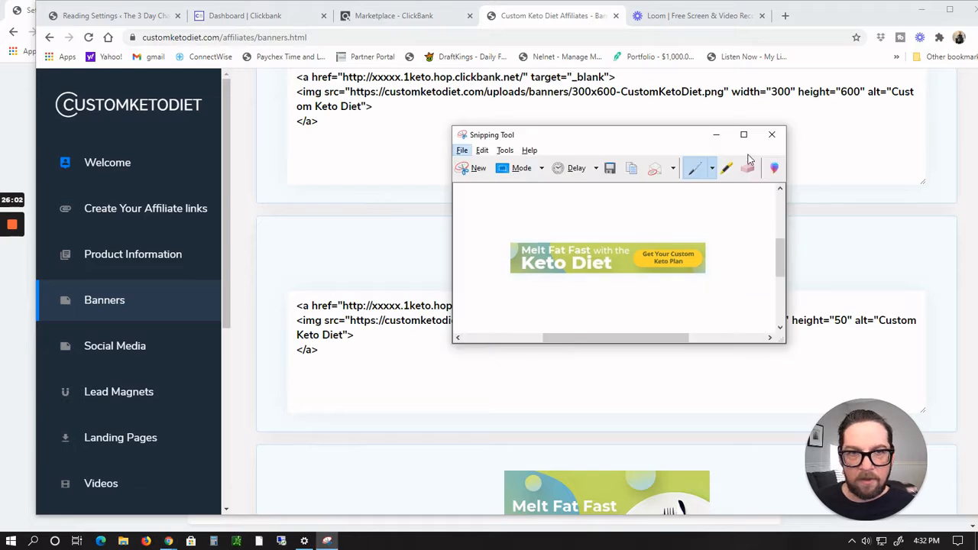
pyautogui.click(718, 137)
pyautogui.hotkey('alt', 'Tab')
pyautogui.press('Tab')
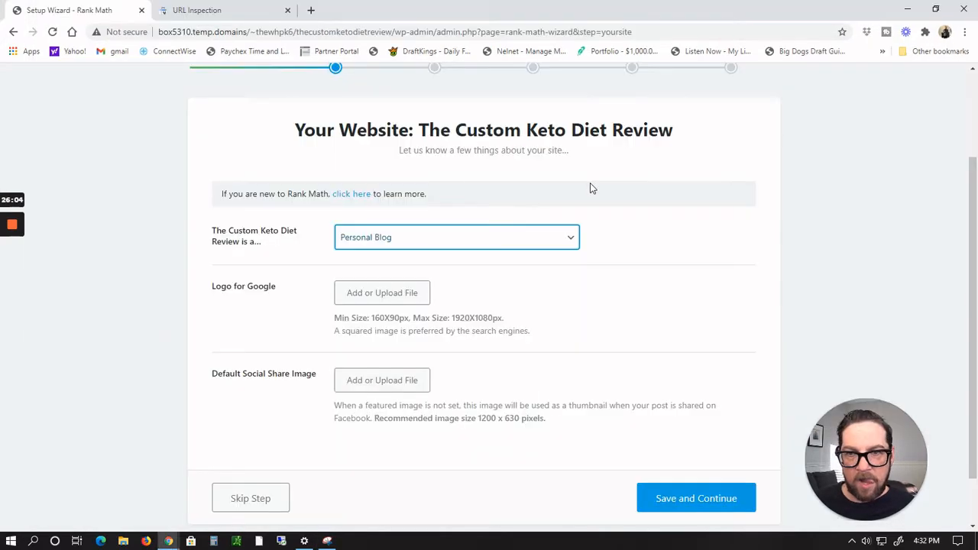
pyautogui.click(385, 294)
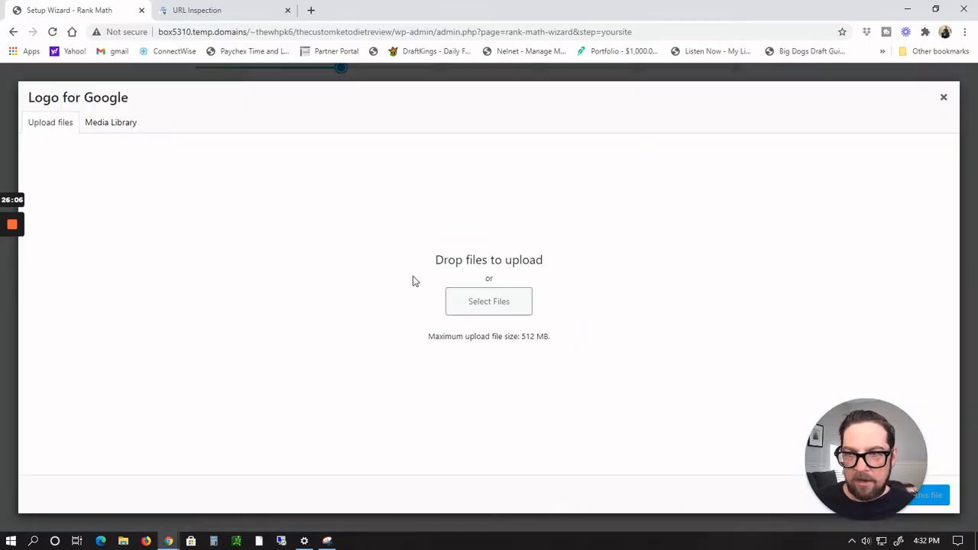
pyautogui.click(506, 306)
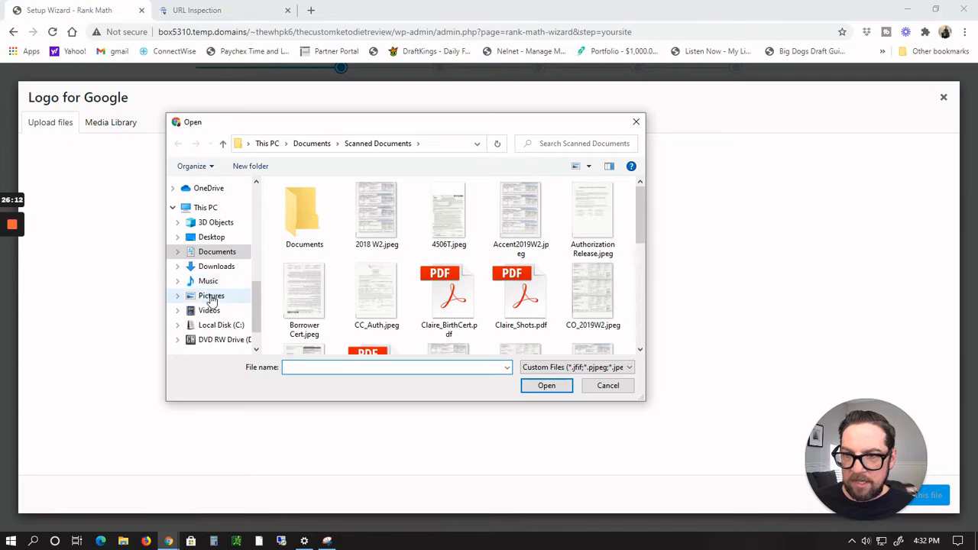
pyautogui.click(212, 297)
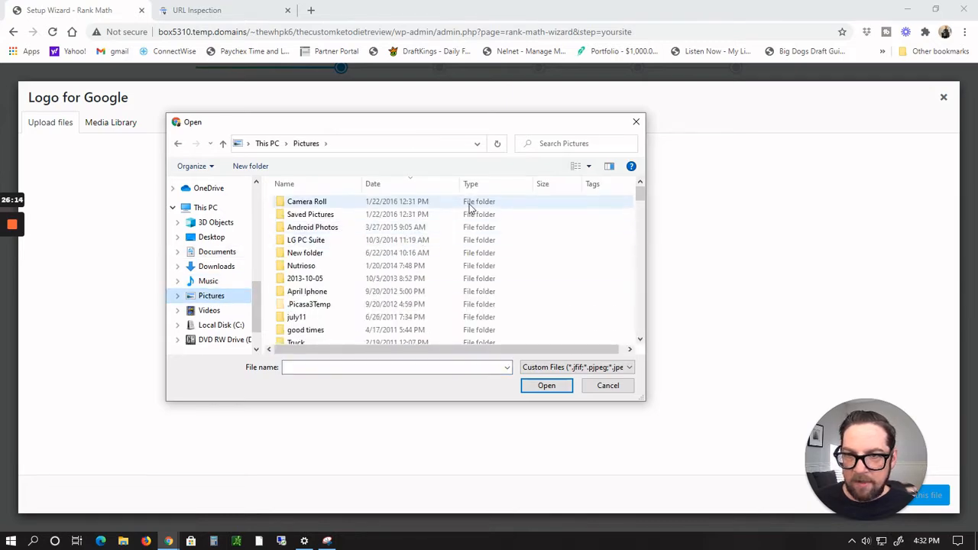
pyautogui.scroll(-10, 573, 287)
pyautogui.scroll(10, 574, 296)
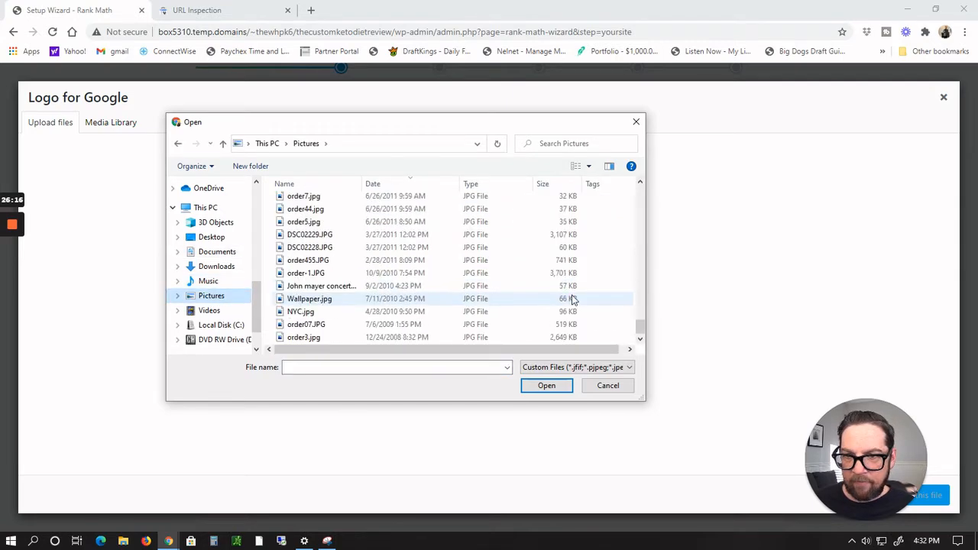
pyautogui.scroll(3, 574, 300)
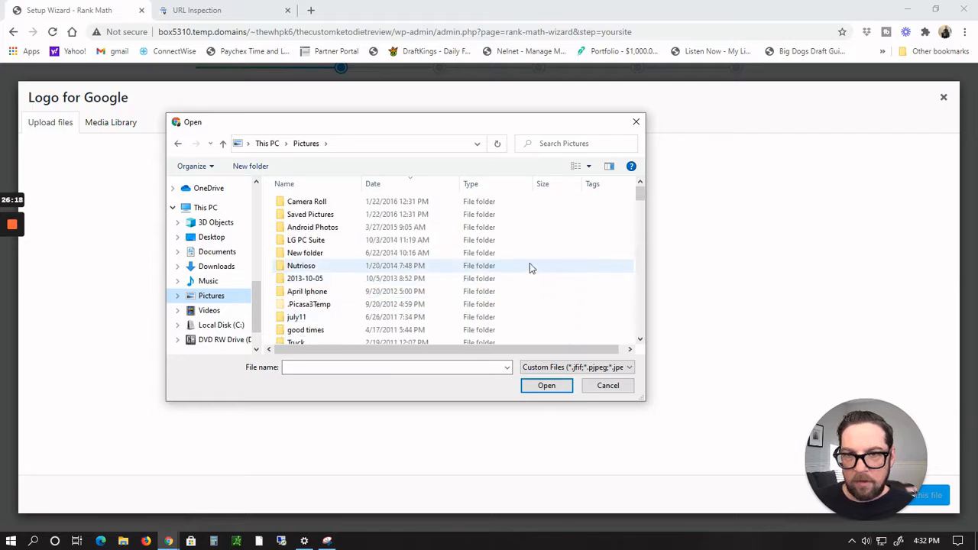
pyautogui.click(373, 184)
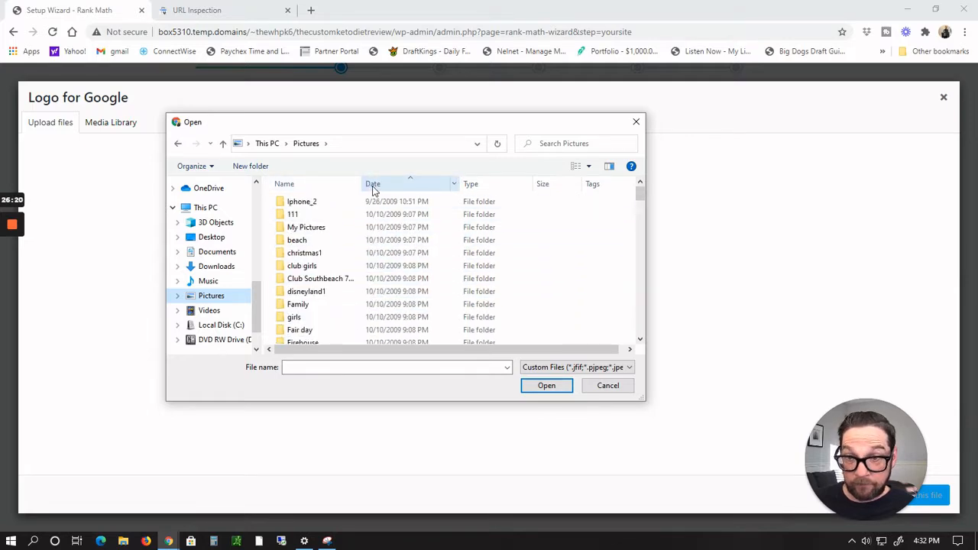
pyautogui.click(373, 184)
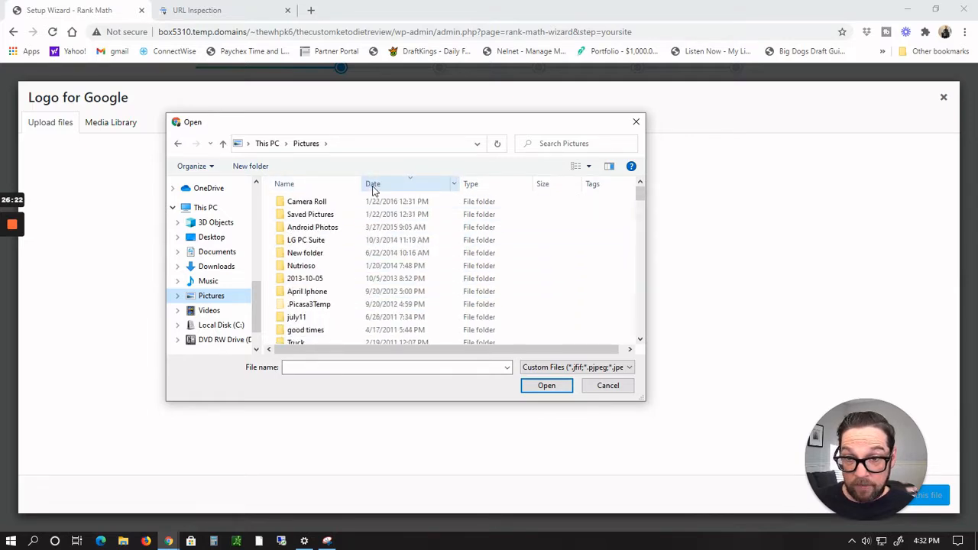
pyautogui.scroll(-5, 624, 229)
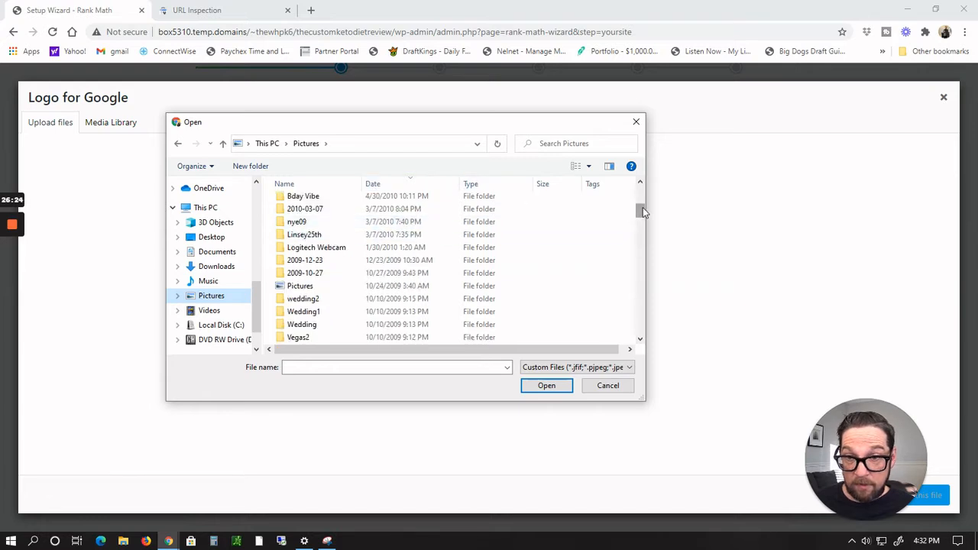
pyautogui.moveTo(643, 212); pyautogui.dragTo(635, 259)
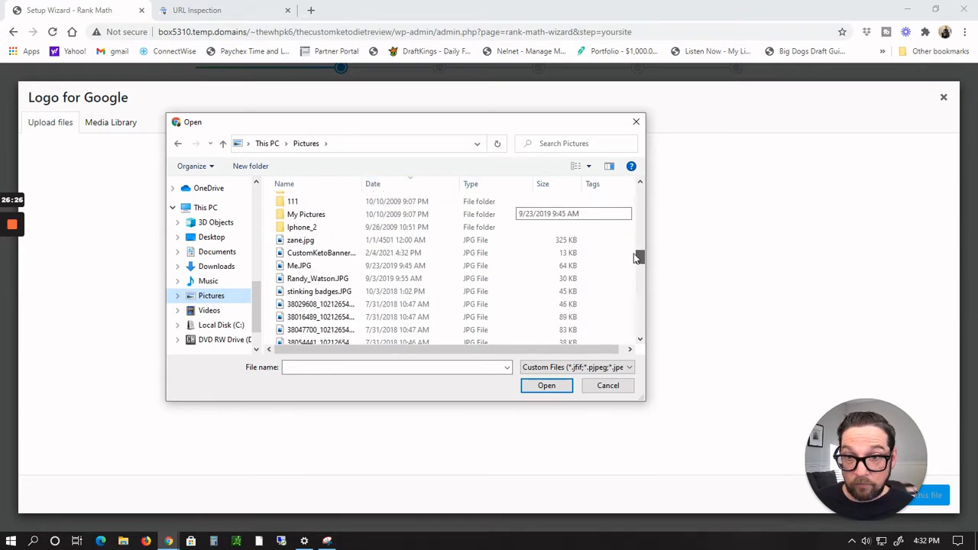
pyautogui.click(324, 253)
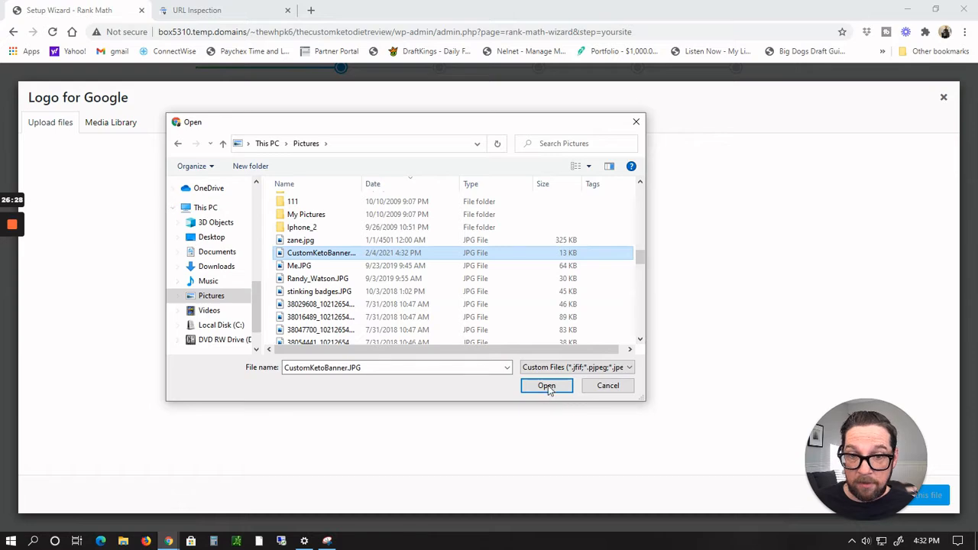
pyautogui.click(546, 386)
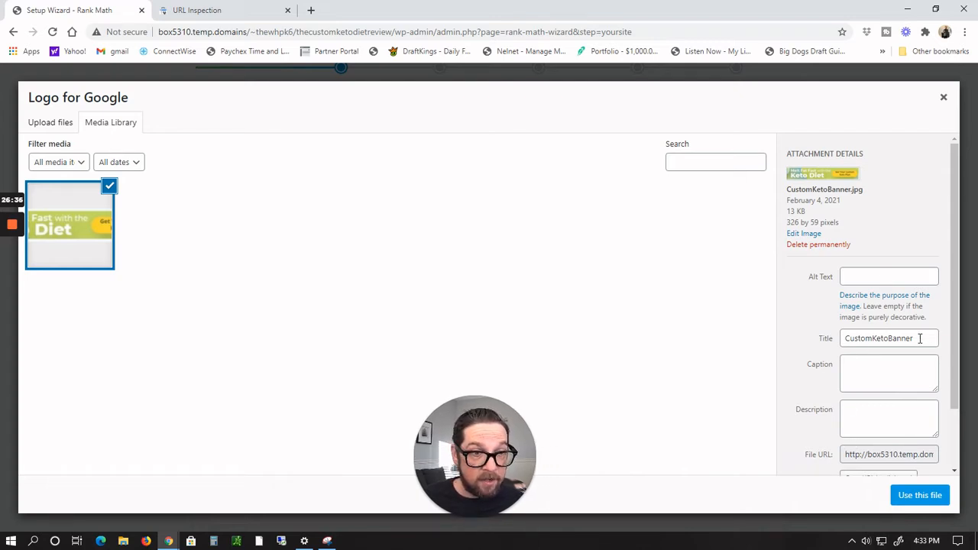
# Step: Set the logo image's alt text to CustomKetoBanner, use it as the Logo for Google, and save the site step
pyautogui.moveTo(920, 339); pyautogui.dragTo(783, 339)
pyautogui.hotkey('ctrl', 'c')
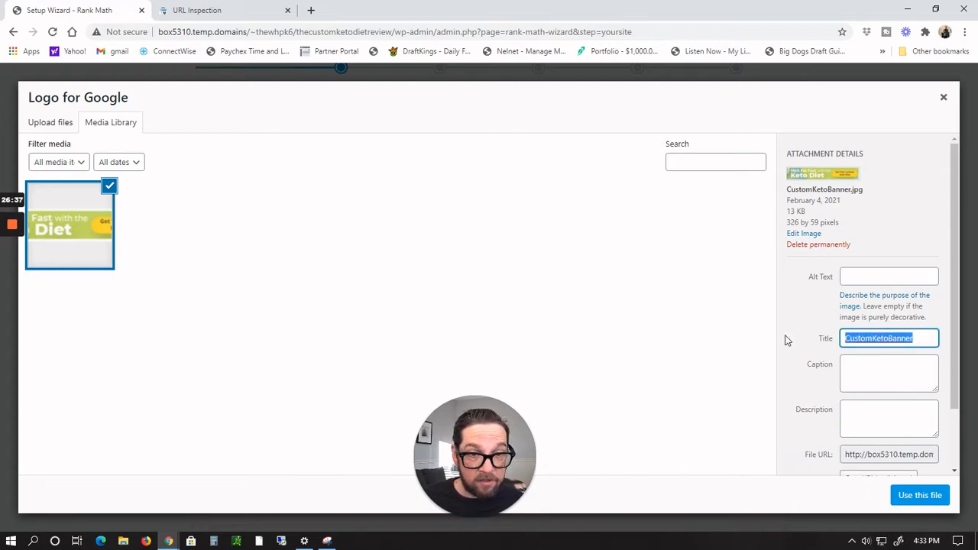
pyautogui.click(869, 275)
pyautogui.hotkey('ctrl', 'v')
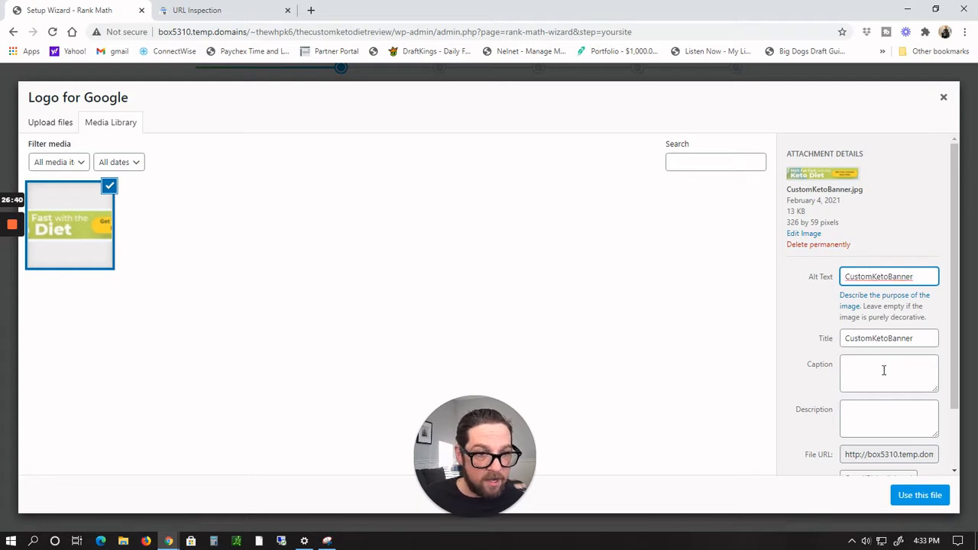
pyautogui.moveTo(954, 374); pyautogui.dragTo(943, 465)
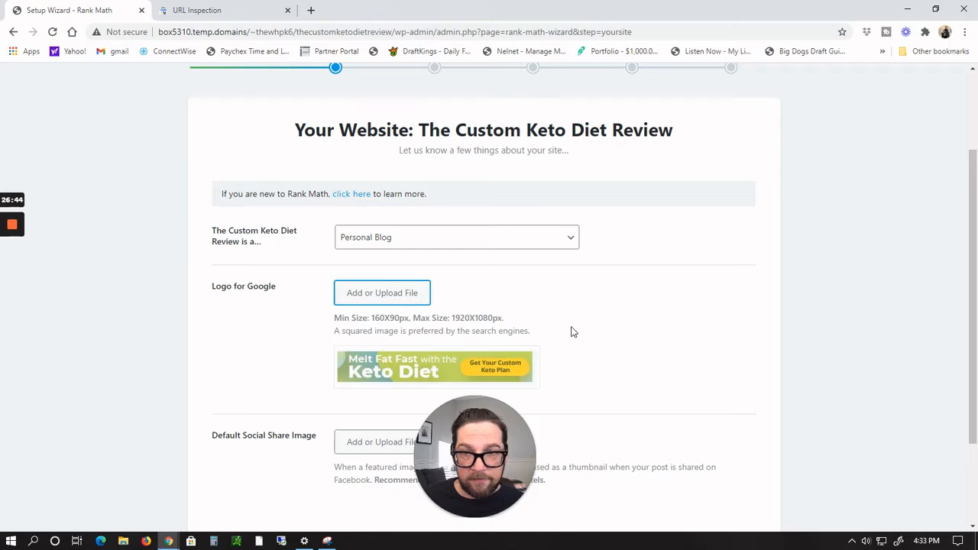
pyautogui.scroll(-2, 619, 306)
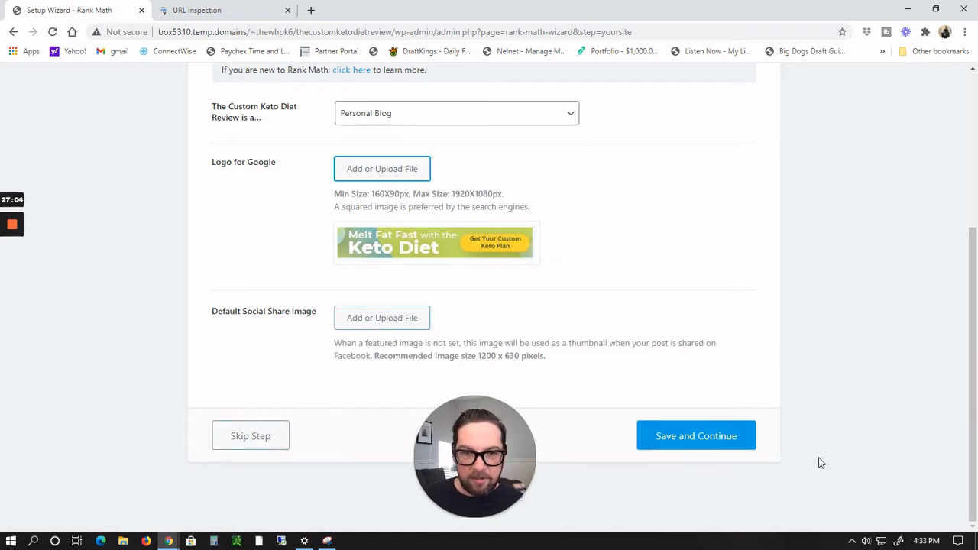
pyautogui.click(718, 437)
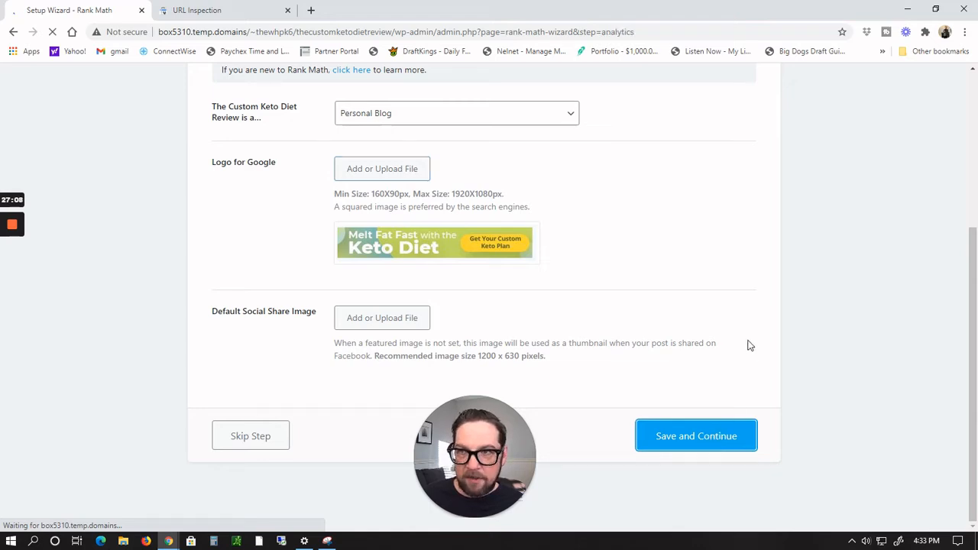
# Step: Connect Google Services by choosing the Google account and allowing Rank Math SEO access
pyautogui.scroll(-3, 748, 343)
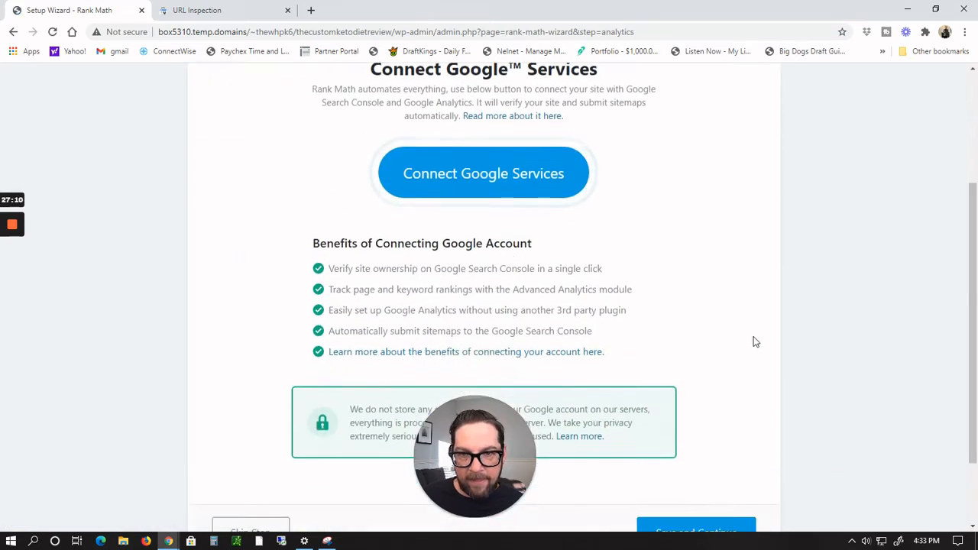
pyautogui.scroll(-2, 752, 341)
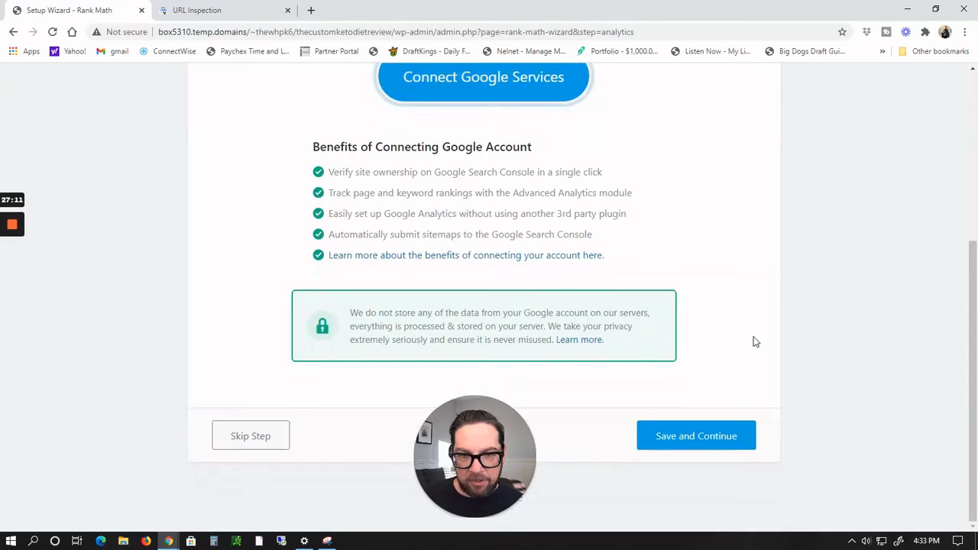
pyautogui.click(463, 84)
pyautogui.scroll(4, 563, 179)
pyautogui.scroll(-2, 517, 257)
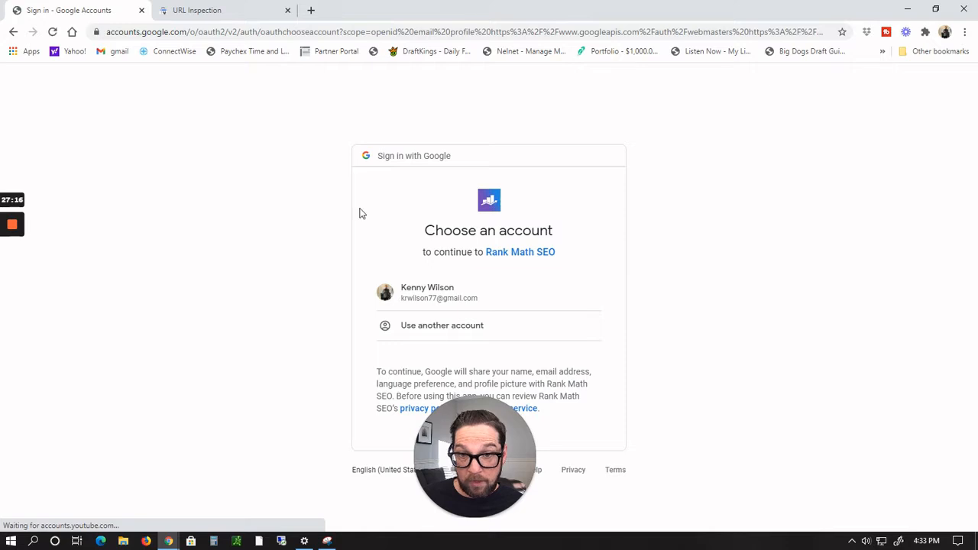
pyautogui.click(446, 298)
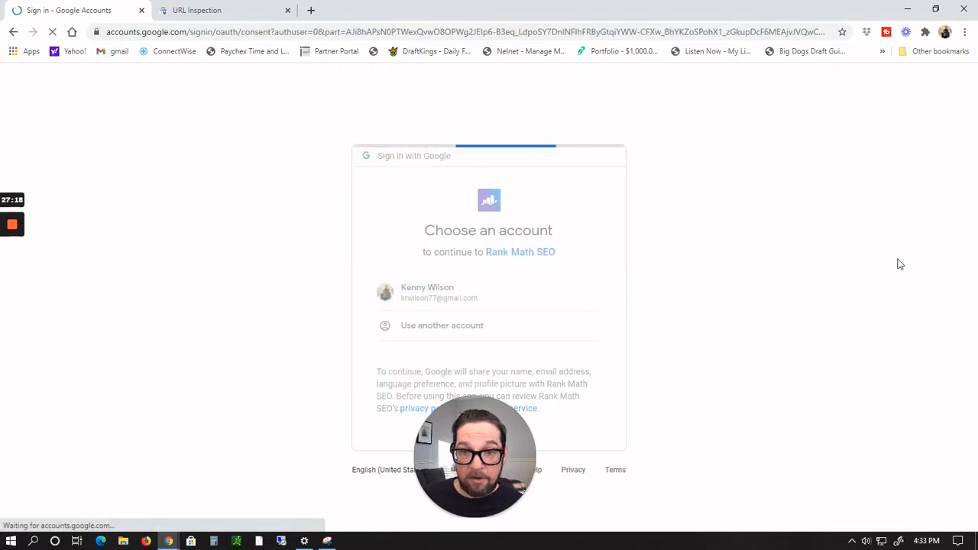
pyautogui.scroll(-2, 763, 321)
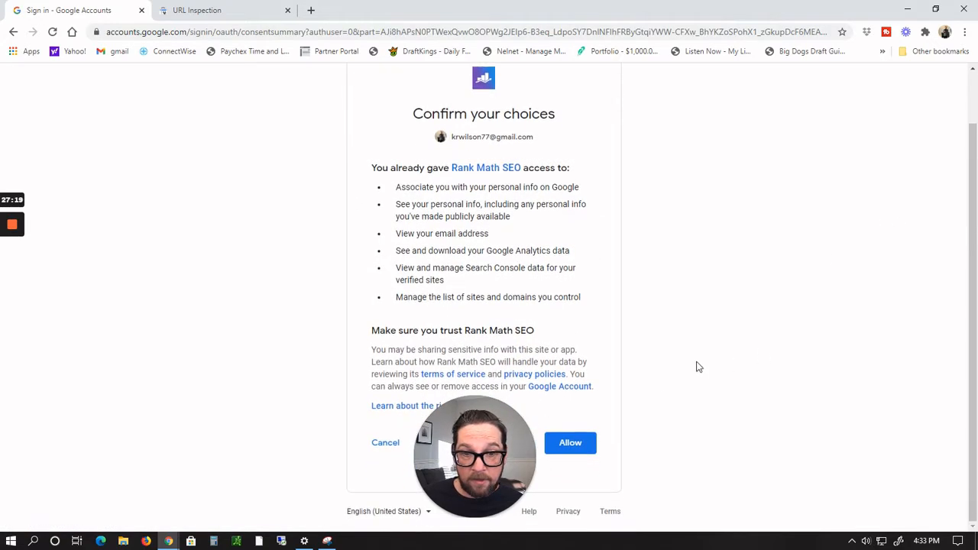
pyautogui.click(579, 451)
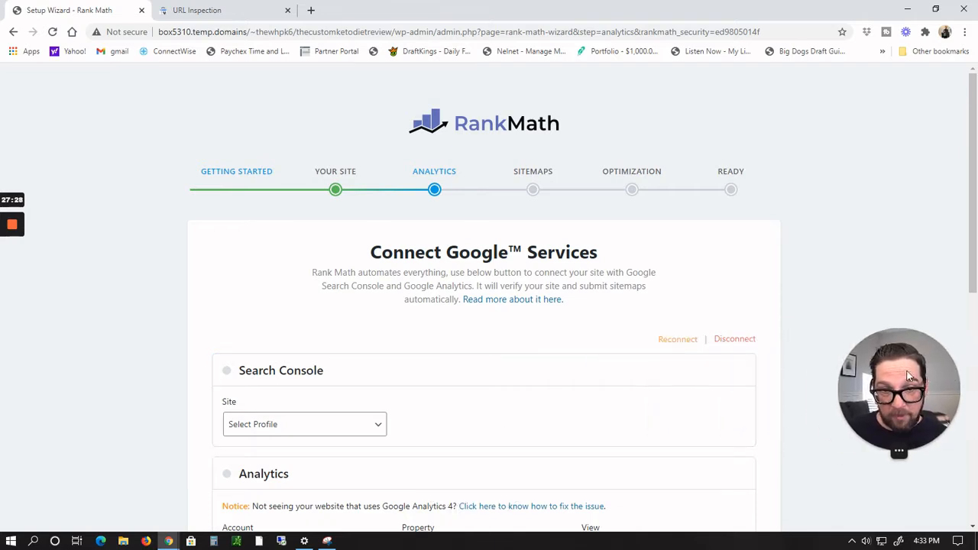
# Step: Select the site's temp domain URL as the Search Console profile
pyautogui.scroll(-2, 611, 405)
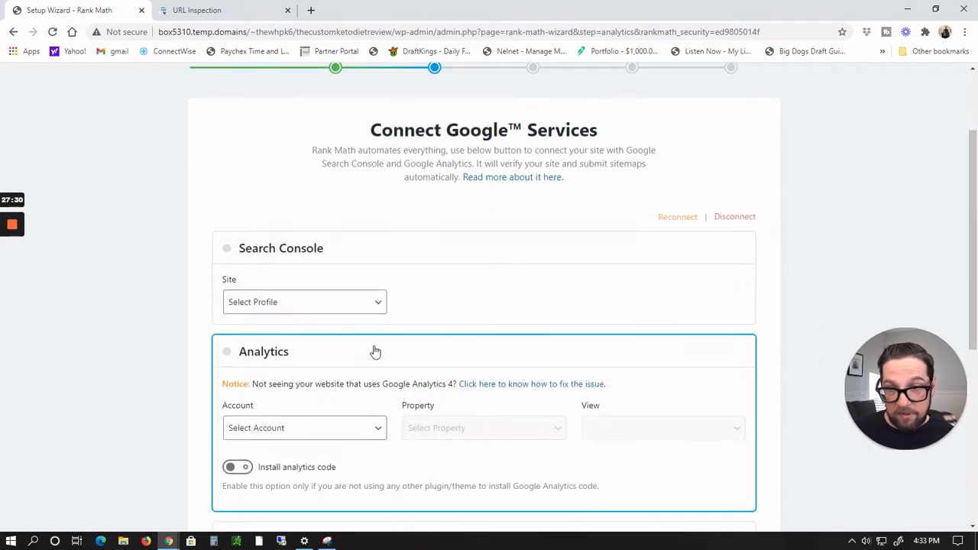
pyautogui.click(380, 301)
pyautogui.click(380, 301)
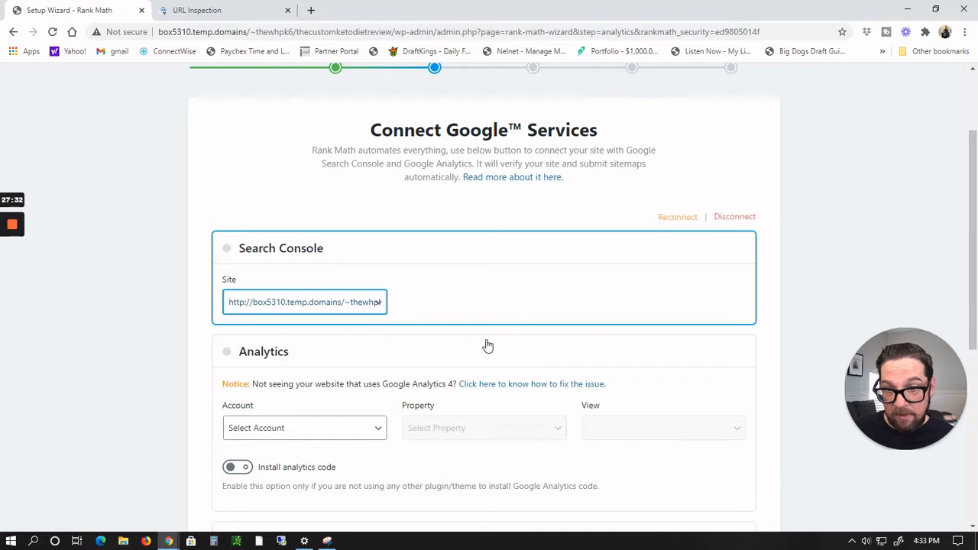
# Step: Choose the Google Analytics account, open the Property list, and turn on Install analytics code
pyautogui.scroll(-1, 494, 347)
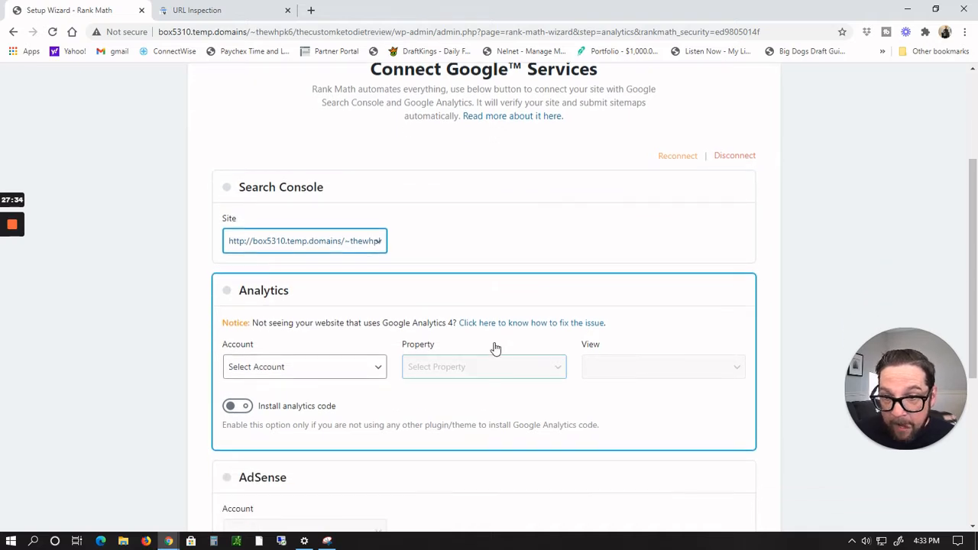
pyautogui.scroll(-2, 494, 345)
pyautogui.click(375, 246)
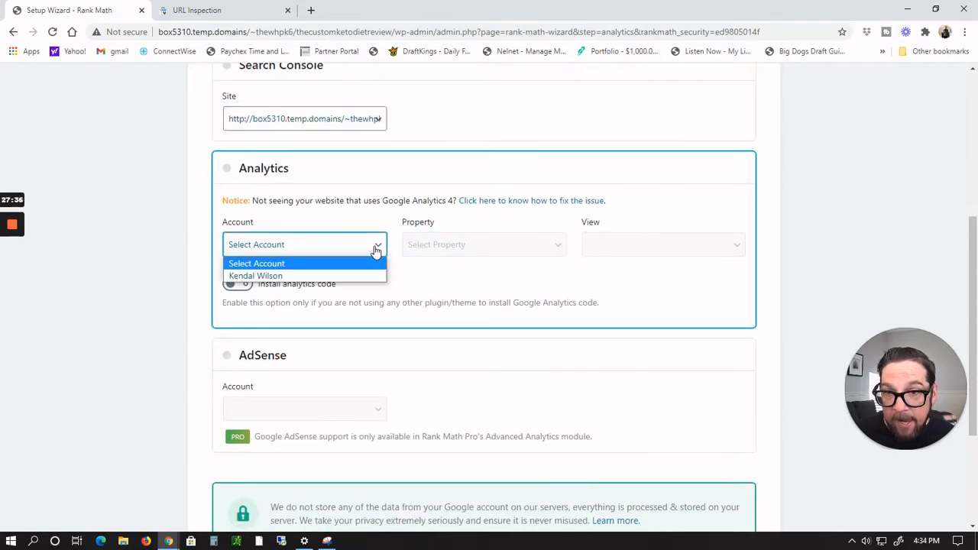
pyautogui.click(324, 276)
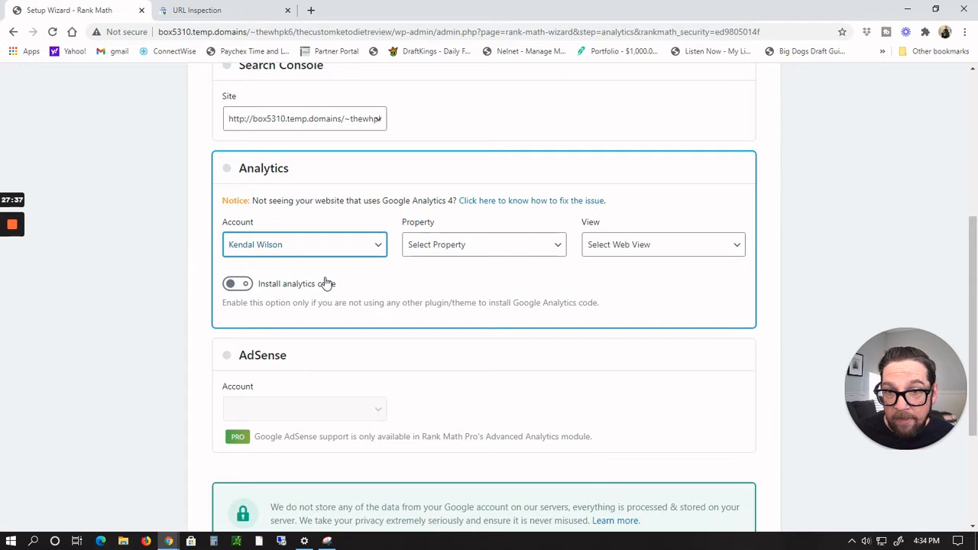
pyautogui.click(562, 245)
pyautogui.click(562, 244)
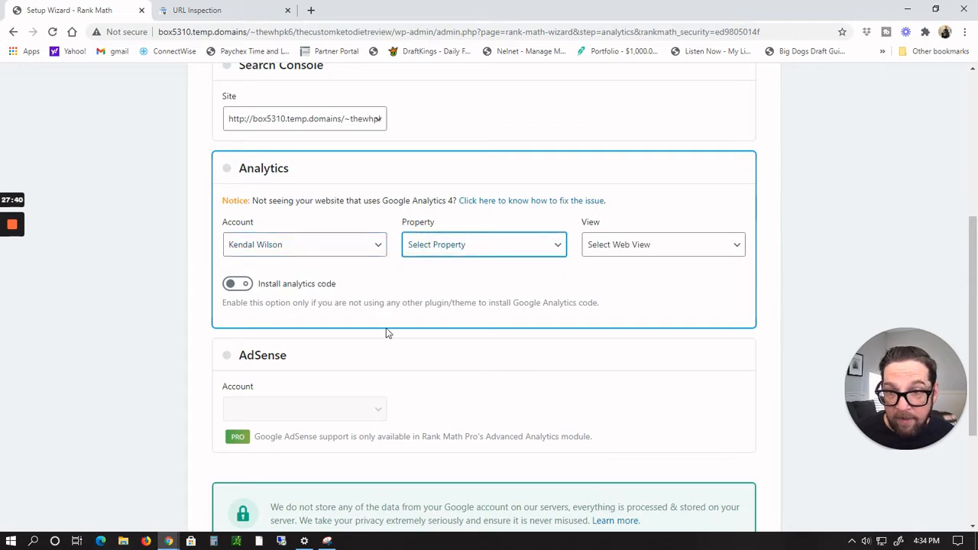
pyautogui.click(236, 285)
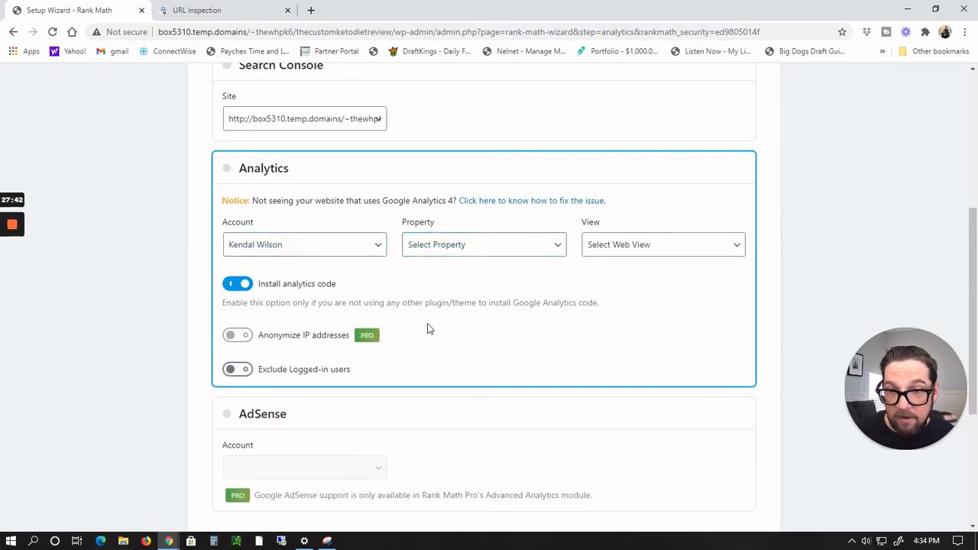
pyautogui.scroll(-2, 496, 328)
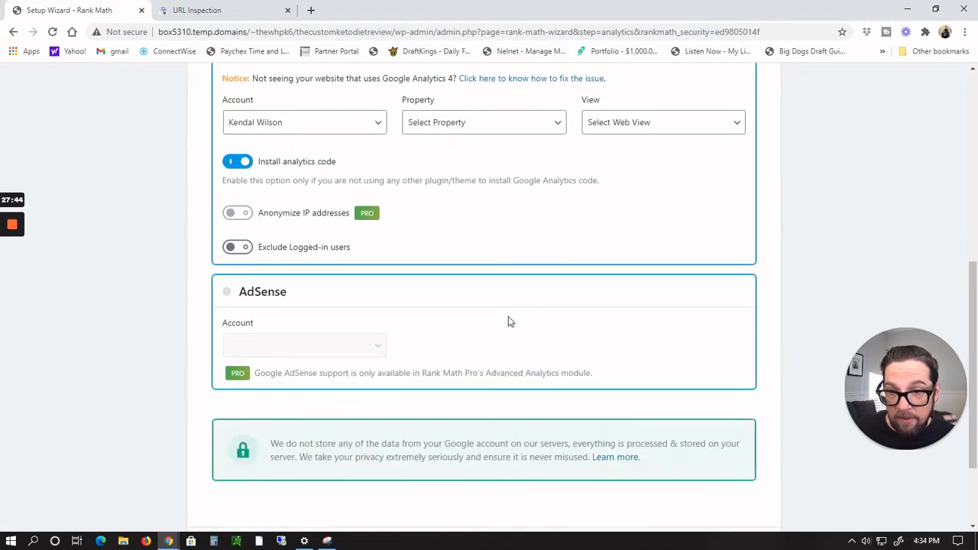
pyautogui.scroll(3, 395, 326)
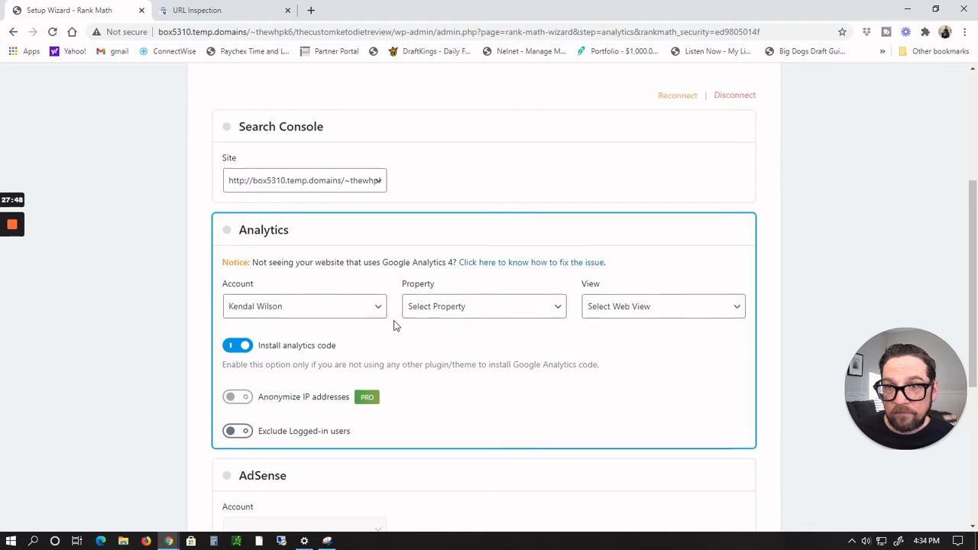
pyautogui.scroll(4, 389, 336)
pyautogui.scroll(-2, 375, 347)
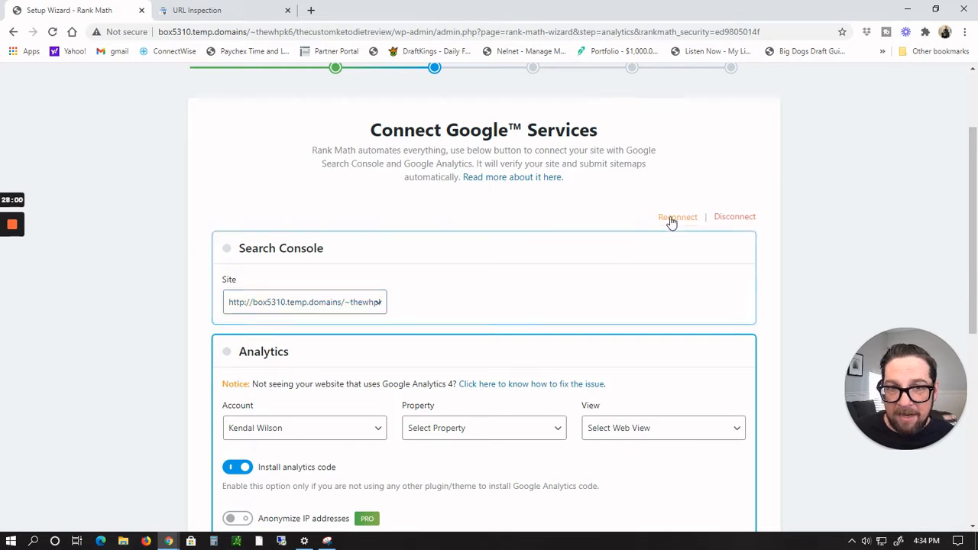
# Step: Move past the Analytics step of the Rank Math setup wizard to the Sitemaps step
pyautogui.moveTo(975, 200); pyautogui.dragTo(974, 385)
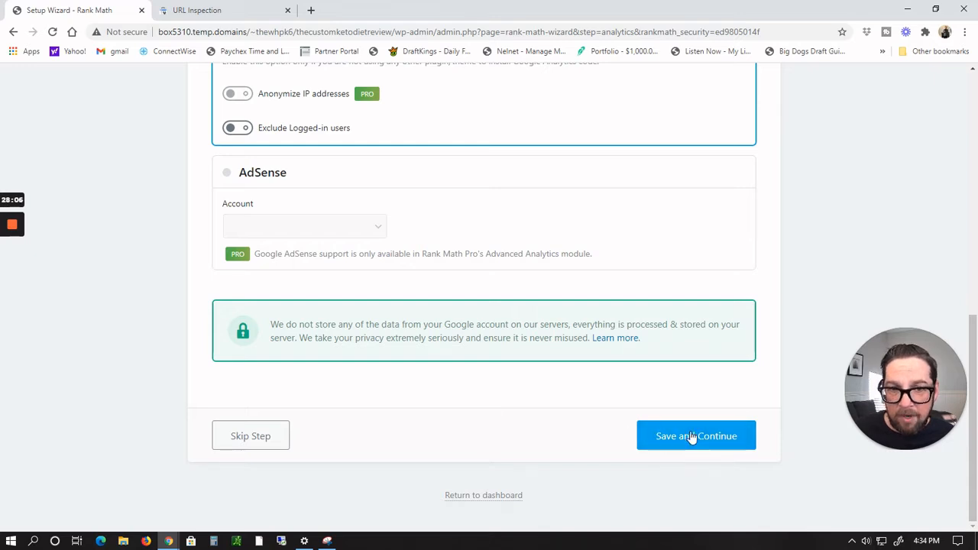
pyautogui.click(229, 447)
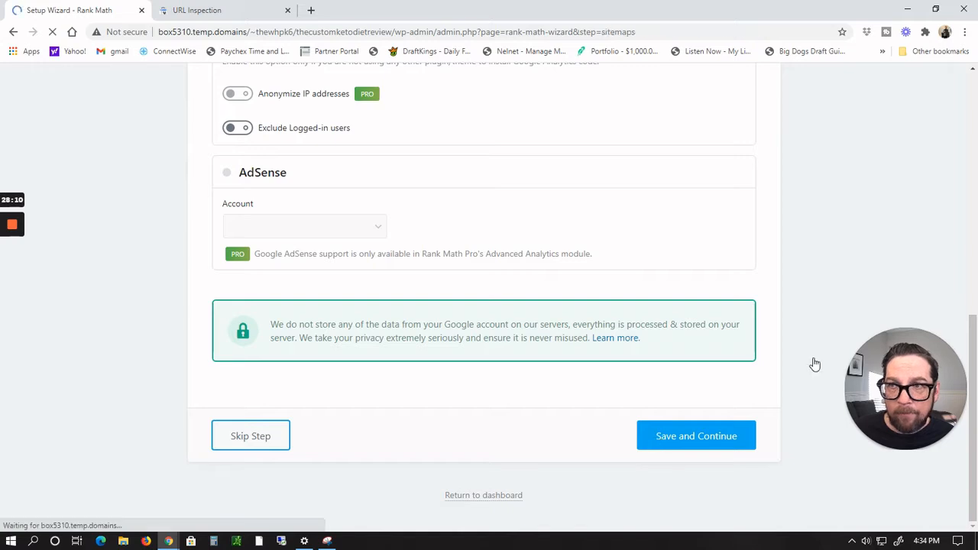
# Step: Save the Sitemaps step with sitemaps, images, posts, pages and categories included
pyautogui.scroll(-3, 823, 353)
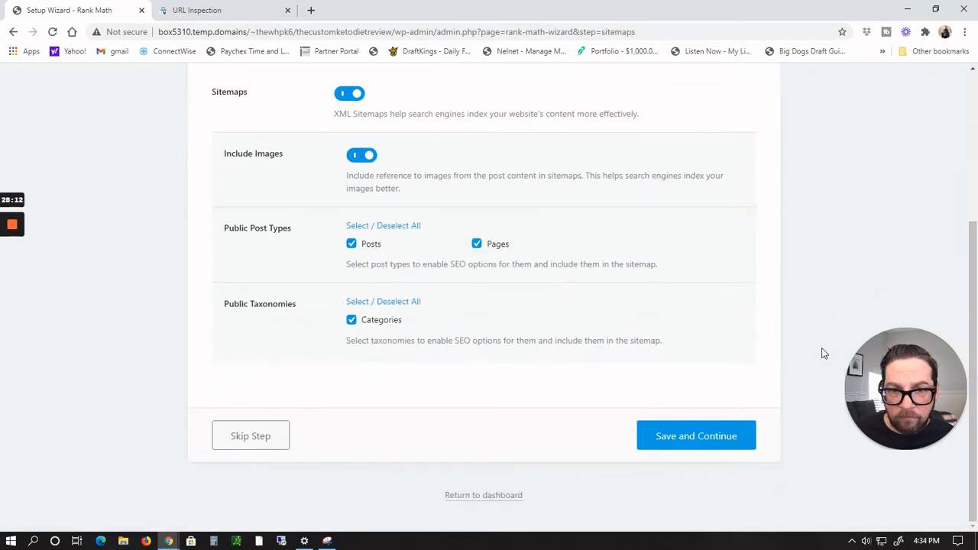
pyautogui.click(704, 444)
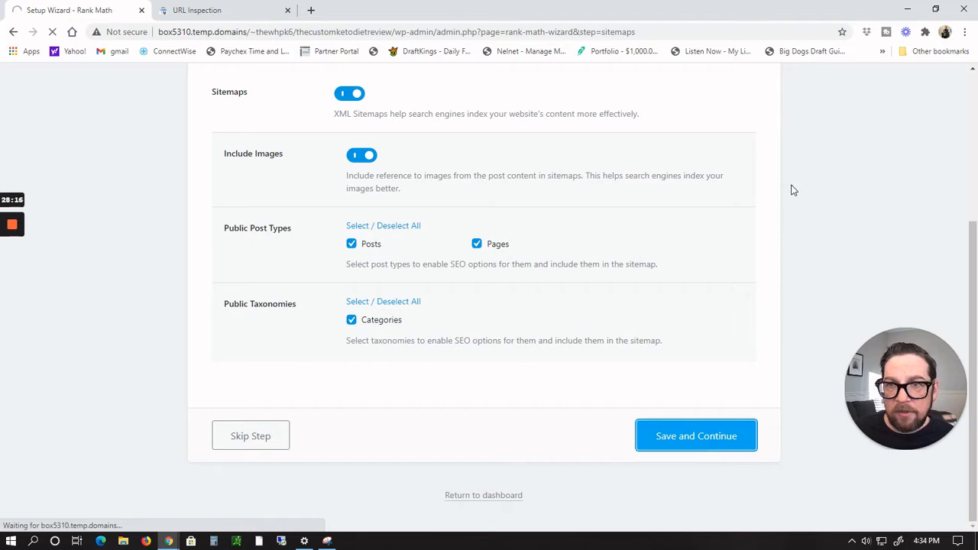
# Step: Turn on Nofollow External Links in SEO Tweaks and save the Optimization step
pyautogui.scroll(-3, 770, 180)
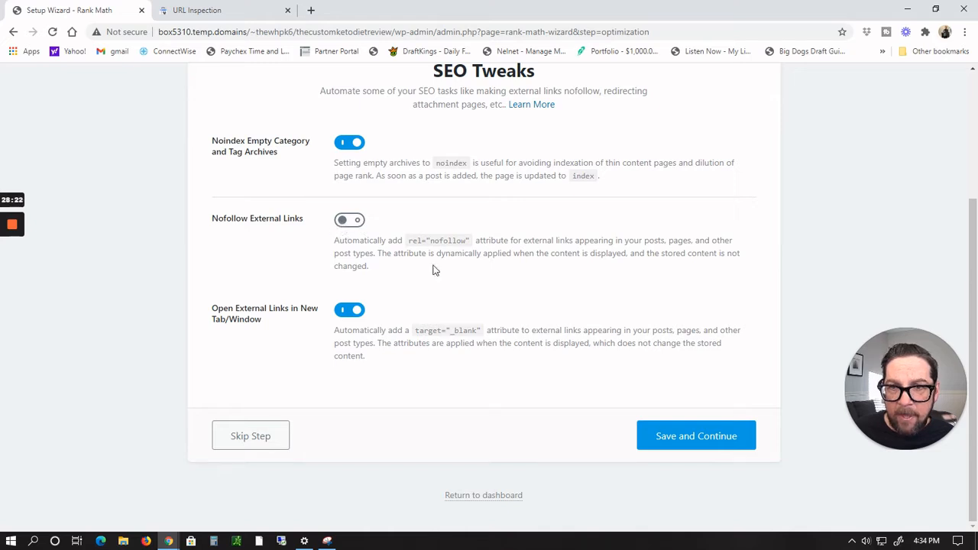
pyautogui.click(347, 220)
pyautogui.scroll(3, 731, 403)
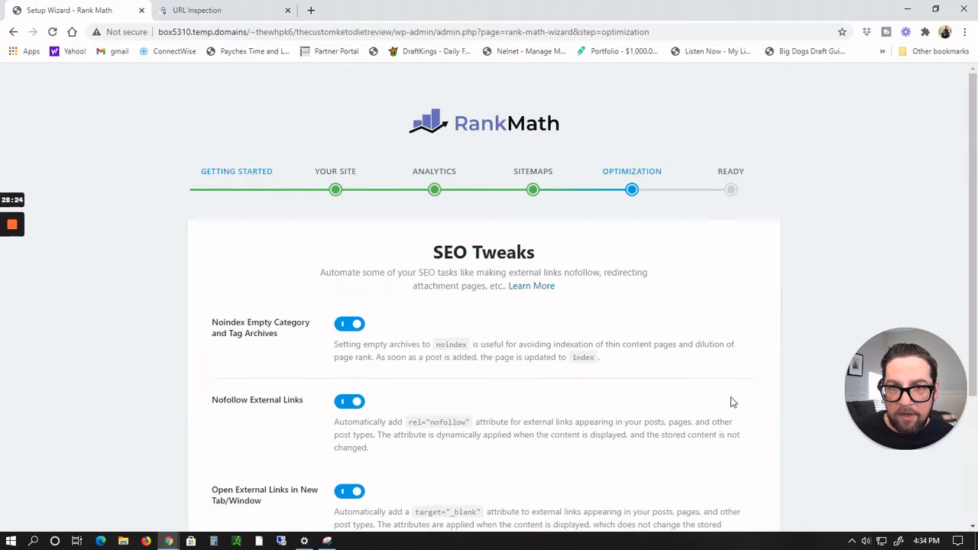
pyautogui.scroll(-3, 727, 404)
pyautogui.click(715, 444)
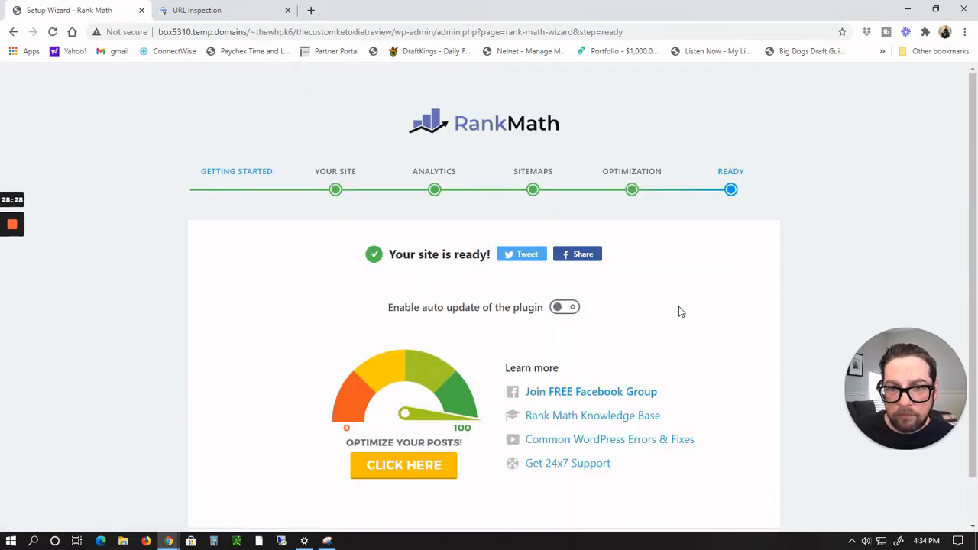
# Step: Start the advanced options setup and save the Role Manager step with the role manager off
pyautogui.scroll(-1, 679, 310)
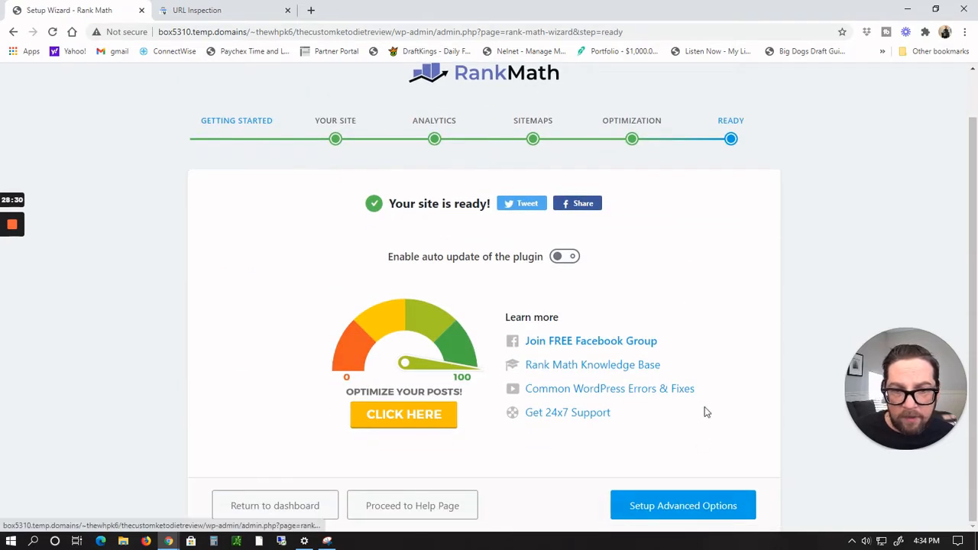
pyautogui.click(655, 515)
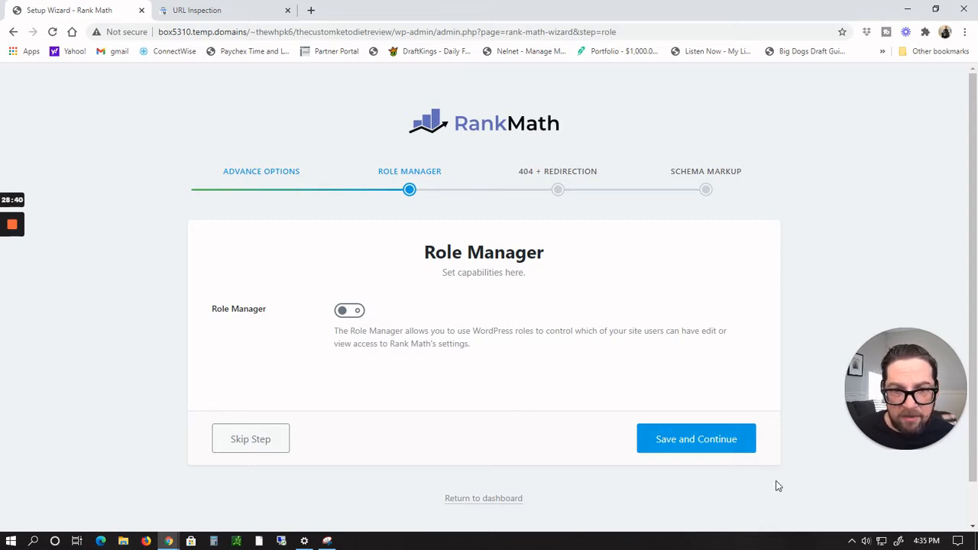
pyautogui.click(690, 439)
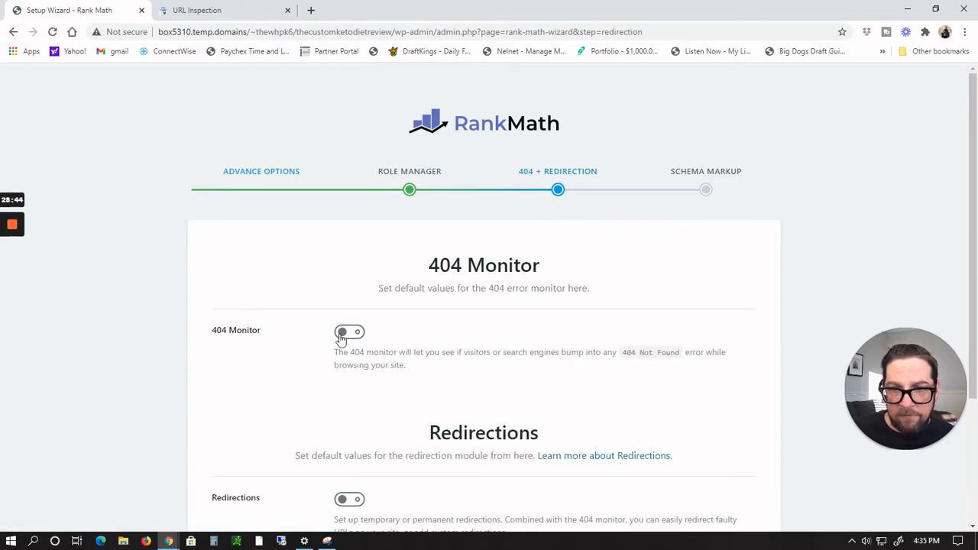
# Step: Enable 404 Monitor and Redirections and save the 404 + Redirection step
pyautogui.click(340, 333)
pyautogui.scroll(-3, 539, 345)
pyautogui.click(343, 327)
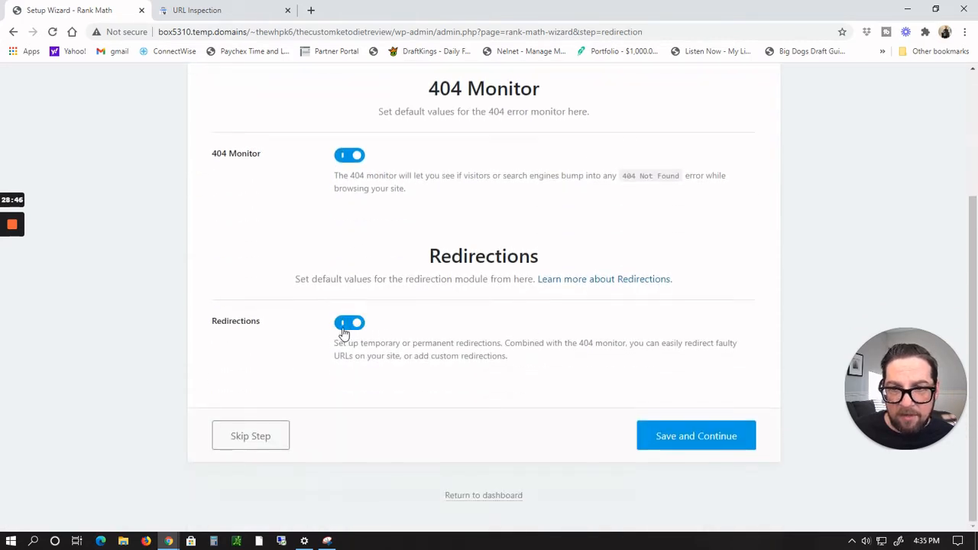
pyautogui.click(736, 437)
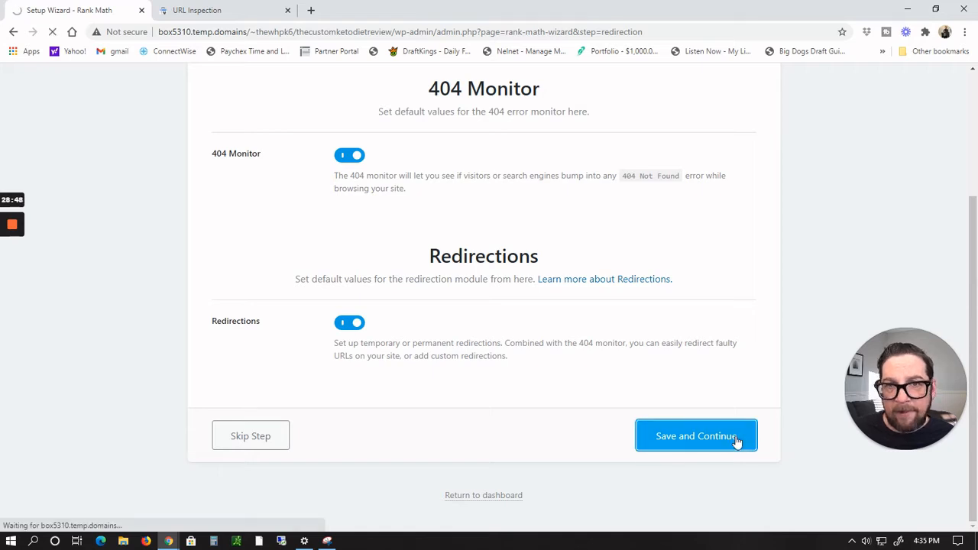
# Step: Review the Schema Type for Posts choices, keep Article, and finish the Schema Markup step
pyautogui.scroll(-2, 681, 423)
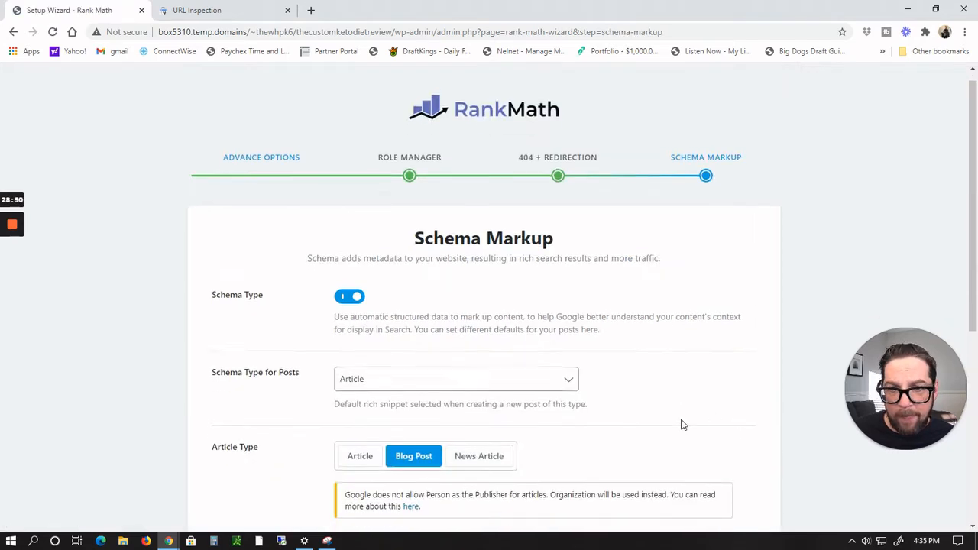
pyautogui.click(558, 270)
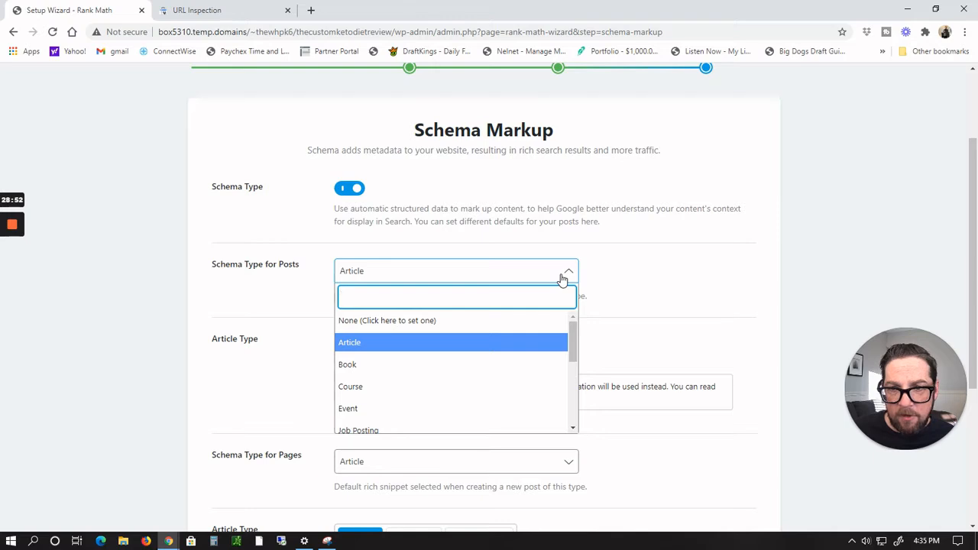
pyautogui.click(563, 277)
pyautogui.click(562, 279)
pyautogui.scroll(-5, 558, 343)
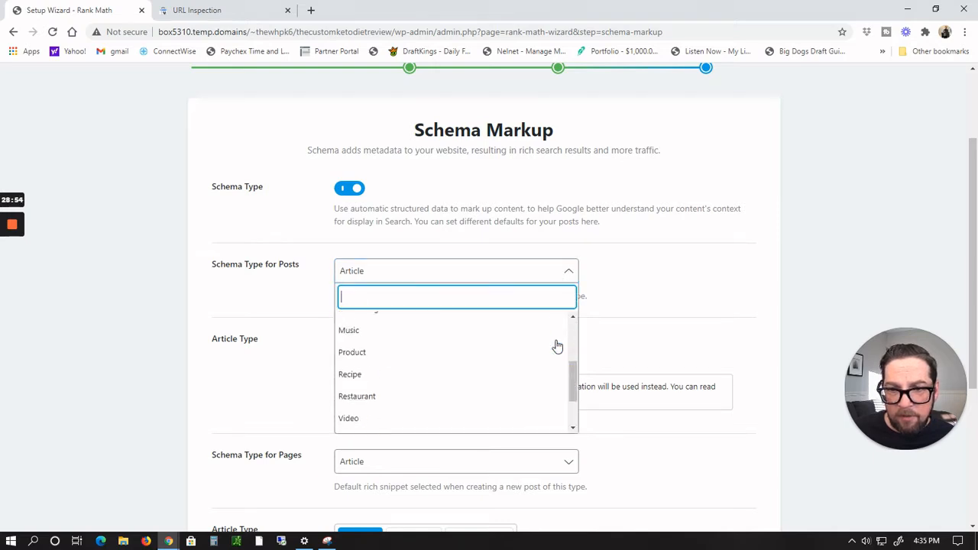
pyautogui.click(866, 227)
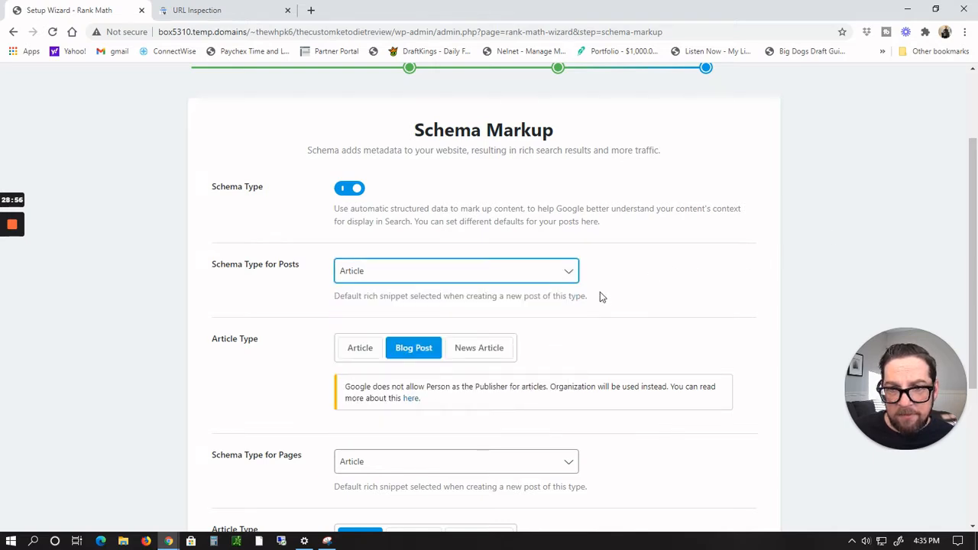
pyautogui.click(563, 273)
pyautogui.scroll(-2, 560, 294)
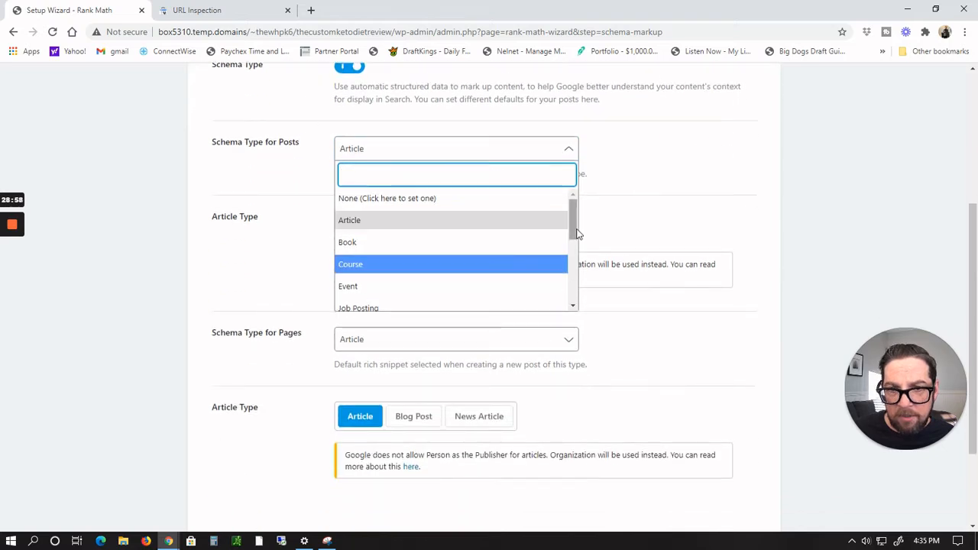
pyautogui.moveTo(577, 233); pyautogui.dragTo(617, 166)
pyautogui.click(618, 166)
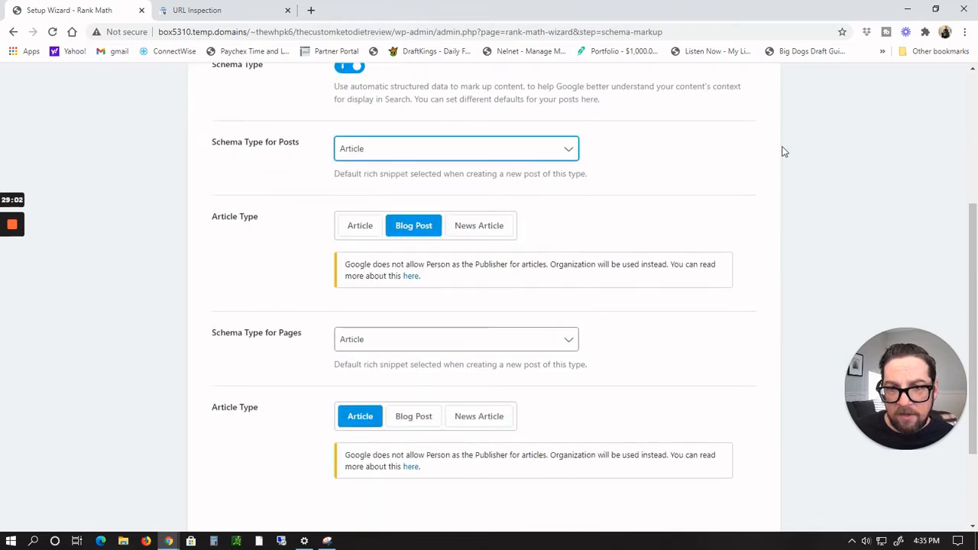
pyautogui.scroll(-2, 774, 170)
pyautogui.click(694, 437)
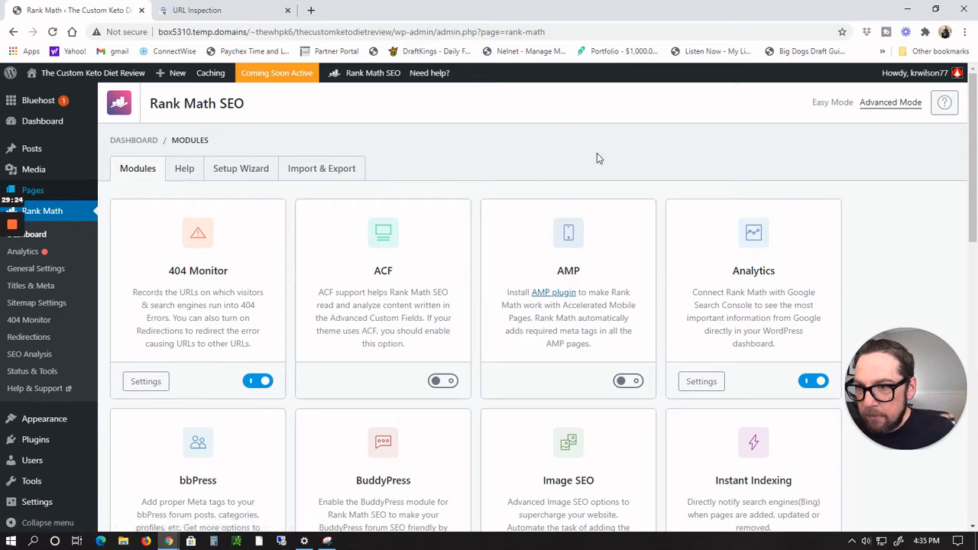
# Step: Move the default Hello world! post to the Trash
pyautogui.moveTo(31, 148)
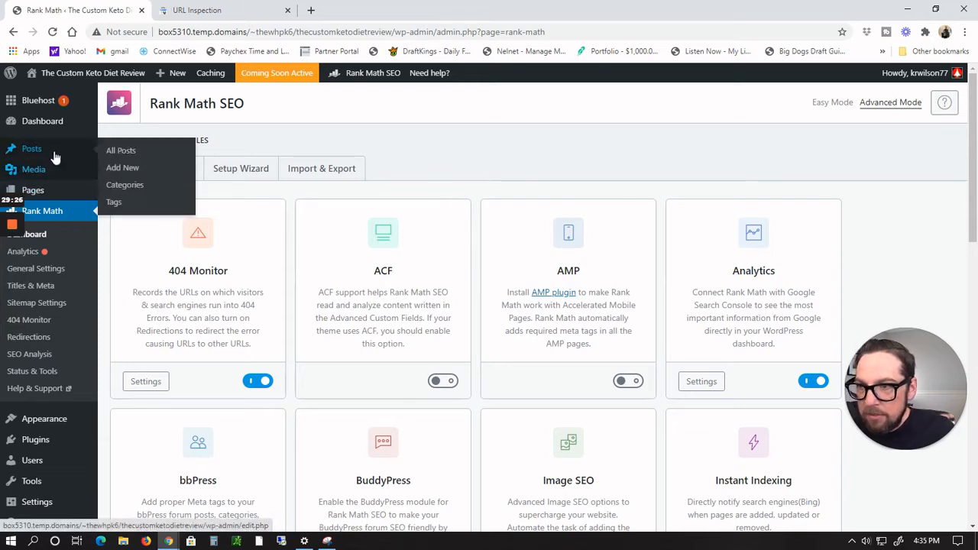
pyautogui.click(134, 156)
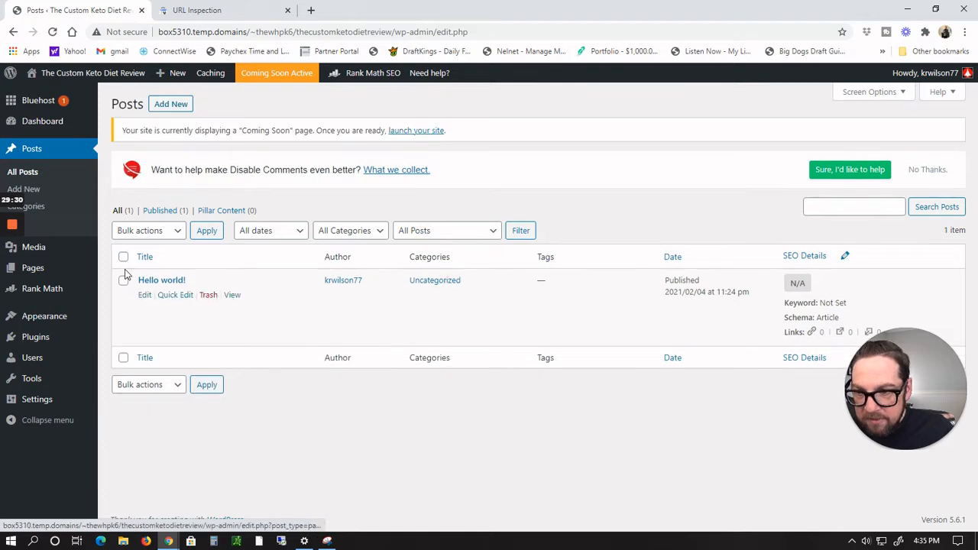
pyautogui.click(210, 297)
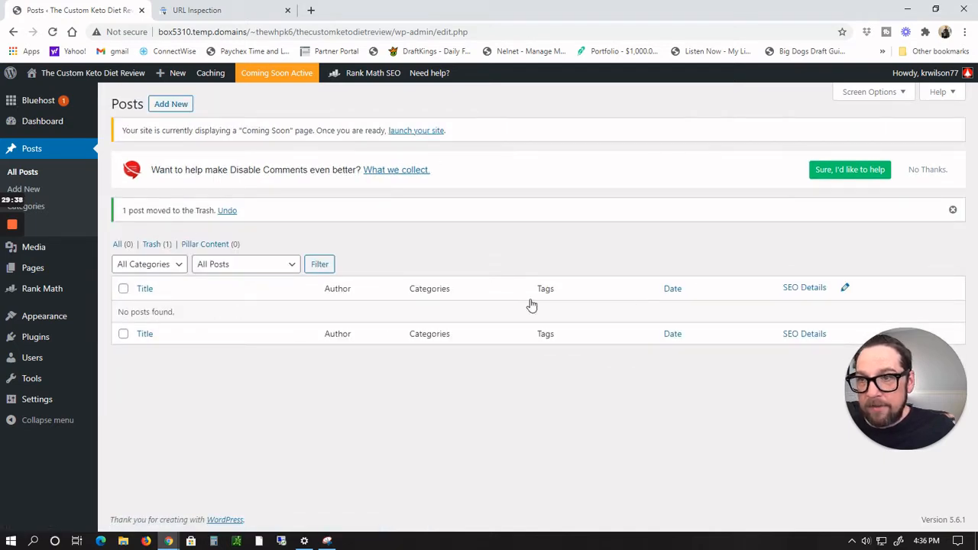
# Step: Dismiss the Disable Comments feedback notice
pyautogui.moveTo(64, 76)
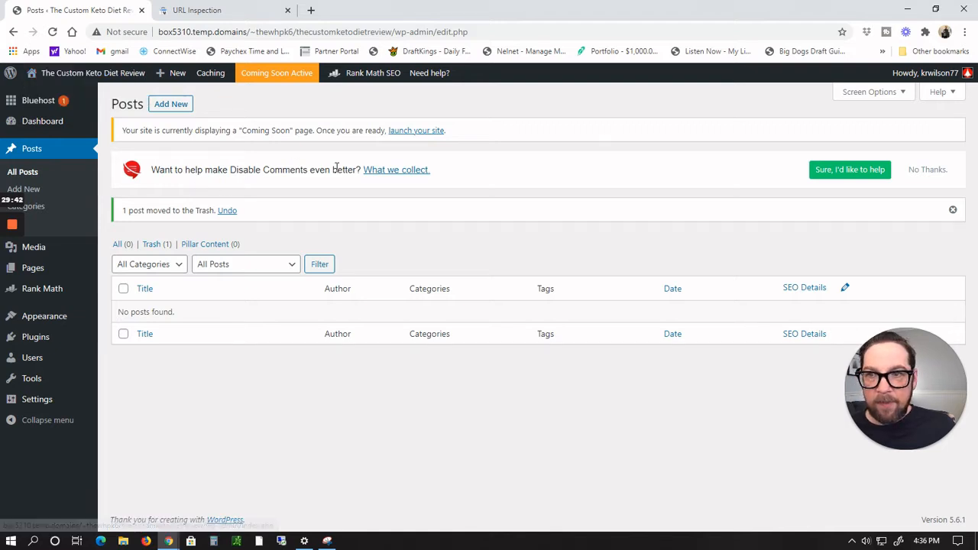
pyautogui.click(927, 171)
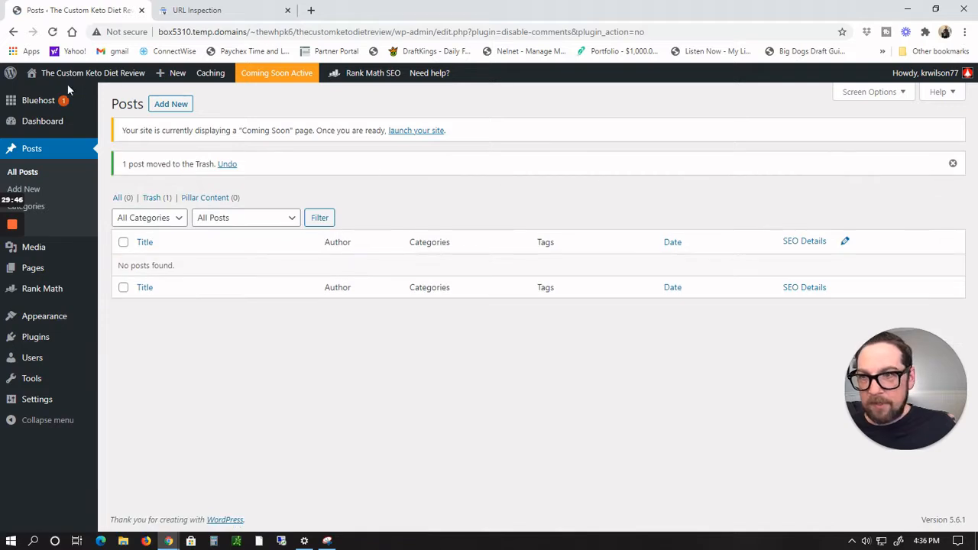
# Step: Open the site's front page and scroll through its layout and widgets
pyautogui.moveTo(78, 77)
pyautogui.click(39, 97)
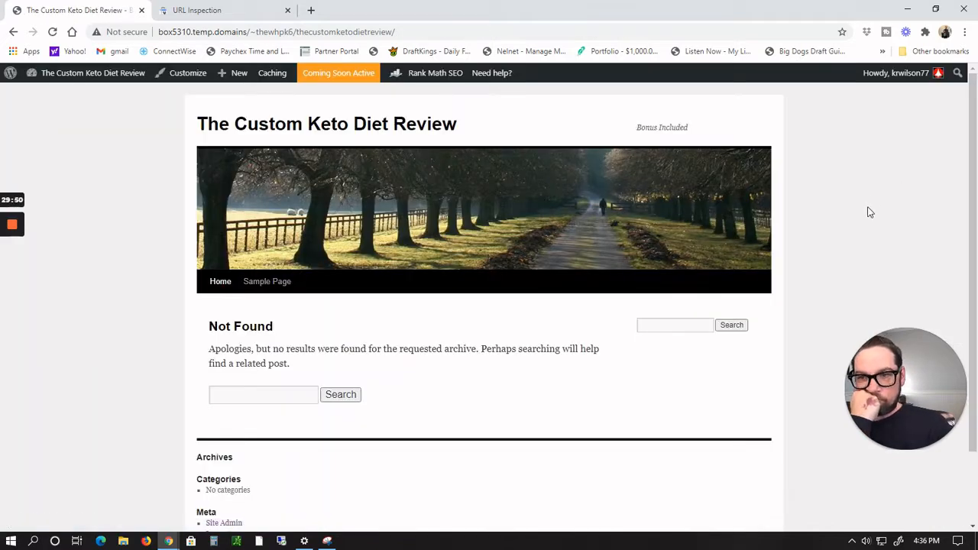
pyautogui.scroll(-2, 749, 239)
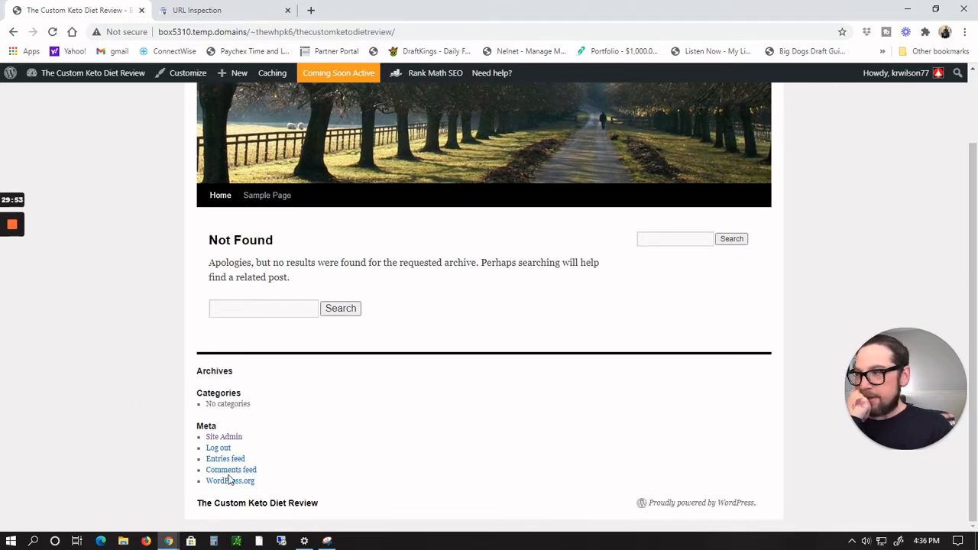
pyautogui.scroll(2, 602, 272)
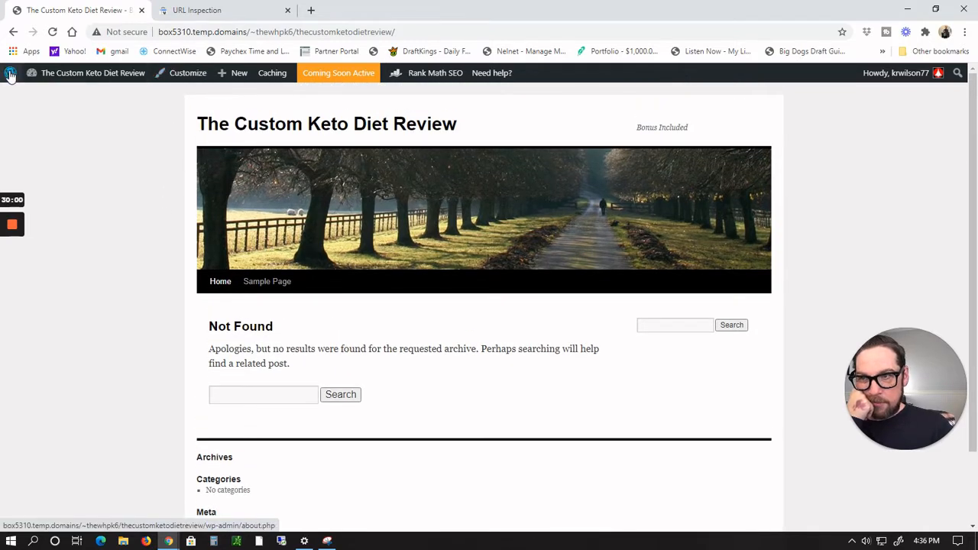
# Step: Open Widgets and delete the Search and Recent Posts widgets from the Primary Widget Area
pyautogui.moveTo(66, 78)
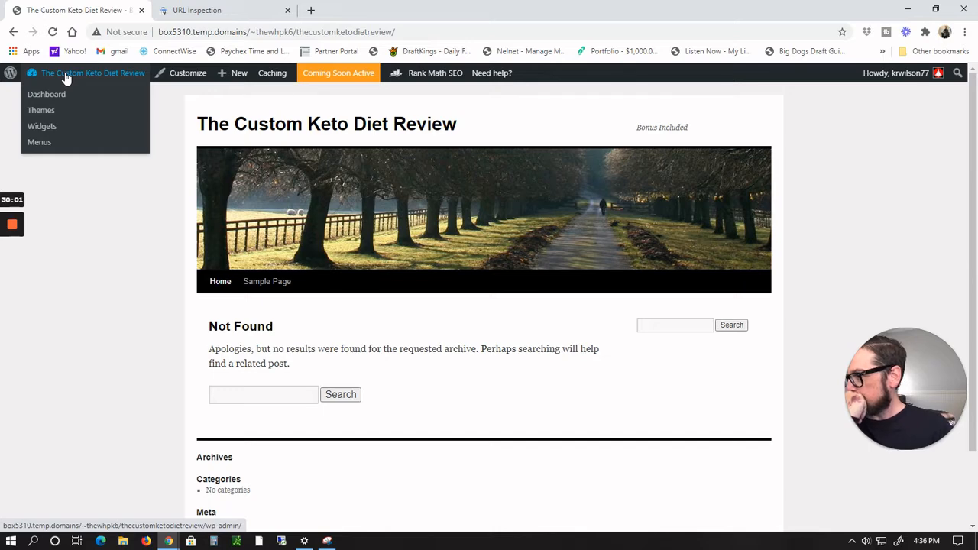
pyautogui.click(51, 128)
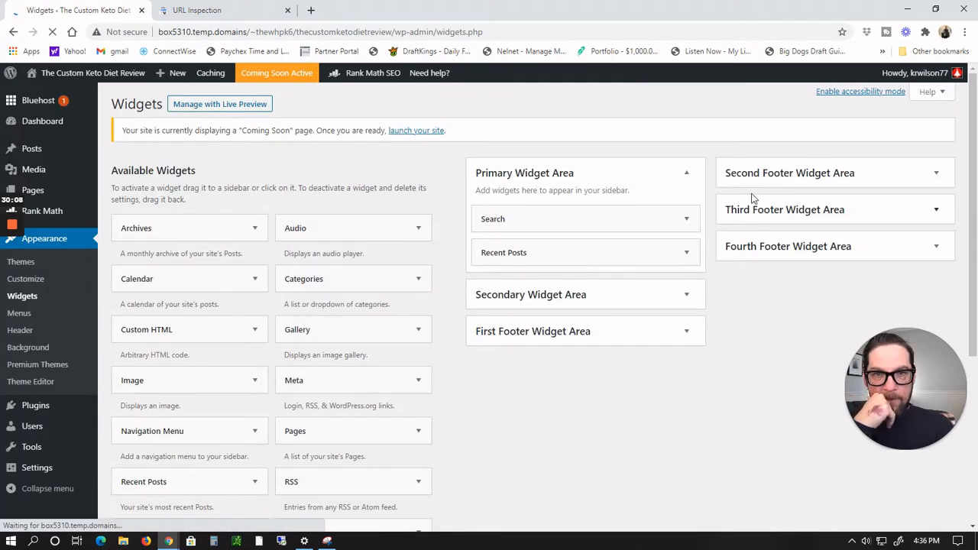
pyautogui.click(686, 220)
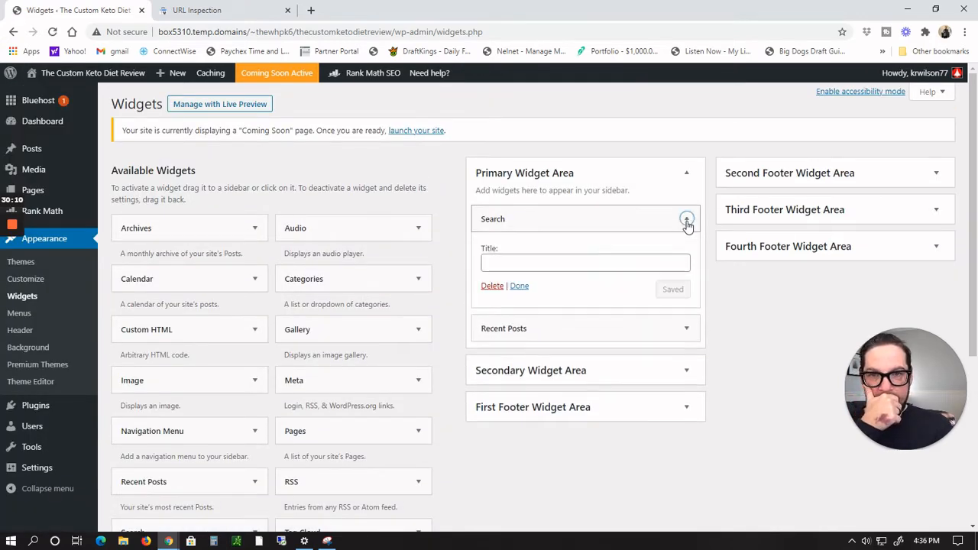
pyautogui.click(493, 287)
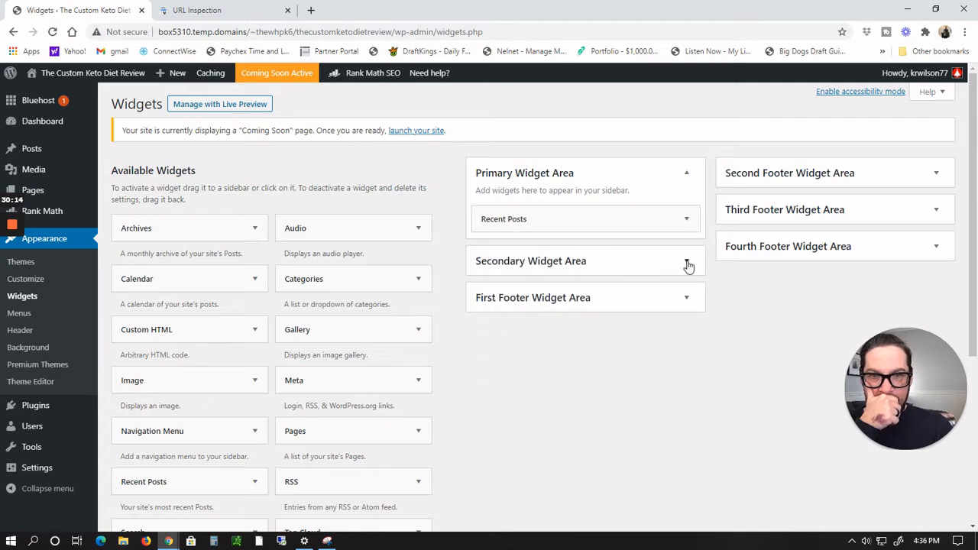
pyautogui.click(686, 220)
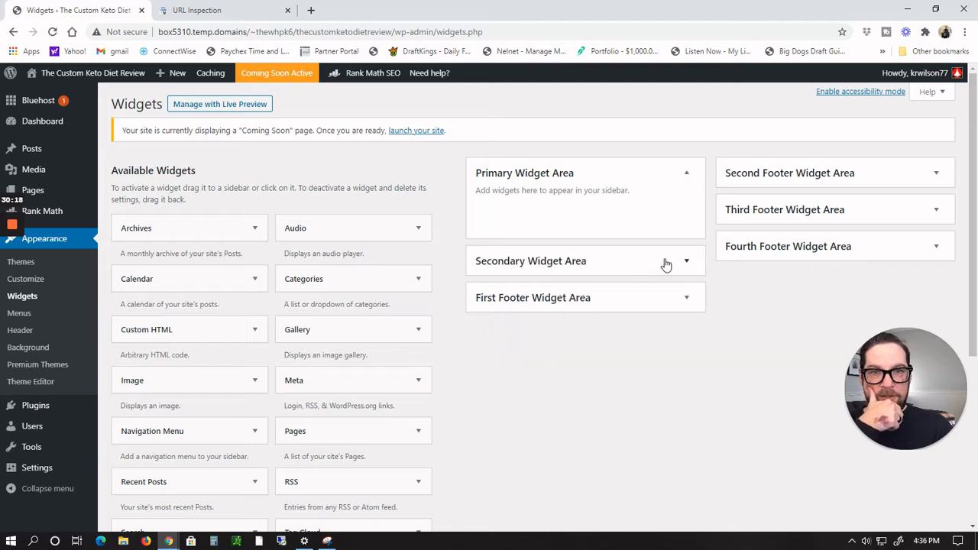
# Step: Delete the Archives and Categories widgets from the First Footer Widget Area
pyautogui.click(687, 262)
pyautogui.click(686, 351)
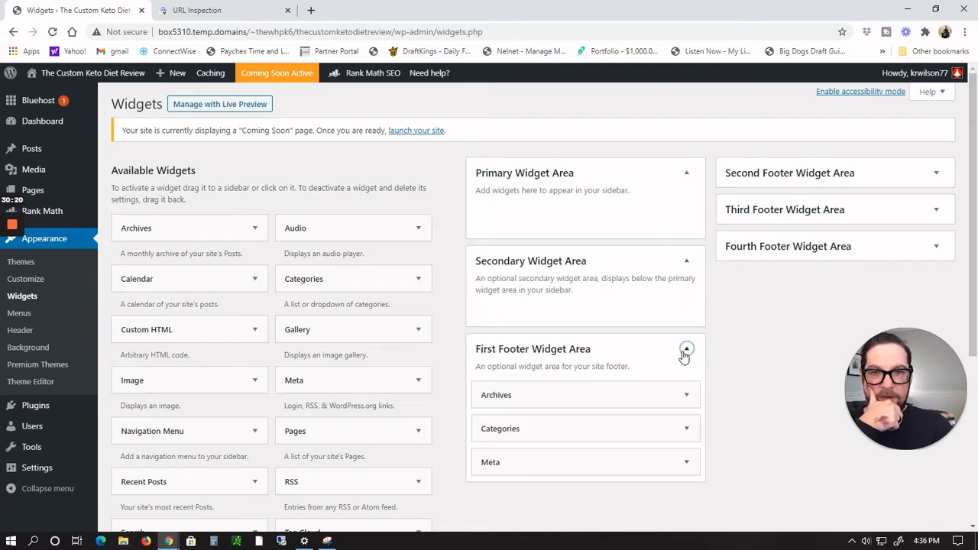
pyautogui.click(686, 397)
pyautogui.scroll(-2, 664, 404)
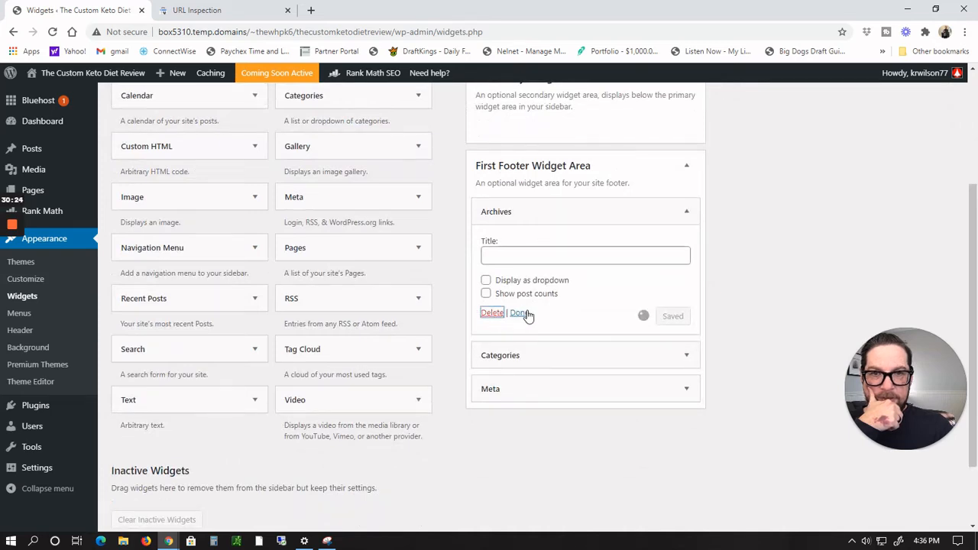
pyautogui.click(685, 214)
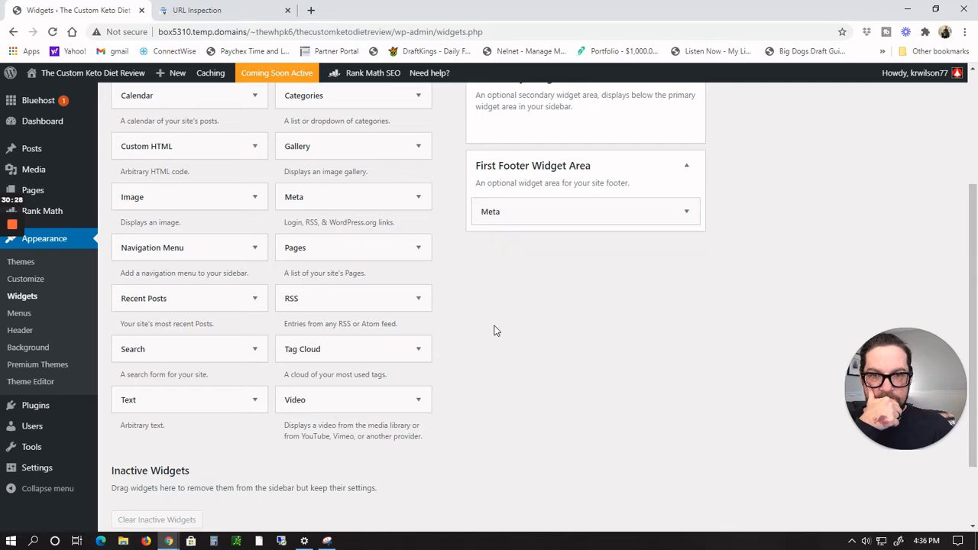
# Step: Delete the Meta widget from the First Footer Widget Area
pyautogui.click(686, 213)
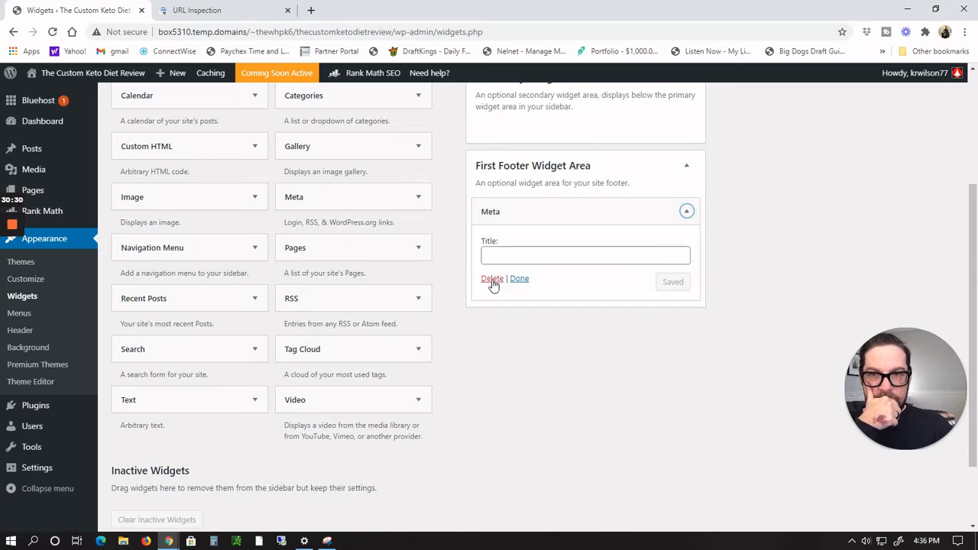
pyautogui.scroll(3, 830, 288)
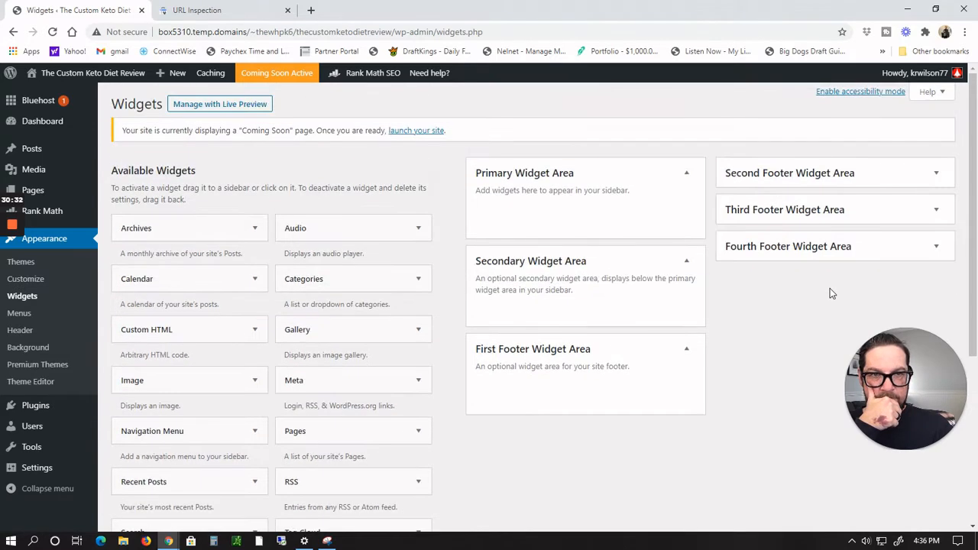
# Step: Expand the Second, Third and Fourth Footer Widget Areas and check what they contain
pyautogui.click(938, 174)
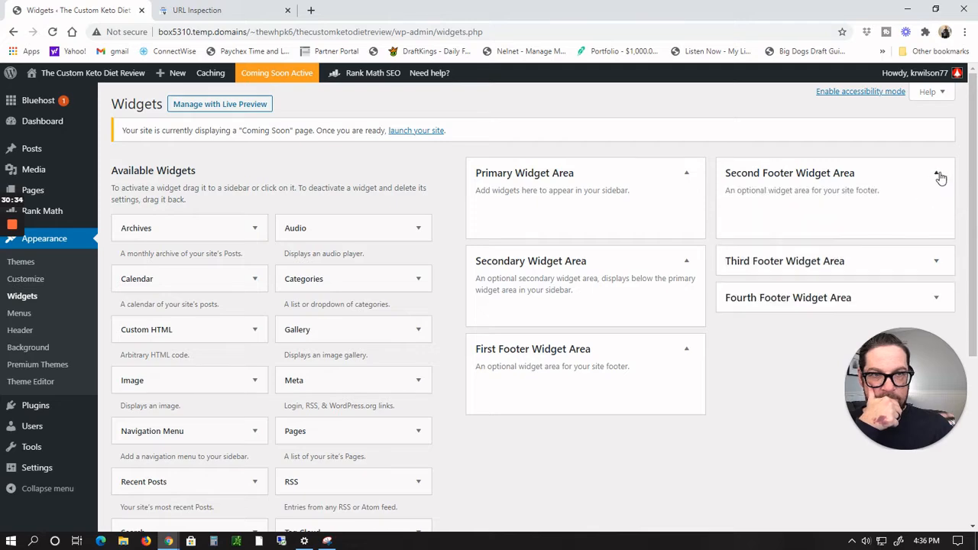
pyautogui.click(936, 262)
pyautogui.scroll(-4, 904, 229)
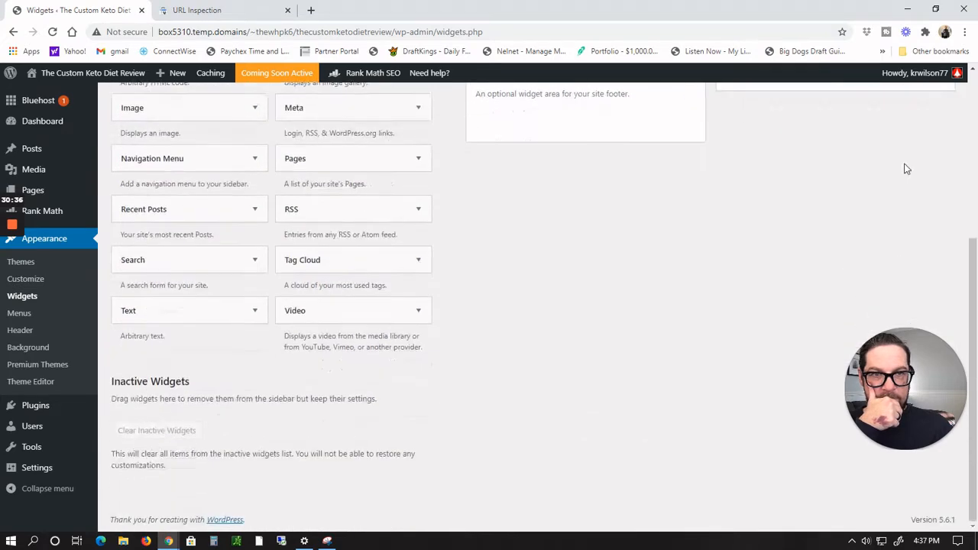
pyautogui.scroll(2, 909, 184)
pyautogui.click(936, 200)
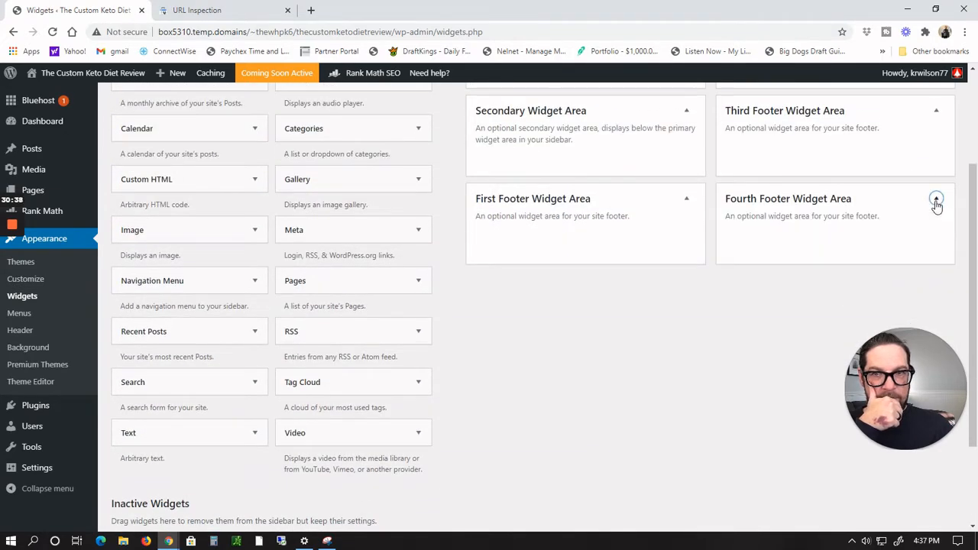
pyautogui.scroll(-2, 623, 361)
pyautogui.scroll(4, 623, 361)
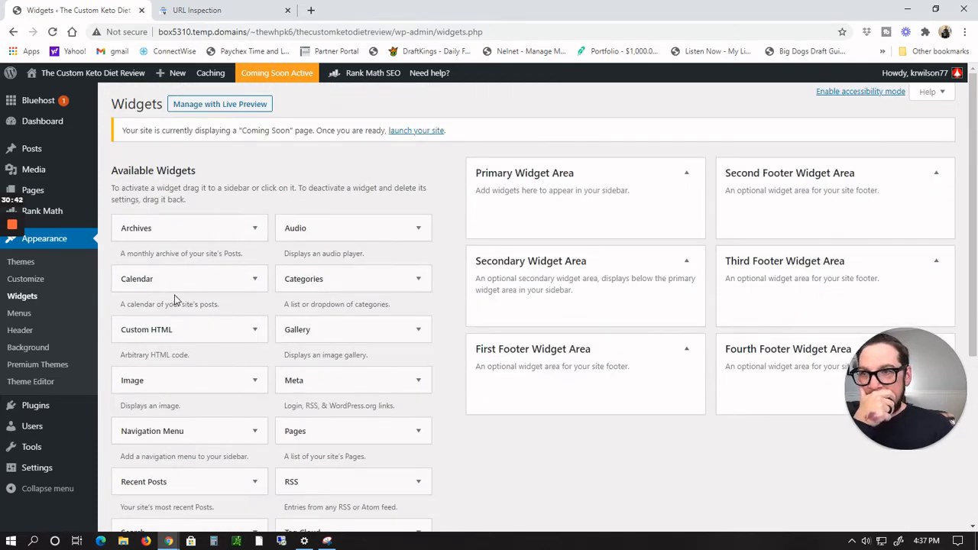
# Step: Preview the site's front page sidebar and return to the Widgets screen
pyautogui.moveTo(67, 79)
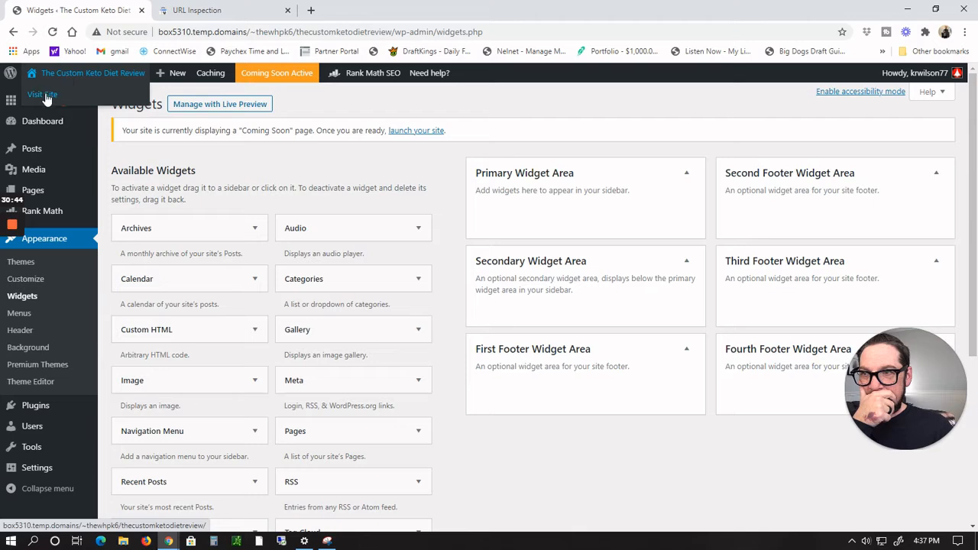
pyautogui.scroll(-4, 150, 187)
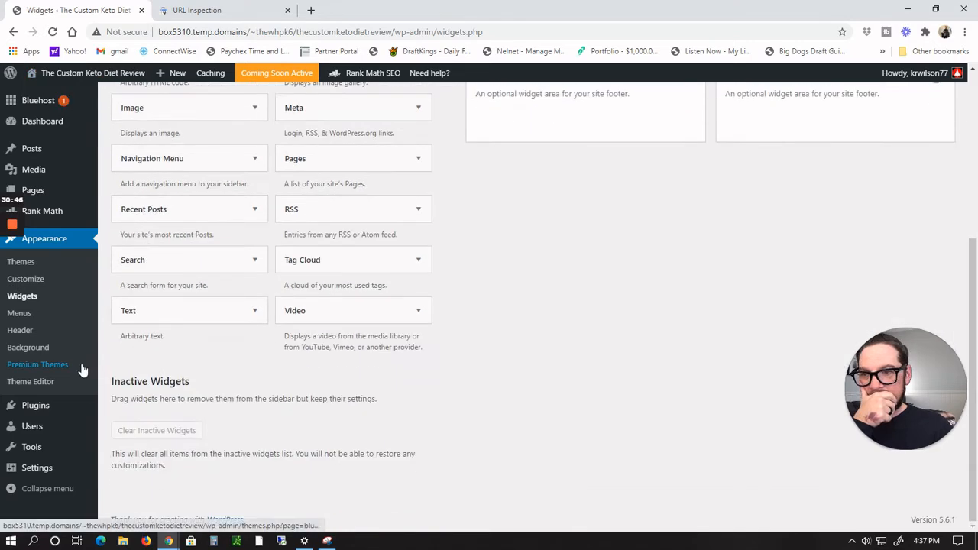
pyautogui.scroll(4, 82, 266)
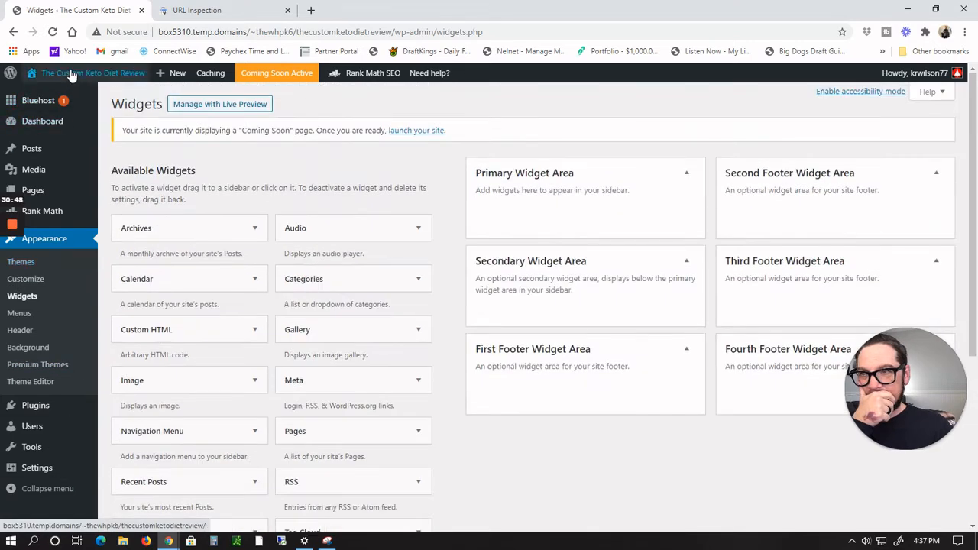
pyautogui.click(46, 94)
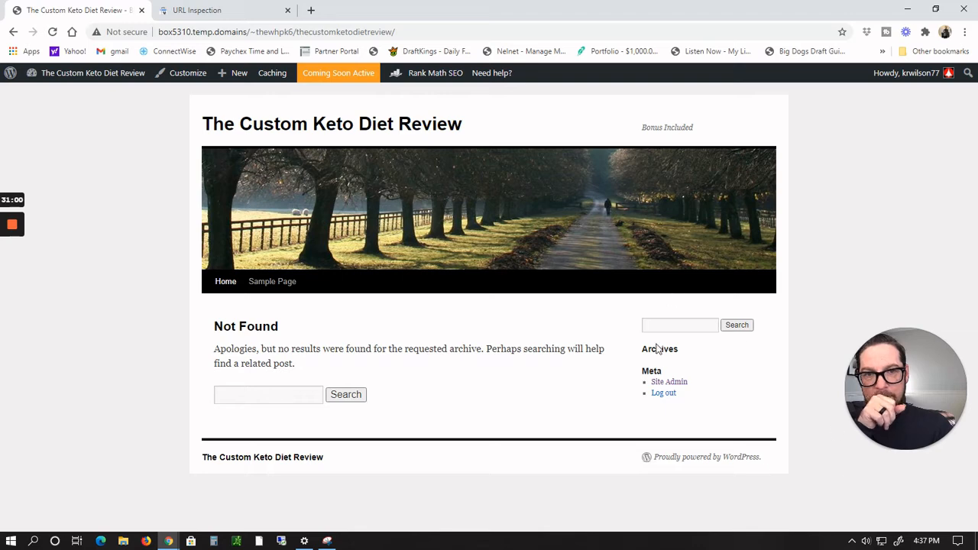
pyautogui.moveTo(103, 74)
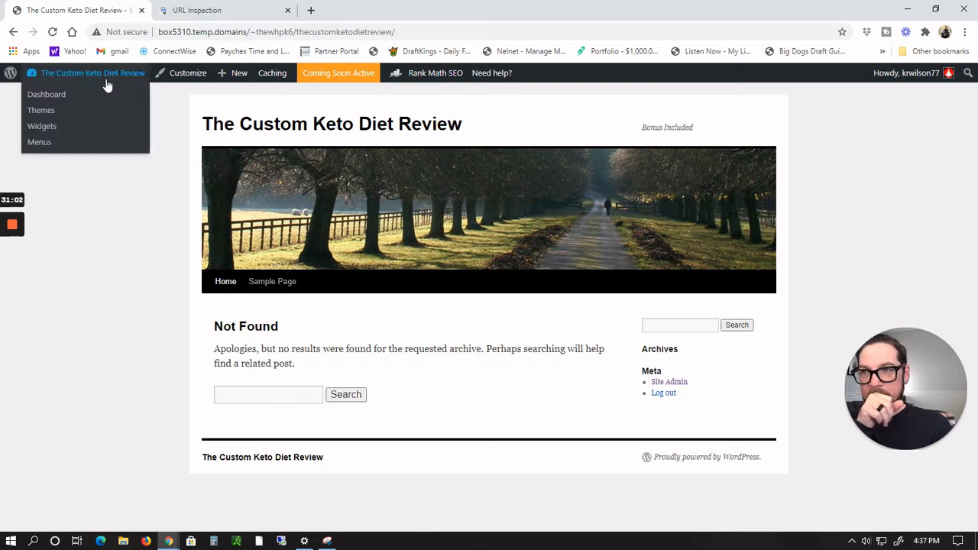
pyautogui.click(48, 129)
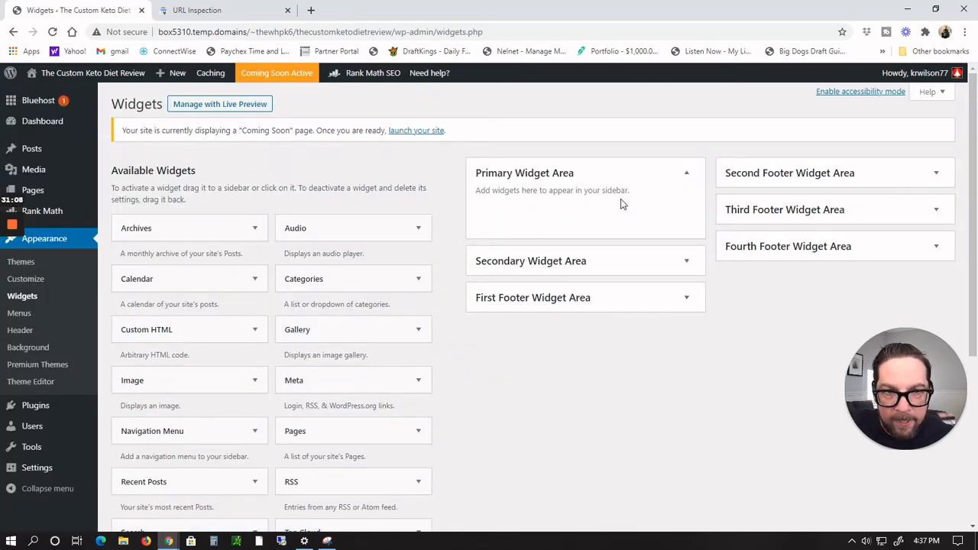
# Step: Expand the Secondary and First Footer Widget Areas and open the site's front page again
pyautogui.click(588, 264)
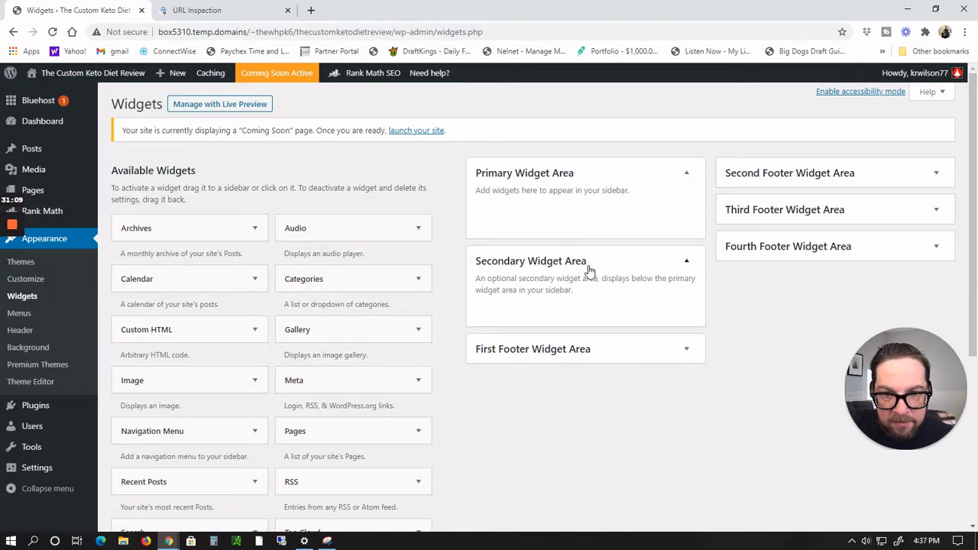
pyautogui.click(588, 344)
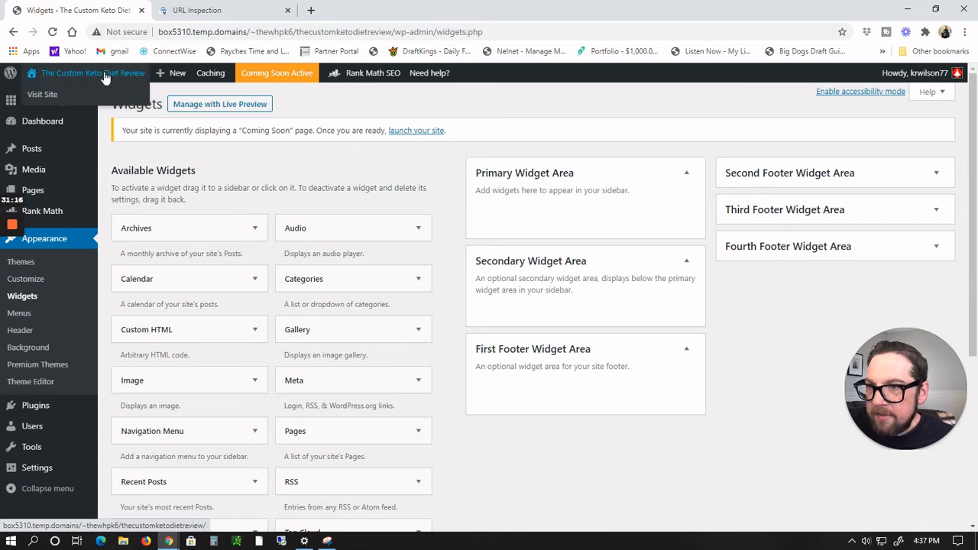
pyautogui.click(42, 94)
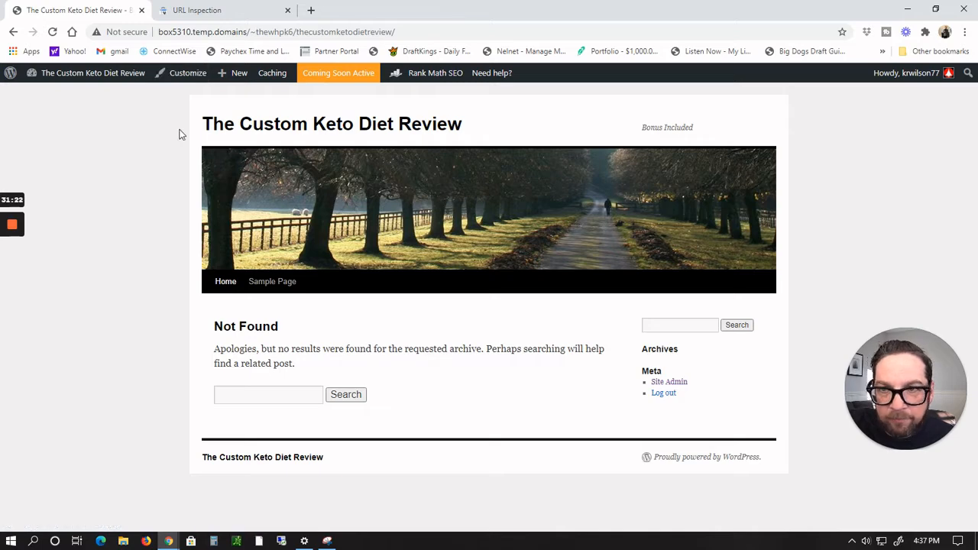
# Step: Open the Customizer's Header Image section and start adding a new header image
pyautogui.click(187, 73)
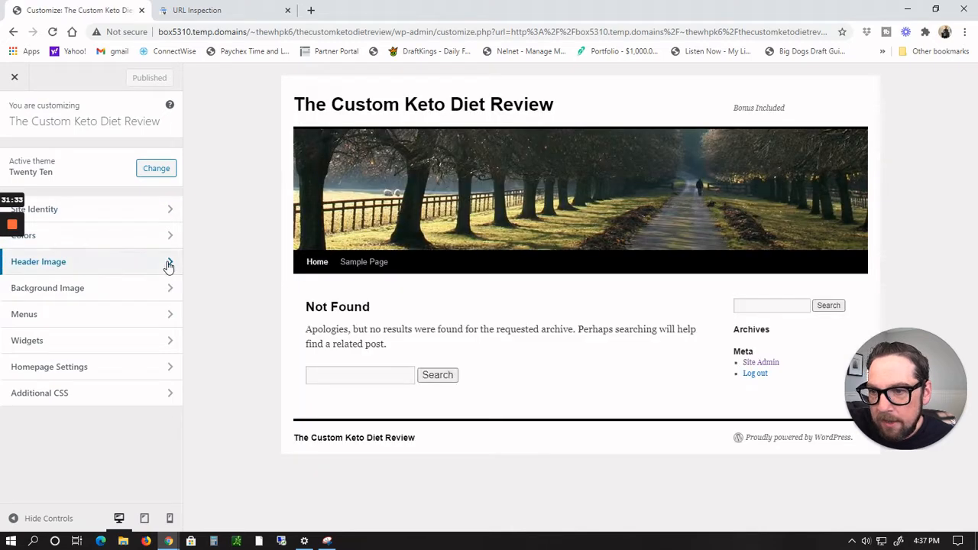
pyautogui.click(168, 261)
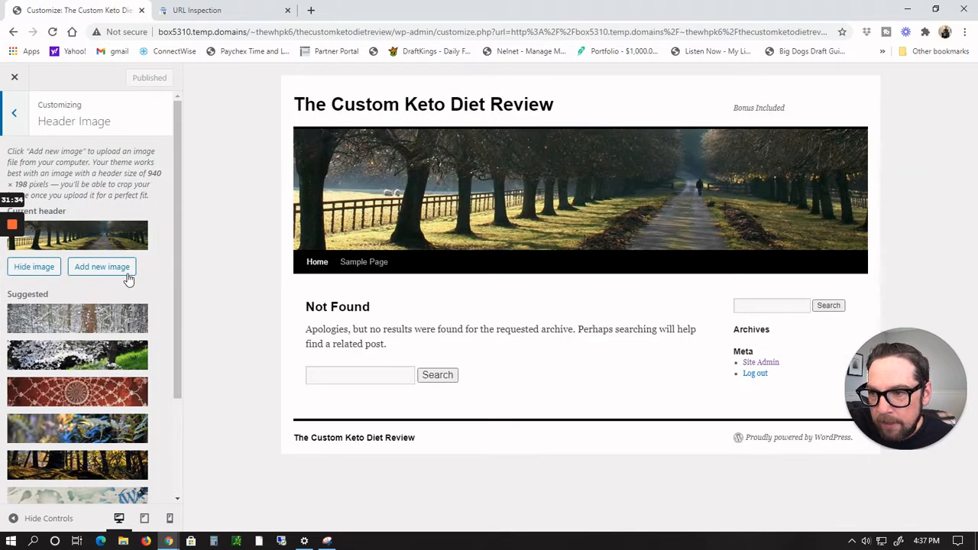
pyautogui.click(102, 267)
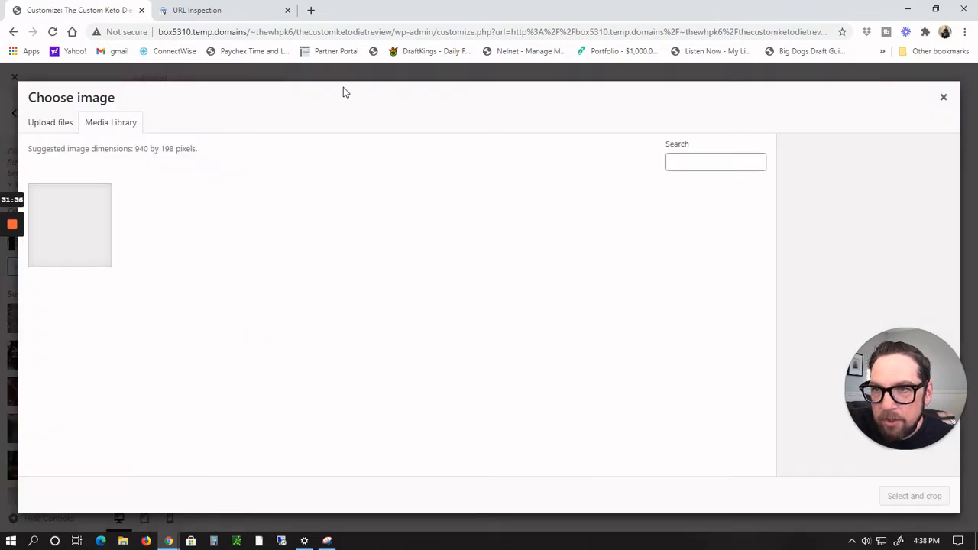
# Step: Switch to the Custom Keto Diet affiliate banners page and browse the available banner images
pyautogui.hotkey('alt', 'Tab')
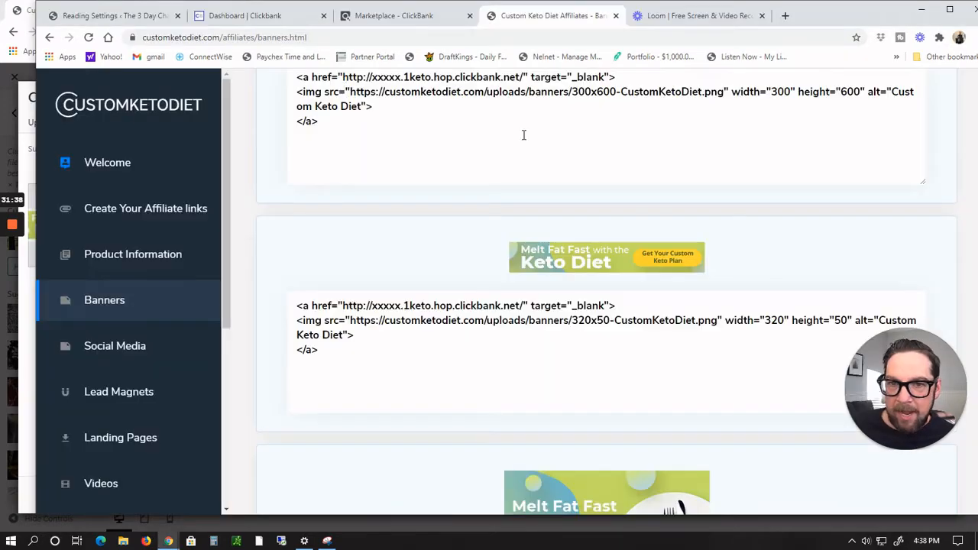
pyautogui.scroll(-3, 689, 250)
pyautogui.scroll(15, 690, 249)
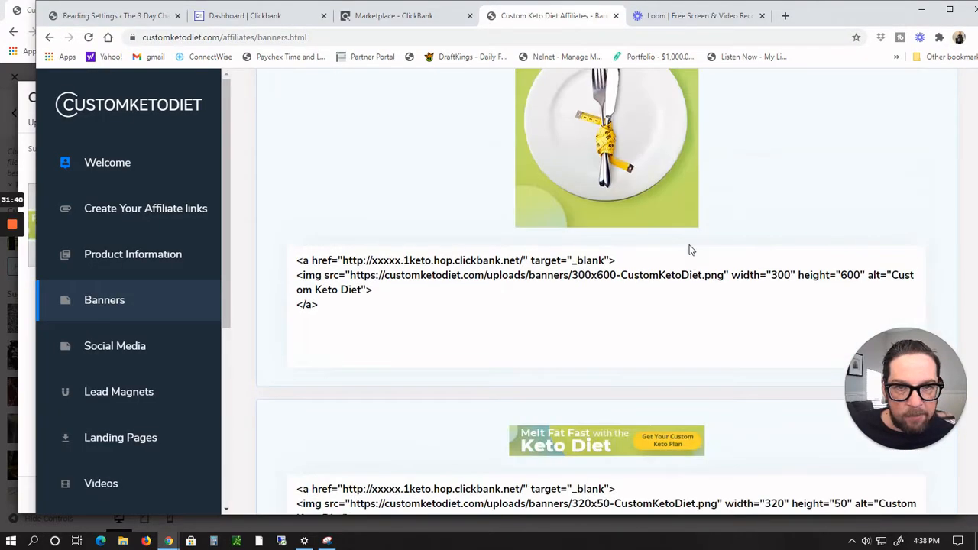
pyautogui.scroll(-15, 689, 250)
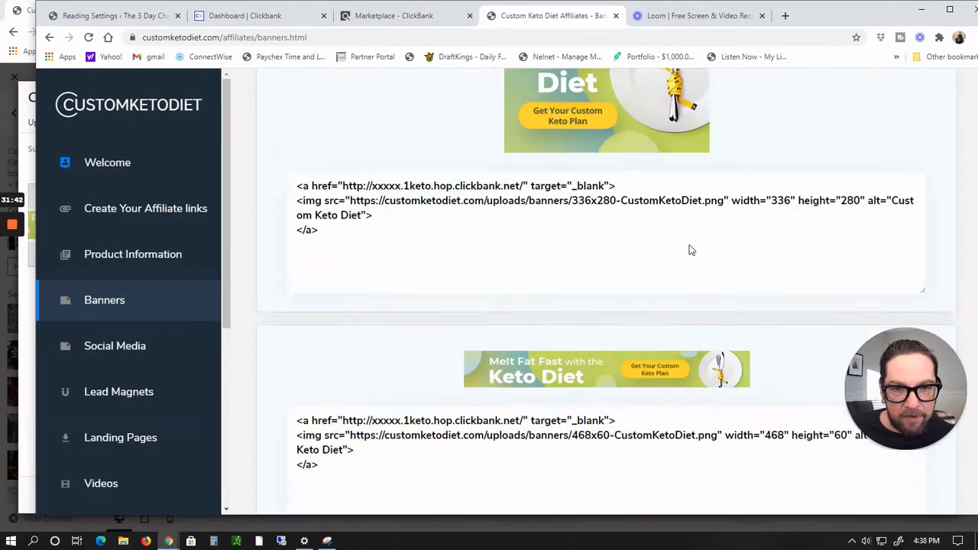
pyautogui.scroll(-9, 689, 249)
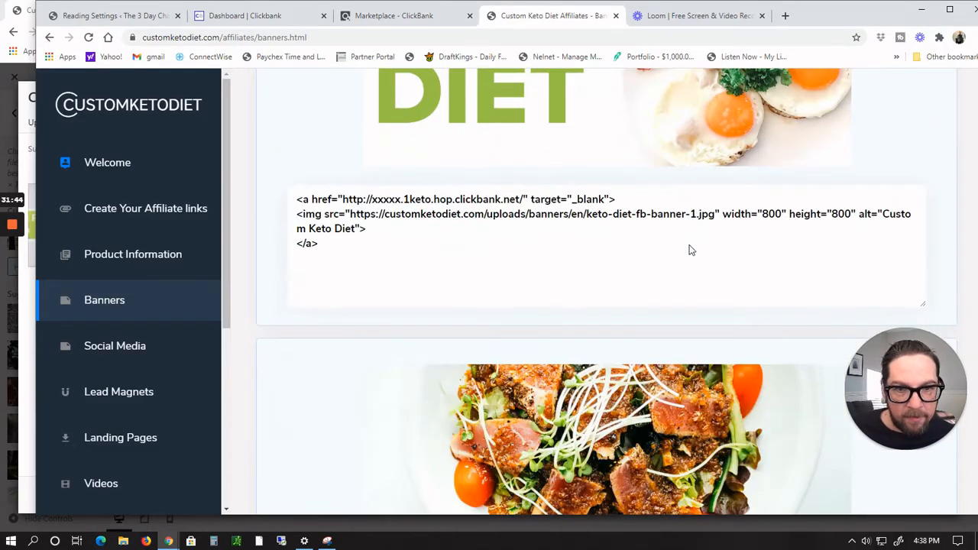
pyautogui.scroll(10, 689, 250)
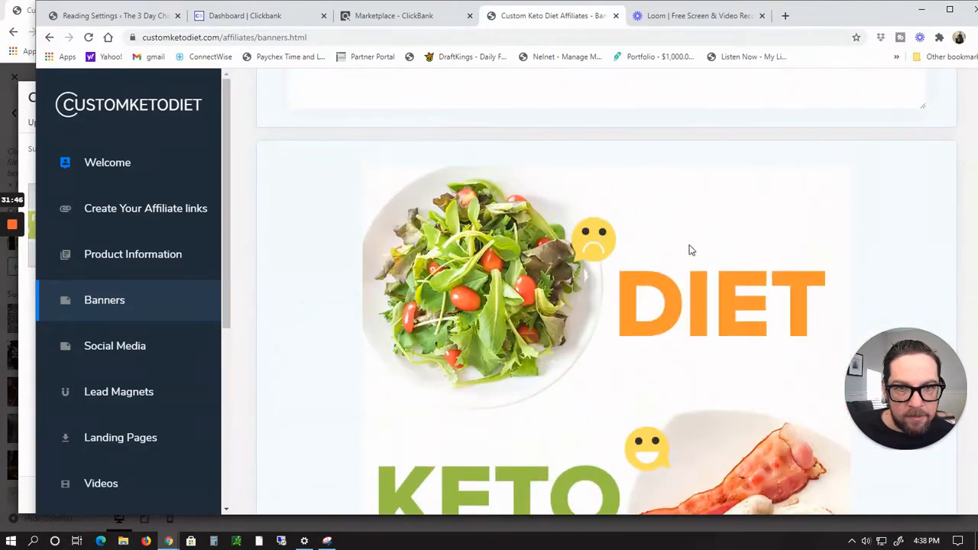
pyautogui.scroll(-6, 689, 250)
pyautogui.scroll(-7, 689, 249)
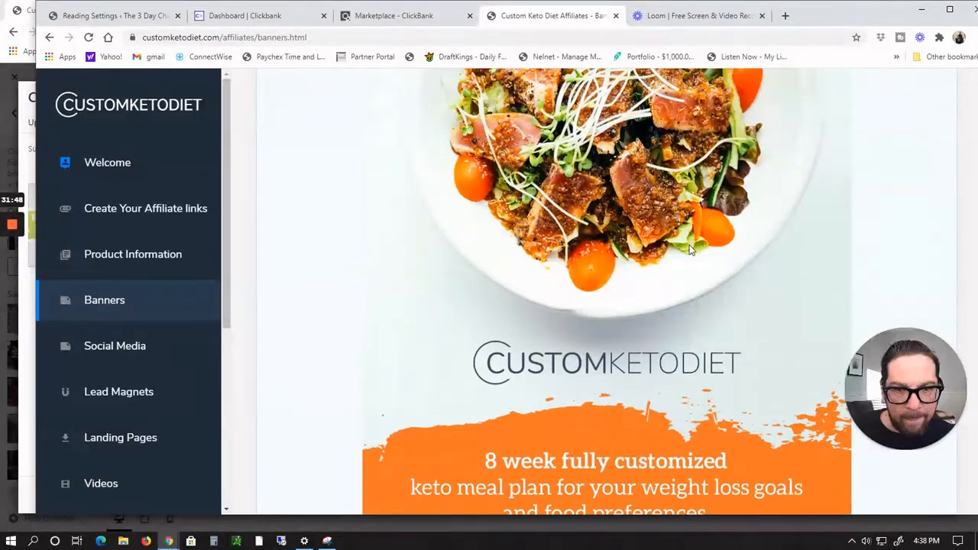
pyautogui.scroll(10, 688, 237)
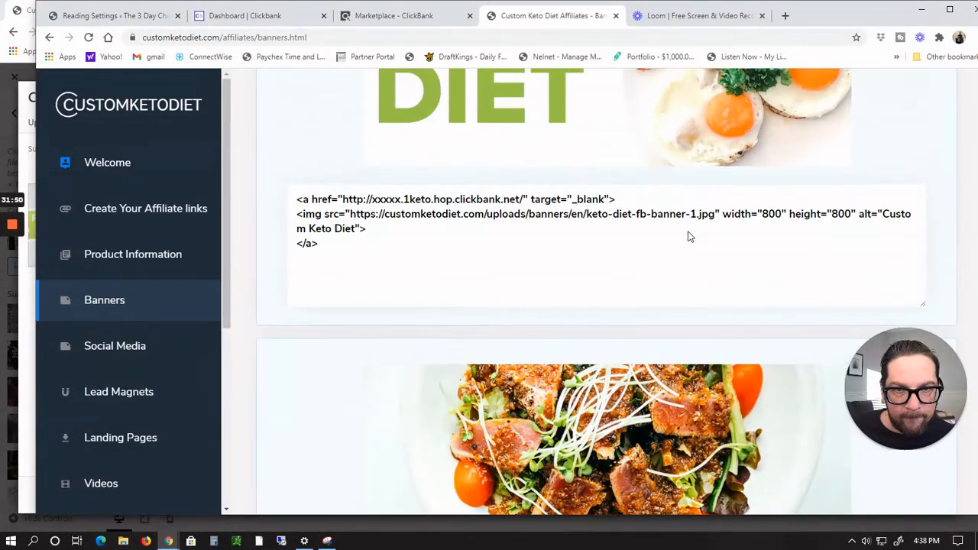
pyautogui.scroll(2, 688, 232)
pyautogui.scroll(-2, 689, 232)
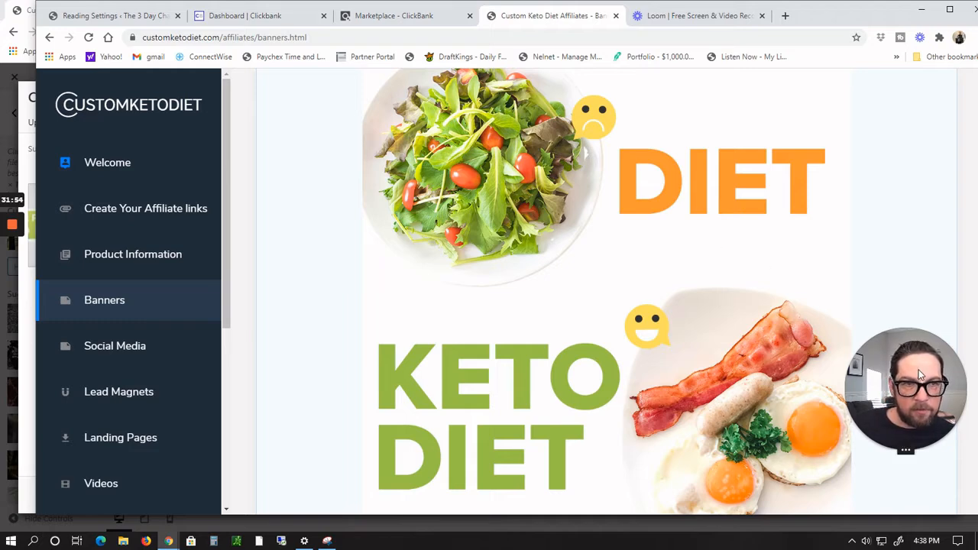
pyautogui.moveTo(889, 341); pyautogui.dragTo(360, 371)
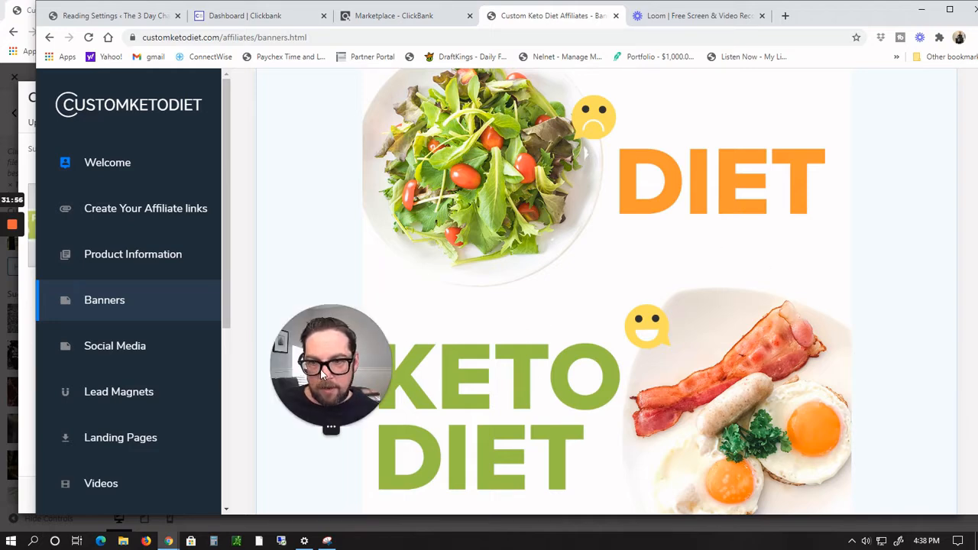
pyautogui.moveTo(277, 354); pyautogui.dragTo(101, 451)
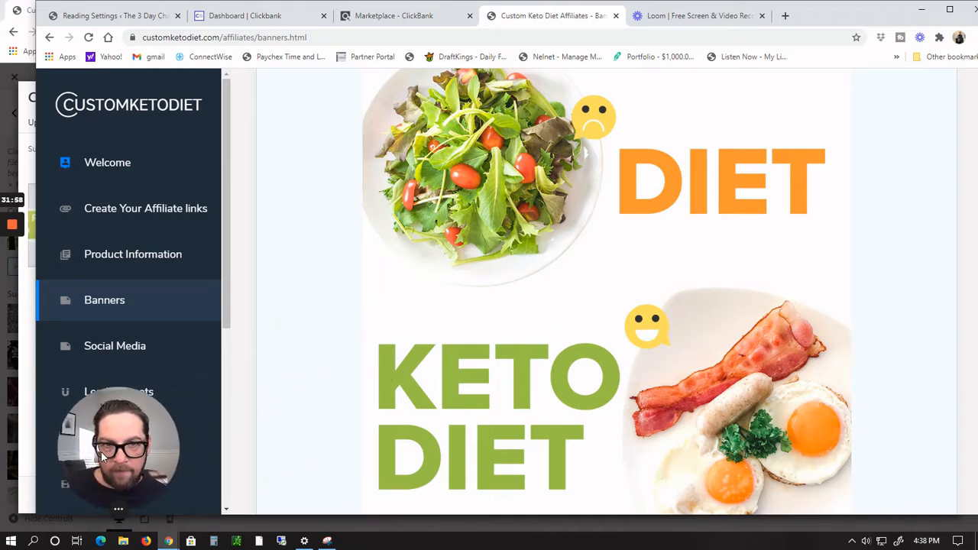
pyautogui.scroll(8, 319, 402)
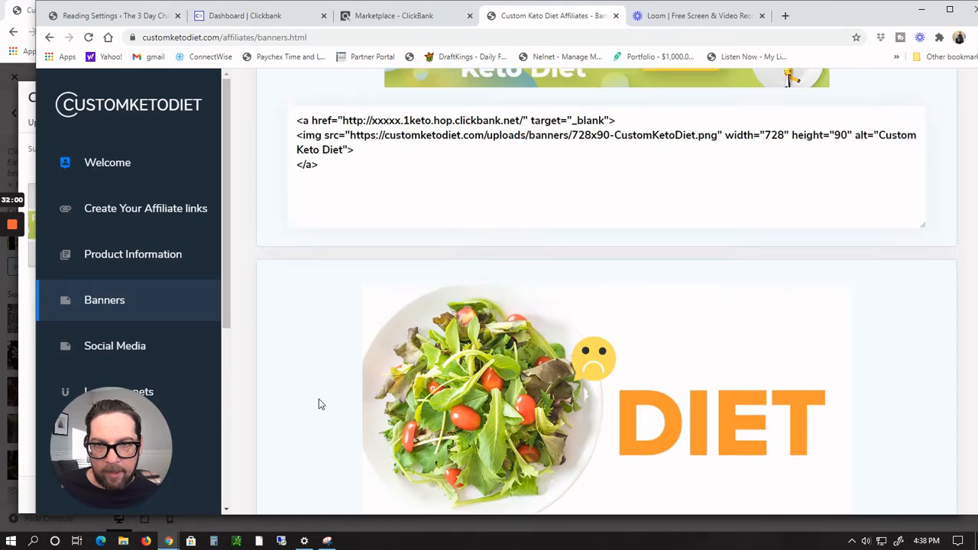
pyautogui.scroll(-2, 319, 399)
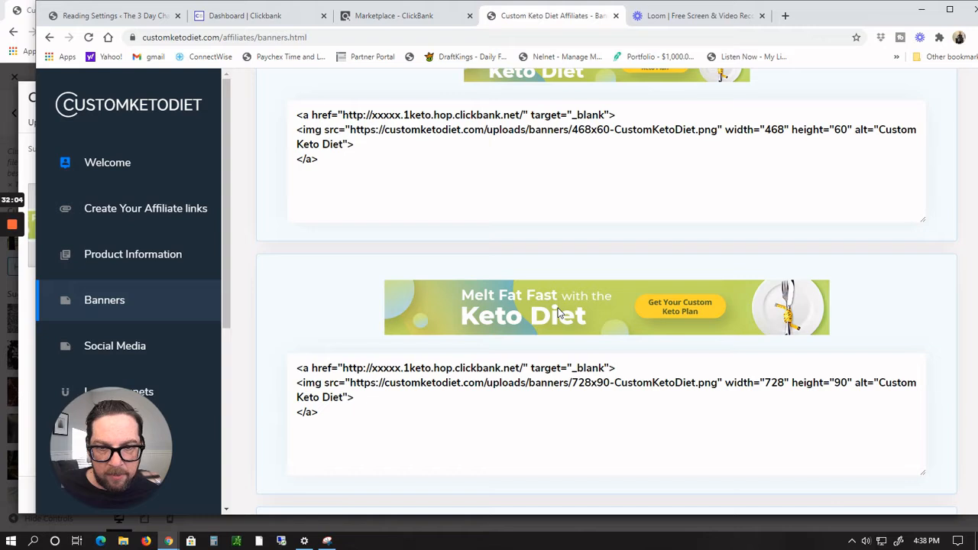
# Step: Capture the 728x90 Melt Fat Fast Keto Diet banner with a new rectangular snip in the Snipping Tool
pyautogui.click(327, 540)
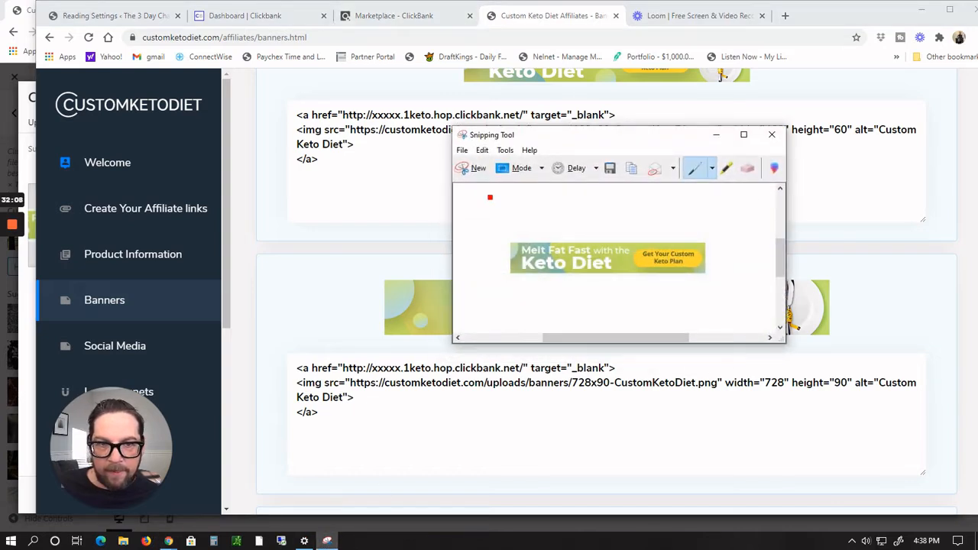
pyautogui.click(479, 168)
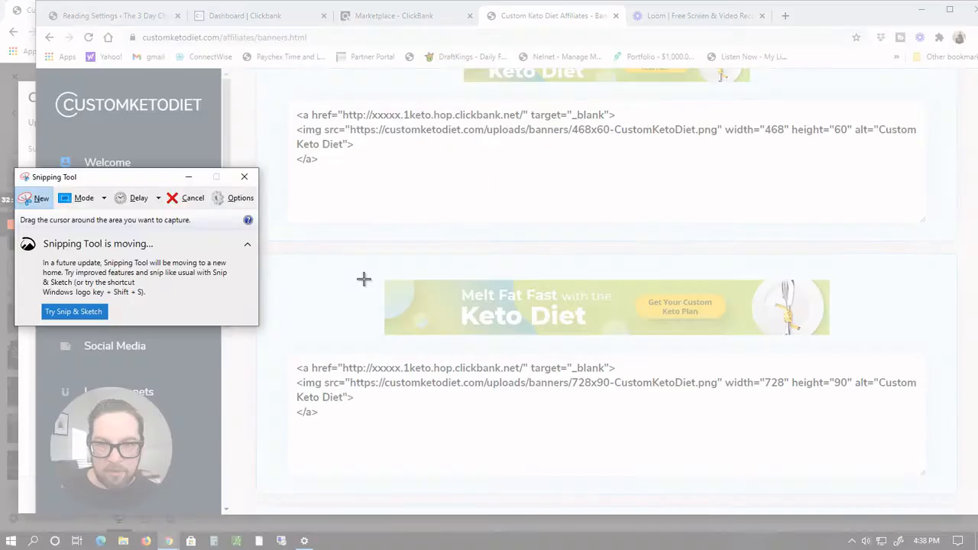
pyautogui.moveTo(385, 276); pyautogui.dragTo(843, 338)
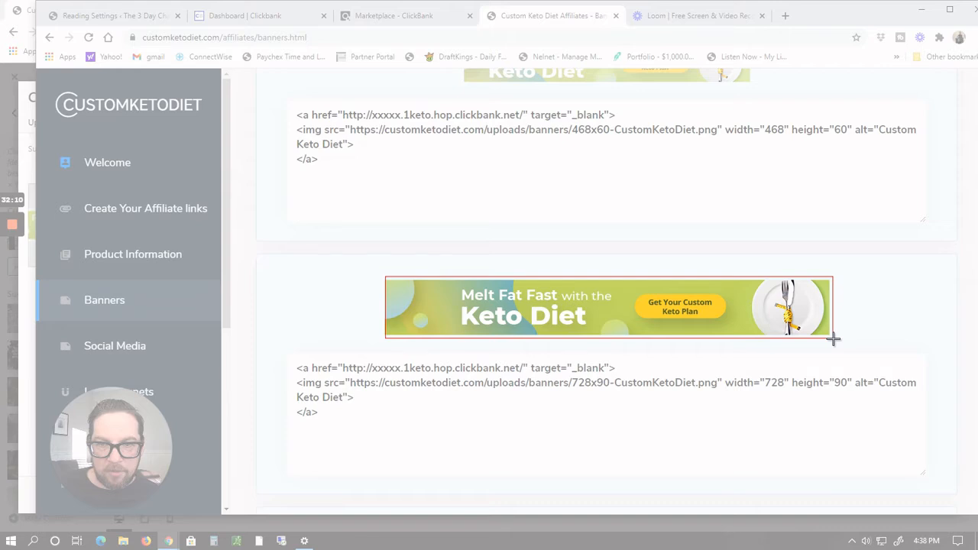
pyautogui.moveTo(830, 339); pyautogui.dragTo(831, 339)
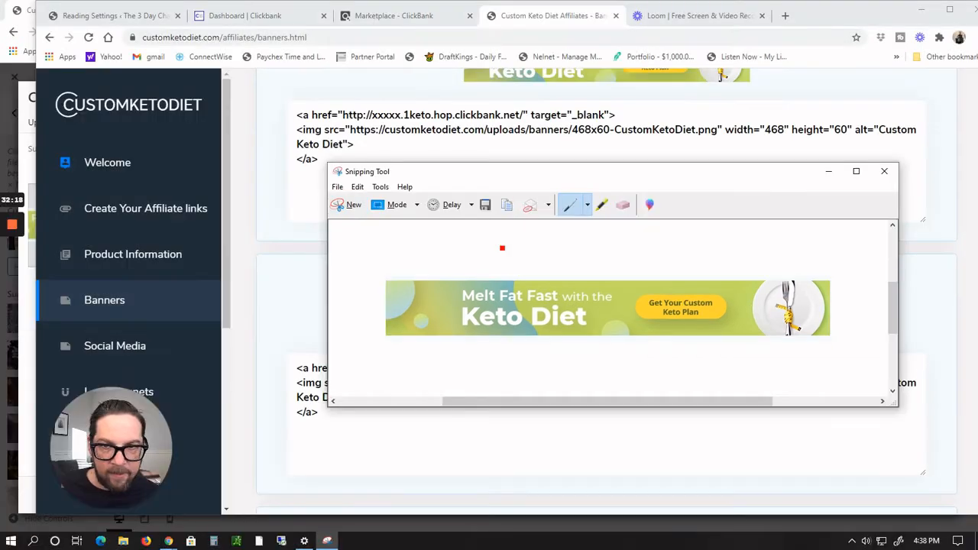
# Step: Save the snip to Pictures as CustomKetoBanner1.JPG
pyautogui.click(357, 186)
pyautogui.moveTo(337, 186)
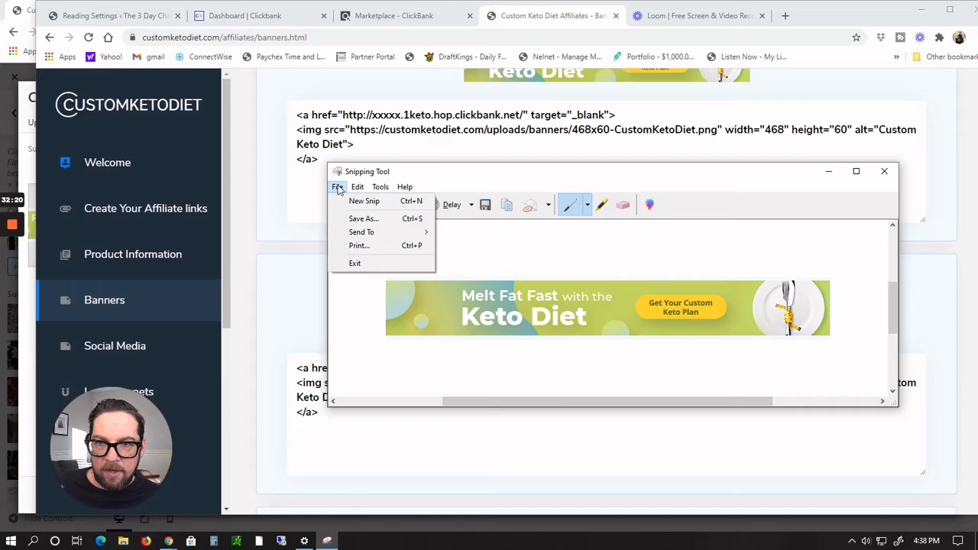
pyautogui.click(356, 219)
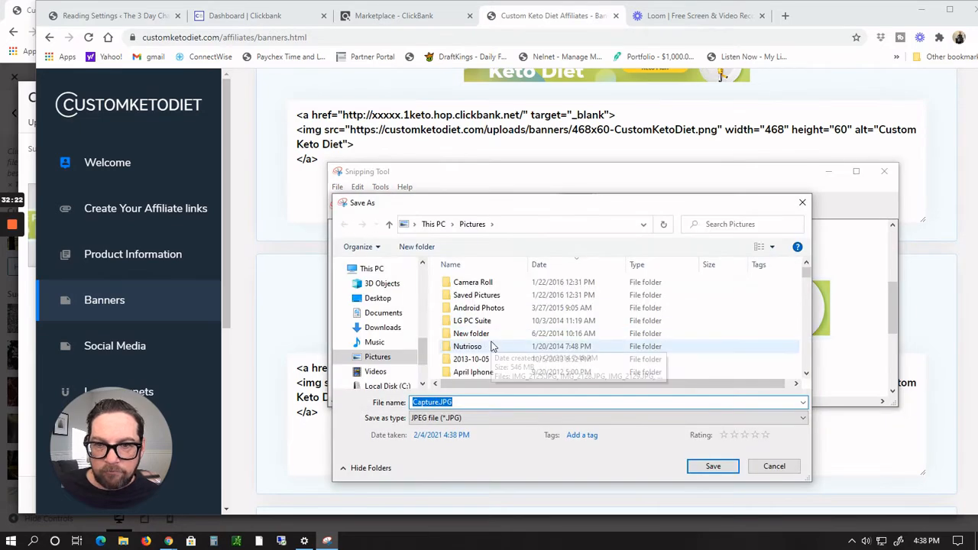
pyautogui.write('Cu')
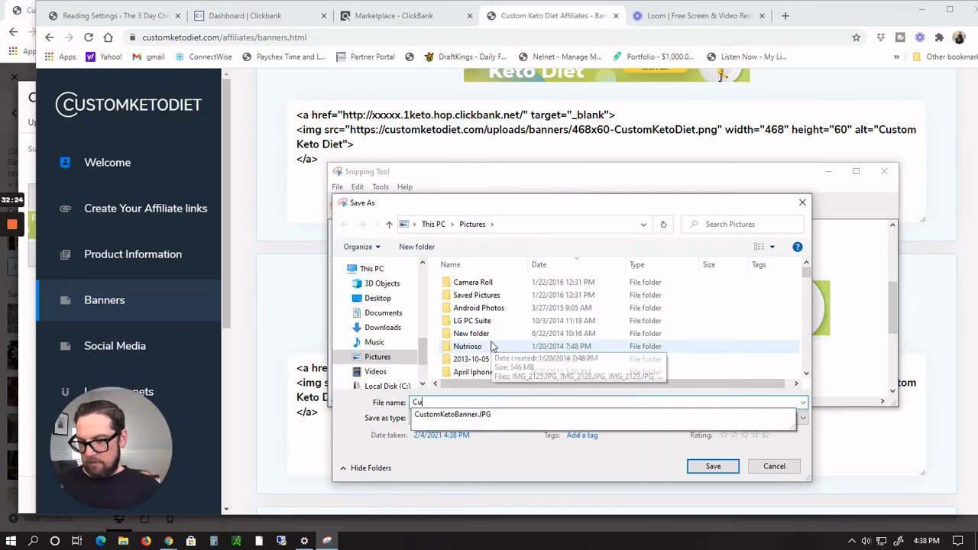
pyautogui.press('Down')
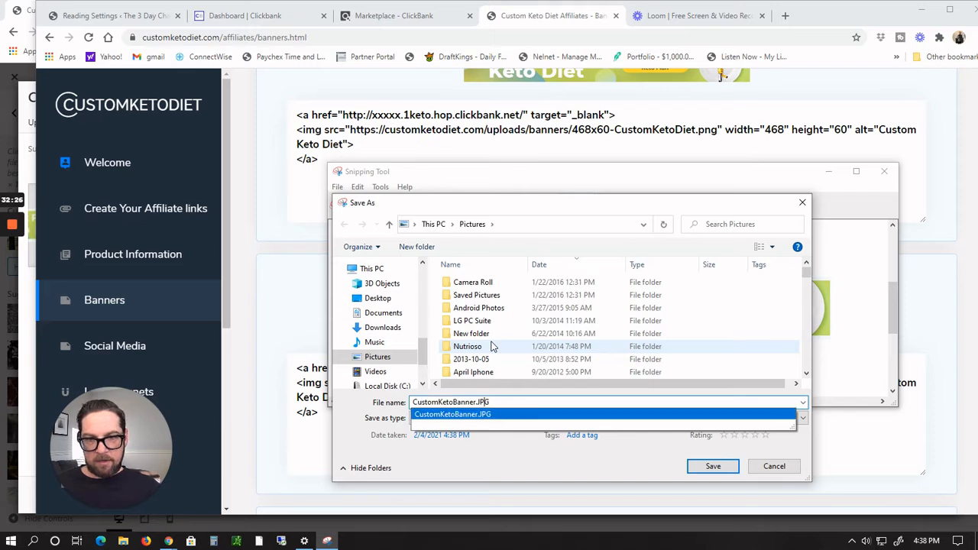
pyautogui.press('Left')
pyautogui.press('Left')
pyautogui.press('Left')
pyautogui.press('Left')
pyautogui.write('1')
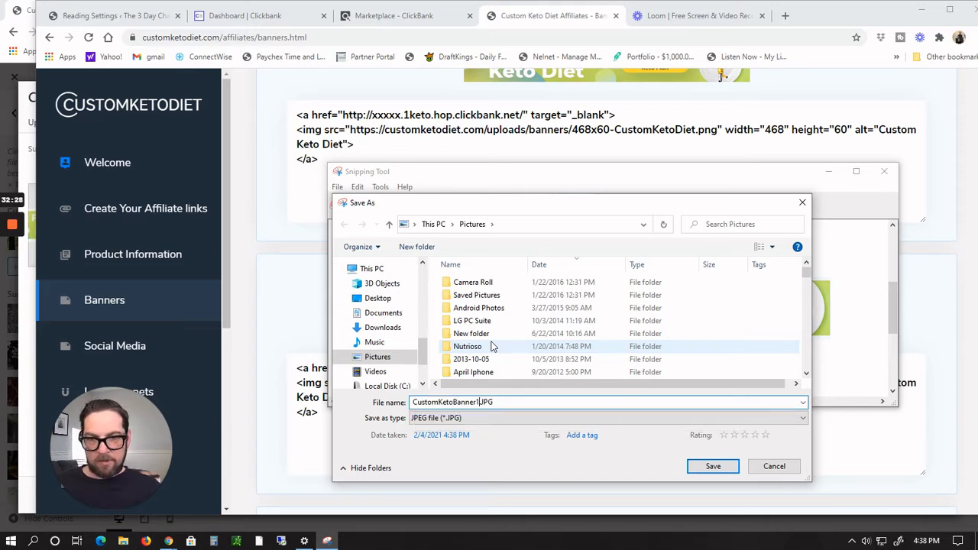
pyautogui.click(712, 466)
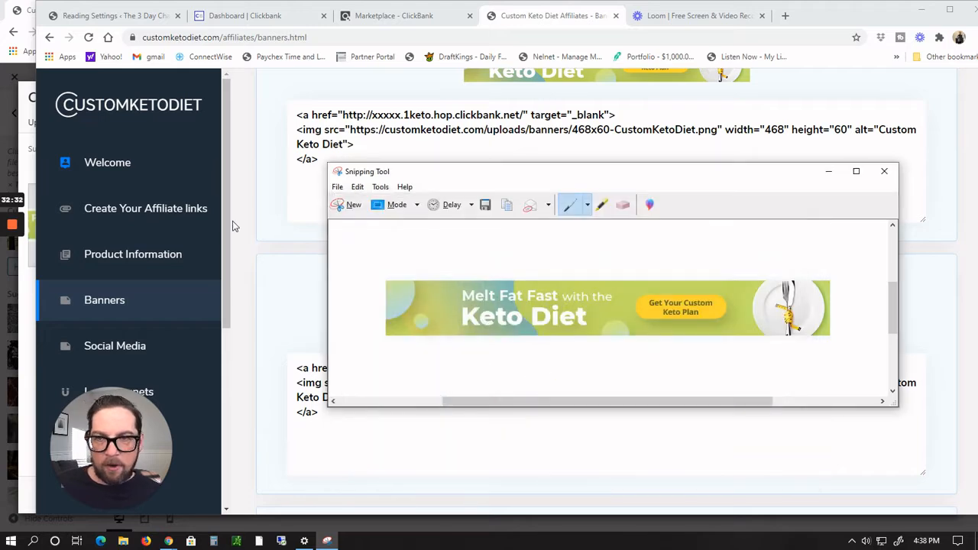
# Step: Return to the Customizer's image chooser and upload CustomKetoBanner1.JPG from Pictures
pyautogui.click(297, 79)
pyautogui.hotkey('alt', 'Tab')
pyautogui.hotkey('alt', 'Tab')
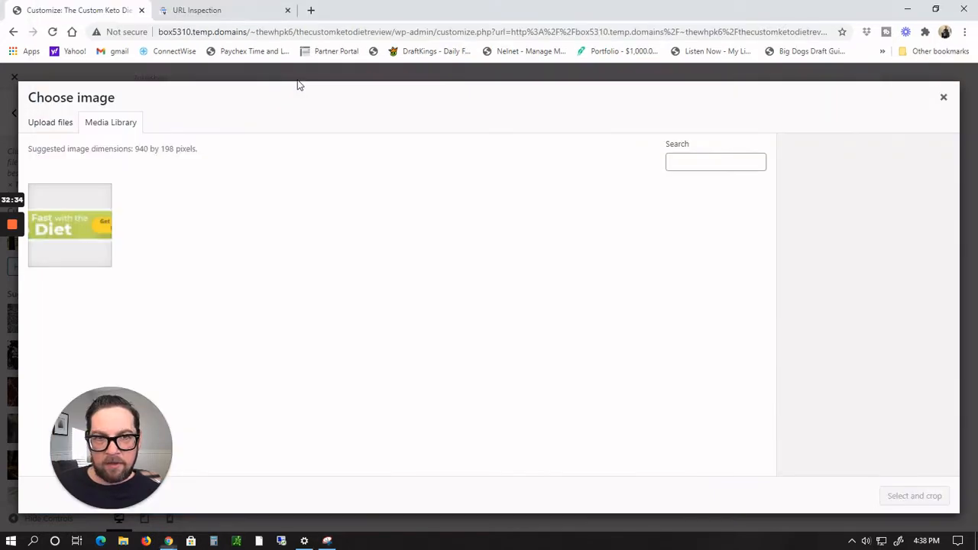
pyautogui.click(40, 125)
pyautogui.click(470, 303)
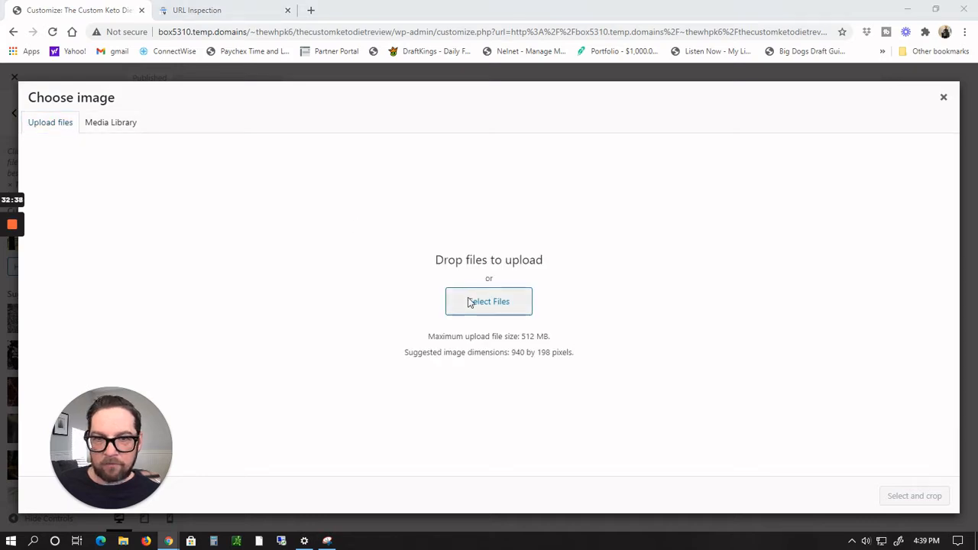
pyautogui.scroll(-10, 551, 256)
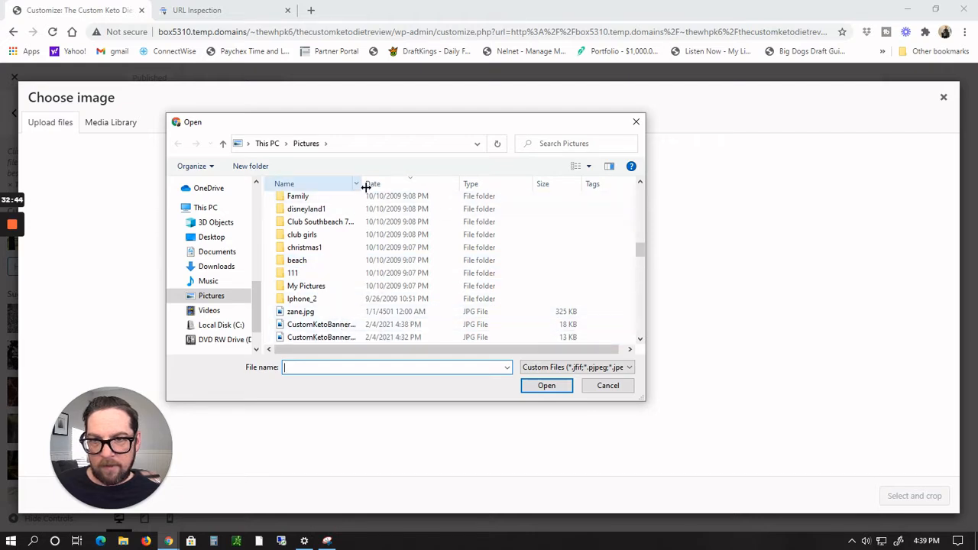
pyautogui.moveTo(363, 184); pyautogui.dragTo(410, 188)
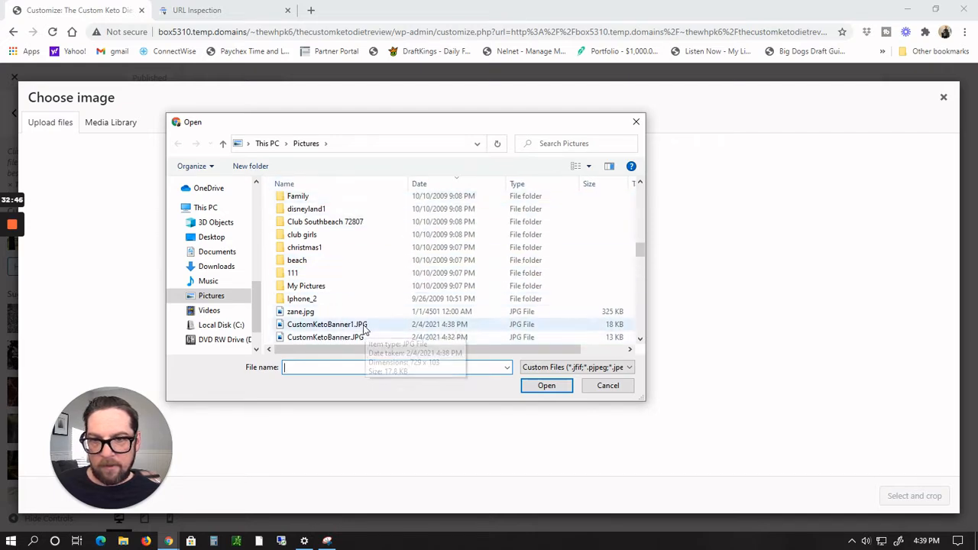
pyautogui.click(366, 327)
pyautogui.click(546, 385)
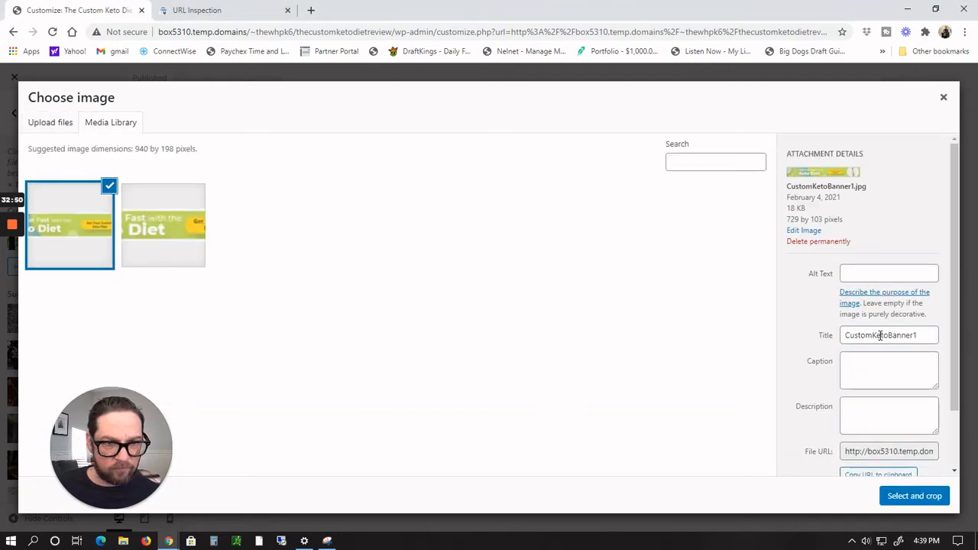
# Step: Copy the image title CustomKetoBanner1 into its Alt Text and proceed to select and crop it
pyautogui.tripleClick(880, 336)
pyautogui.hotkey('ctrl', 'c')
pyautogui.click(888, 272)
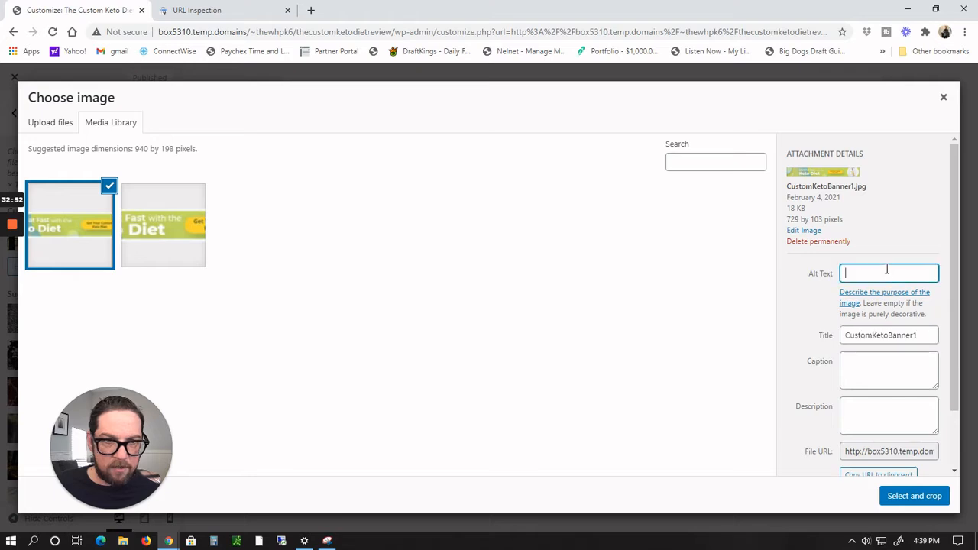
pyautogui.hotkey('ctrl', 'v')
pyautogui.scroll(-1, 911, 317)
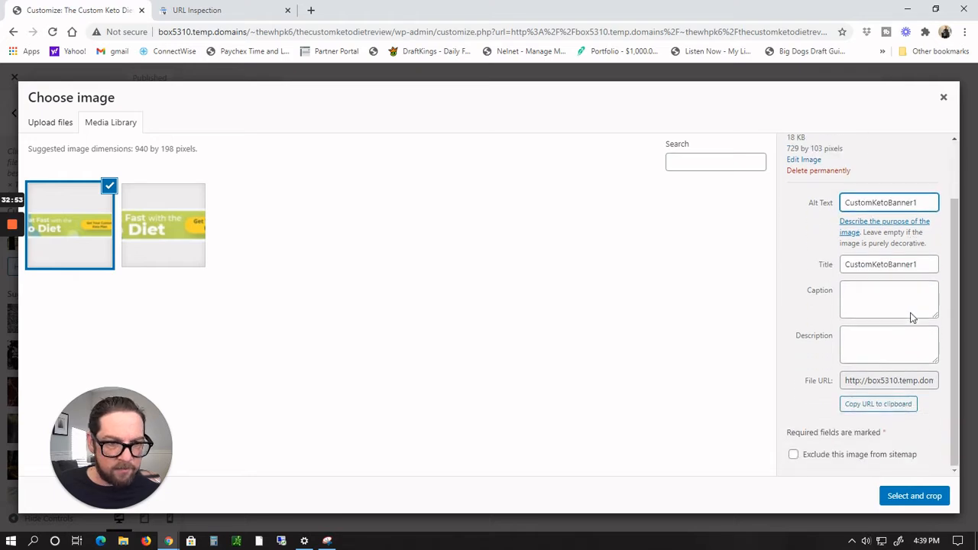
pyautogui.click(921, 501)
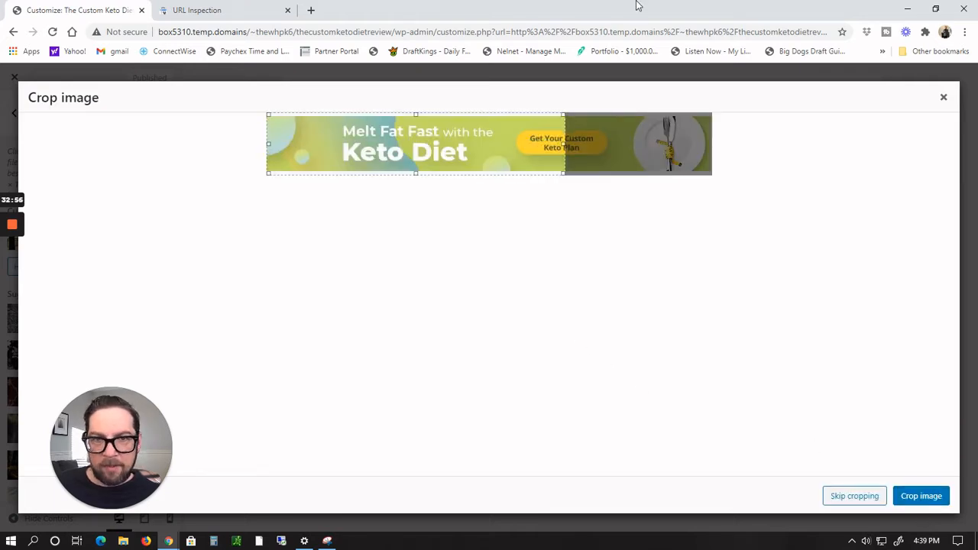
# Step: Adjust the crop area briefly, then skip cropping to use the full banner as header
pyautogui.moveTo(485, 153); pyautogui.dragTo(479, 154)
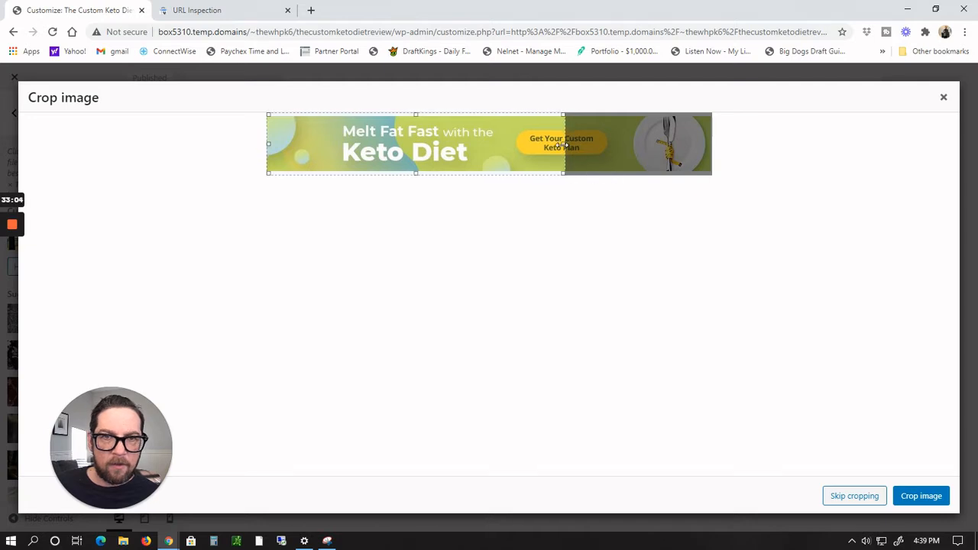
pyautogui.moveTo(482, 144)
pyautogui.mouseDown()
pyautogui.moveTo(549, 152)
pyautogui.moveTo(467, 151)
pyautogui.mouseUp()
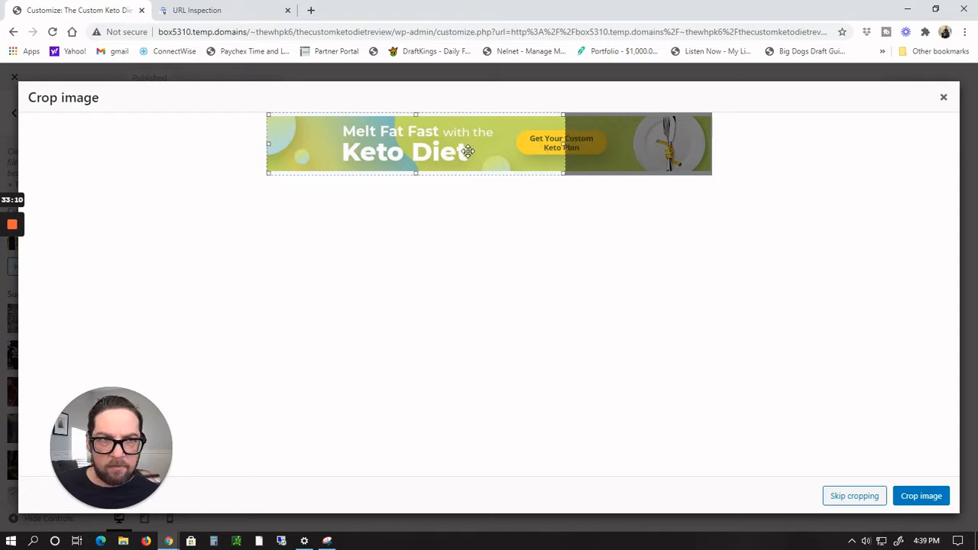
pyautogui.click(861, 496)
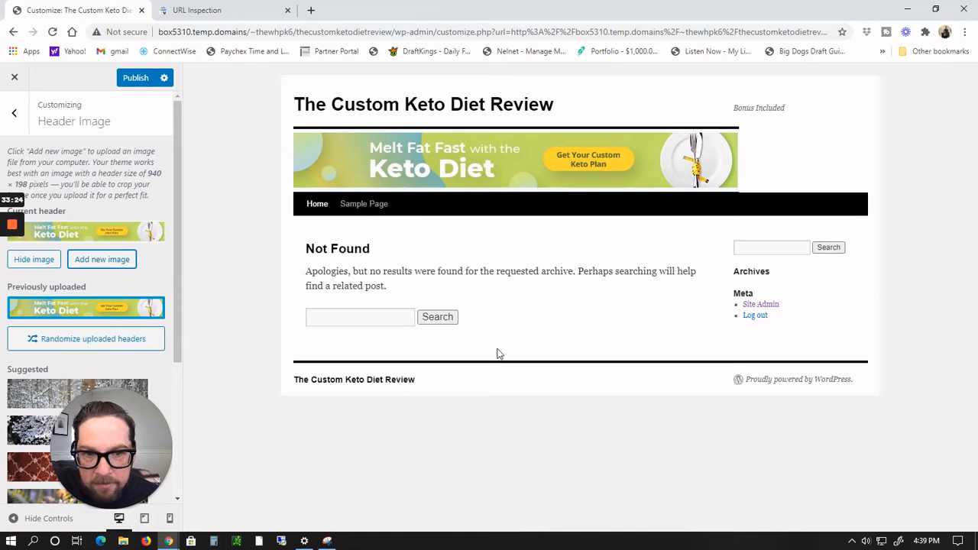
# Step: Publish the new header image and close the Customizer
pyautogui.click(136, 77)
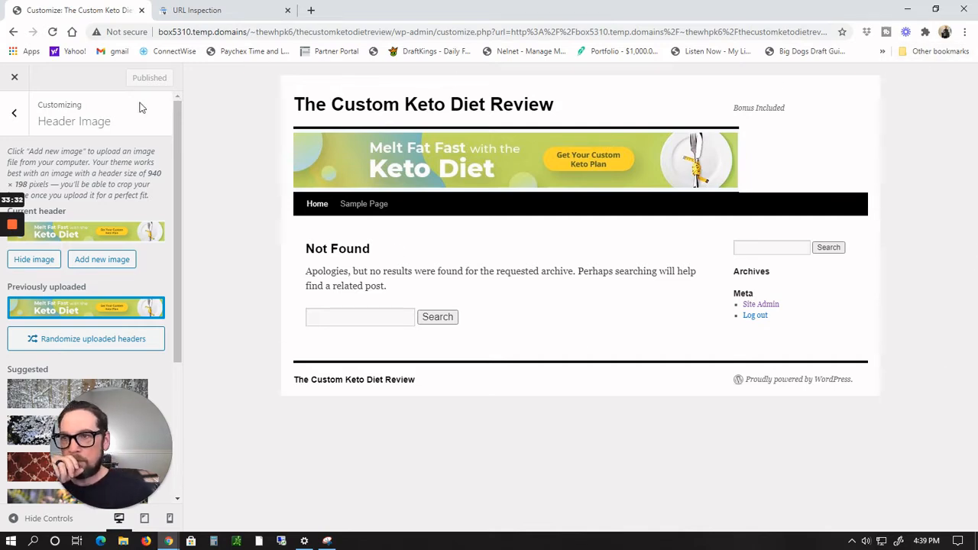
pyautogui.click(15, 80)
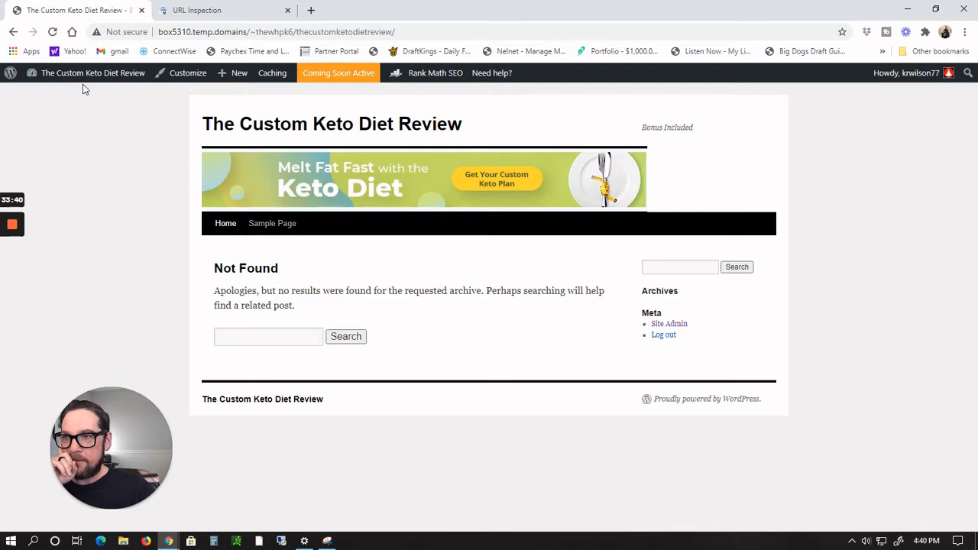
# Step: Open the admin dashboard, go to the Pages list and trash the Sample Page
pyautogui.moveTo(82, 74)
pyautogui.click(44, 96)
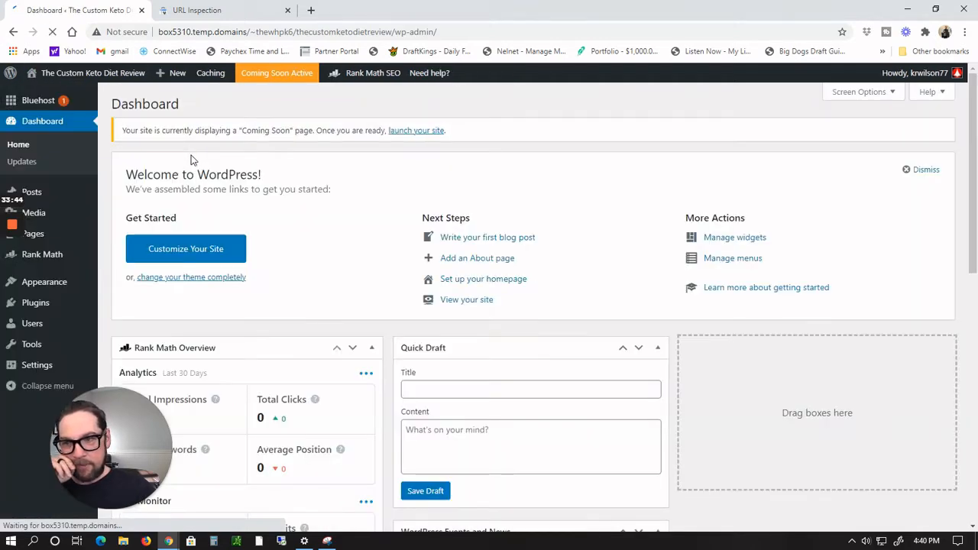
pyautogui.scroll(-2, 109, 253)
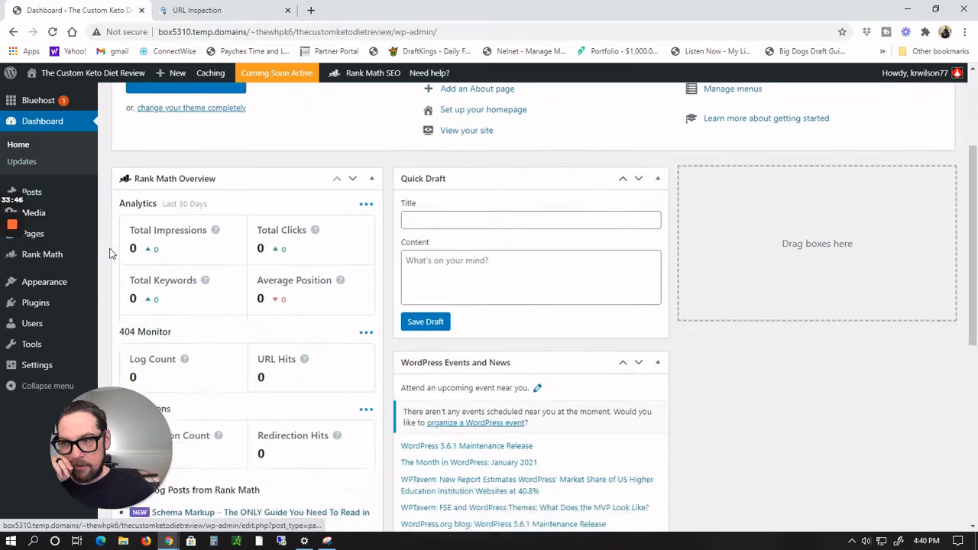
pyautogui.scroll(2, 34, 305)
pyautogui.moveTo(37, 197)
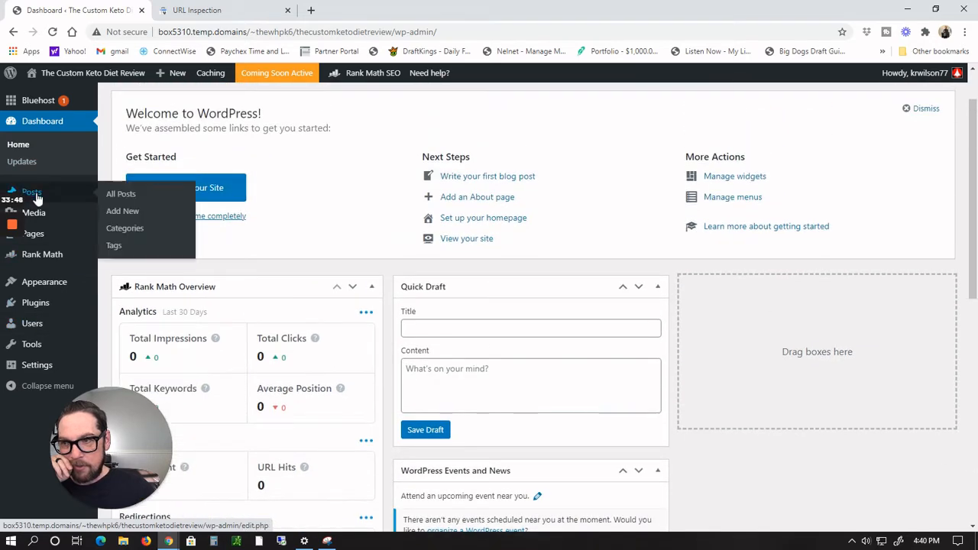
pyautogui.scroll(1, 93, 180)
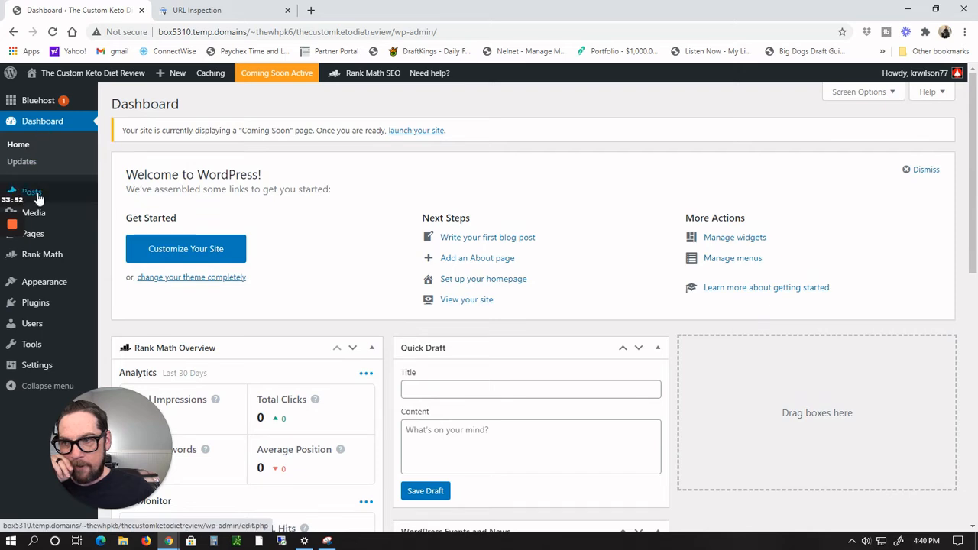
pyautogui.moveTo(33, 233)
pyautogui.click(127, 236)
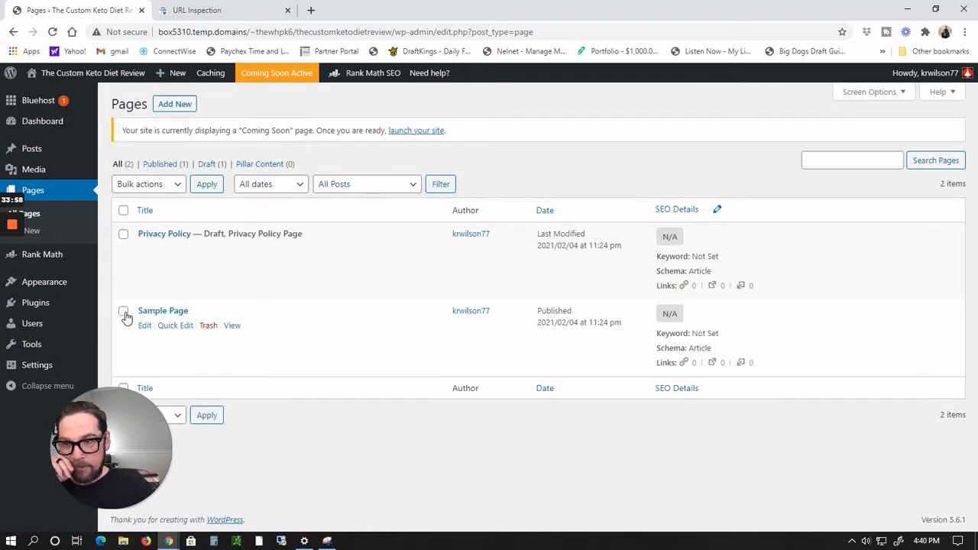
pyautogui.click(208, 326)
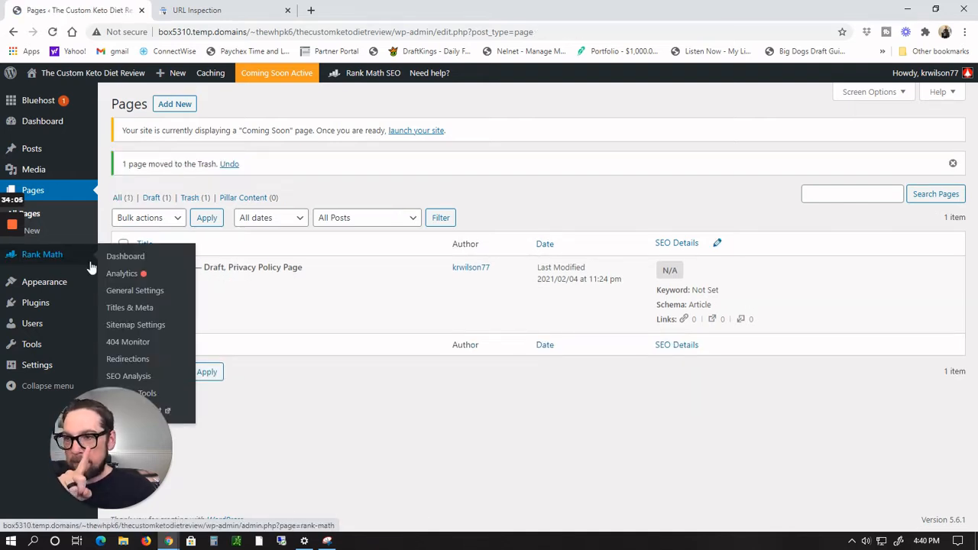
# Step: Search the plugin directory for WP Auto Term and browse the results
pyautogui.moveTo(59, 307)
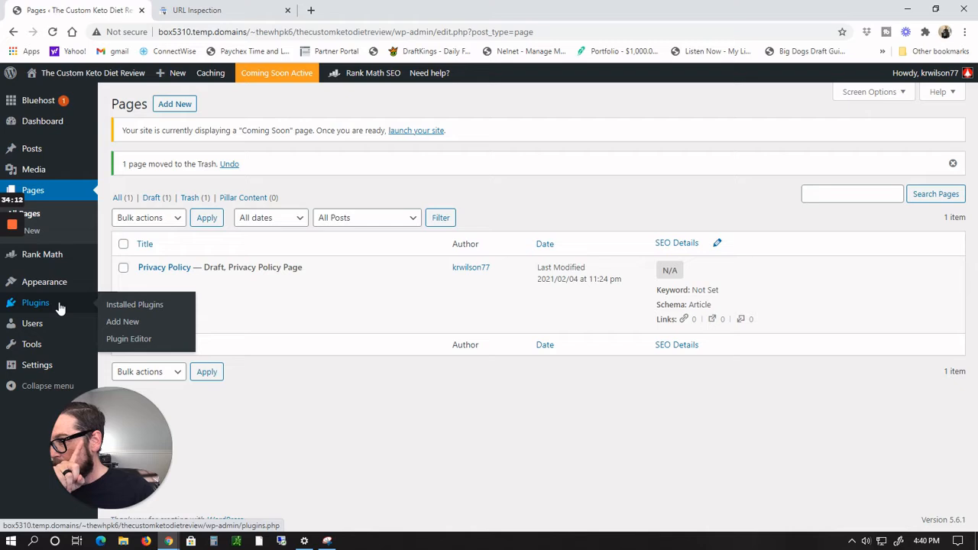
pyautogui.click(128, 306)
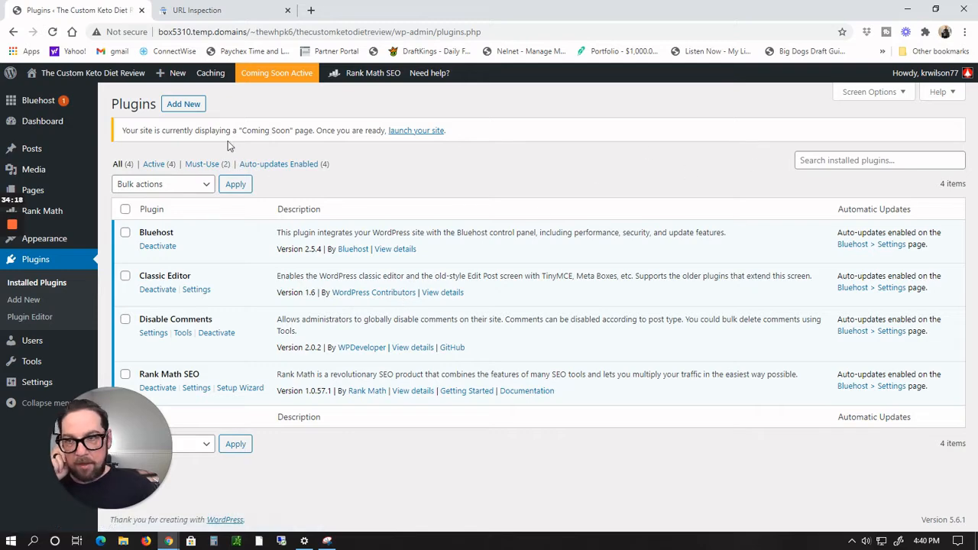
pyautogui.click(191, 104)
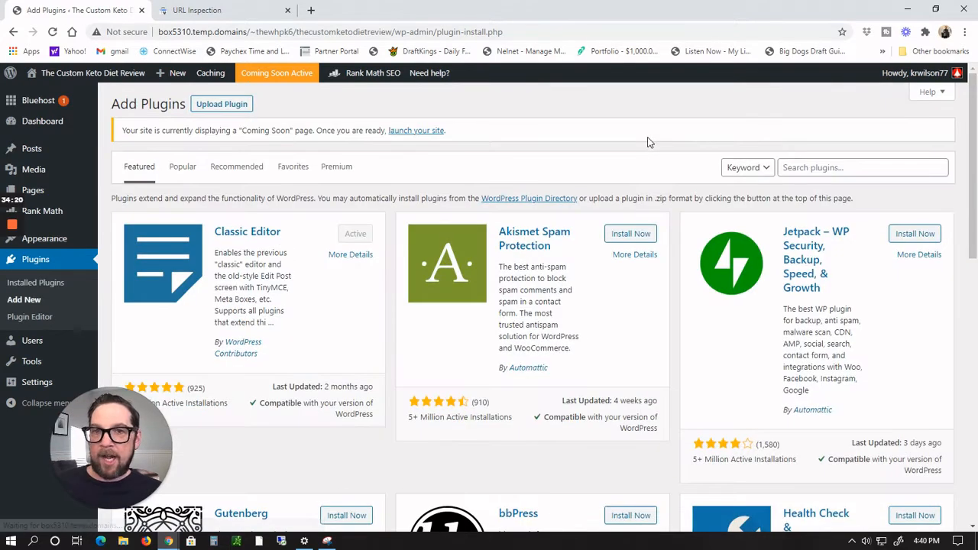
pyautogui.click(854, 169)
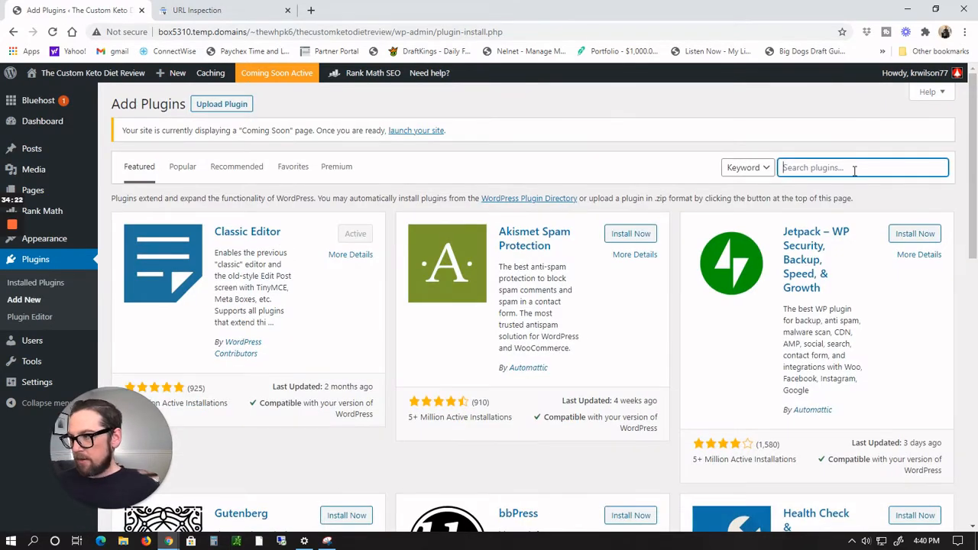
pyautogui.write('WP A')
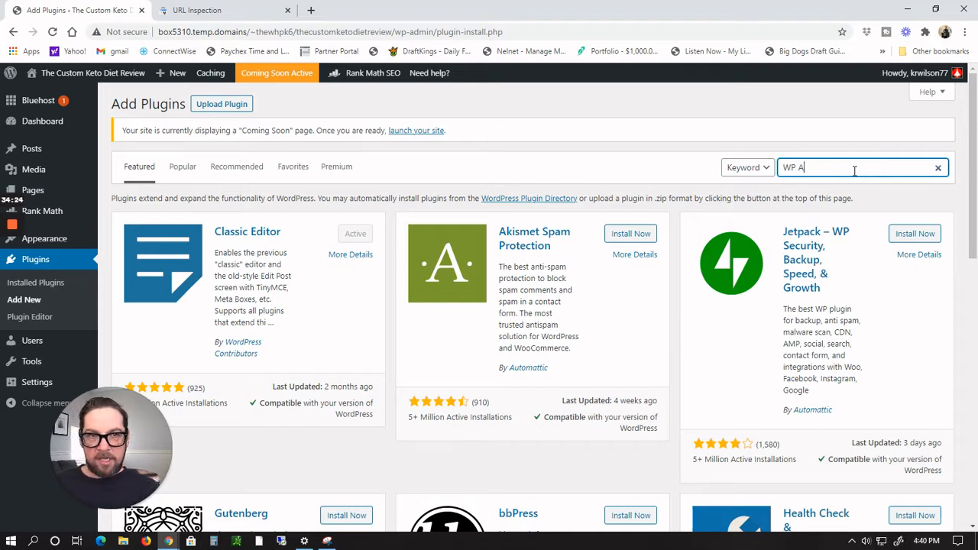
pyautogui.write('uto Ter')
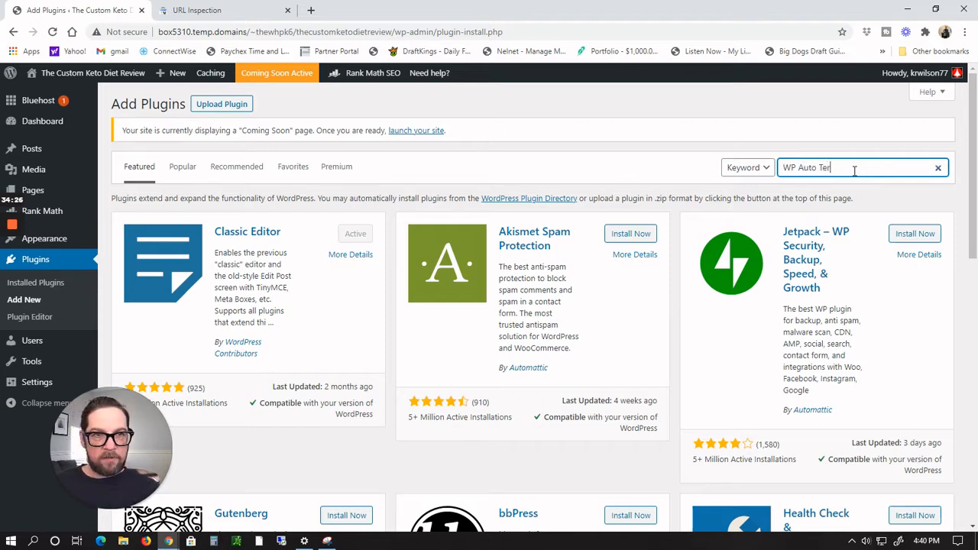
pyautogui.write('m')
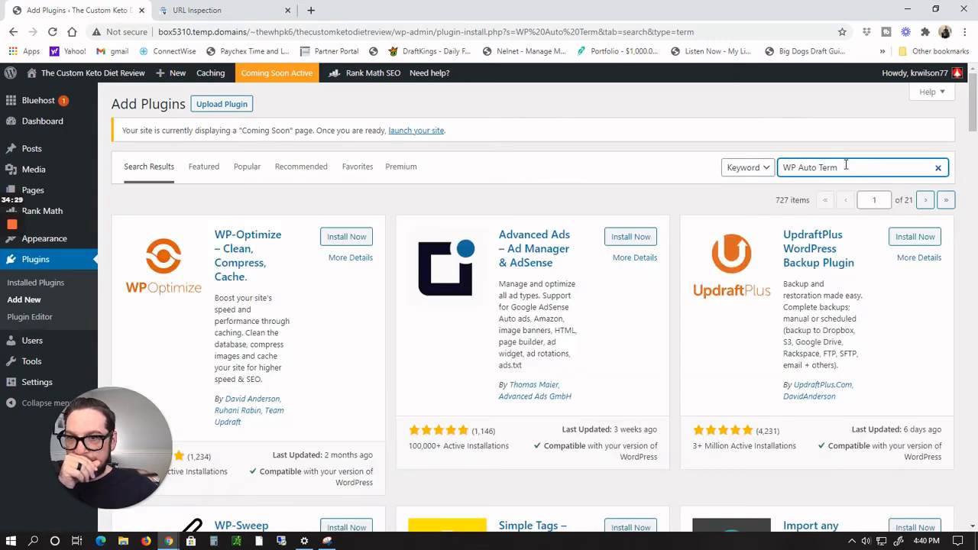
pyautogui.scroll(-3, 617, 277)
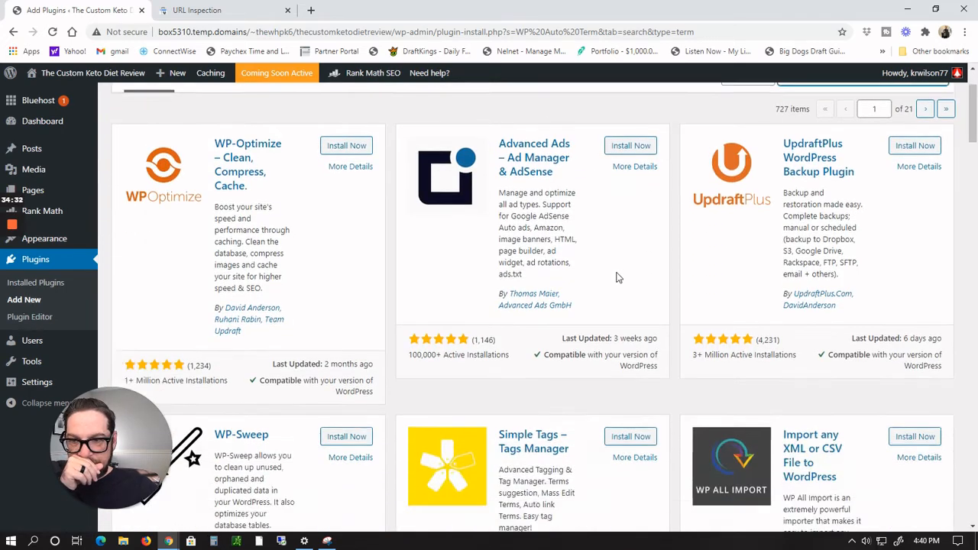
pyautogui.scroll(-3, 617, 278)
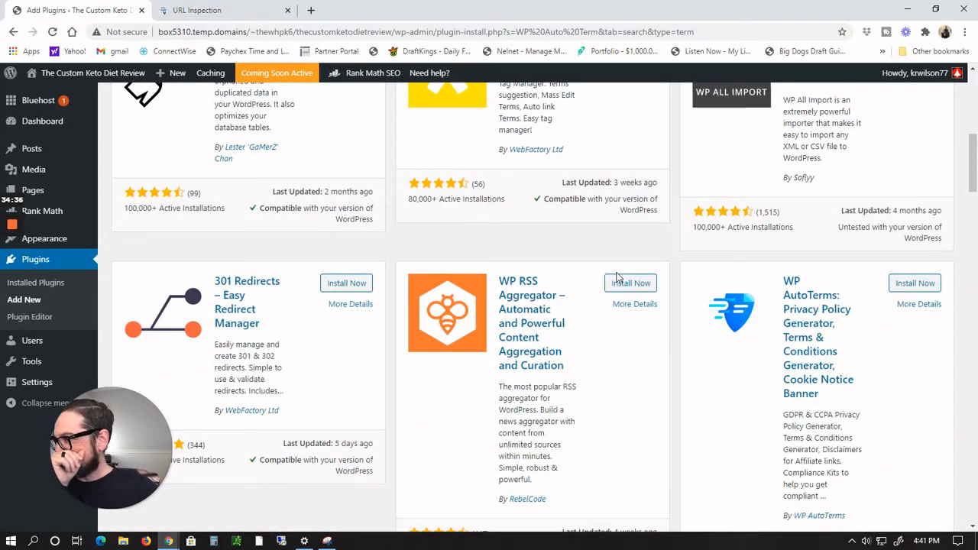
pyautogui.scroll(-4, 617, 277)
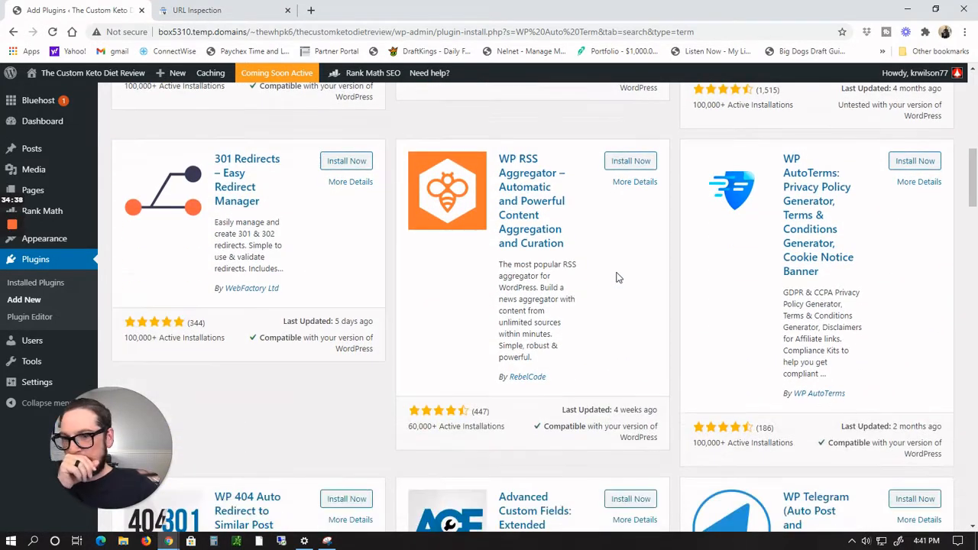
pyautogui.scroll(10, 618, 277)
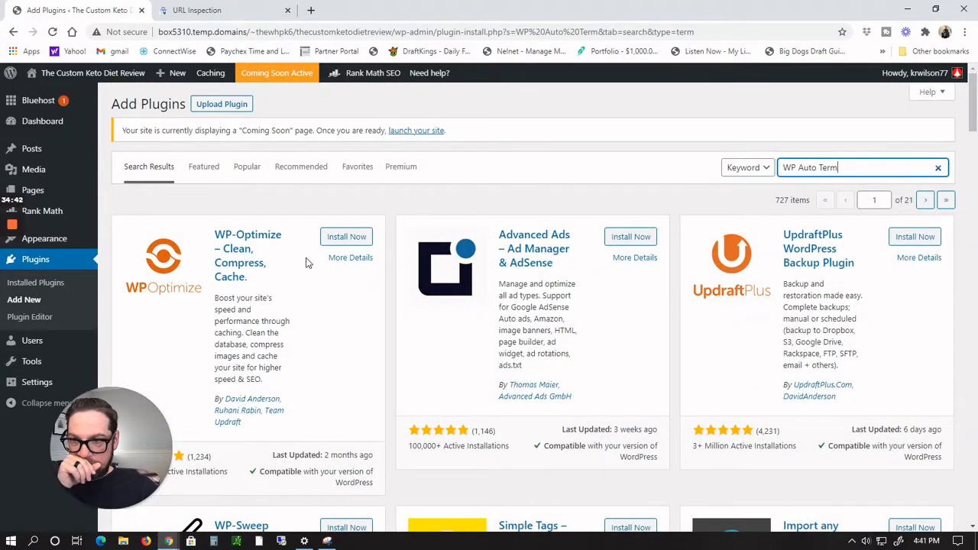
# Step: Search plugins for Privacy Policy, then install and activate the WP AutoTerms plugin
pyautogui.moveTo(856, 168); pyautogui.dragTo(582, 158)
pyautogui.write('Priv')
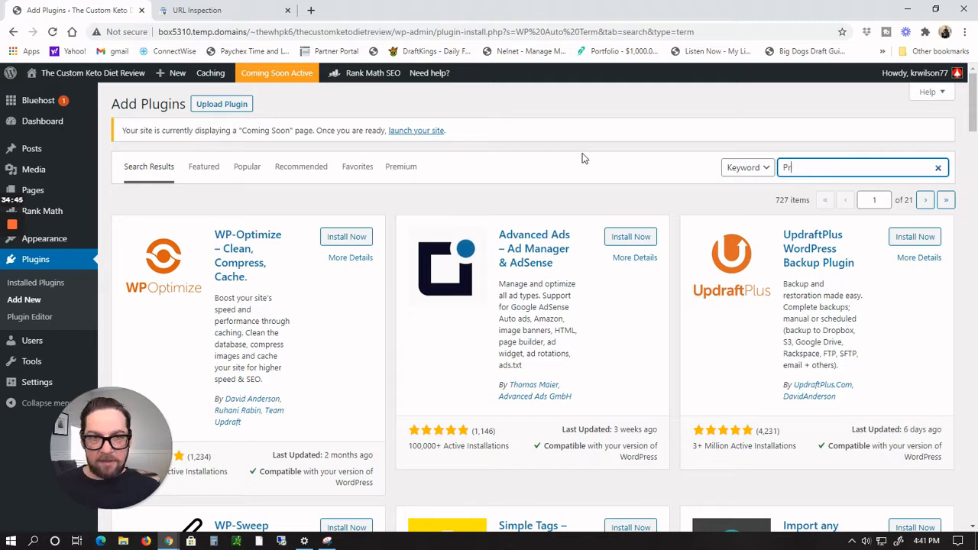
pyautogui.write('a')
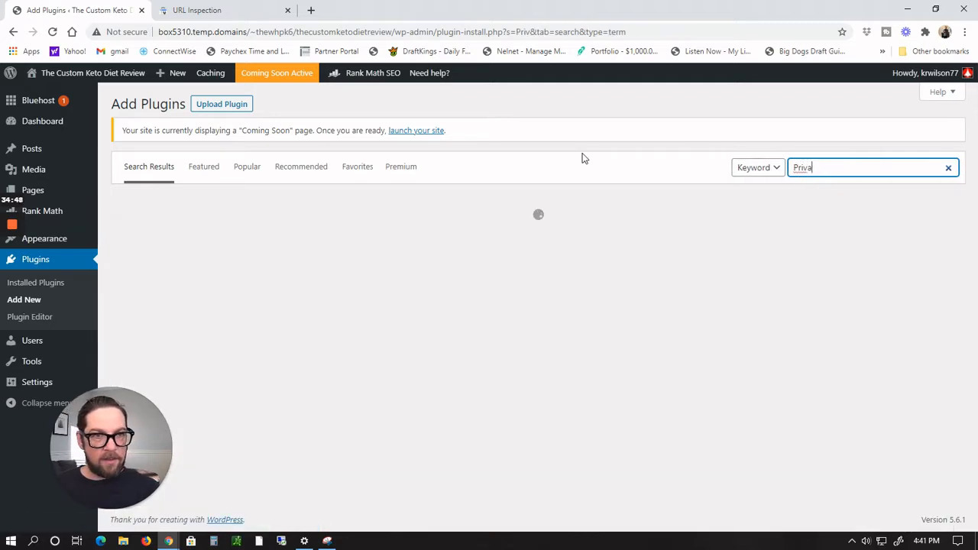
pyautogui.write('cy')
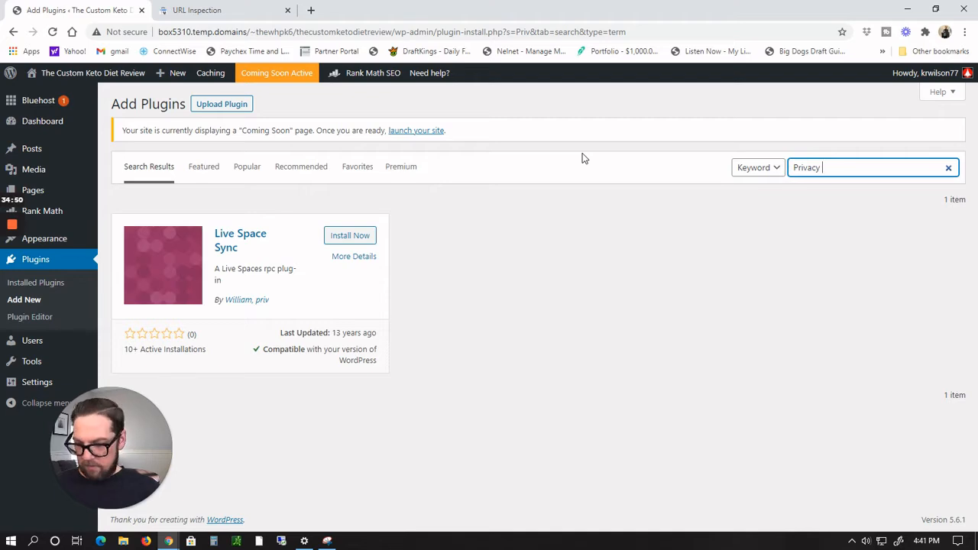
pyautogui.write(' Poli')
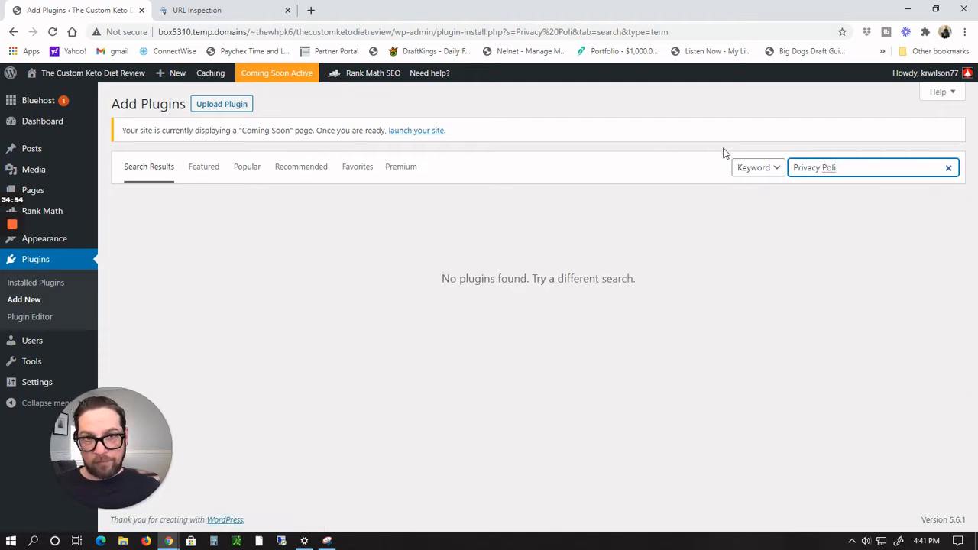
pyautogui.write('cy')
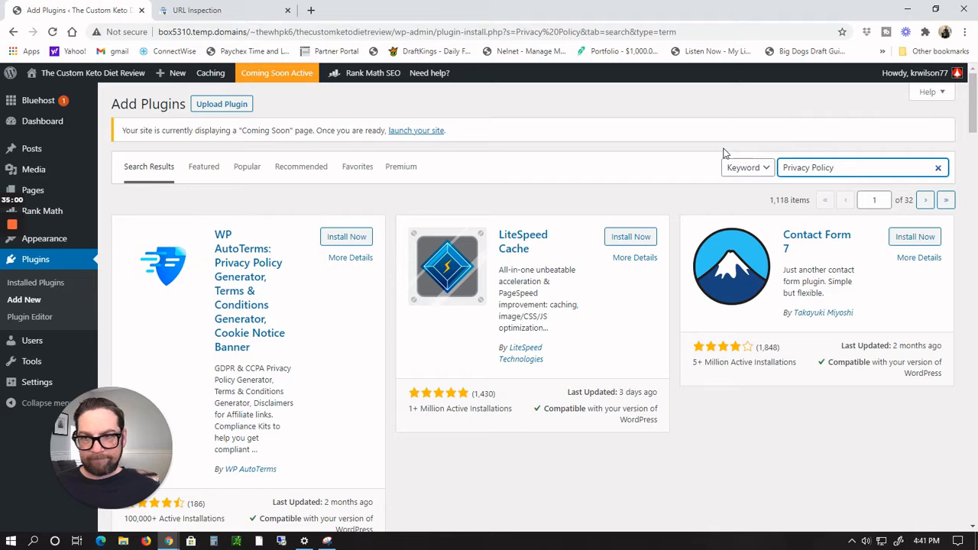
pyautogui.click(346, 237)
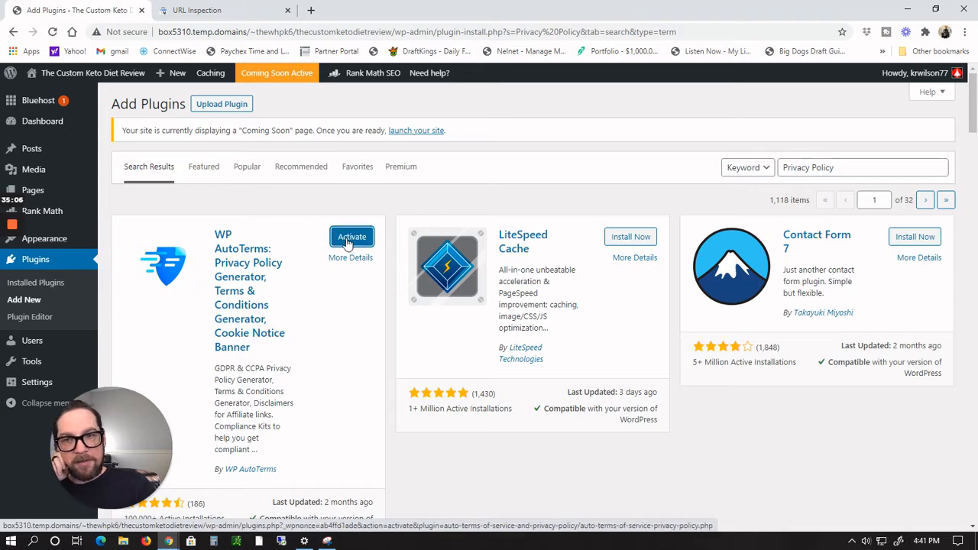
pyautogui.click(347, 240)
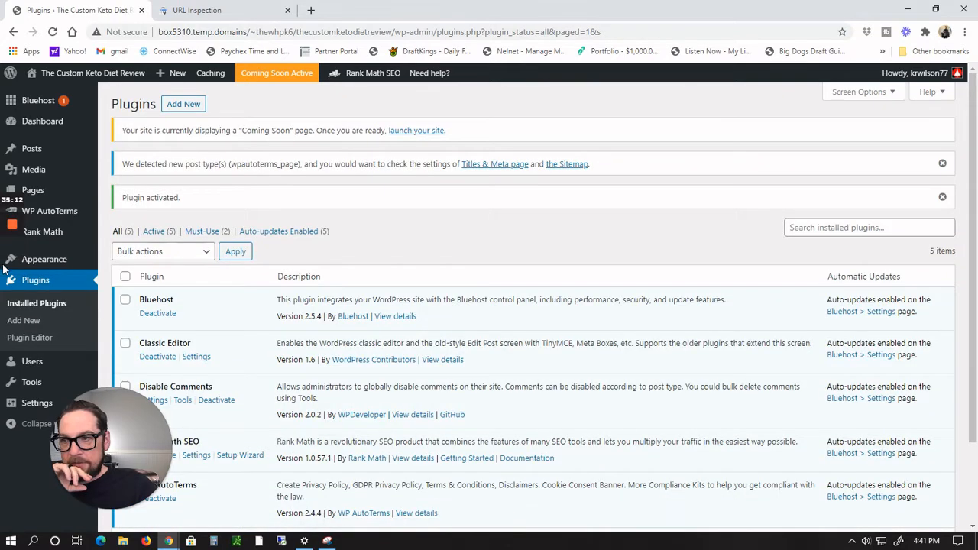
# Step: Add a new page titled The Custom Keto Diet Review and place the cursor in its content area
pyautogui.moveTo(48, 155)
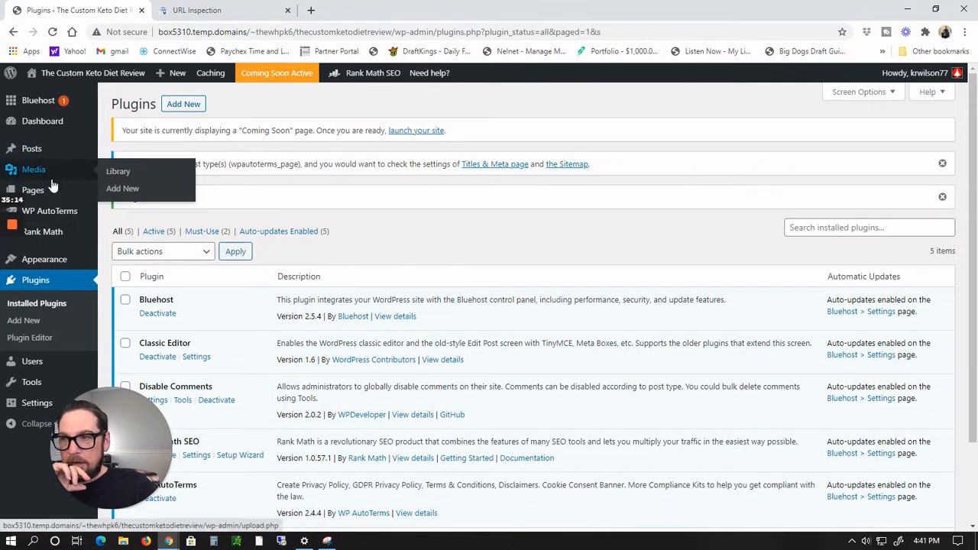
pyautogui.moveTo(54, 190)
pyautogui.click(122, 196)
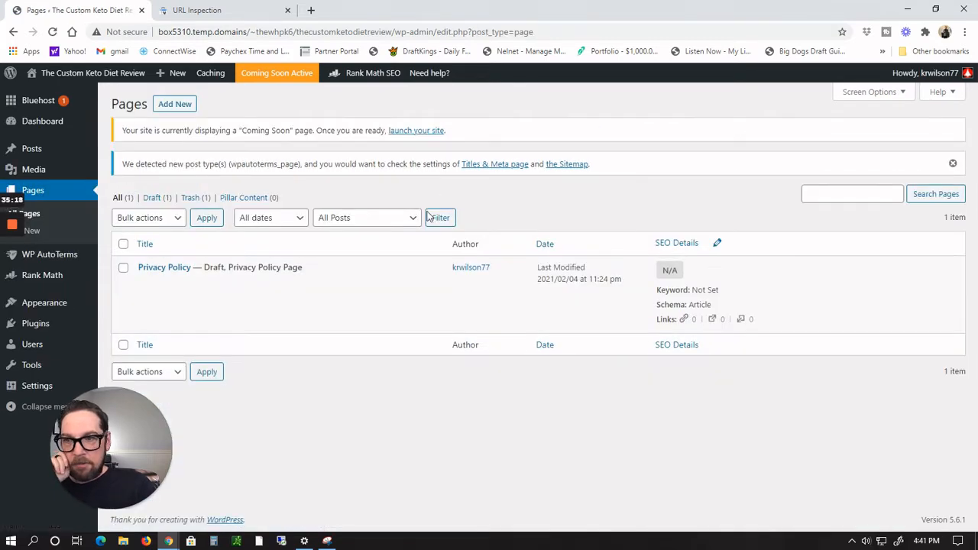
pyautogui.moveTo(277, 295)
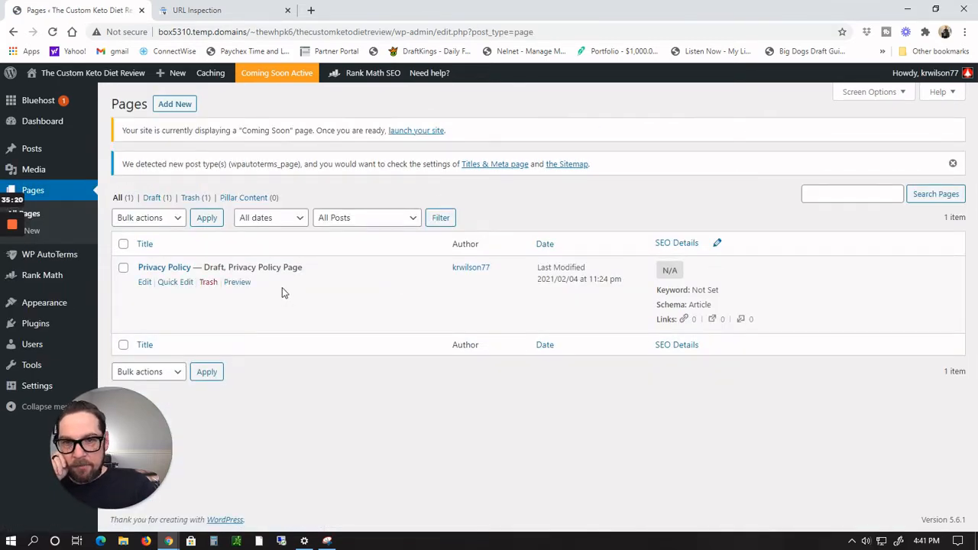
pyautogui.click(184, 106)
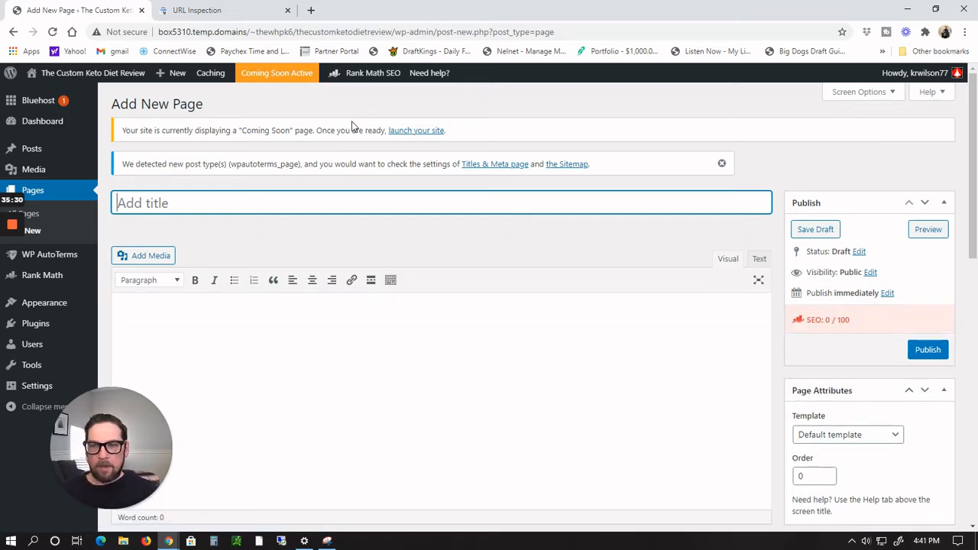
pyautogui.write('Th')
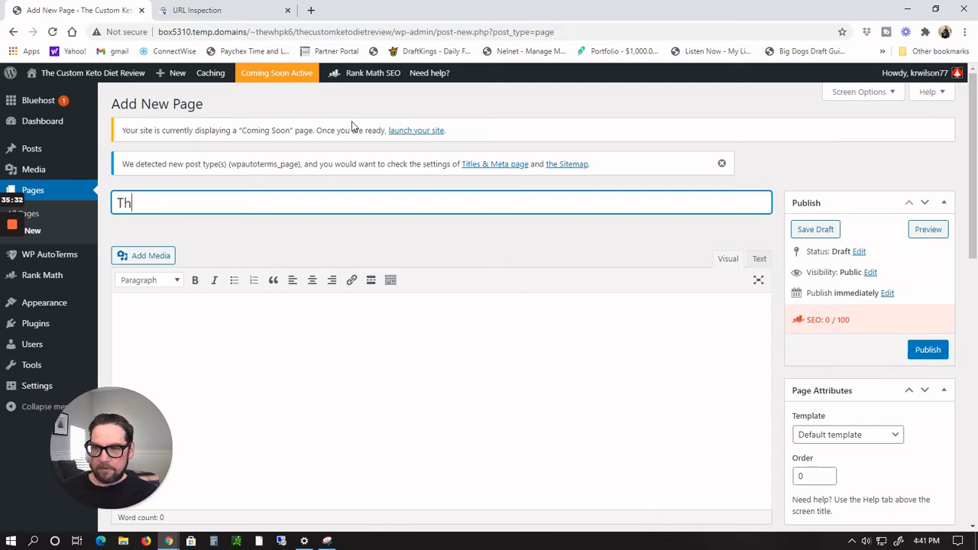
pyautogui.write('e Cu')
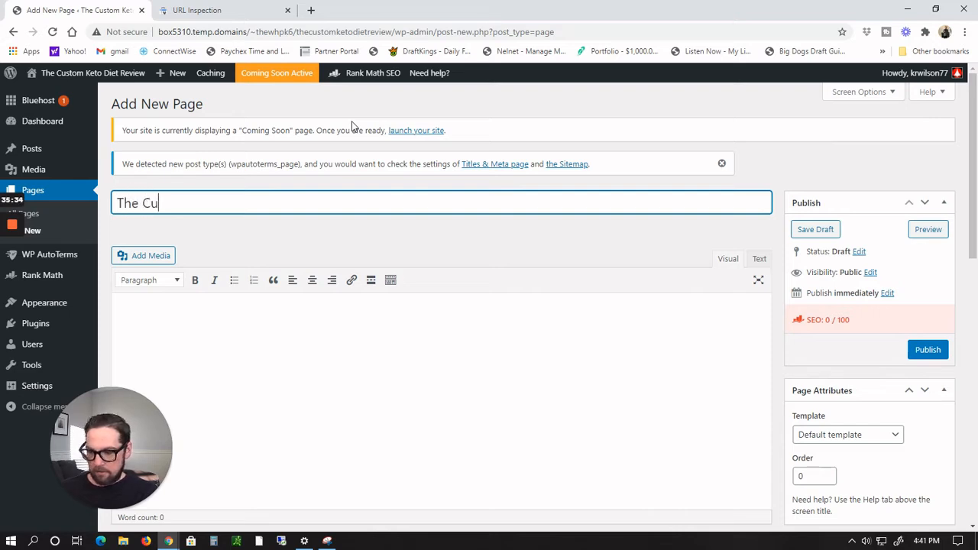
pyautogui.write('stom Keto Di')
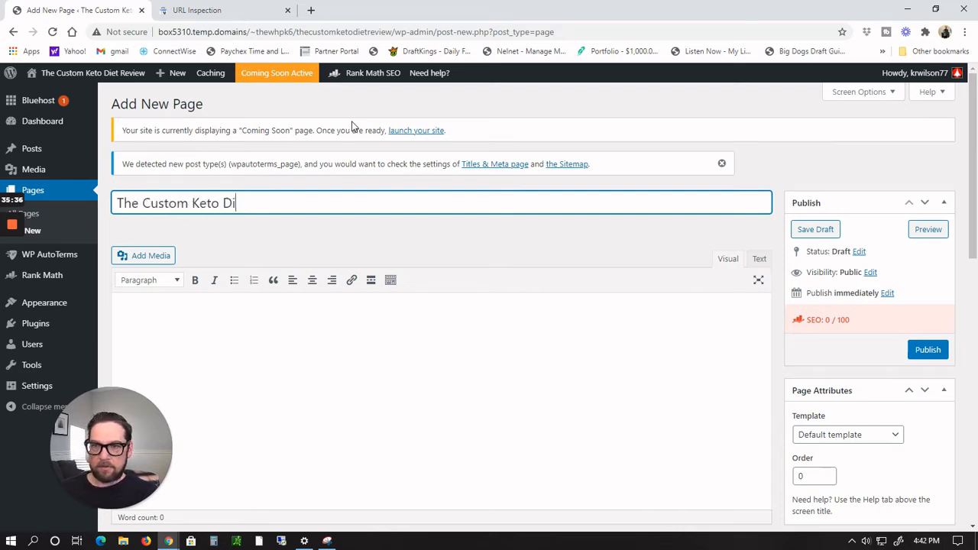
pyautogui.write('et Review')
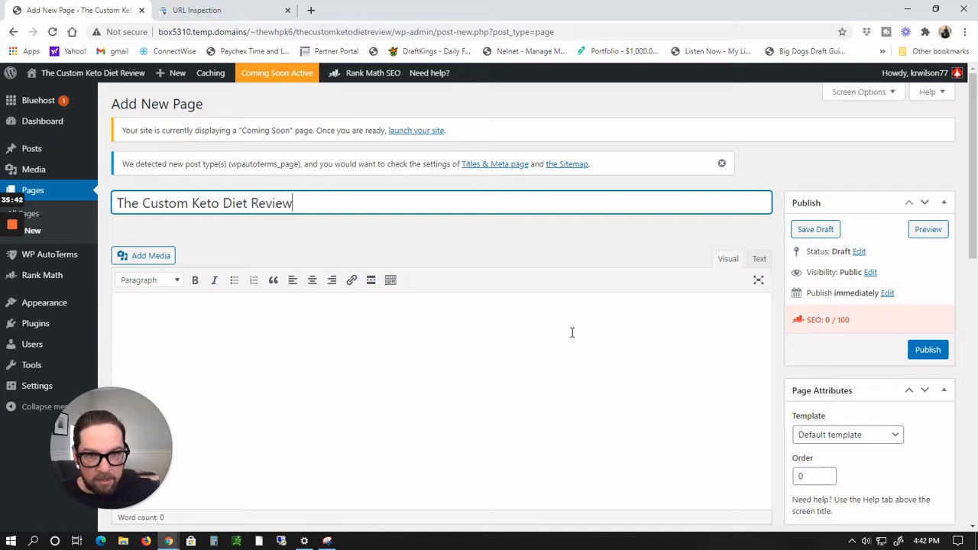
pyautogui.click(497, 327)
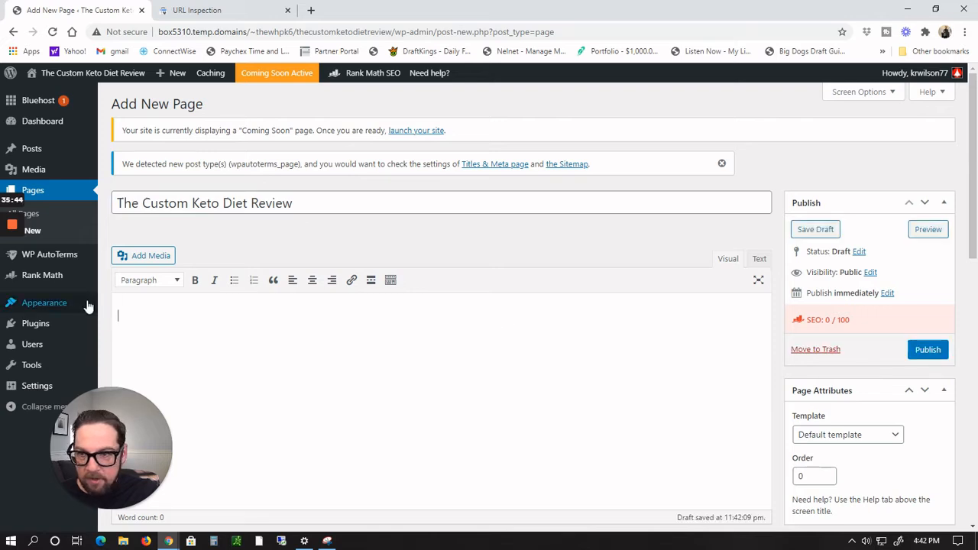
pyautogui.scroll(-2, 358, 306)
pyautogui.scroll(1, 358, 307)
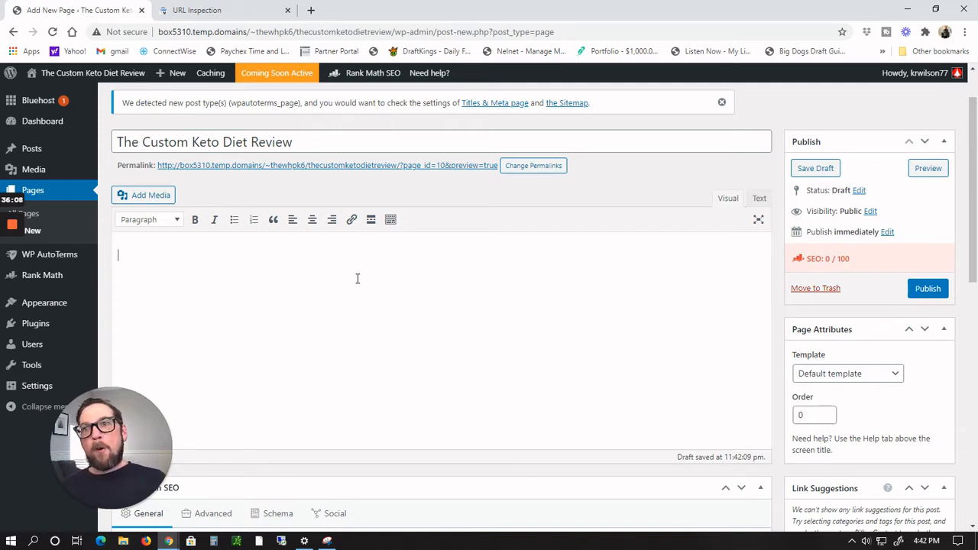
# Step: Copy the four Product Information paragraphs from the Custom Keto Diet affiliate site and return to the new page's content area
pyautogui.click(310, 10)
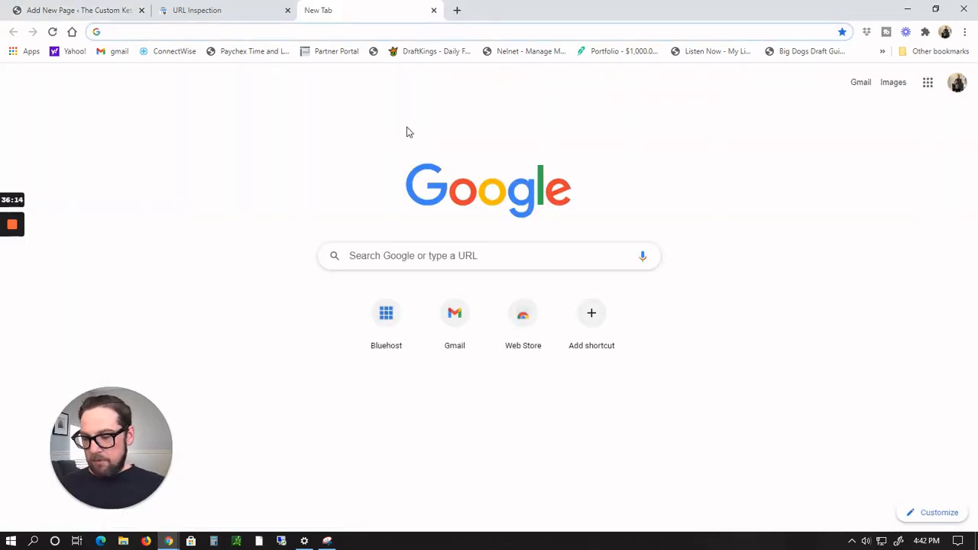
pyautogui.hotkey('alt', 'Tab')
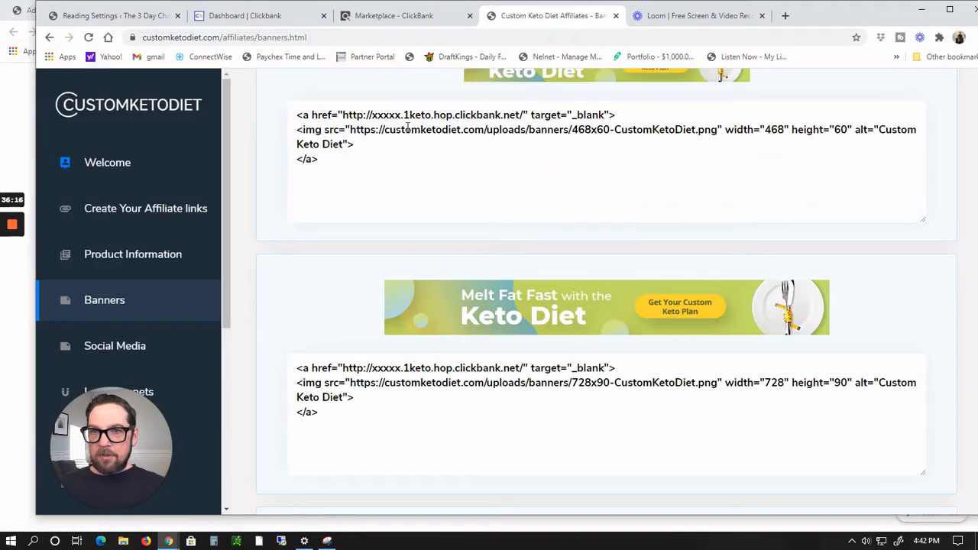
pyautogui.click(138, 260)
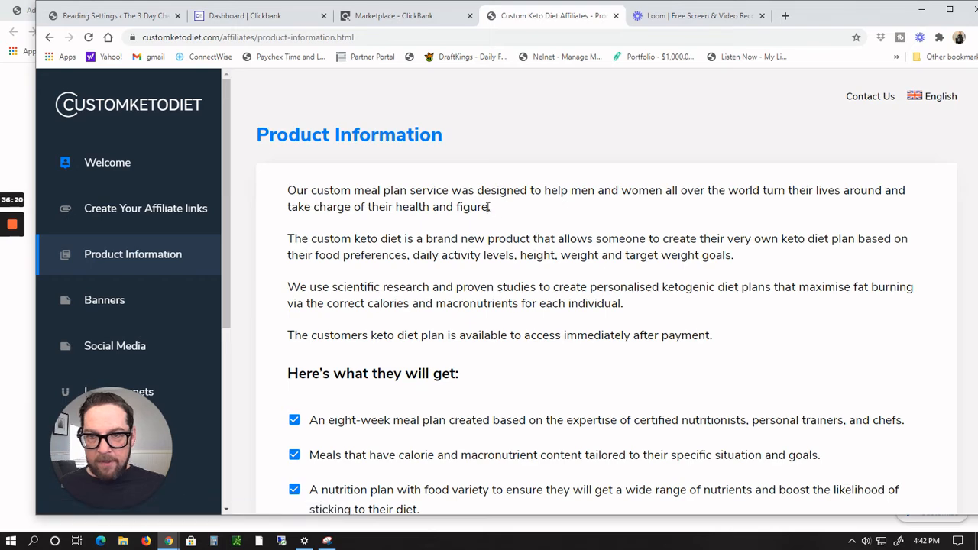
pyautogui.scroll(-3, 509, 206)
pyautogui.scroll(3, 509, 206)
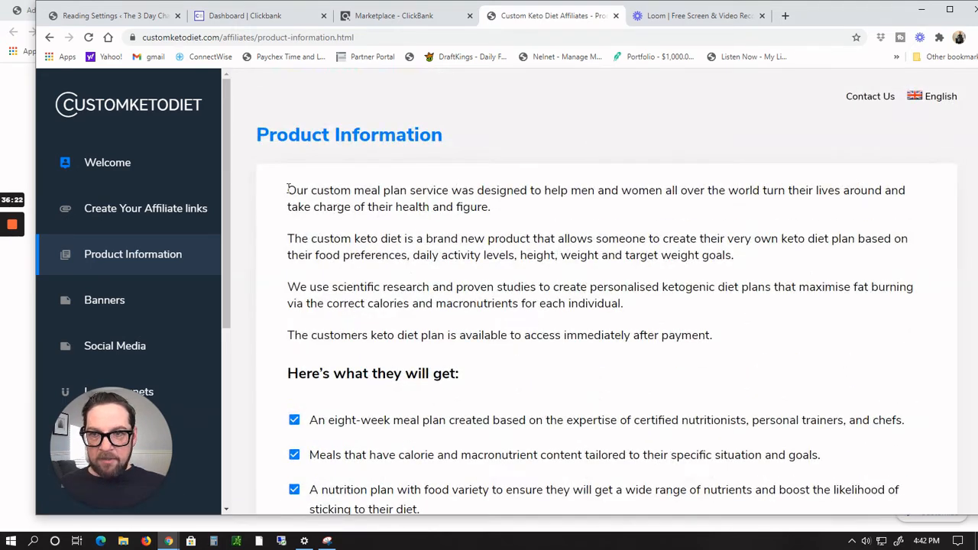
pyautogui.moveTo(289, 192); pyautogui.dragTo(714, 340)
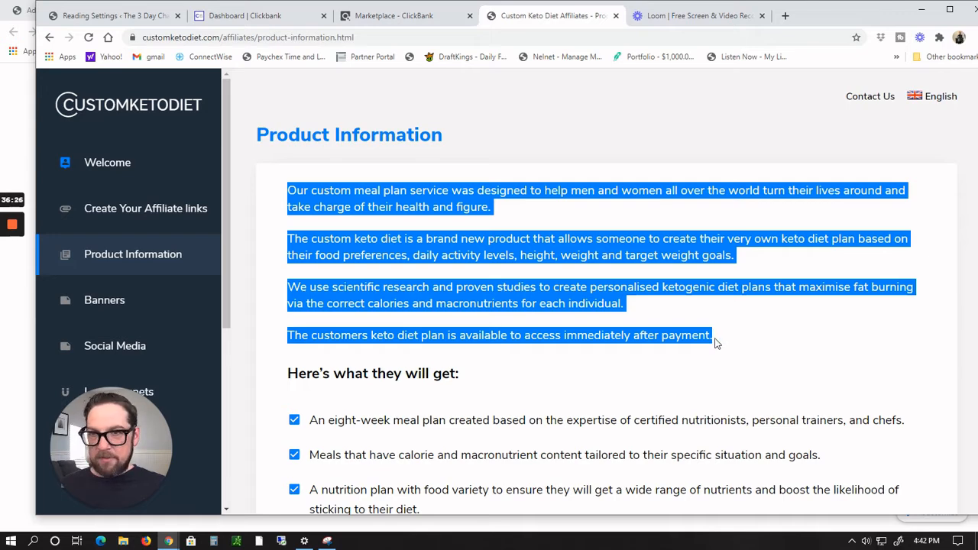
pyautogui.hotkey('alt', 'Tab')
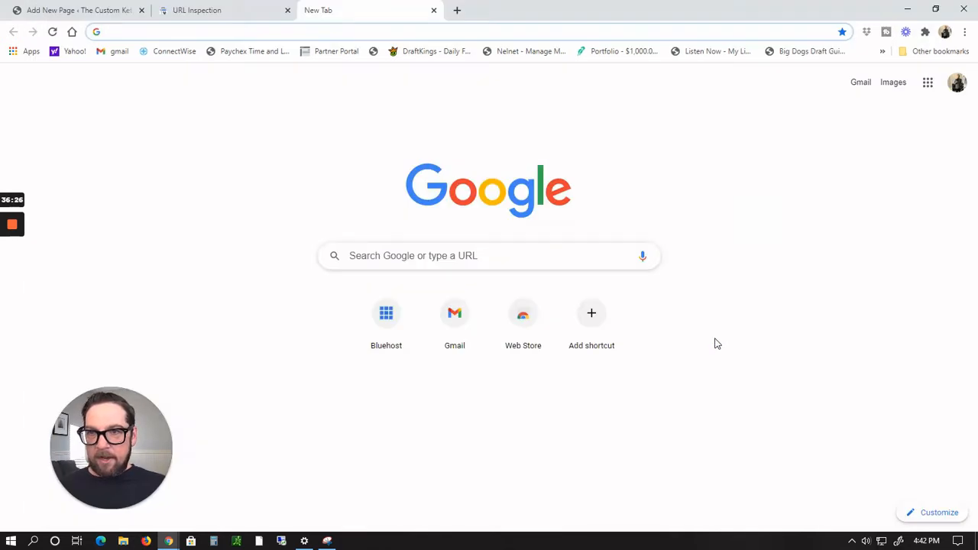
pyautogui.click(92, 11)
pyautogui.click(139, 260)
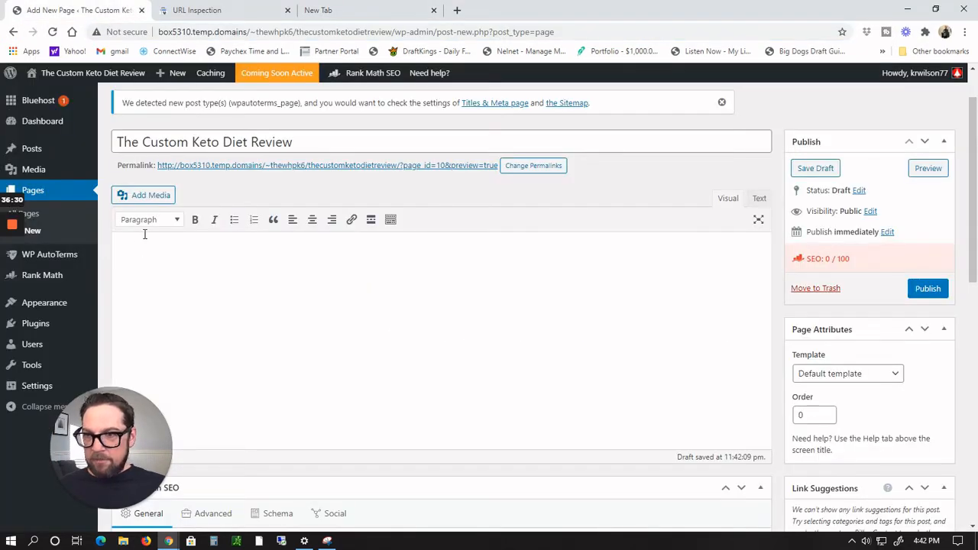
# Step: Set the first line of the page content to Heading 1
pyautogui.click(179, 222)
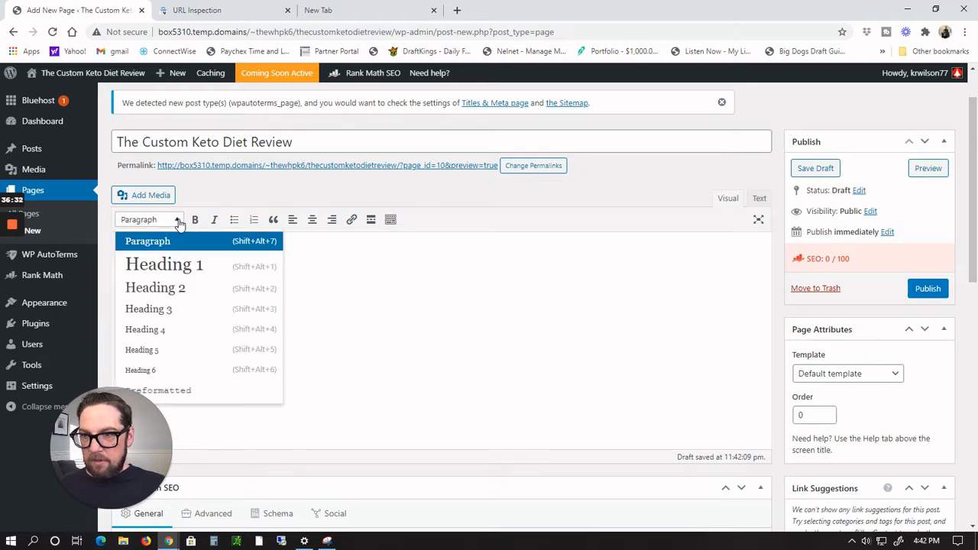
pyautogui.click(163, 263)
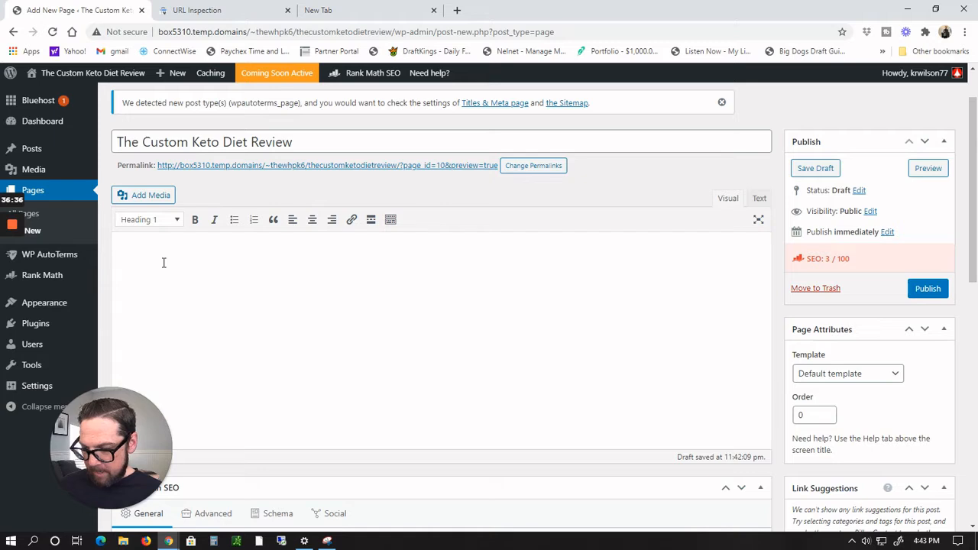
pyautogui.write('Top')
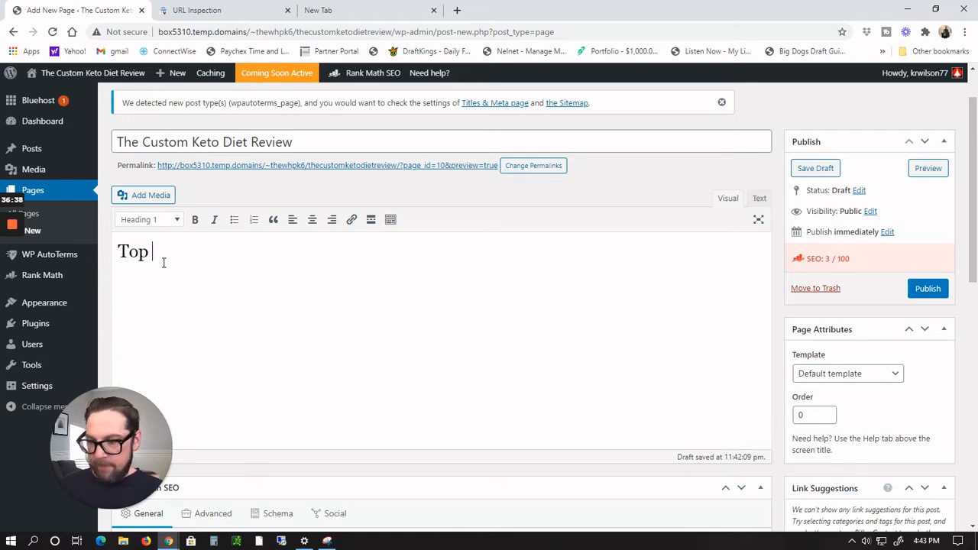
pyautogui.write(' Weight')
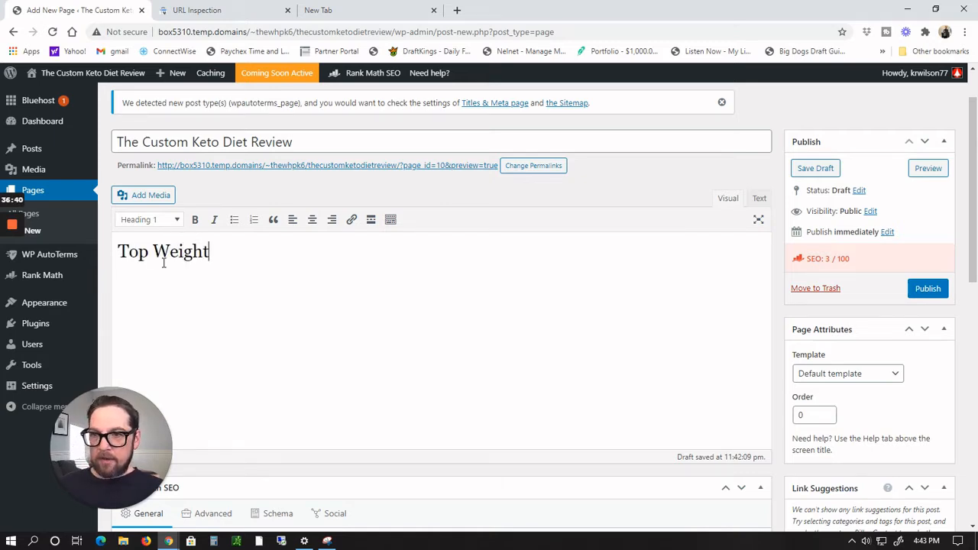
pyautogui.write(' Loss ')
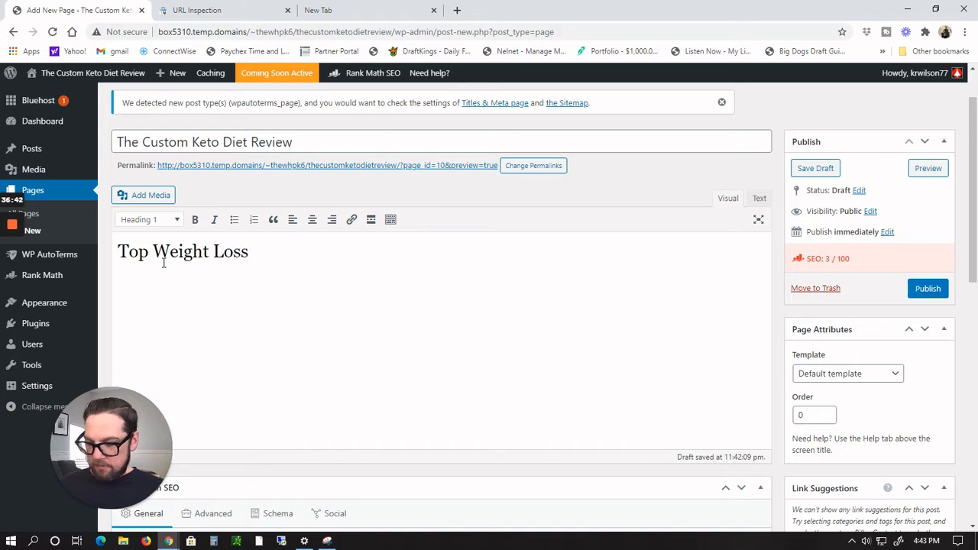
pyautogui.write('Pro')
pyautogui.write('ram')
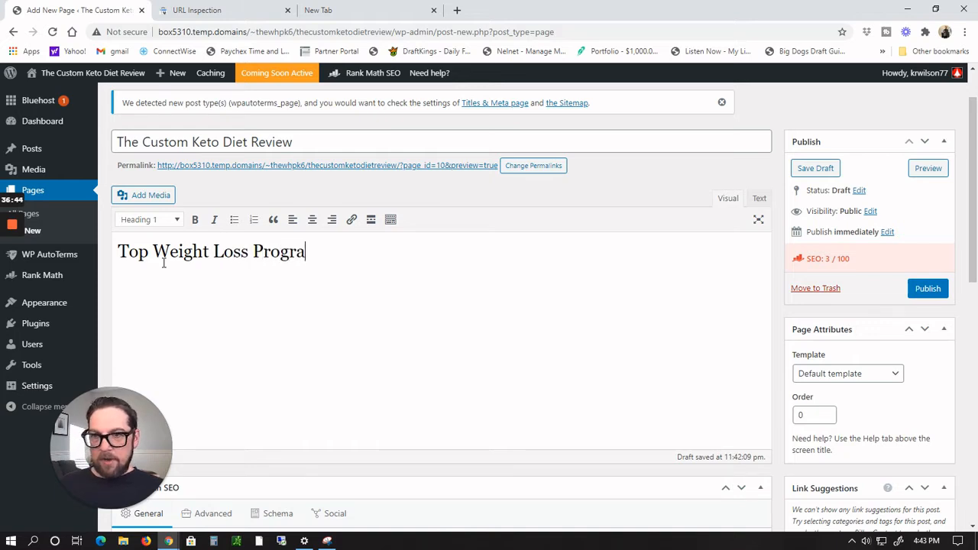
pyautogui.press('BackSpace')
pyautogui.press('BackSpace')
pyautogui.press('BackSpace')
pyautogui.press('BackSpace')
pyautogui.press('BackSpace')
pyautogui.press('BackSpace')
pyautogui.press('BackSpace')
pyautogui.press('BackSpace')
pyautogui.press('BackSpace')
pyautogui.press('BackSpace')
pyautogui.press('BackSpace')
pyautogui.press('BackSpace')
pyautogui.press('BackSpace')
pyautogui.press('BackSpace')
pyautogui.press('BackSpace')
pyautogui.press('BackSpace')
pyautogui.press('BackSpace')
pyautogui.press('BackSpace')
pyautogui.press('BackSpace')
pyautogui.press('BackSpace')
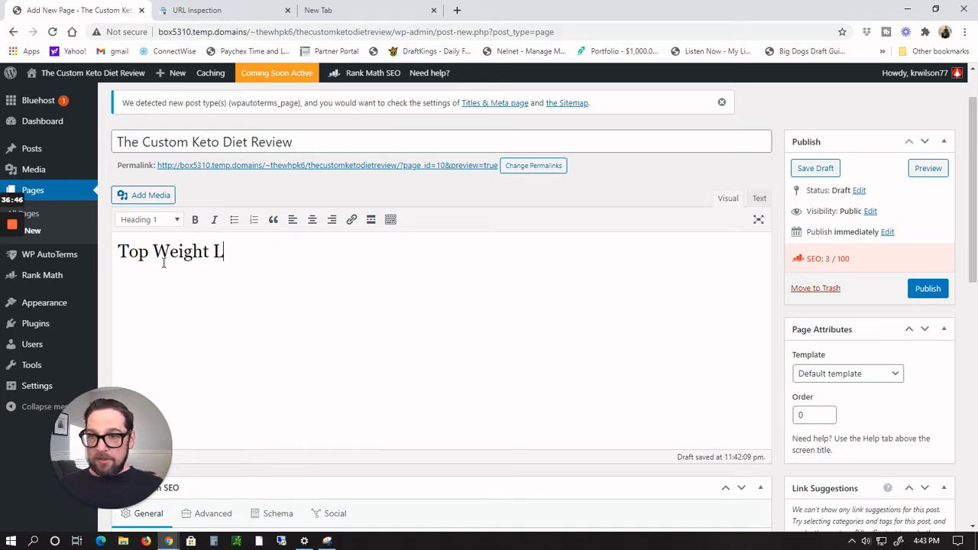
pyautogui.press('BackSpace')
pyautogui.press('BackSpace')
pyautogui.press('BackSpace')
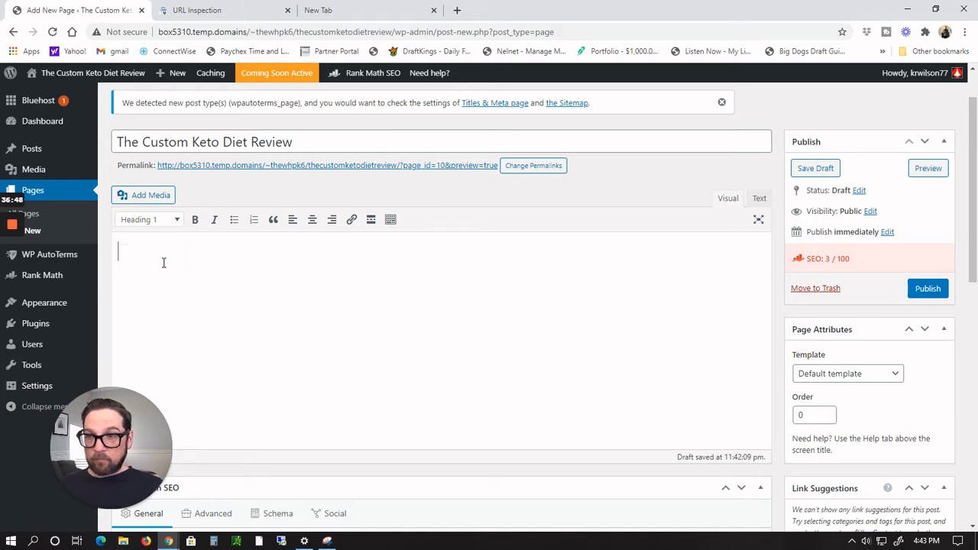
# Step: Type the heading My Review of The Custom Keto Diet and start a new paragraph below it
pyautogui.write('My Review')
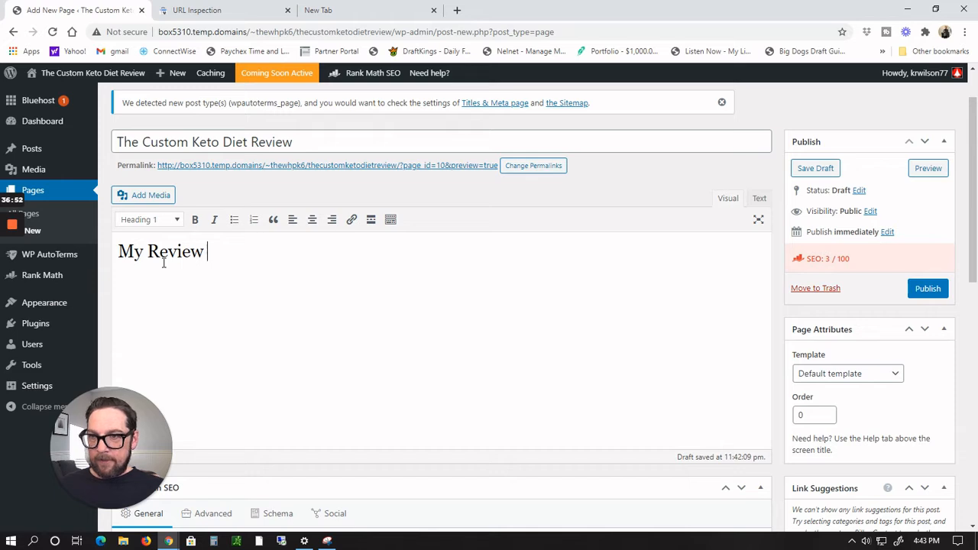
pyautogui.write(' of The ')
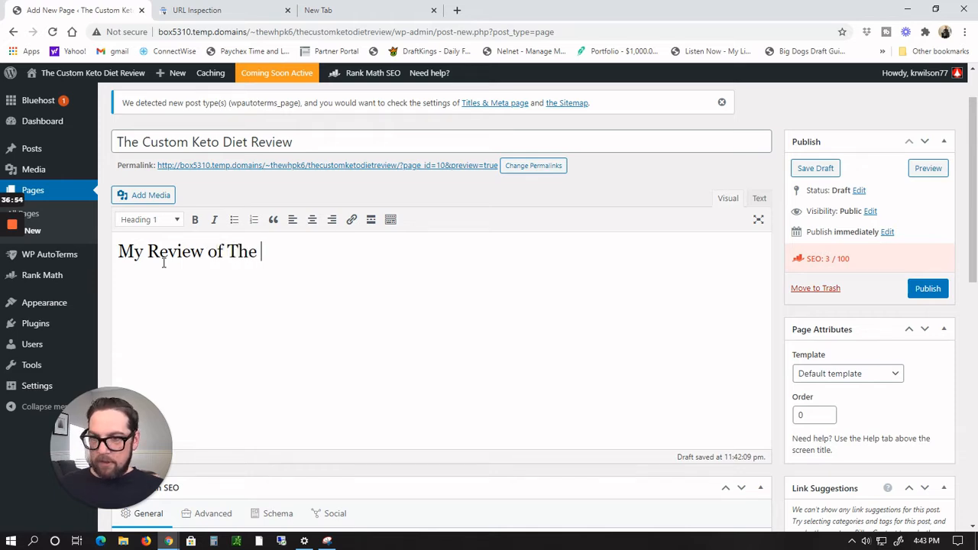
pyautogui.write('Custom ')
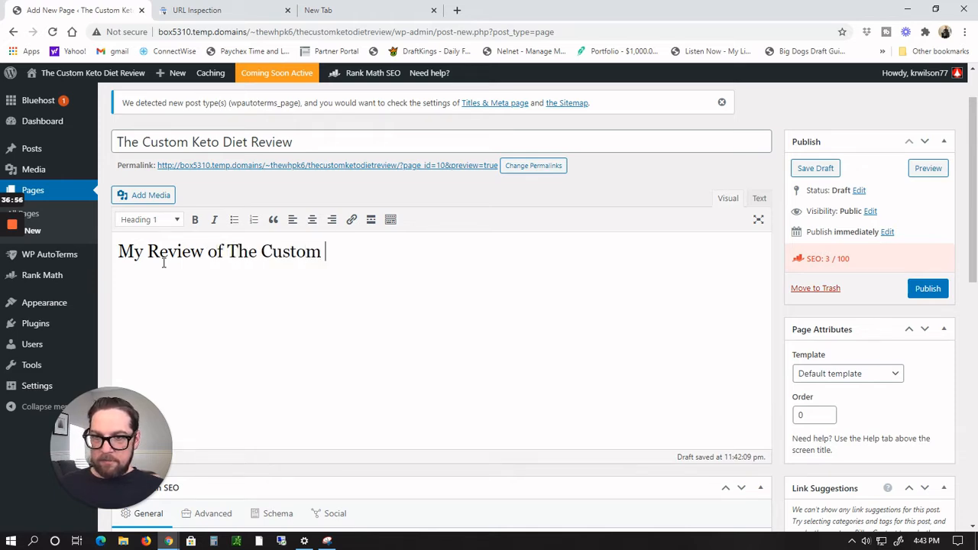
pyautogui.write('Keto Diet')
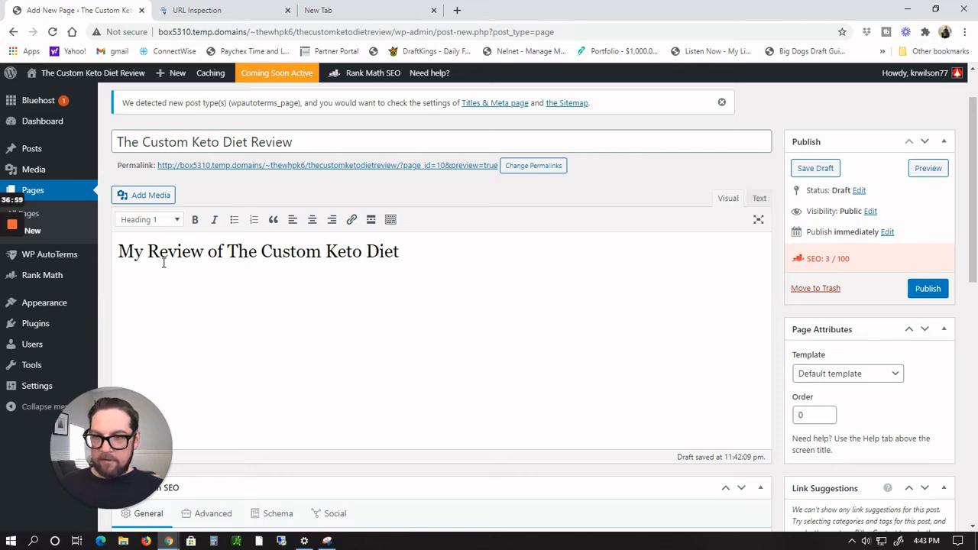
pyautogui.press('Return')
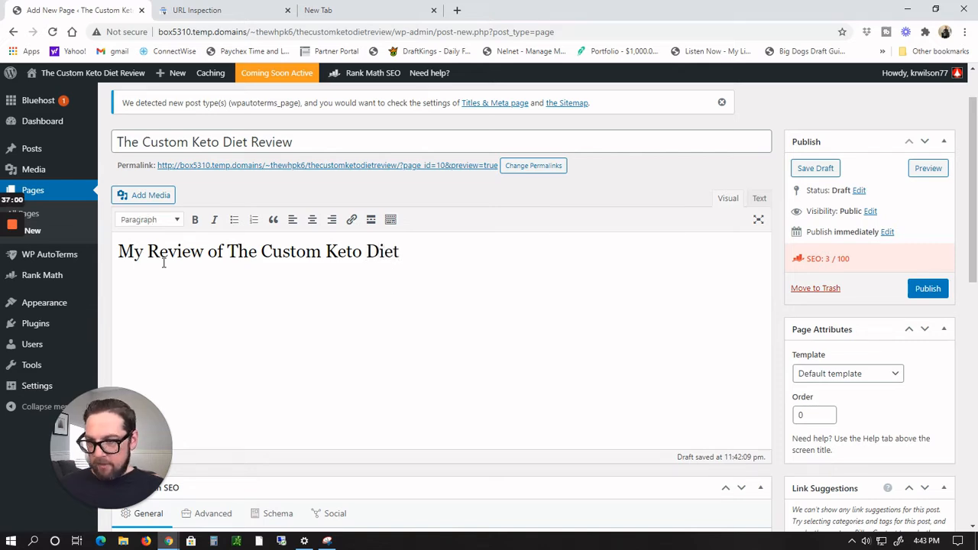
# Step: Paste the copied Product Information paragraphs below the heading
pyautogui.write('Our custom meal plan service was designed to help men and women all over the world turn their lives around and take charge of their health and figure. The custom keto diet is a brand new product that allows someone to create their very own keto diet plan based on their food preferences, daily activity levels, height, weight and target weight goals. We use scientific research and proven studies to create personalised ketogenic diet plans to maximise fat burning via the correct calories and macronutrients for each individual. Our customers keto diet plan is available to access immediately after payment.')
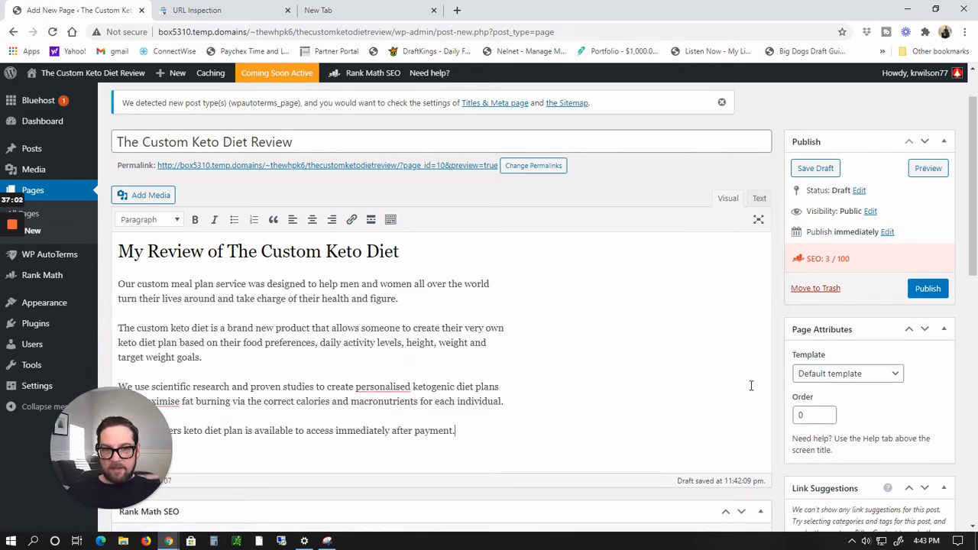
pyautogui.scroll(-2, 633, 329)
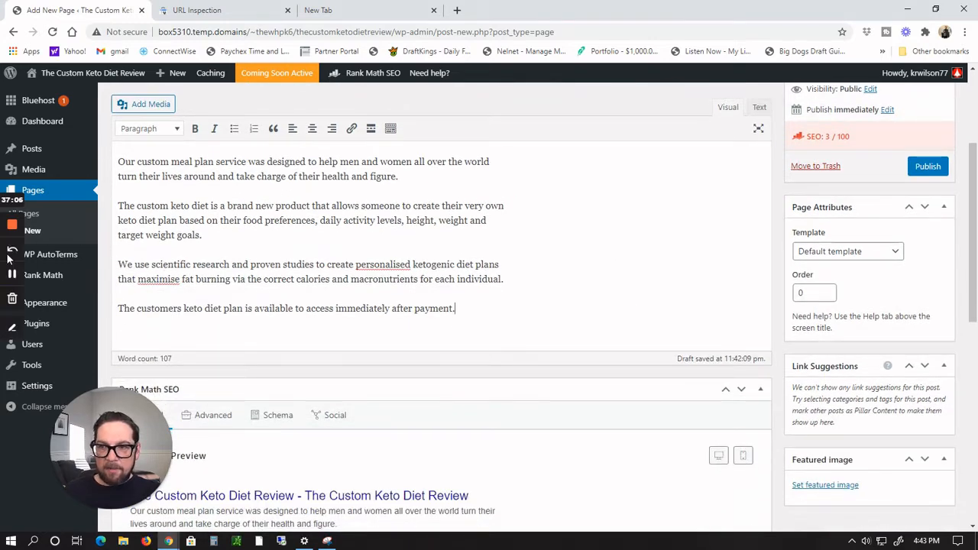
pyautogui.click(12, 277)
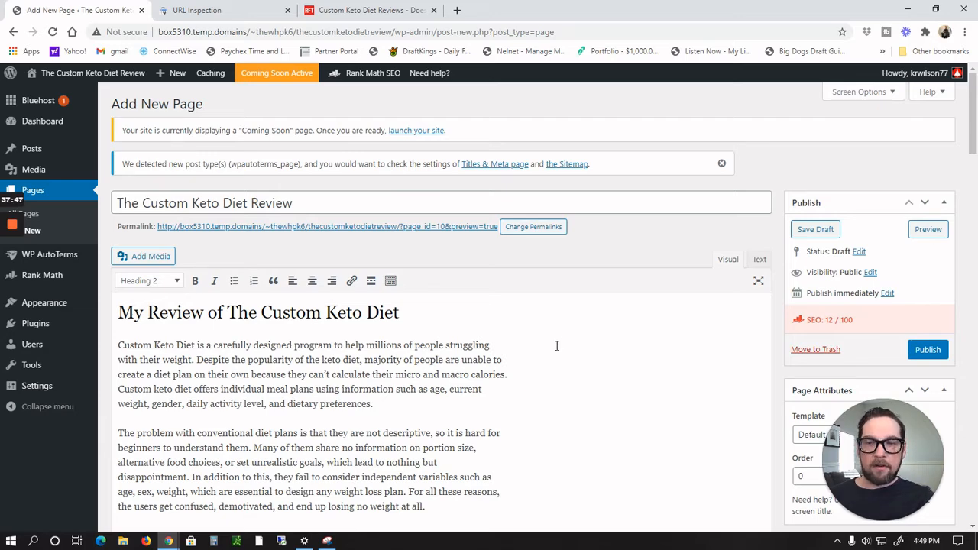
# Step: Scroll through the pasted review content to check the full page text
pyautogui.scroll(-3, 556, 346)
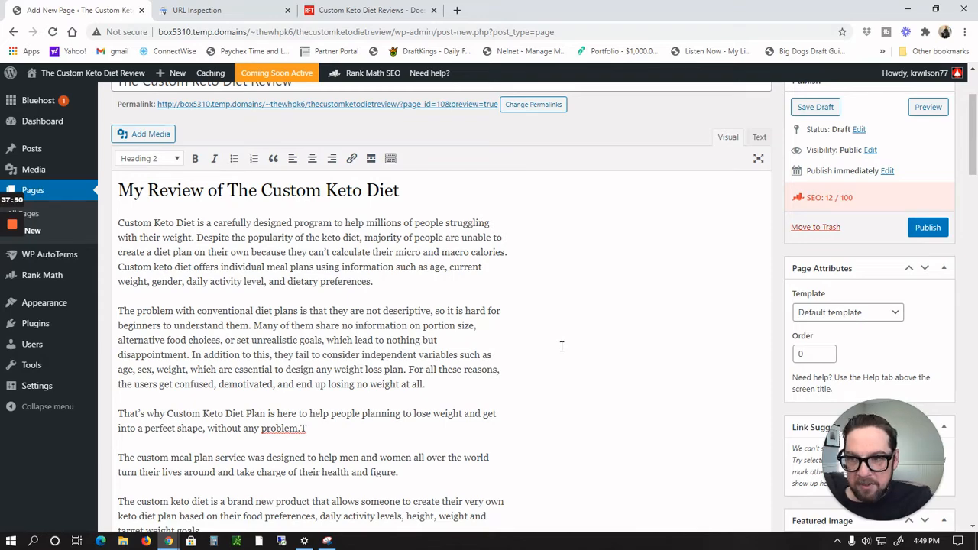
pyautogui.scroll(-7, 561, 346)
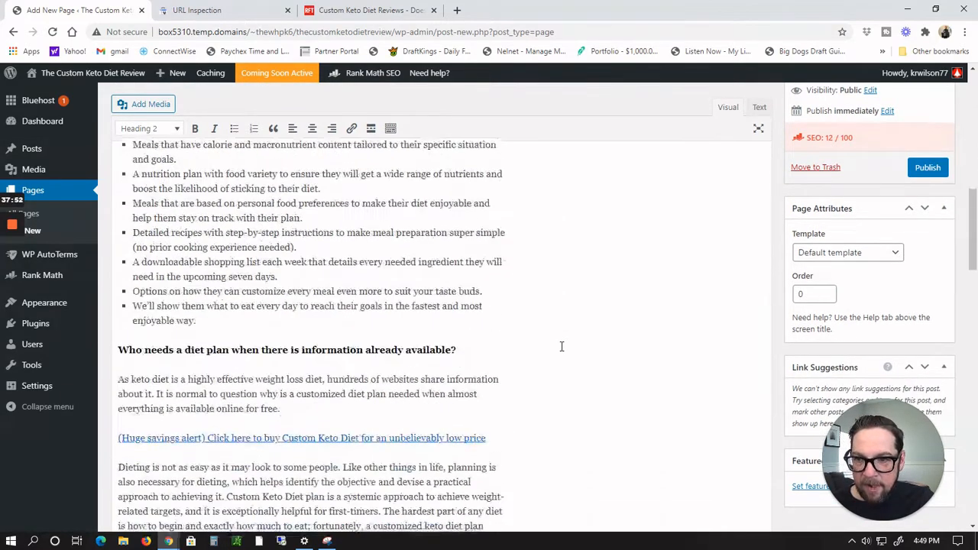
pyautogui.scroll(-3, 563, 344)
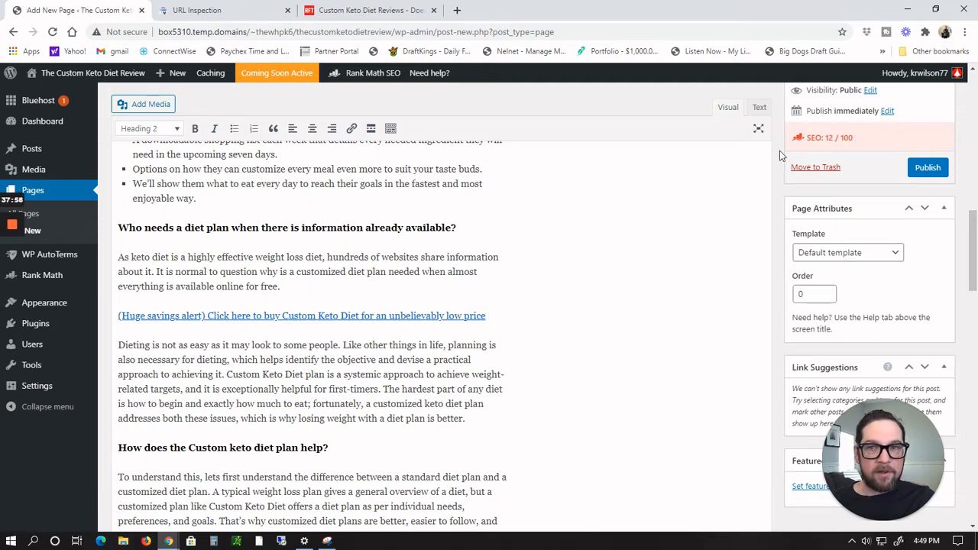
pyautogui.scroll(6, 644, 260)
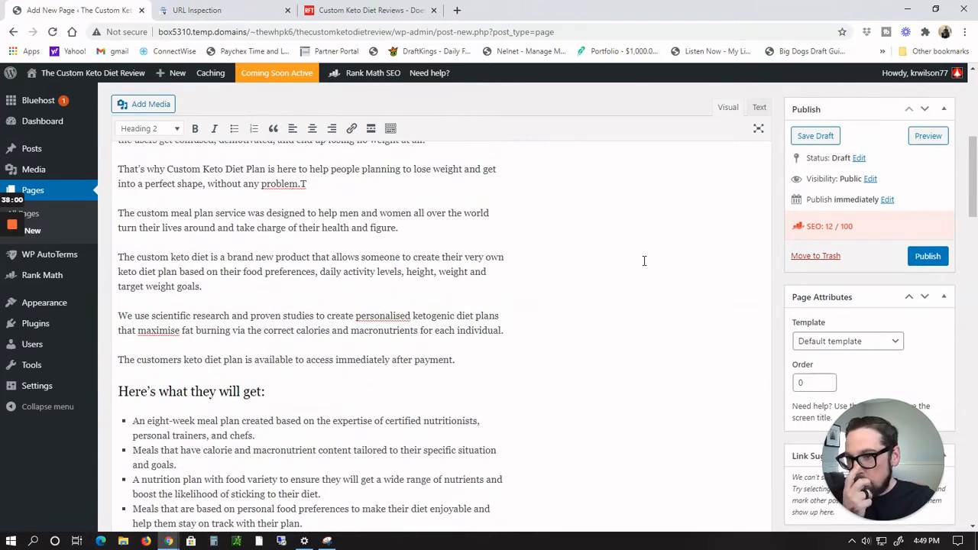
pyautogui.scroll(3, 644, 261)
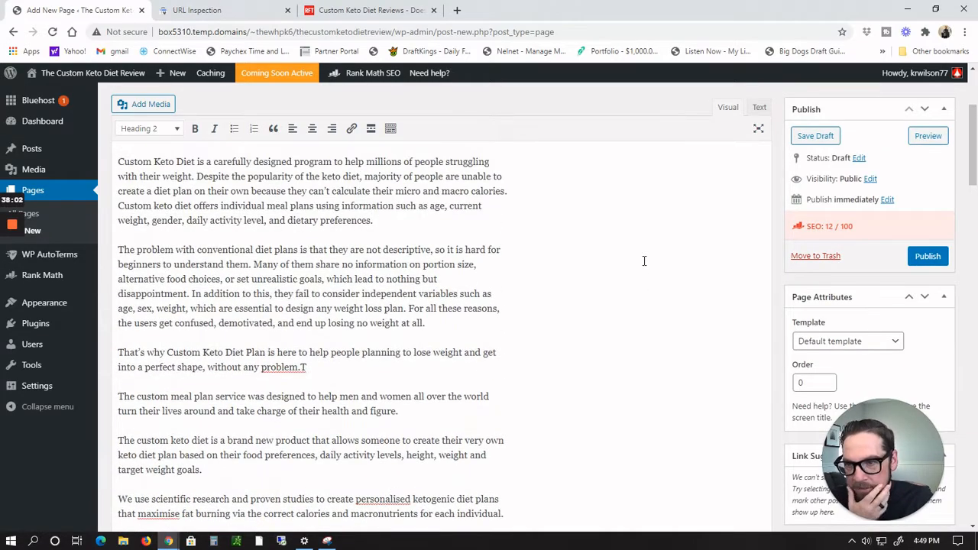
pyautogui.scroll(3, 644, 260)
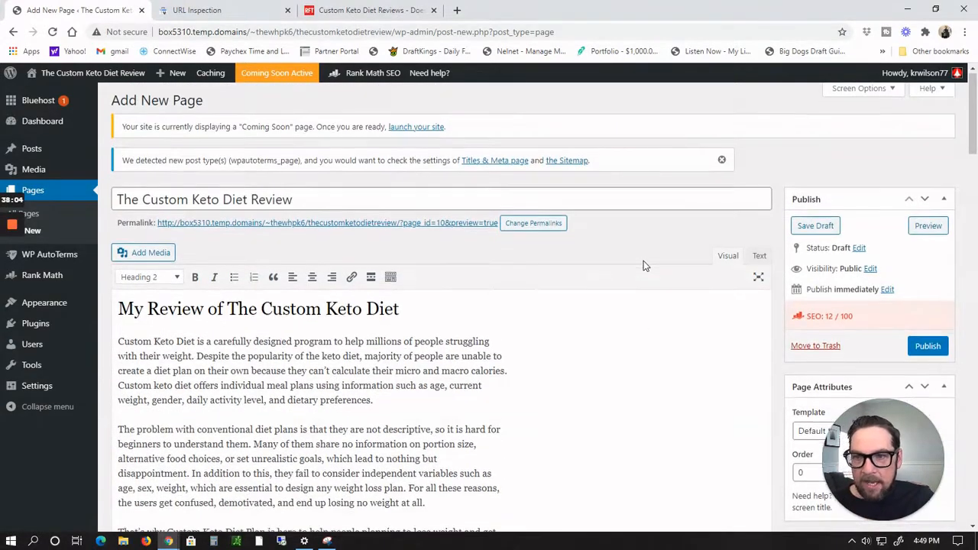
pyautogui.scroll(-1, 644, 260)
pyautogui.scroll(-2, 644, 260)
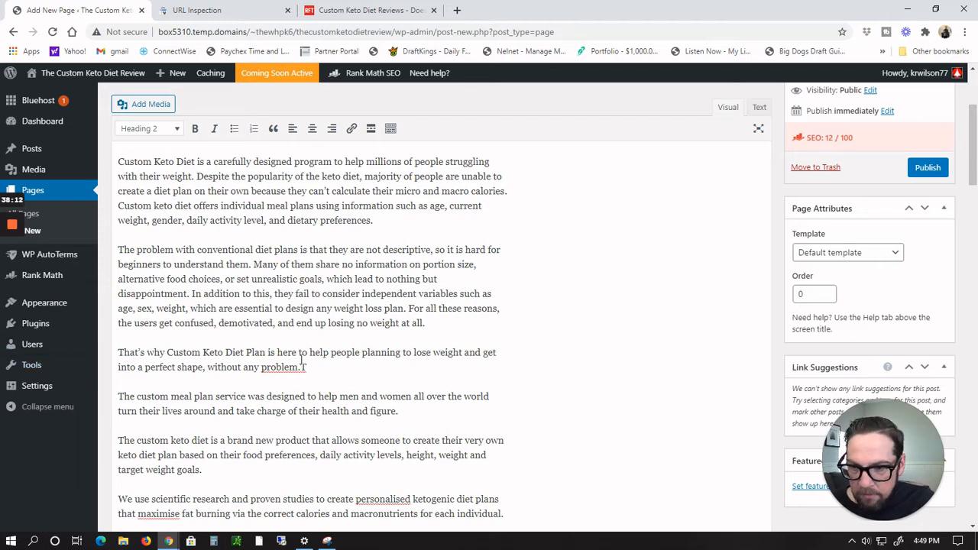
# Step: Delete the stray T after 'problem.' at the end of the third paragraph
pyautogui.press('BackSpace')
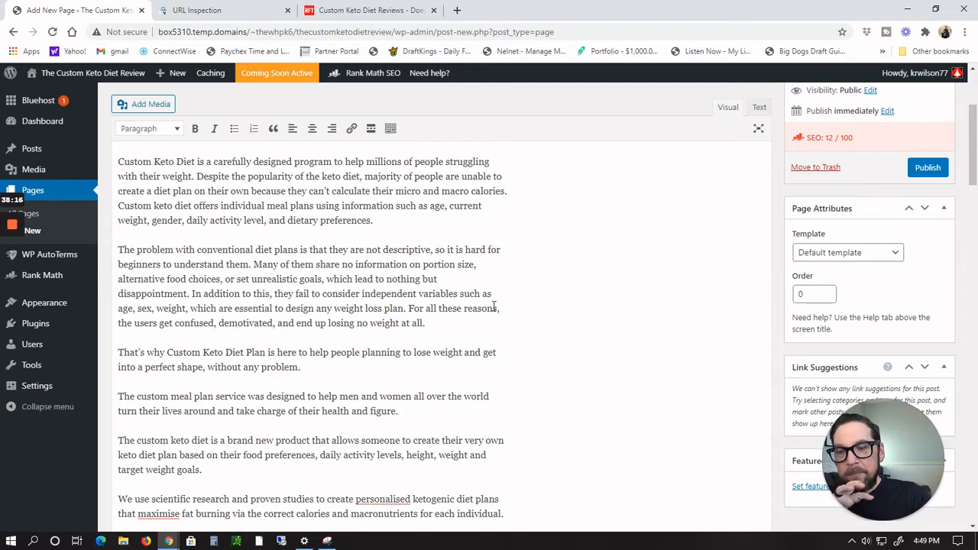
pyautogui.scroll(3, 522, 287)
pyautogui.scroll(-2, 521, 286)
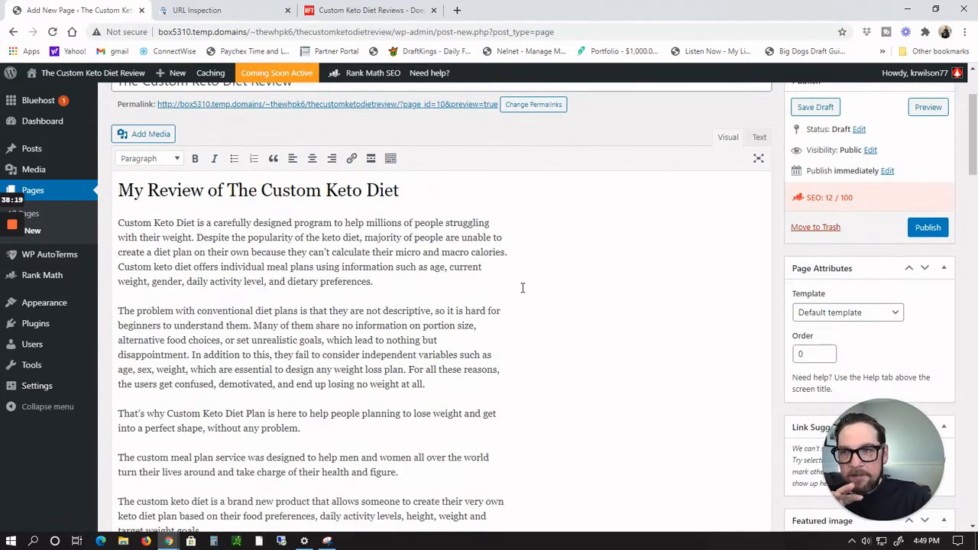
pyautogui.scroll(2, 522, 287)
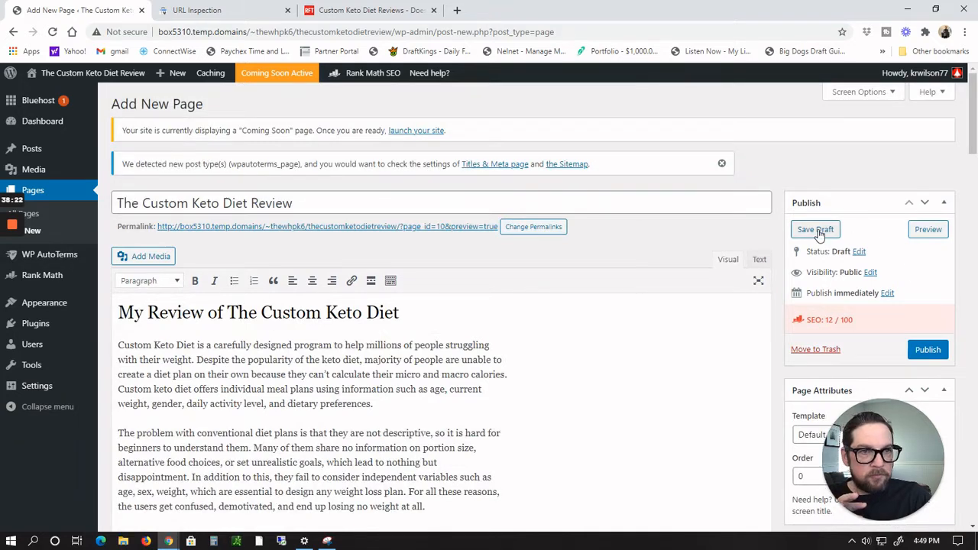
# Step: Publish the review page and save it again with Update
pyautogui.click(927, 353)
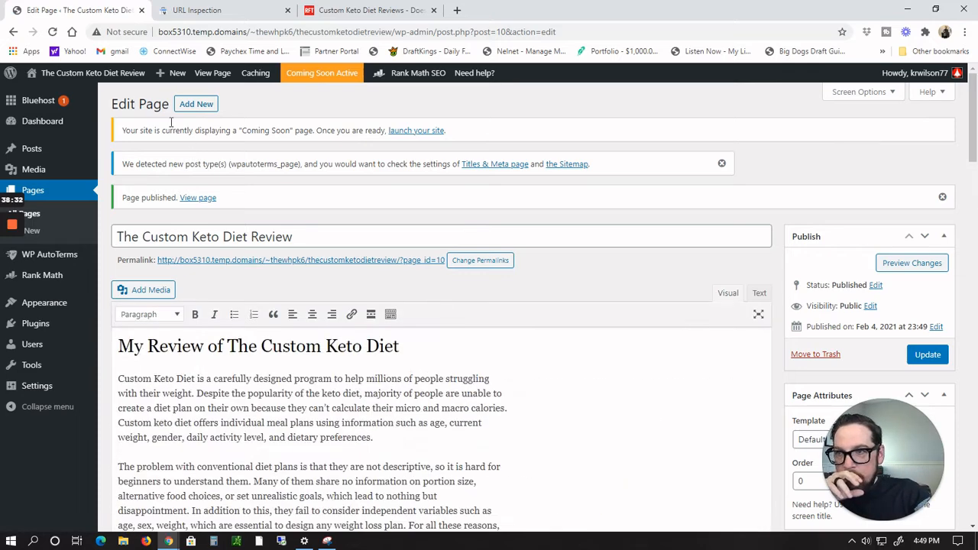
pyautogui.moveTo(107, 77)
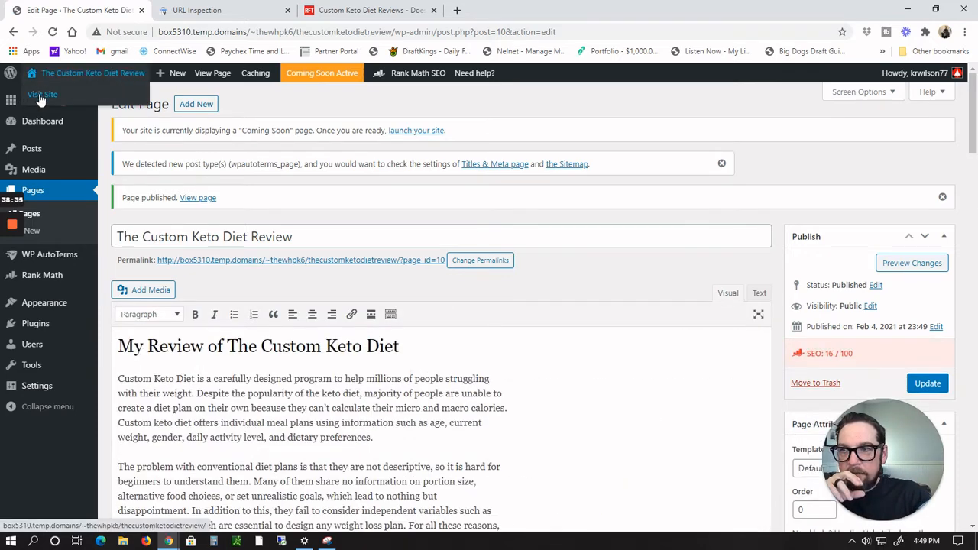
pyautogui.click(41, 95)
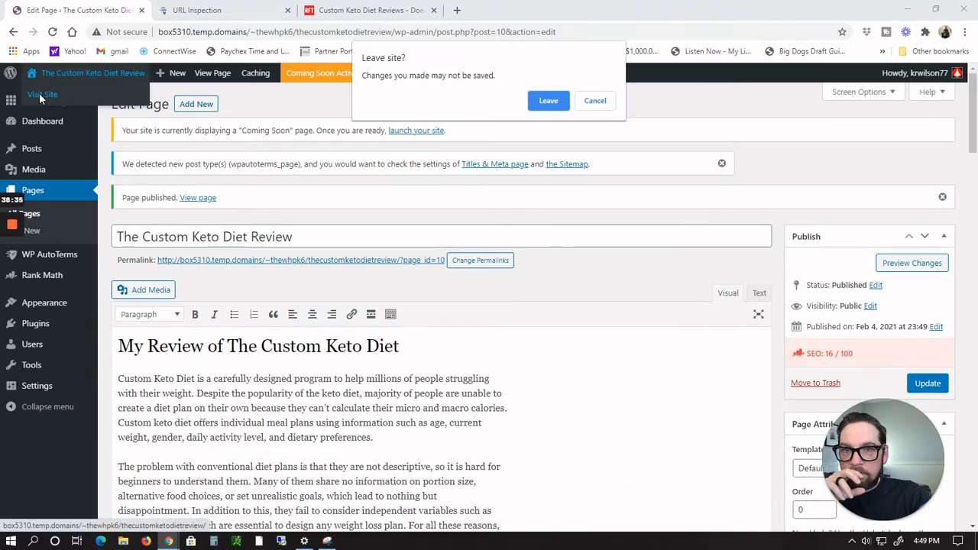
pyautogui.click(598, 104)
pyautogui.click(924, 382)
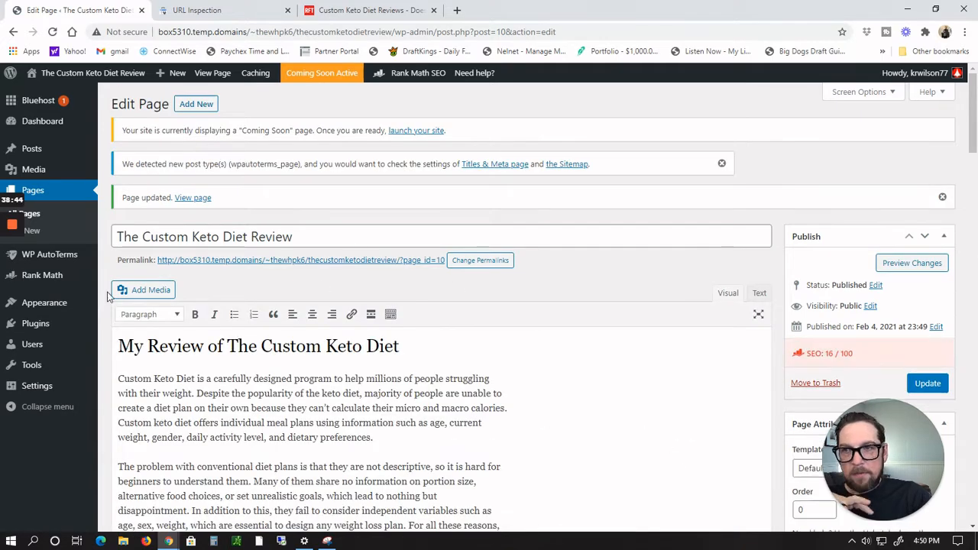
# Step: Open the live site to view the published page
pyautogui.moveTo(38, 75)
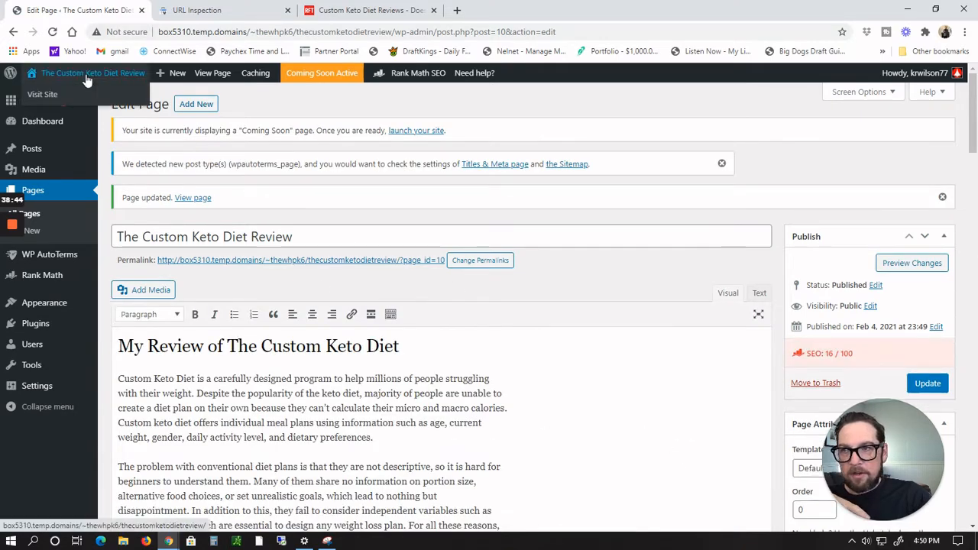
pyautogui.click(35, 99)
pyautogui.click(539, 102)
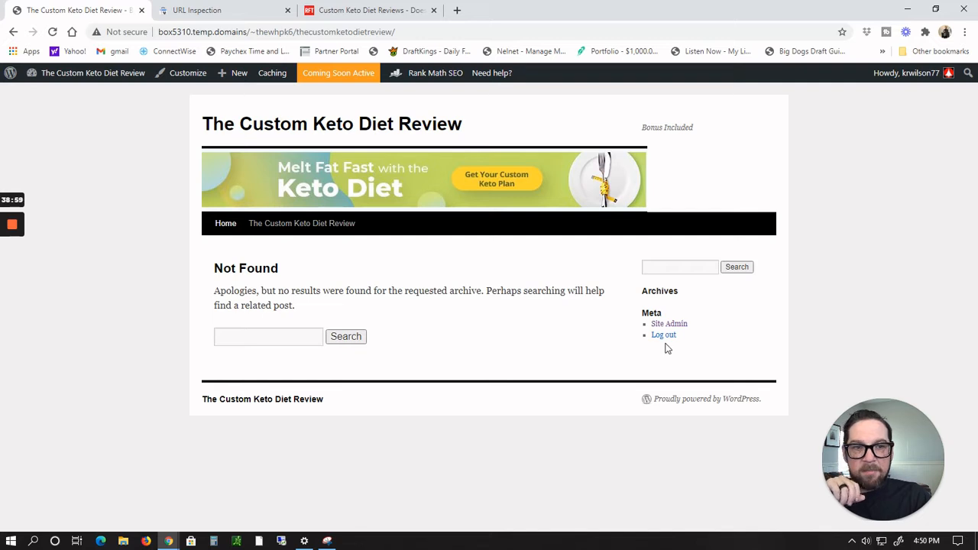
# Step: Set the homepage to display a static page, The Custom Keto Diet Review, in Reading Settings and save the changes
pyautogui.moveTo(53, 75)
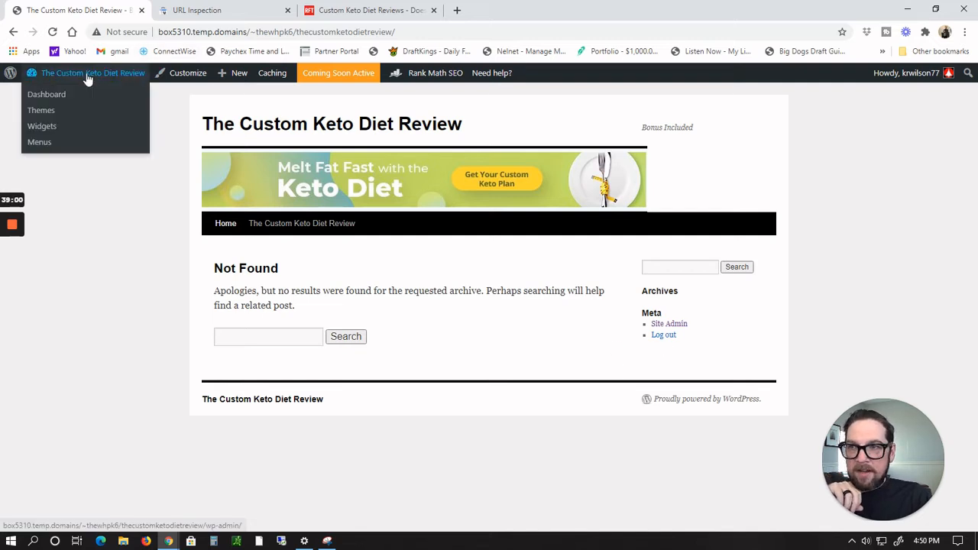
pyautogui.click(49, 94)
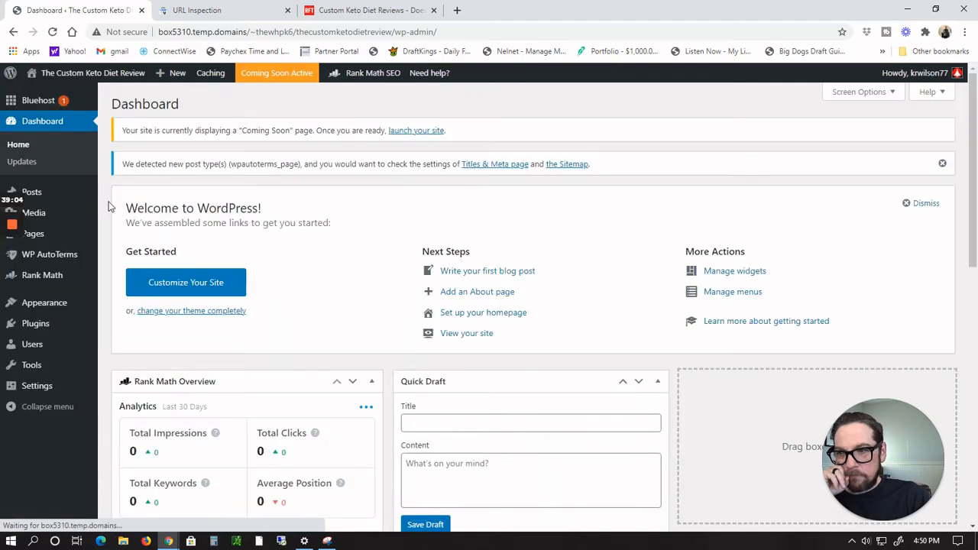
pyautogui.moveTo(34, 388)
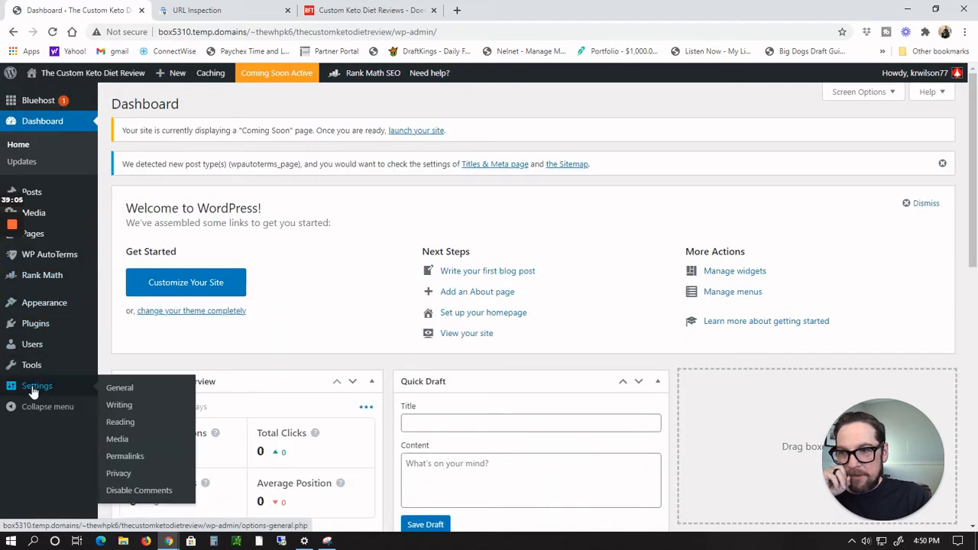
pyautogui.click(120, 424)
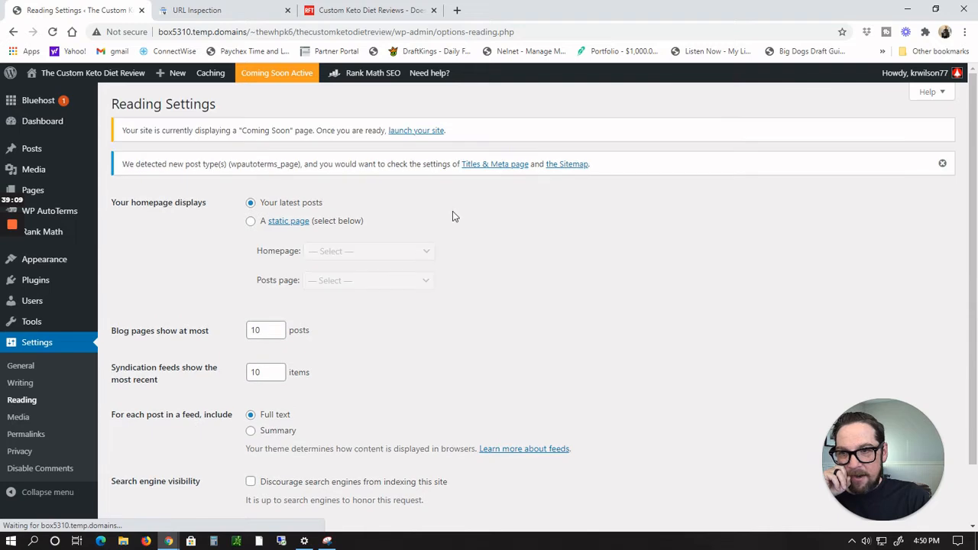
pyautogui.click(251, 221)
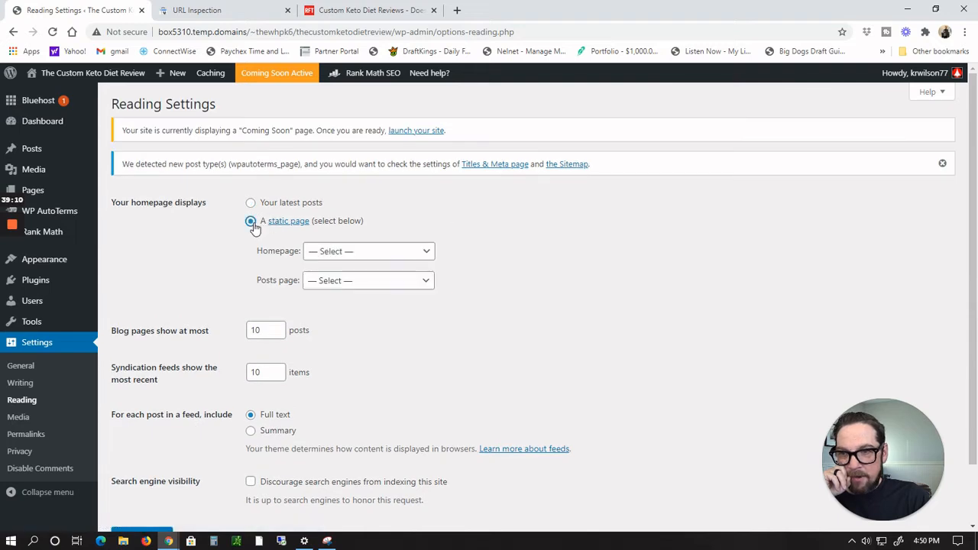
pyautogui.click(428, 252)
pyautogui.click(404, 279)
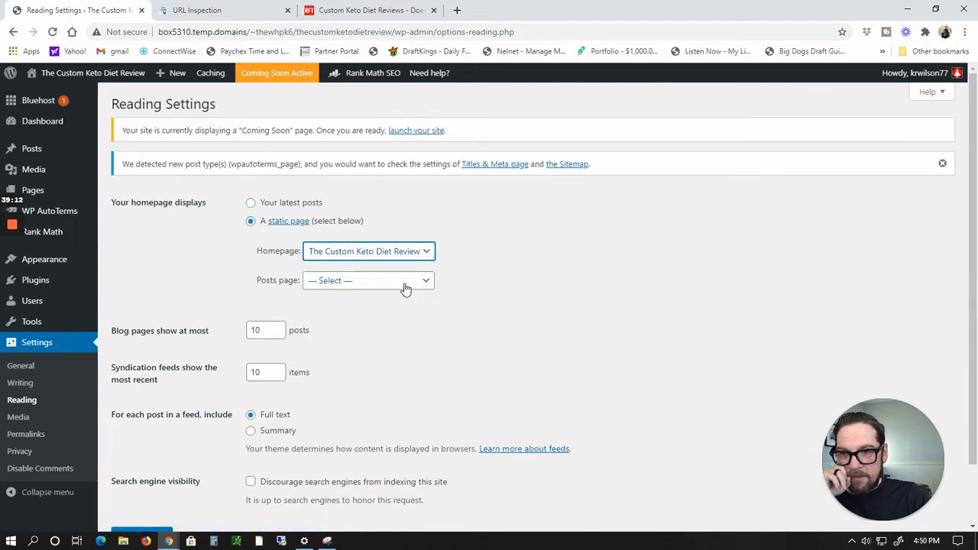
pyautogui.scroll(-1, 510, 275)
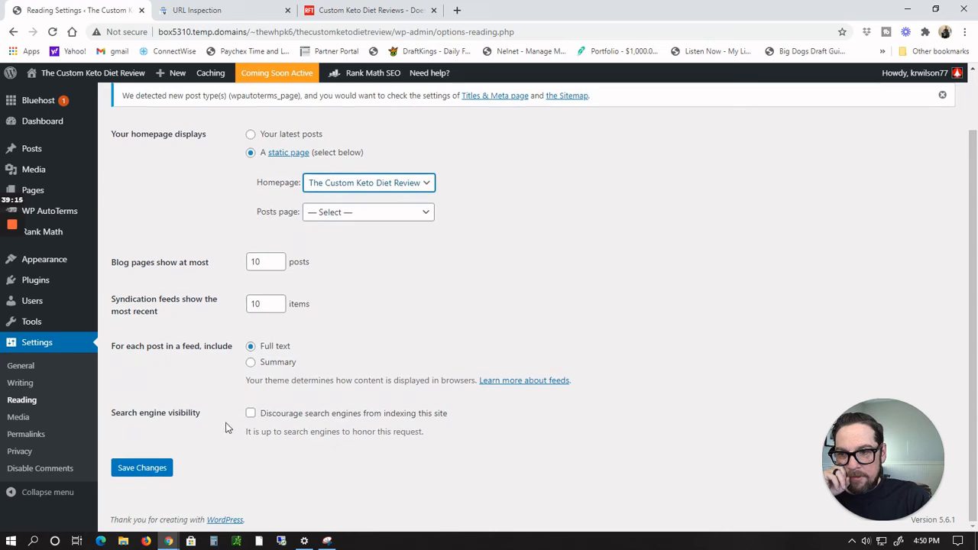
pyautogui.click(139, 468)
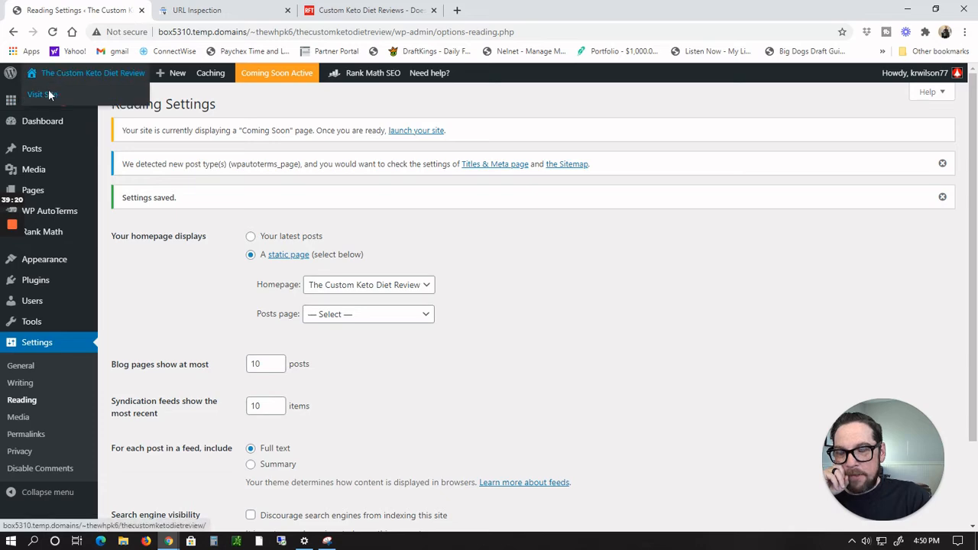
# Step: Visit the site and scroll the homepage to check the review content
pyautogui.click(48, 89)
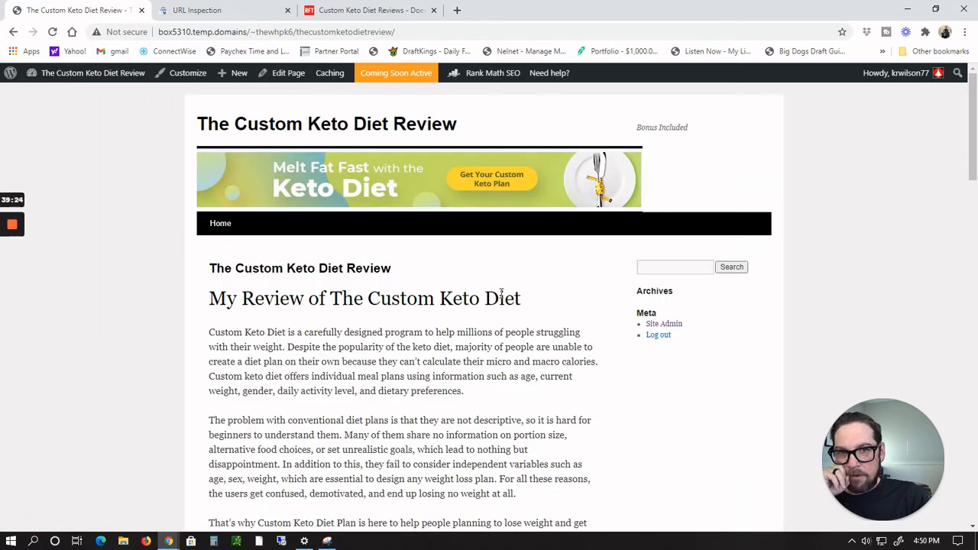
pyautogui.scroll(-2, 643, 236)
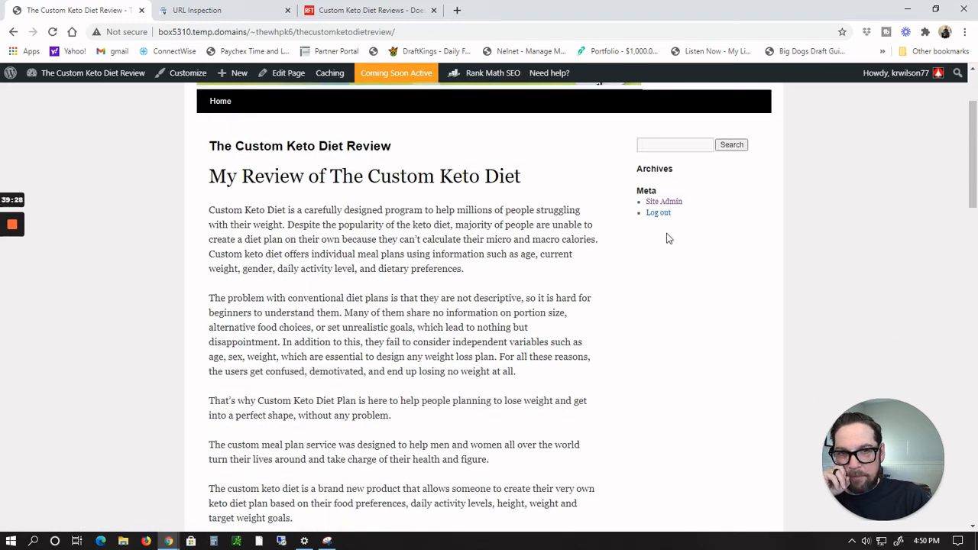
pyautogui.scroll(2, 749, 238)
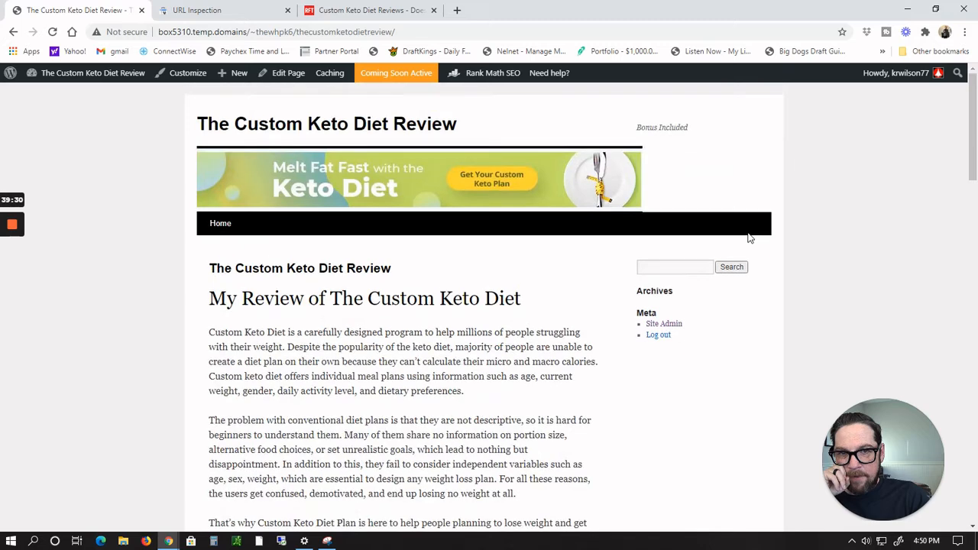
pyautogui.scroll(-1, 749, 237)
# Step: Open the Widgets screen and examine the widget areas and the list of available widgets
pyautogui.moveTo(73, 73)
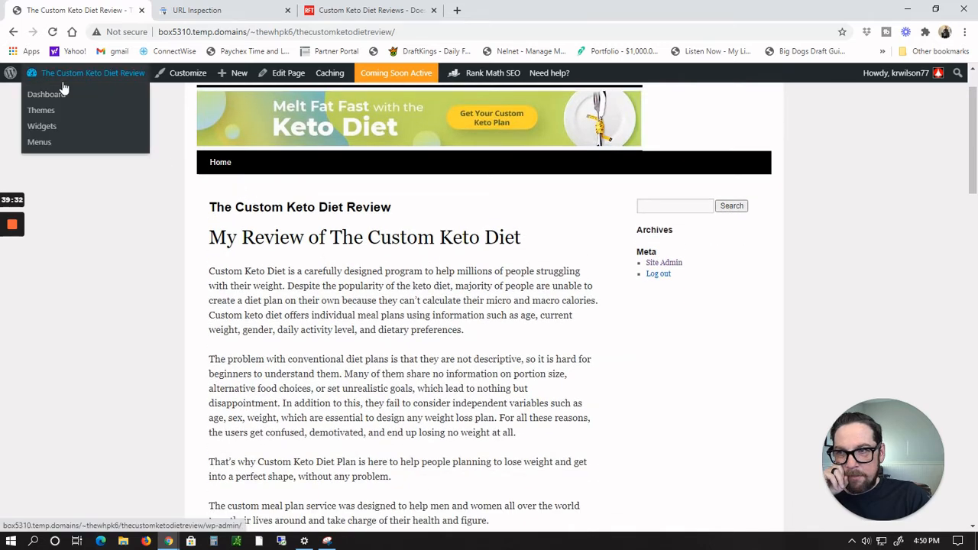
pyautogui.click(44, 127)
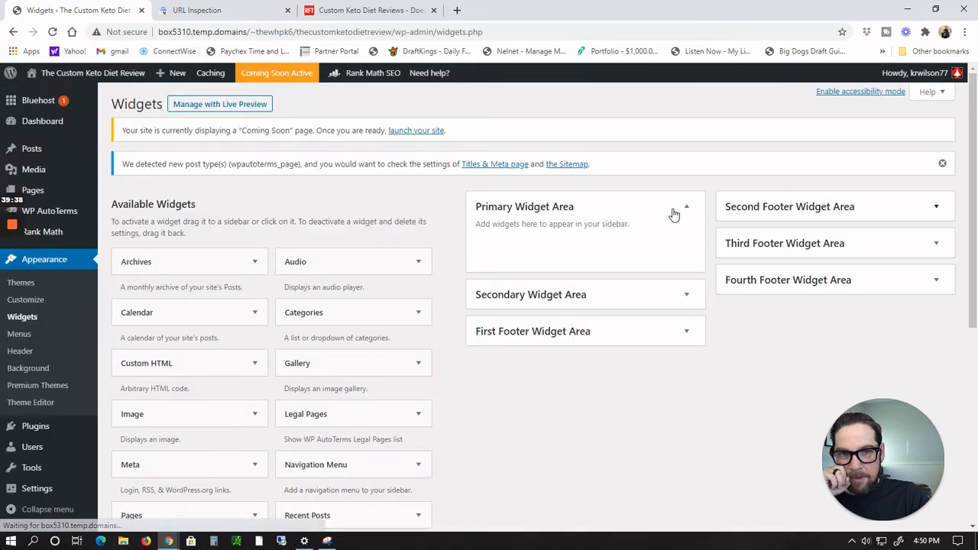
pyautogui.click(934, 210)
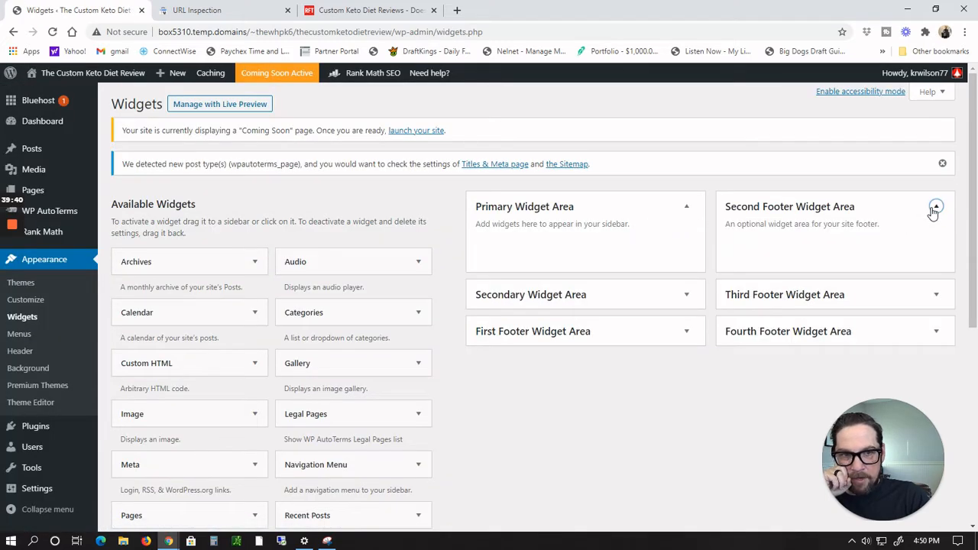
pyautogui.click(934, 210)
pyautogui.click(935, 246)
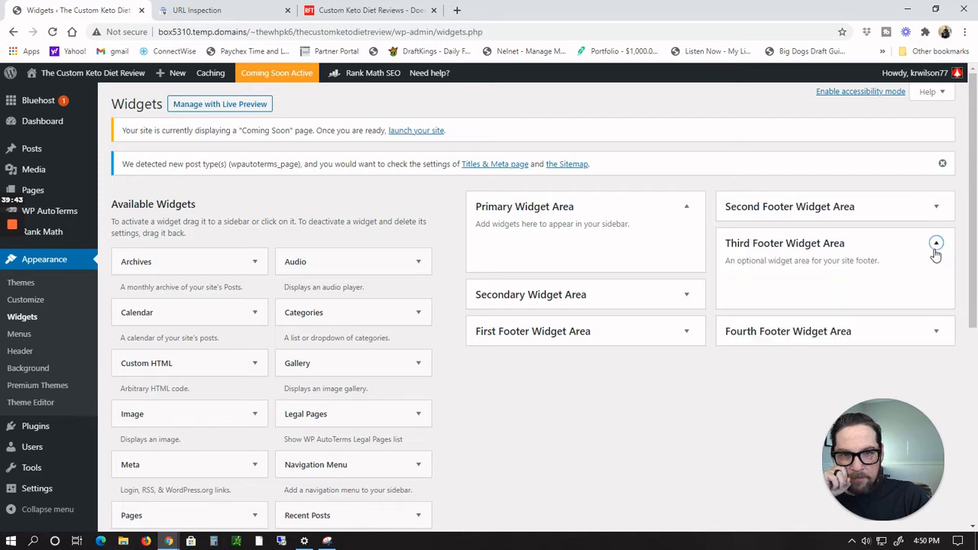
pyautogui.click(934, 252)
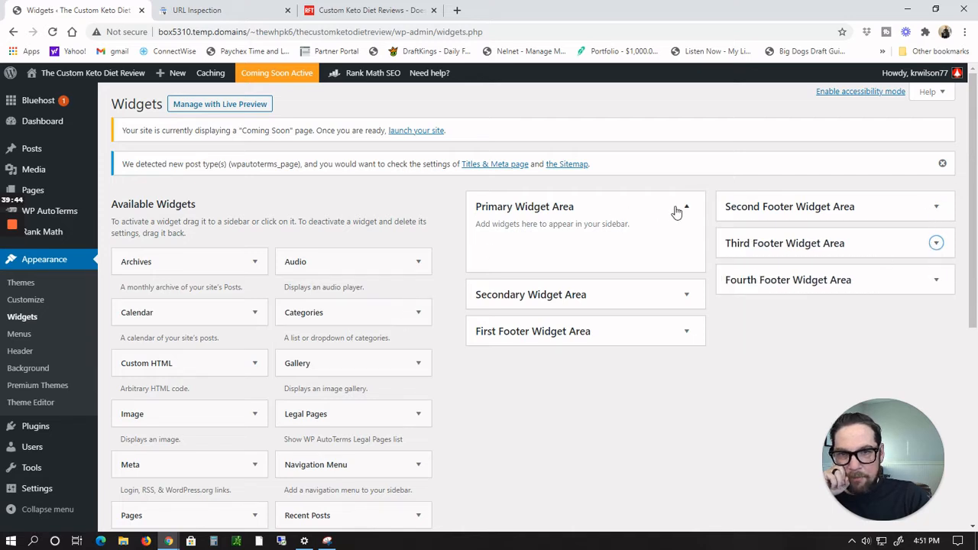
pyautogui.scroll(-1, 379, 360)
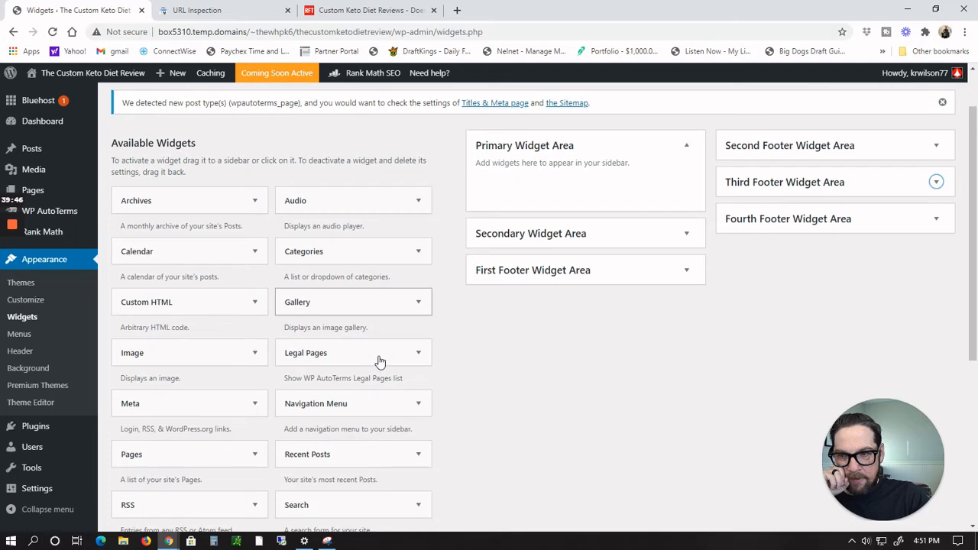
pyautogui.scroll(-1, 379, 360)
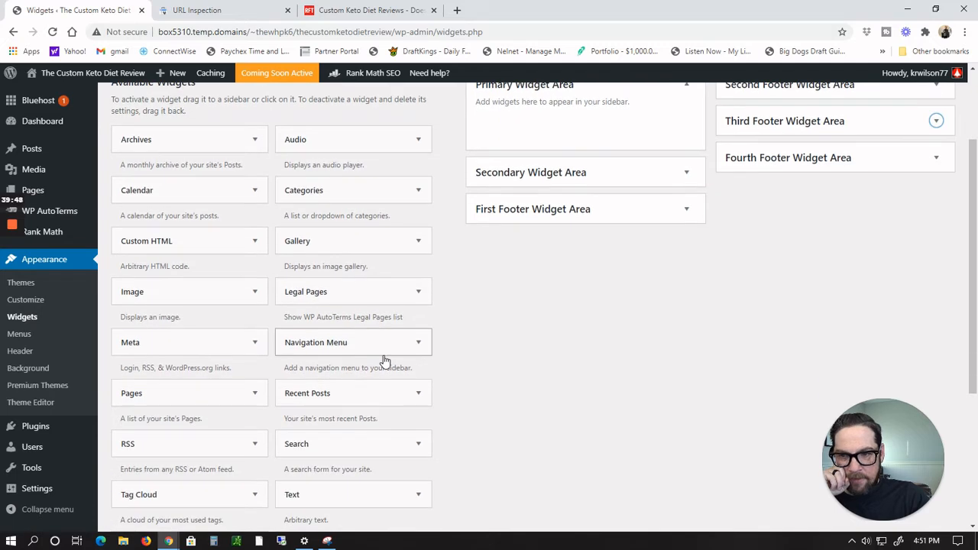
pyautogui.scroll(-1, 385, 361)
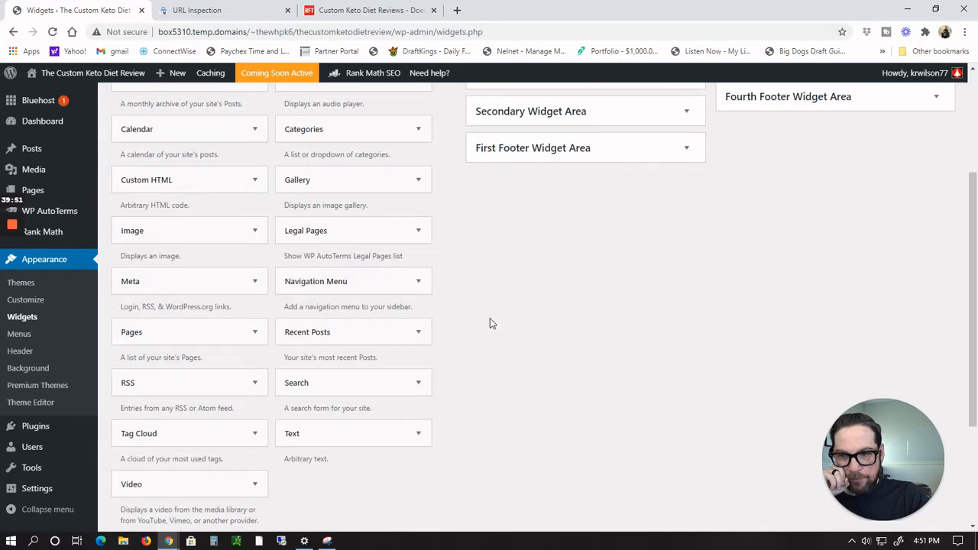
pyautogui.scroll(-1, 490, 319)
pyautogui.scroll(-2, 490, 319)
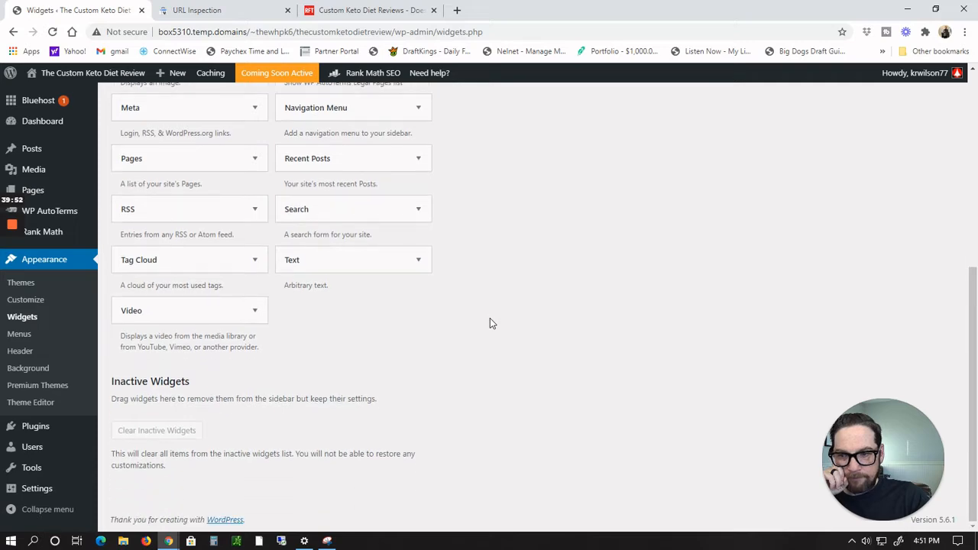
pyautogui.scroll(4, 491, 323)
pyautogui.scroll(1, 491, 323)
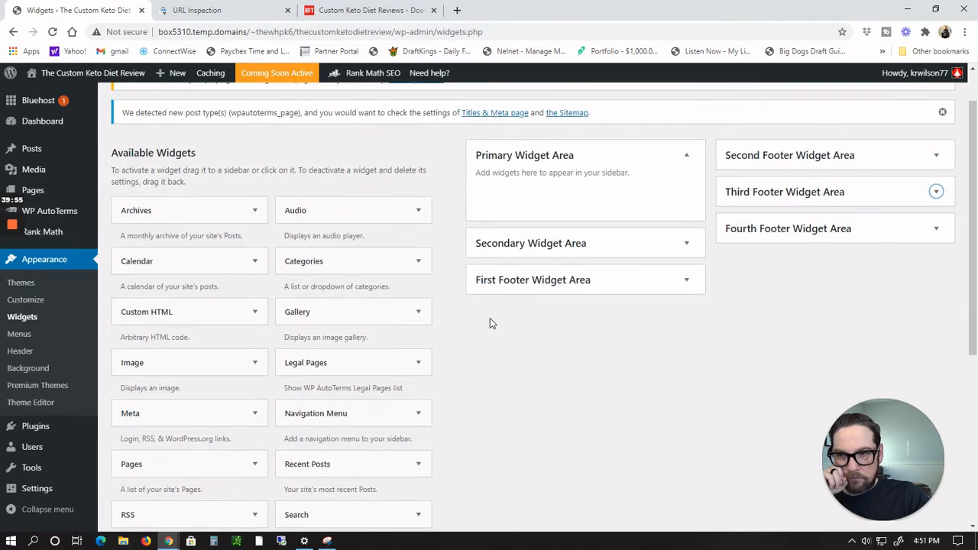
pyautogui.scroll(-1, 492, 323)
# Step: Add an Image widget to the Primary Widget Area
pyautogui.click(255, 253)
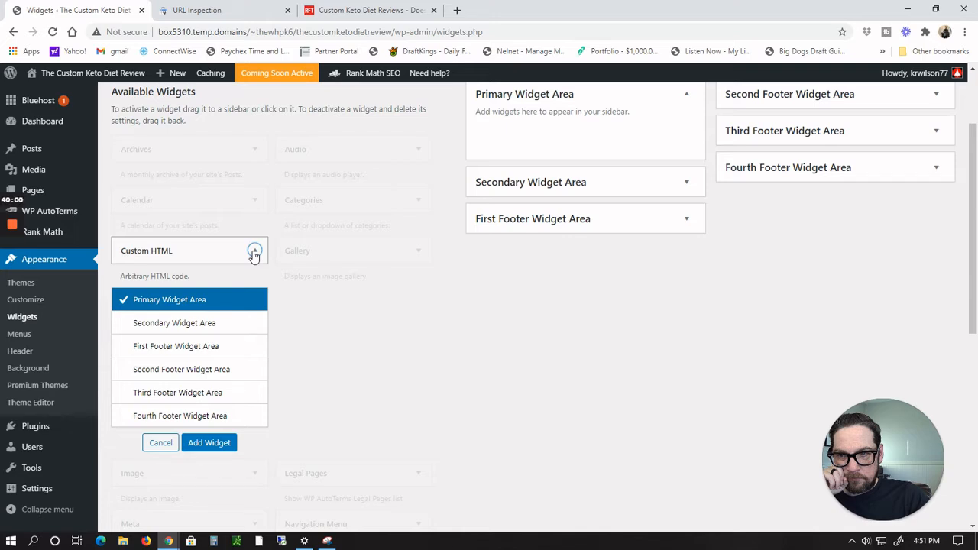
pyautogui.click(254, 254)
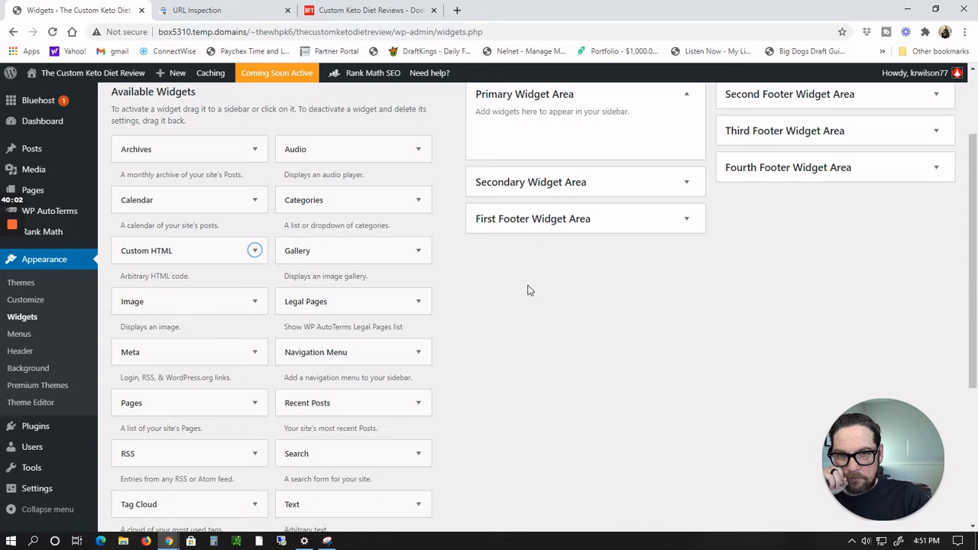
pyautogui.scroll(-5, 527, 290)
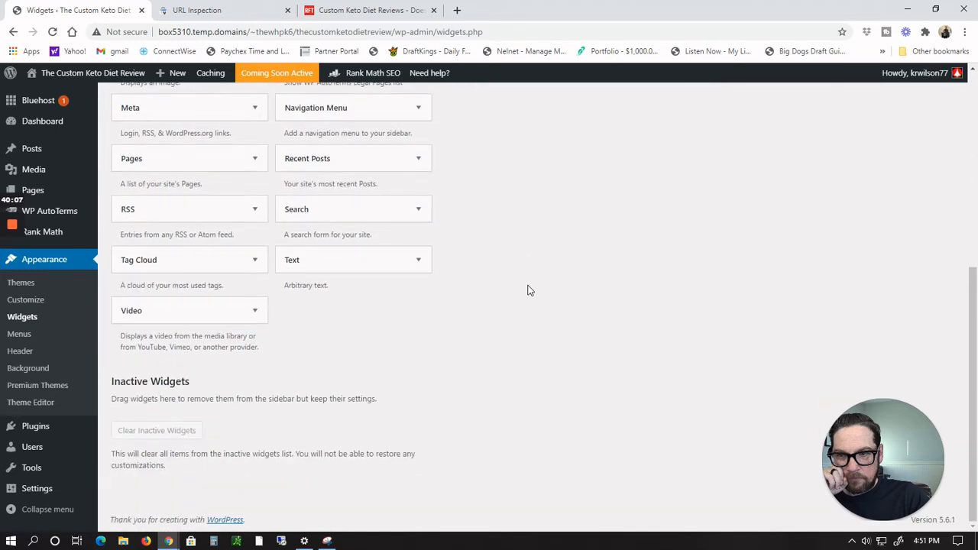
pyautogui.scroll(5, 527, 290)
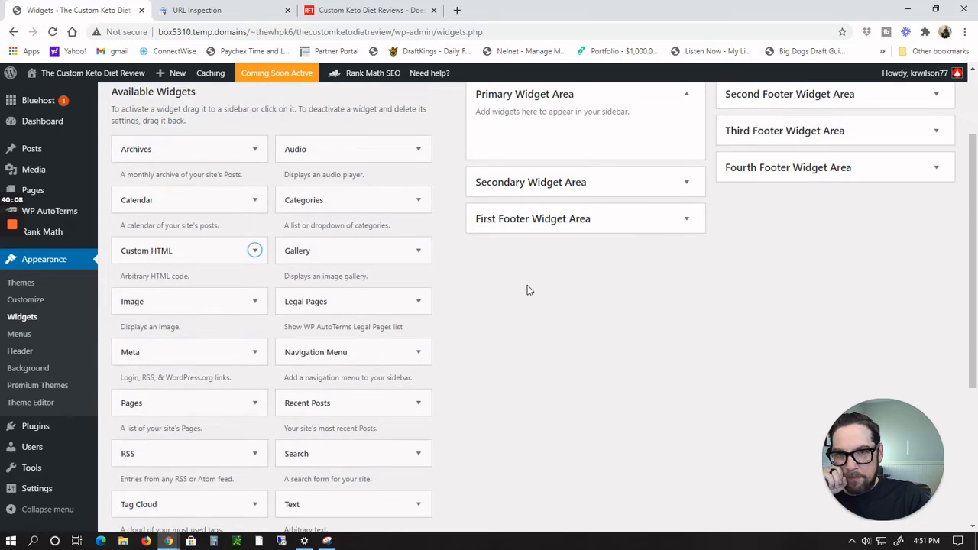
pyautogui.scroll(2, 527, 291)
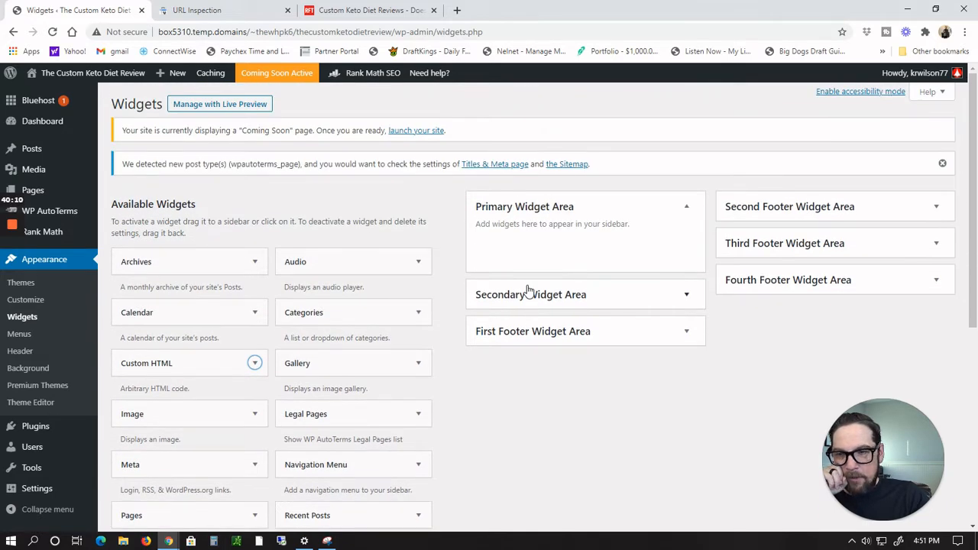
pyautogui.scroll(-1, 527, 291)
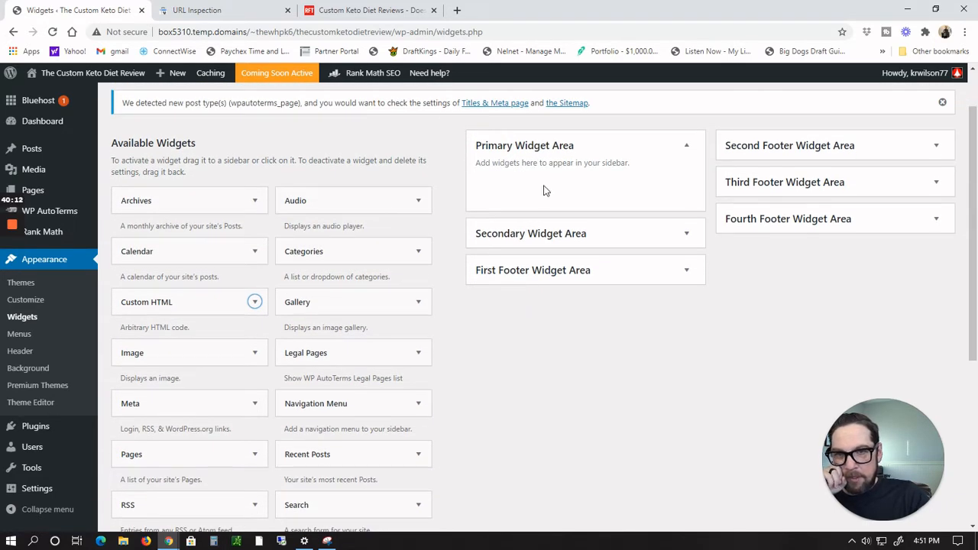
pyautogui.scroll(-1, 424, 255)
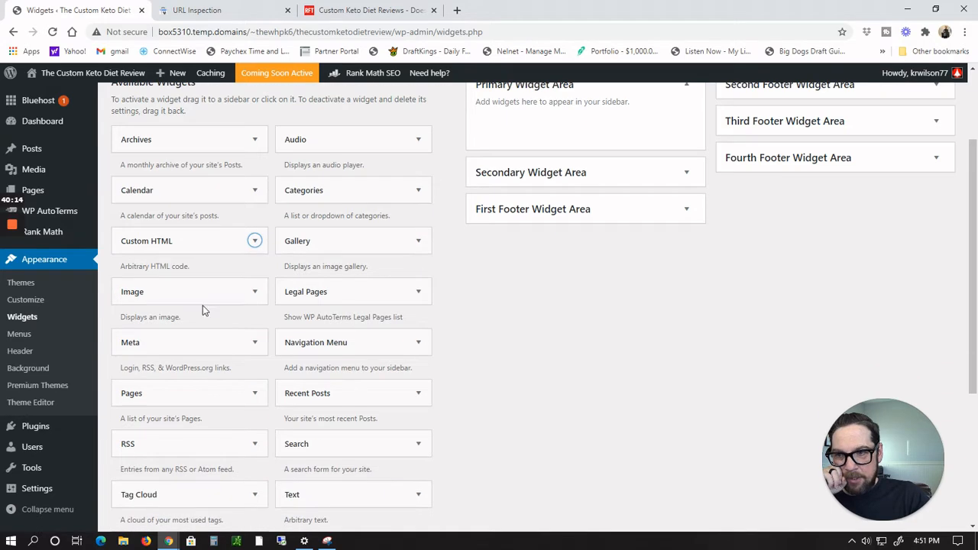
pyautogui.click(254, 300)
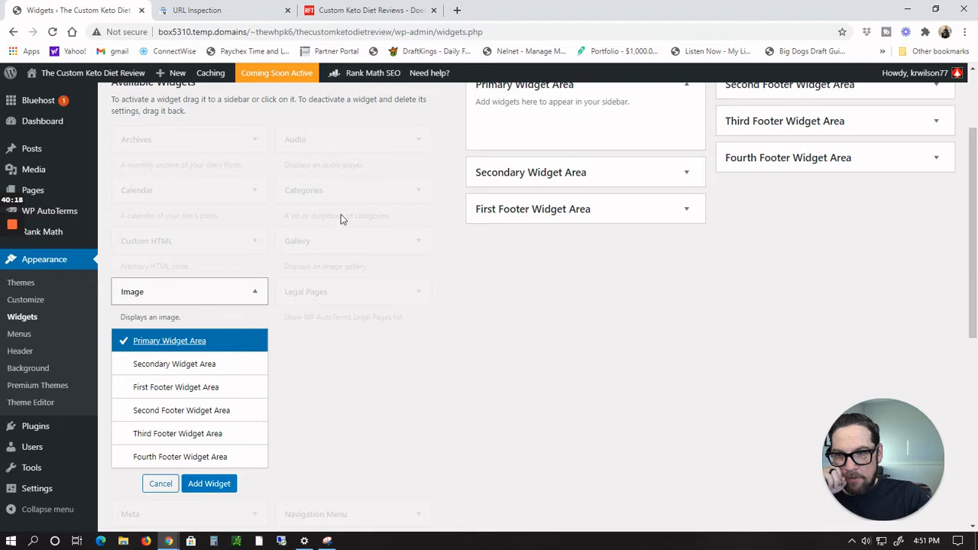
pyautogui.click(191, 486)
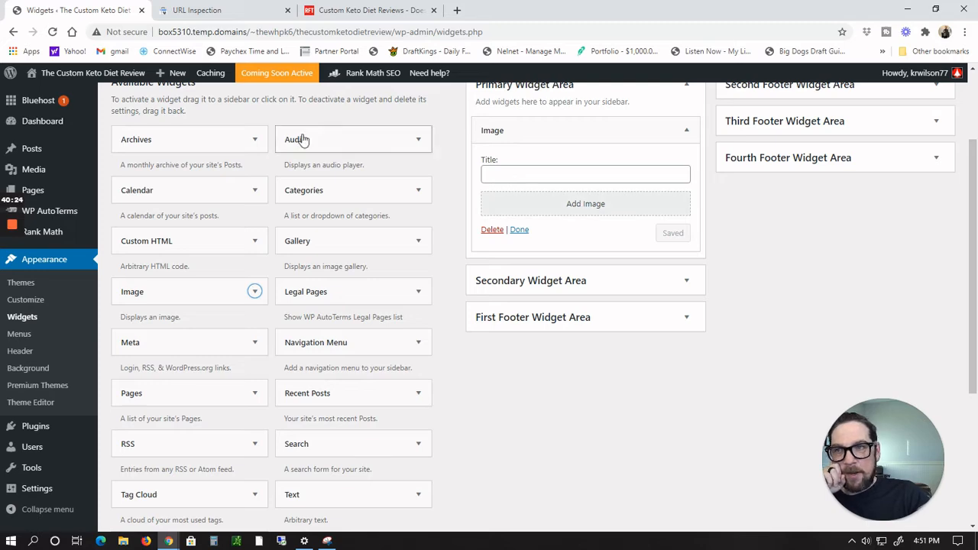
# Step: Switch to the browser with the Custom Keto Diet affiliate resources and open its Banners page
pyautogui.click(200, 542)
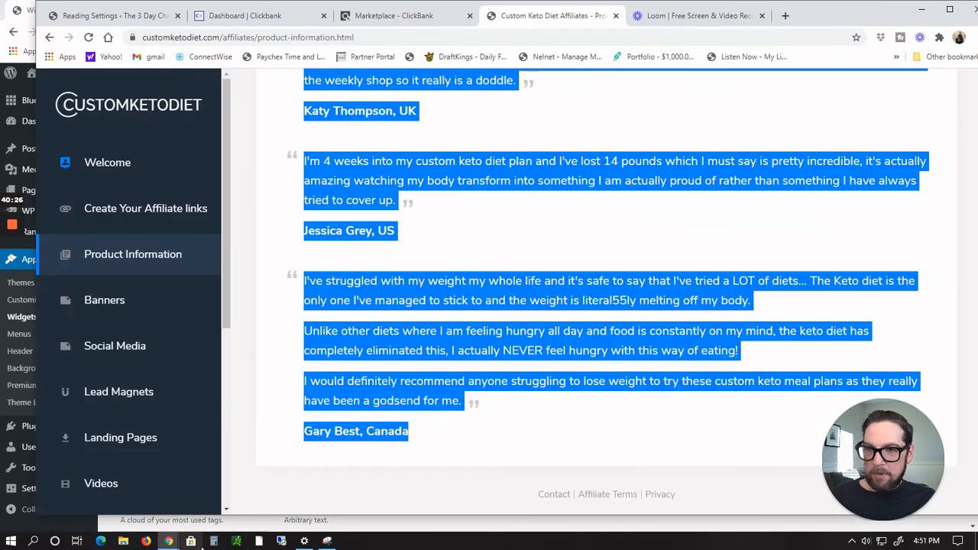
pyautogui.click(107, 300)
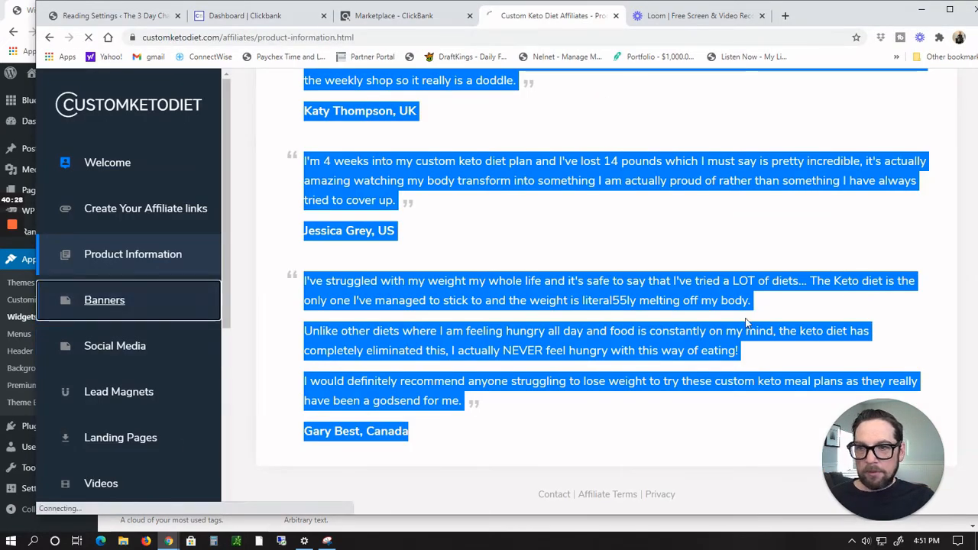
pyautogui.scroll(-3, 624, 220)
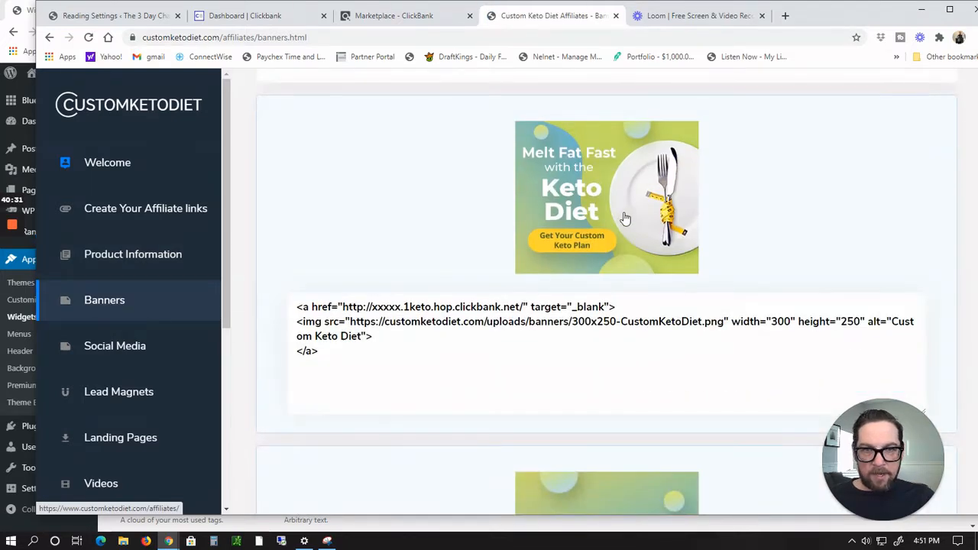
pyautogui.click(624, 219)
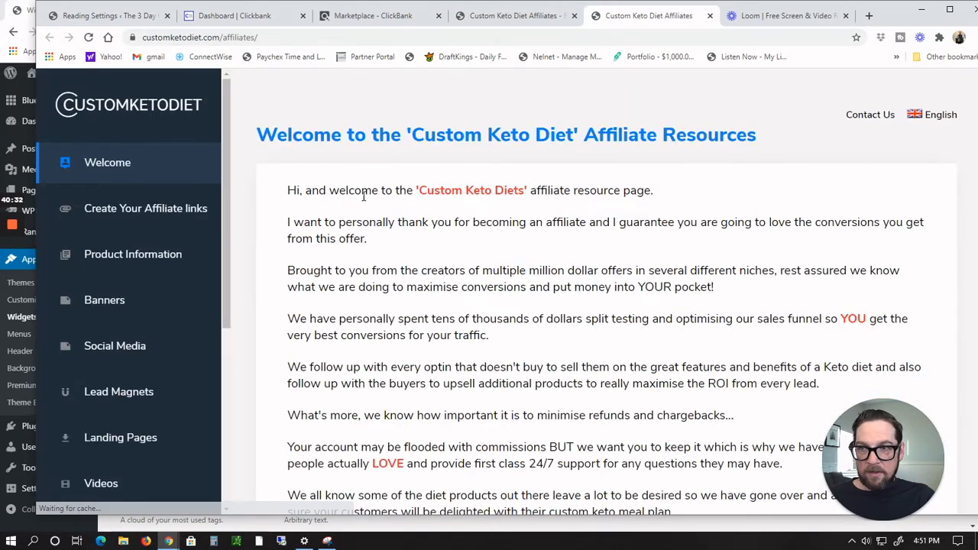
pyautogui.click(107, 300)
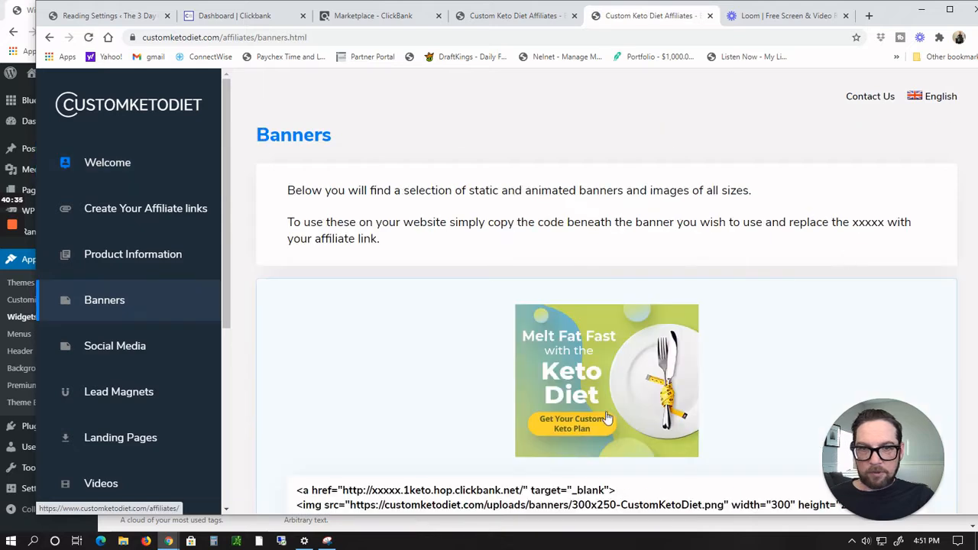
# Step: Save the 300x250 Custom Keto Diet banner image into the Pictures folder
pyautogui.rightClick(606, 381)
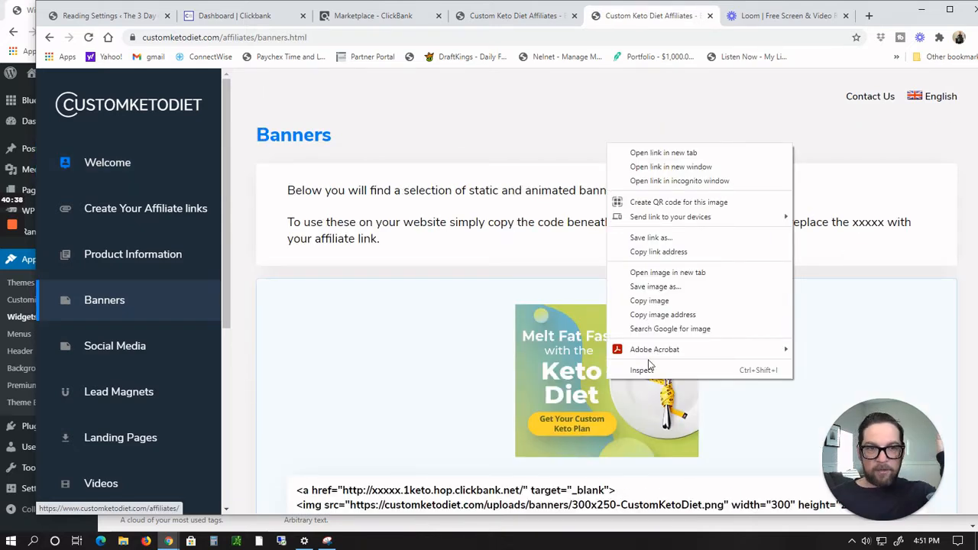
pyautogui.click(662, 289)
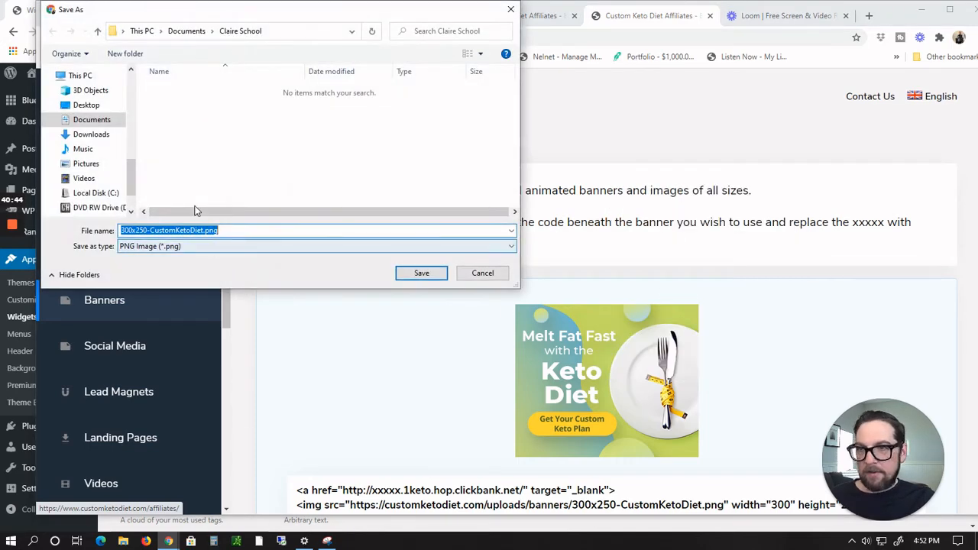
pyautogui.click(141, 31)
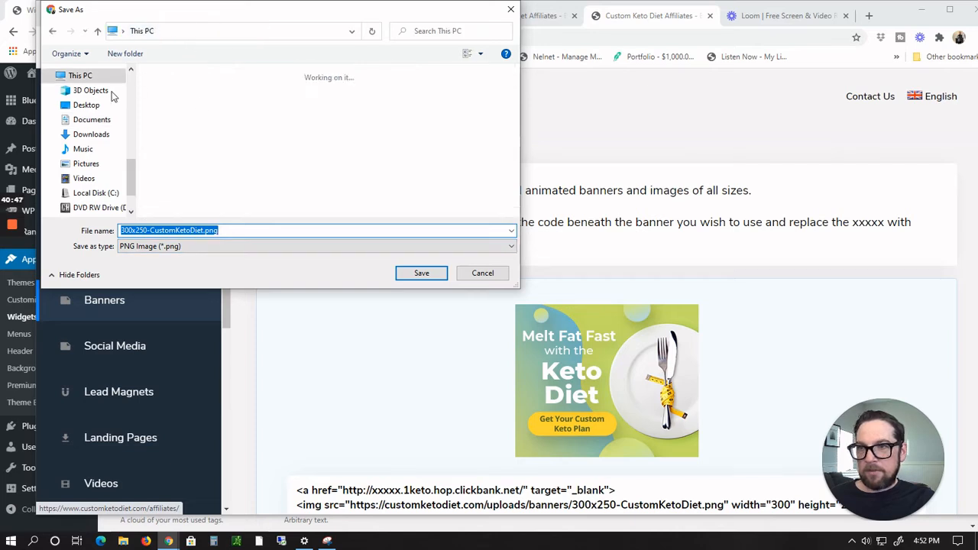
pyautogui.click(84, 164)
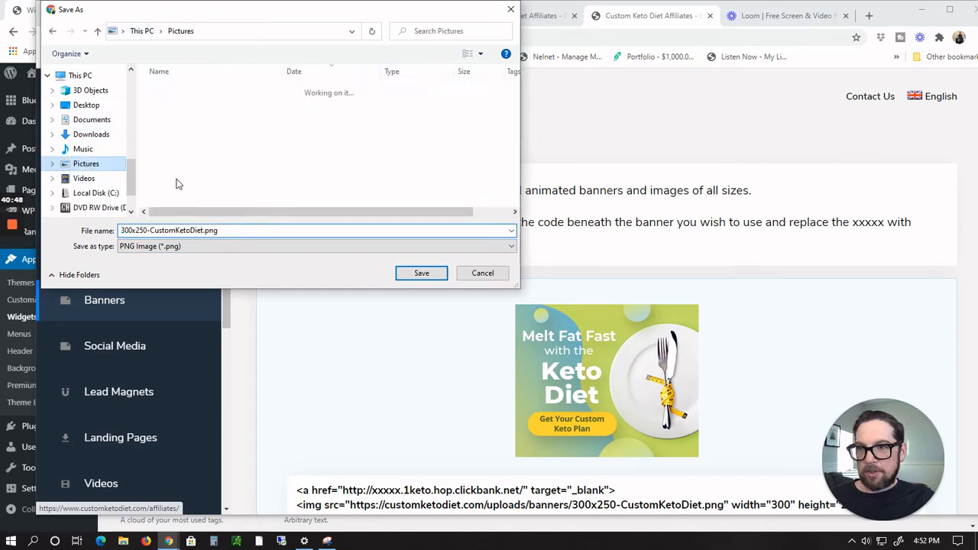
pyautogui.click(421, 273)
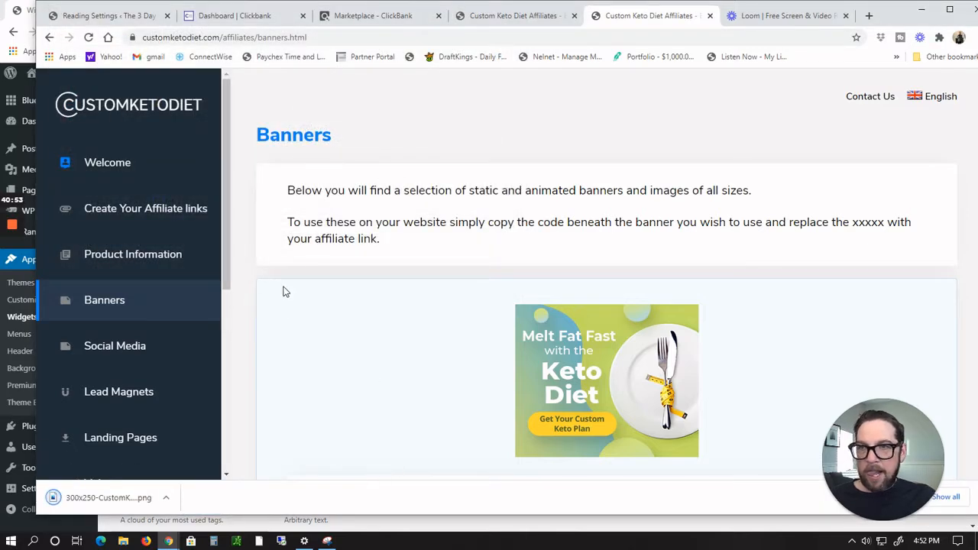
# Step: Back in the Image widget, upload the saved 300x250-CustomKetoDiet.png banner to the media library
pyautogui.hotkey('alt', 'Tab')
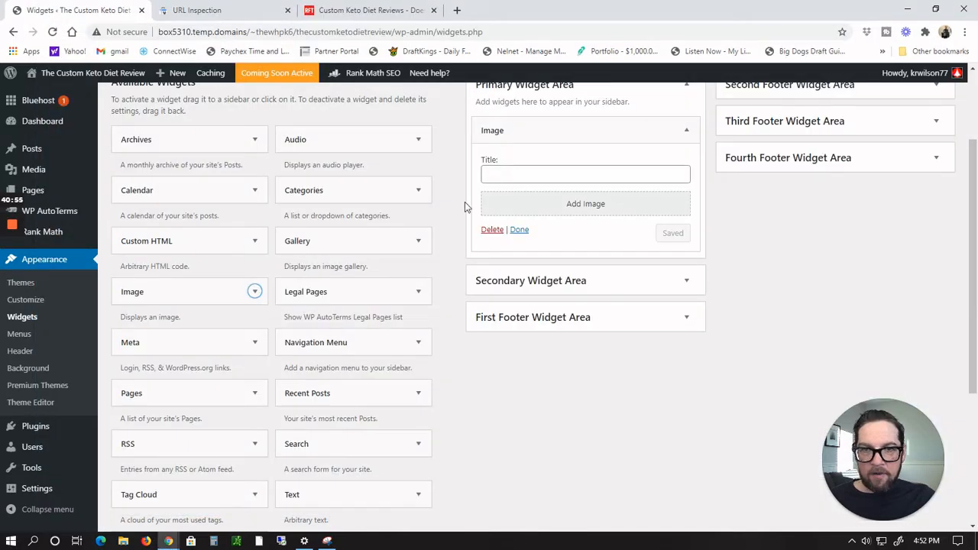
pyautogui.click(550, 203)
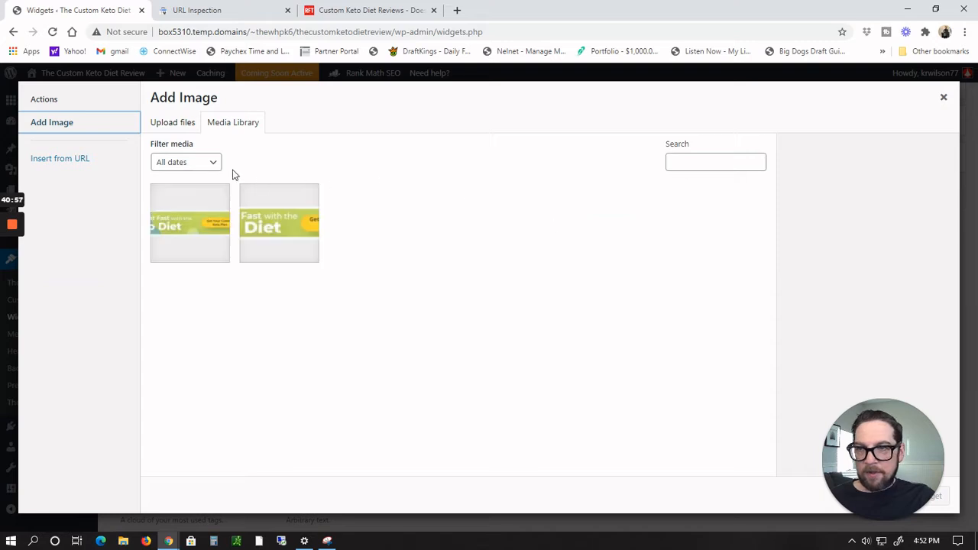
pyautogui.click(171, 125)
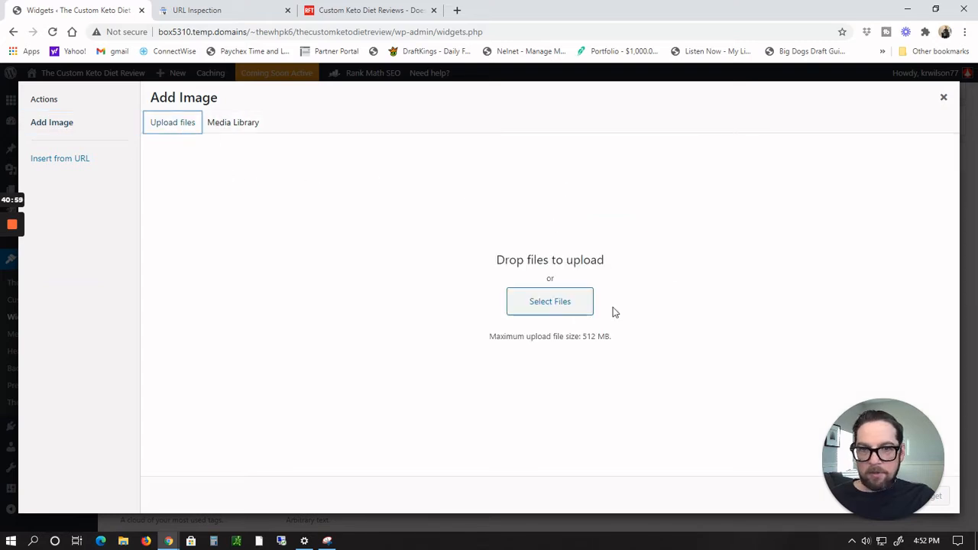
pyautogui.click(526, 310)
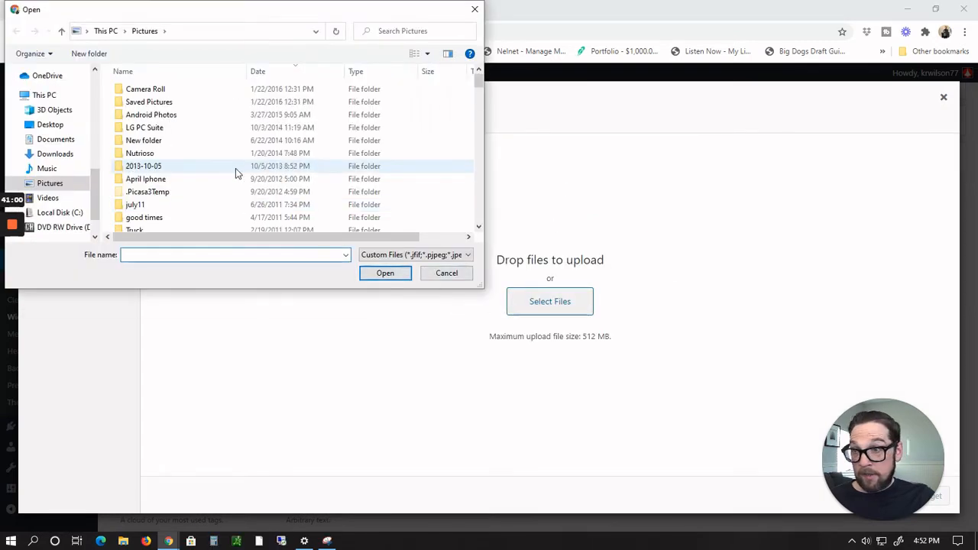
pyautogui.scroll(-8, 235, 171)
pyautogui.scroll(-12, 236, 173)
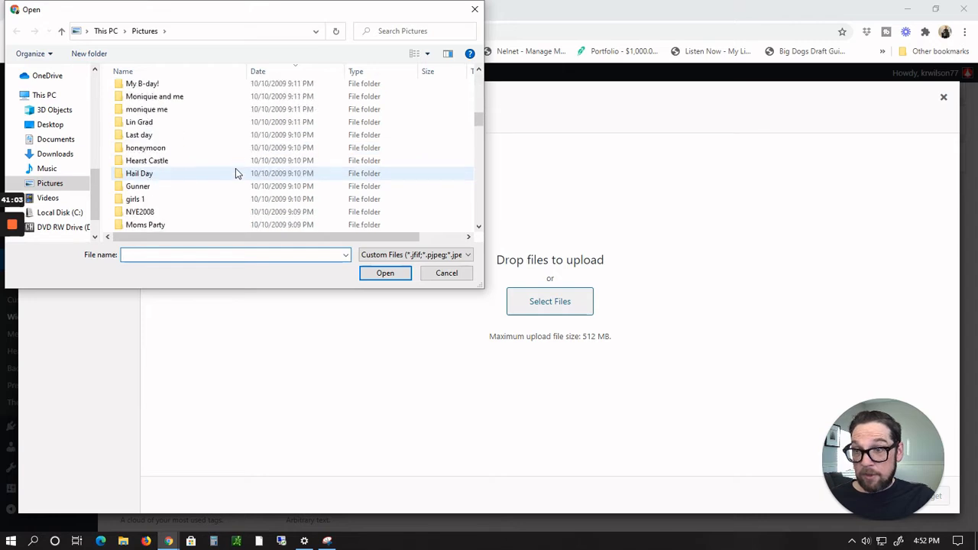
pyautogui.click(214, 174)
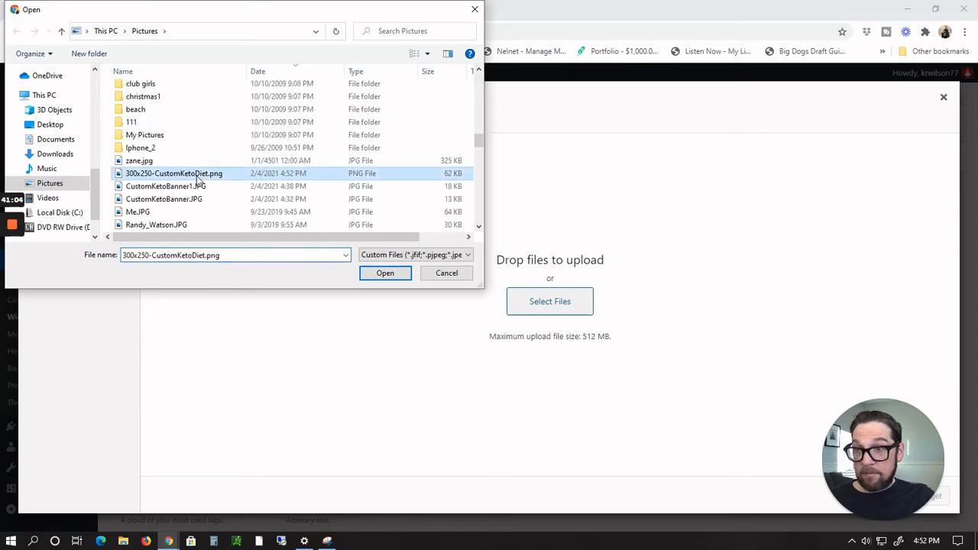
pyautogui.click(393, 276)
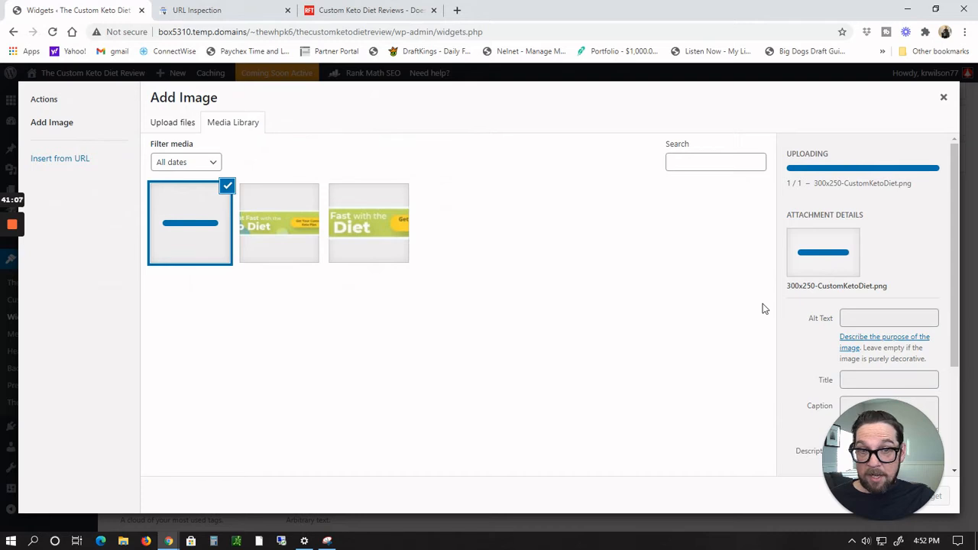
# Step: Retitle the uploaded image CustomKetoDiet, add it to the Image widget and save the widget
pyautogui.moveTo(954, 256); pyautogui.dragTo(964, 374)
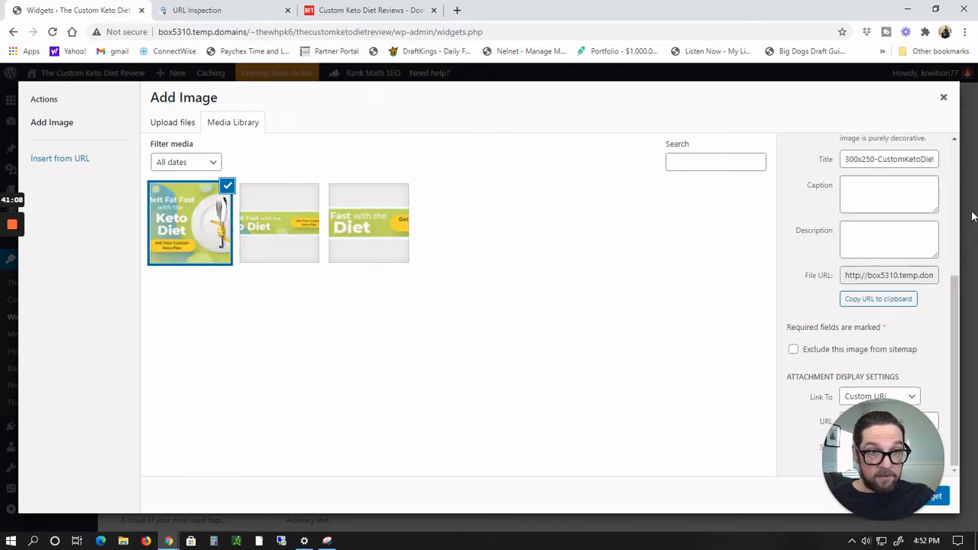
pyautogui.doubleClick(861, 161)
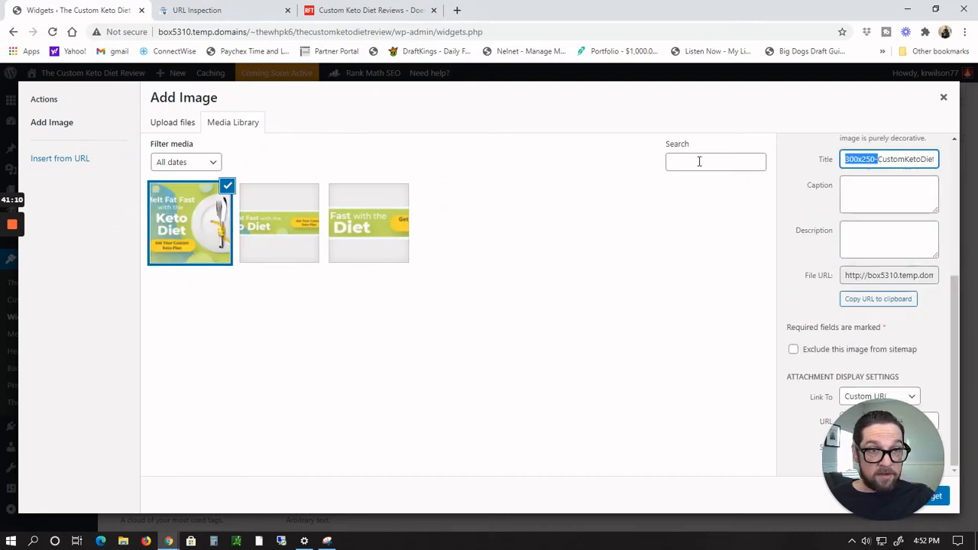
pyautogui.press('BackSpace')
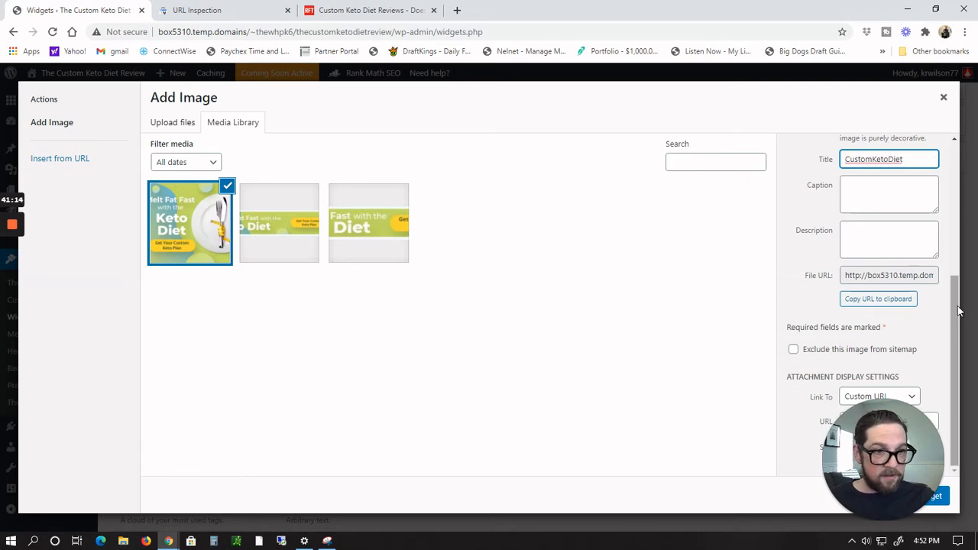
pyautogui.moveTo(954, 308)
pyautogui.mouseDown()
pyautogui.moveTo(954, 233)
pyautogui.moveTo(954, 309)
pyautogui.mouseUp()
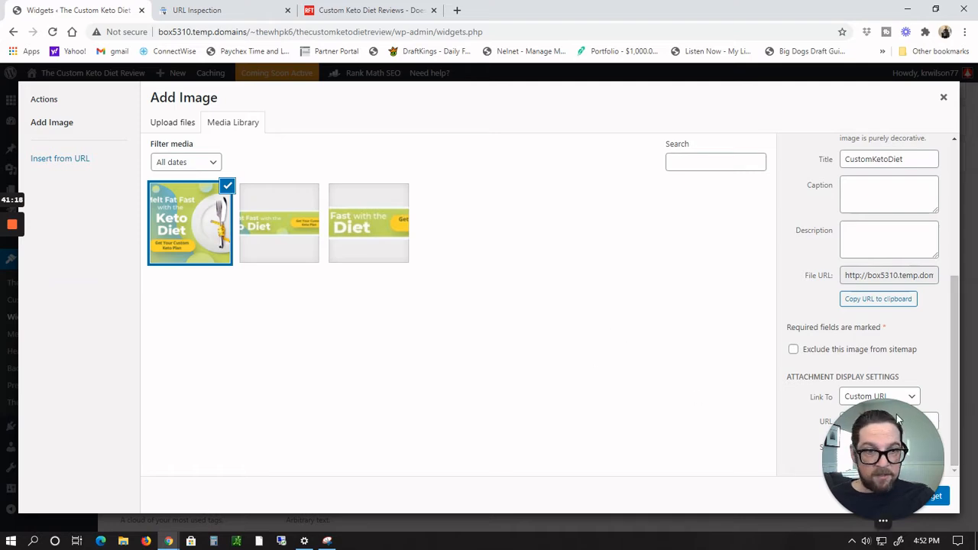
pyautogui.click(915, 495)
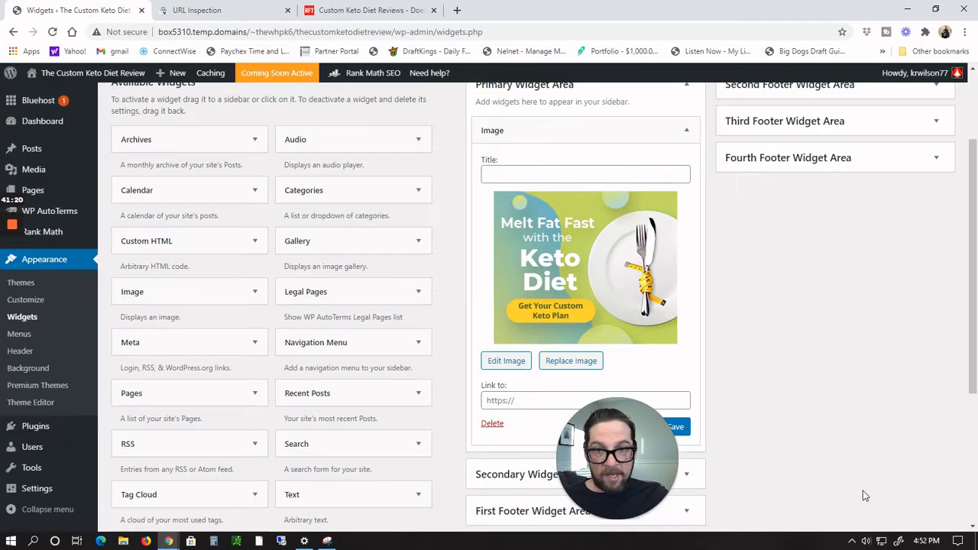
pyautogui.scroll(3, 886, 418)
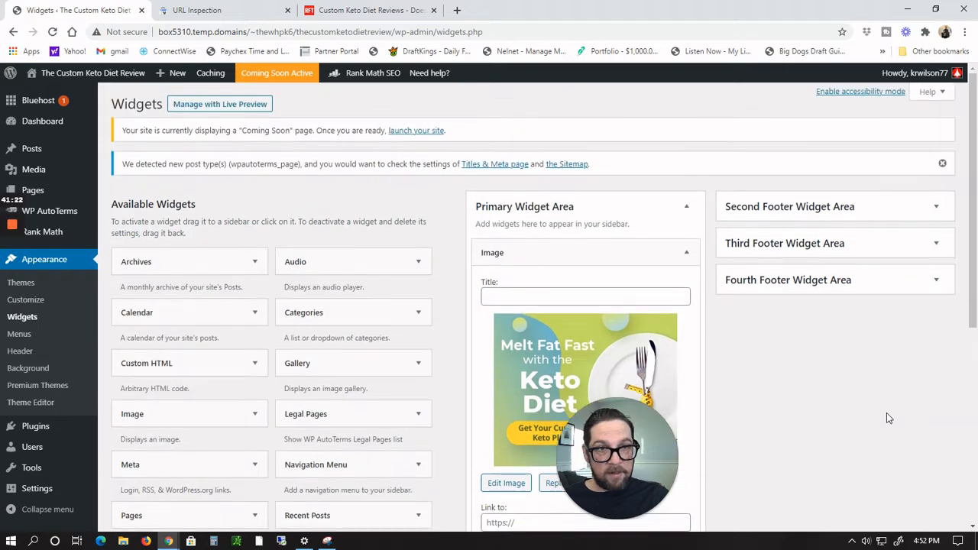
pyautogui.scroll(-5, 886, 417)
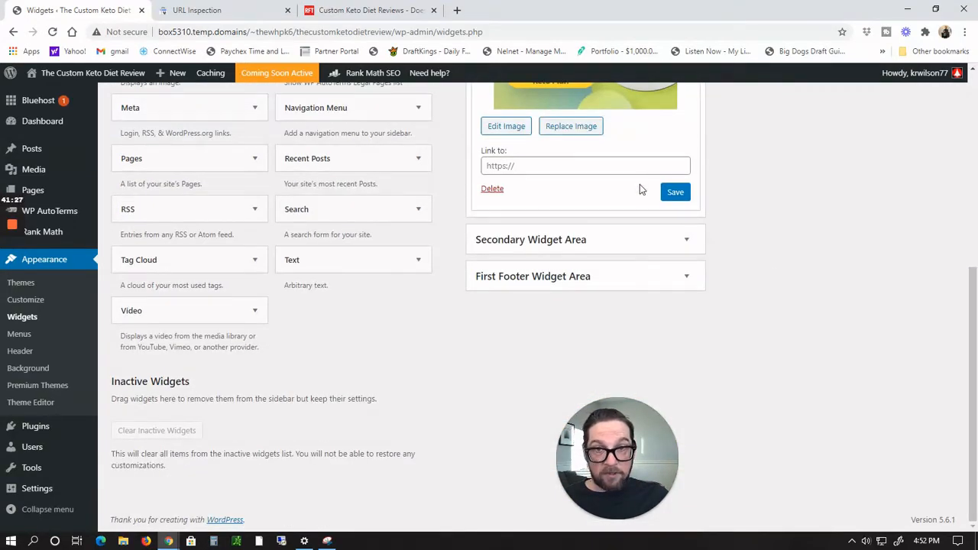
pyautogui.click(682, 200)
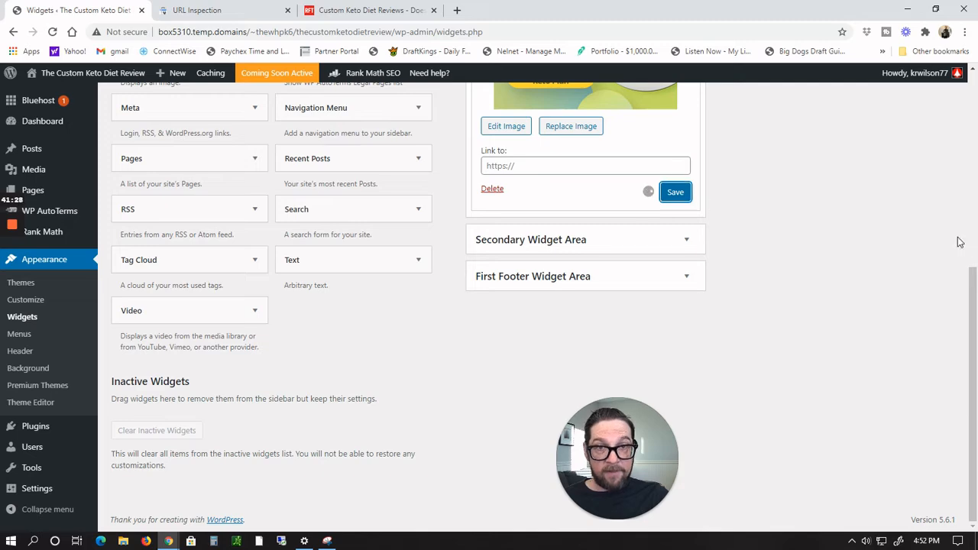
pyautogui.scroll(10, 910, 276)
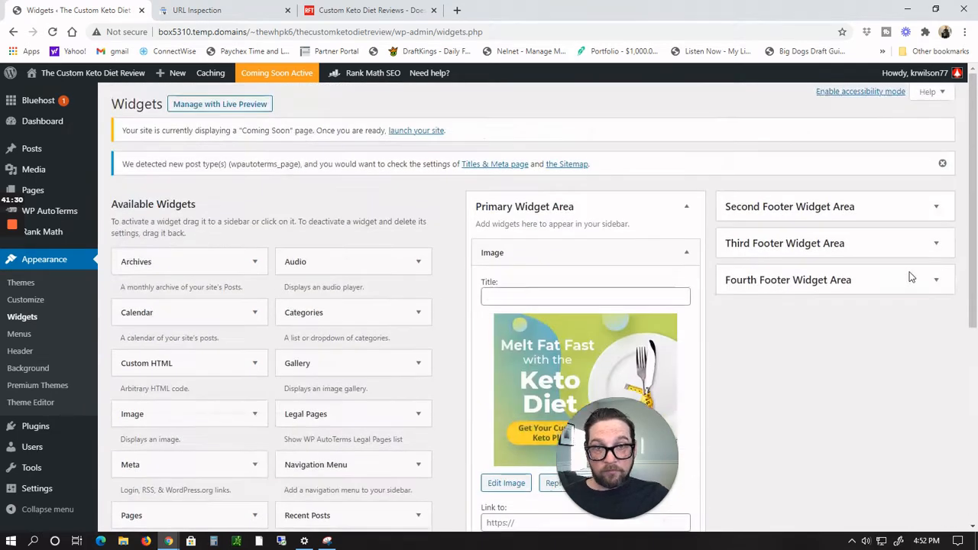
# Step: Visit the site to check the banner in the sidebar
pyautogui.click(50, 92)
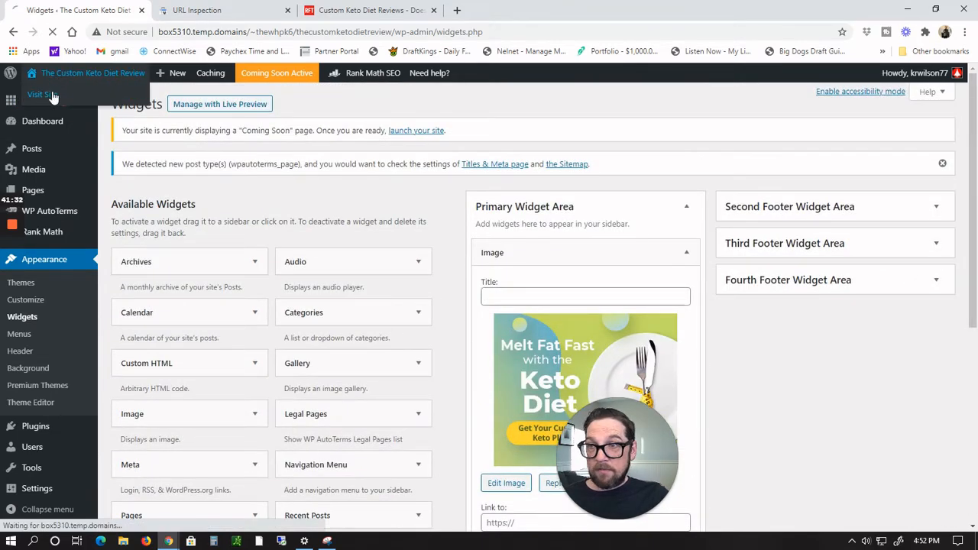
pyautogui.scroll(-5, 923, 278)
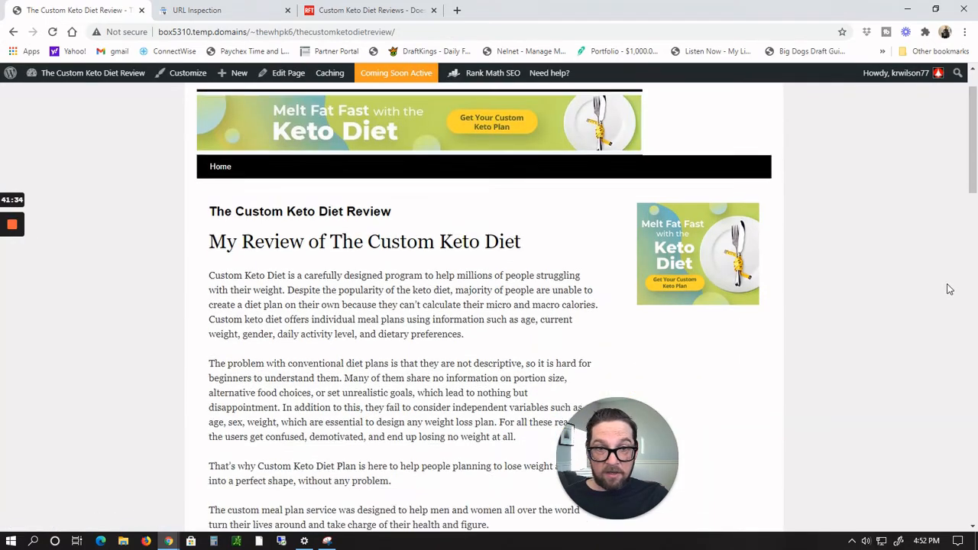
pyautogui.scroll(3, 923, 279)
pyautogui.scroll(2, 922, 280)
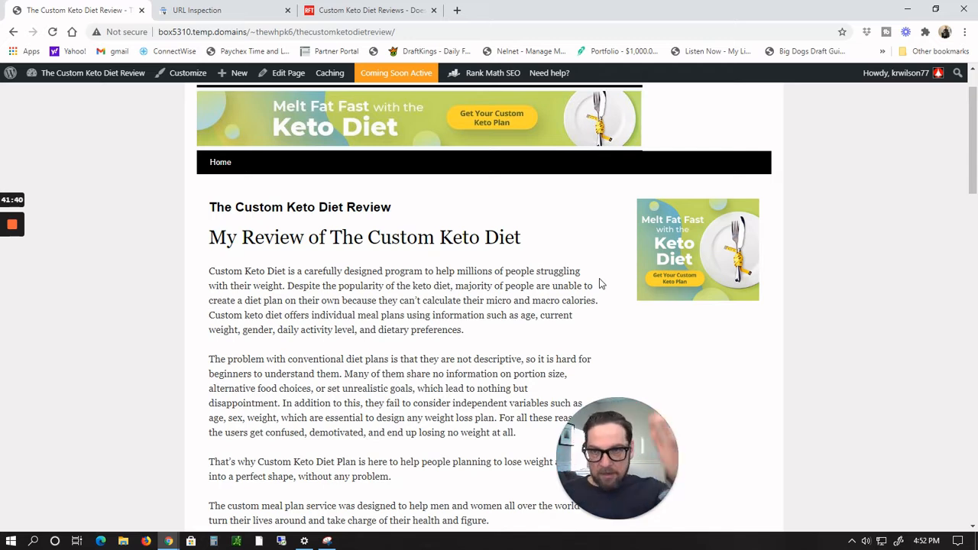
# Step: Open the review page in the editor and add an empty line after the paragraph ending 'without any problem'
pyautogui.click(286, 74)
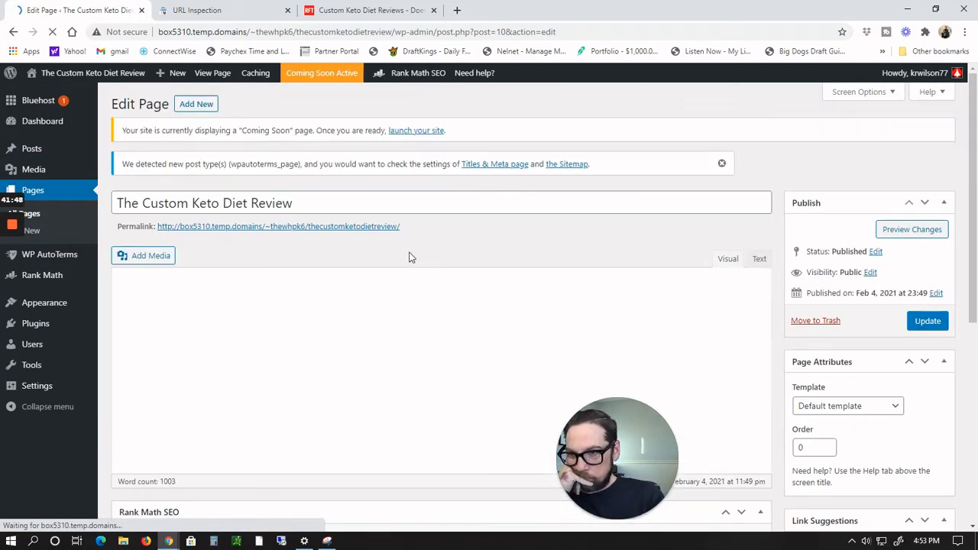
pyautogui.scroll(-3, 420, 233)
pyautogui.scroll(-10, 420, 232)
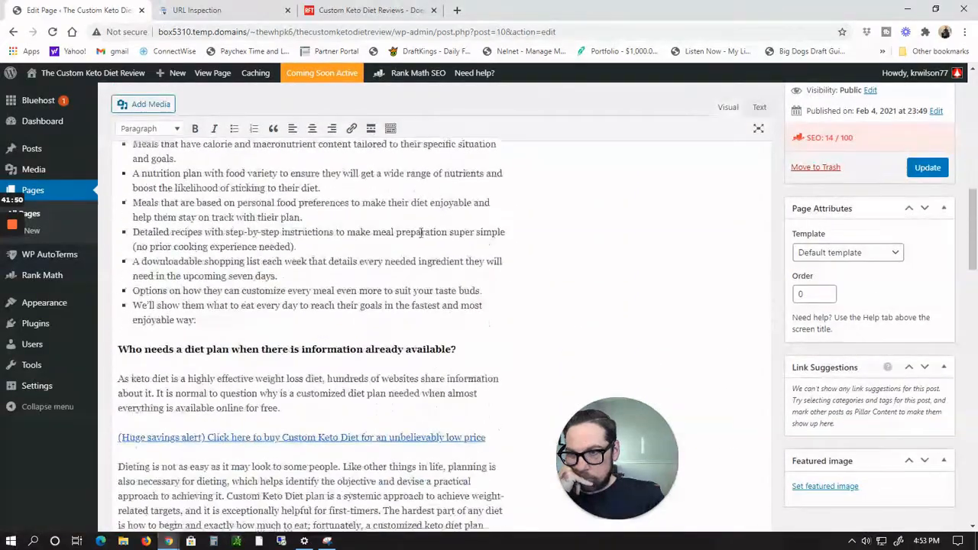
pyautogui.scroll(10, 421, 232)
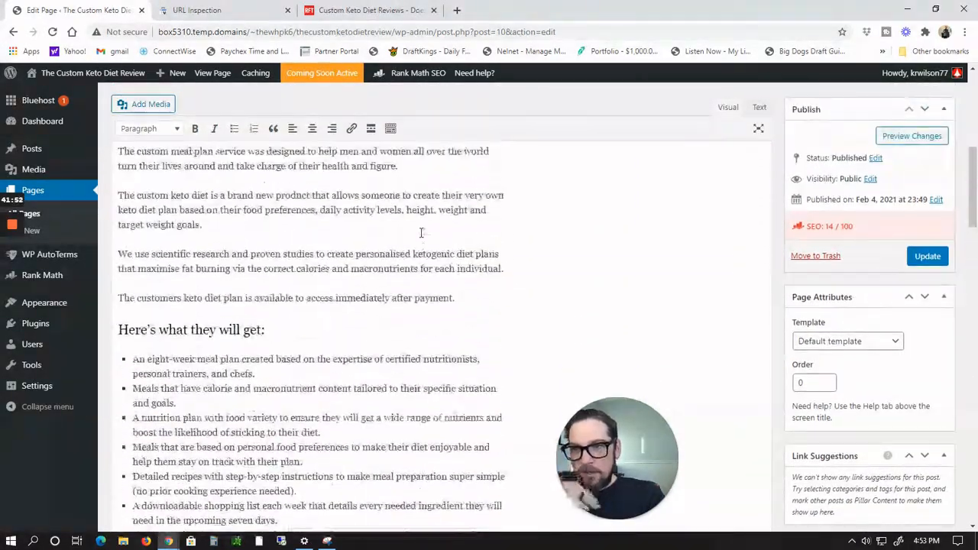
pyautogui.scroll(5, 421, 232)
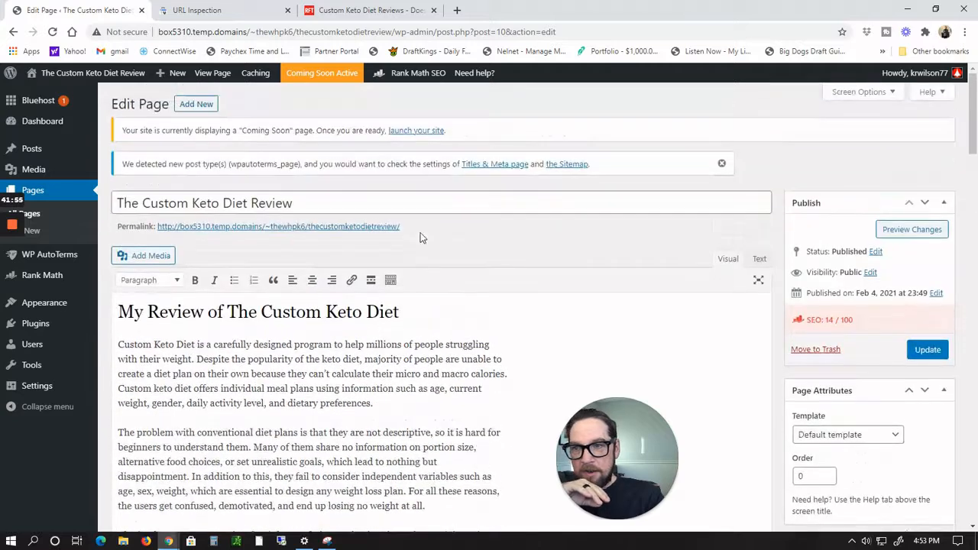
pyautogui.scroll(-1, 420, 232)
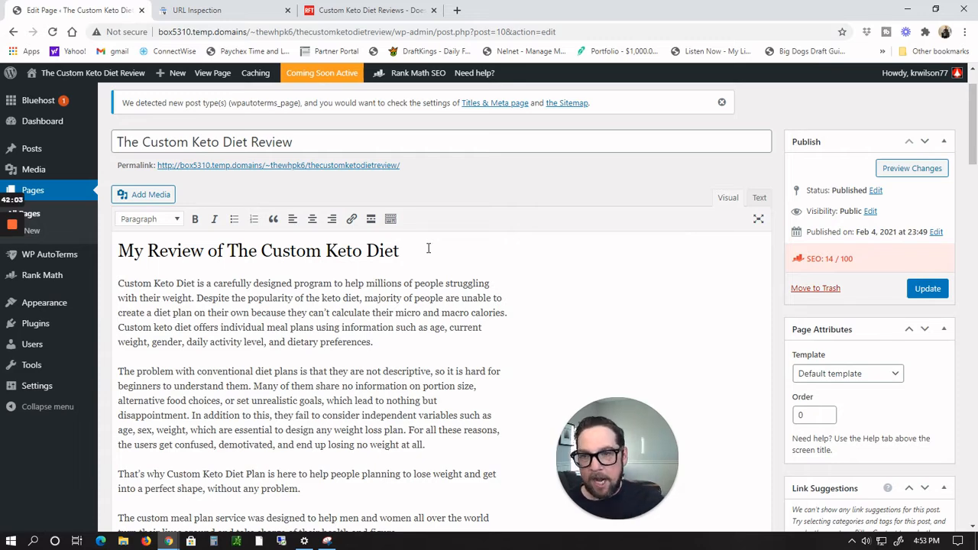
pyautogui.scroll(-2, 428, 248)
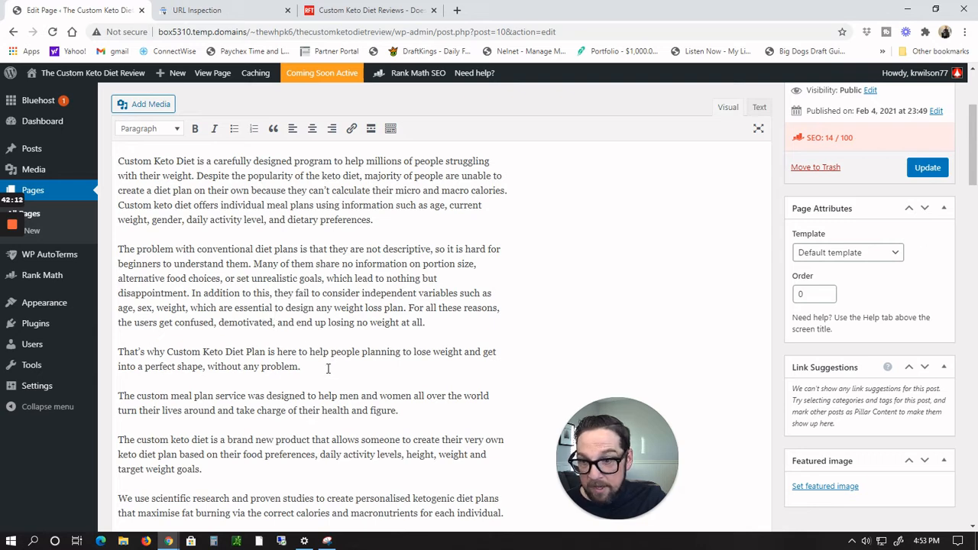
pyautogui.press('Return')
pyautogui.press('Return')
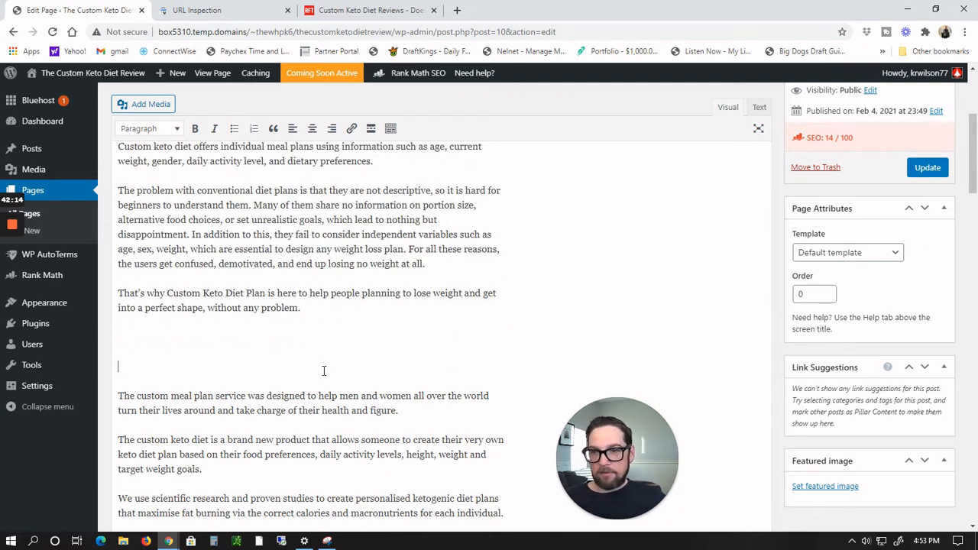
pyautogui.press('BackSpace')
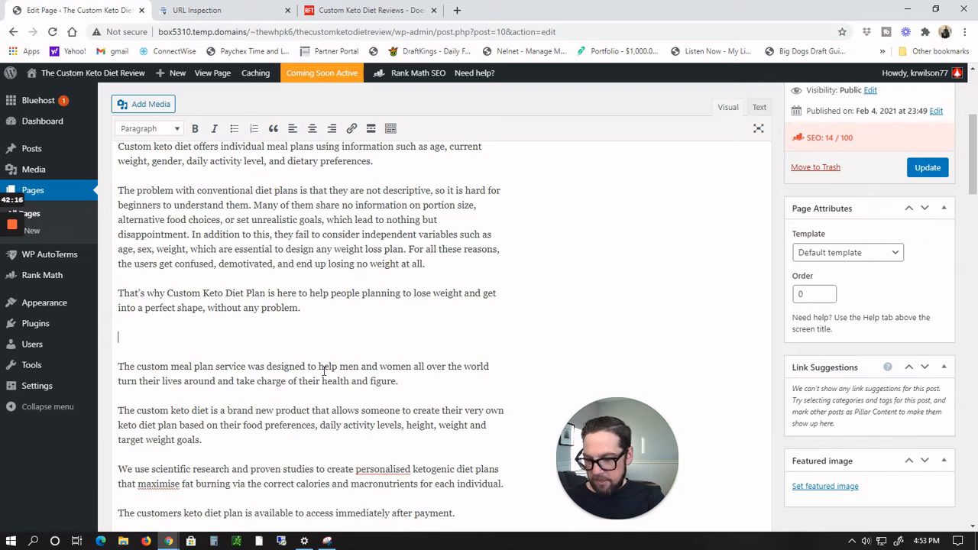
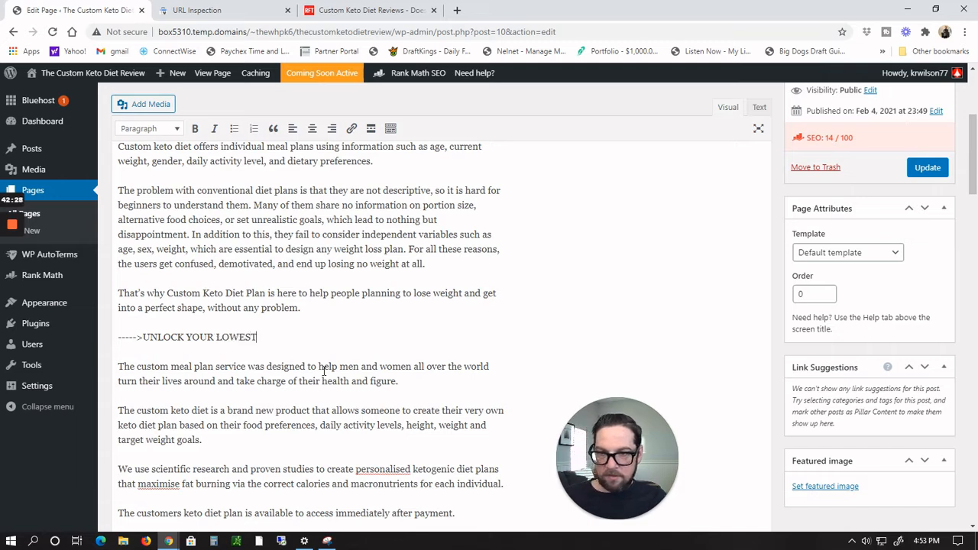
# Step: Finish the call-to-action line '----->UNLOCK YOUR LOWEST PRICE NOW!!!<-------' and center it
pyautogui.write('PRICE NOW!!!<-------')
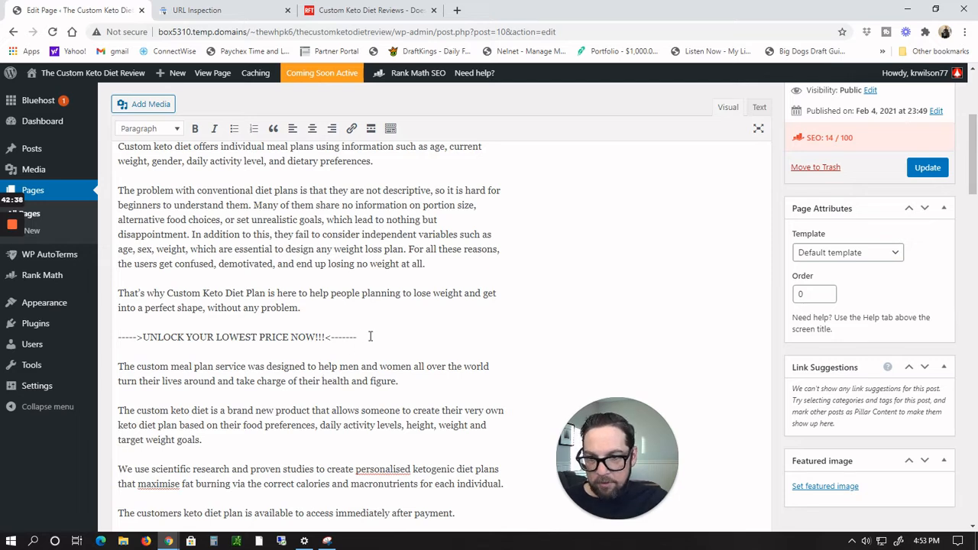
pyautogui.moveTo(369, 336); pyautogui.dragTo(118, 337)
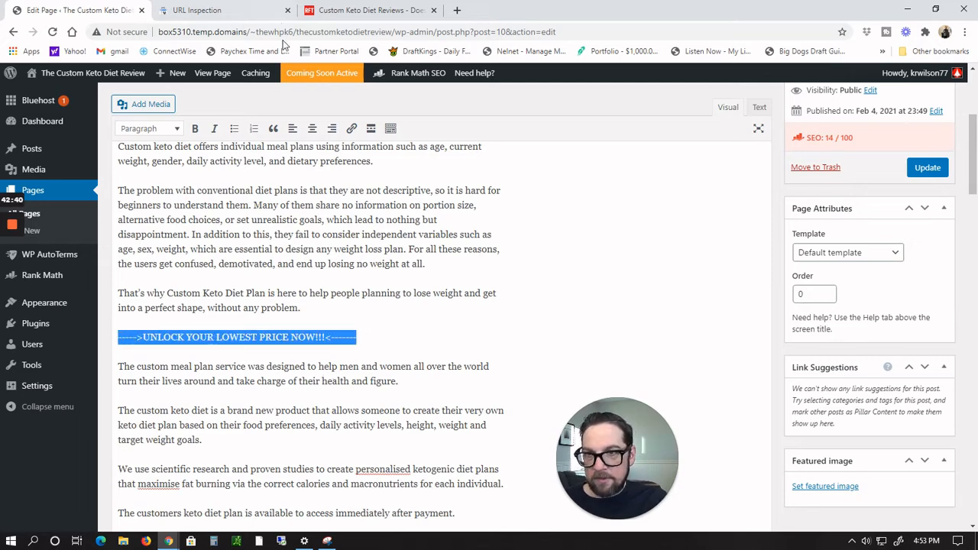
pyautogui.click(313, 129)
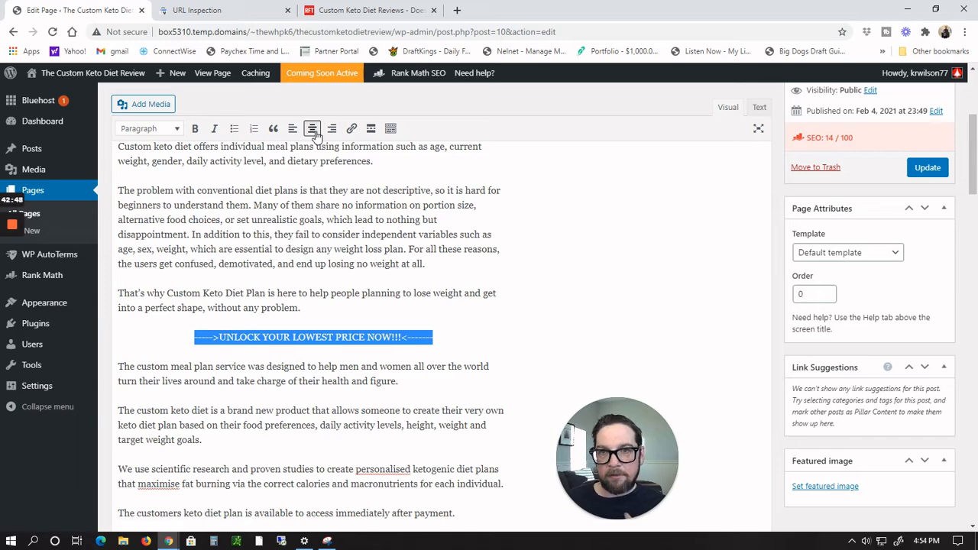
# Step: Generate a HopLink for the Custom Keto Diet offer from the ClickBank Marketplace using the account nickname, and copy it
pyautogui.hotkey('alt', 'Tab')
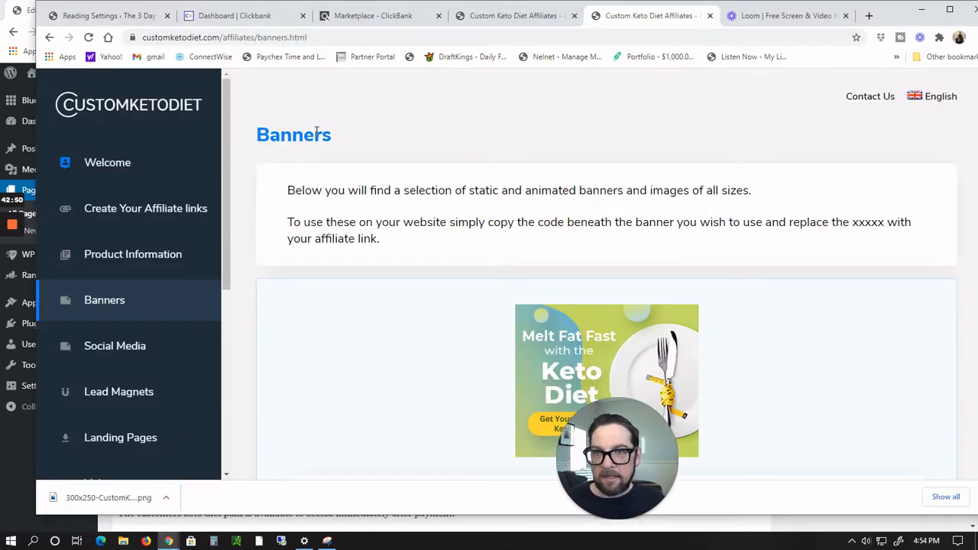
pyautogui.click(356, 16)
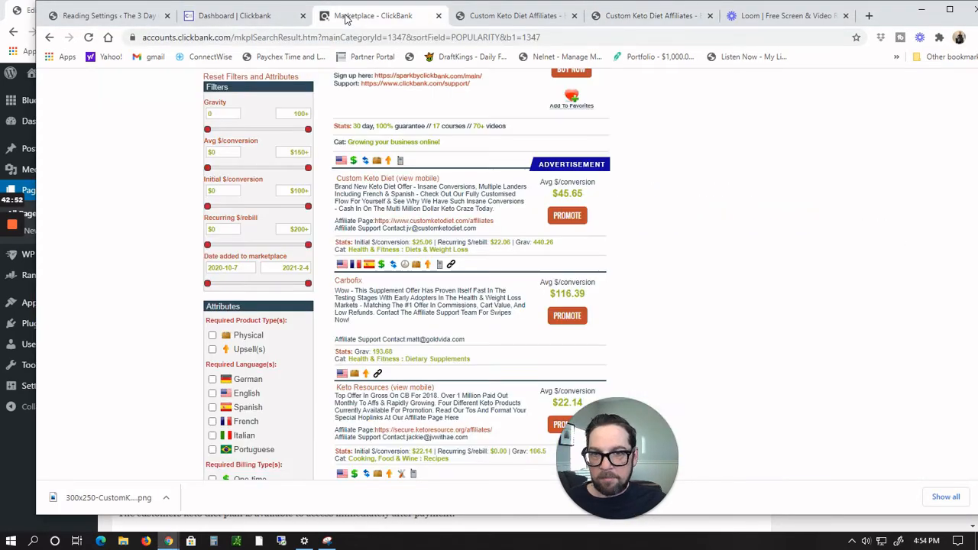
pyautogui.click(501, 18)
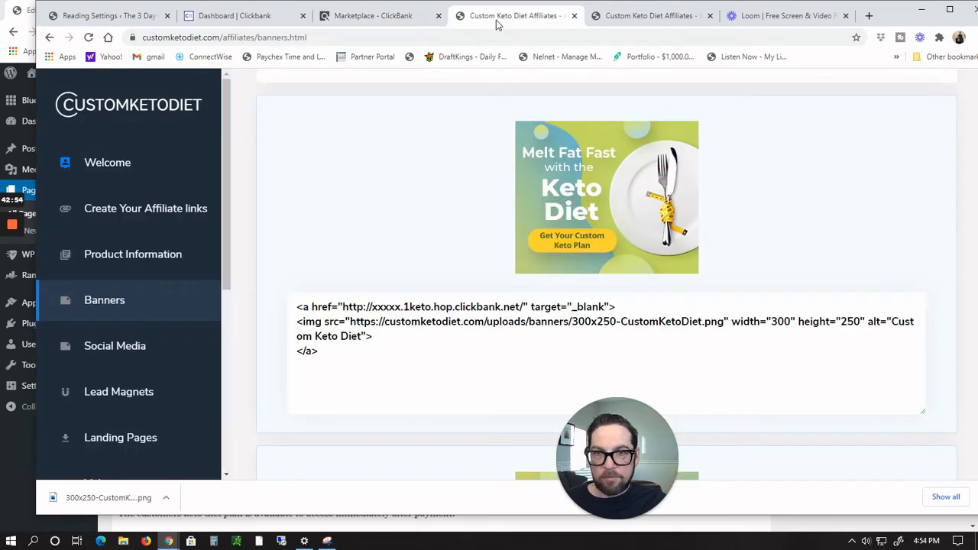
pyautogui.click(386, 22)
pyautogui.click(572, 217)
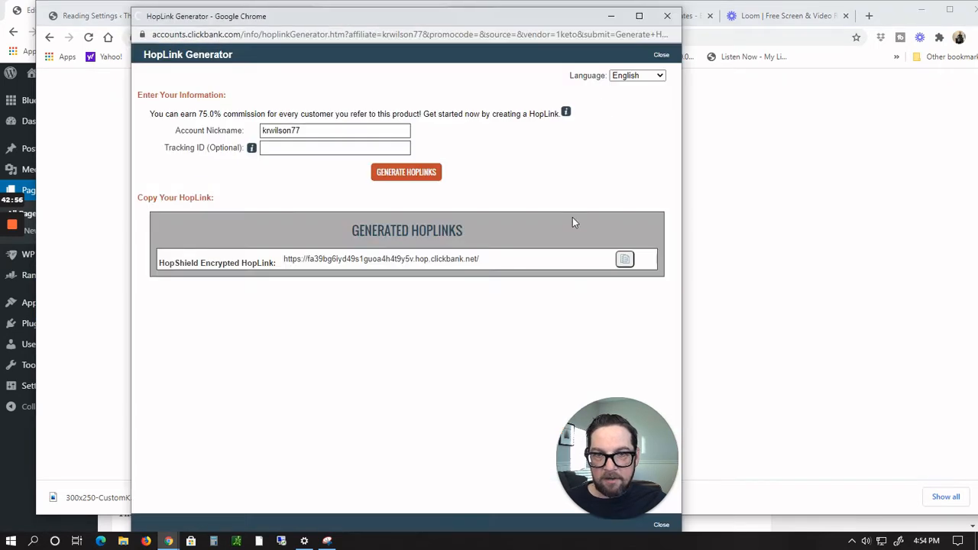
pyautogui.click(305, 131)
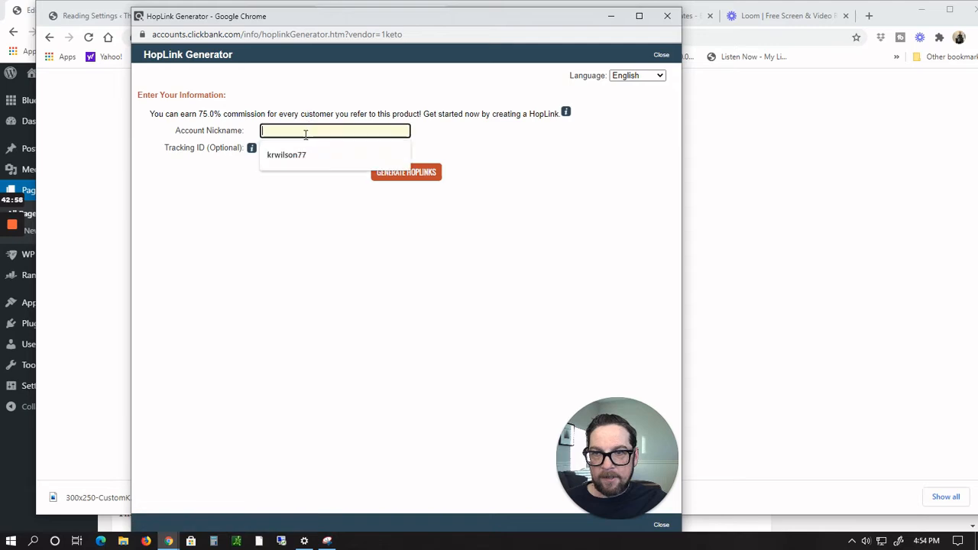
pyautogui.click(298, 160)
pyautogui.click(418, 178)
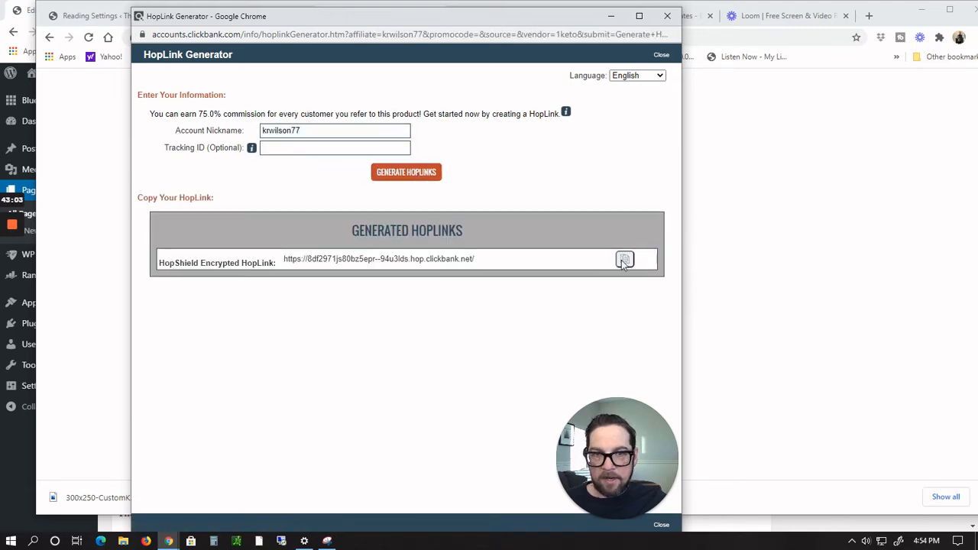
pyautogui.click(624, 261)
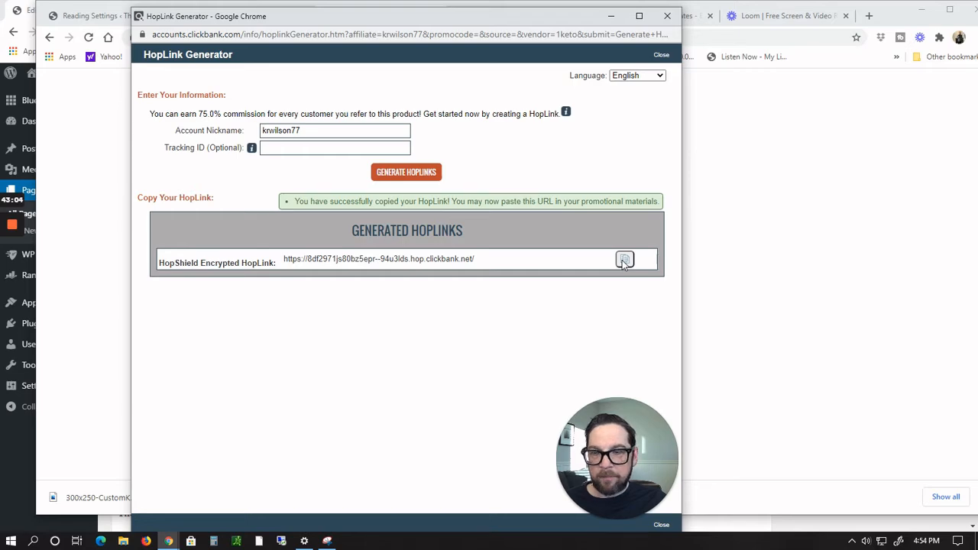
# Step: Back in the page editor, link the call-to-action line to the copied HopLink
pyautogui.hotkey('alt', 'Tab')
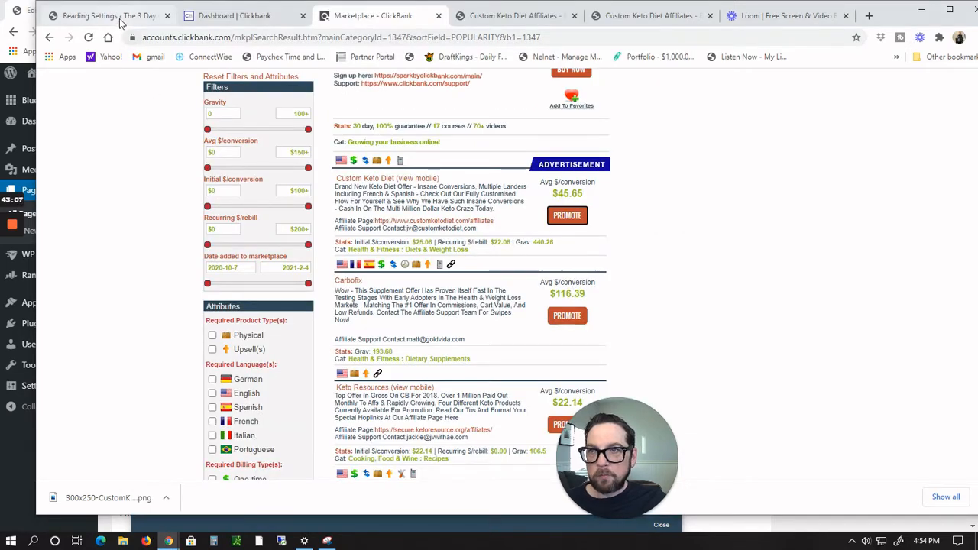
pyautogui.click(120, 22)
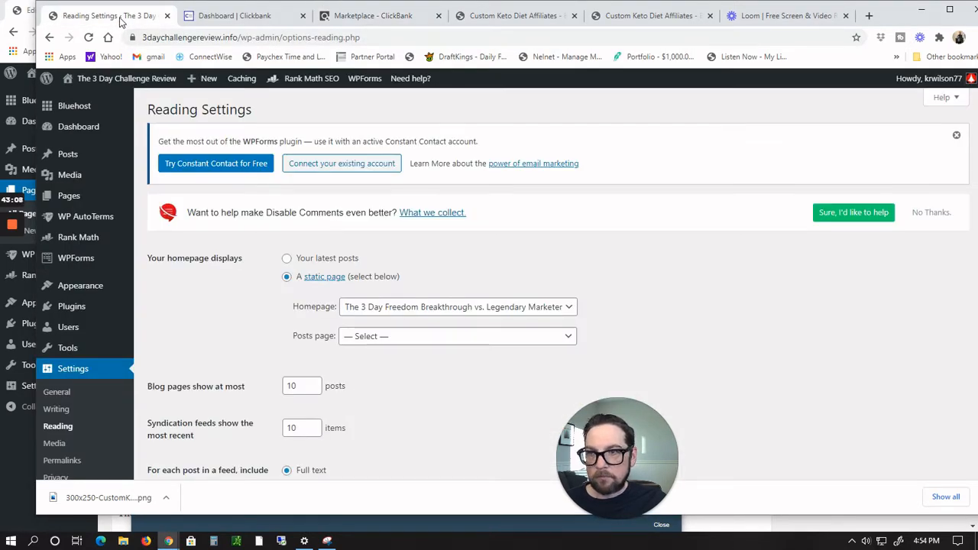
pyautogui.click(920, 11)
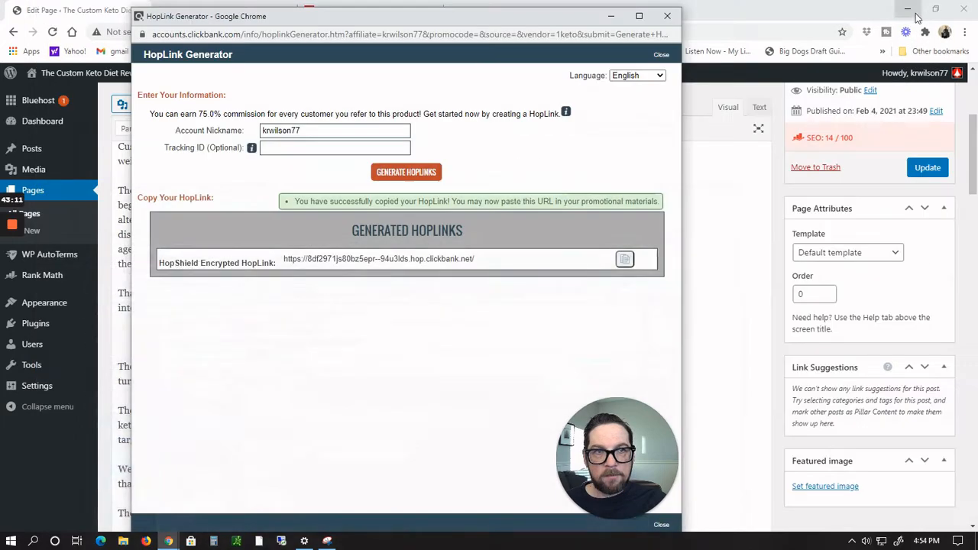
pyautogui.click(747, 5)
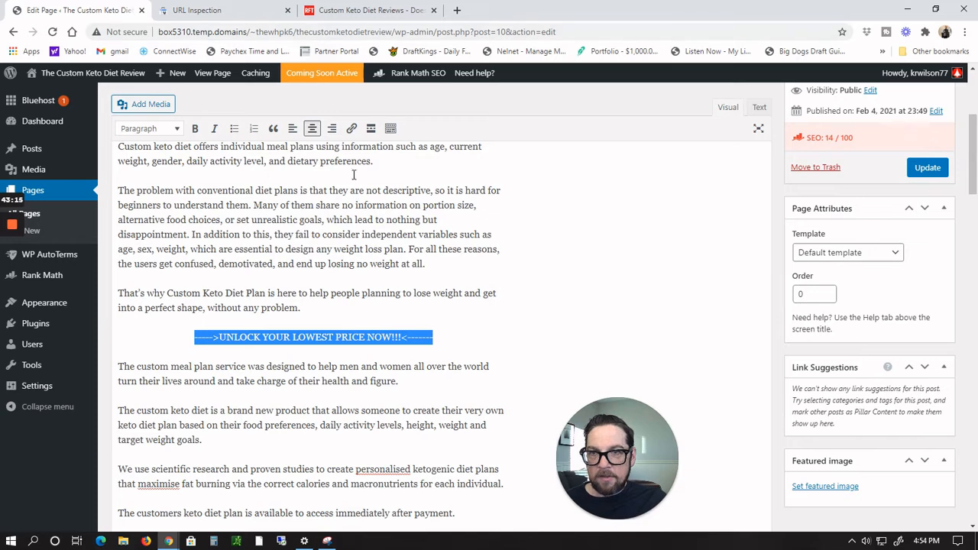
pyautogui.click(352, 128)
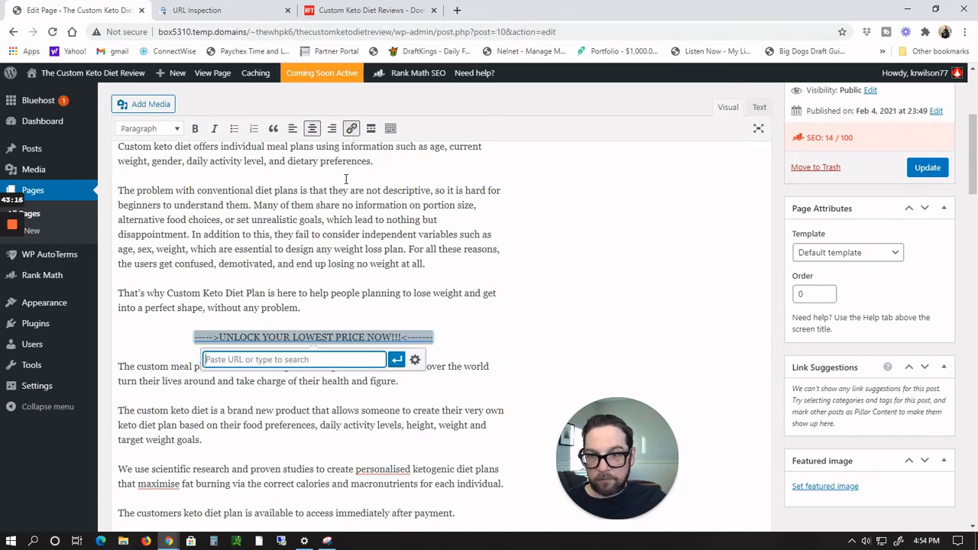
pyautogui.hotkey('ctrl', 'v')
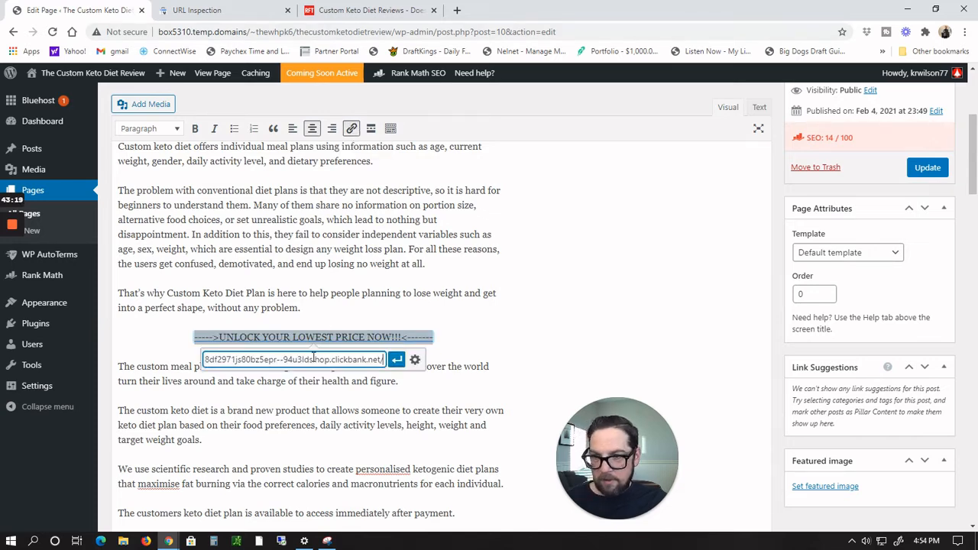
pyautogui.click(396, 359)
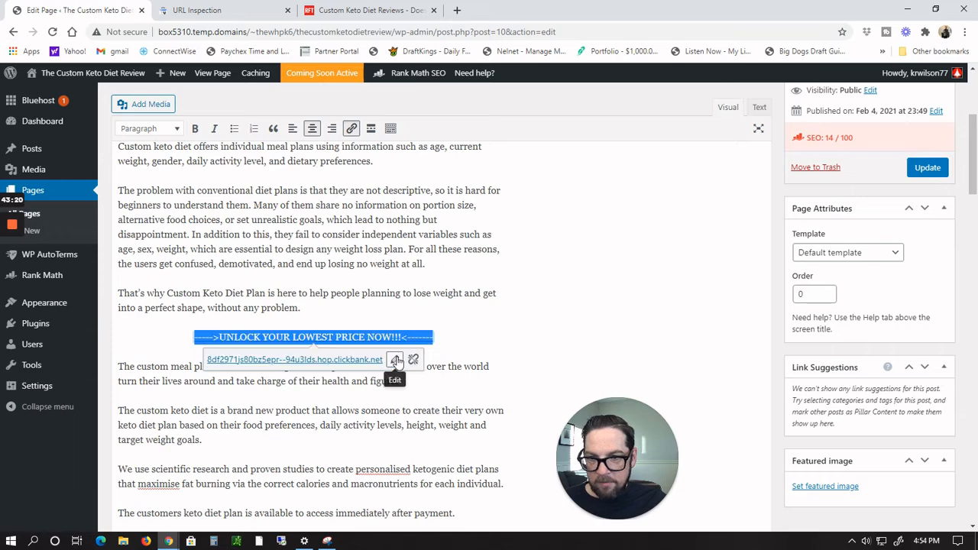
# Step: Open the call-to-action link to check where it leads, then return to the page editor
pyautogui.click(345, 361)
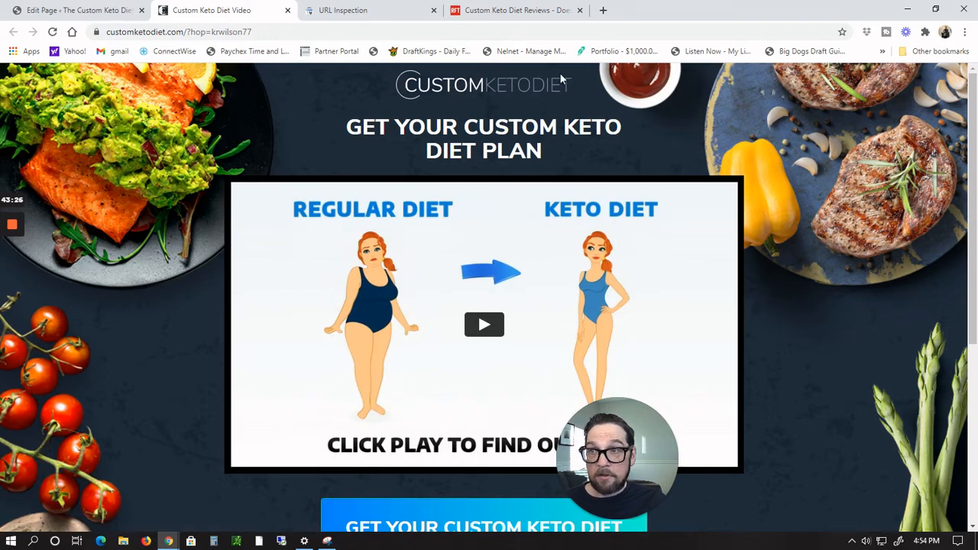
pyautogui.click(287, 10)
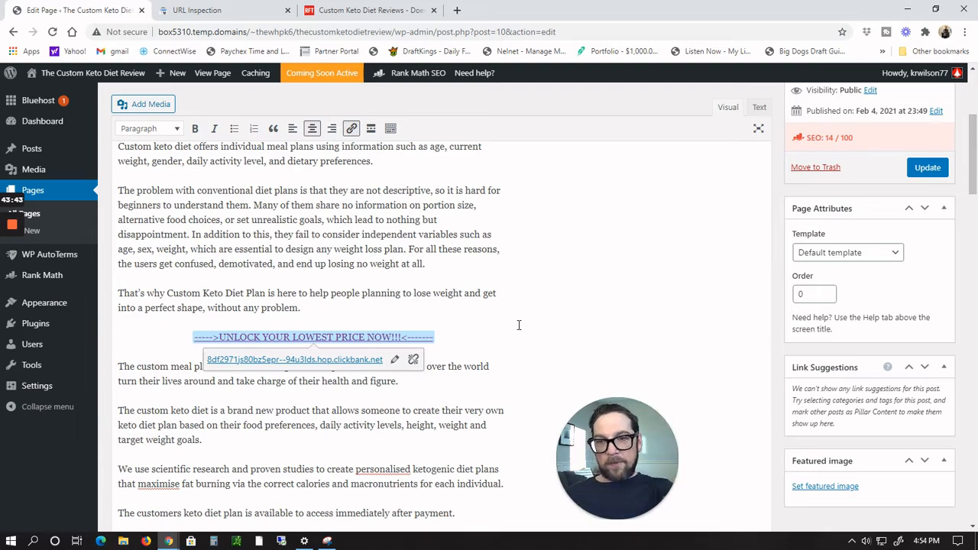
pyautogui.scroll(-2, 518, 324)
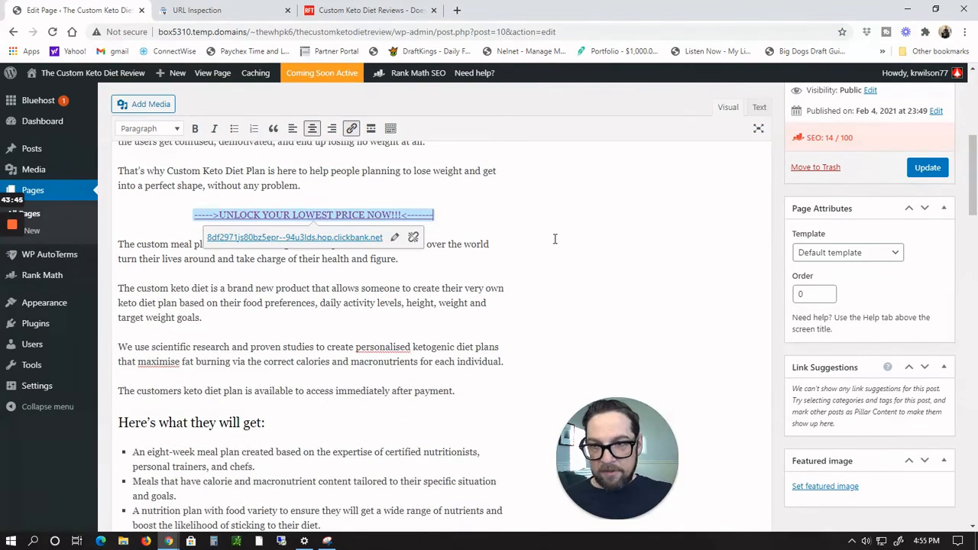
pyautogui.scroll(7, 555, 238)
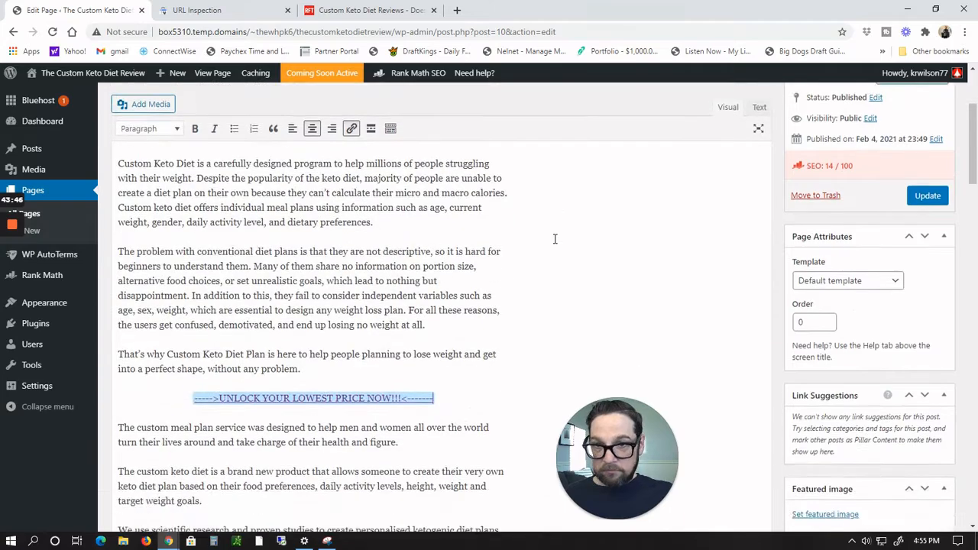
pyautogui.scroll(-4, 554, 243)
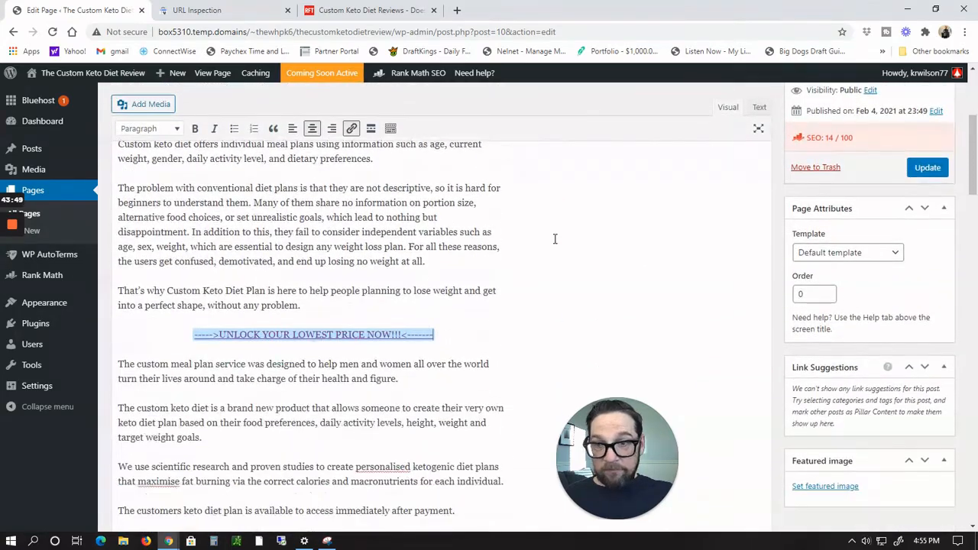
pyautogui.scroll(2, 554, 238)
pyautogui.scroll(-3, 555, 238)
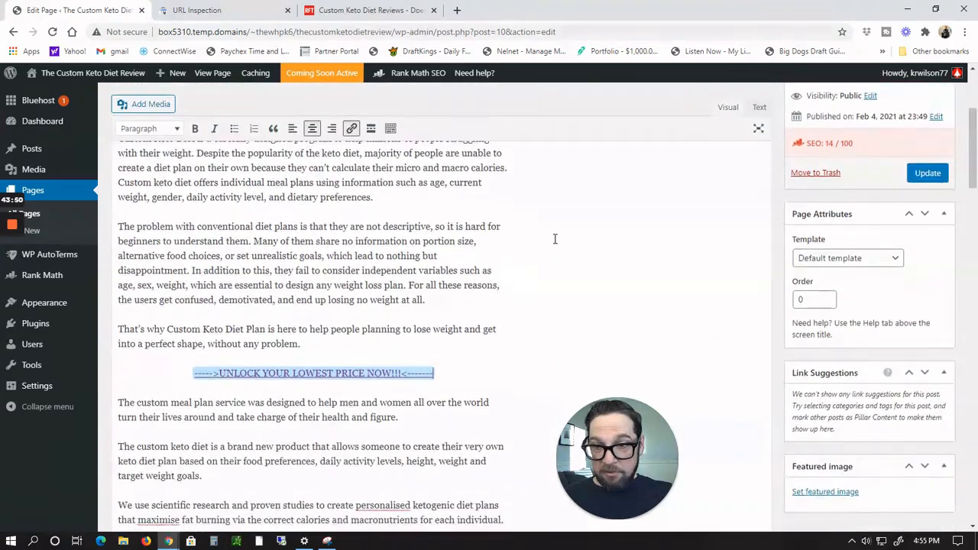
pyautogui.scroll(-1, 554, 239)
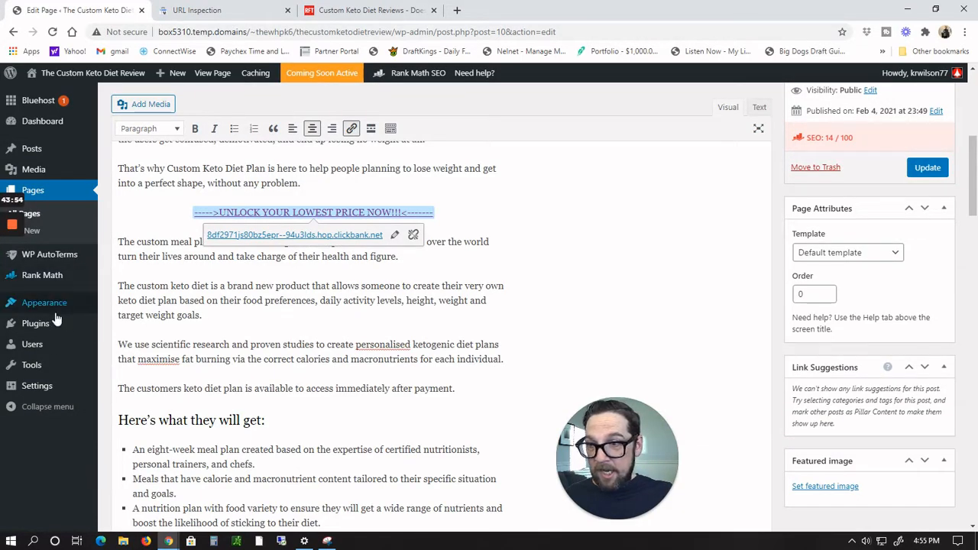
pyautogui.scroll(2, 122, 225)
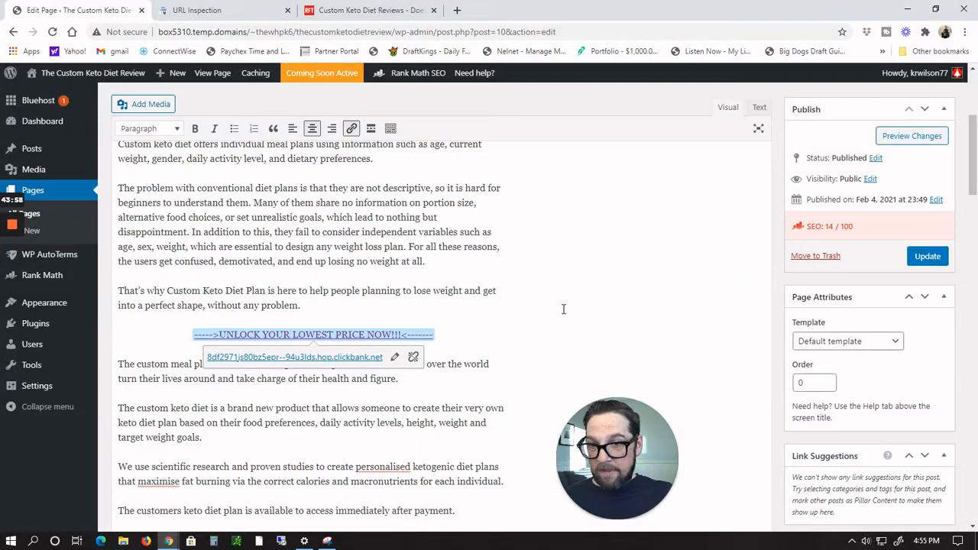
# Step: Insert the 300x250-CustomKetoDiet.png banner from the media library after the paragraph ending 'health and figure'
pyautogui.click(518, 353)
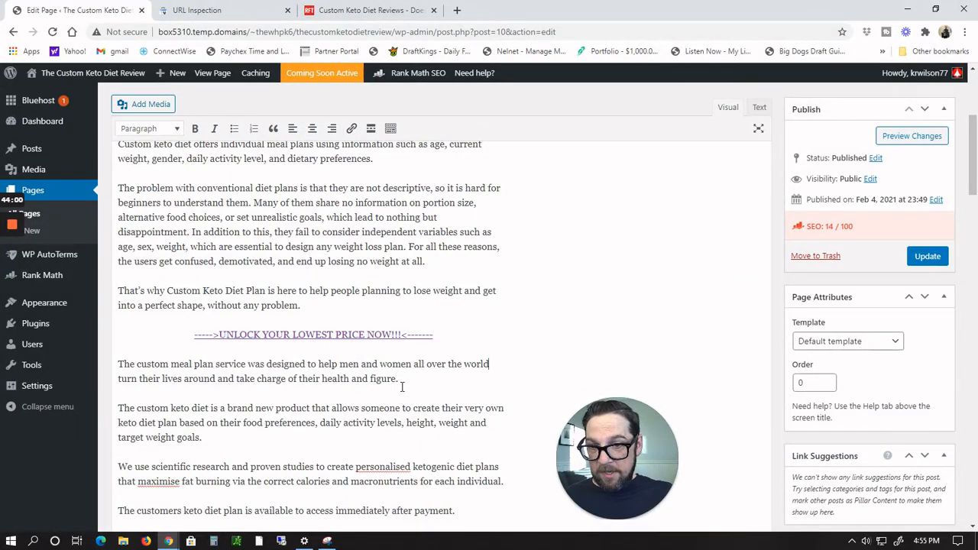
pyautogui.scroll(-1, 402, 387)
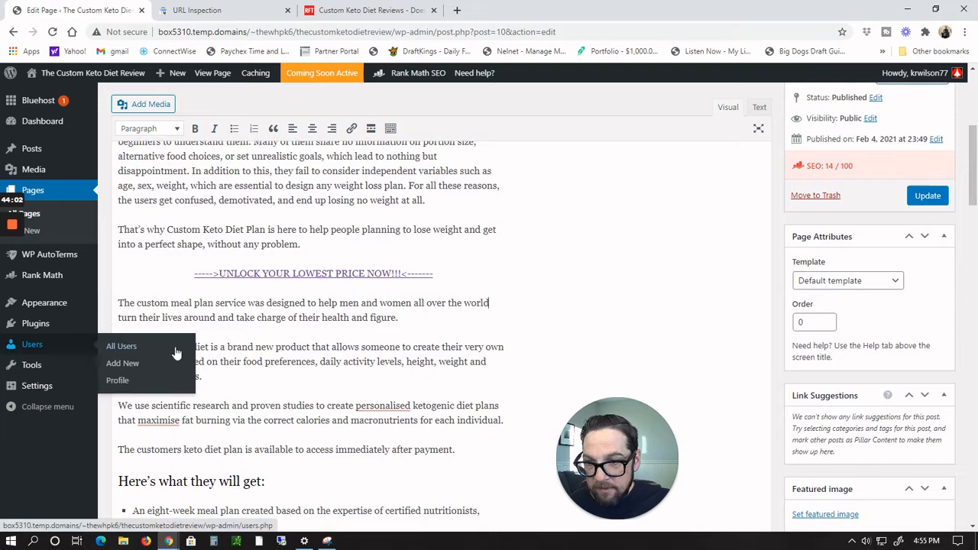
pyautogui.click(141, 105)
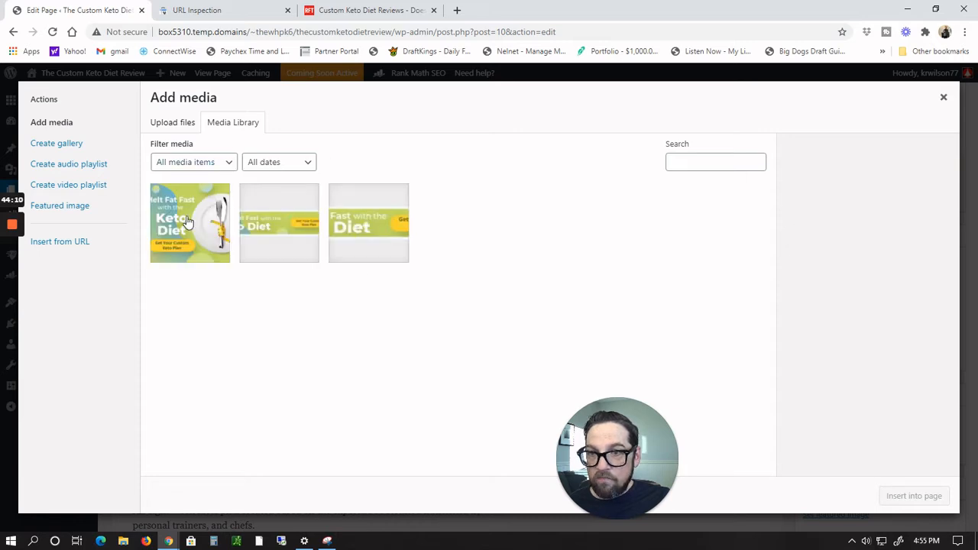
pyautogui.click(187, 221)
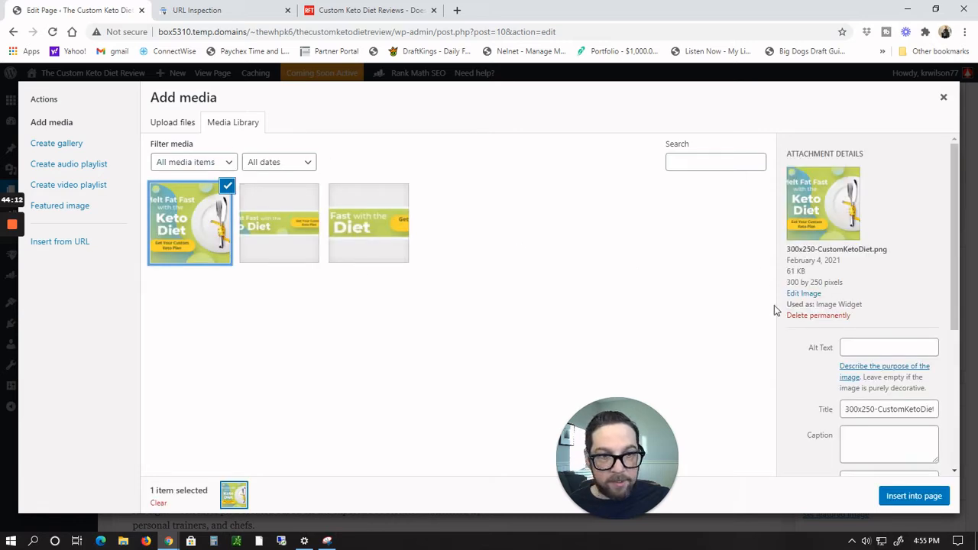
pyautogui.click(926, 496)
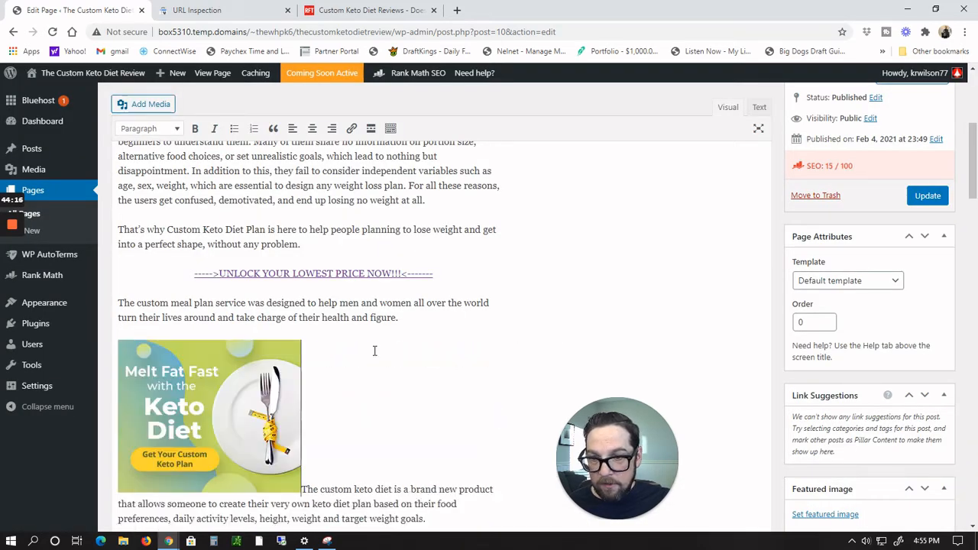
pyautogui.scroll(-2, 374, 351)
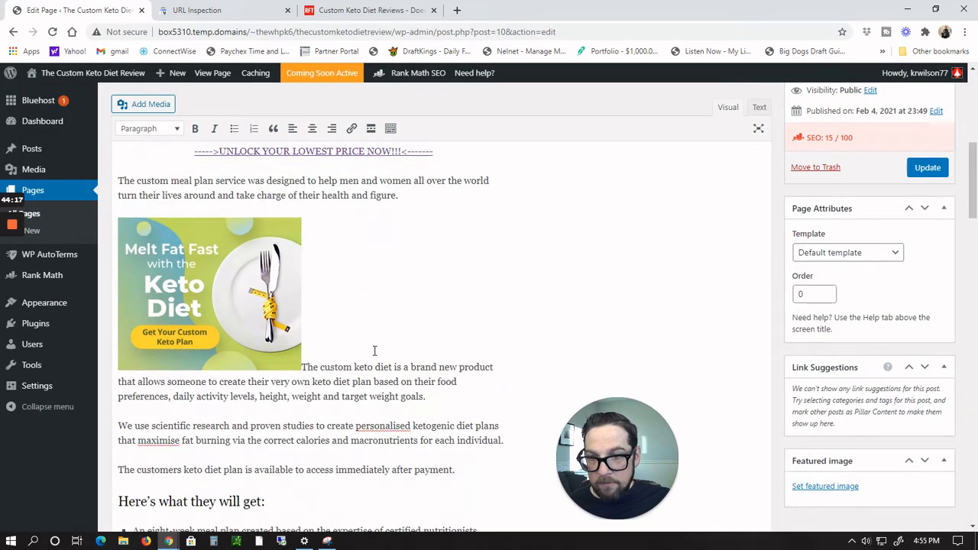
pyautogui.click(120, 181)
pyautogui.press('Return')
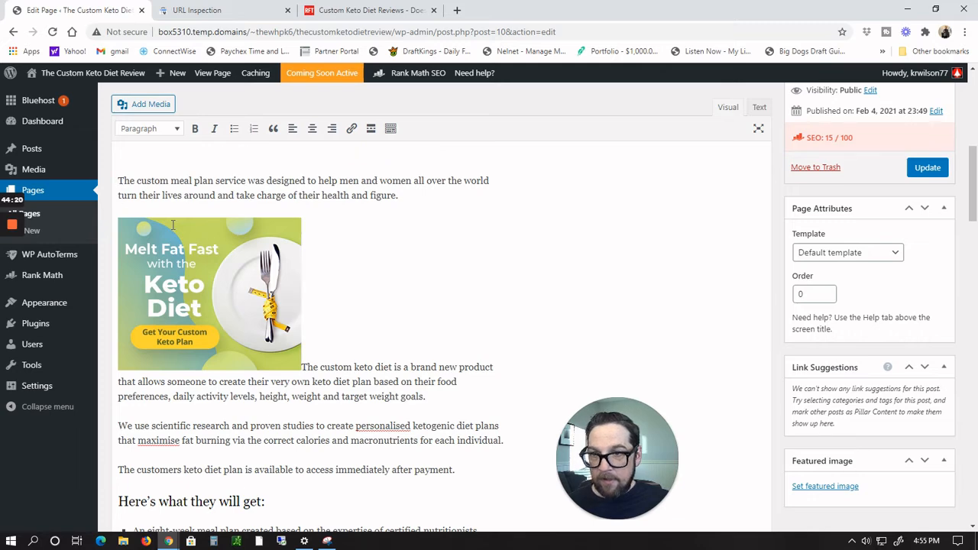
pyautogui.press('BackSpace')
pyautogui.press('BackSpace')
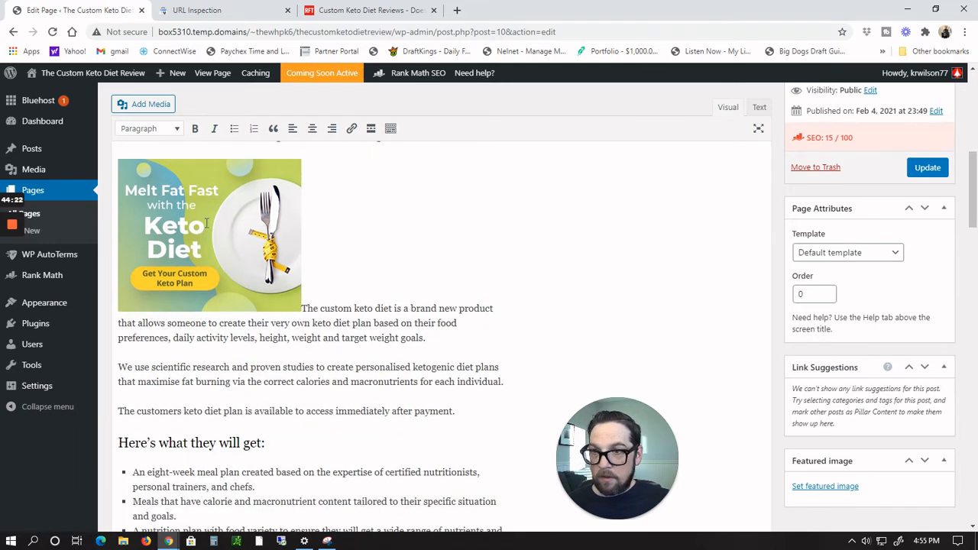
# Step: Align the 300x250 Custom Keto Diet banner to the right so the paragraph text wraps beside it
pyautogui.scroll(6, 366, 264)
pyautogui.scroll(-2, 374, 305)
pyautogui.scroll(-3, 375, 311)
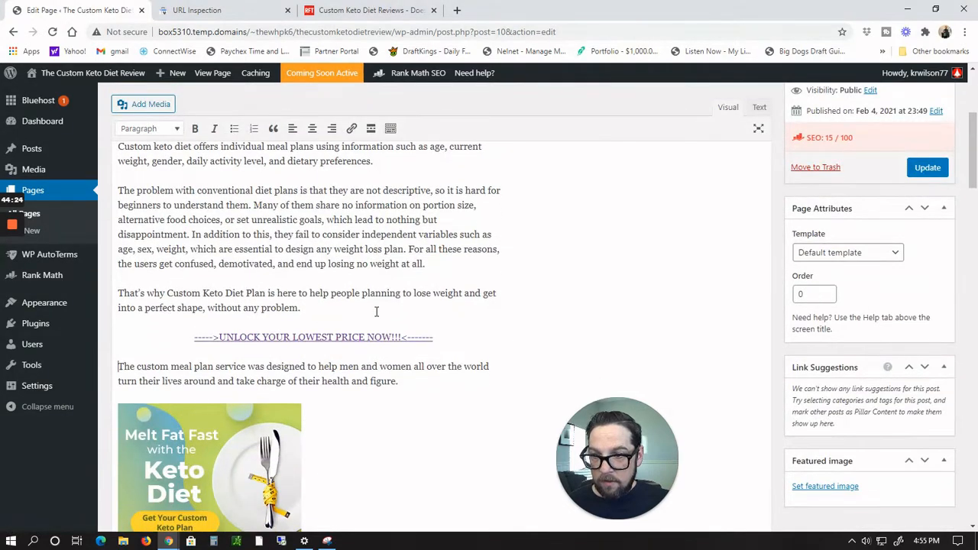
pyautogui.click(220, 288)
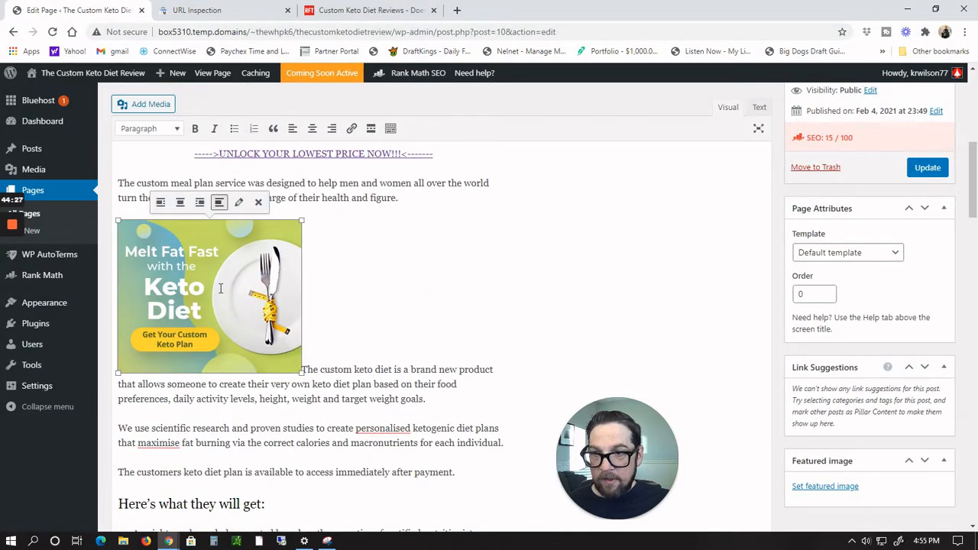
pyautogui.click(199, 203)
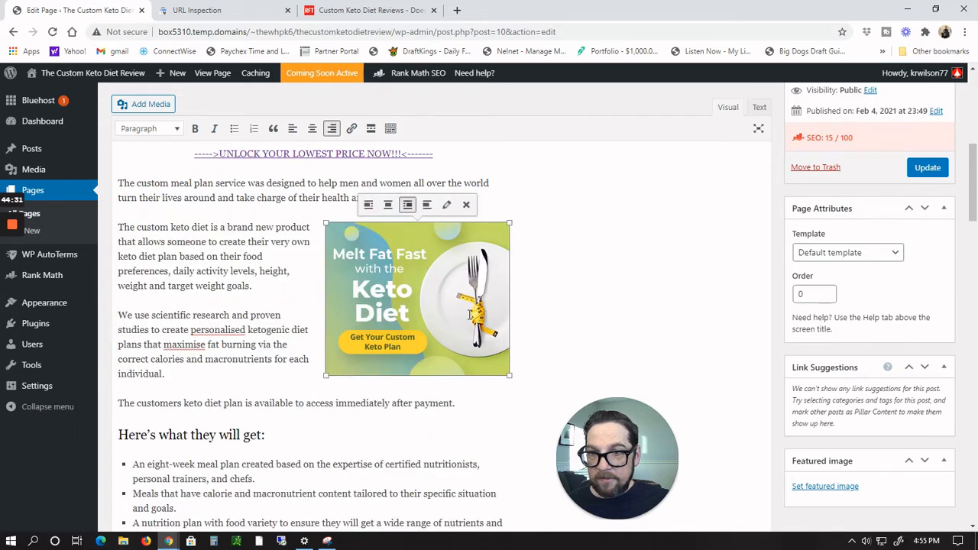
# Step: Place the insertion point at the end of the last bullet point, after 'enjoyable way.'
pyautogui.click(411, 434)
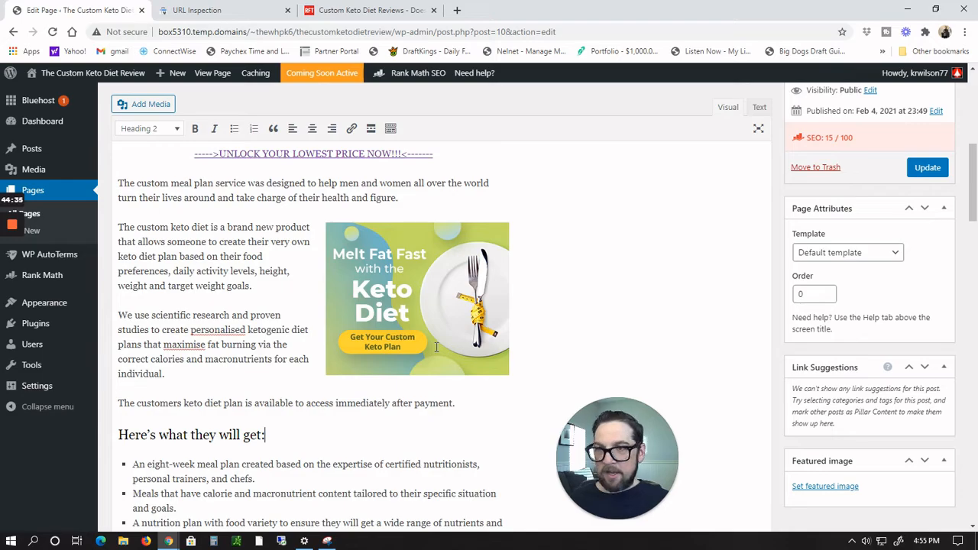
pyautogui.scroll(-1, 436, 347)
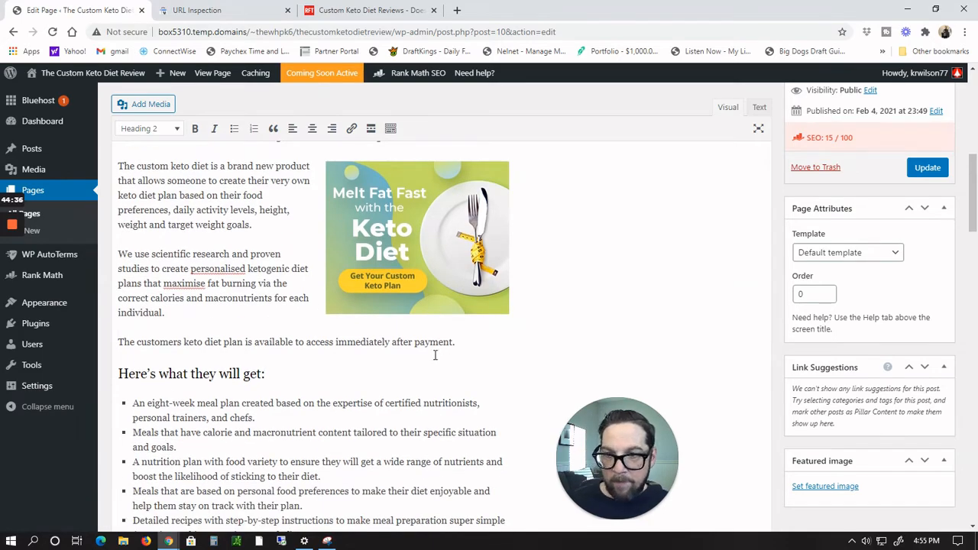
pyautogui.scroll(8, 434, 354)
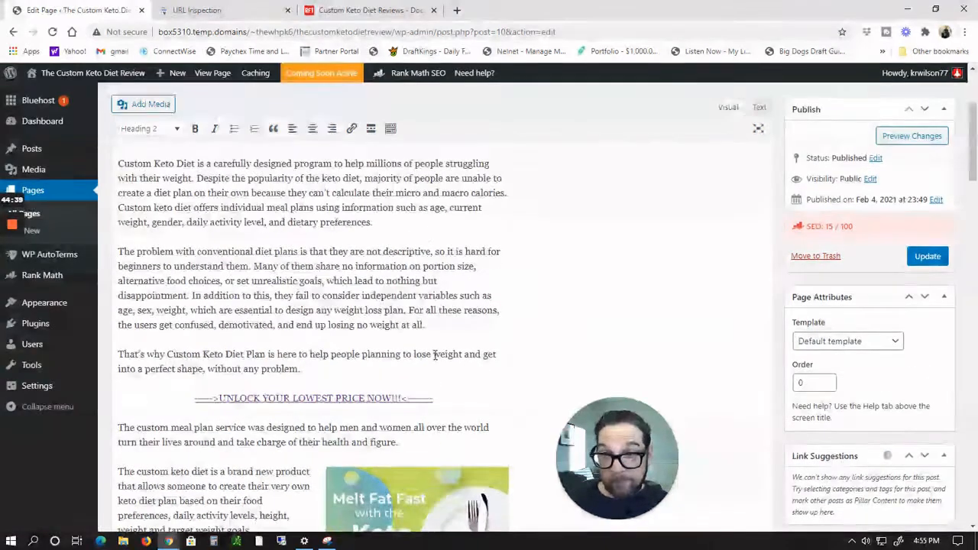
pyautogui.scroll(-4, 435, 354)
pyautogui.scroll(-8, 434, 354)
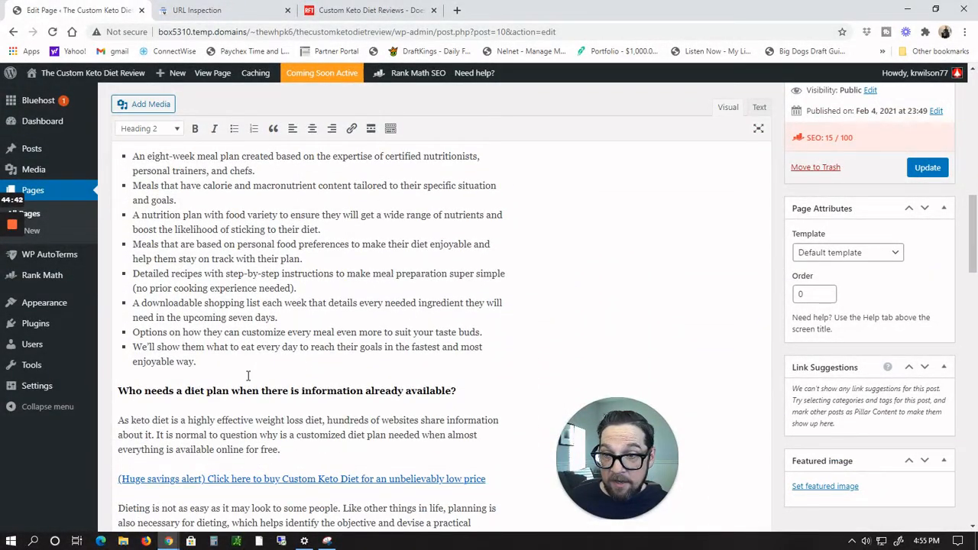
pyautogui.click(249, 368)
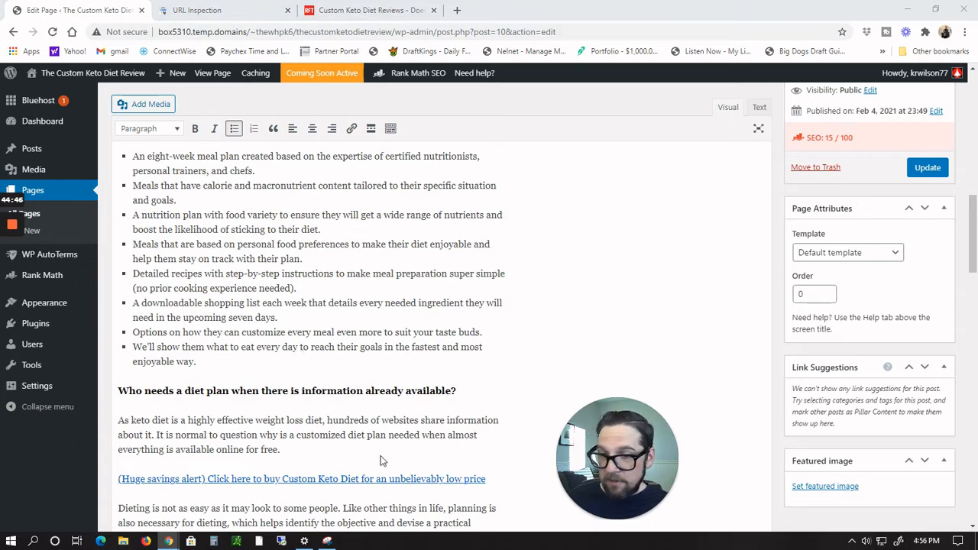
# Step: Switch to the Custom Keto Diet affiliate banners page and save the square keto diet banner image to Pictures
pyautogui.hotkey('alt', 'Tab')
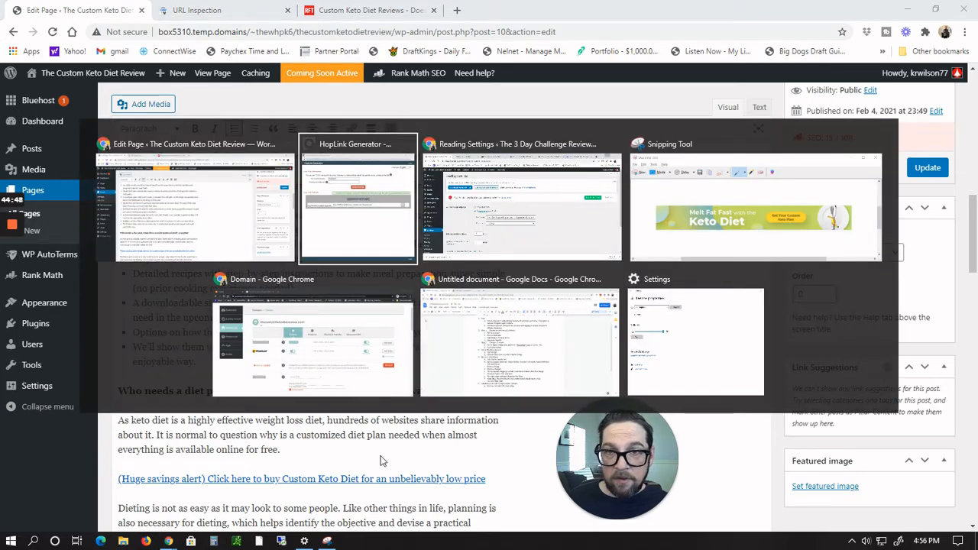
pyautogui.hotkey('alt', 'Tab')
pyautogui.hotkey('alt', 'Tab')
pyautogui.hotkey('alt', 'Tab')
pyautogui.hotkey('alt', 'Tab')
pyautogui.hotkey('alt', 'Tab')
pyautogui.hotkey('alt', 'Tab')
pyautogui.hotkey('alt', 'Tab')
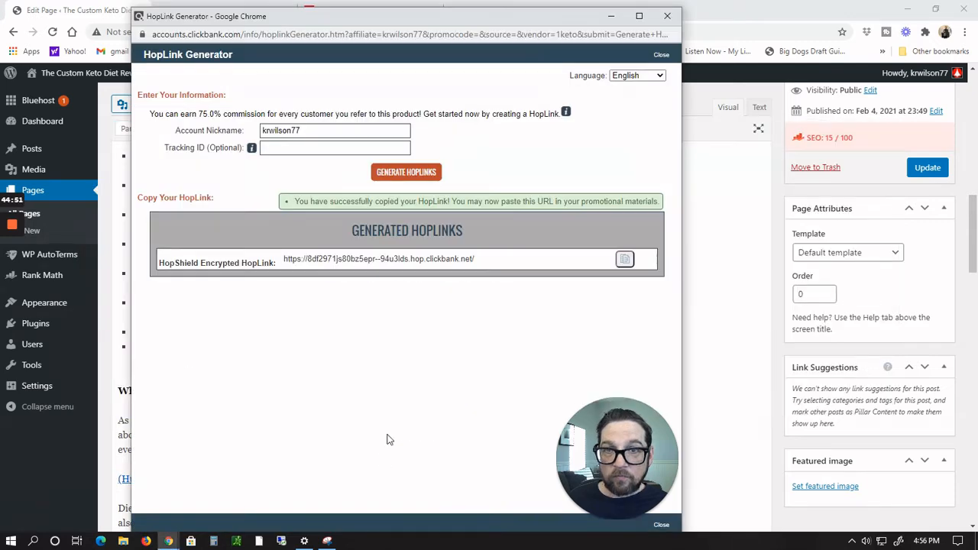
pyautogui.click(611, 17)
pyautogui.hotkey('alt', 'Tab')
pyautogui.hotkey('alt', 'Tab')
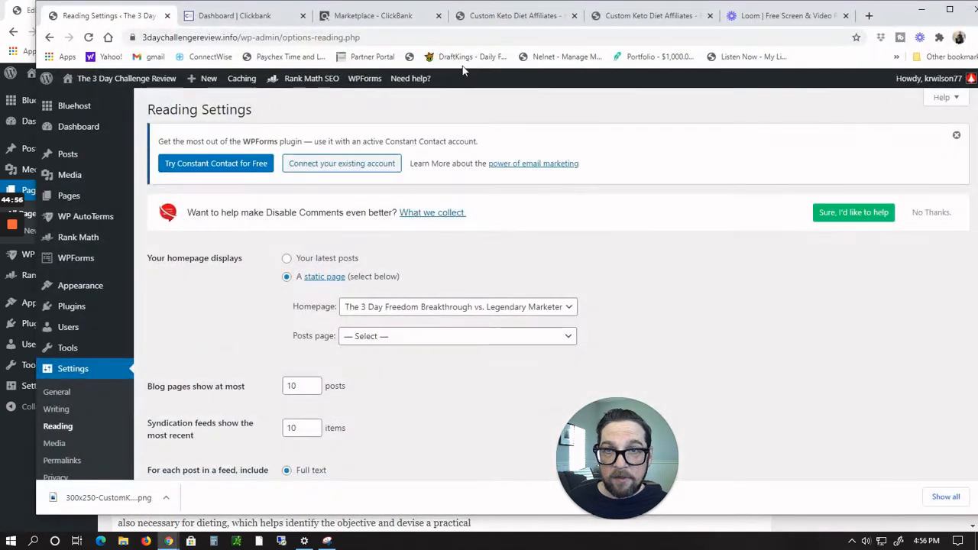
pyautogui.click(382, 15)
pyautogui.click(493, 23)
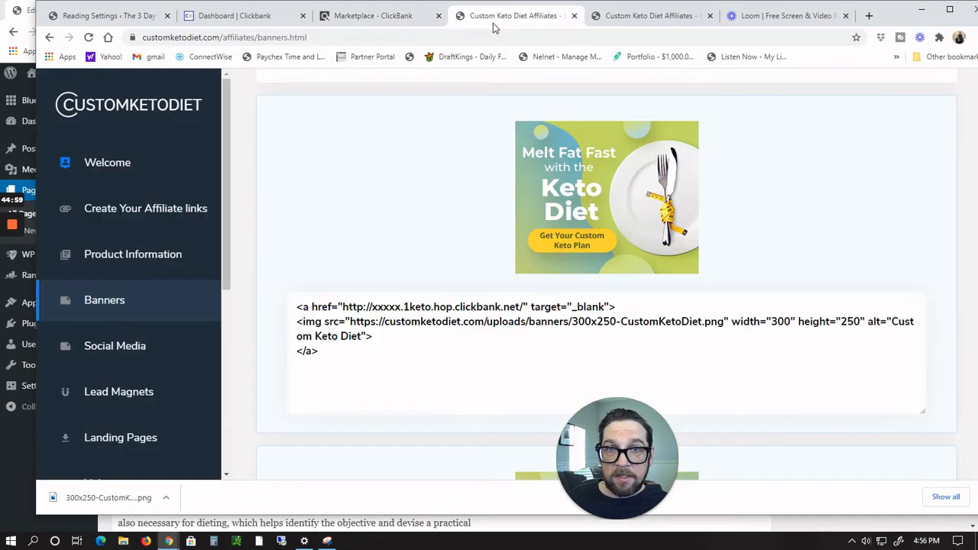
pyautogui.scroll(-20, 432, 246)
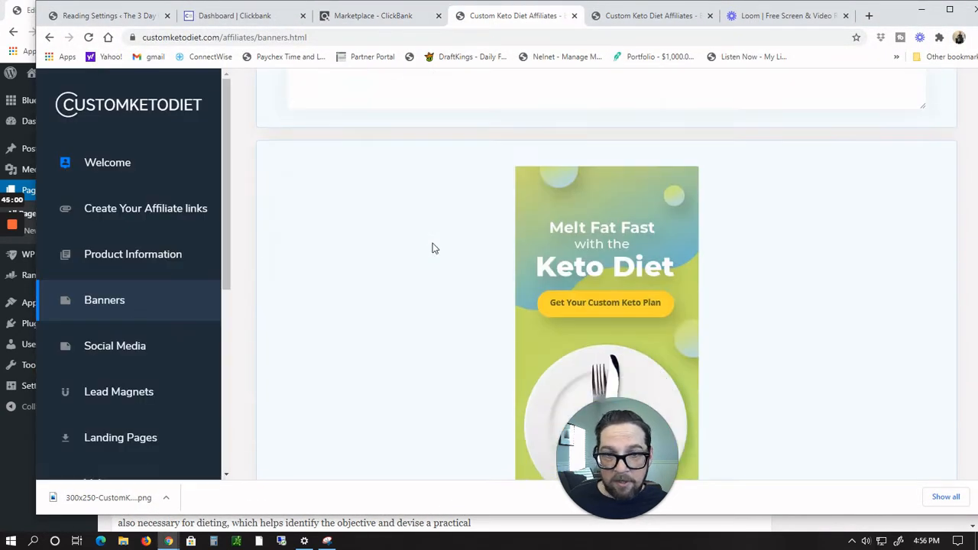
pyautogui.scroll(-3, 432, 245)
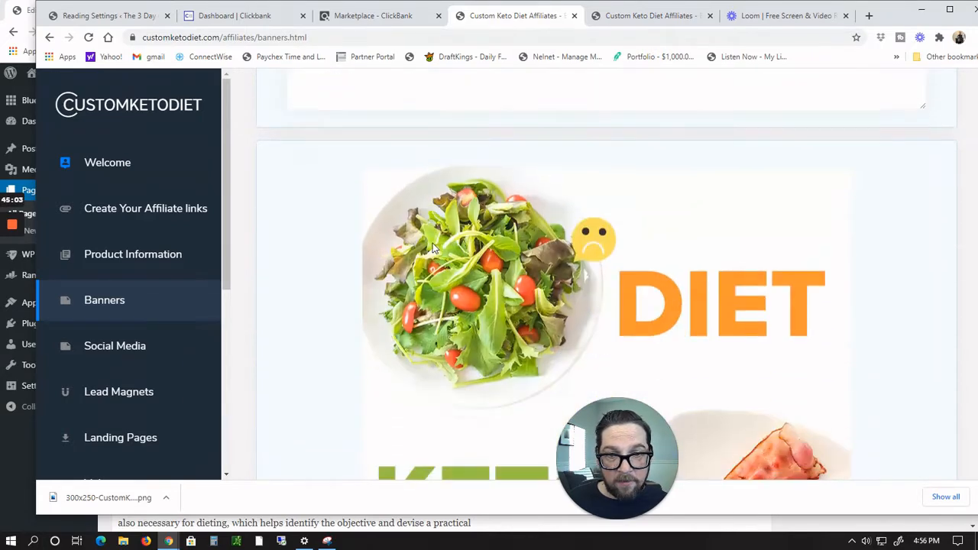
pyautogui.rightClick(475, 265)
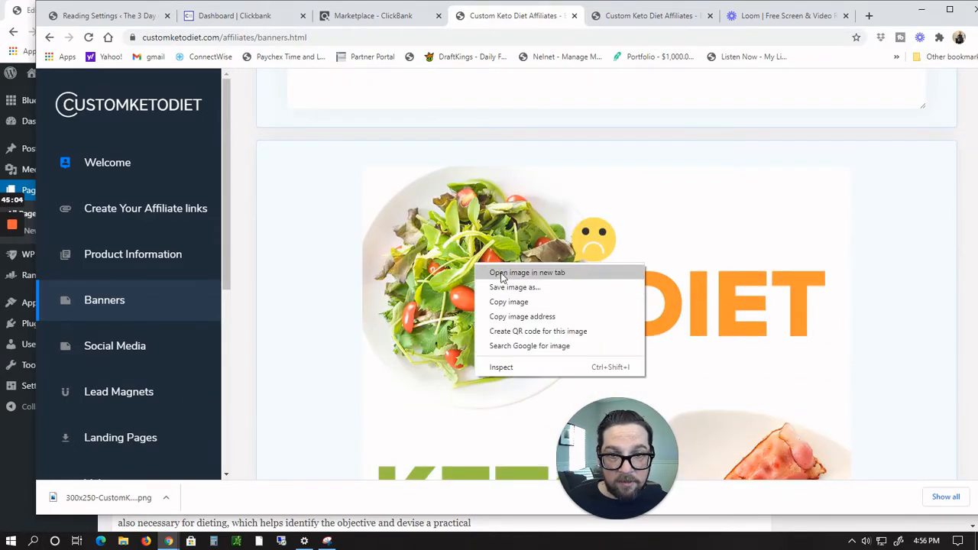
pyautogui.click(485, 287)
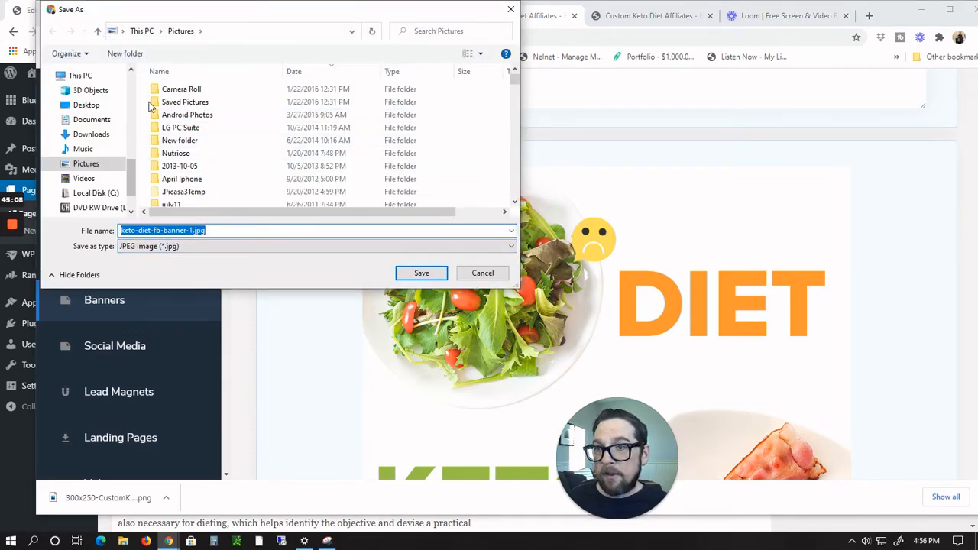
pyautogui.click(423, 274)
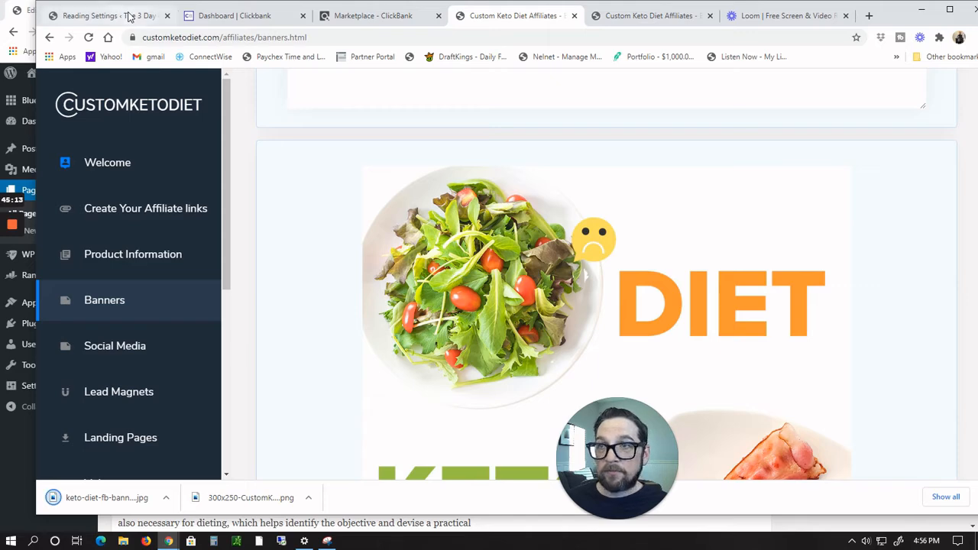
# Step: Back in the page editor, upload keto-diet-fb-banner-1.jpg through the Add Media dialog
pyautogui.hotkey('alt', 'Tab')
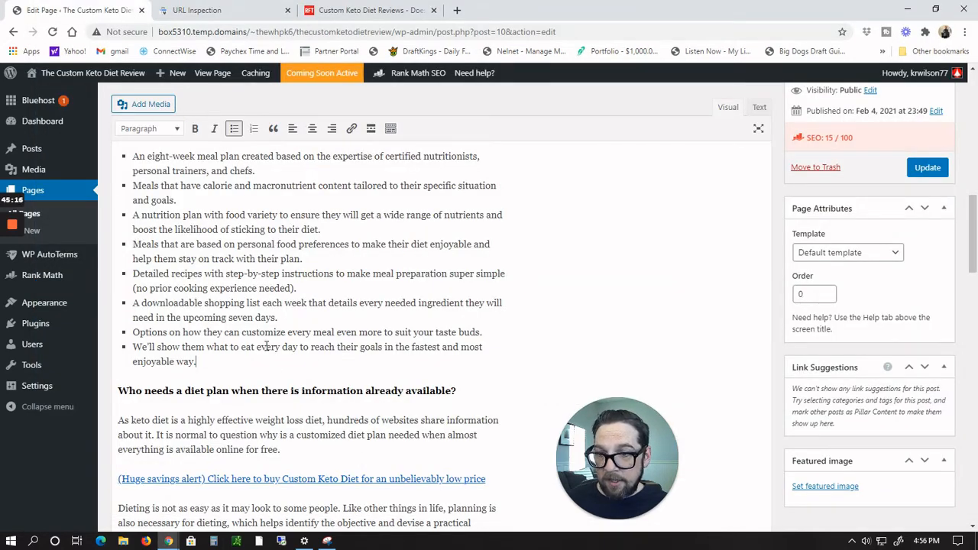
pyautogui.scroll(3, 281, 354)
pyautogui.scroll(-3, 279, 356)
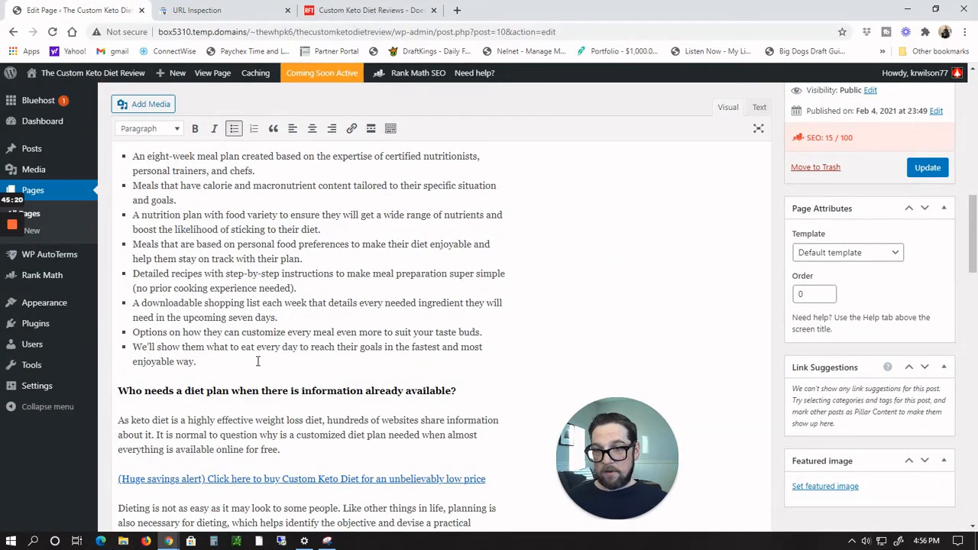
pyautogui.click(148, 107)
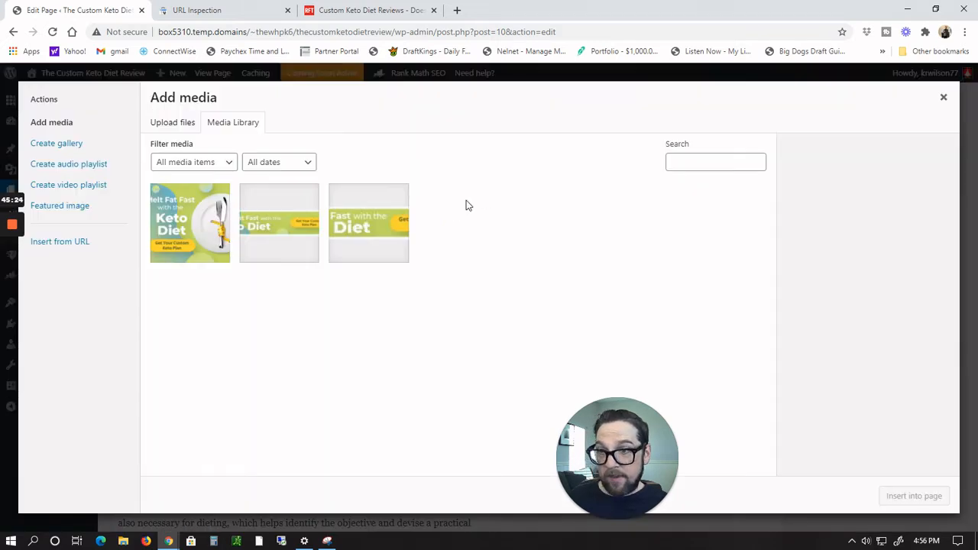
pyautogui.click(183, 125)
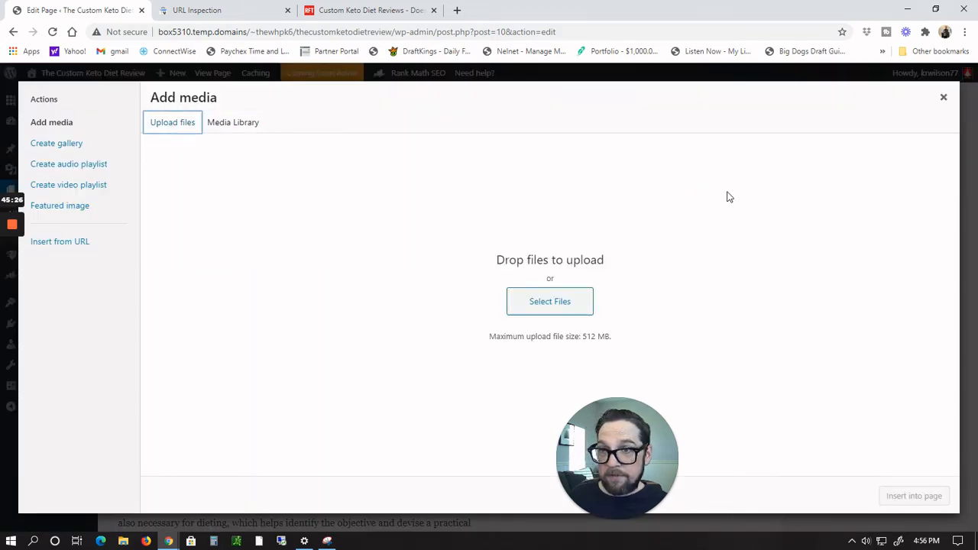
pyautogui.click(556, 300)
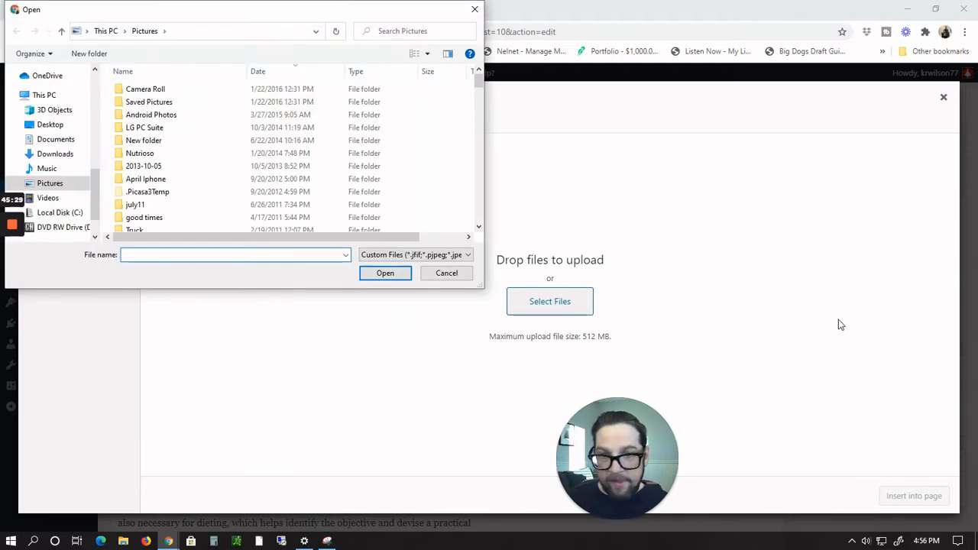
pyautogui.scroll(-3, 184, 152)
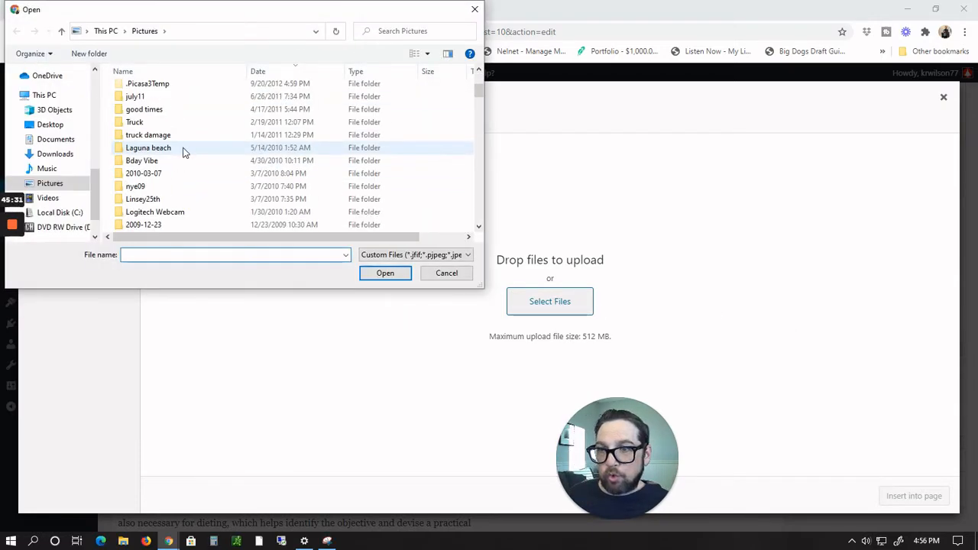
pyautogui.scroll(-15, 183, 153)
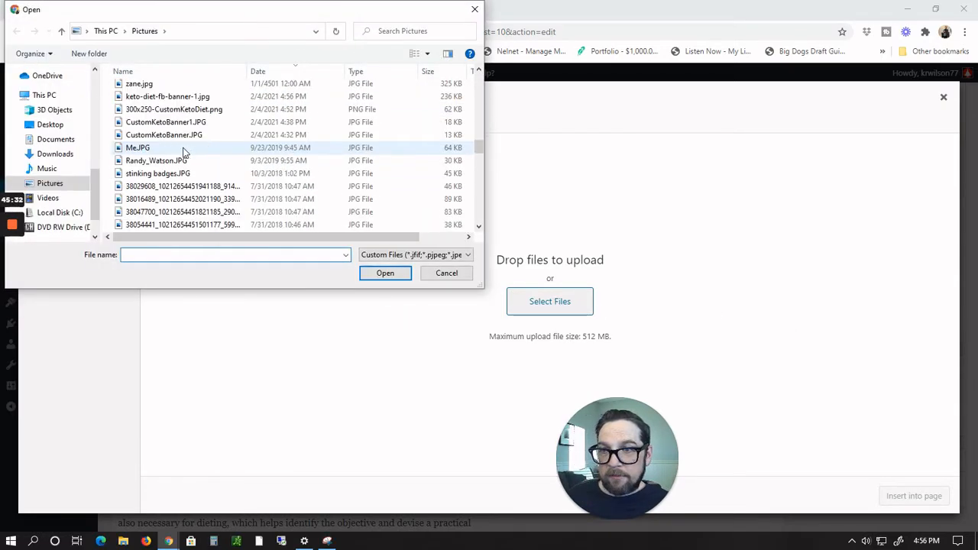
pyautogui.scroll(1, 184, 152)
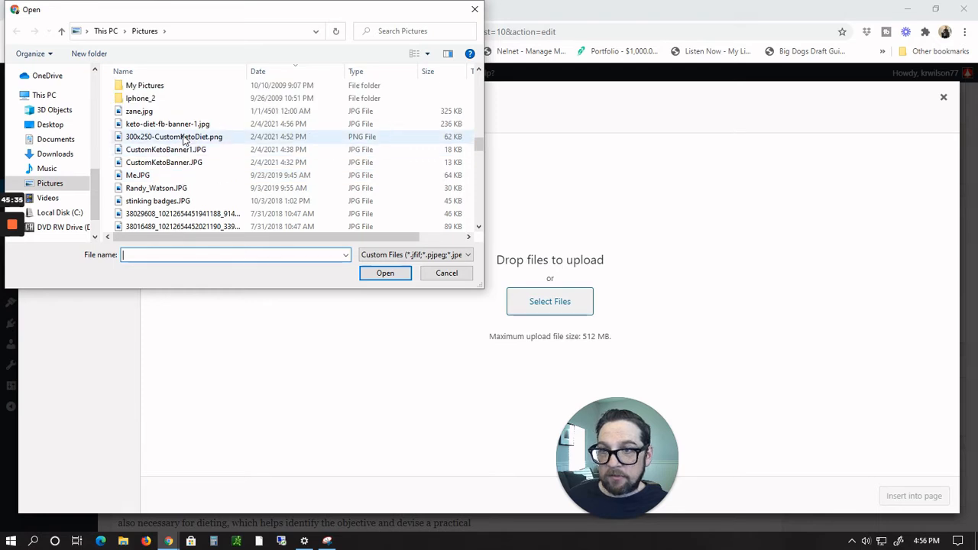
pyautogui.click(184, 124)
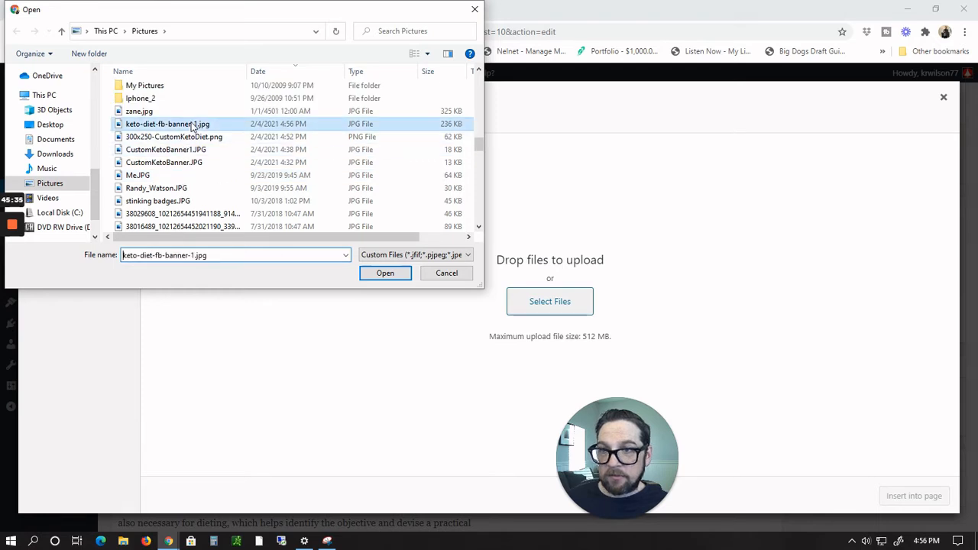
pyautogui.click(384, 274)
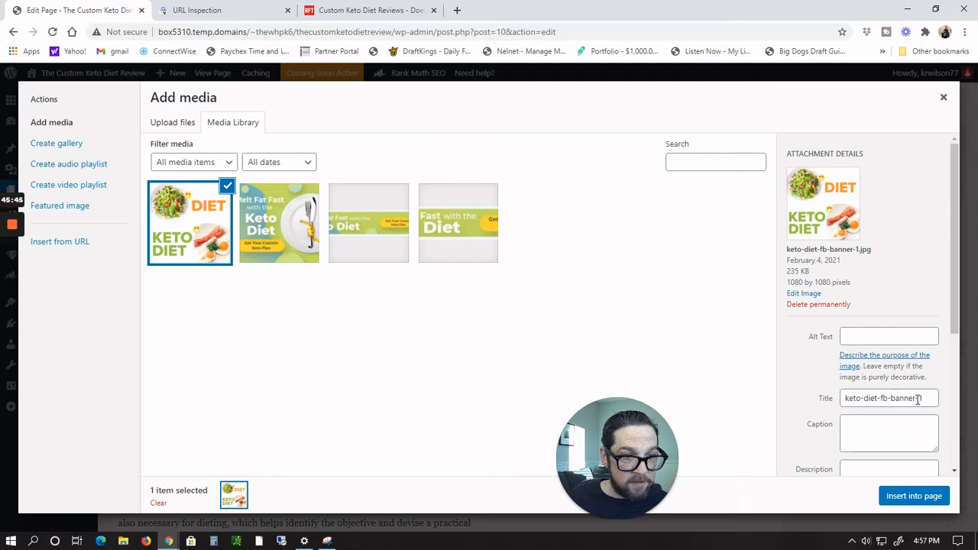
# Step: Set the uploaded image's title to custom-keto-diet and use the same text as its alt text
pyautogui.moveTo(920, 398); pyautogui.dragTo(891, 398)
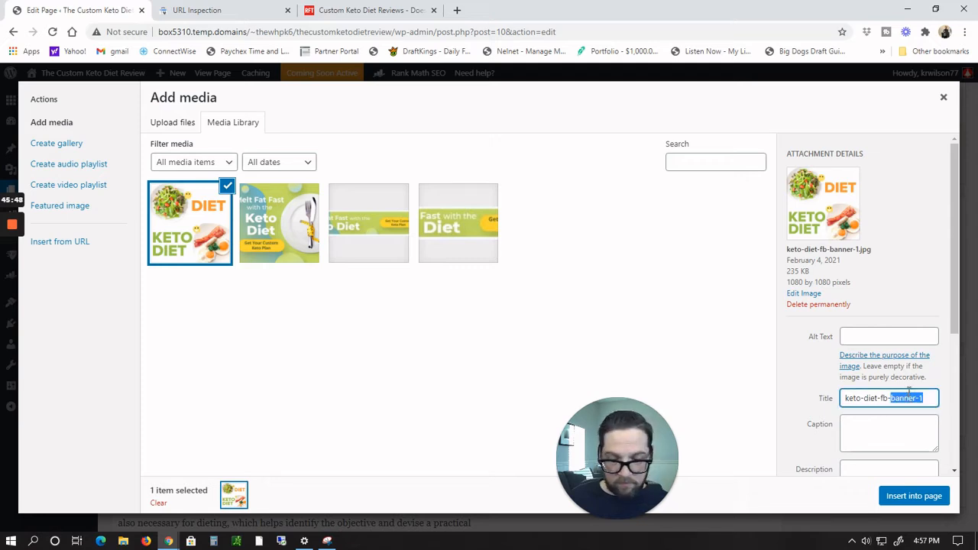
pyautogui.press('BackSpace')
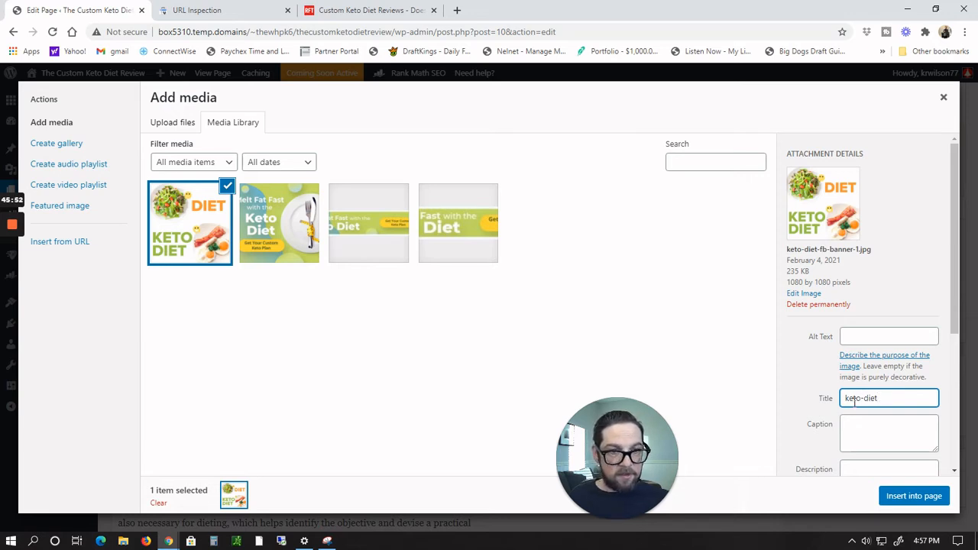
pyautogui.write('custom')
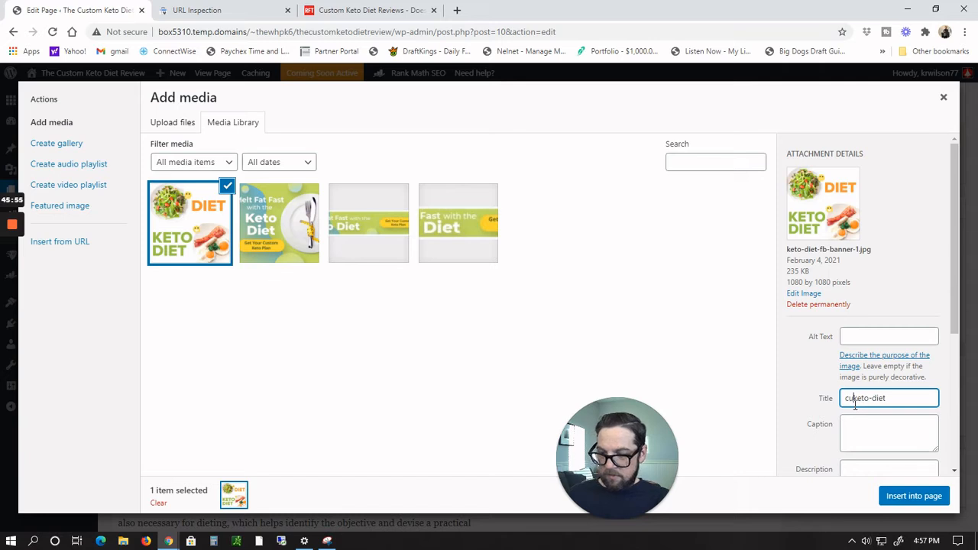
pyautogui.write('-')
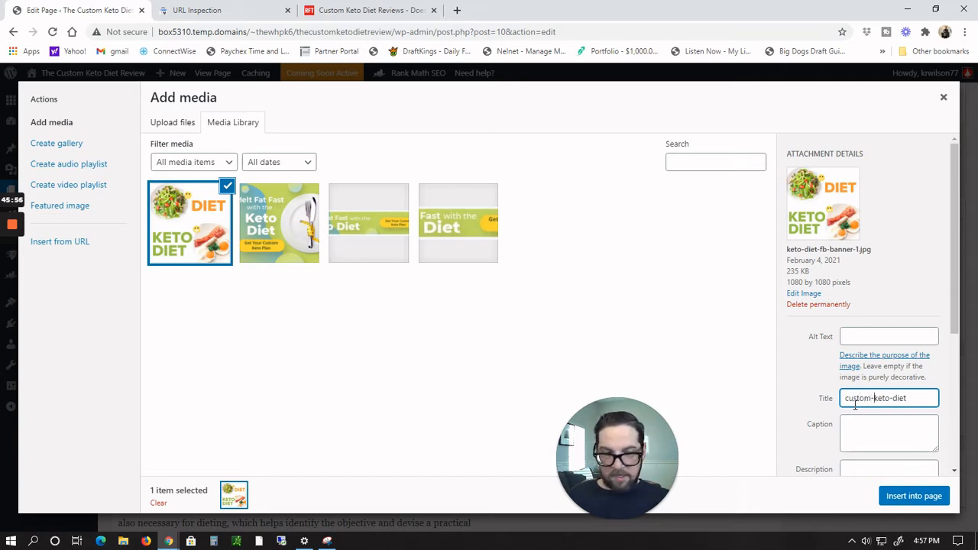
pyautogui.moveTo(910, 398); pyautogui.dragTo(785, 406)
pyautogui.hotkey('ctrl', 'c')
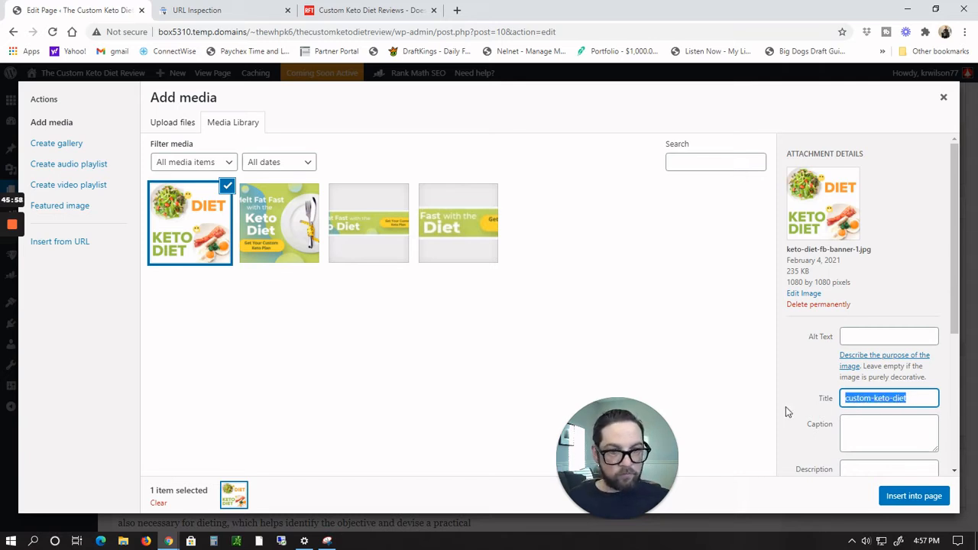
pyautogui.click(858, 333)
pyautogui.hotkey('ctrl', 'v')
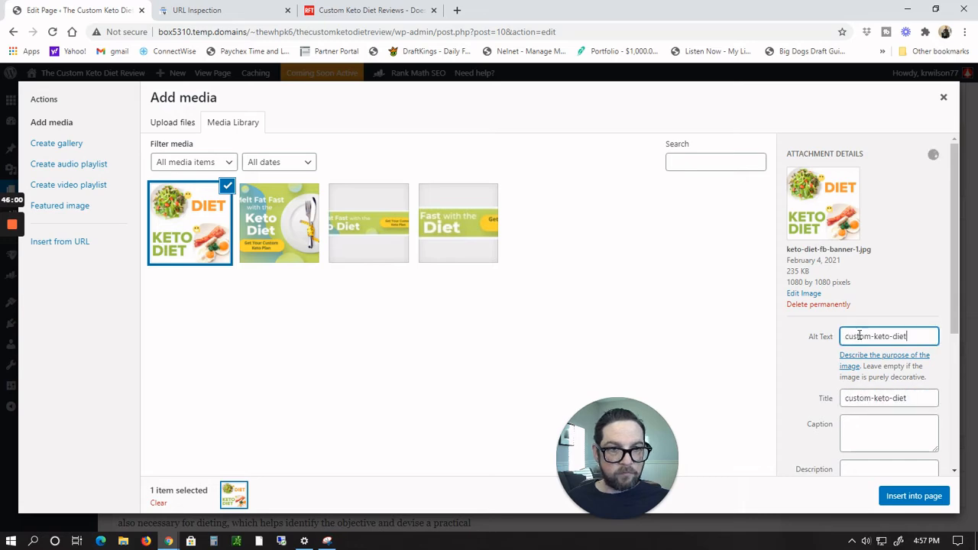
# Step: Insert the keto diet image into the page at the end of the bullet list and select it
pyautogui.click(915, 496)
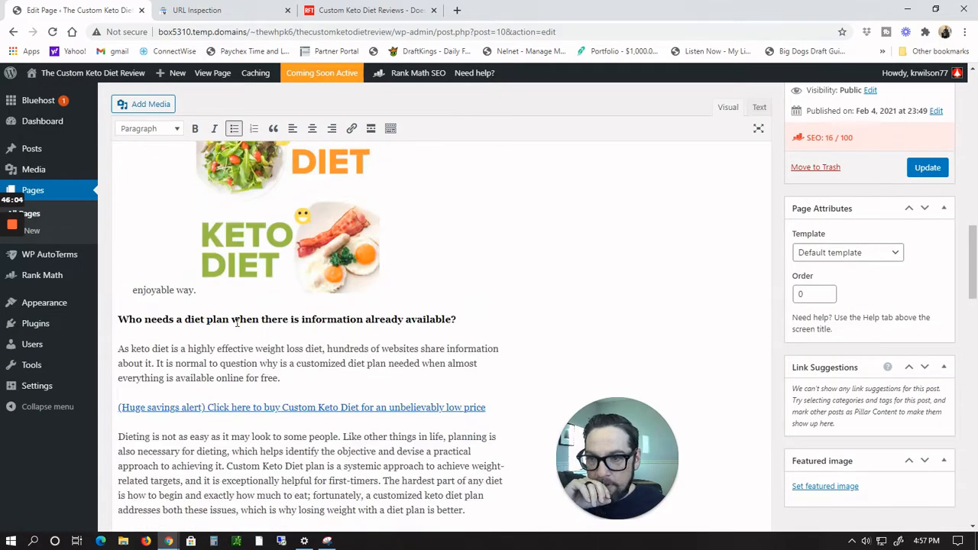
pyautogui.scroll(2, 649, 354)
pyautogui.click(291, 278)
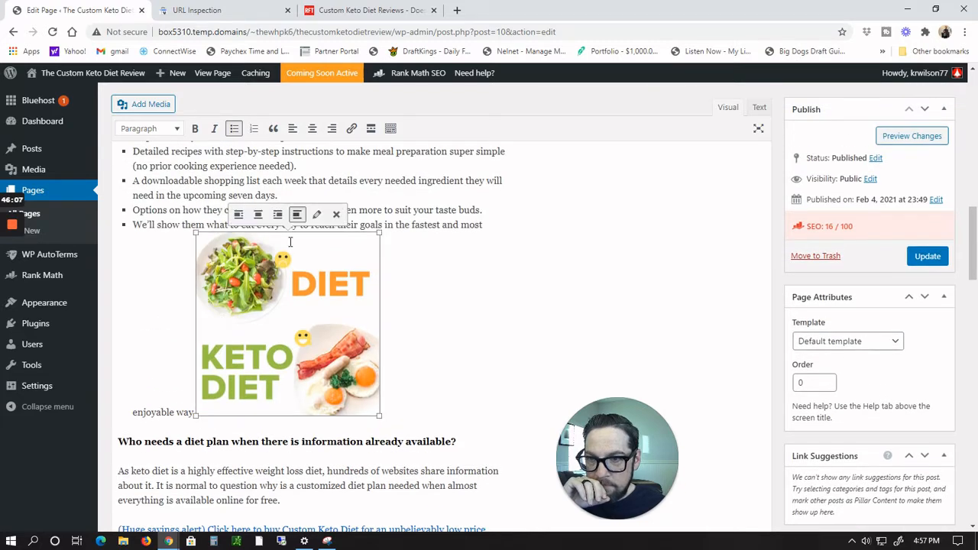
# Step: Align the keto diet image to the left so the following text wraps beside it
pyautogui.click(277, 215)
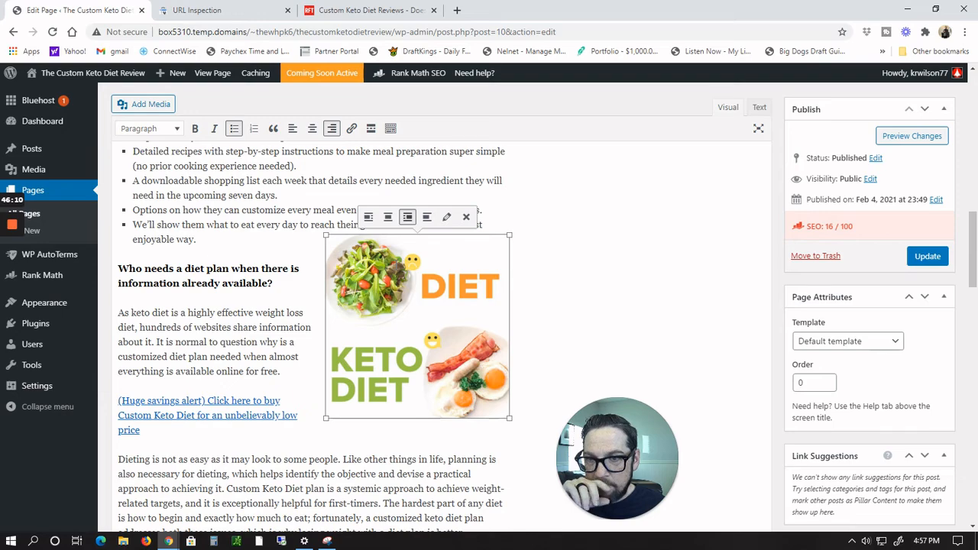
pyautogui.scroll(-4, 536, 295)
pyautogui.scroll(3, 537, 295)
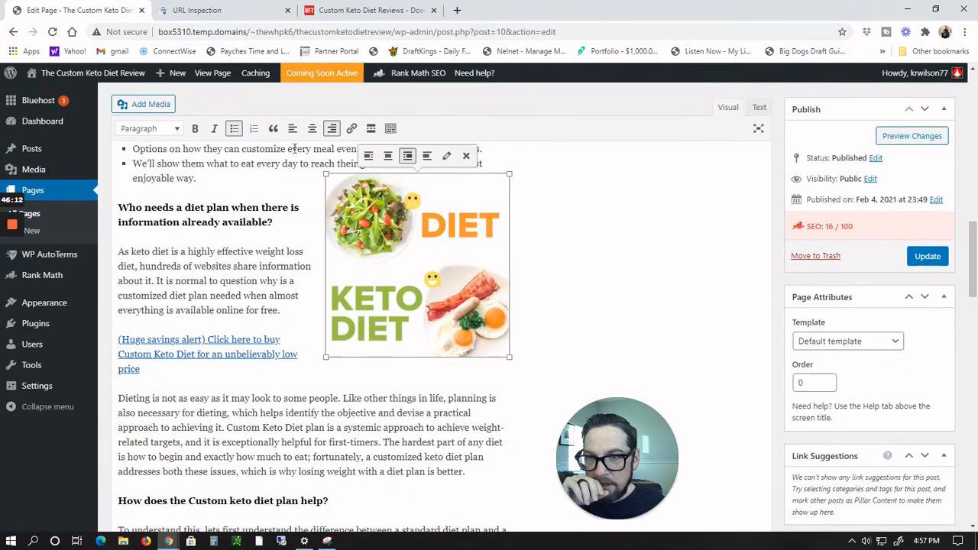
pyautogui.click(367, 156)
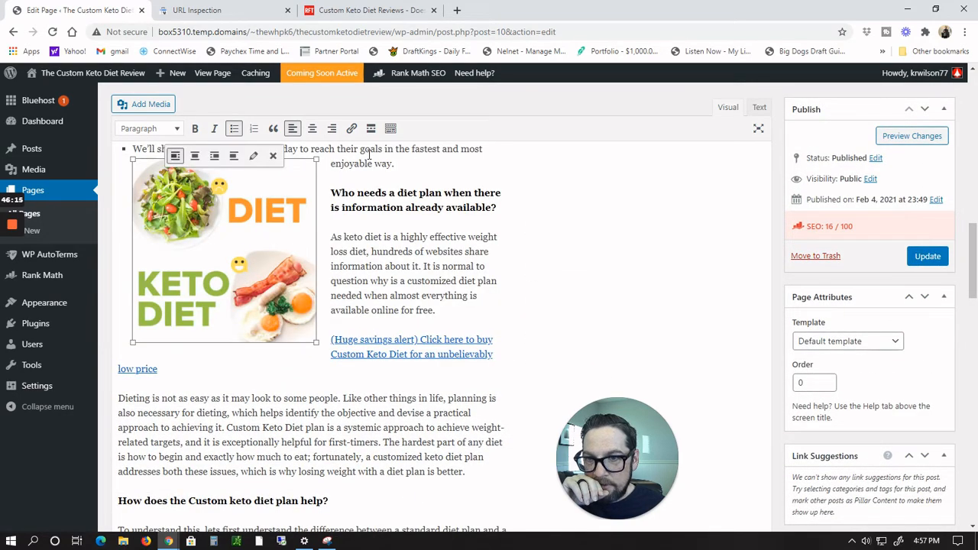
pyautogui.scroll(6, 583, 273)
pyautogui.scroll(-3, 583, 272)
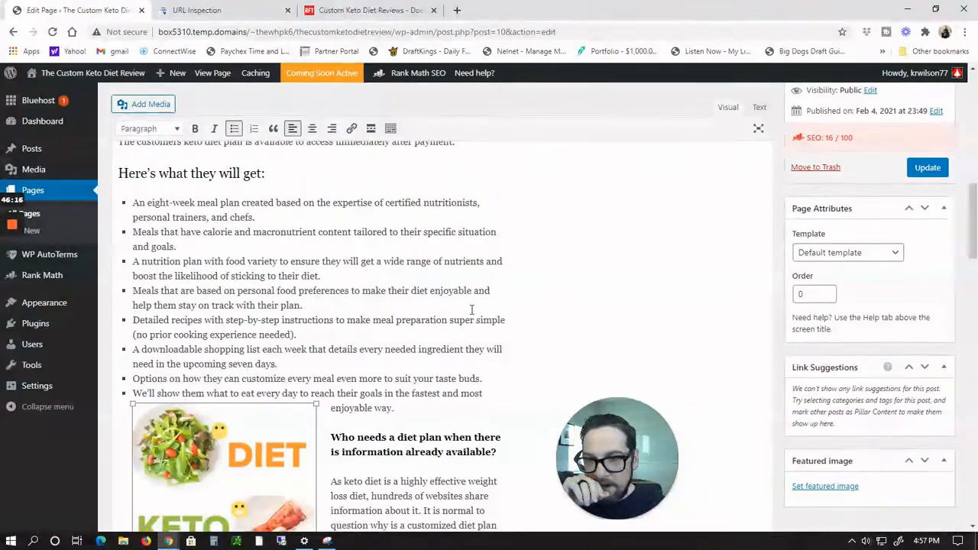
pyautogui.scroll(-3, 309, 332)
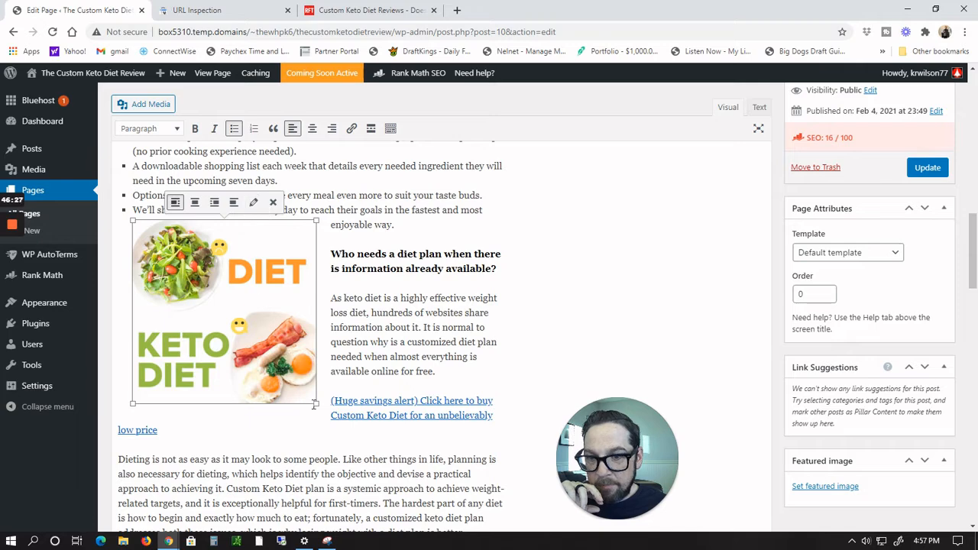
# Step: Replace the link on the '(Huge savings alert) Click here to buy…' paragraph with the copied ClickBank HopLink
pyautogui.tripleClick(443, 417)
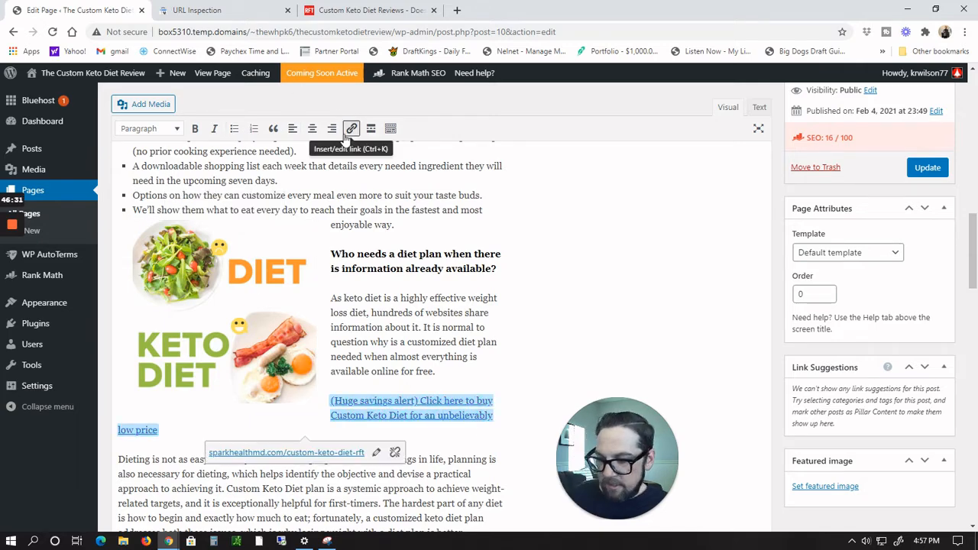
pyautogui.hotkey('alt', 'Tab')
pyautogui.hotkey('alt', 'Tab')
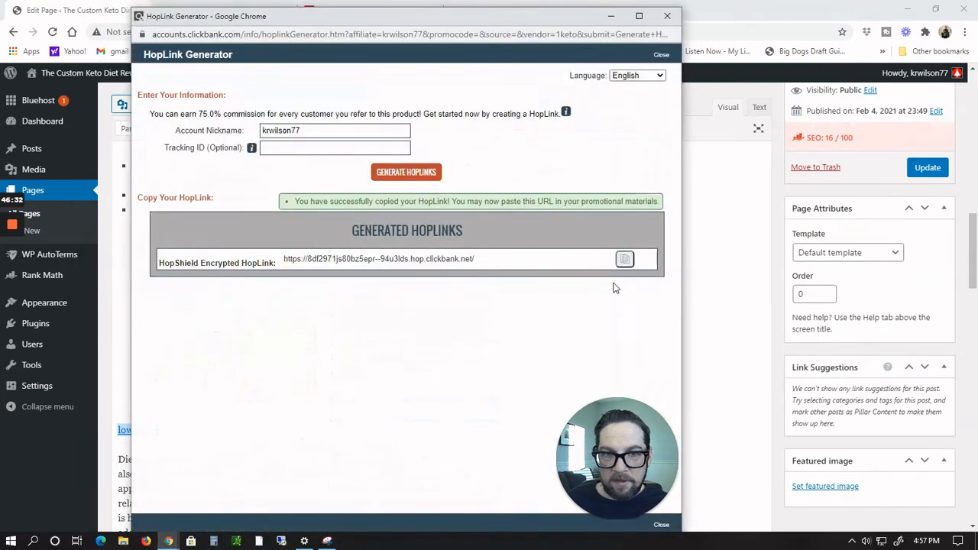
pyautogui.hotkey('alt', 'Tab')
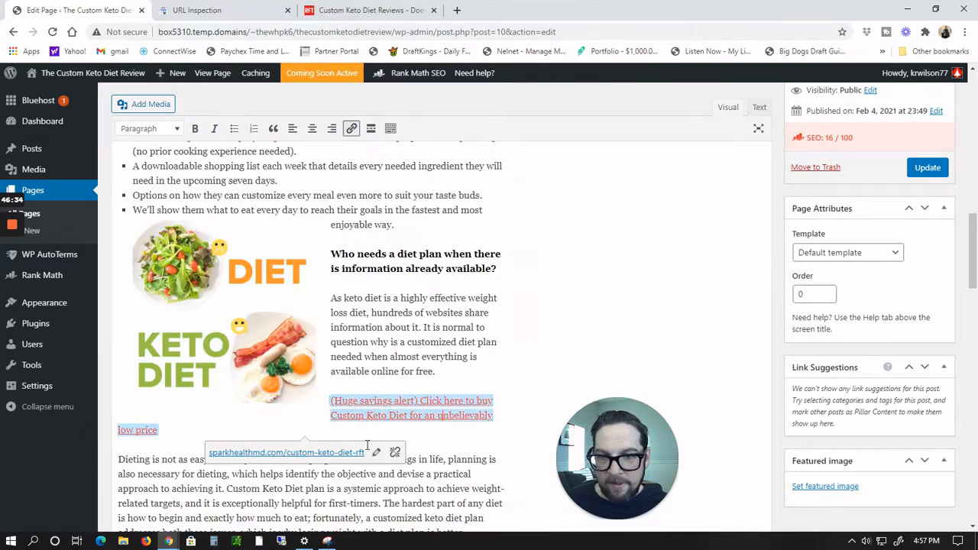
pyautogui.rightClick(373, 414)
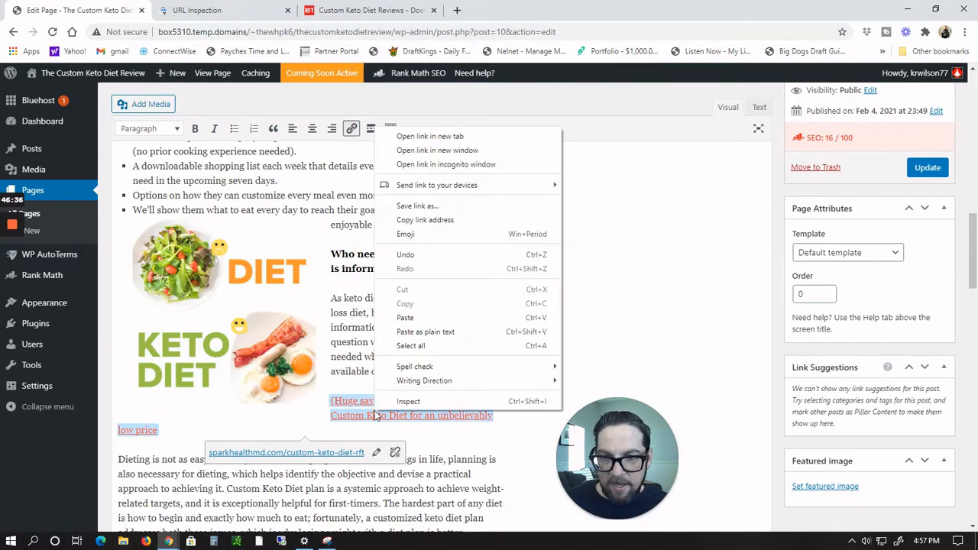
pyautogui.press('Escape')
pyautogui.tripleClick(368, 415)
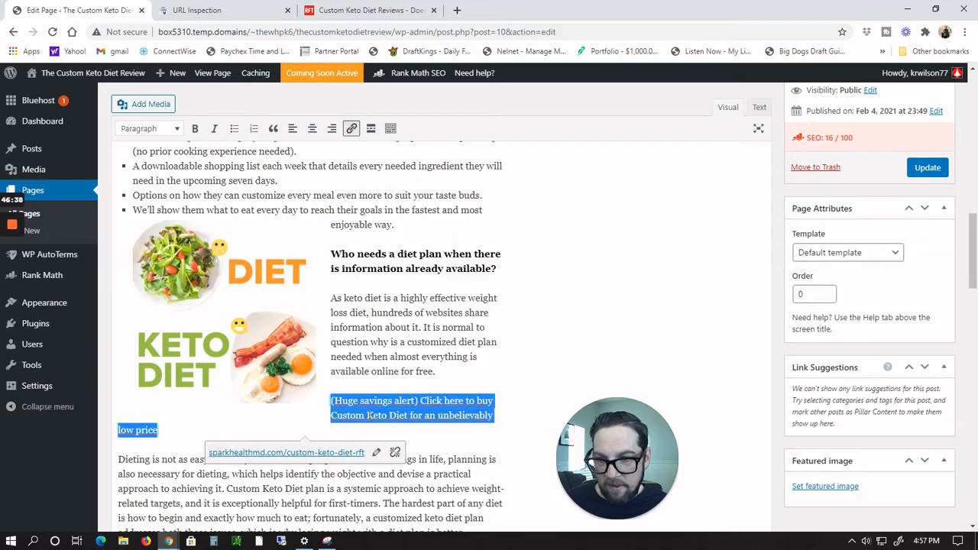
pyautogui.click(351, 128)
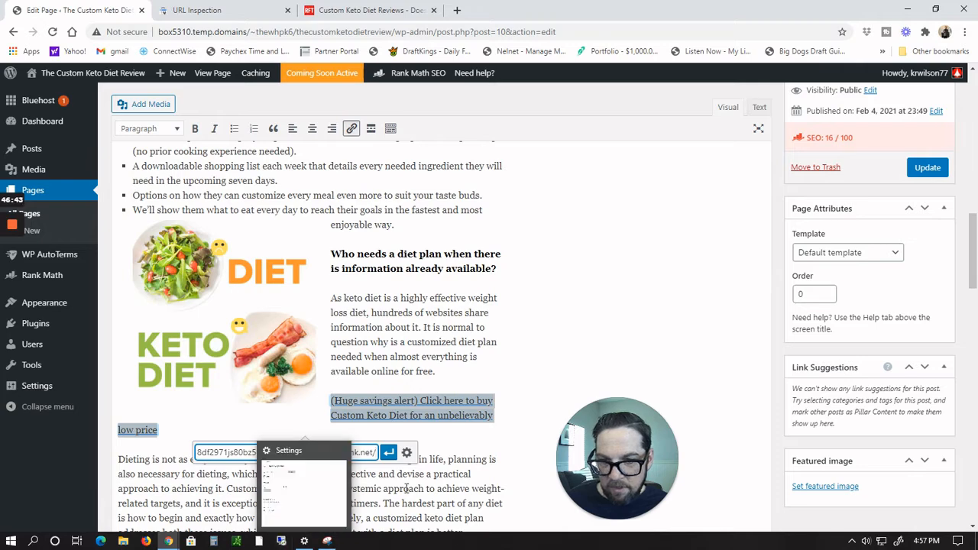
pyautogui.click(388, 452)
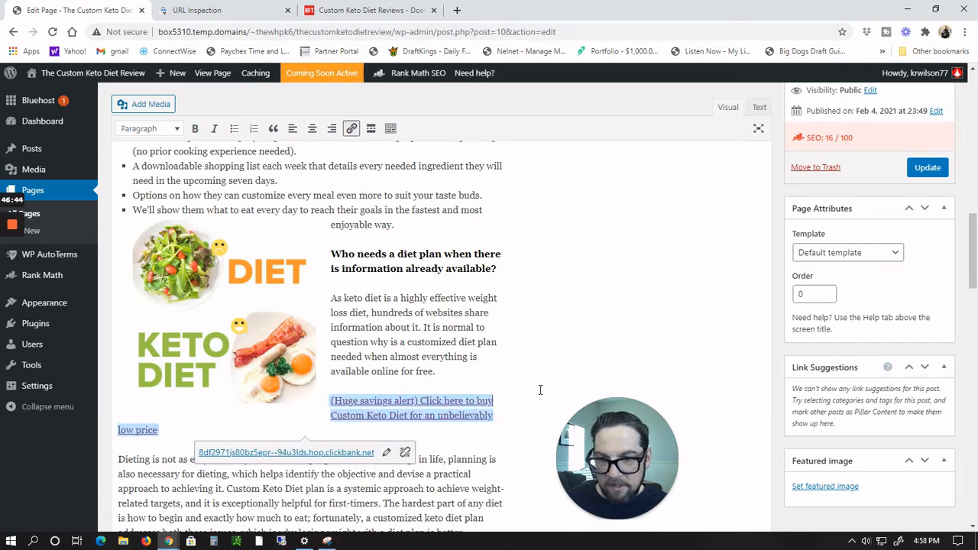
pyautogui.click(502, 456)
pyautogui.scroll(-2, 511, 352)
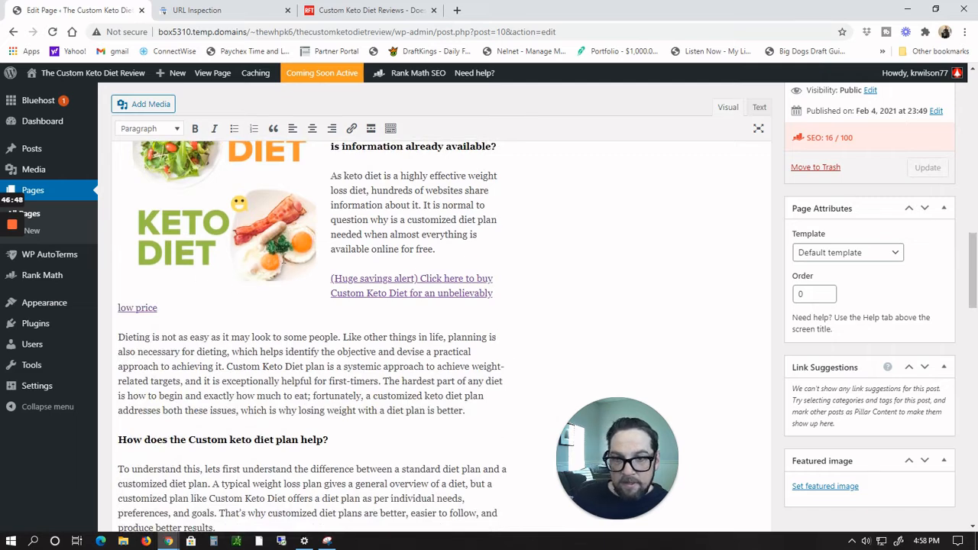
pyautogui.click(323, 295)
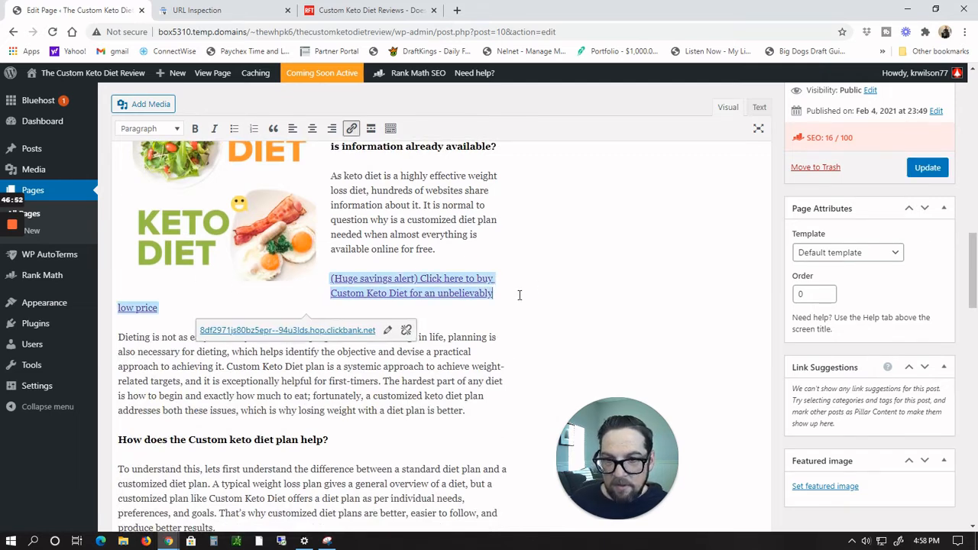
pyautogui.click(418, 422)
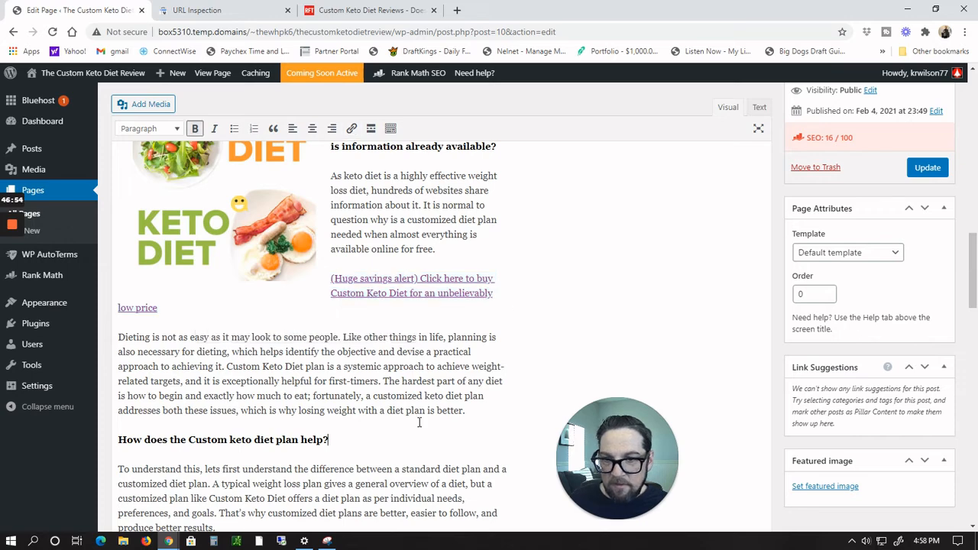
pyautogui.tripleClick(113, 309)
pyautogui.click(113, 309)
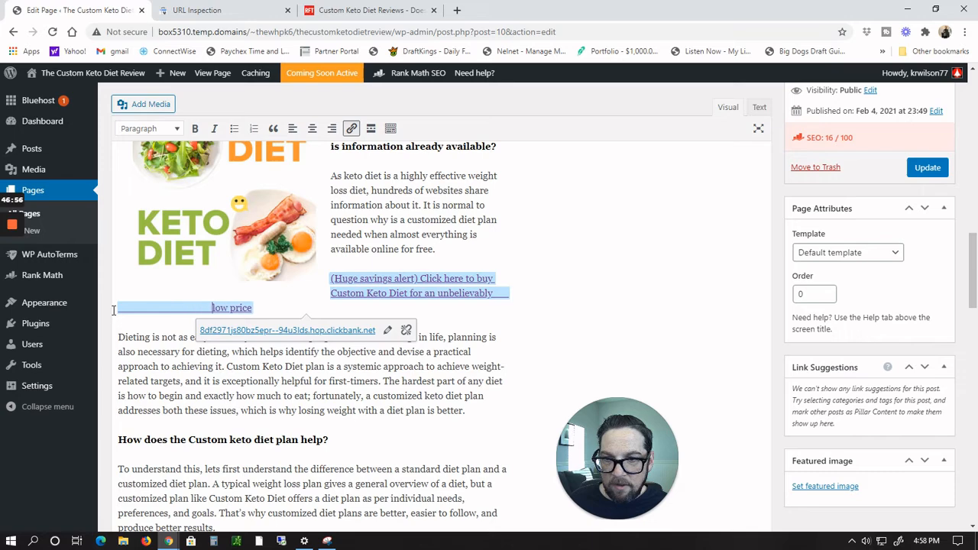
pyautogui.hotkey('ctrl', 'z')
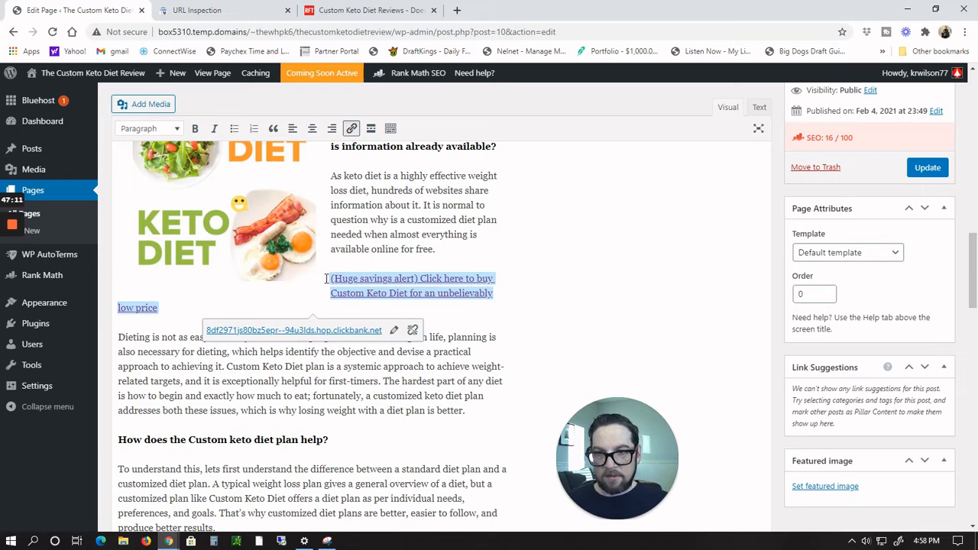
# Step: Right-align the '(Huge savings alert)' link paragraph
pyautogui.moveTo(327, 279); pyautogui.dragTo(347, 303)
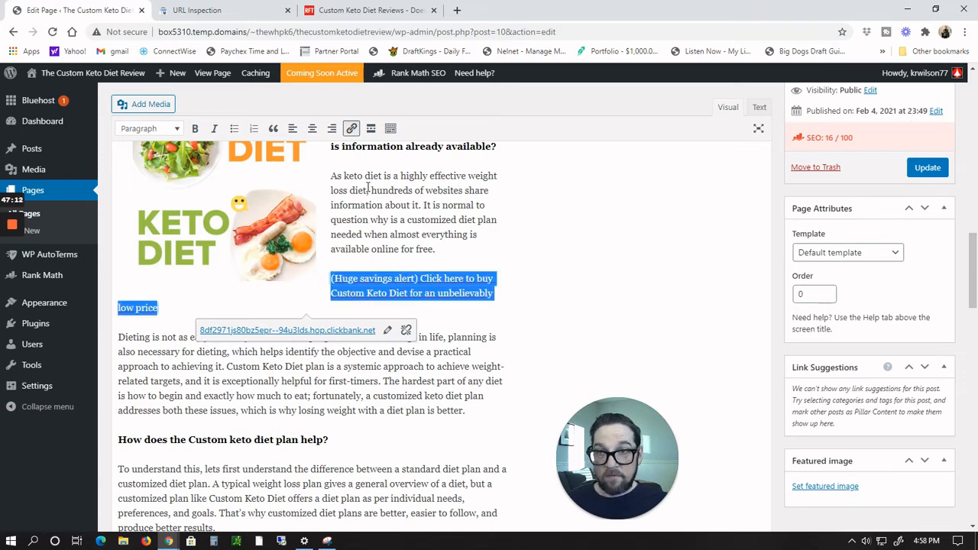
pyautogui.click(313, 129)
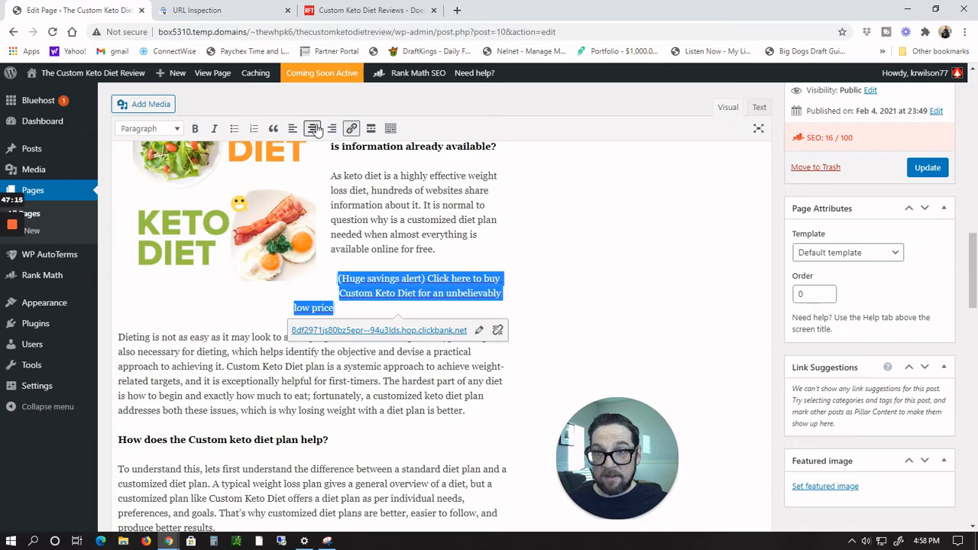
pyautogui.click(331, 129)
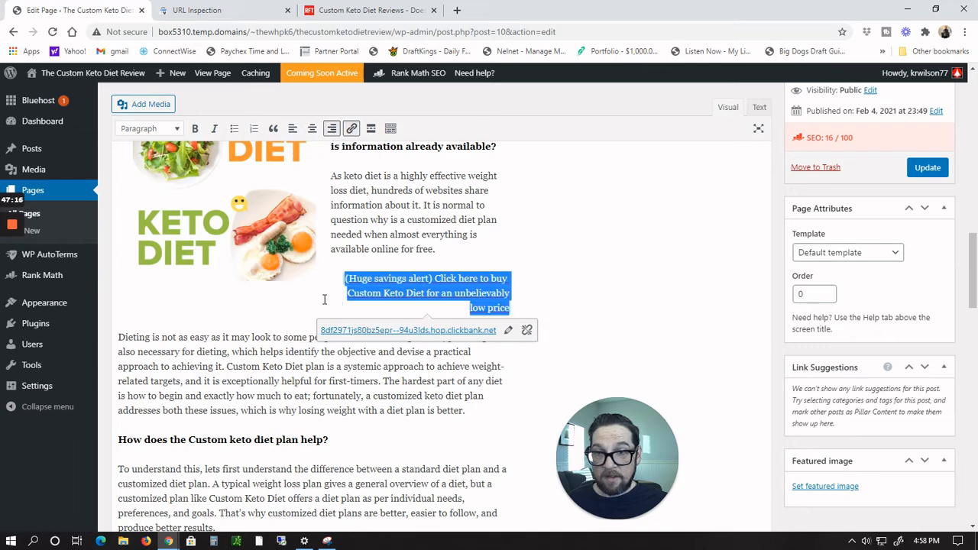
pyautogui.click(505, 403)
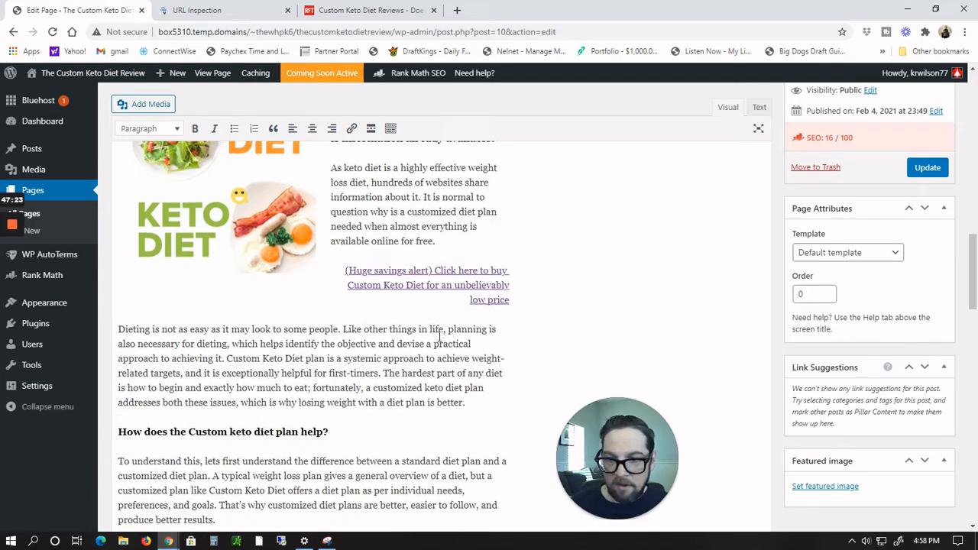
# Step: Save the second Custom Keto Diet banner image to Pictures as keto-diet-fb-banner-2.jpg
pyautogui.scroll(-3, 437, 337)
pyautogui.scroll(-2, 439, 337)
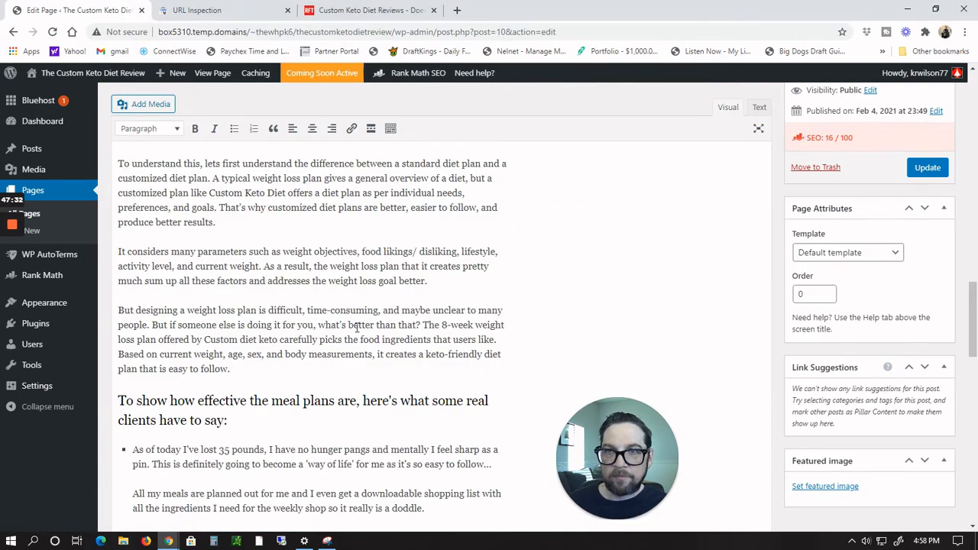
pyautogui.hotkey('alt', 'Tab')
pyautogui.hotkey('alt', 'Tab')
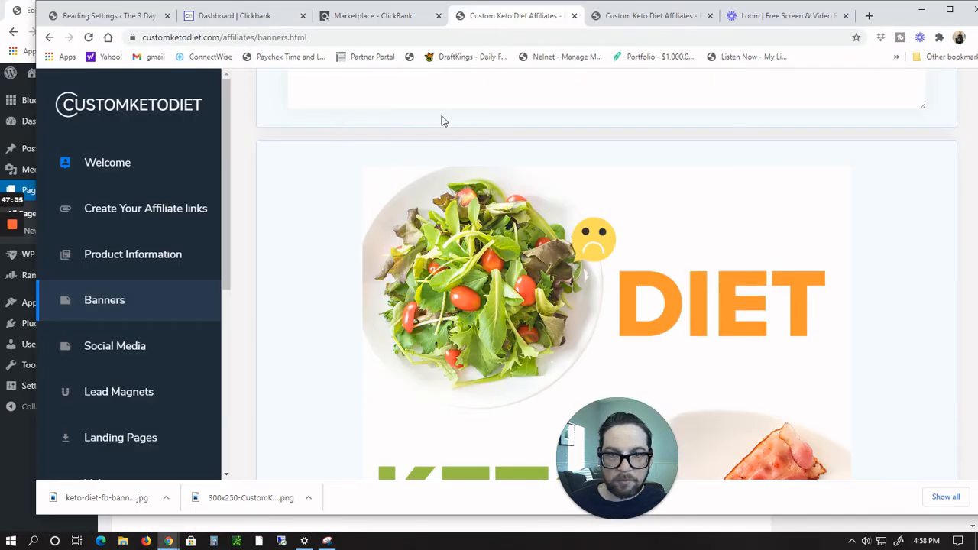
pyautogui.scroll(-4, 484, 144)
pyautogui.scroll(-7, 484, 143)
pyautogui.rightClick(614, 154)
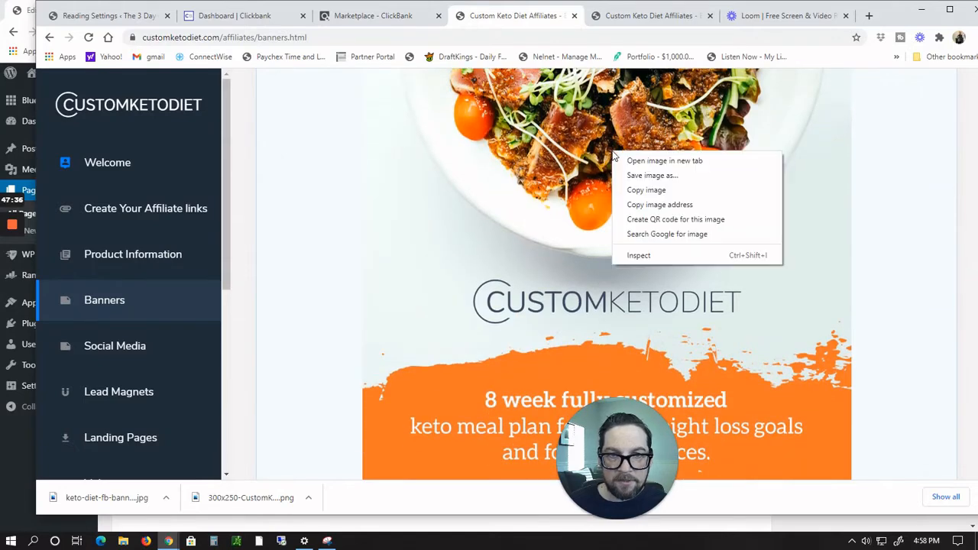
pyautogui.click(647, 177)
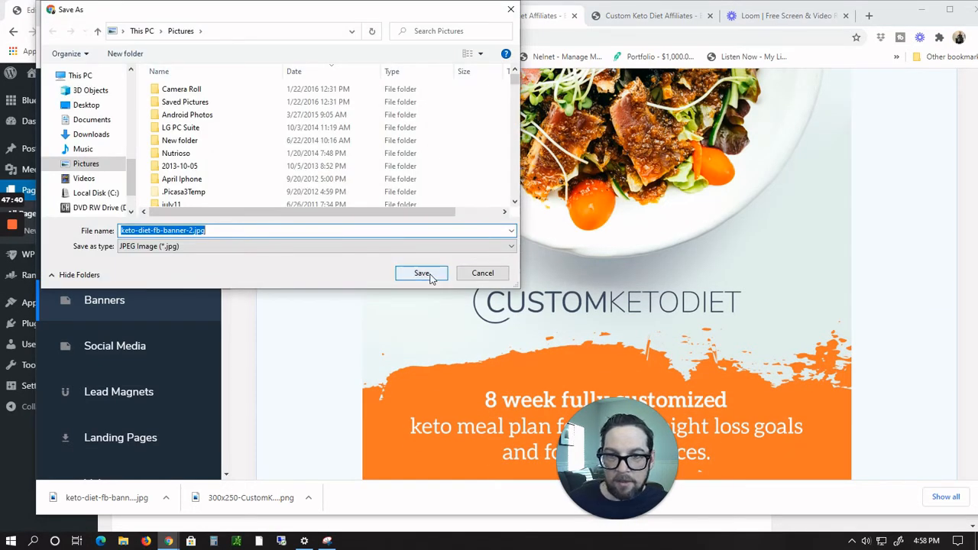
pyautogui.click(428, 273)
pyautogui.hotkey('alt', 'Tab')
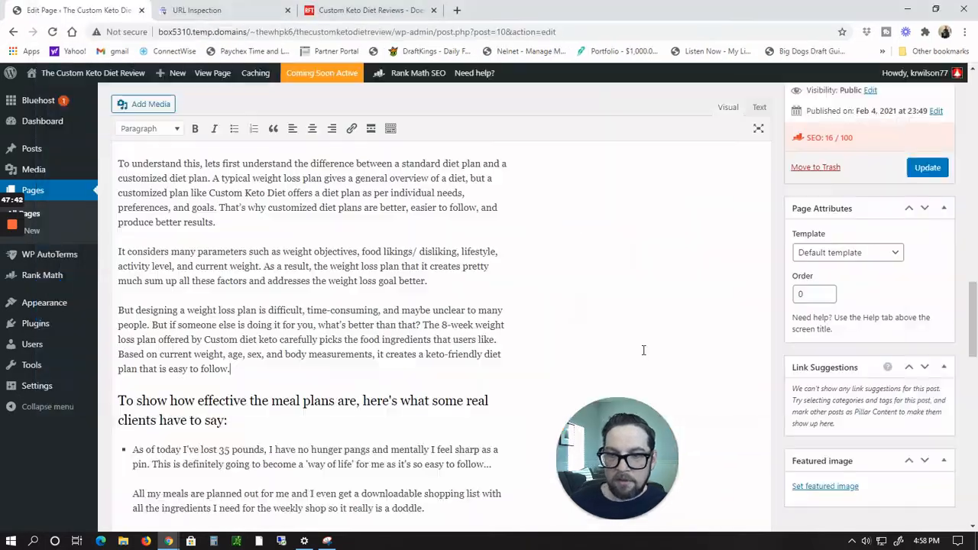
# Step: Add an empty line above the heading 'To show how effective the meal plans are, here's what some real clients have to say:'
pyautogui.click(495, 386)
pyautogui.scroll(5, 365, 350)
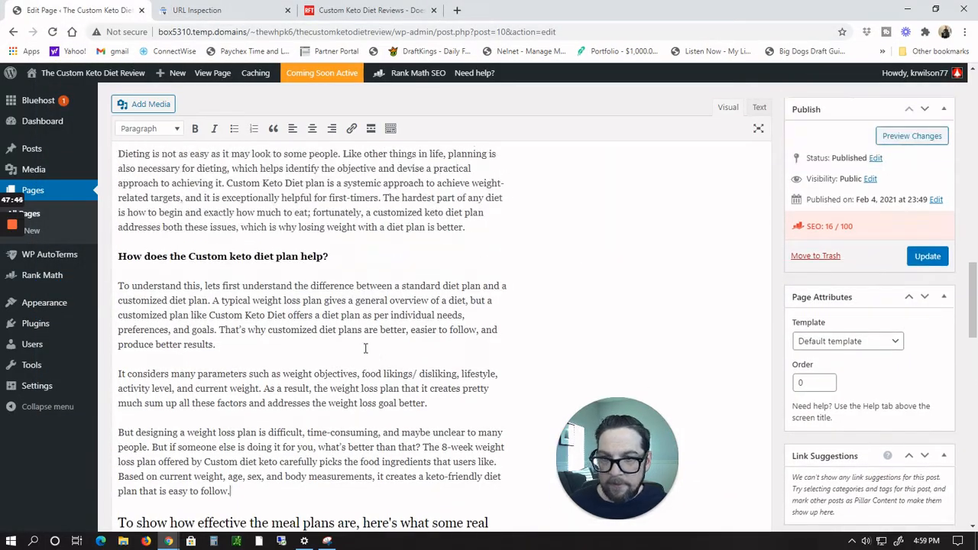
pyautogui.scroll(-5, 365, 349)
pyautogui.scroll(-5, 365, 349)
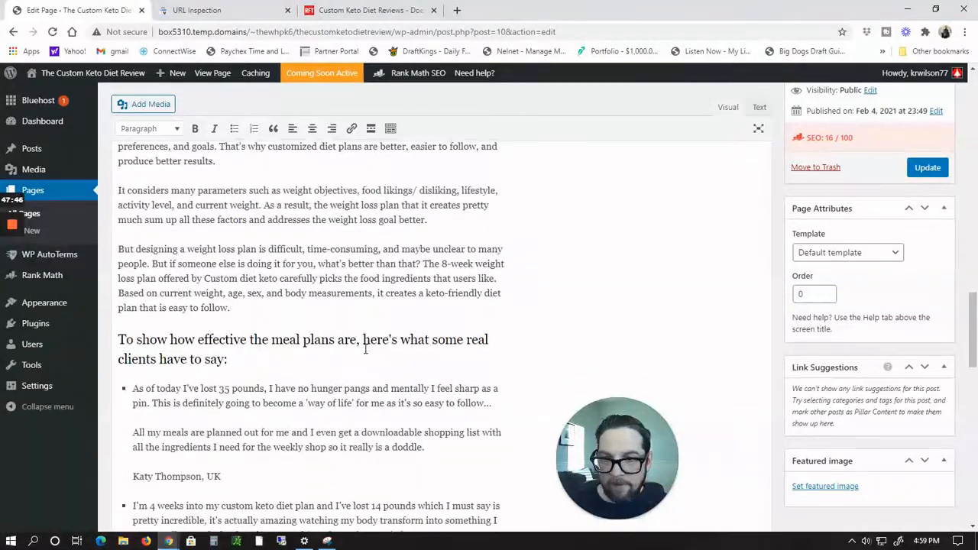
pyautogui.scroll(3, 365, 349)
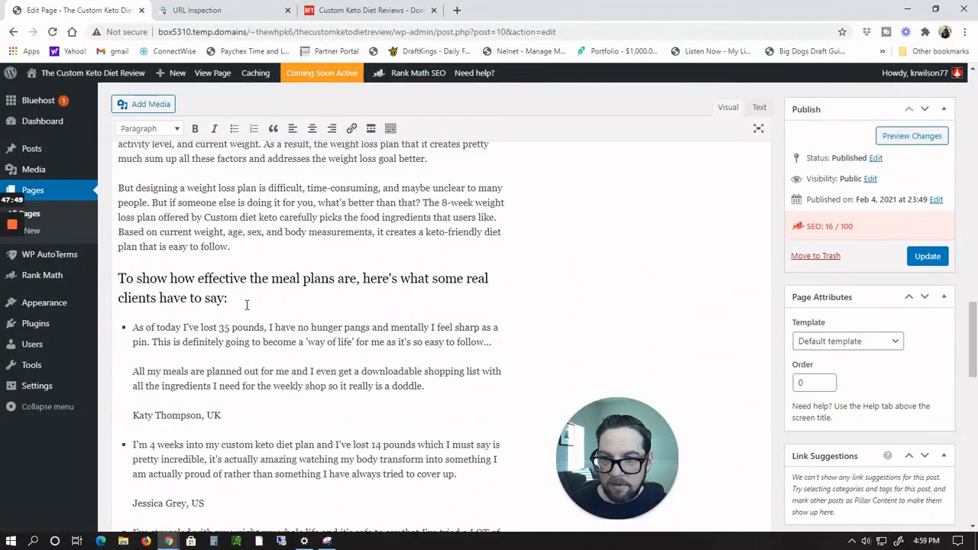
pyautogui.click(117, 278)
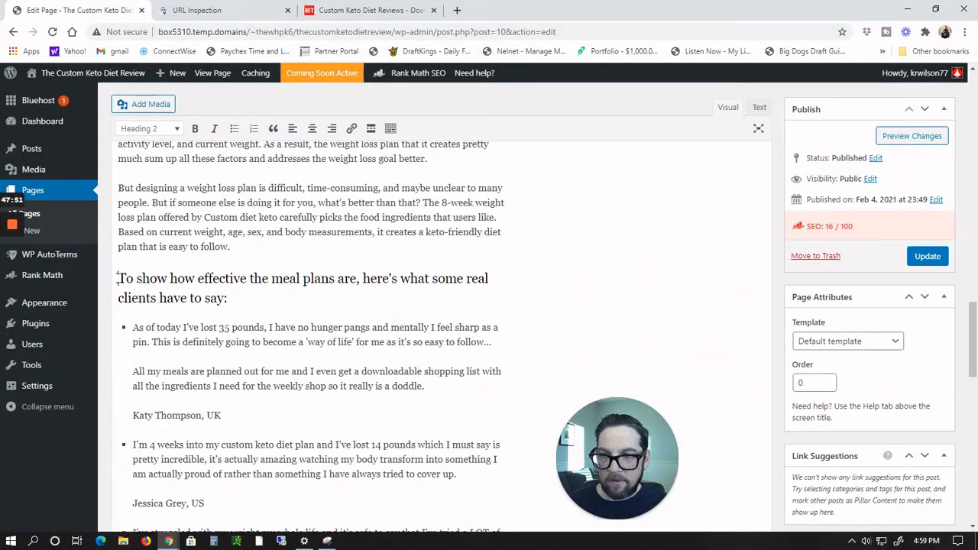
pyautogui.press('Return')
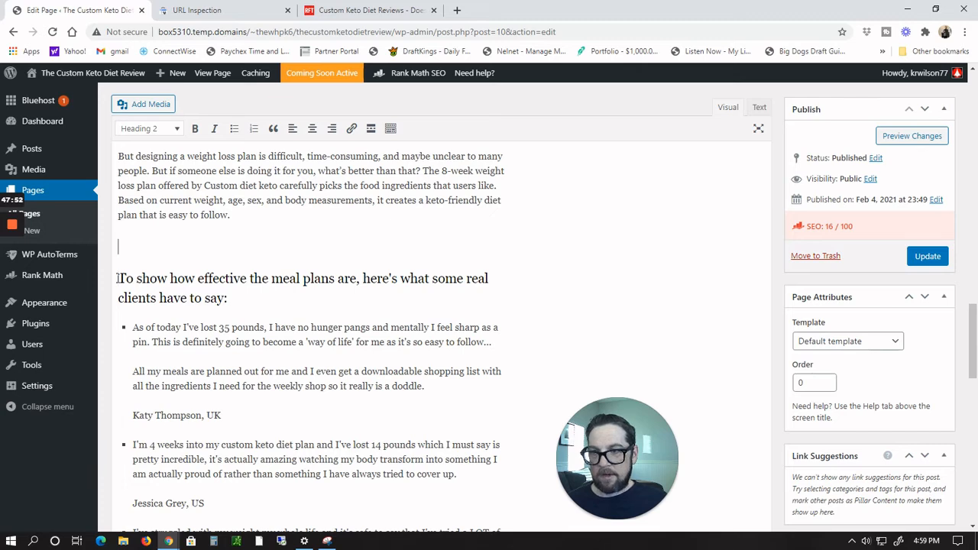
# Step: Upload keto-diet-fb-banner-2.jpg from the Pictures folder to the media library for the page
pyautogui.click(138, 106)
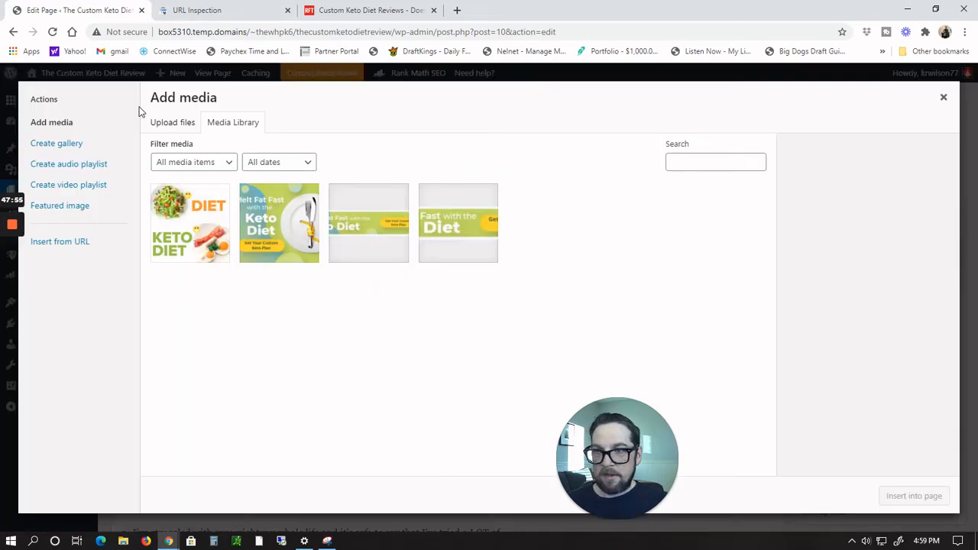
pyautogui.click(181, 124)
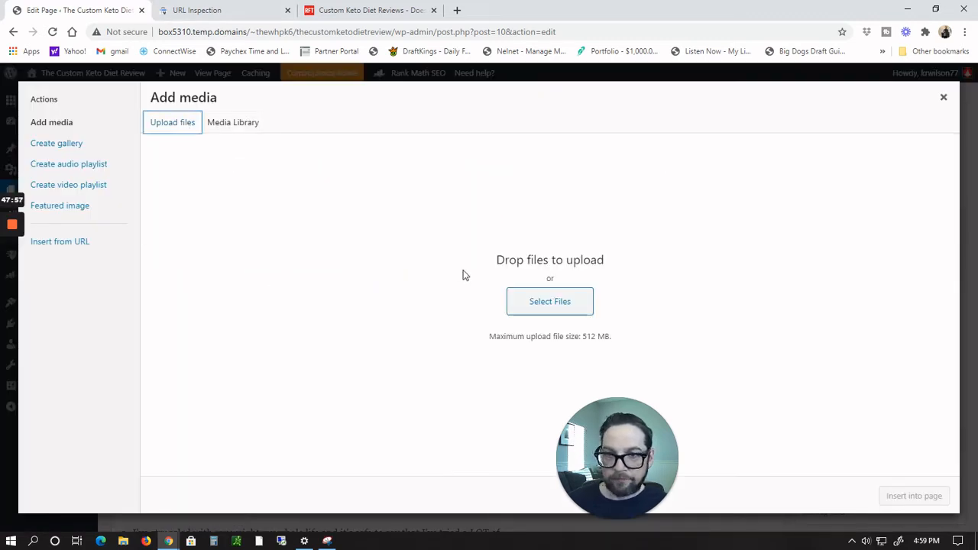
pyautogui.click(553, 311)
pyautogui.scroll(-6, 168, 148)
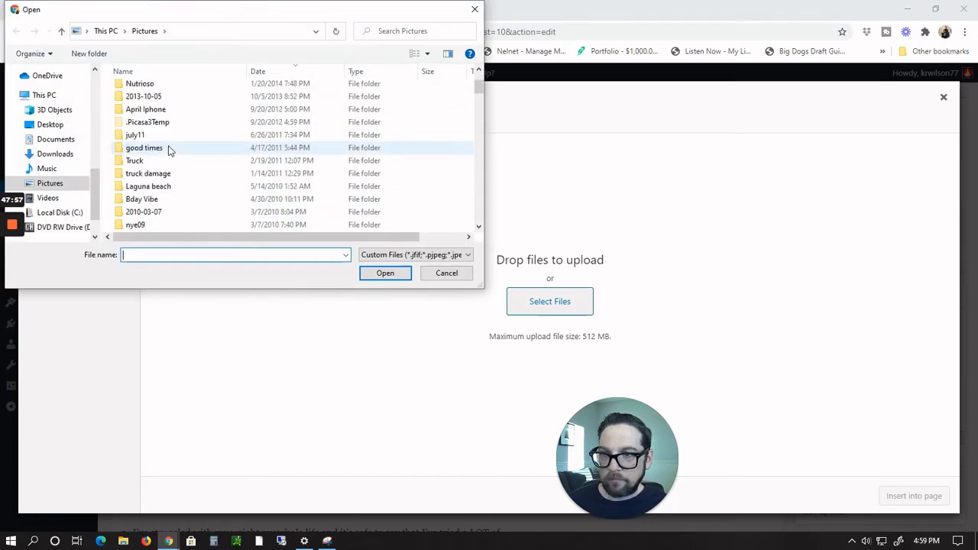
pyautogui.scroll(-4, 168, 149)
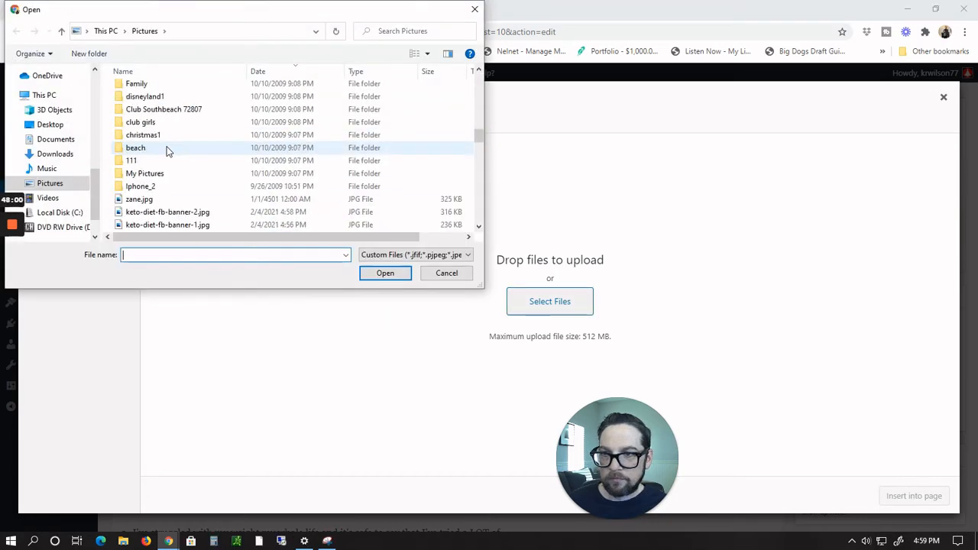
pyautogui.scroll(-1, 168, 149)
pyautogui.click(179, 173)
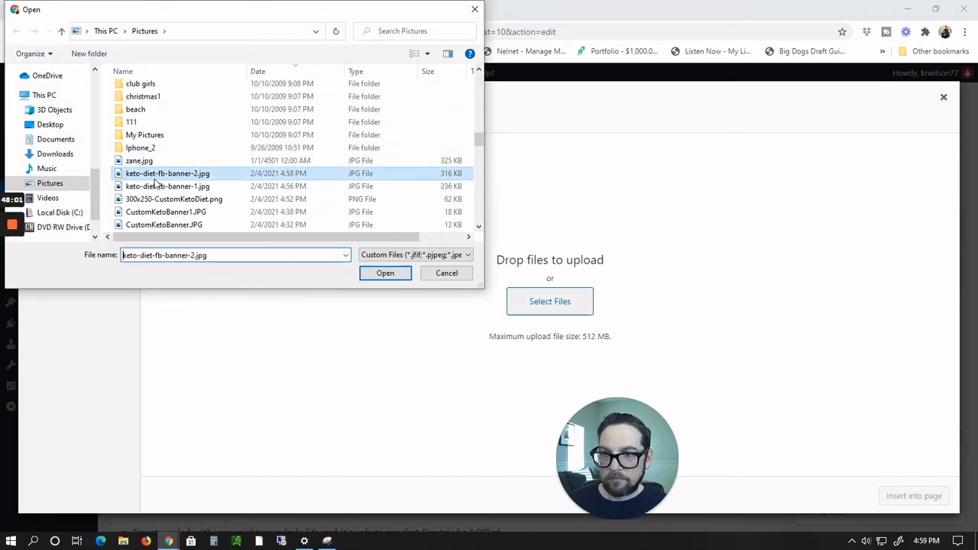
pyautogui.click(384, 274)
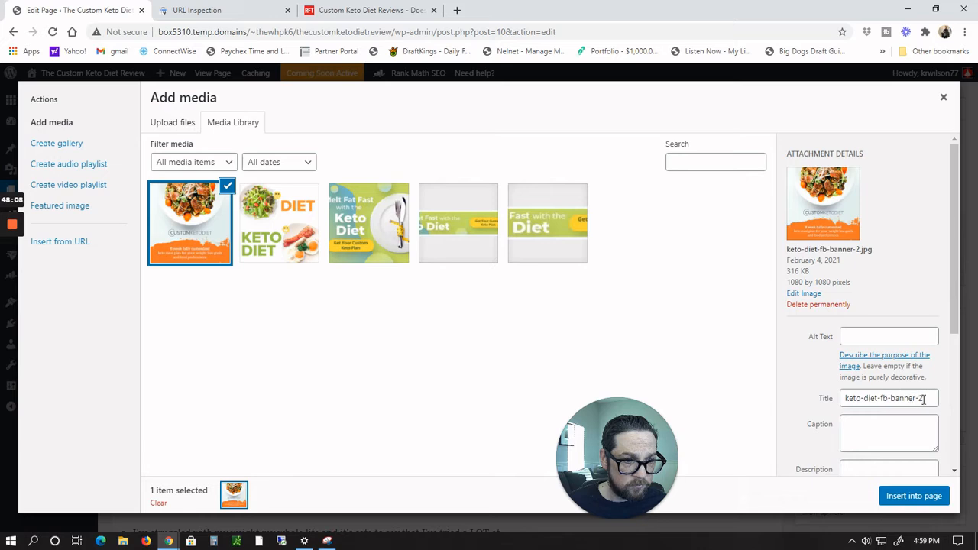
# Step: Set the uploaded image's title to Custom-keto-diet-2 and copy it
pyautogui.moveTo(923, 399); pyautogui.dragTo(892, 397)
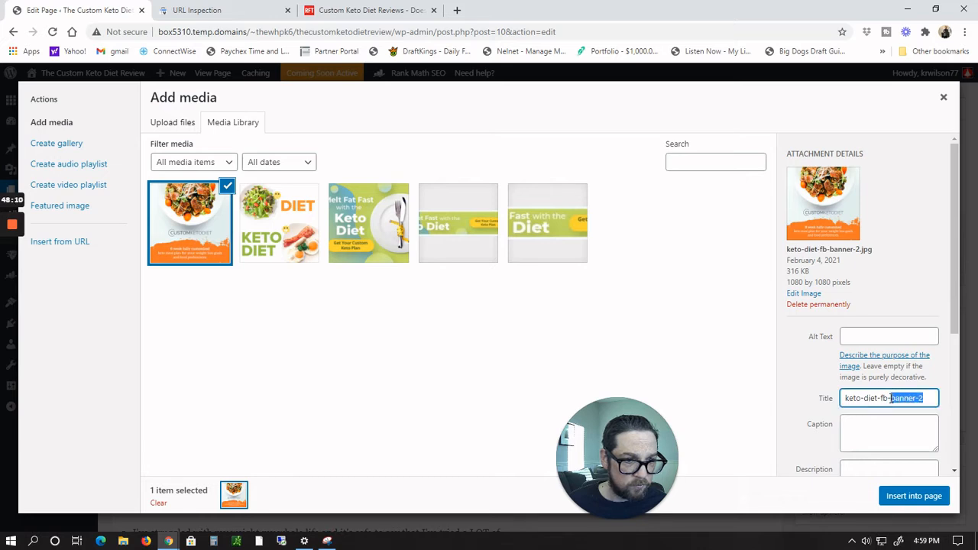
pyautogui.press('BackSpace')
pyautogui.press('BackSpace')
pyautogui.press('BackSpace')
pyautogui.press('BackSpace')
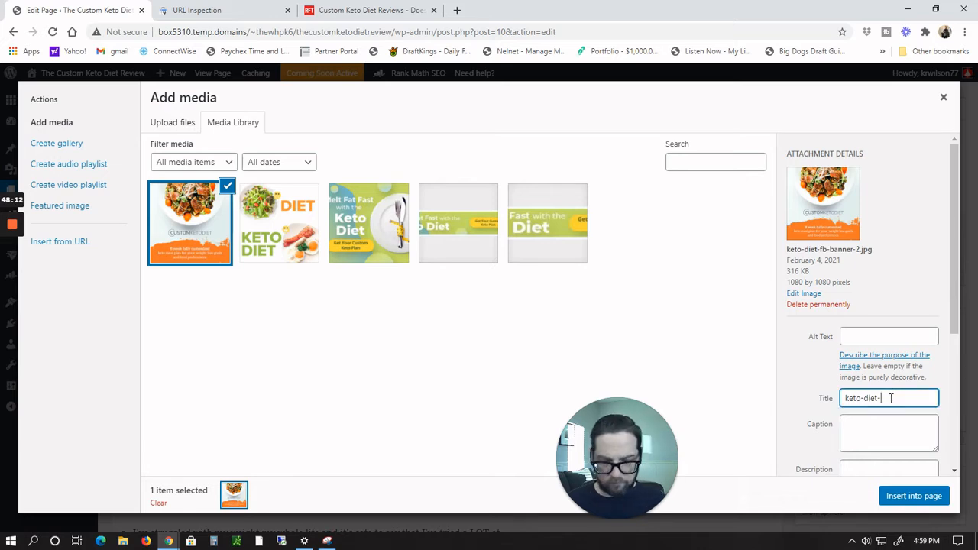
pyautogui.write('2')
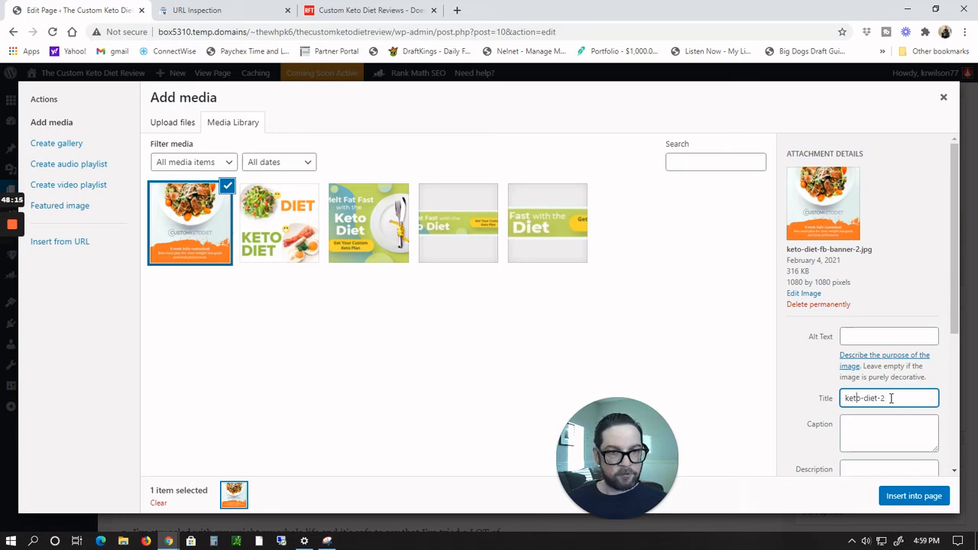
pyautogui.press('Home')
pyautogui.write('Custom')
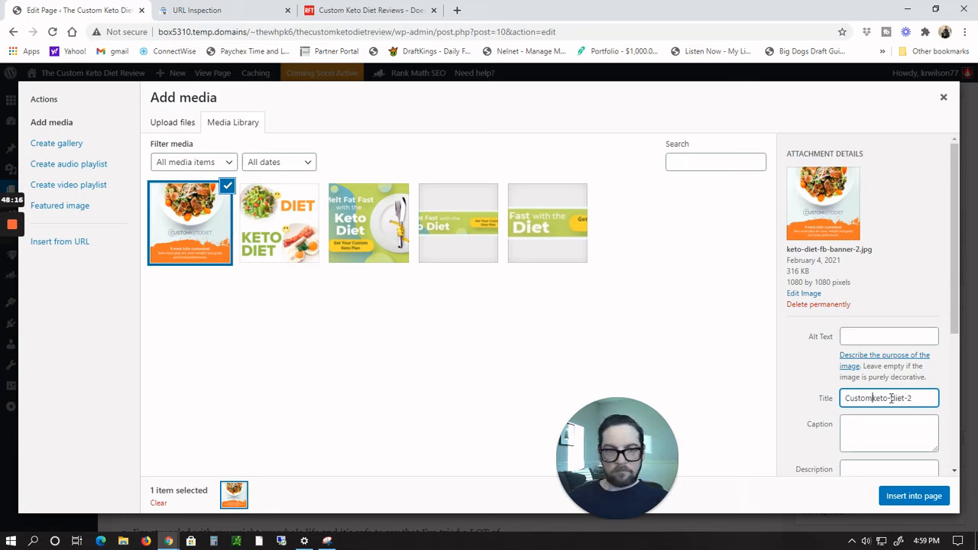
pyautogui.write('-')
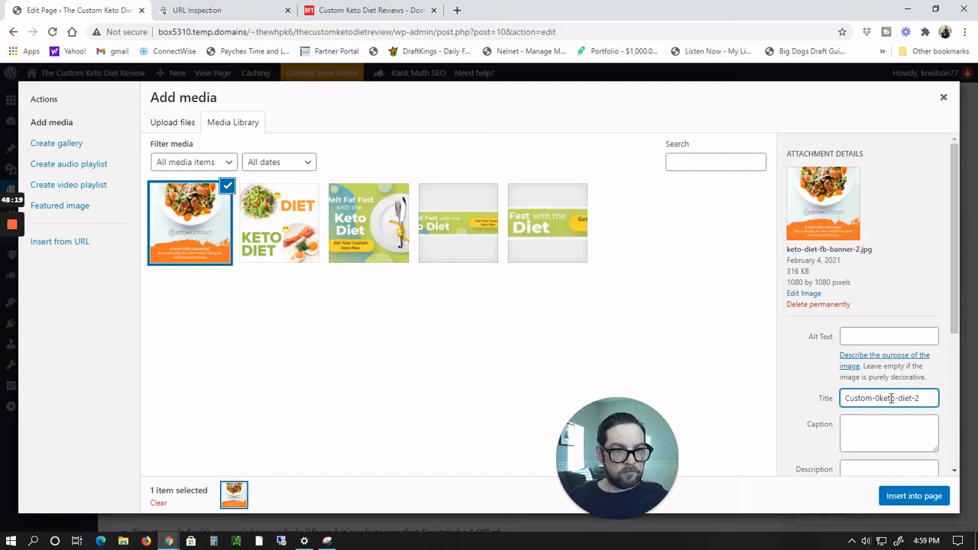
pyautogui.press('BackSpace')
pyautogui.write('-')
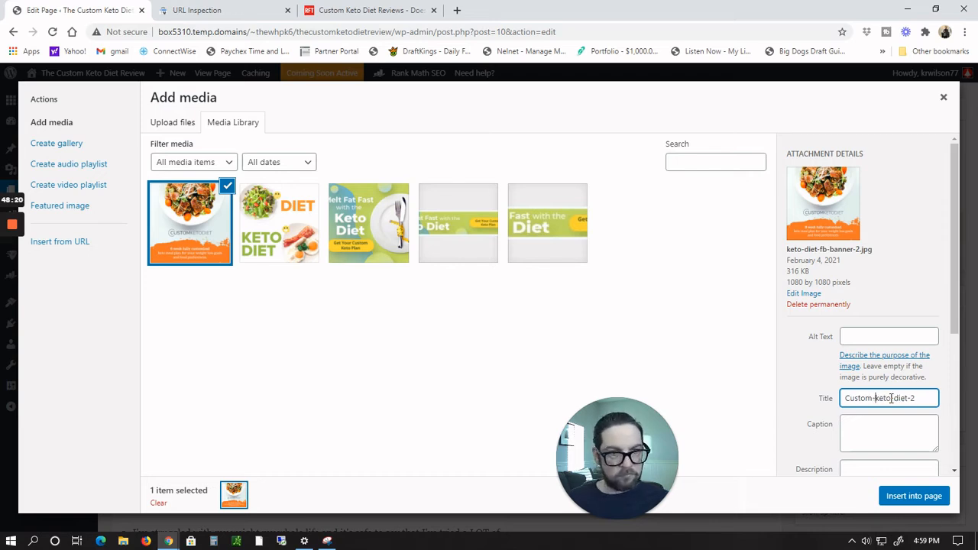
pyautogui.hotkey('ctrl', 'a')
pyautogui.hotkey('ctrl', 'c')
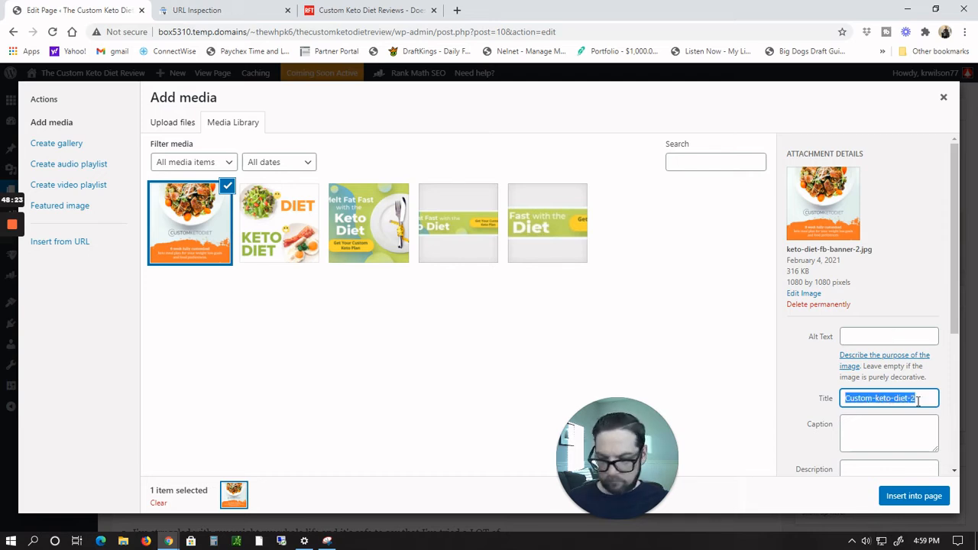
# Step: Paste Custom-keto-diet-2 as the image's alt text and insert the image into the page above the testimonials heading
pyautogui.click(875, 334)
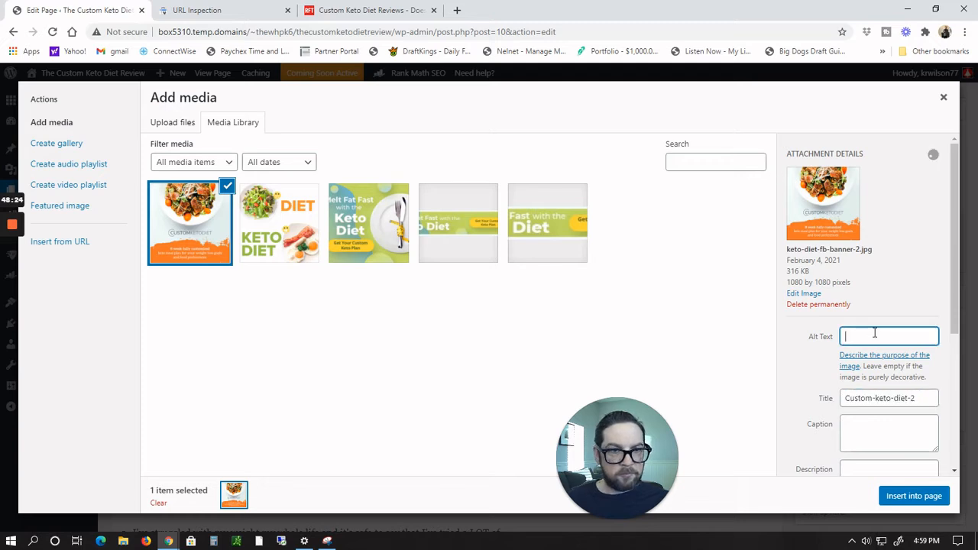
pyautogui.hotkey('ctrl', 'v')
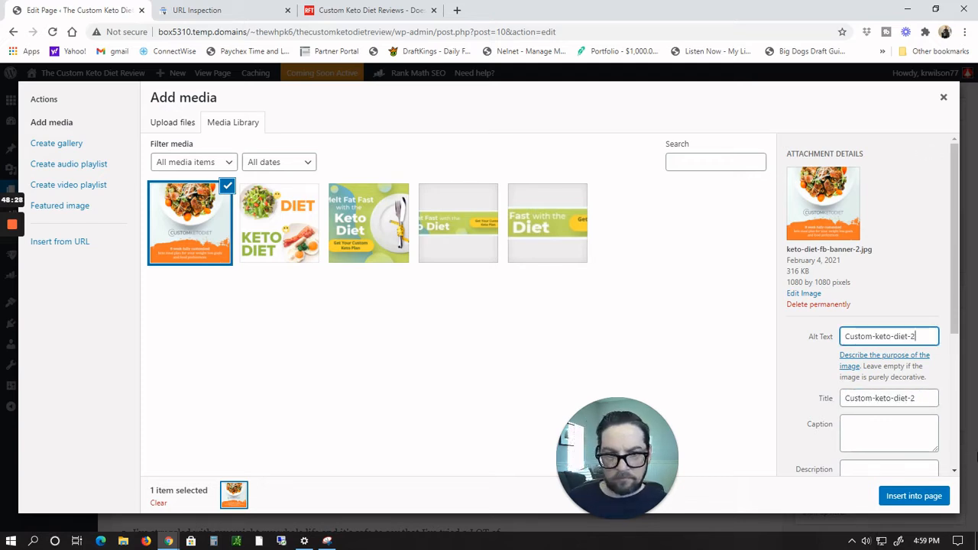
pyautogui.click(898, 498)
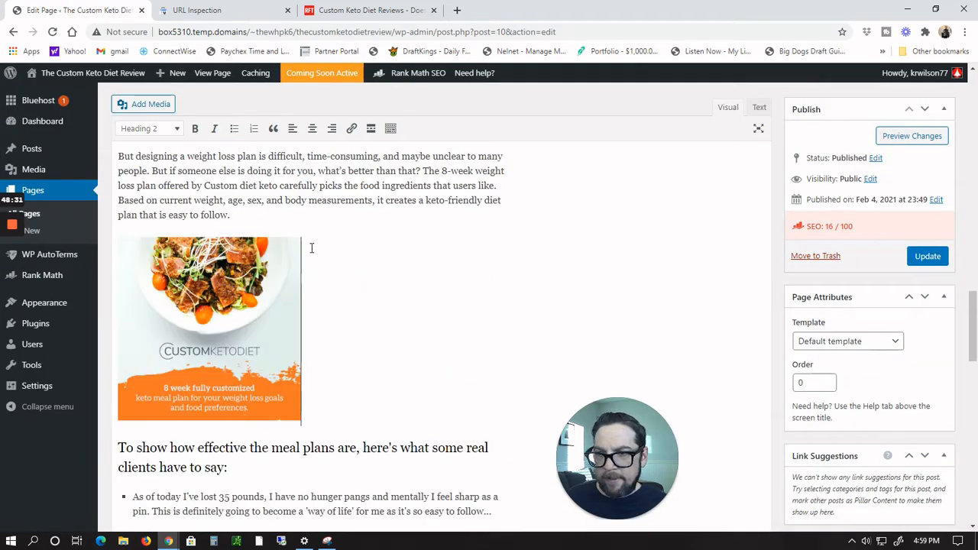
pyautogui.click(262, 332)
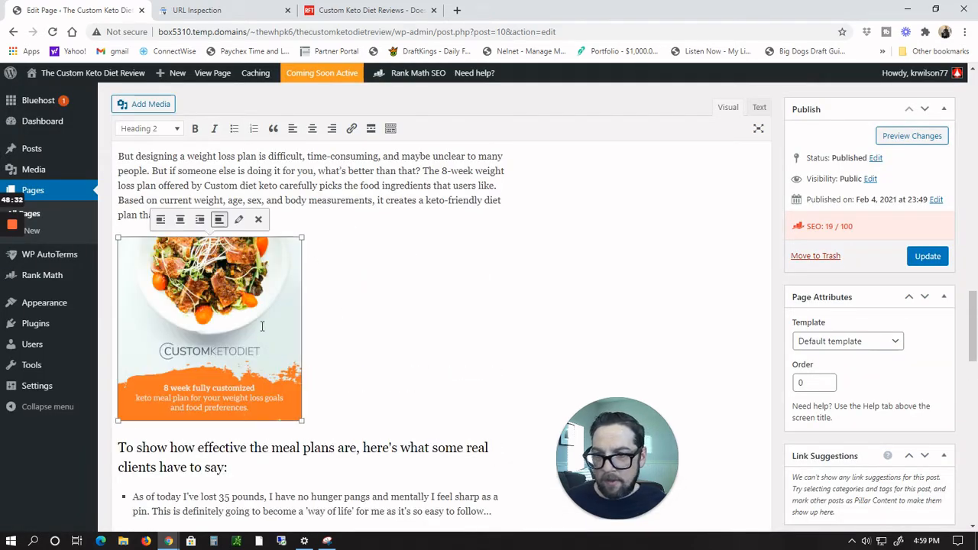
pyautogui.click(239, 220)
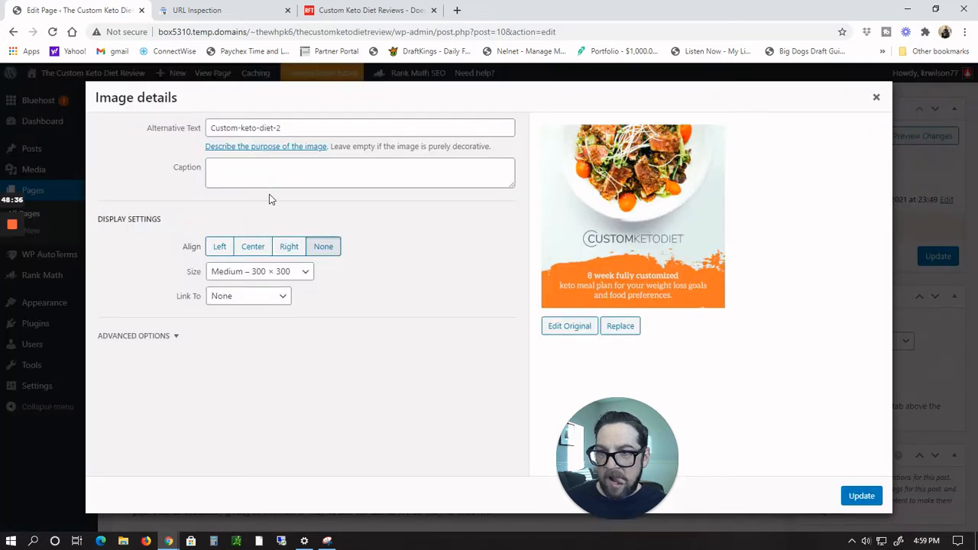
pyautogui.click(177, 338)
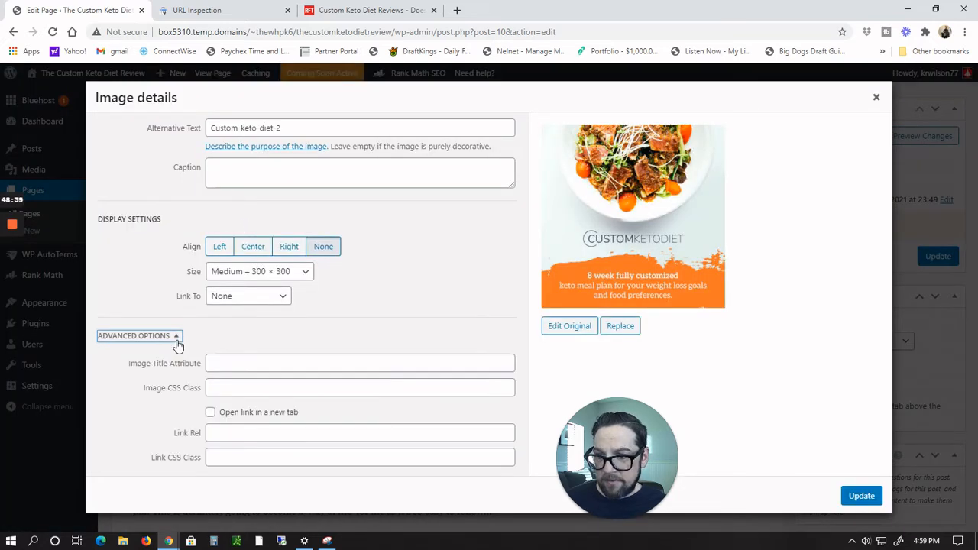
pyautogui.click(176, 342)
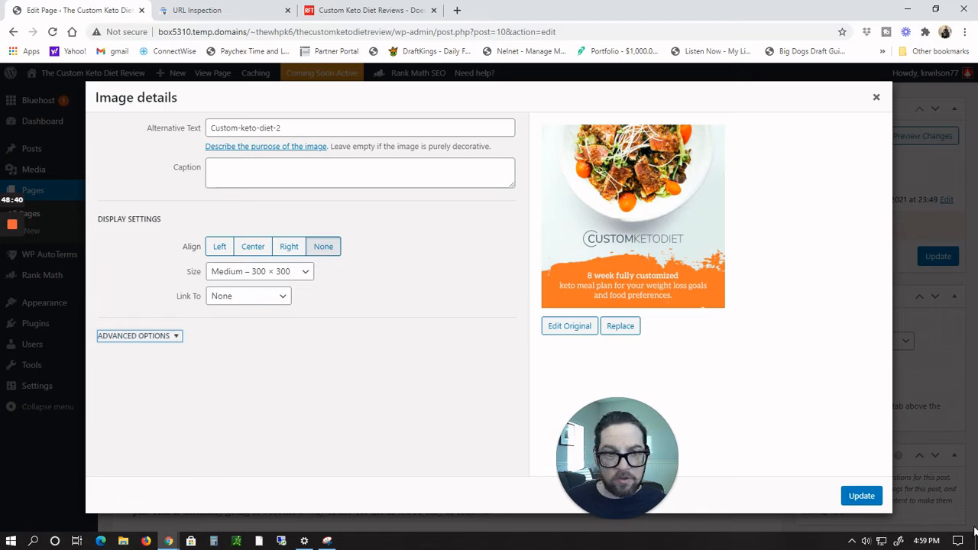
pyautogui.click(874, 101)
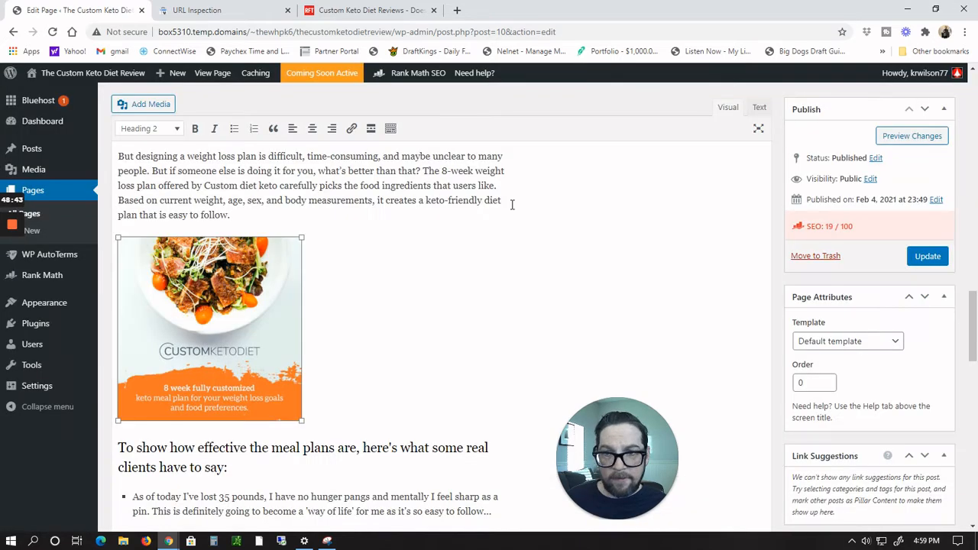
# Step: Open the inserted image's details, expand the advanced options and enable opening the link in a new tab
pyautogui.click(269, 329)
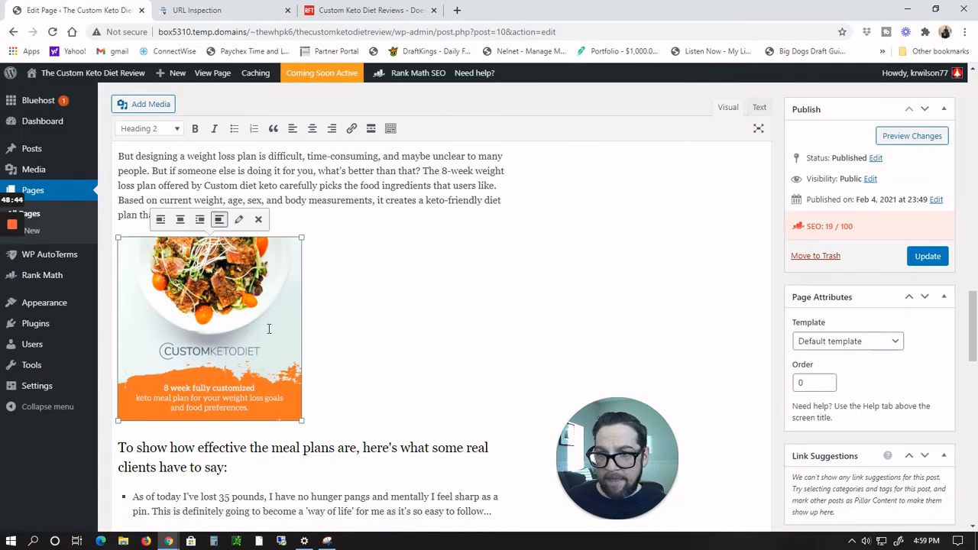
pyautogui.click(239, 220)
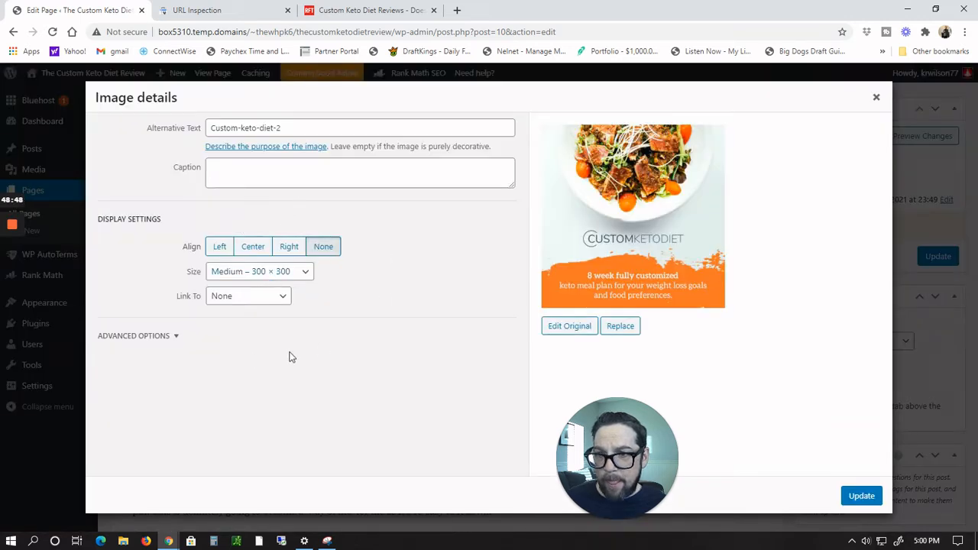
pyautogui.click(179, 337)
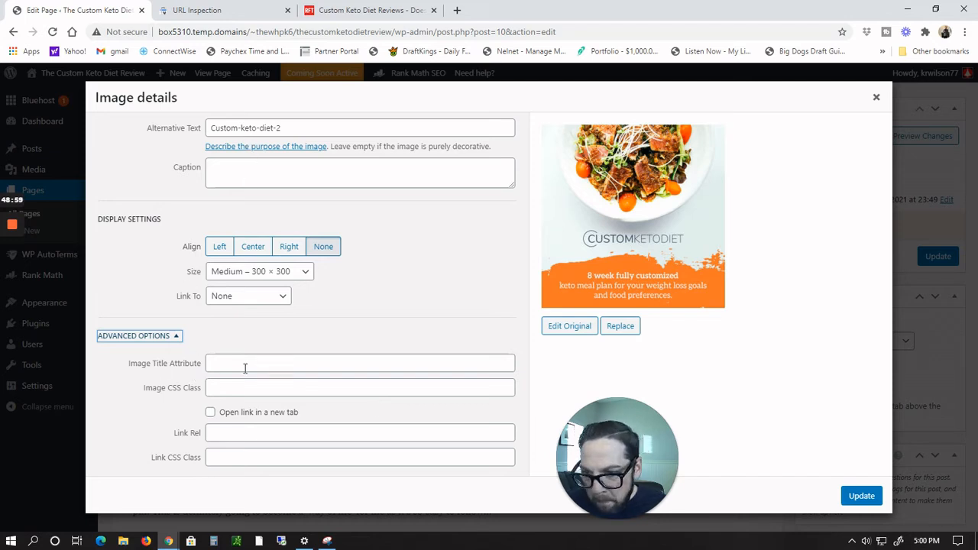
pyautogui.click(213, 413)
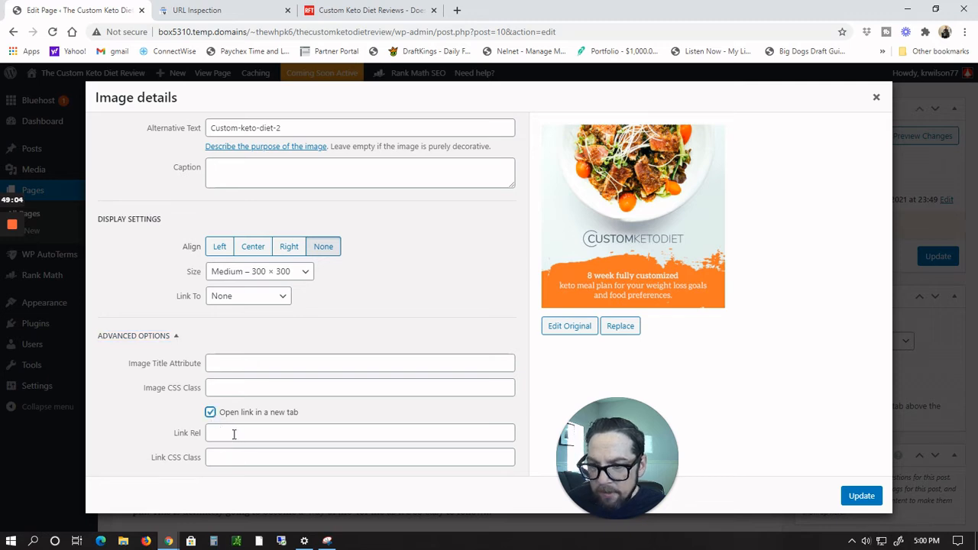
# Step: Fill the image's Link Rel field with the copied ClickBank HopLink from the HopLink Generator
pyautogui.click(234, 434)
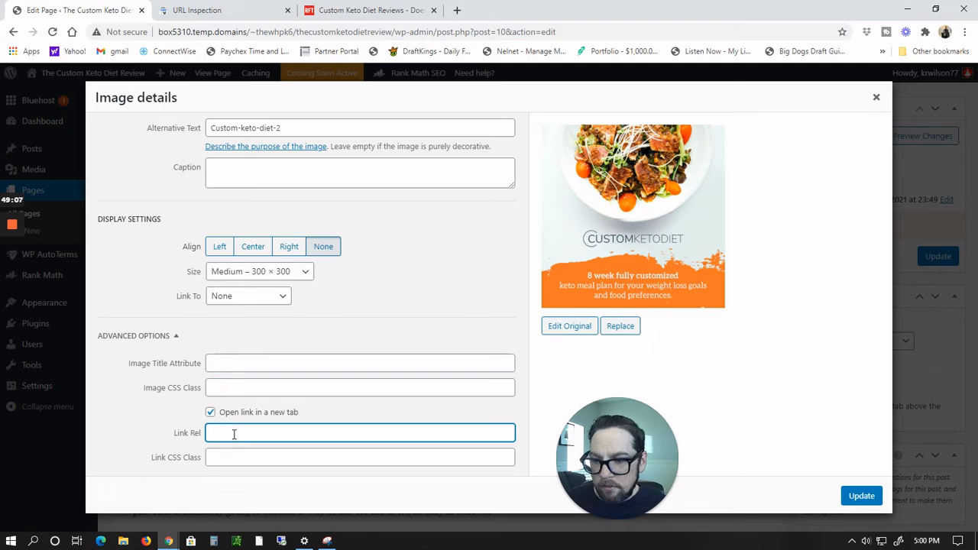
pyautogui.hotkey('ctrl', 'v')
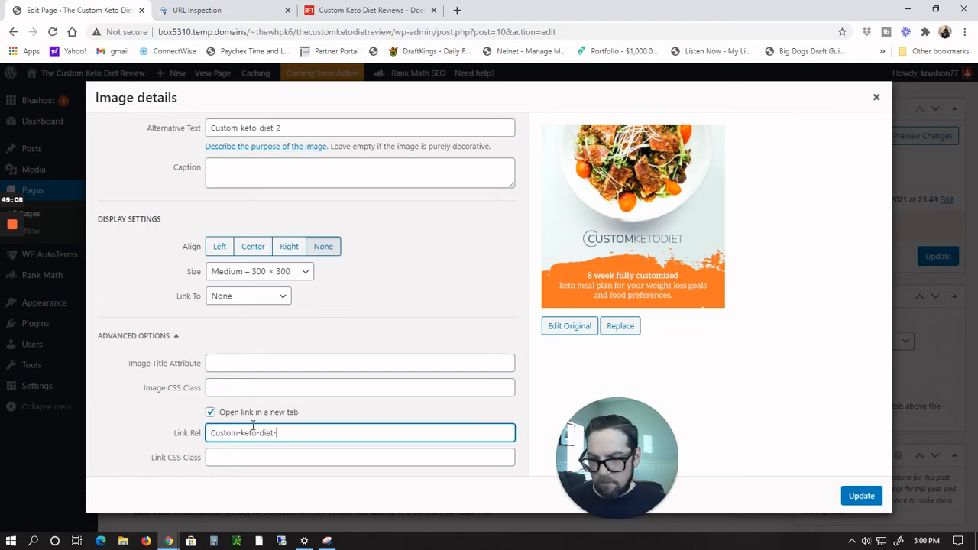
pyautogui.press('BackSpace')
pyautogui.press('BackSpace')
pyautogui.press('BackSpace')
pyautogui.press('BackSpace')
pyautogui.press('BackSpace')
pyautogui.press('BackSpace')
pyautogui.press('BackSpace')
pyautogui.press('BackSpace')
pyautogui.press('BackSpace')
pyautogui.press('BackSpace')
pyautogui.press('BackSpace')
pyautogui.press('BackSpace')
pyautogui.press('BackSpace')
pyautogui.press('BackSpace')
pyautogui.press('BackSpace')
pyautogui.press('BackSpace')
pyautogui.hotkey('alt', 'Tab')
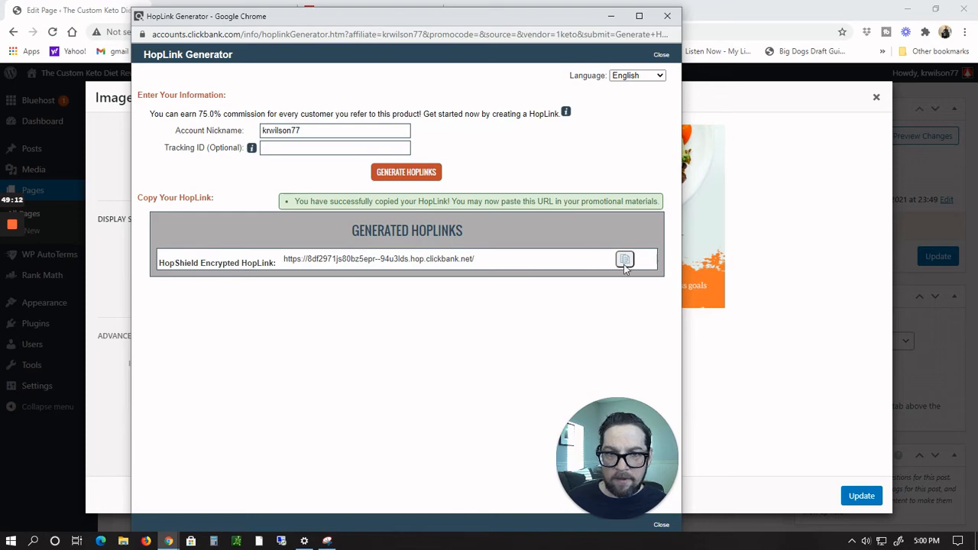
pyautogui.hotkey('alt', 'Tab')
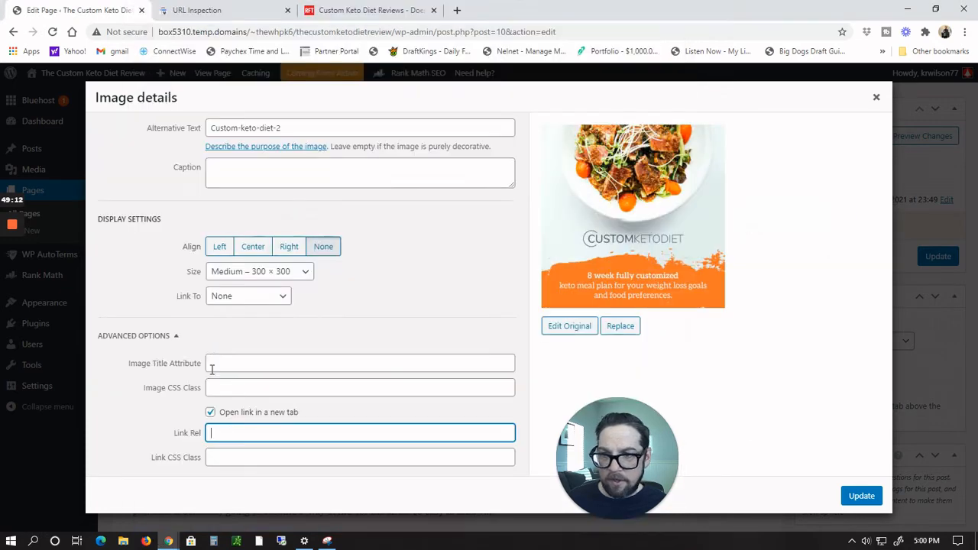
pyautogui.click(224, 434)
pyautogui.write('https://8df2971js80bz5epr--94u3lds.hop.clickbank.net/')
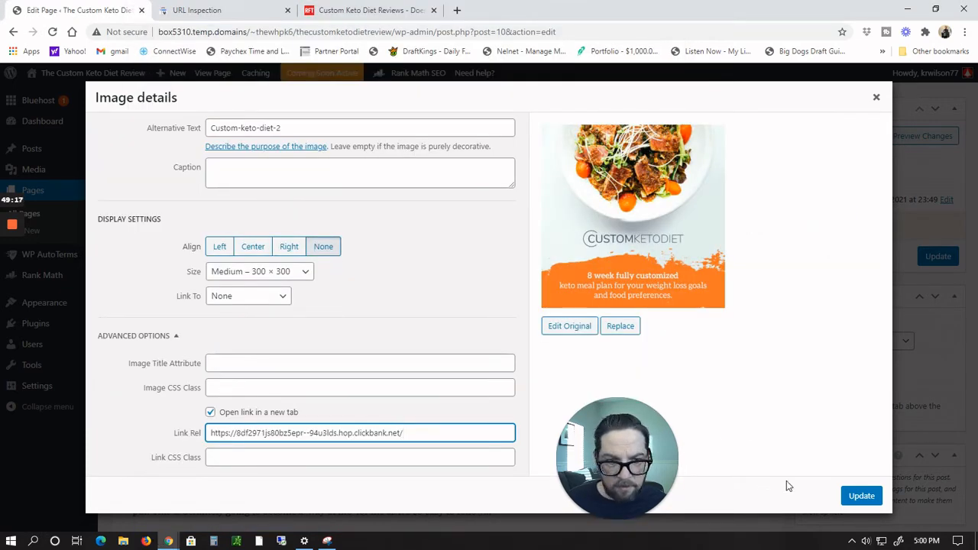
# Step: Apply the image details and update the review page
pyautogui.click(860, 497)
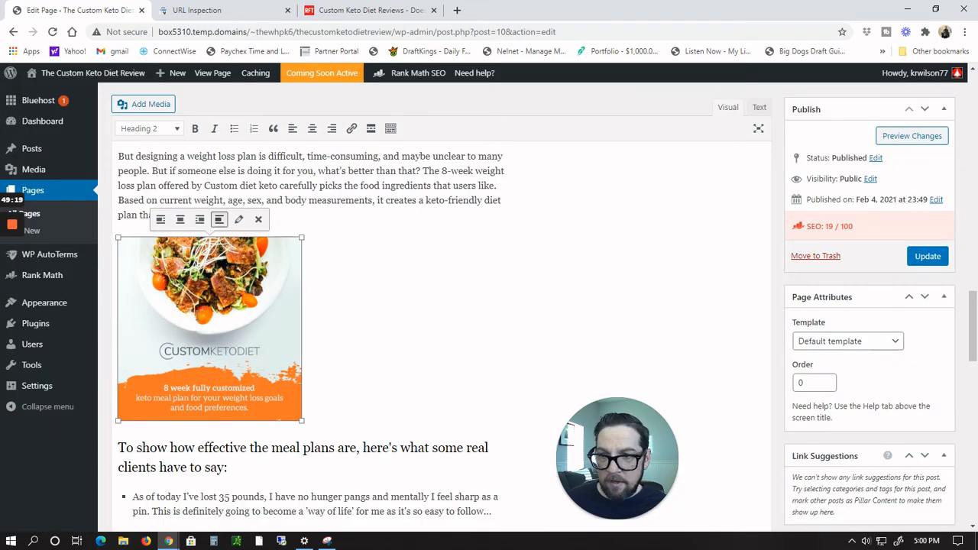
pyautogui.click(928, 256)
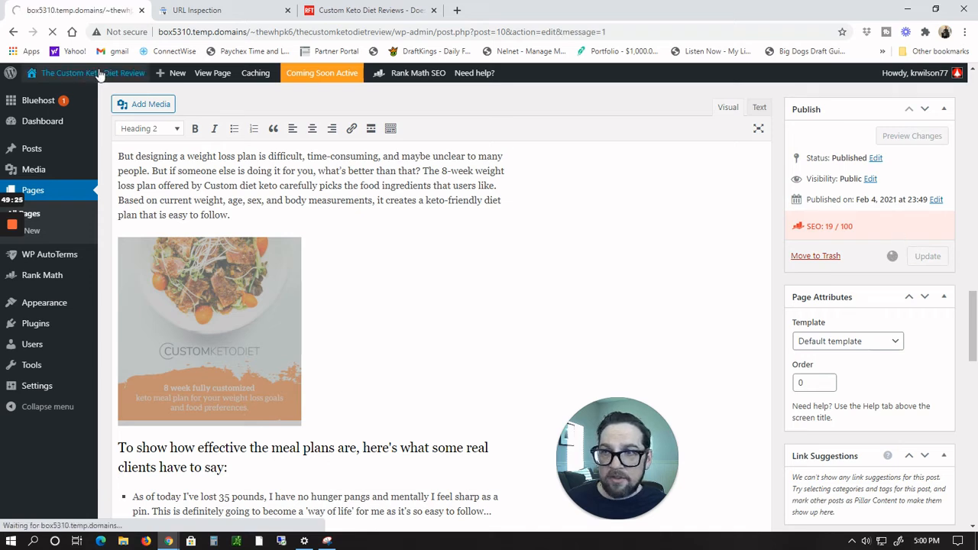
# Step: Leave the page editor and open the Bluehost home dashboard
pyautogui.moveTo(98, 80)
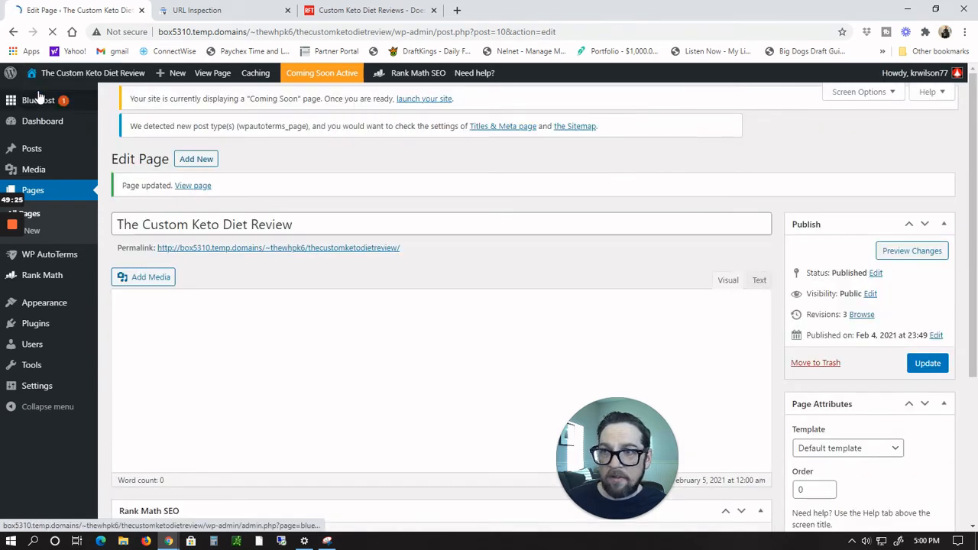
pyautogui.click(32, 100)
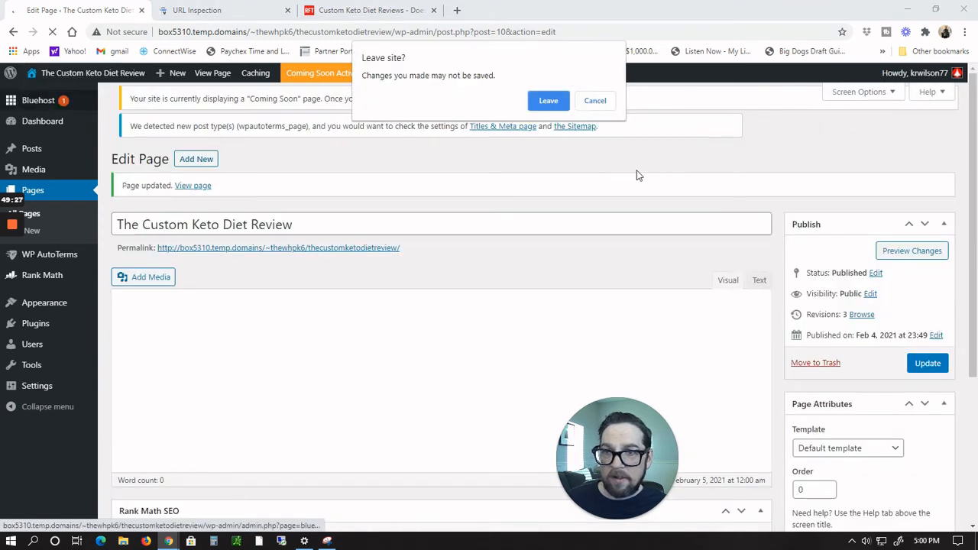
pyautogui.click(548, 101)
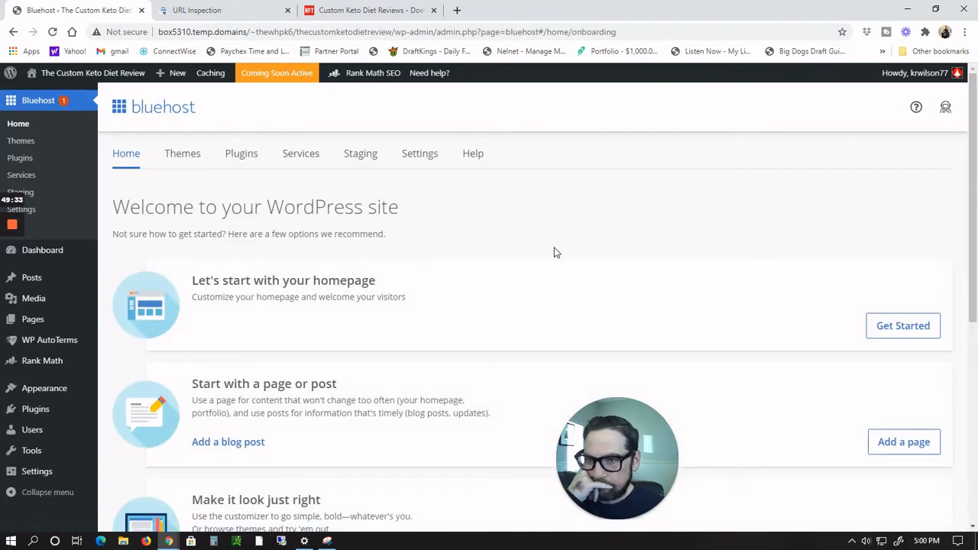
# Step: Visit the live site from the dashboard and scroll through the review page
pyautogui.scroll(-5, 556, 252)
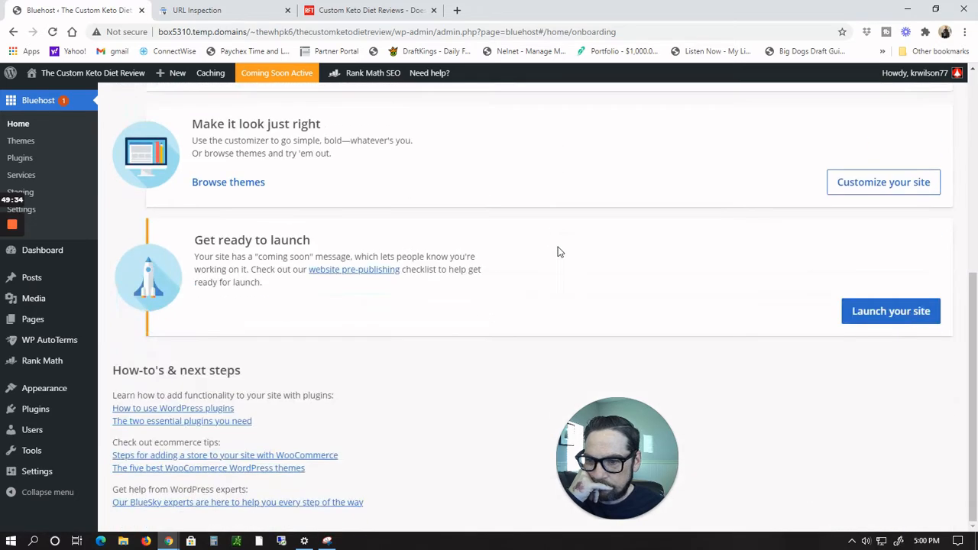
pyautogui.scroll(5, 558, 252)
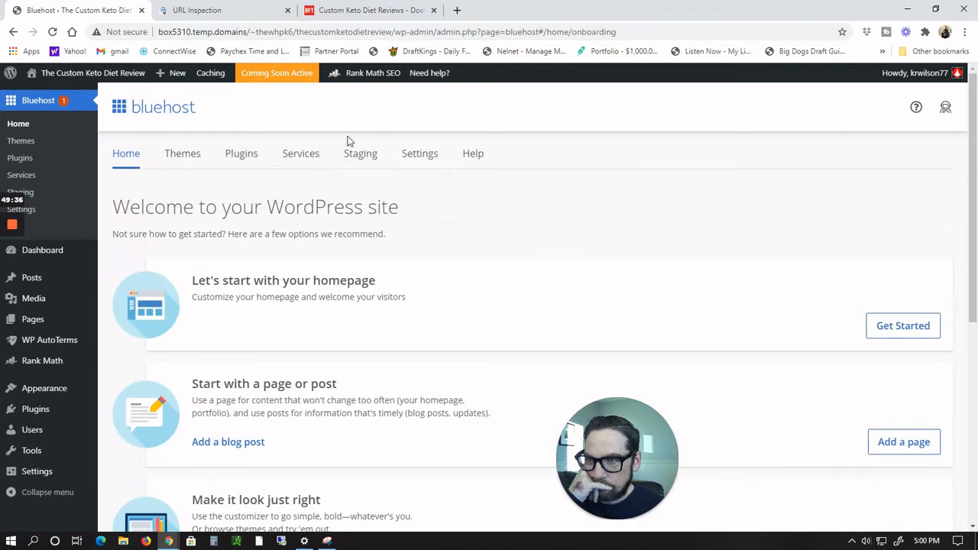
pyautogui.moveTo(88, 76)
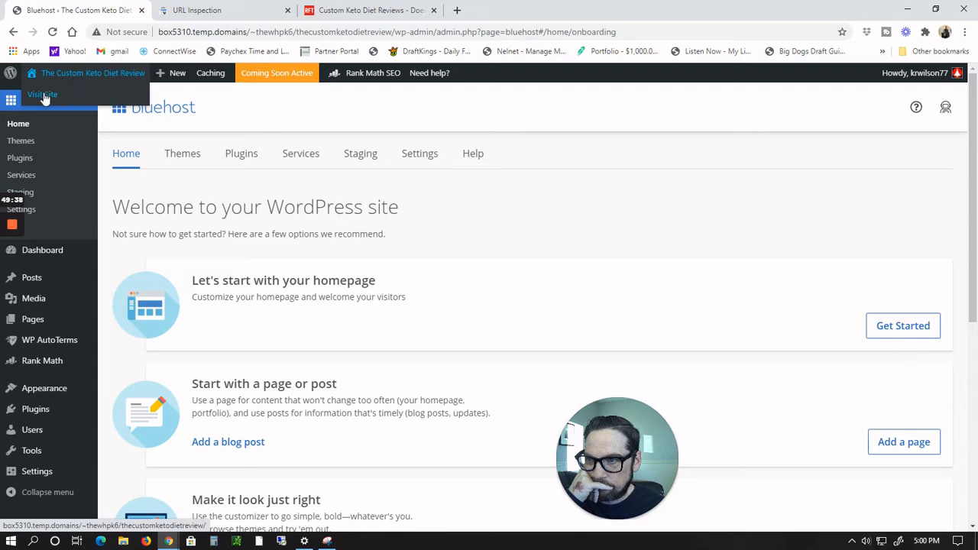
pyautogui.click(42, 94)
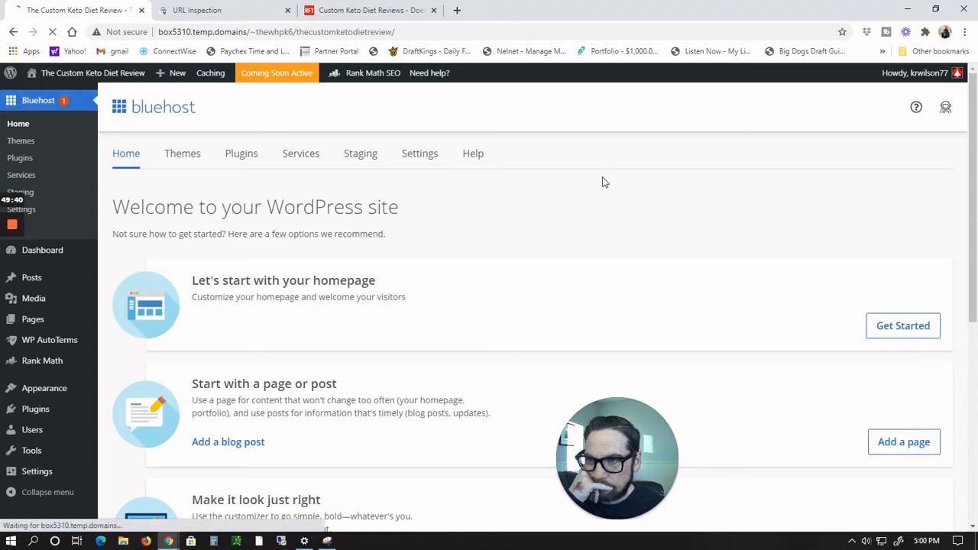
pyautogui.scroll(-10, 499, 167)
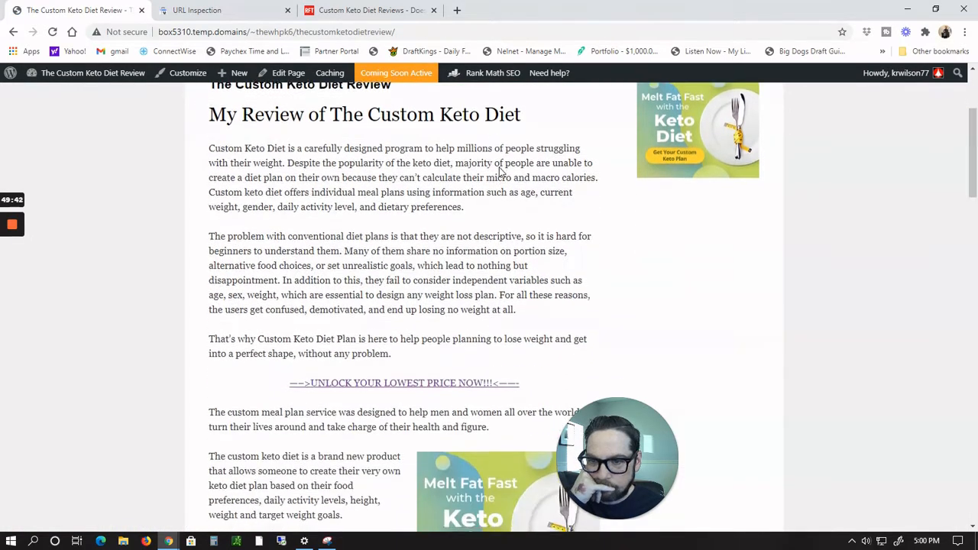
pyautogui.scroll(-10, 498, 168)
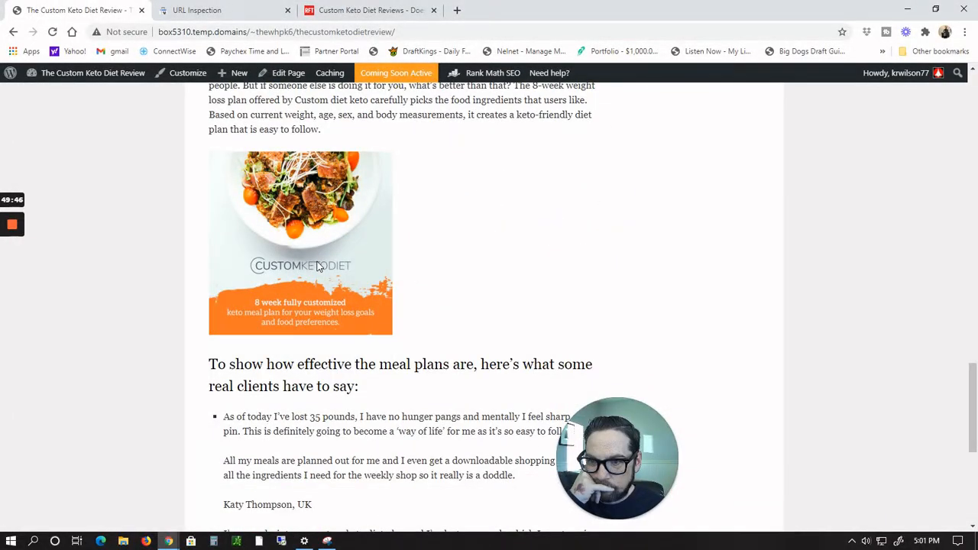
# Step: Open the review page editor, link the Custom Keto Diet image to the copied ClickBank HopLink, and update the page
pyautogui.click(279, 75)
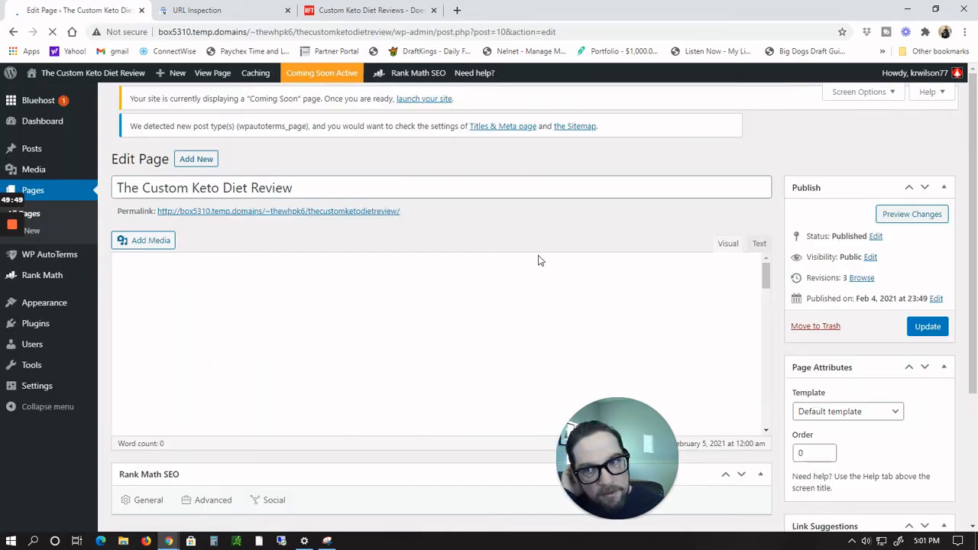
pyautogui.scroll(-10, 448, 257)
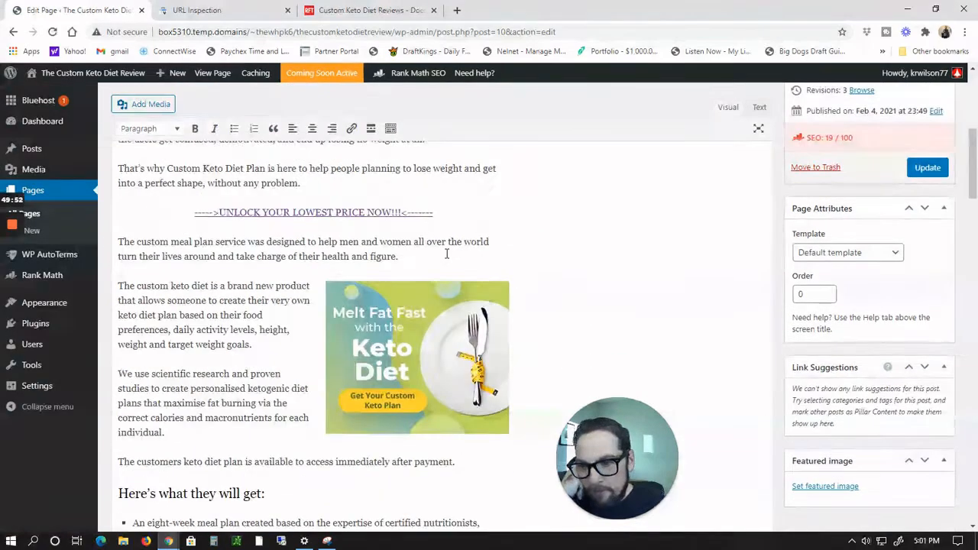
pyautogui.scroll(-5, 448, 254)
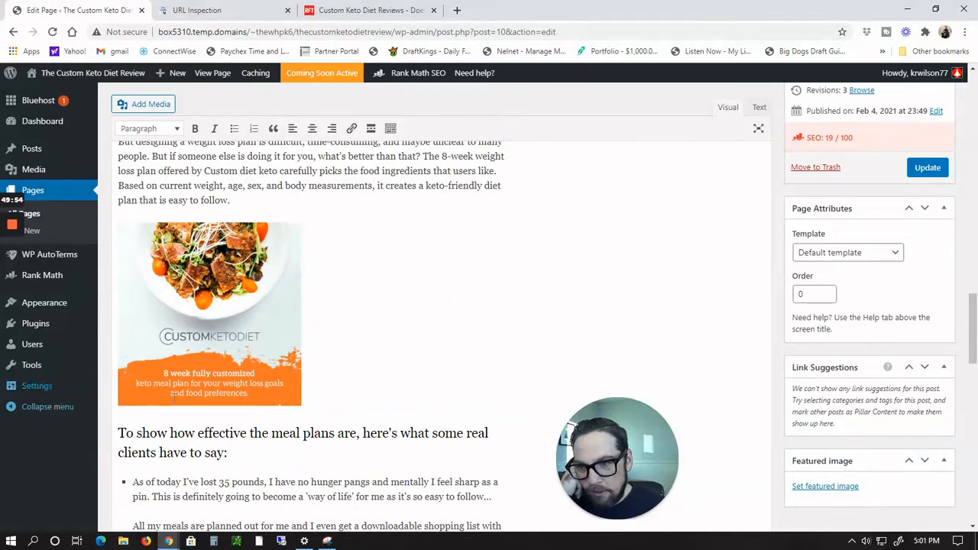
pyautogui.click(241, 336)
pyautogui.rightClick(240, 336)
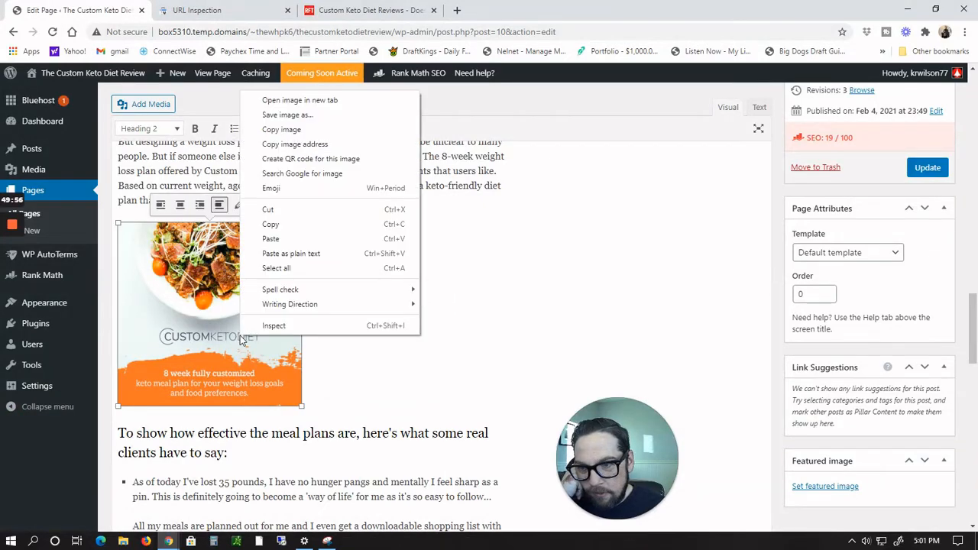
pyautogui.click(182, 336)
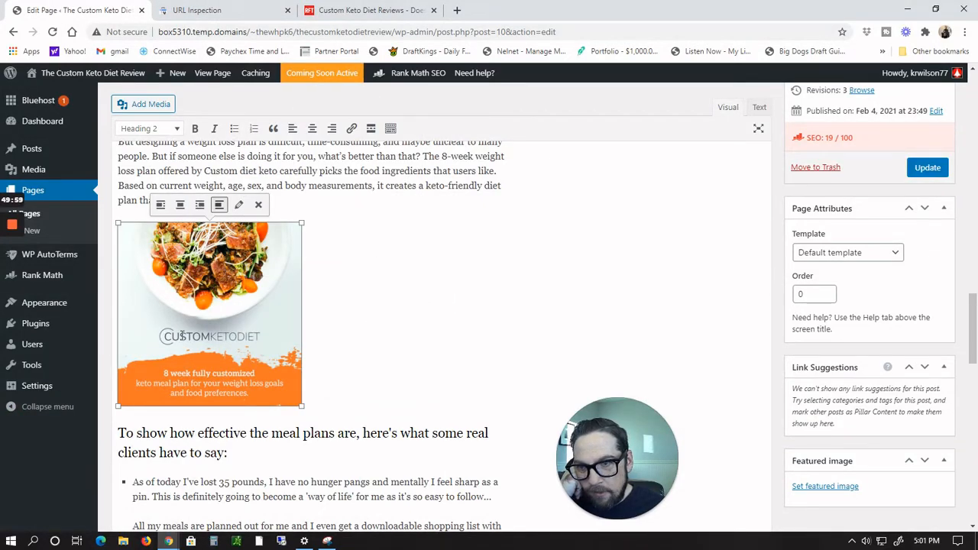
pyautogui.click(355, 130)
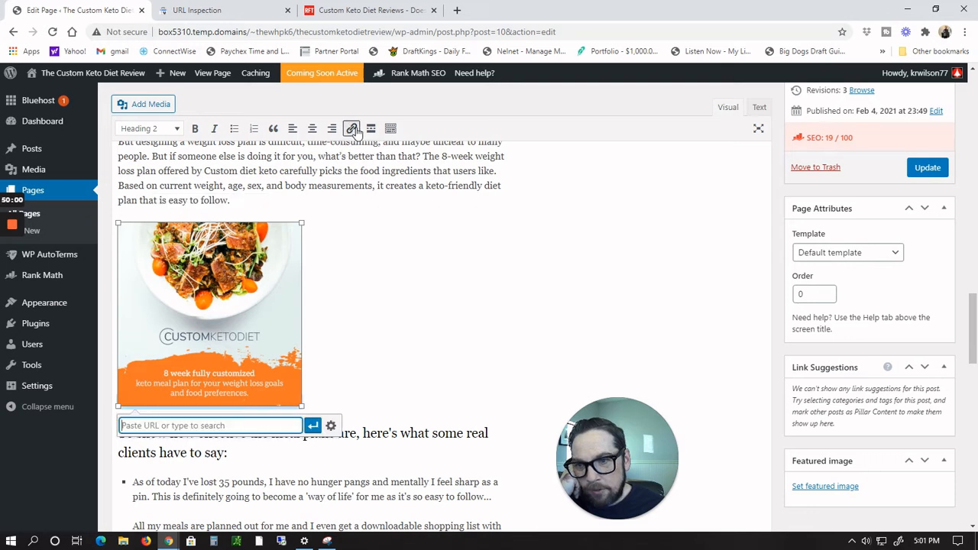
pyautogui.write('8df2971js80bz5epr--94u3lds.hop.clickbank.net/')
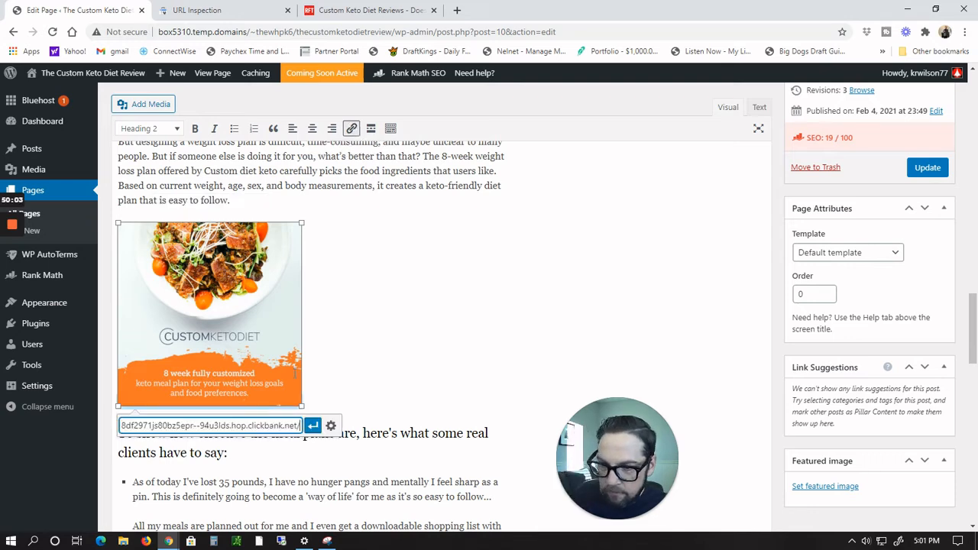
pyautogui.click(313, 427)
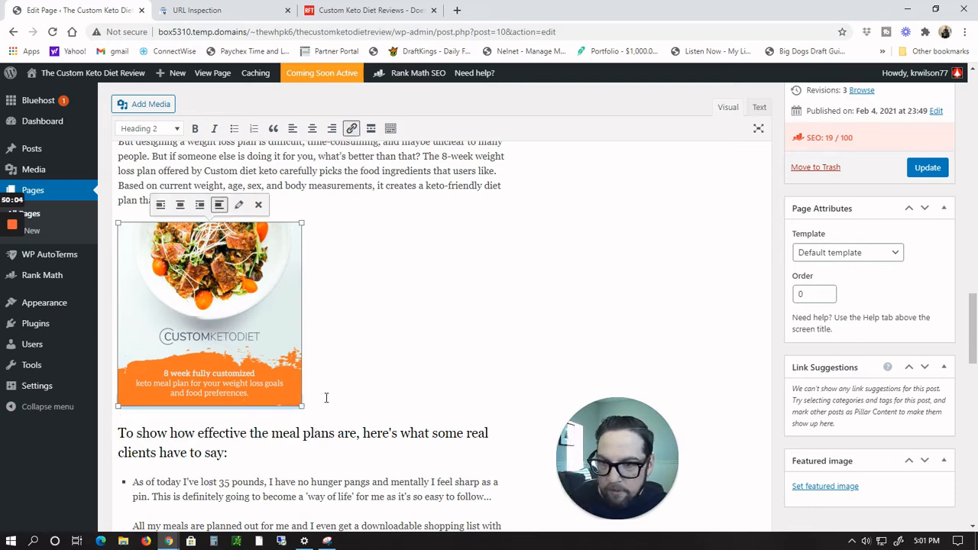
pyautogui.click(934, 177)
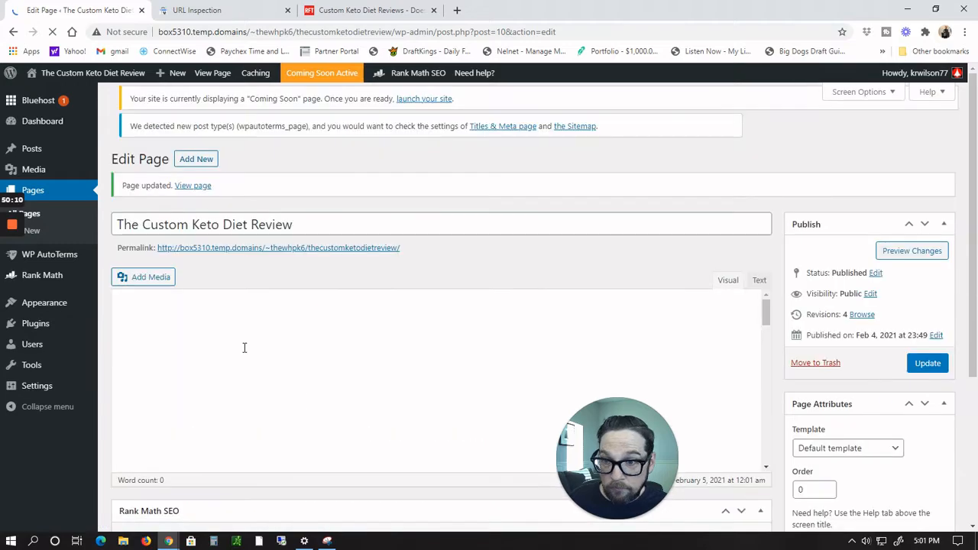
# Step: Visit the live review page and test the linked image, closing the sales page tab it opens
pyautogui.scroll(-15, 244, 351)
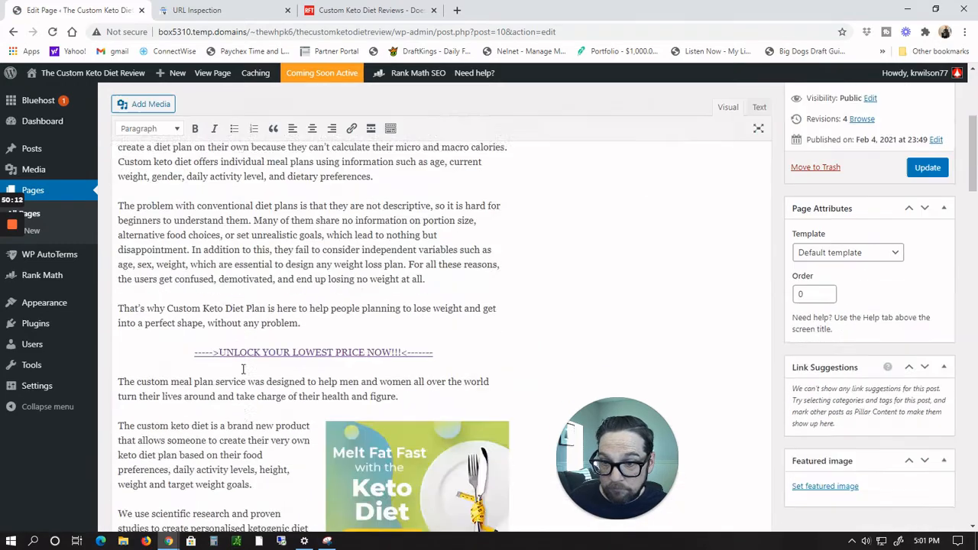
pyautogui.scroll(-11, 249, 364)
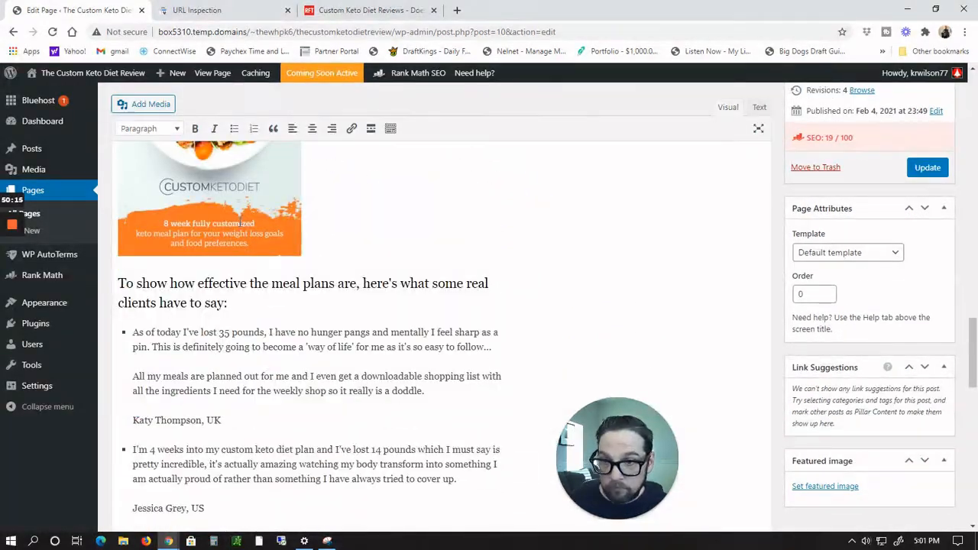
pyautogui.click(237, 217)
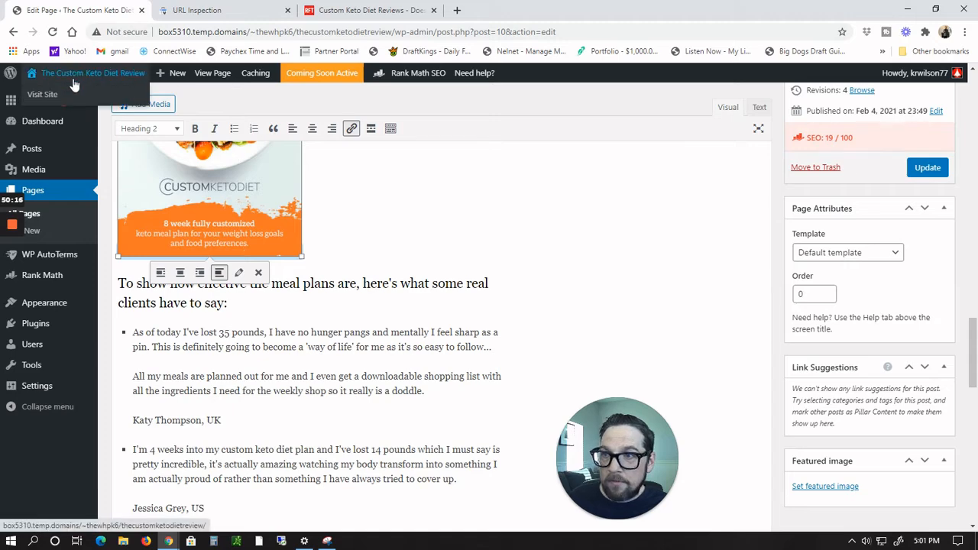
pyautogui.click(32, 92)
pyautogui.click(542, 102)
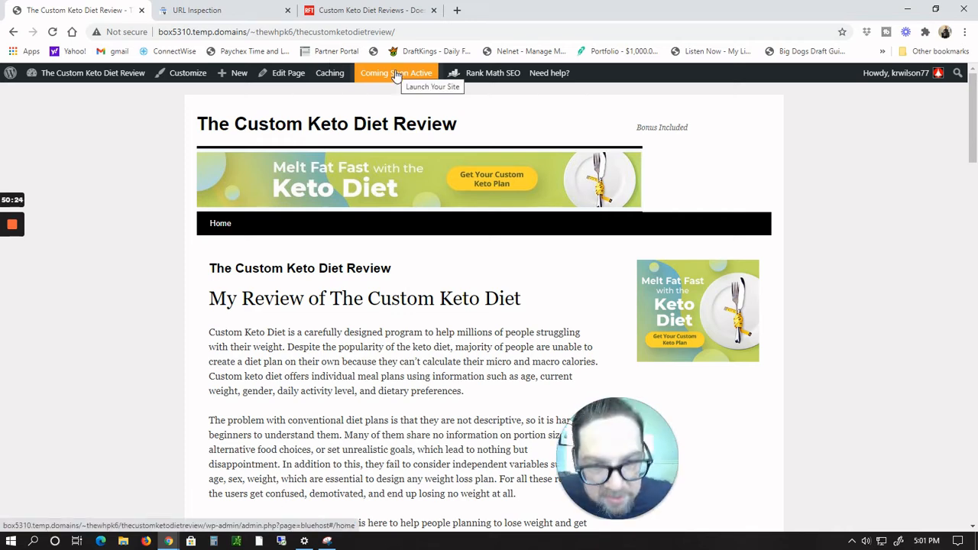
pyautogui.scroll(-6, 395, 74)
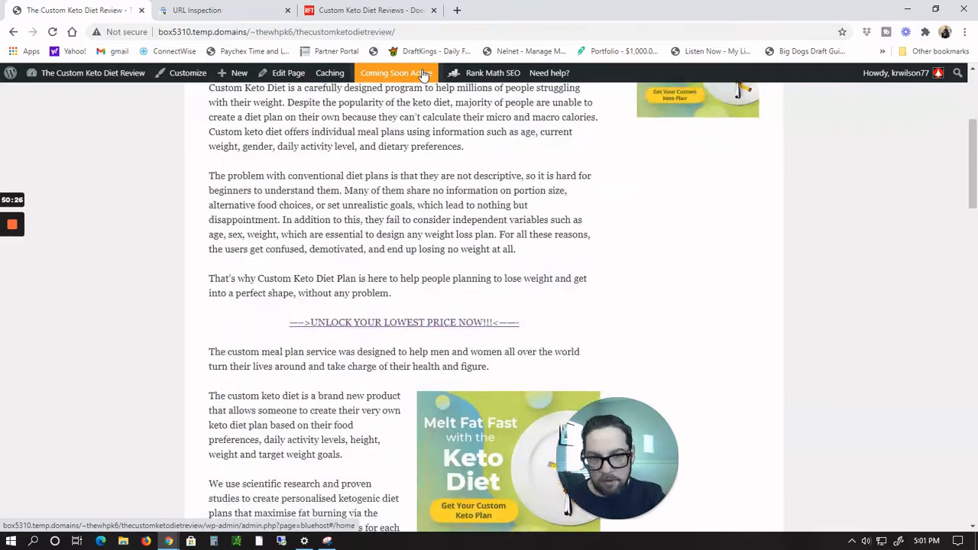
pyautogui.scroll(-15, 424, 74)
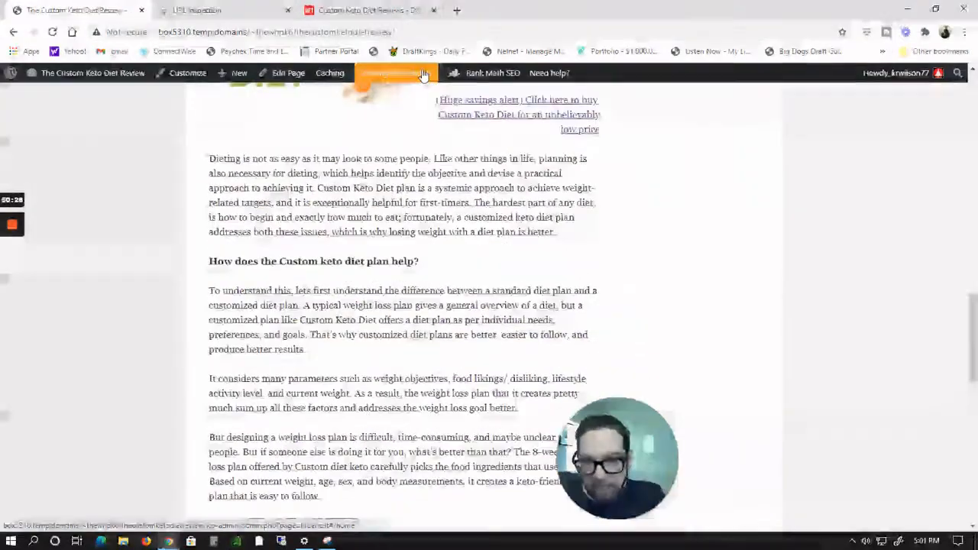
pyautogui.click(315, 190)
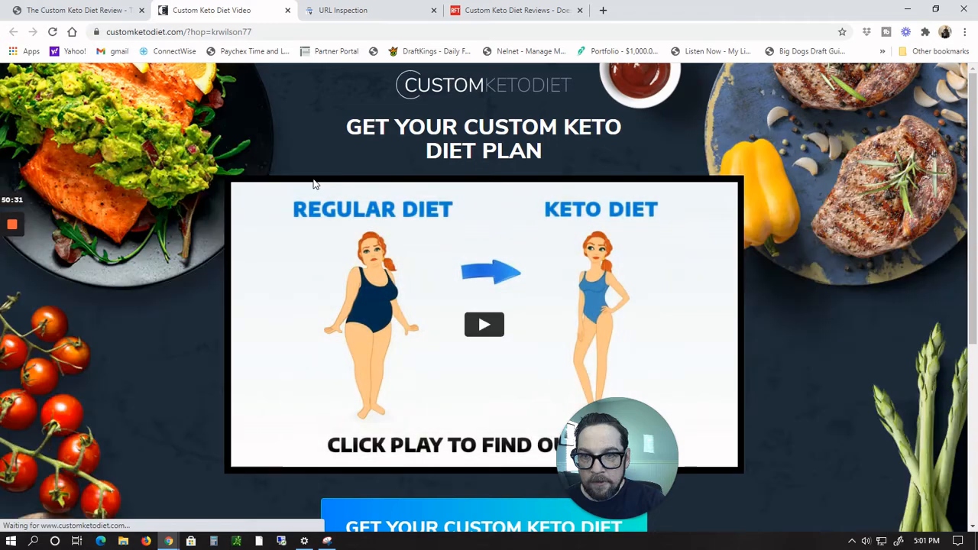
pyautogui.click(287, 10)
pyautogui.scroll(-4, 651, 327)
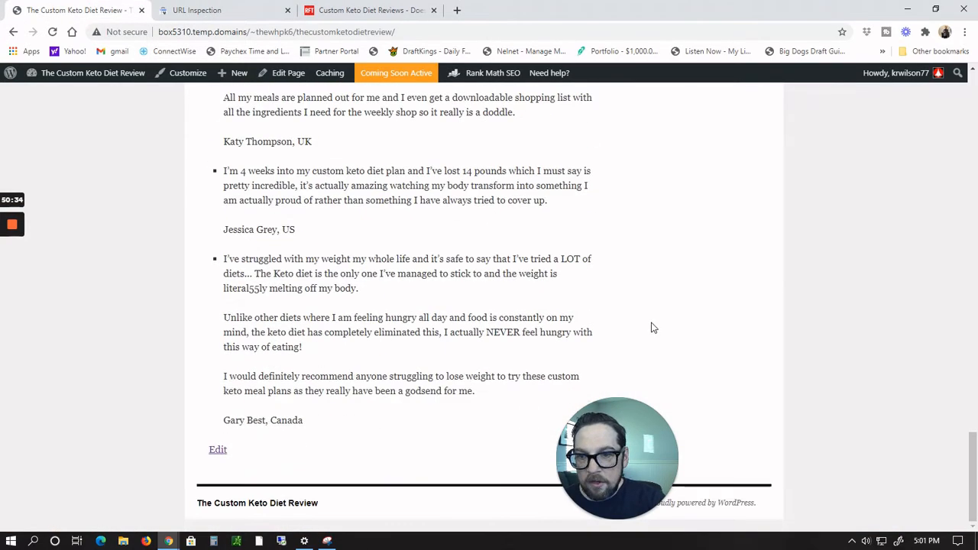
pyautogui.scroll(15, 448, 398)
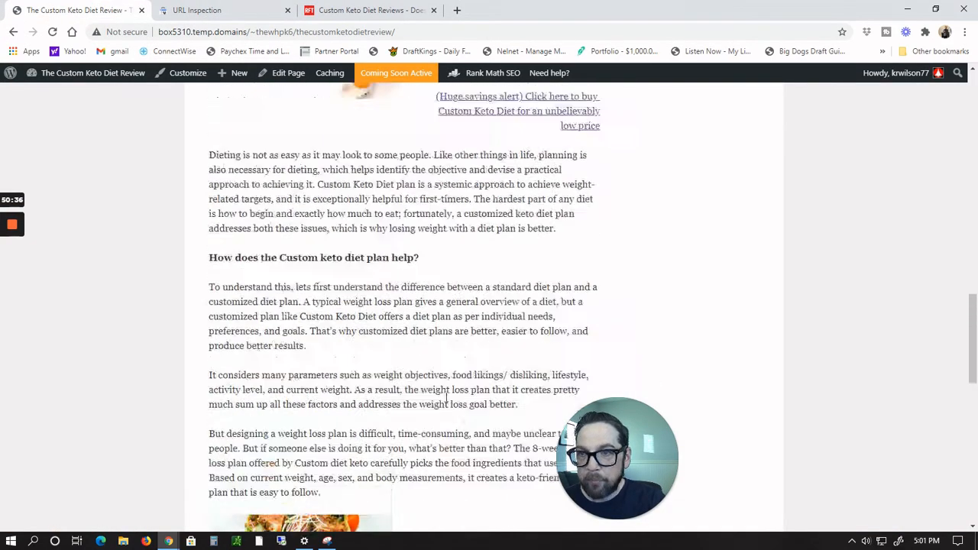
pyautogui.scroll(-15, 446, 398)
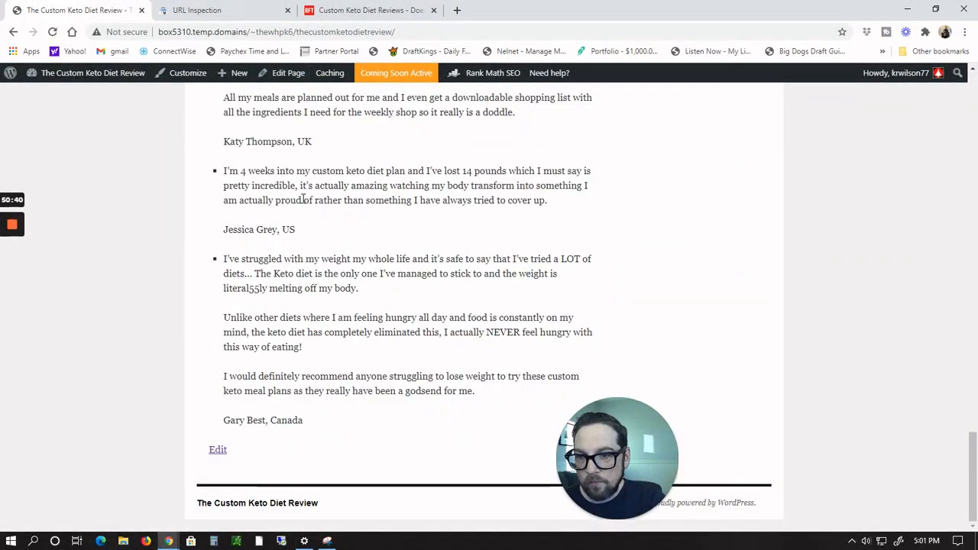
# Step: Open the review page editor from the live page's admin bar
pyautogui.moveTo(114, 79)
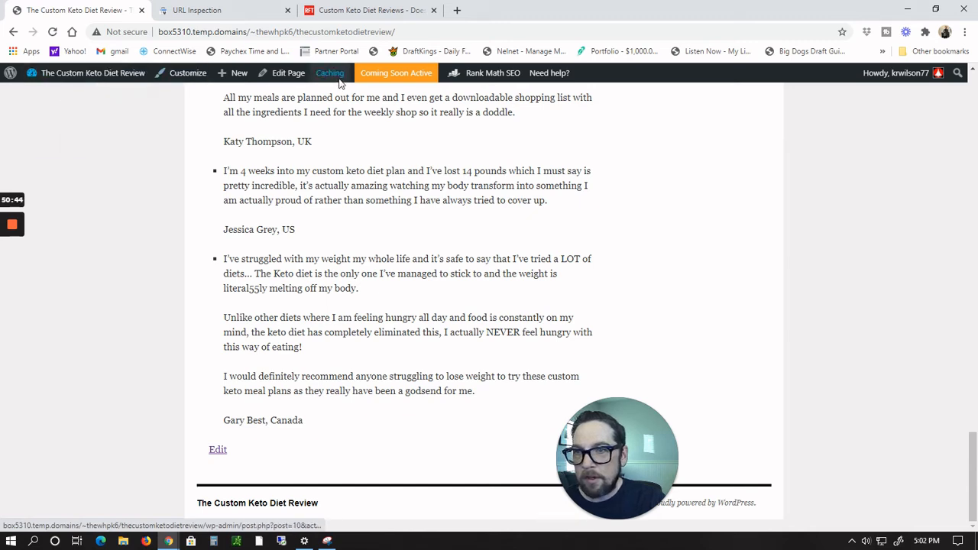
pyautogui.click(294, 72)
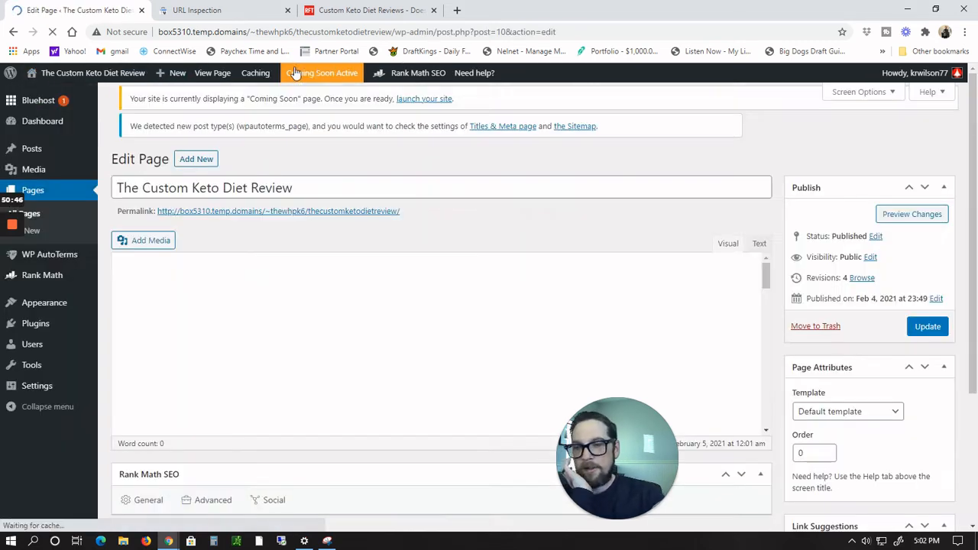
pyautogui.scroll(-6, 435, 382)
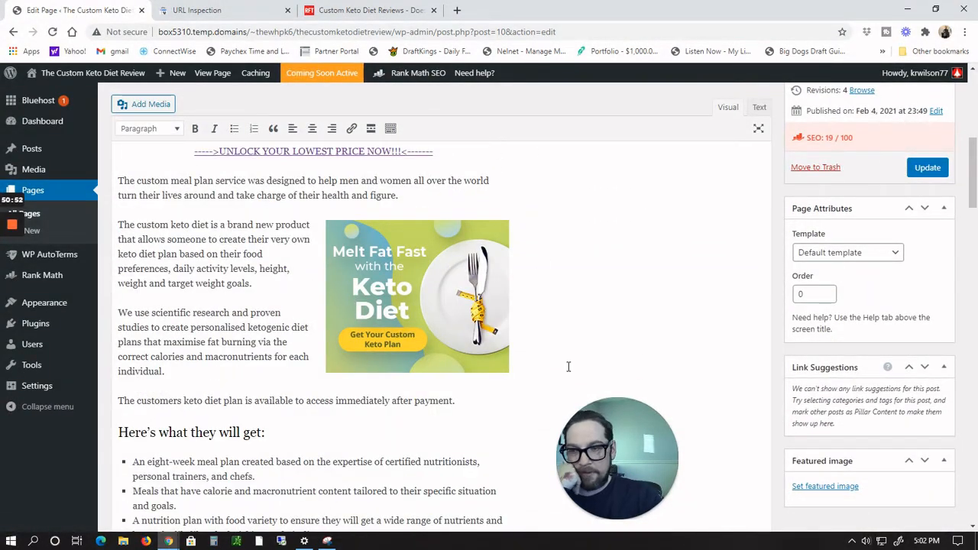
pyautogui.scroll(-10, 568, 367)
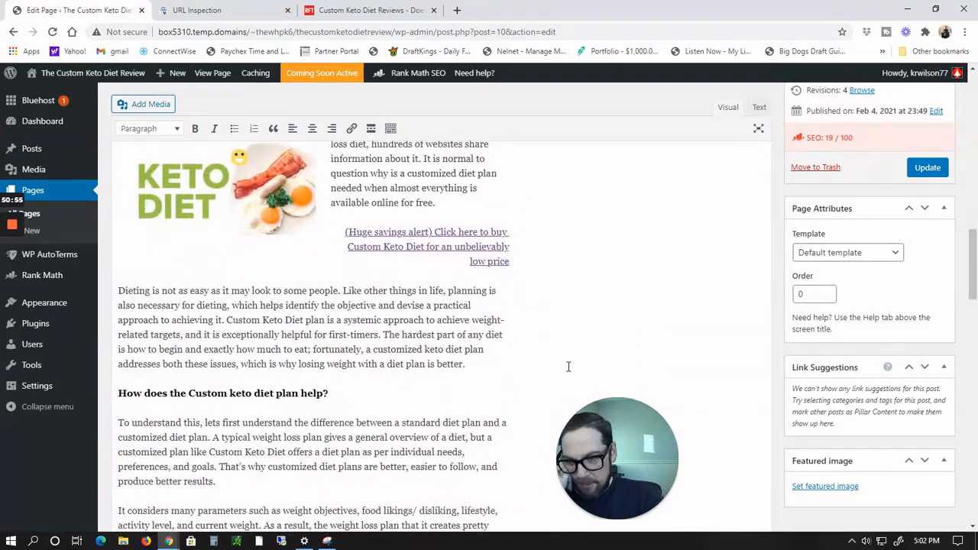
pyautogui.scroll(-8, 538, 280)
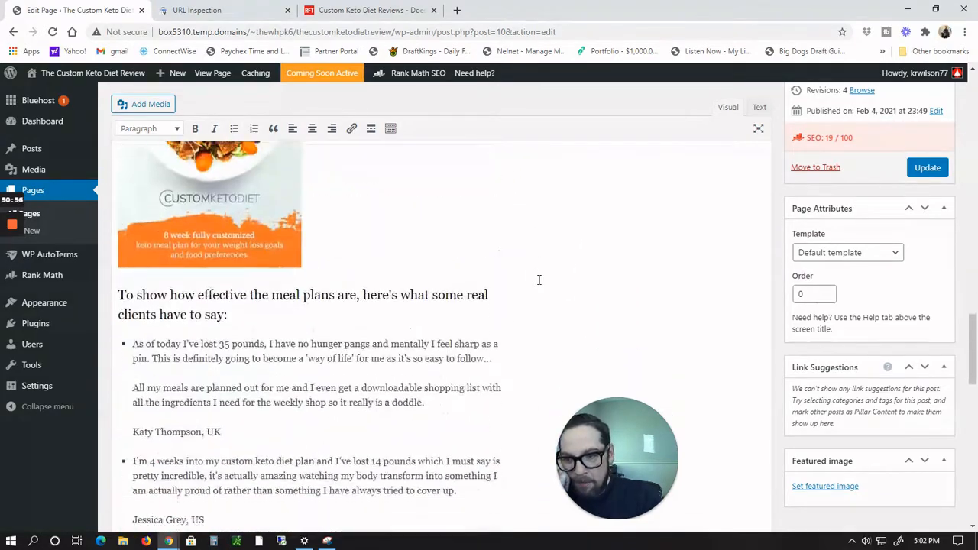
pyautogui.scroll(-5, 539, 281)
pyautogui.scroll(-4, 539, 280)
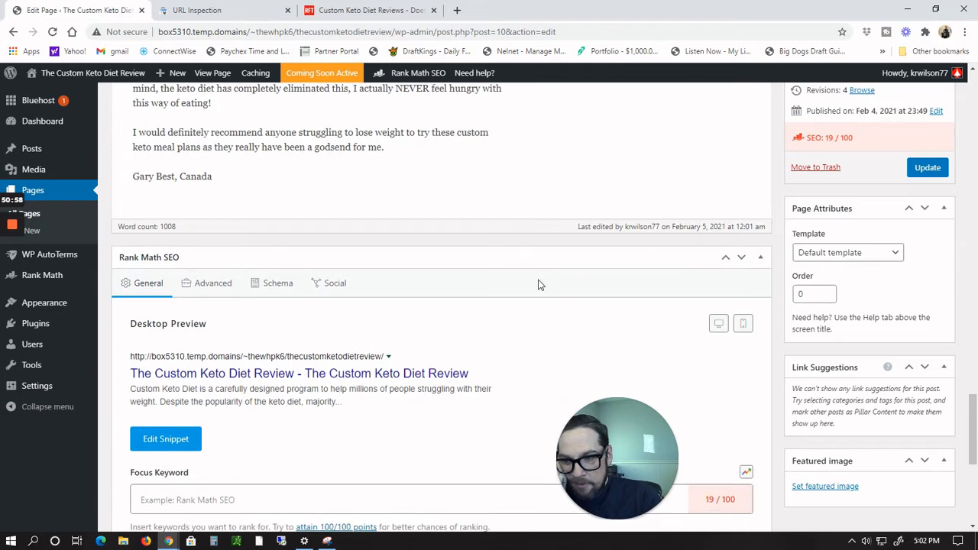
pyautogui.scroll(-1, 539, 285)
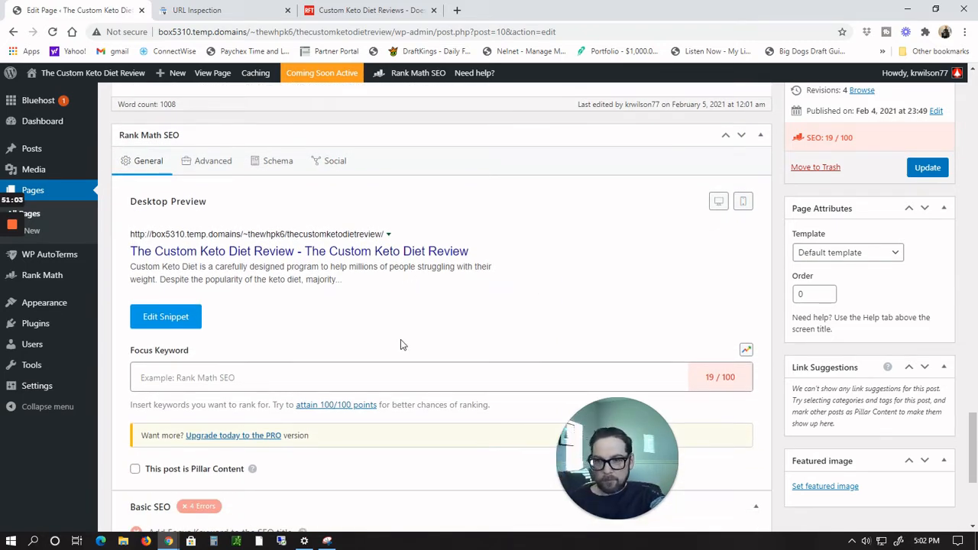
# Step: Add the focus keywords custom, Keto and Diet in the Rank Math SEO box
pyautogui.click(228, 379)
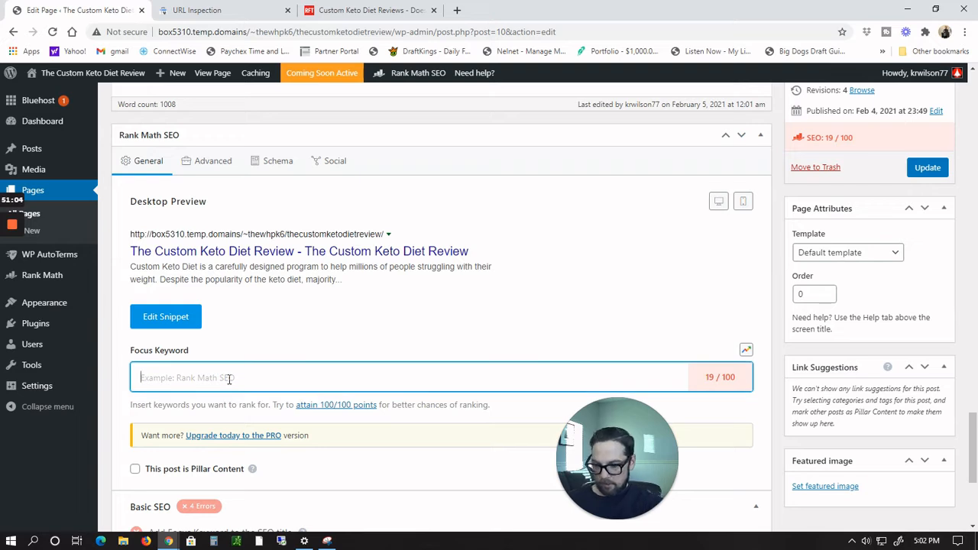
pyautogui.write('Cust')
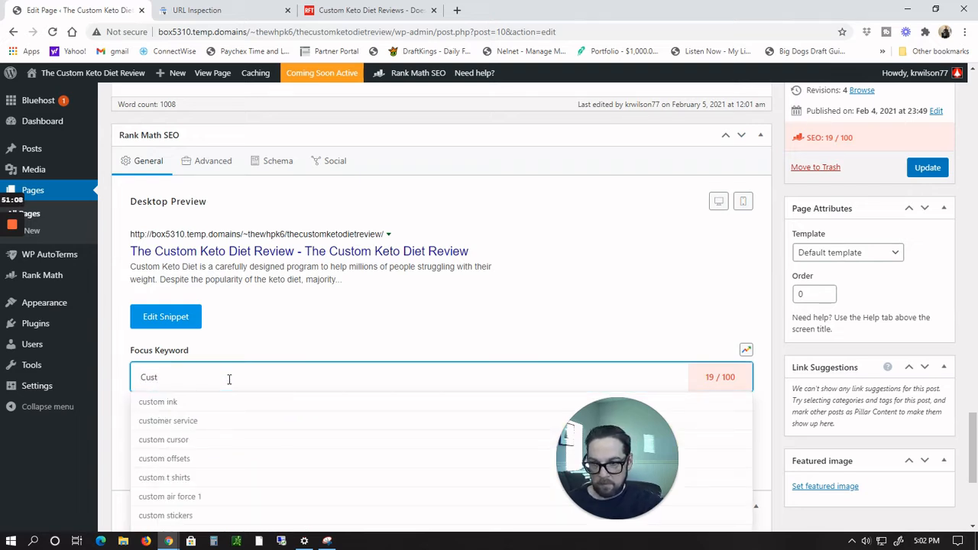
pyautogui.write('om')
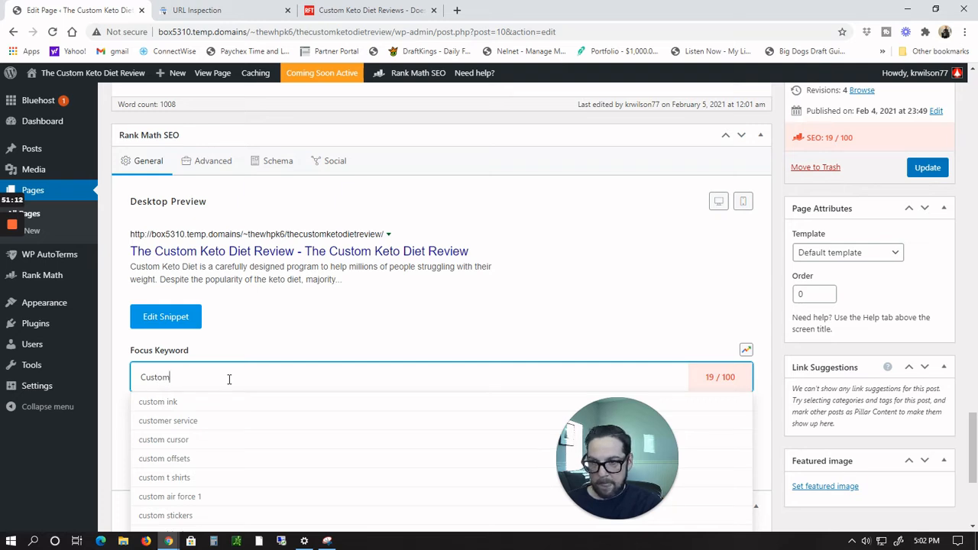
pyautogui.press('Down')
pyautogui.press('Return')
pyautogui.press('BackSpace')
pyautogui.press('BackSpace')
pyautogui.press('BackSpace')
pyautogui.press('BackSpace')
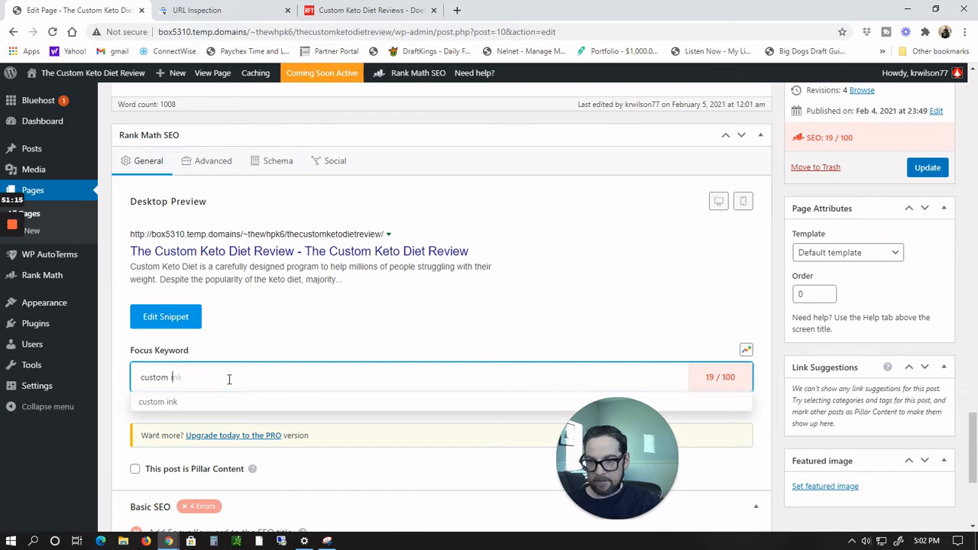
pyautogui.press('Return')
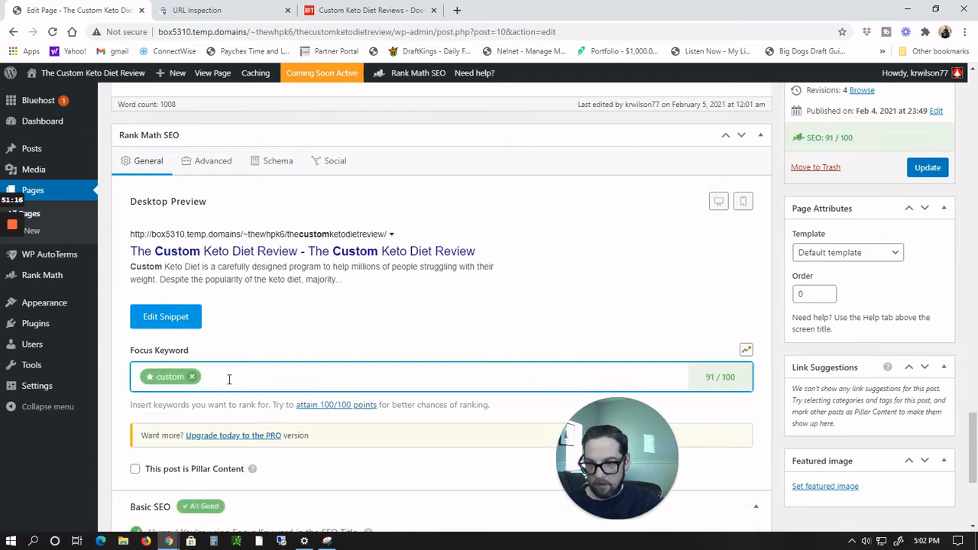
pyautogui.write('Keto')
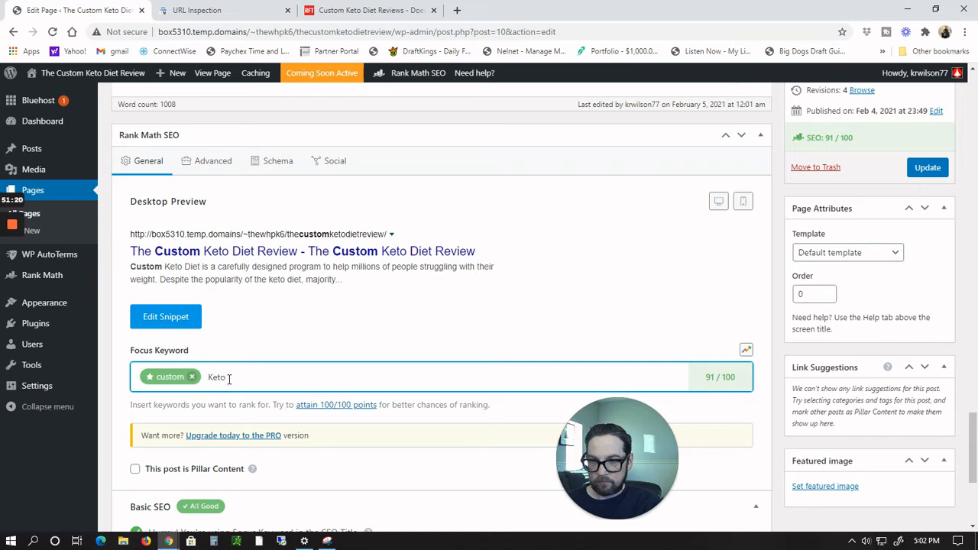
pyautogui.press('Return')
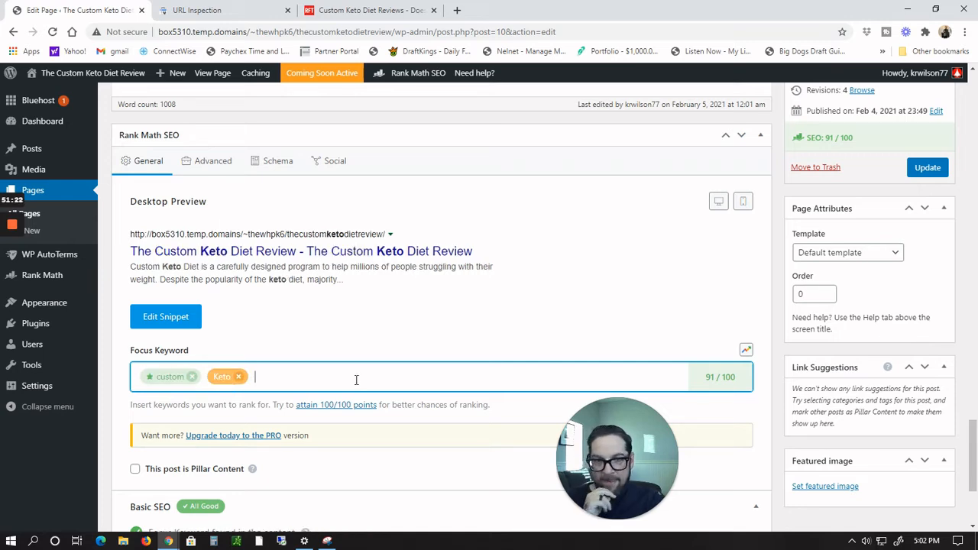
pyautogui.write('Diet')
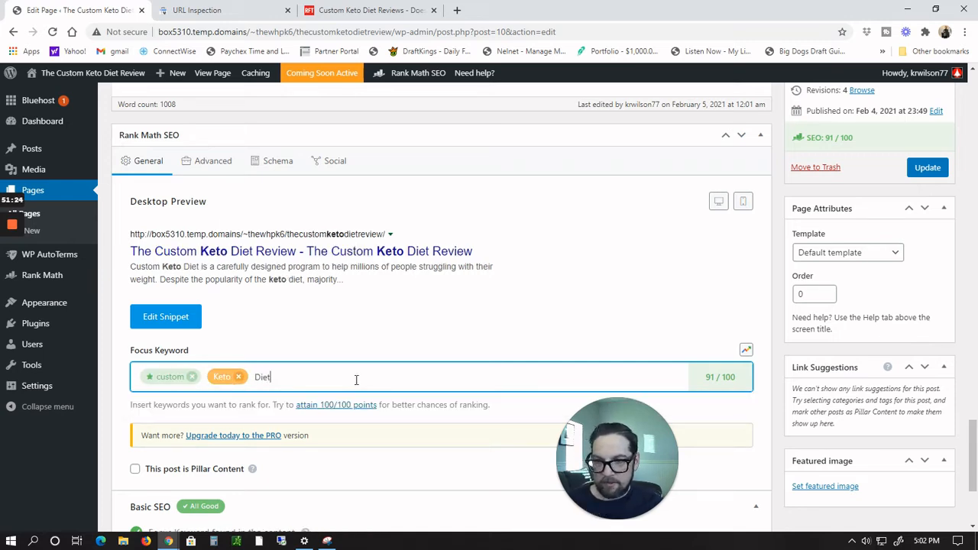
pyautogui.press('Return')
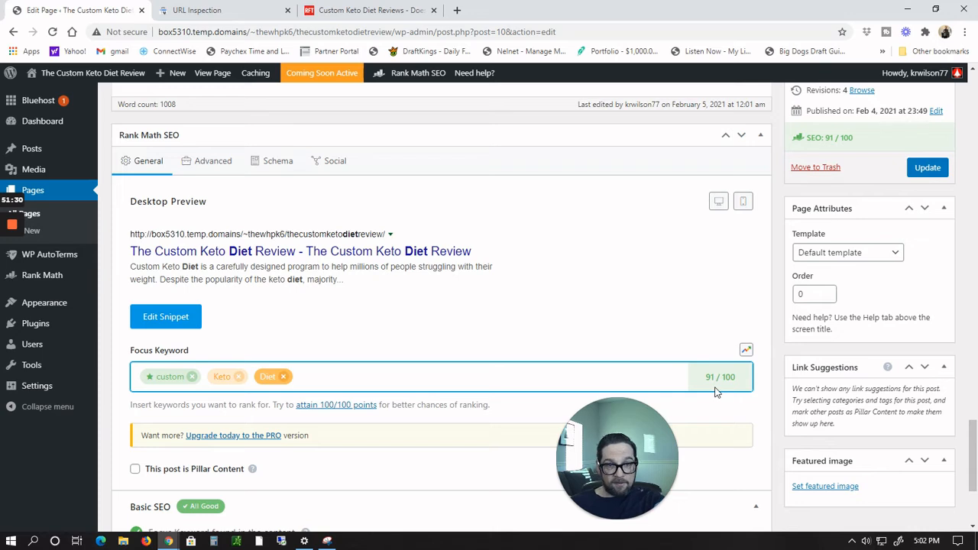
# Step: Expand the Rank Math Additional checks section and examine its SEO issues
pyautogui.scroll(-3, 411, 437)
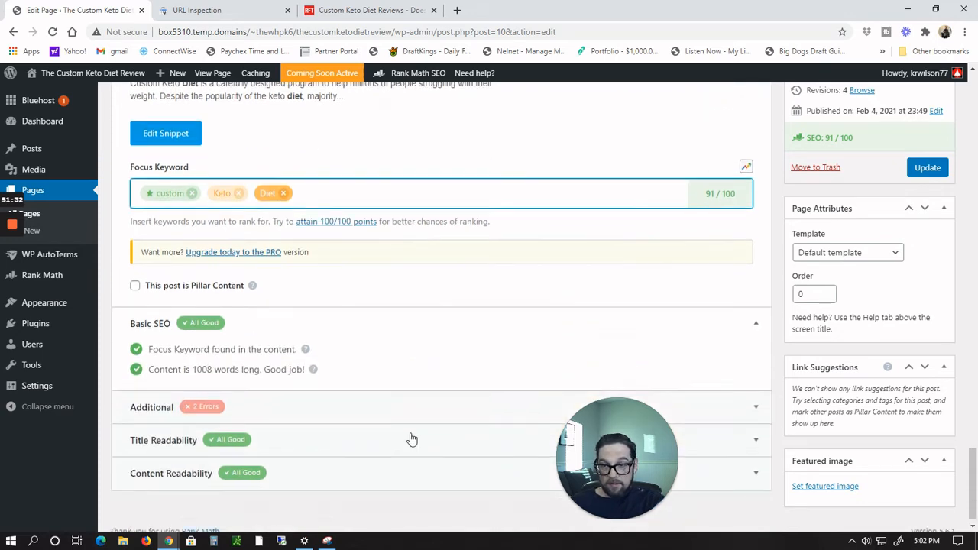
pyautogui.click(192, 407)
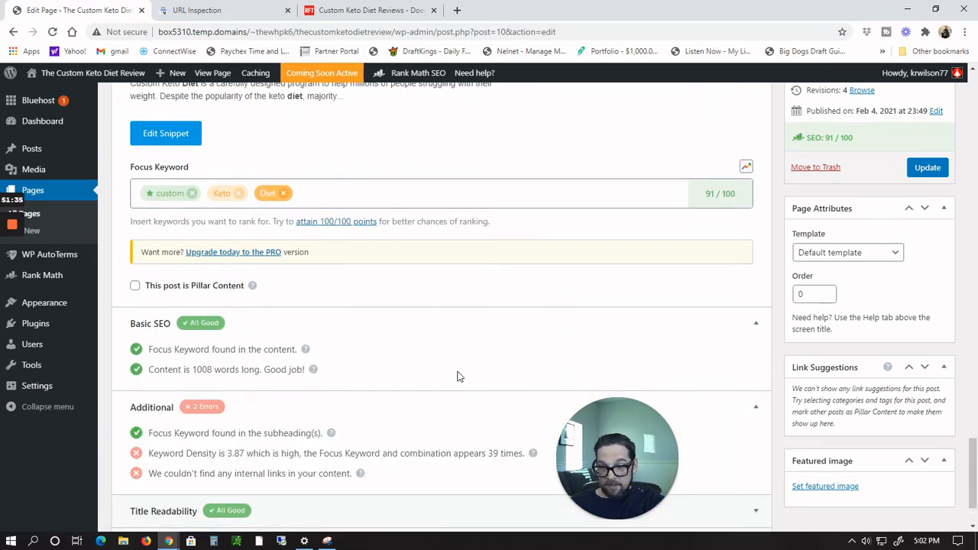
pyautogui.scroll(-2, 450, 376)
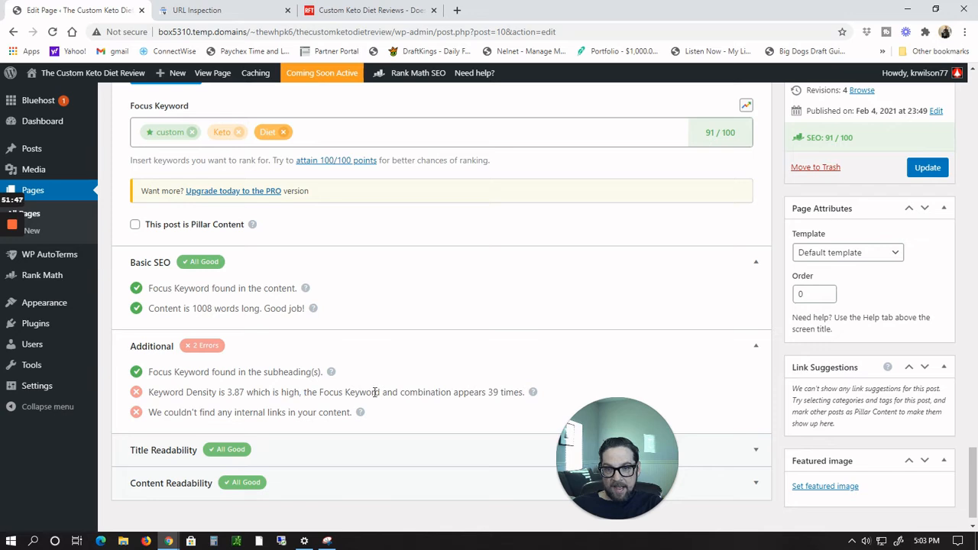
pyautogui.moveTo(532, 401)
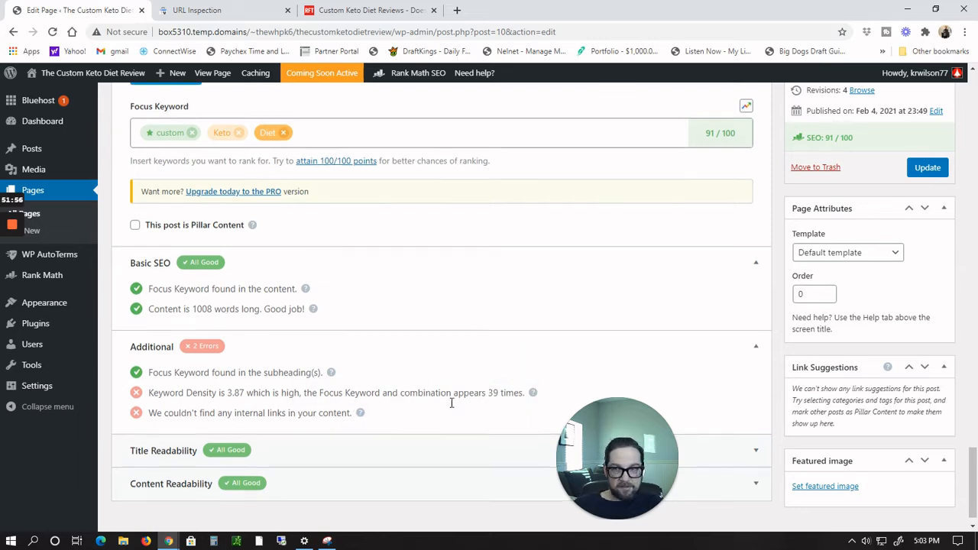
# Step: Scroll through the review page content in the editor to examine the text
pyautogui.scroll(10, 451, 407)
pyautogui.scroll(10, 450, 402)
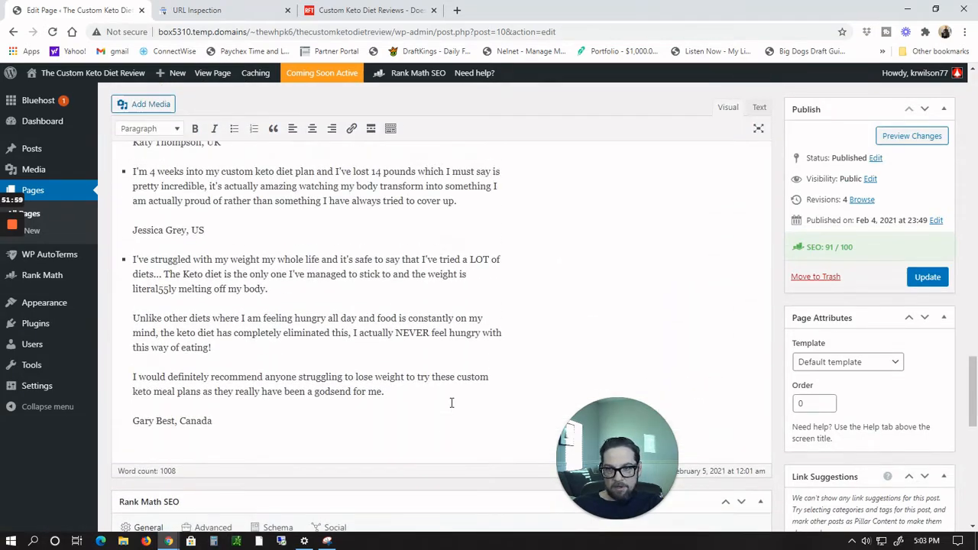
pyautogui.scroll(4, 451, 403)
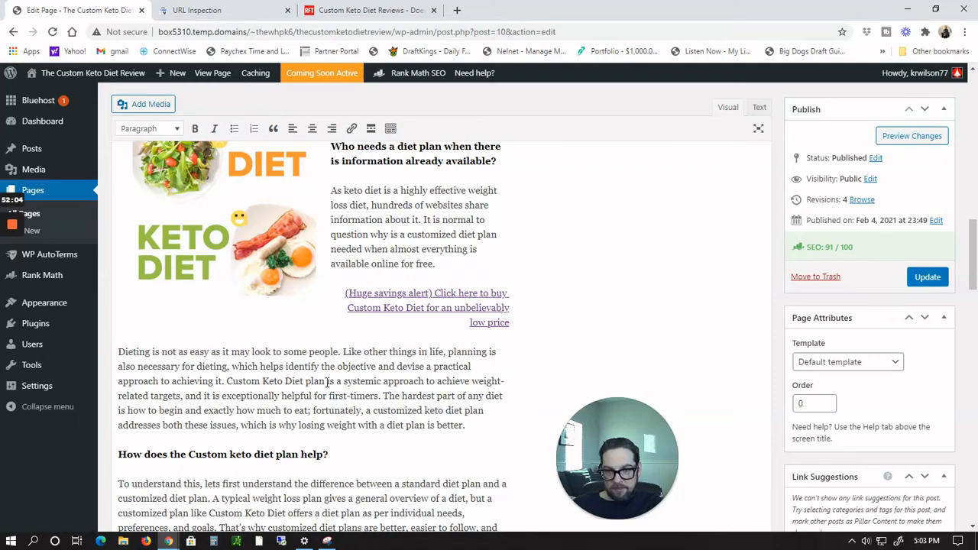
pyautogui.scroll(15, 327, 382)
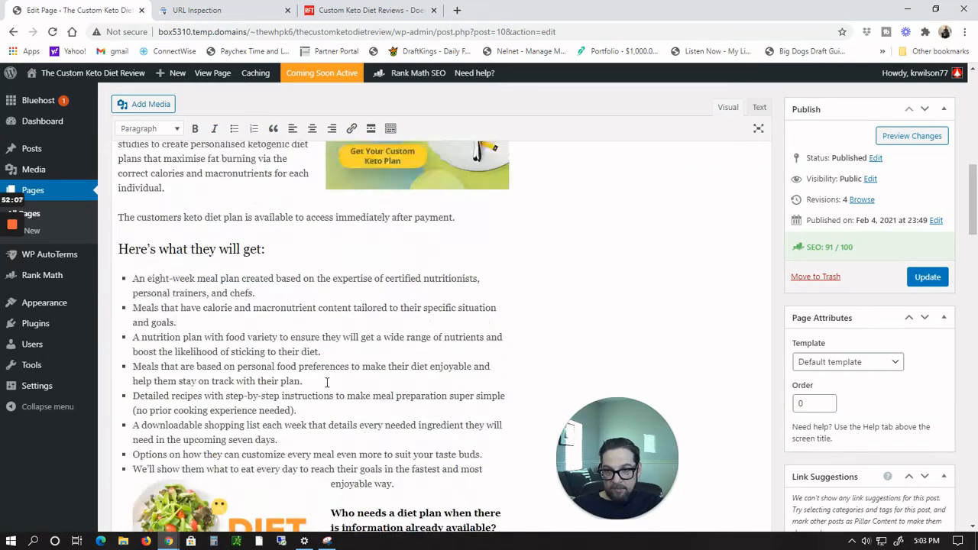
pyautogui.scroll(-8, 327, 381)
pyautogui.scroll(-4, 327, 382)
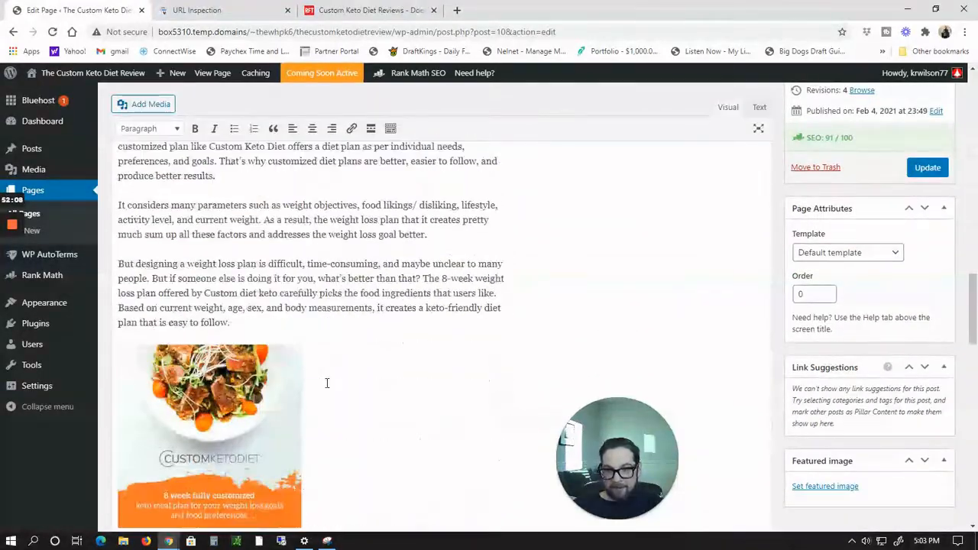
pyautogui.scroll(-3, 327, 382)
pyautogui.scroll(5, 332, 299)
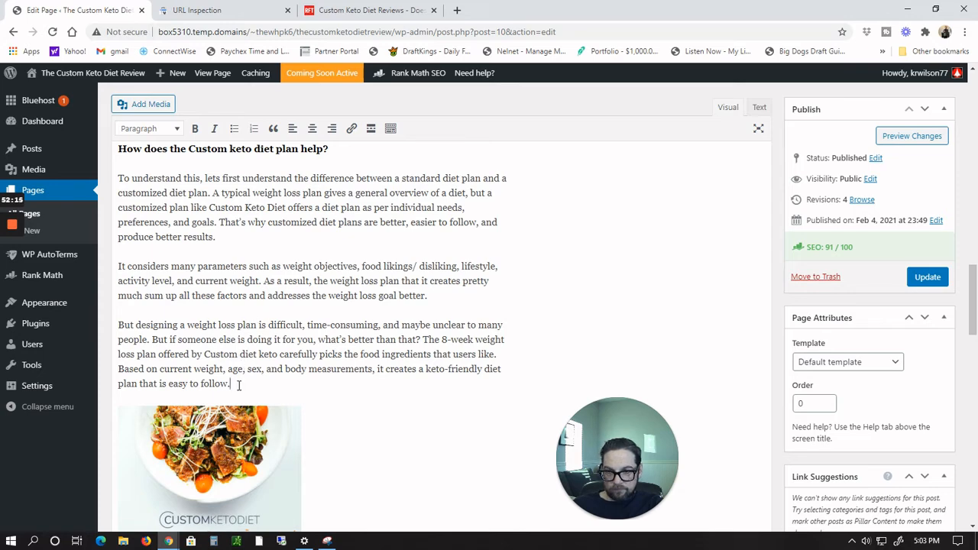
pyautogui.scroll(-4, 434, 313)
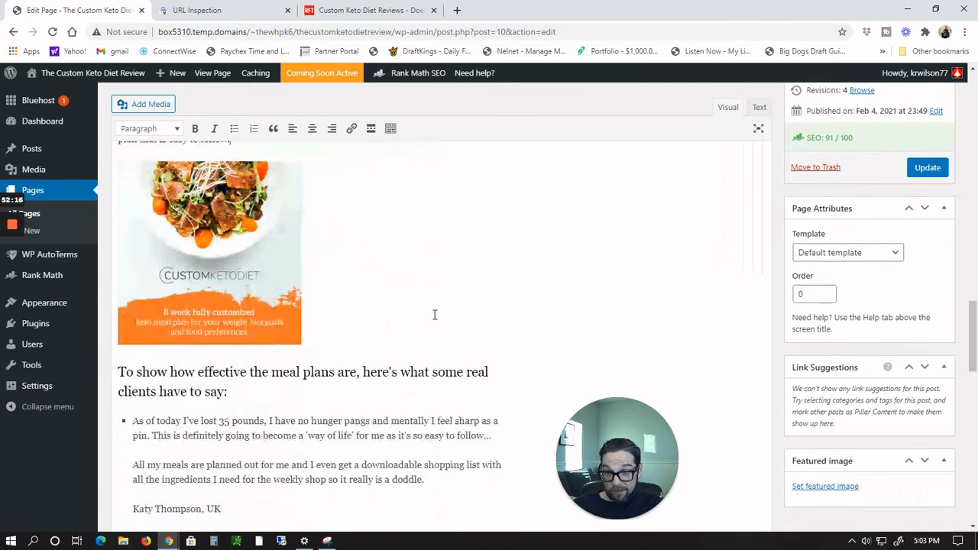
pyautogui.scroll(-3, 404, 323)
pyautogui.scroll(-3, 405, 323)
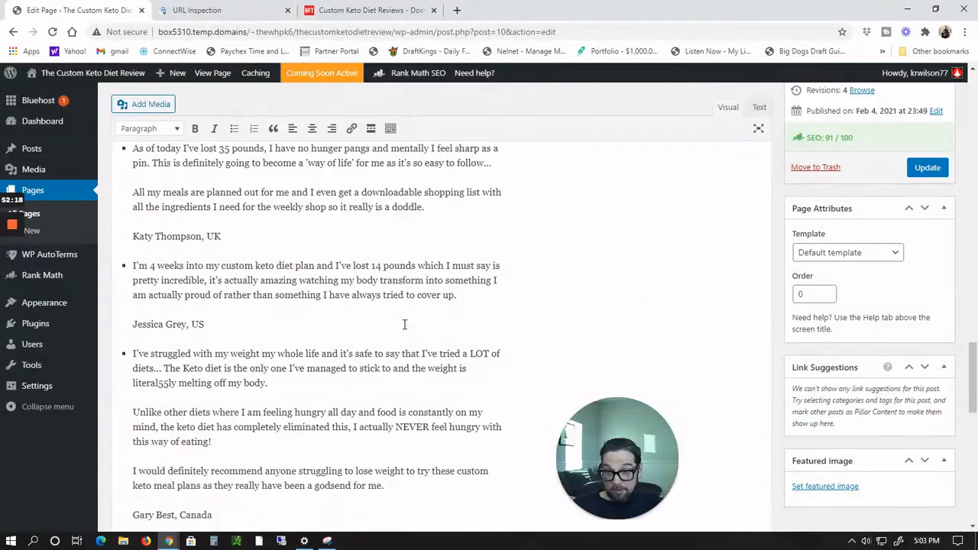
# Step: Add a closing paragraph after the last testimonial: "This was my review of the Custom Keto Diet. Hope this brought you valuable content."
pyautogui.click(276, 299)
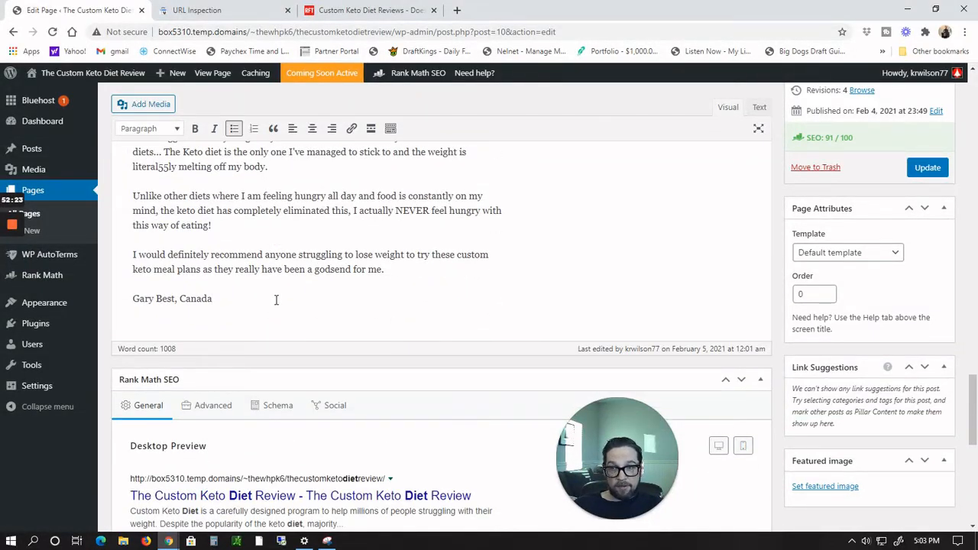
pyautogui.press('Return')
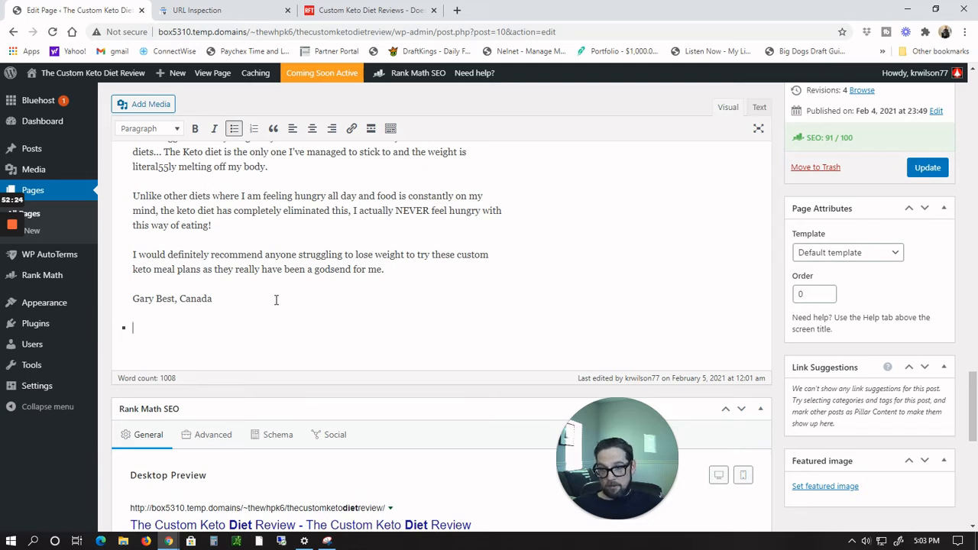
pyautogui.press('BackSpace')
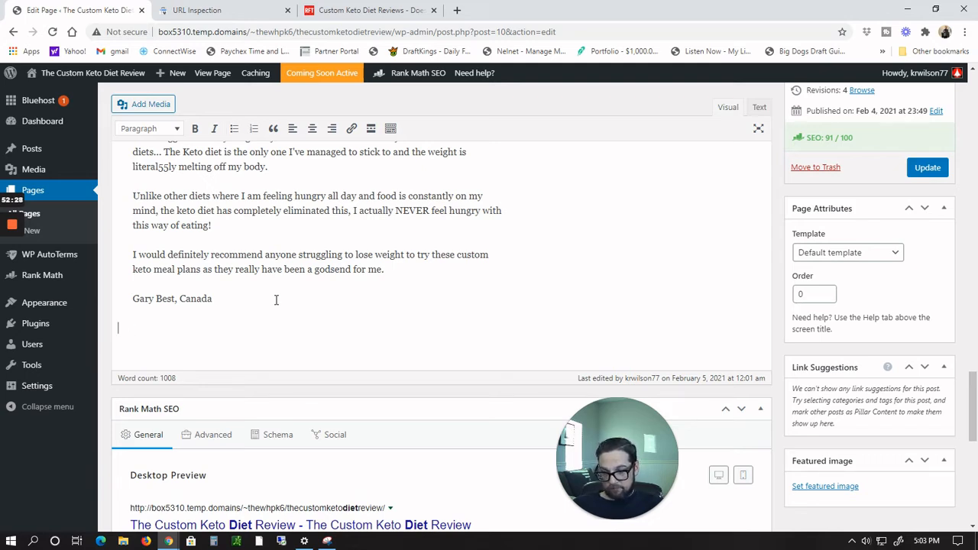
pyautogui.write('This was')
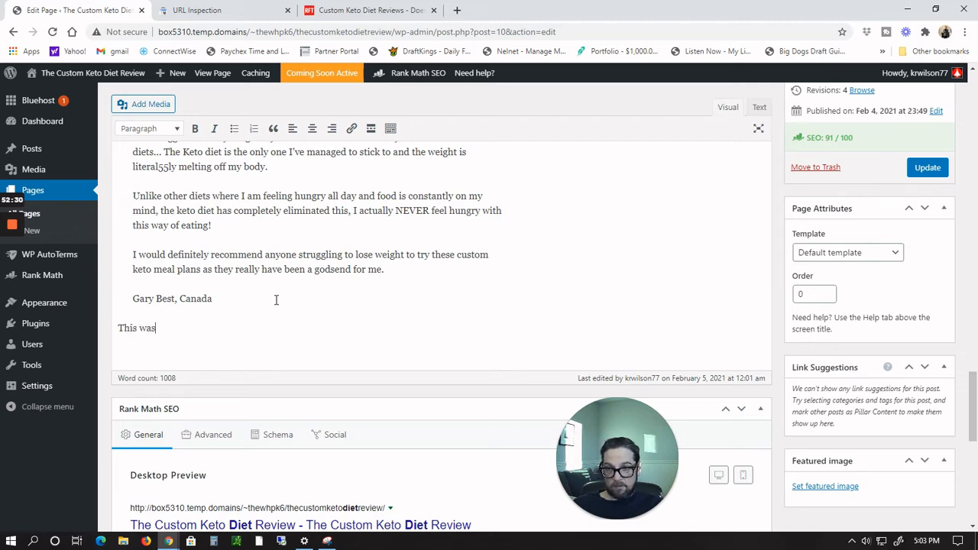
pyautogui.write(' my revi')
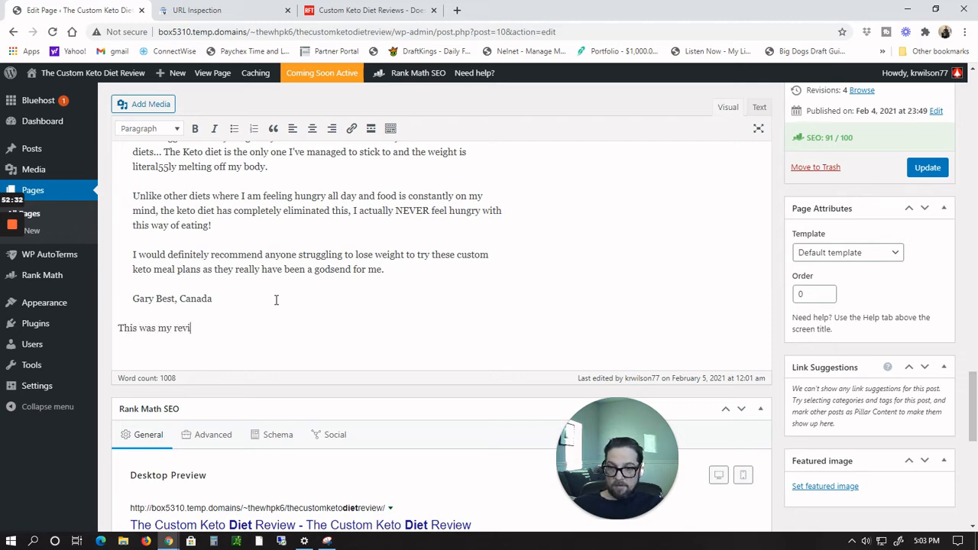
pyautogui.write('ew of the Cu')
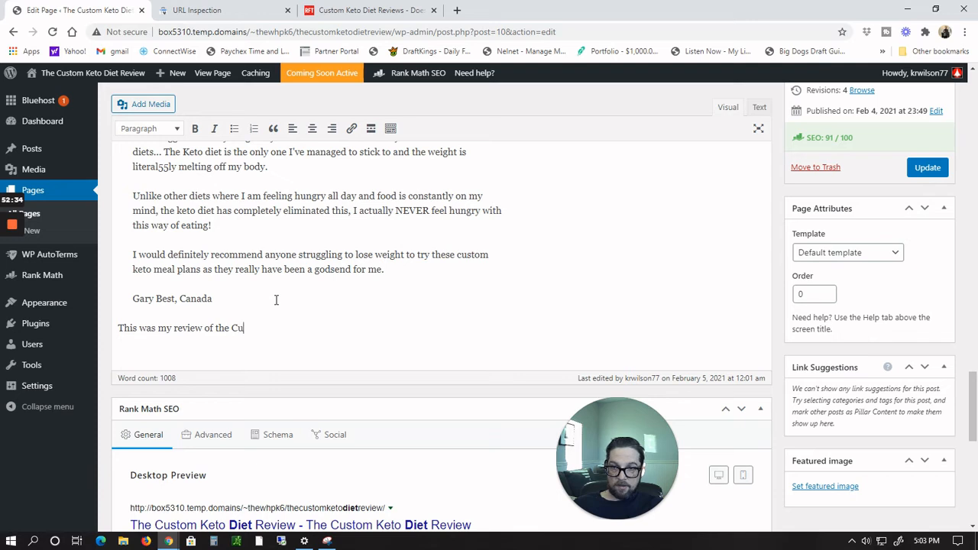
pyautogui.write('stom Ket')
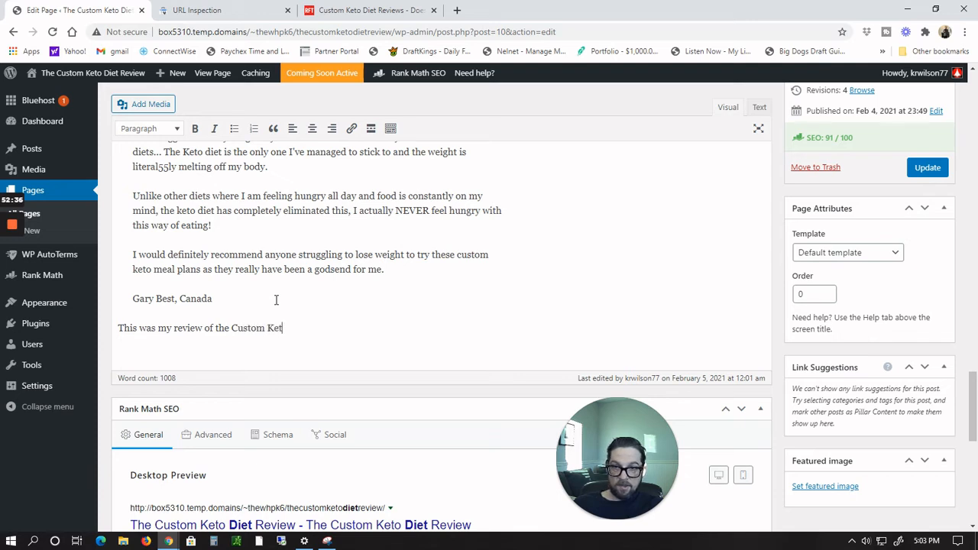
pyautogui.write('o Diet. Hope')
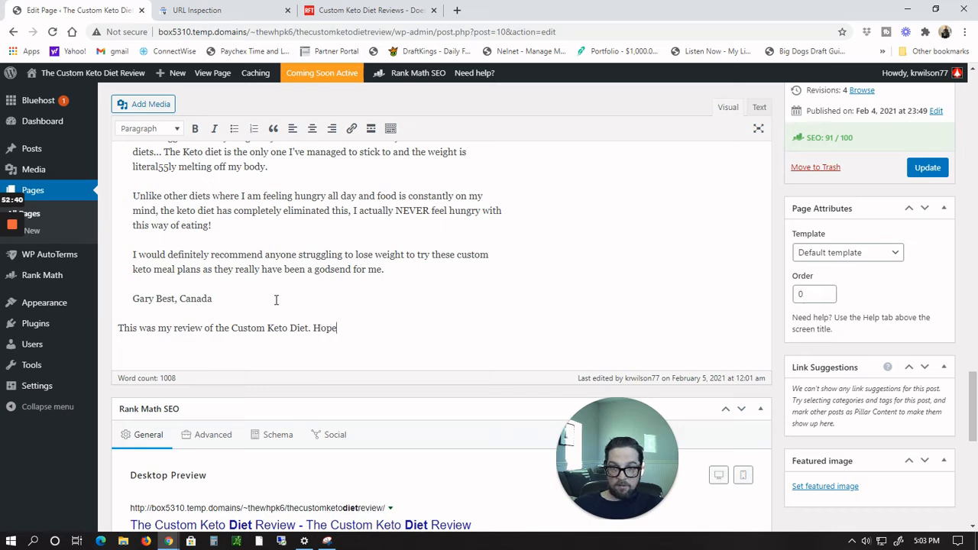
pyautogui.write(' Y')
pyautogui.press('BackSpace')
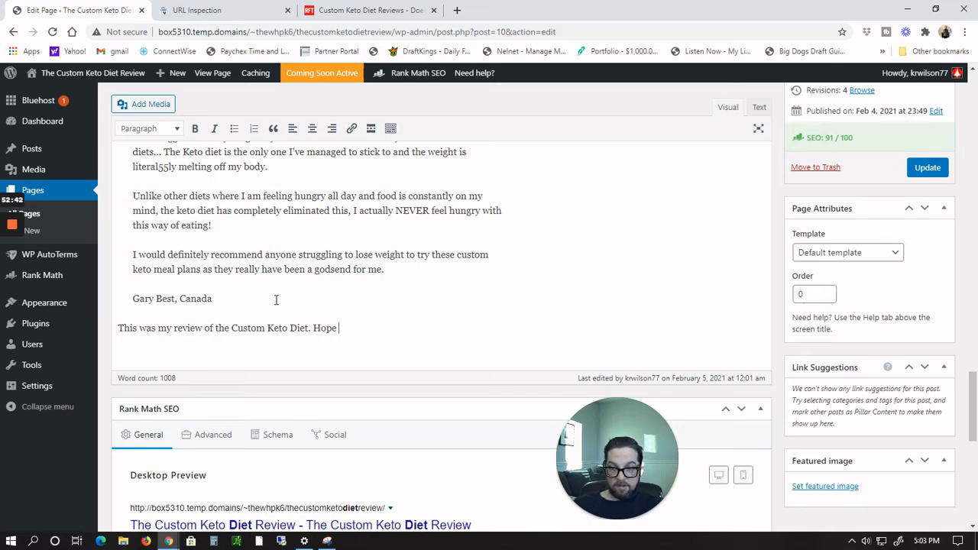
pyautogui.write('Y')
pyautogui.press('BackSpace')
pyautogui.write('this vb')
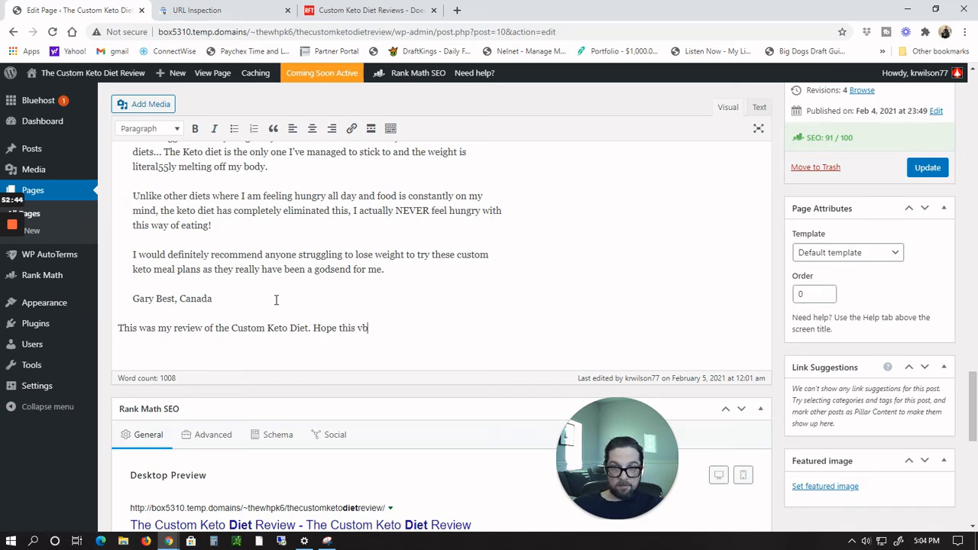
pyautogui.press('BackSpace')
pyautogui.write('brought ')
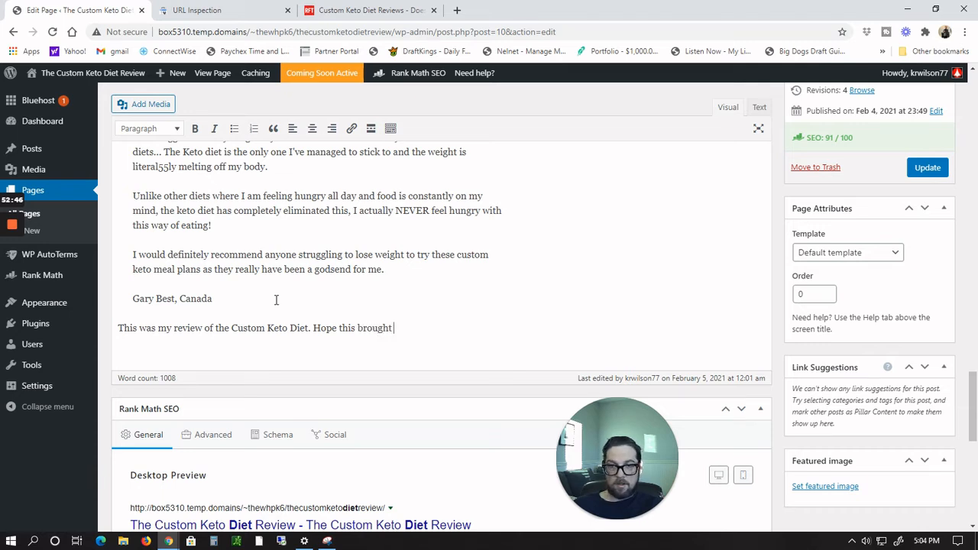
pyautogui.write('you valua')
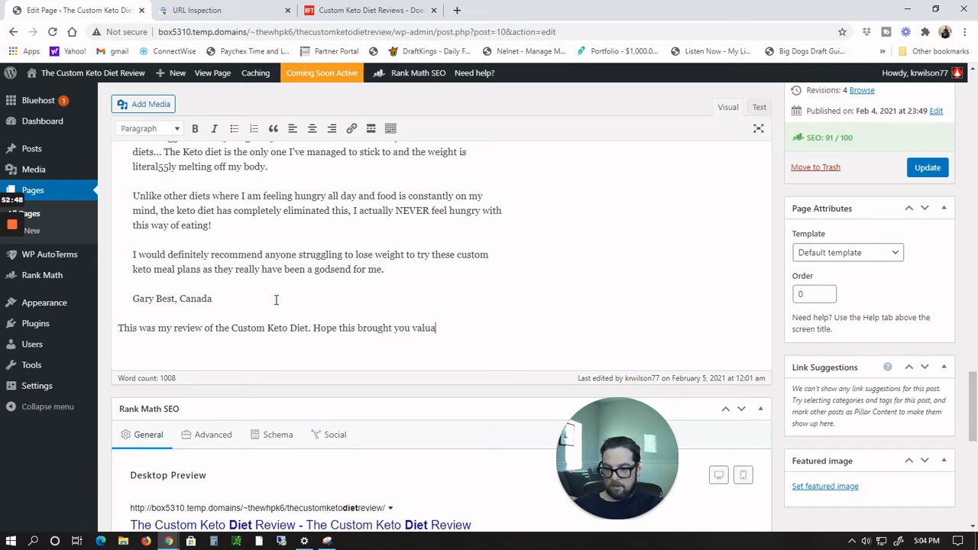
pyautogui.write('ble content.')
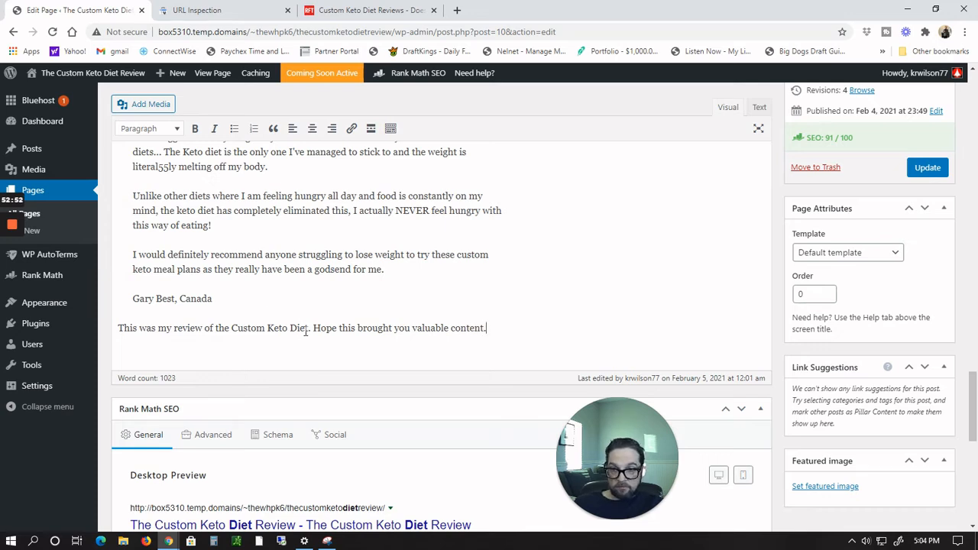
# Step: Repair the closing sentence's "Custom Keto Diet" wording after an accidental text move
pyautogui.moveTo(306, 329); pyautogui.dragTo(279, 328)
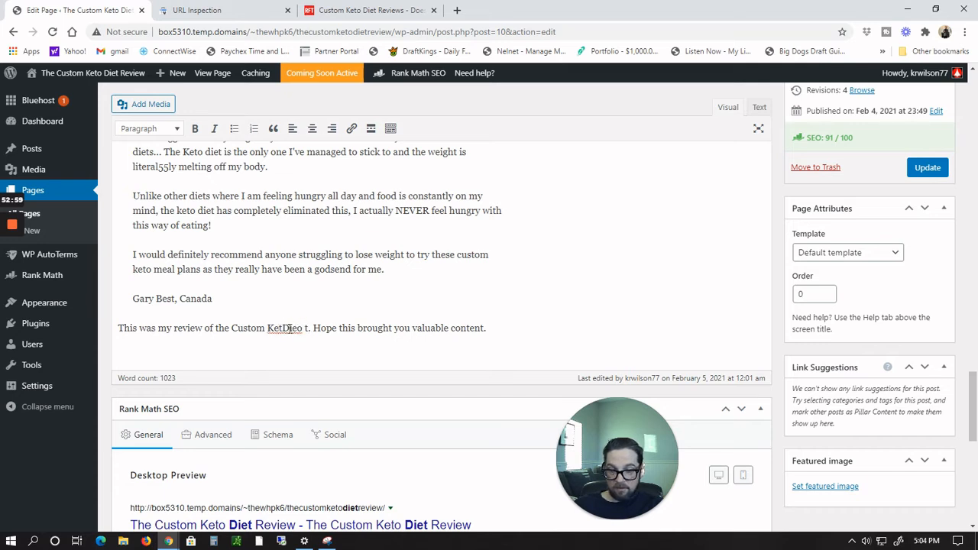
pyautogui.write('o')
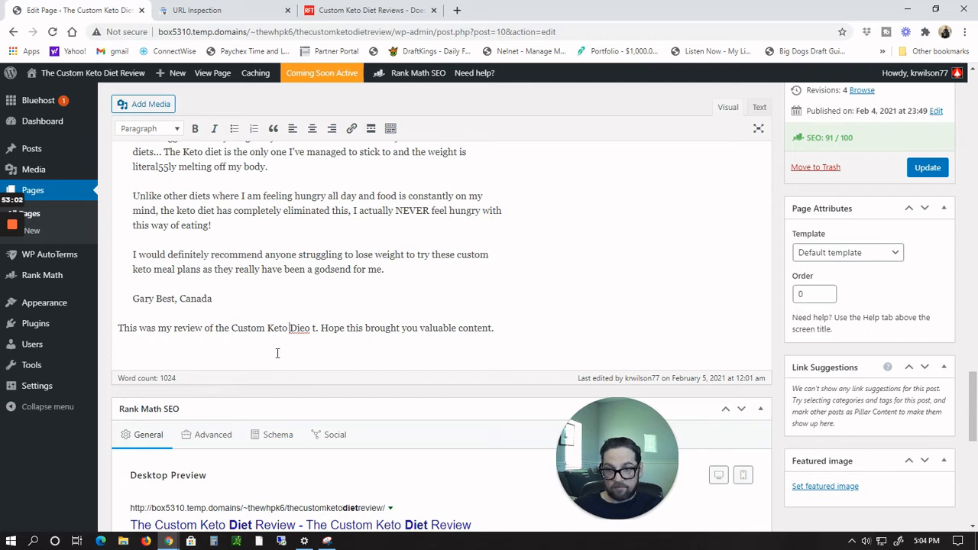
pyautogui.press('BackSpace')
pyautogui.press('BackSpace')
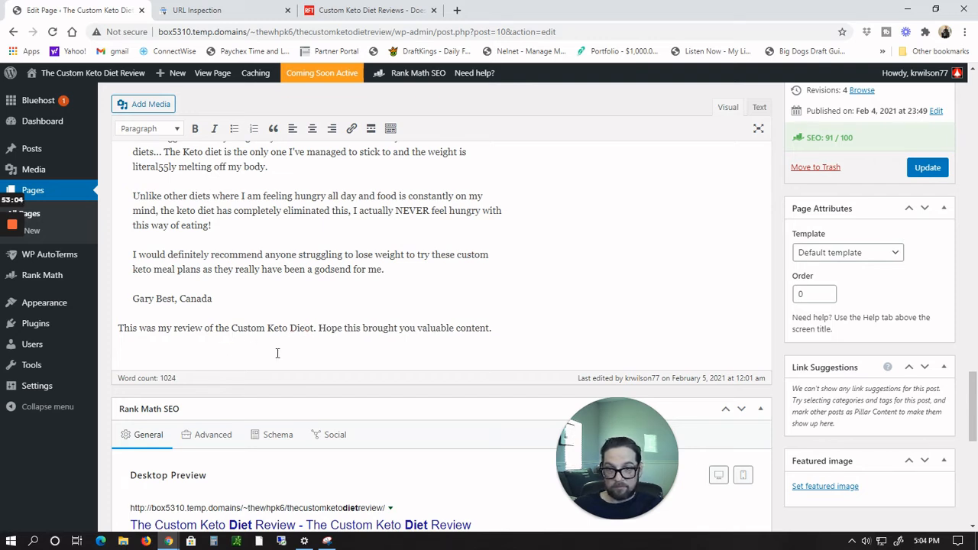
pyautogui.press('Left')
pyautogui.press('Left')
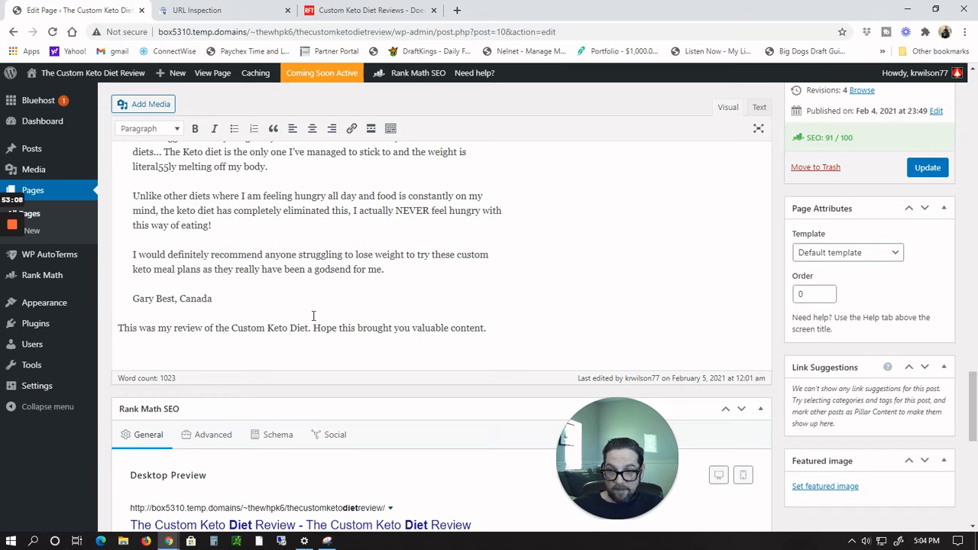
# Step: Select the phrase "Custom Keto Diet" in the closing sentence and update the page
pyautogui.moveTo(231, 328); pyautogui.dragTo(310, 342)
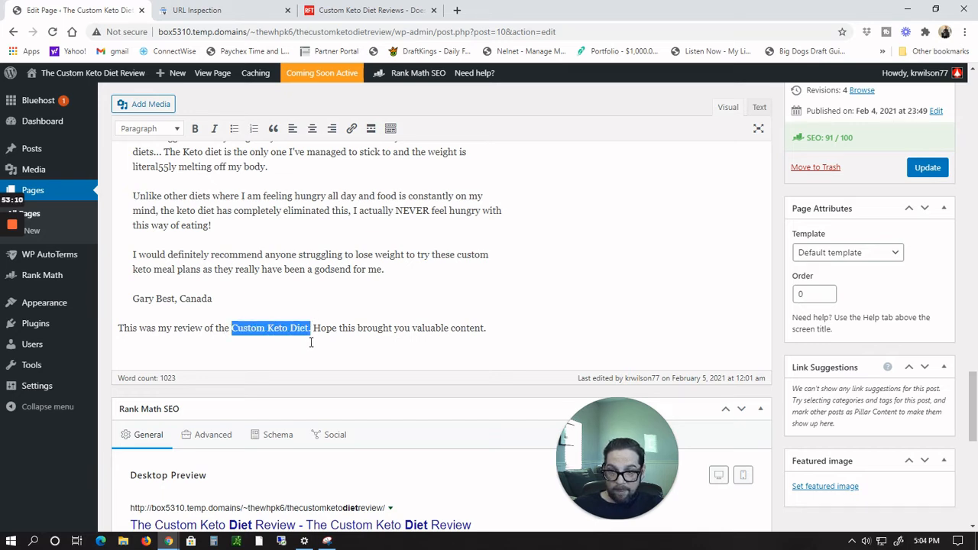
pyautogui.click(310, 342)
pyautogui.moveTo(232, 328); pyautogui.dragTo(309, 332)
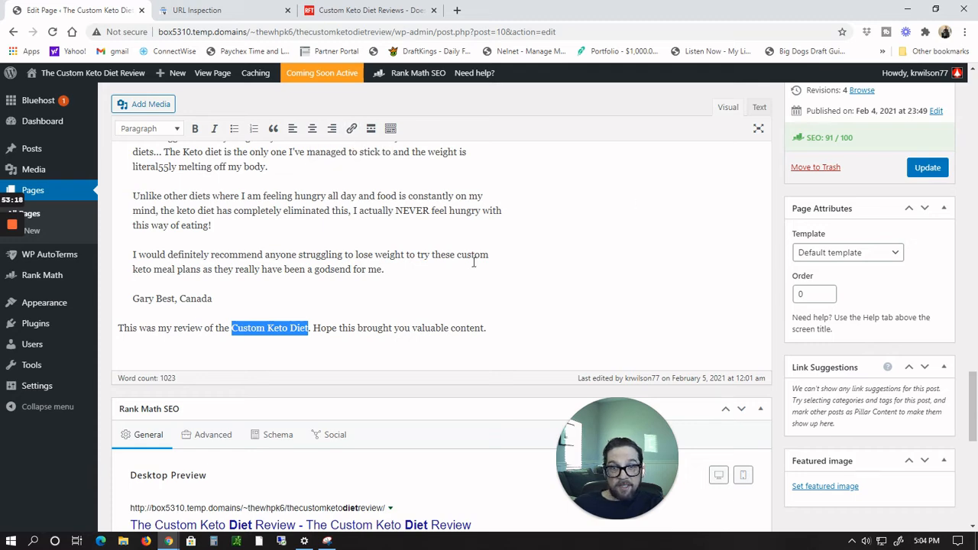
pyautogui.click(575, 281)
pyautogui.scroll(5, 574, 281)
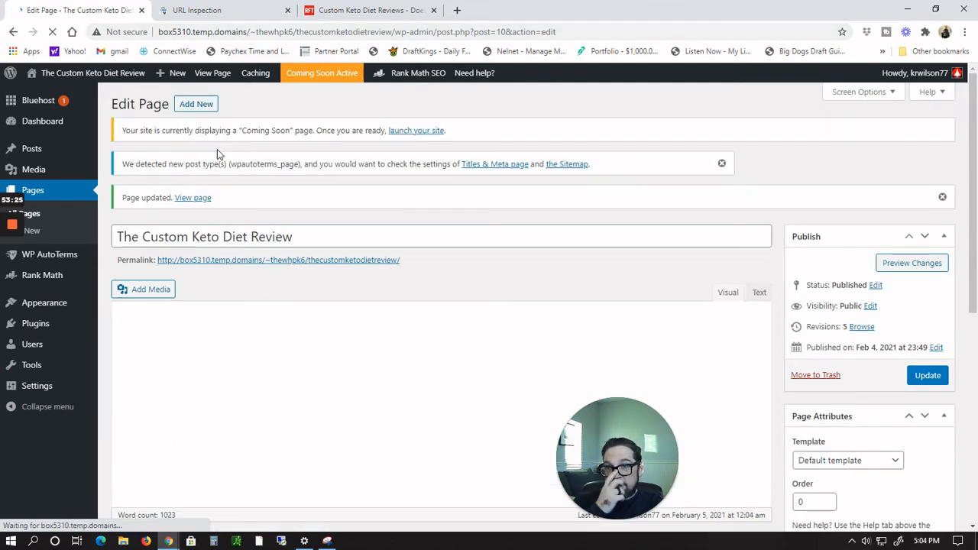
# Step: Leave the editor for the Bluehost home screen and launch the site, removing the coming soon page
pyautogui.click(321, 73)
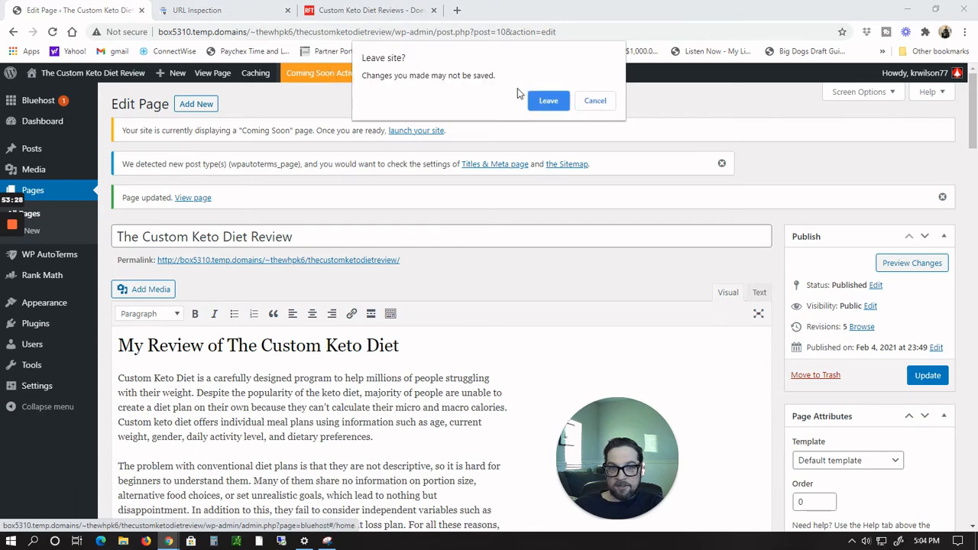
pyautogui.click(548, 102)
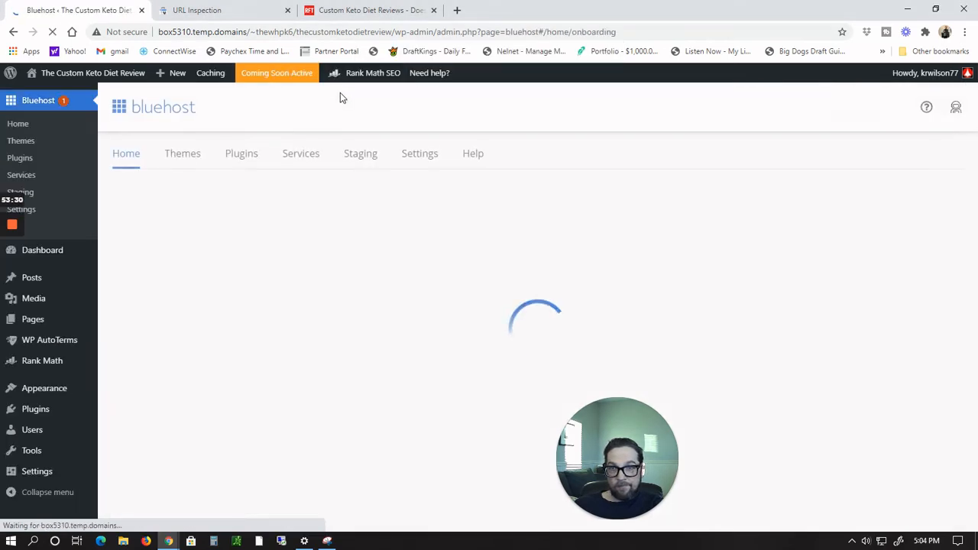
pyautogui.scroll(-5, 503, 243)
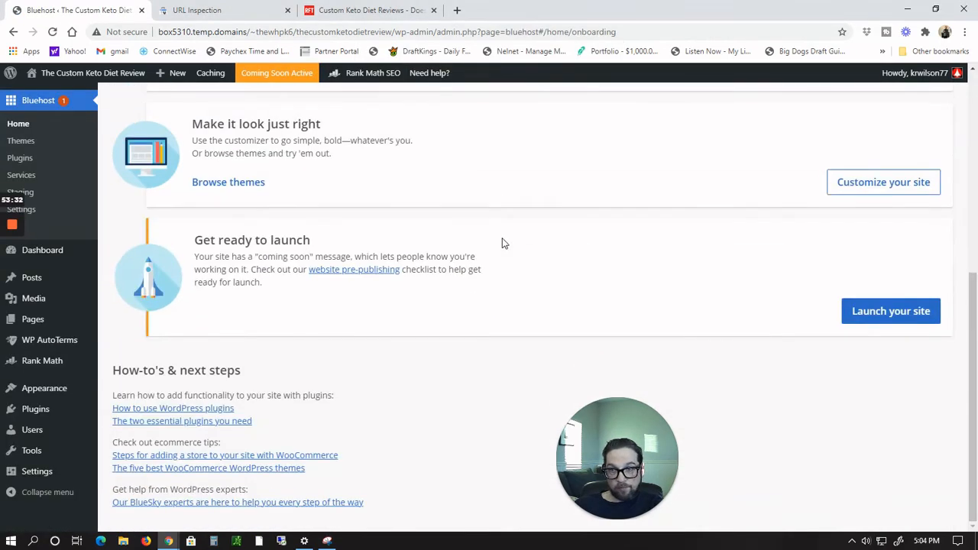
pyautogui.click(893, 314)
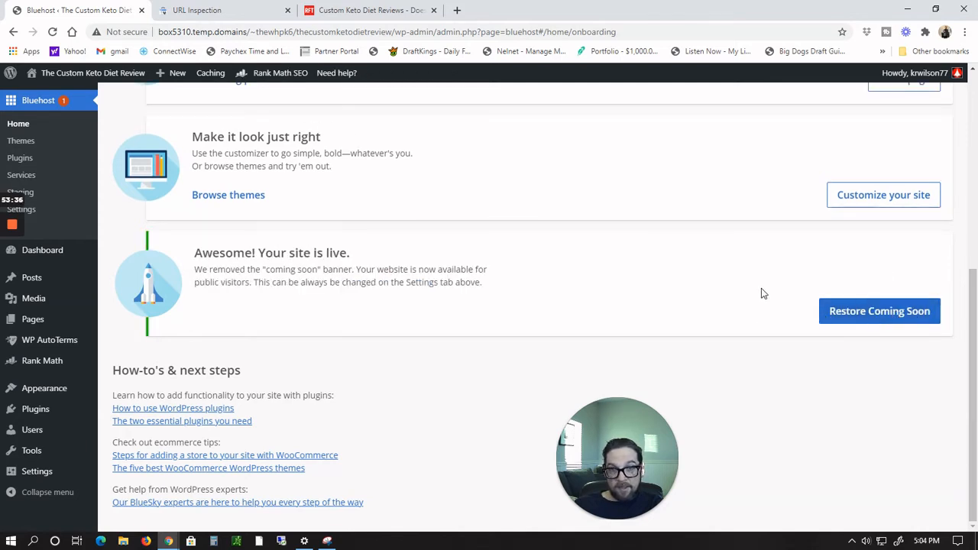
# Step: Visit the live site and scroll through the published review page
pyautogui.scroll(1, 227, 131)
pyautogui.moveTo(269, 79)
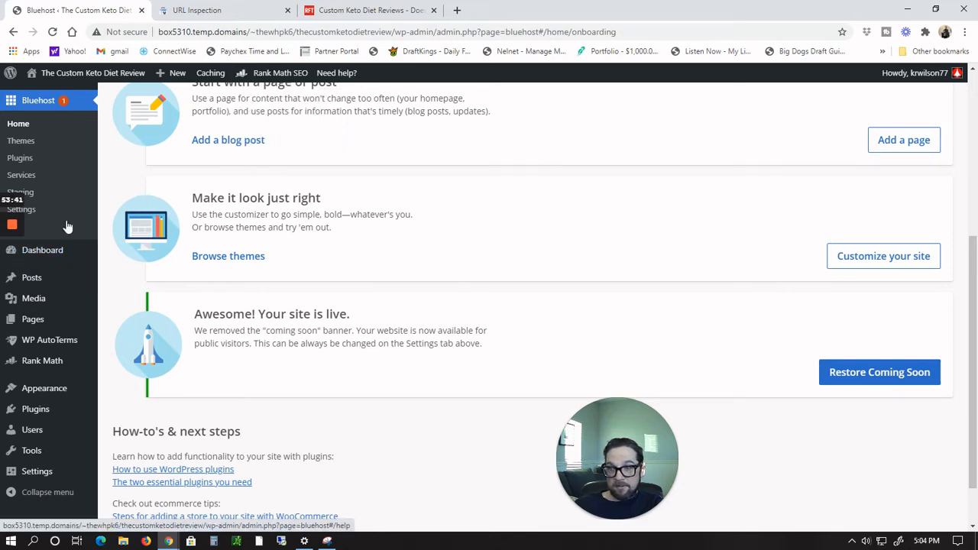
pyautogui.moveTo(115, 74)
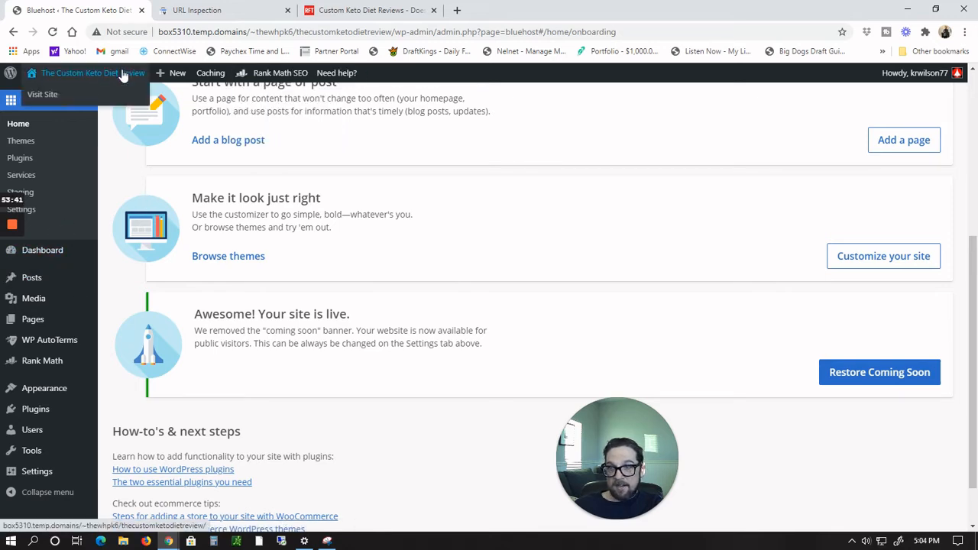
pyautogui.click(43, 95)
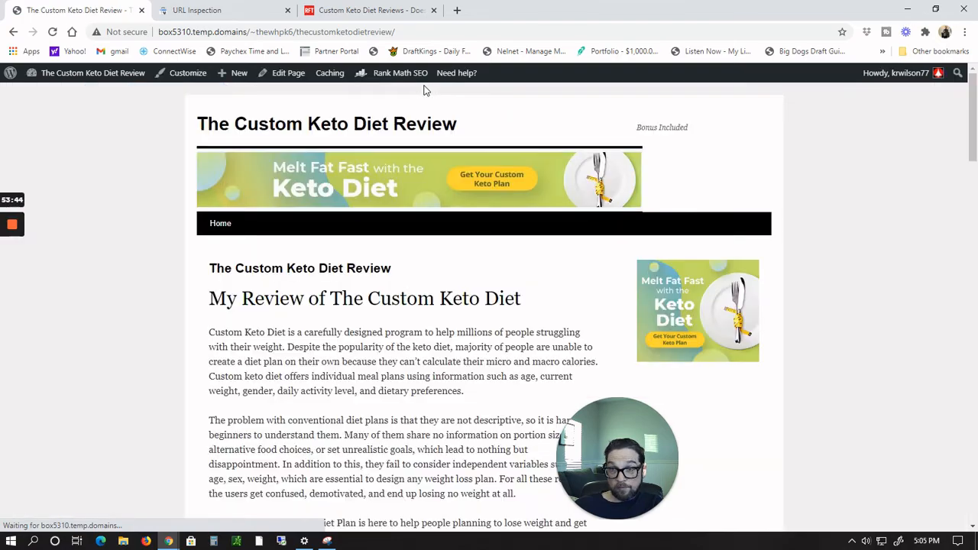
pyautogui.scroll(-10, 540, 187)
pyautogui.scroll(-15, 539, 186)
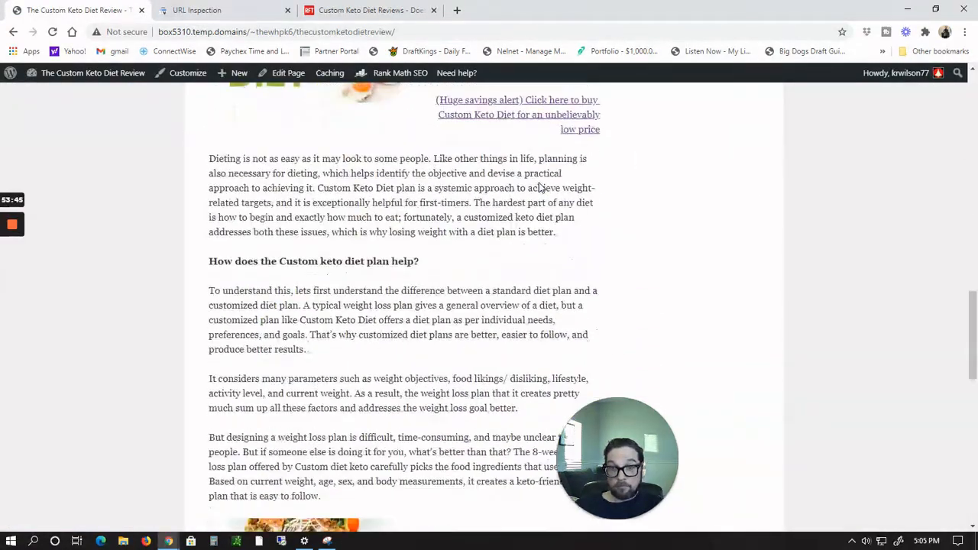
pyautogui.scroll(2, 540, 186)
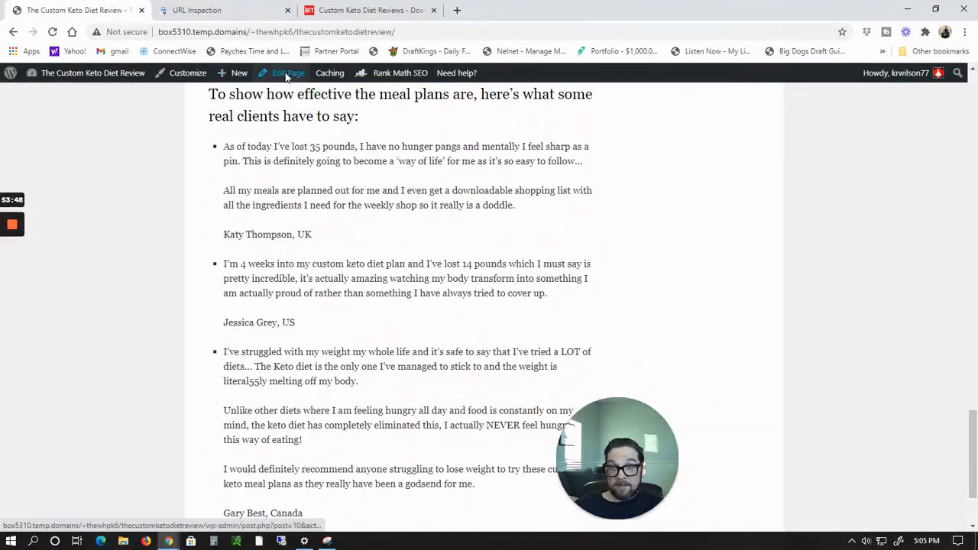
# Step: Reopen the page editor and examine the Rank Math Additional SEO checks for the review page
pyautogui.click(283, 73)
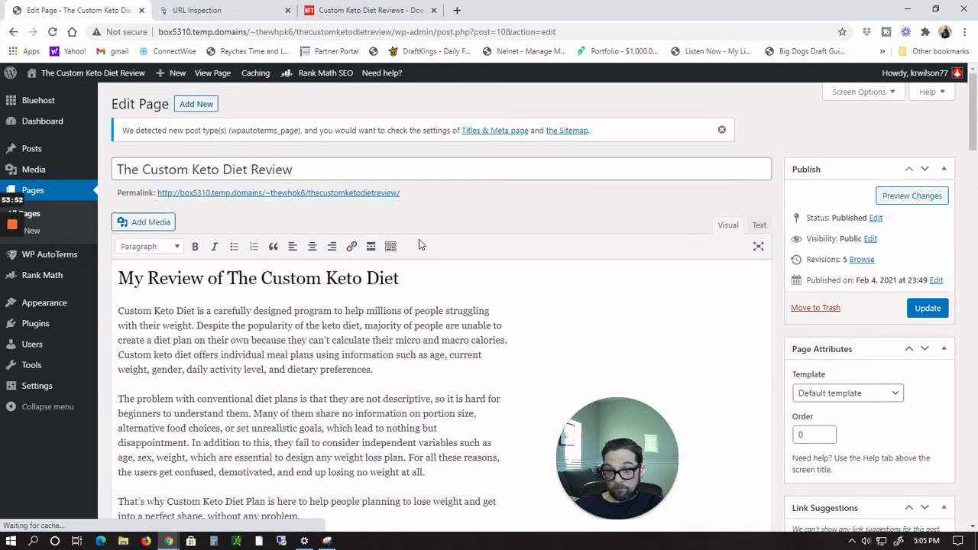
pyautogui.scroll(-12, 418, 240)
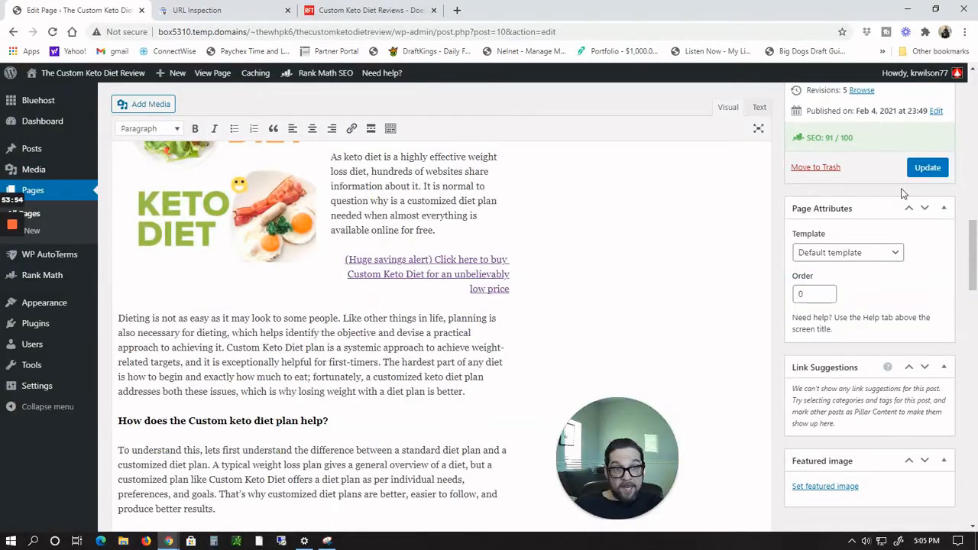
pyautogui.scroll(-20, 591, 239)
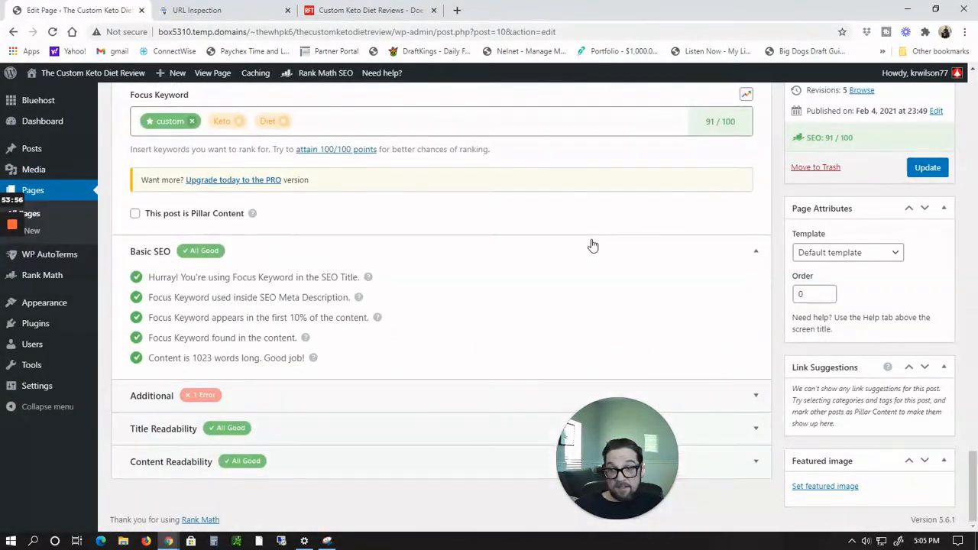
pyautogui.click(756, 396)
pyautogui.scroll(-1, 573, 285)
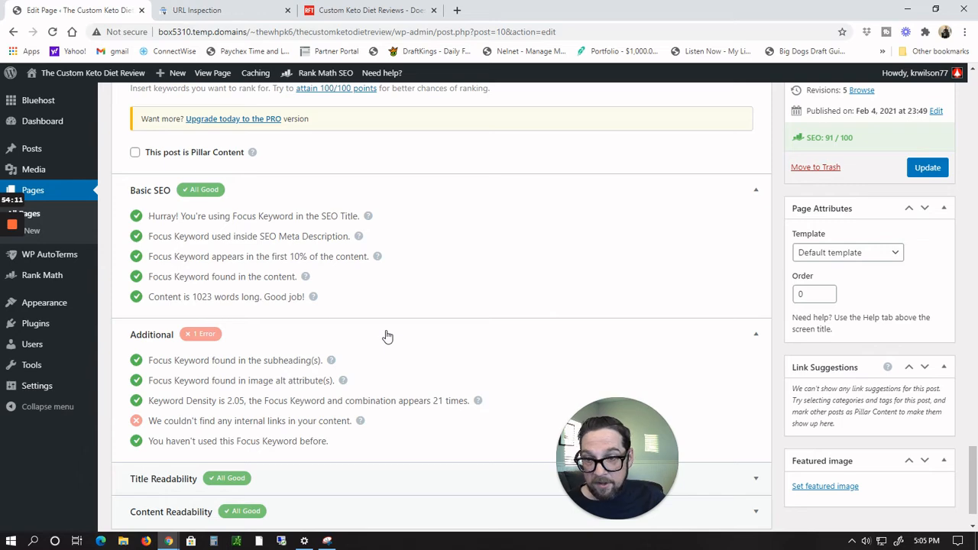
pyautogui.scroll(8, 333, 219)
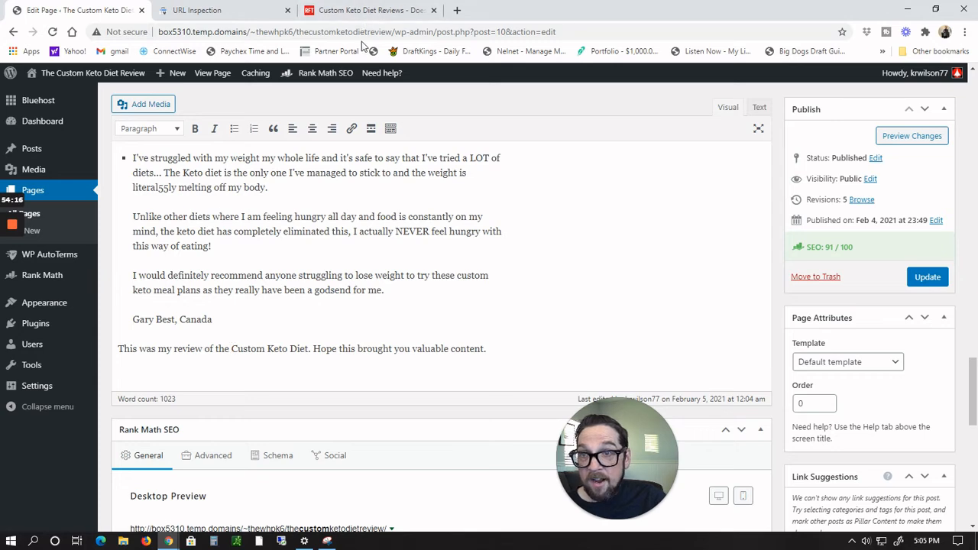
pyautogui.click(611, 35)
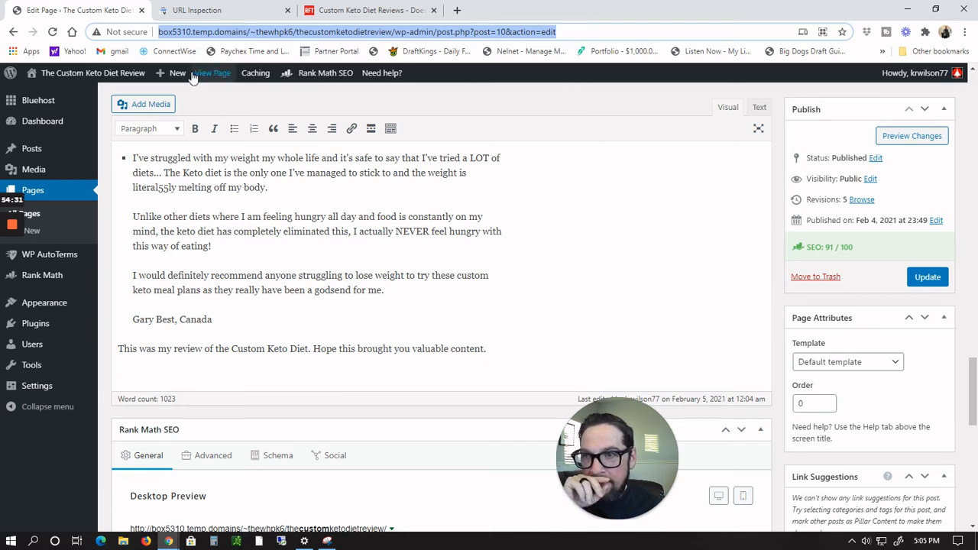
# Step: Leave the editor without saving and visit the live review site
pyautogui.moveTo(97, 81)
pyautogui.click(34, 87)
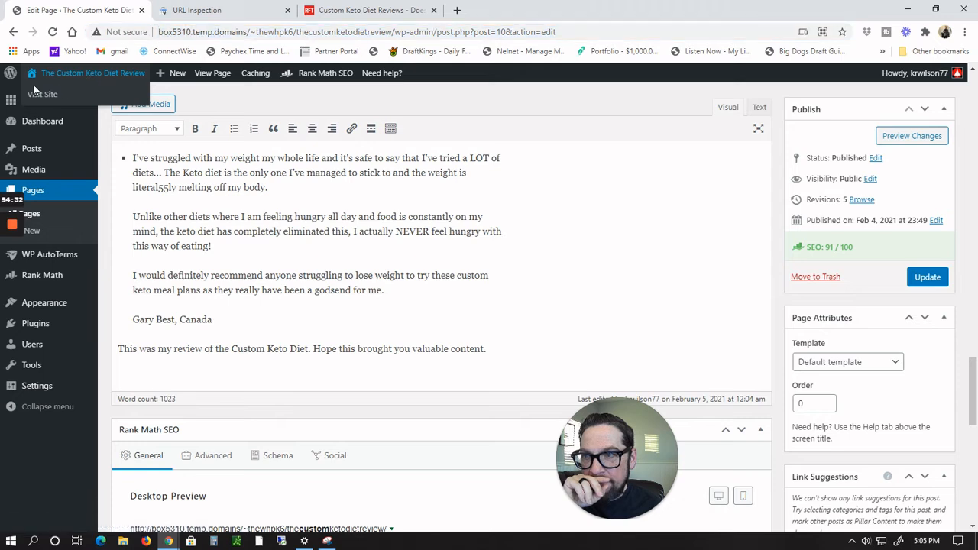
pyautogui.click(35, 98)
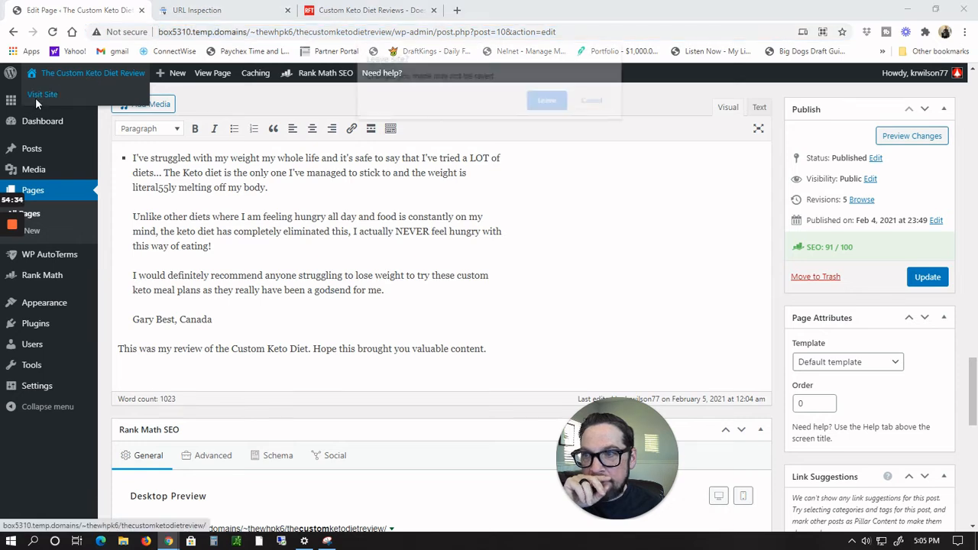
pyautogui.click(548, 101)
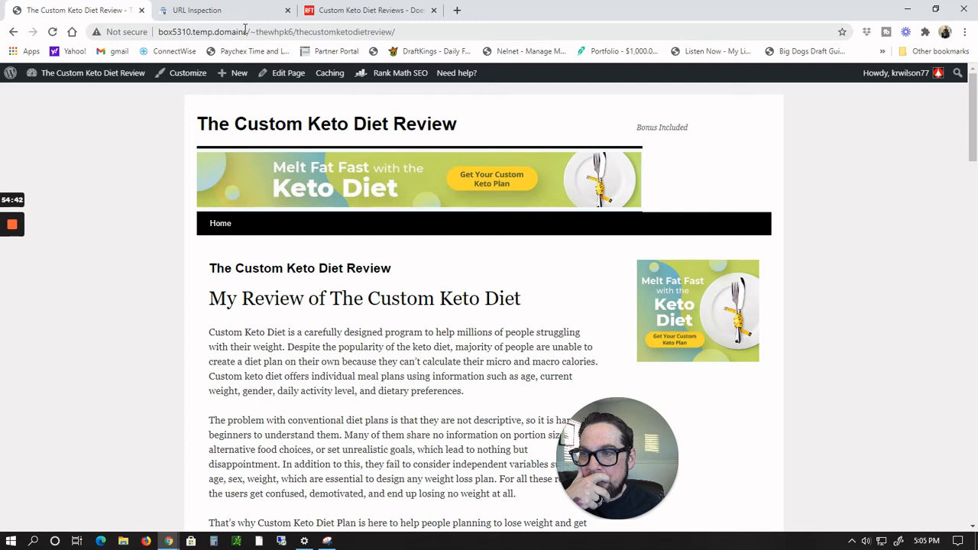
# Step: Check the site's connection info and open thecustomketodietreview.com in a new tab
pyautogui.click(125, 34)
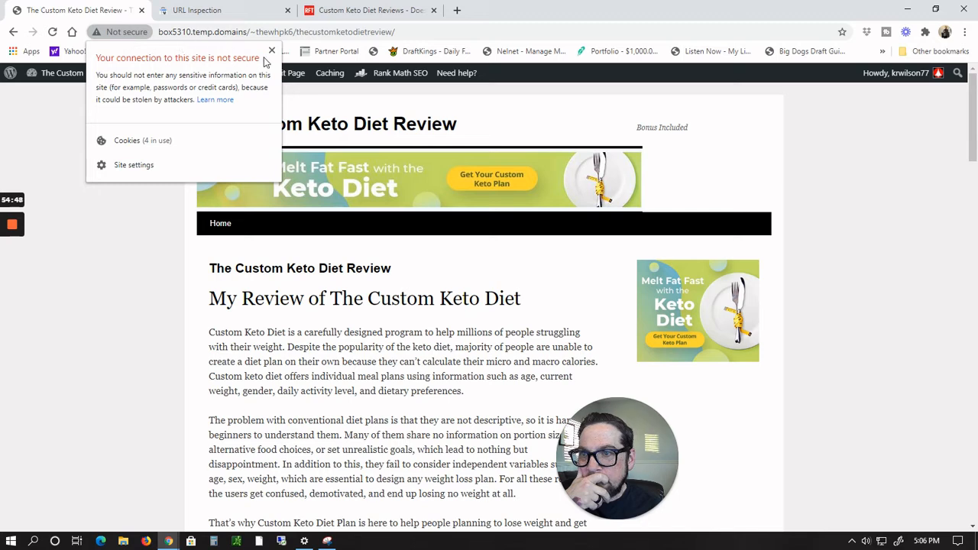
pyautogui.click(271, 50)
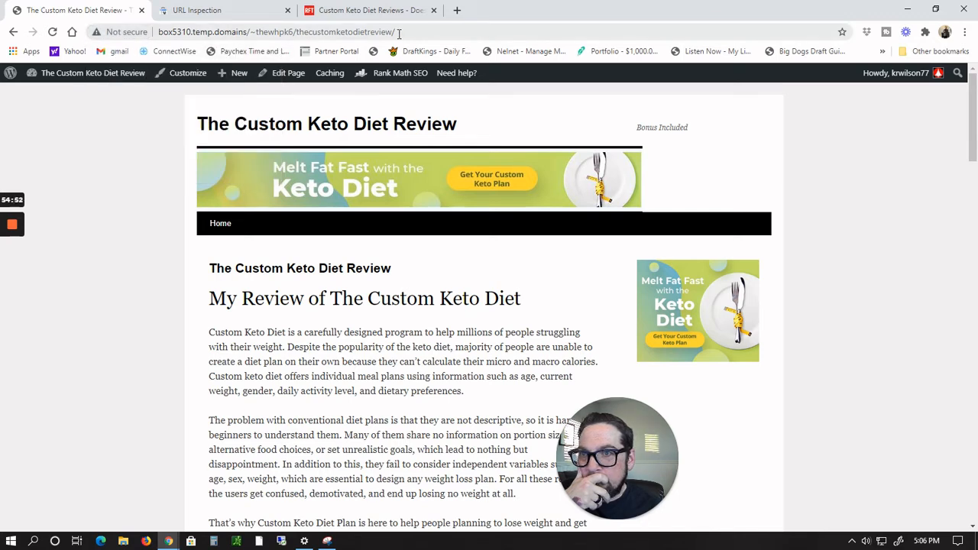
pyautogui.moveTo(398, 33); pyautogui.dragTo(104, 34)
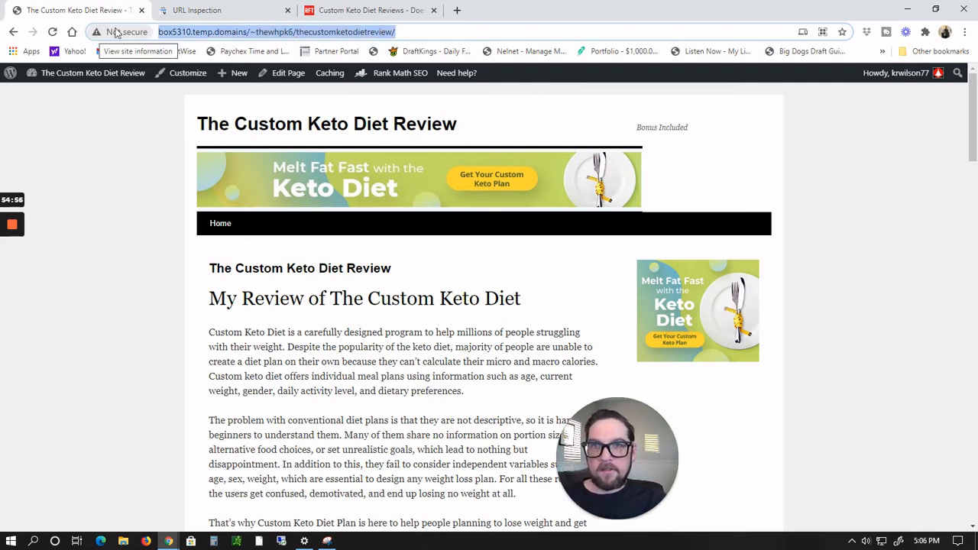
pyautogui.click(457, 11)
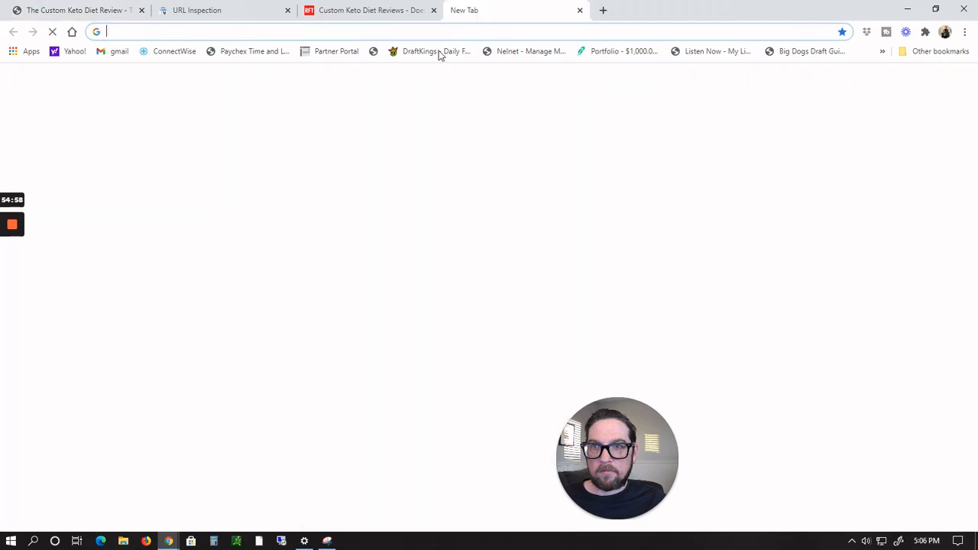
pyautogui.write('the')
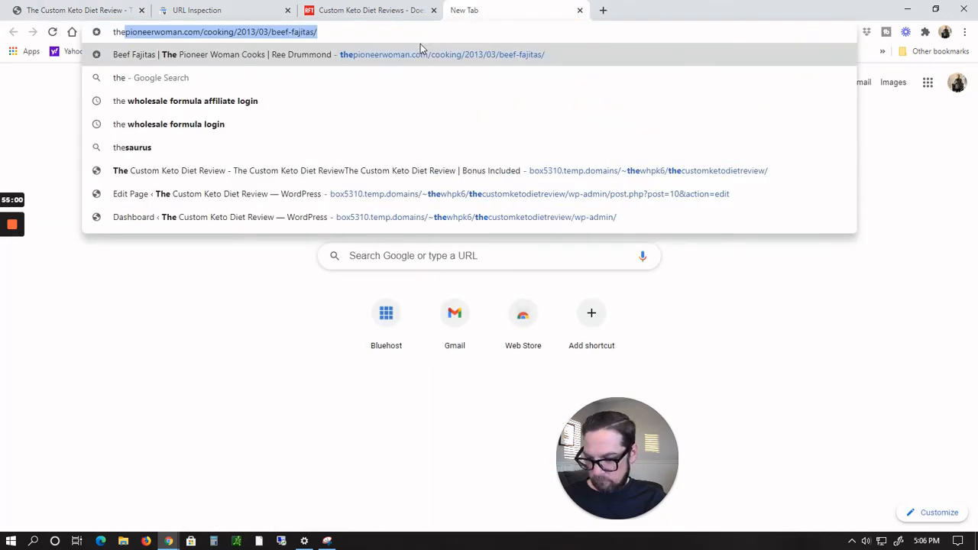
pyautogui.write('custom')
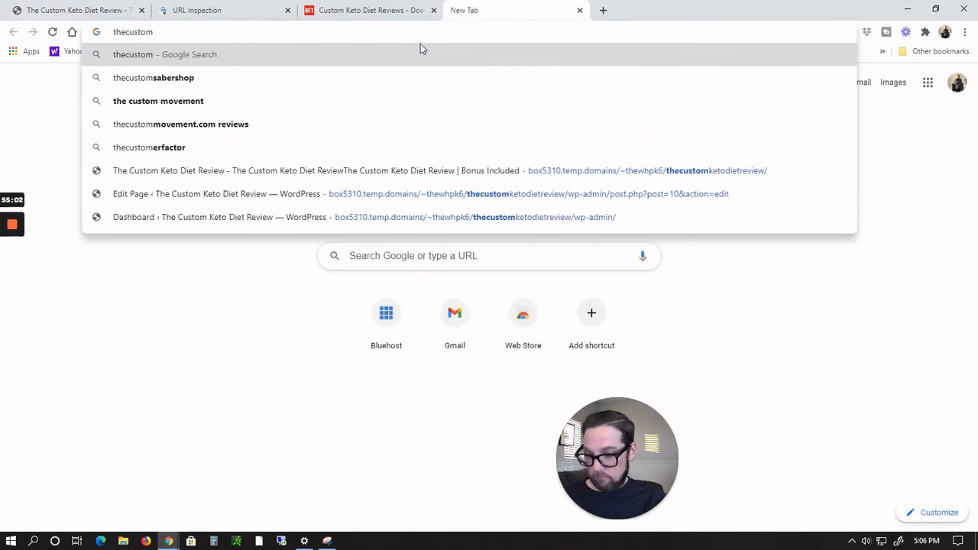
pyautogui.write('ketodietrevie')
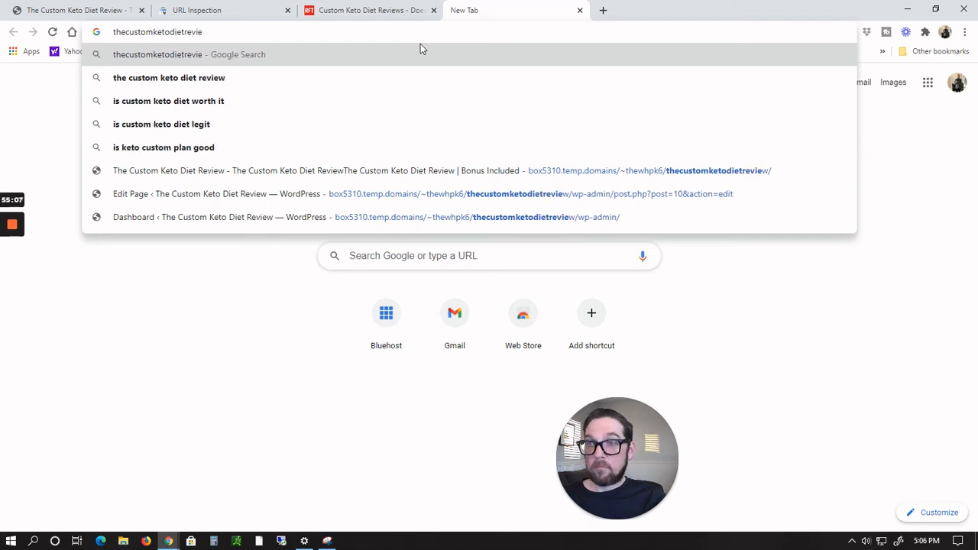
pyautogui.write('w.com')
pyautogui.press('Return')
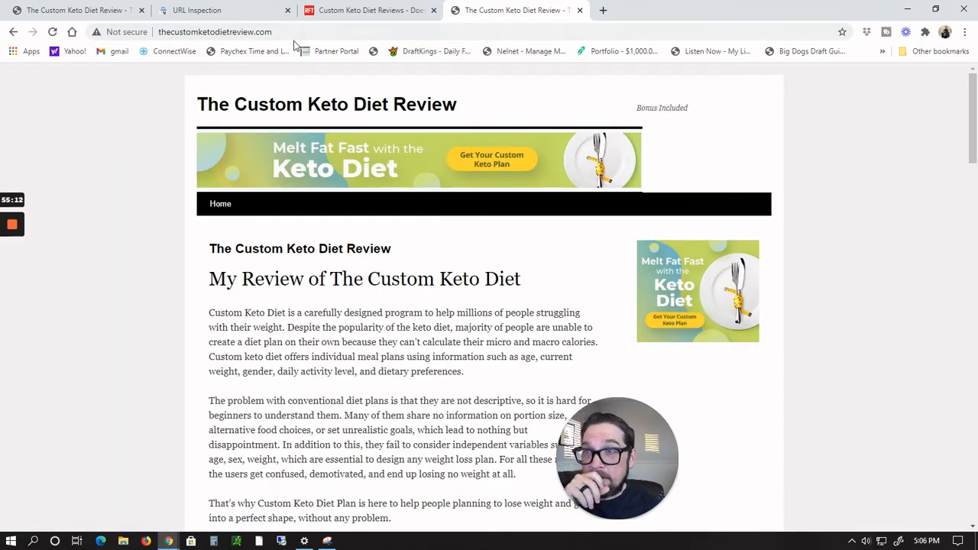
# Step: Copy the thecustomketodietreview.com address and reopen the review page in the editor from the live page
pyautogui.moveTo(289, 31); pyautogui.dragTo(156, 32)
pyautogui.hotkey('ctrl', 'c')
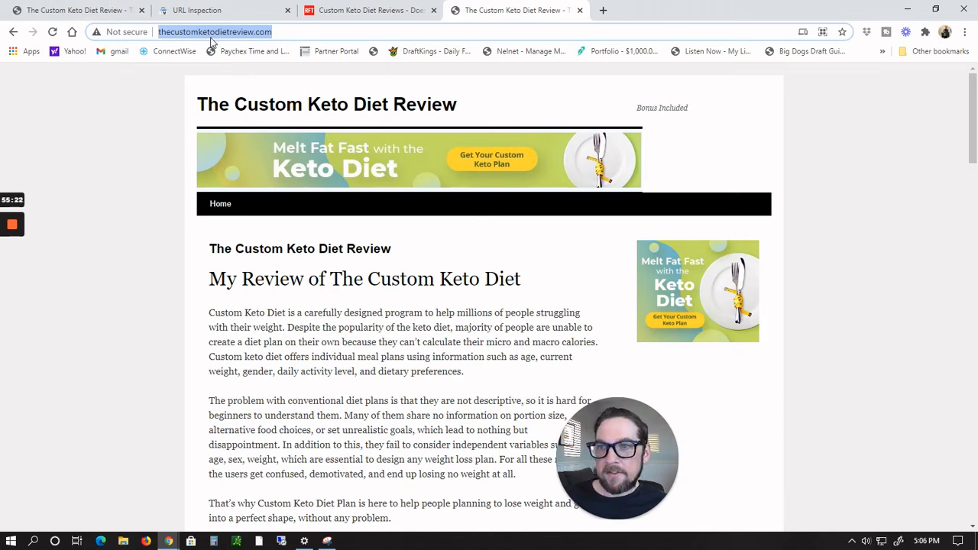
pyautogui.click(70, 15)
pyautogui.scroll(-15, 475, 357)
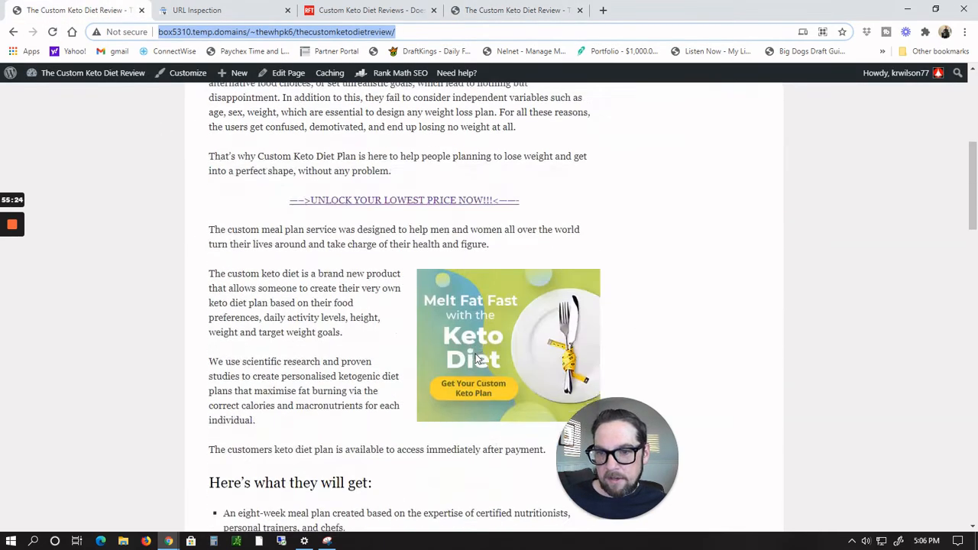
pyautogui.scroll(-10, 475, 357)
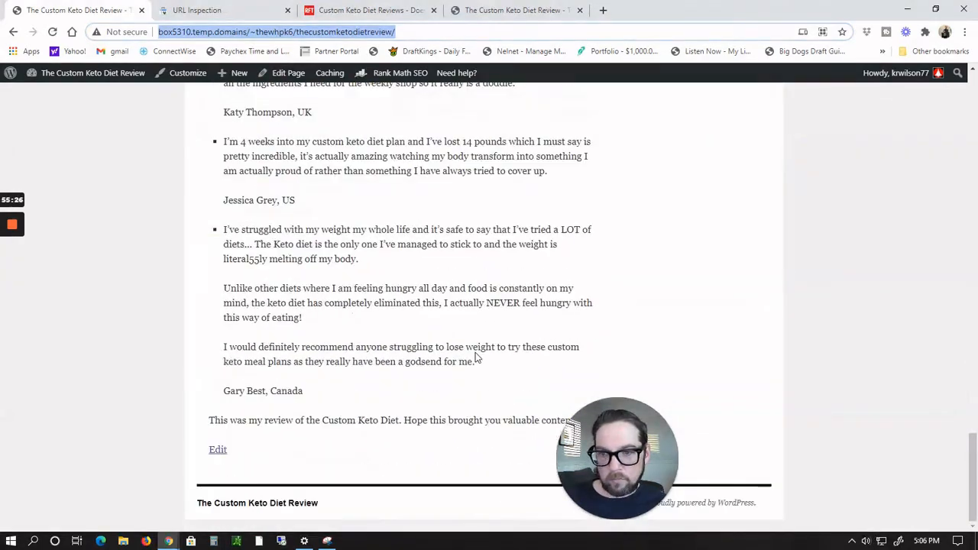
pyautogui.scroll(1, 358, 340)
pyautogui.scroll(-1, 356, 336)
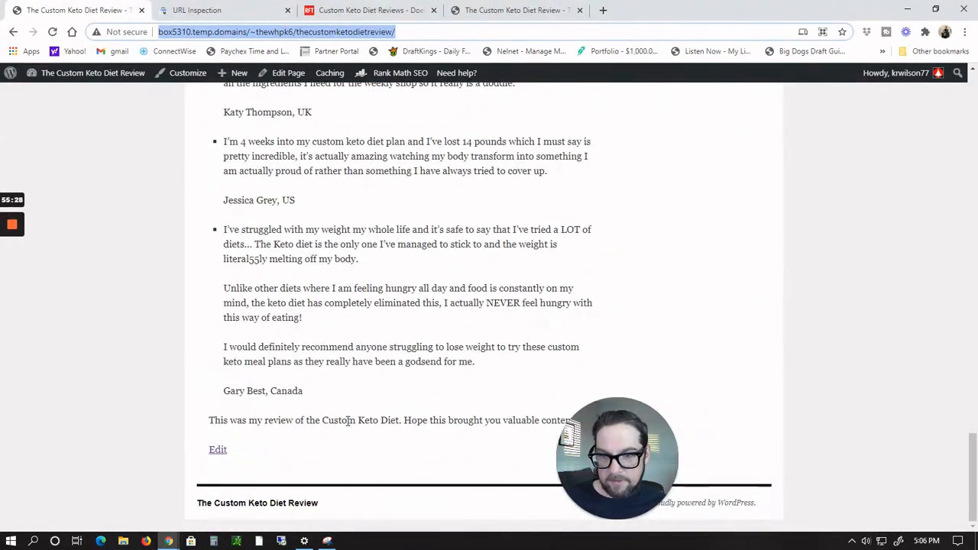
pyautogui.moveTo(321, 421); pyautogui.dragTo(398, 421)
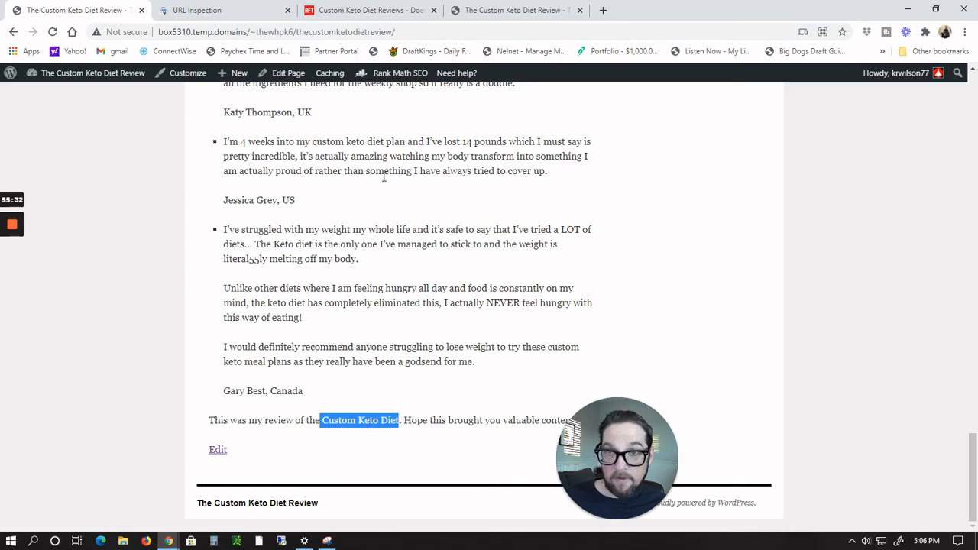
pyautogui.click(281, 76)
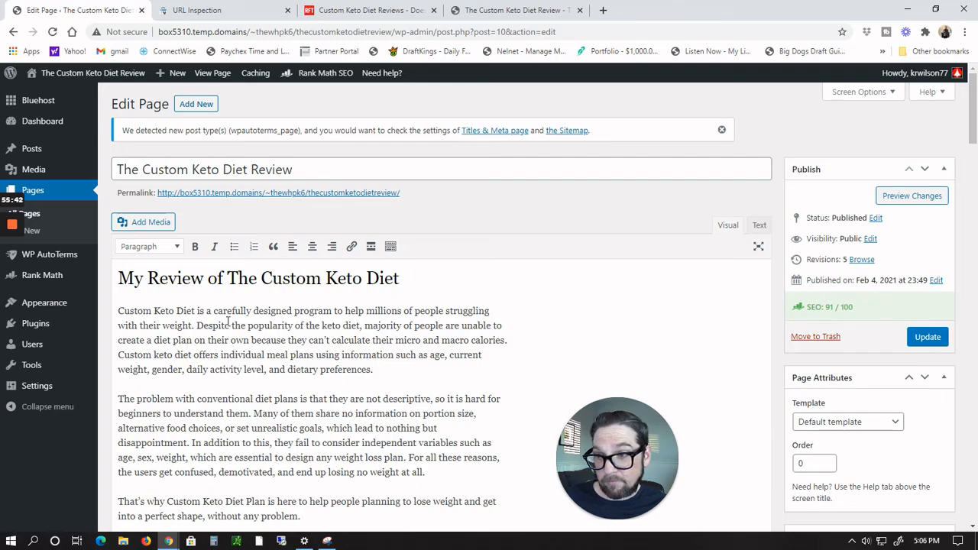
pyautogui.scroll(-15, 228, 321)
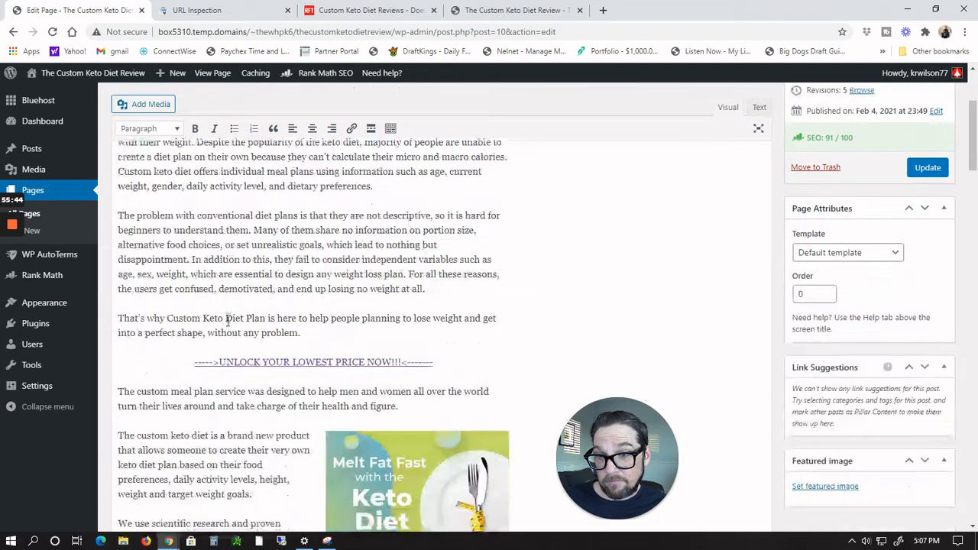
pyautogui.scroll(-20, 227, 321)
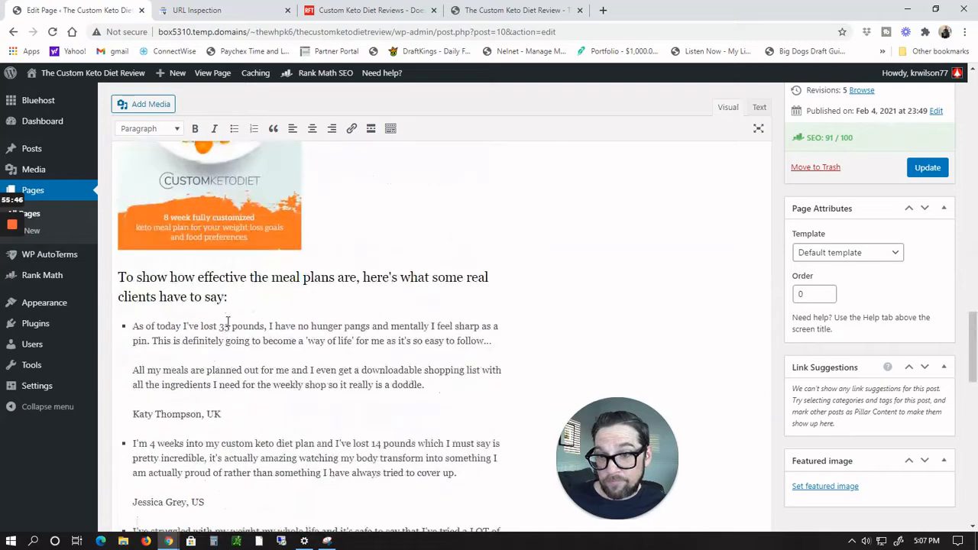
pyautogui.scroll(1, 227, 320)
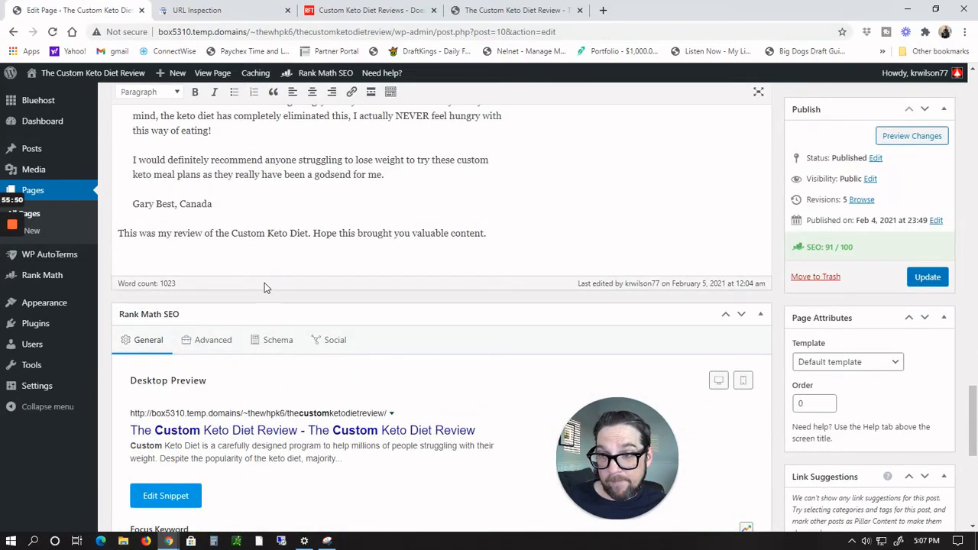
pyautogui.scroll(1, 265, 282)
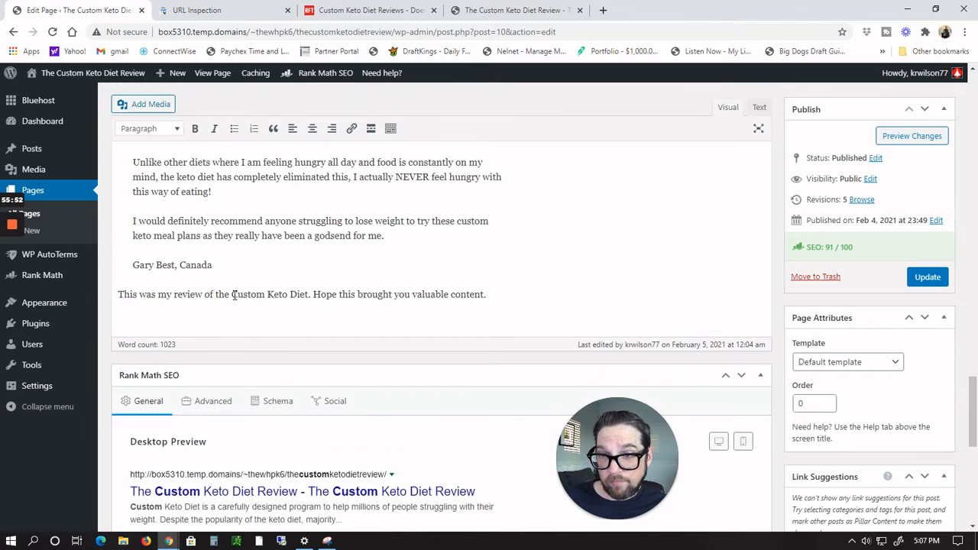
pyautogui.moveTo(231, 294); pyautogui.dragTo(309, 302)
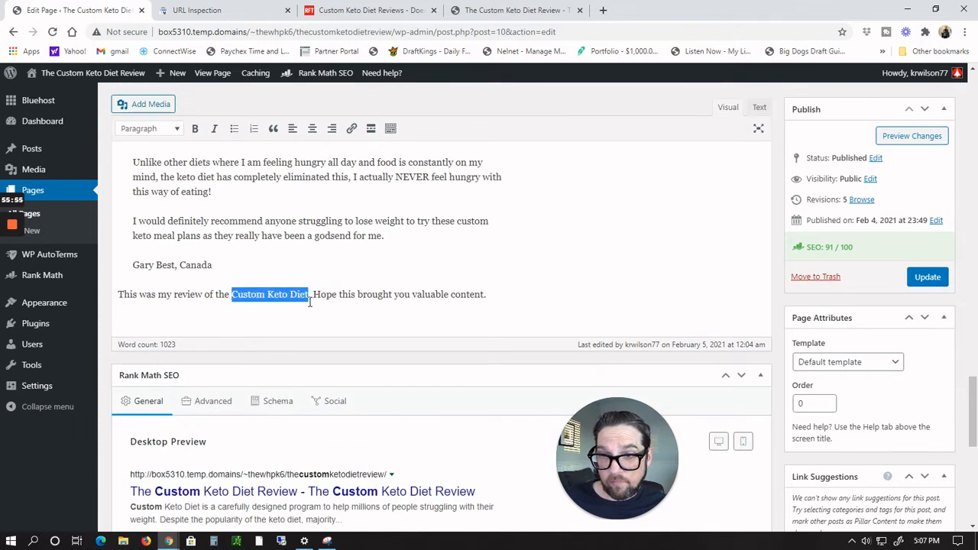
pyautogui.click(351, 128)
pyautogui.hotkey('ctrl', 'v')
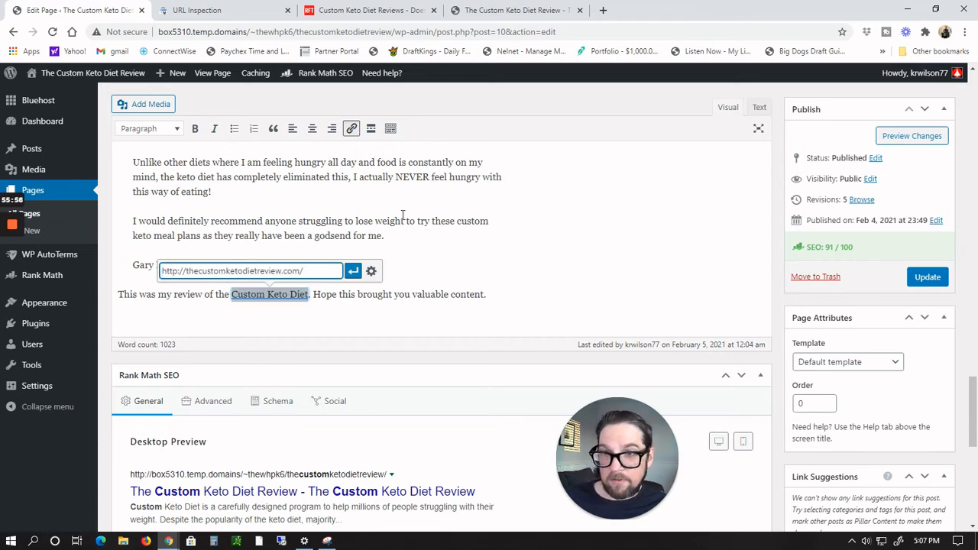
pyautogui.click(355, 278)
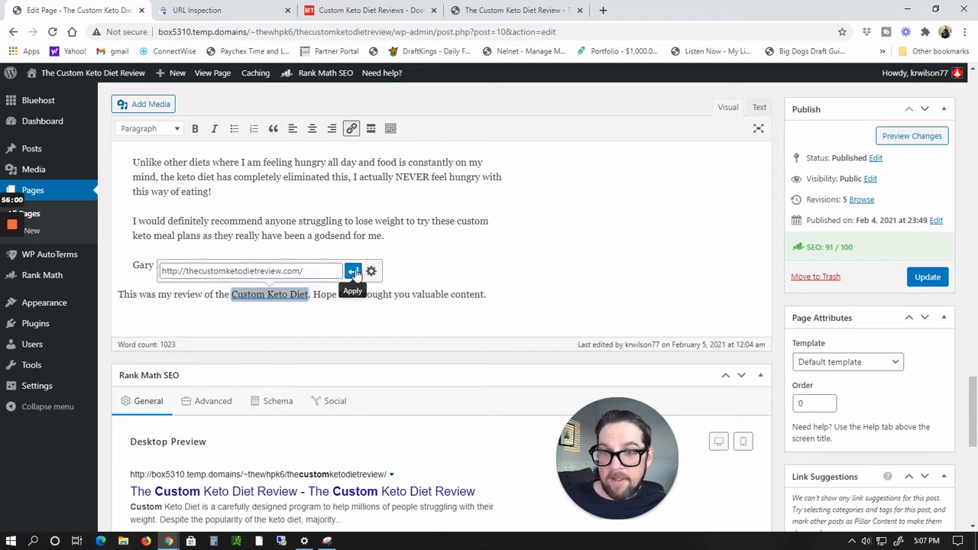
pyautogui.click(355, 272)
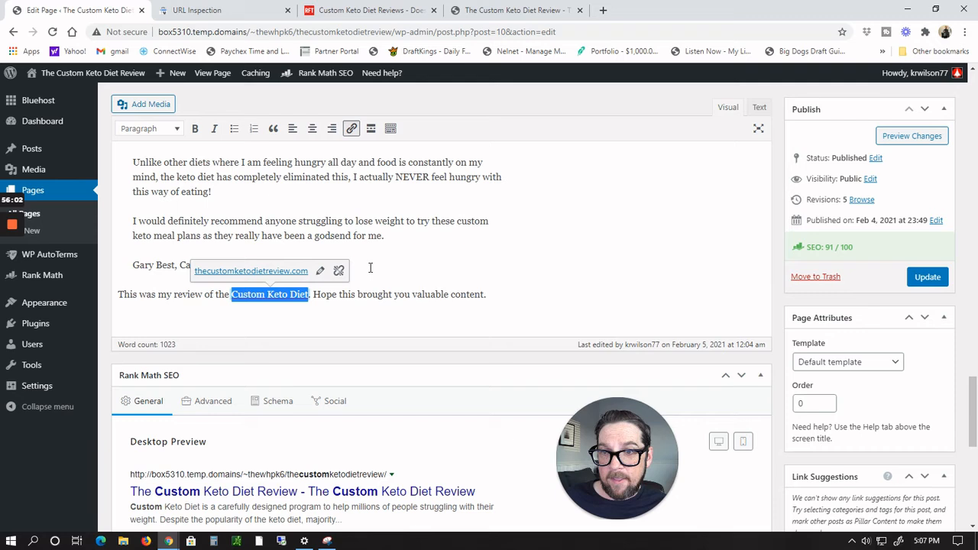
pyautogui.click(637, 260)
pyautogui.click(932, 278)
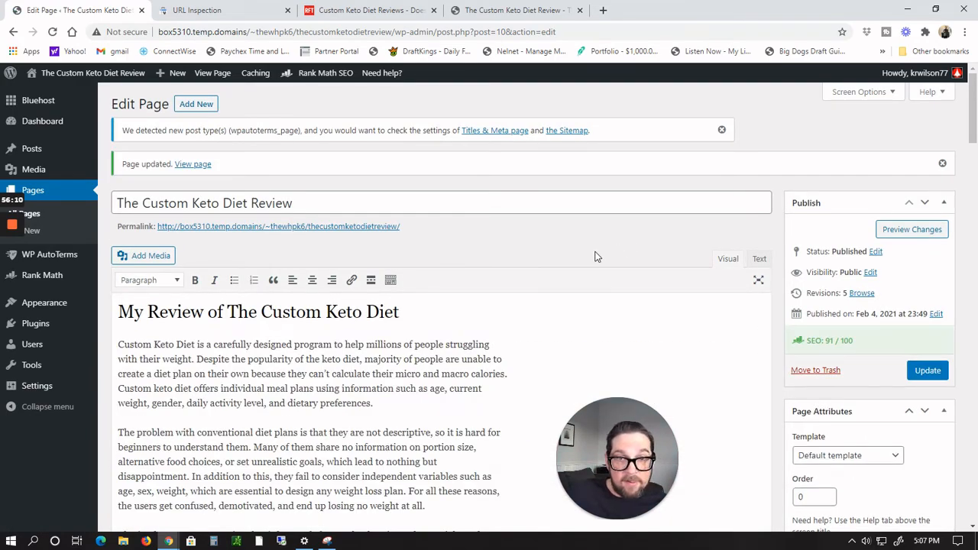
# Step: Examine the Rank Math Additional SEO checks for the updated review page
pyautogui.scroll(-20, 633, 306)
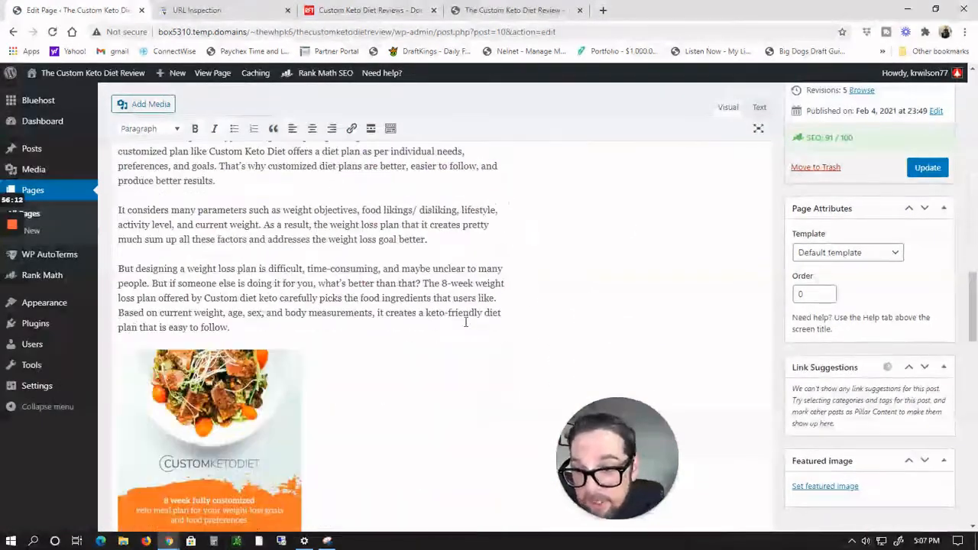
pyautogui.scroll(-5, 465, 327)
pyautogui.scroll(-1, 305, 352)
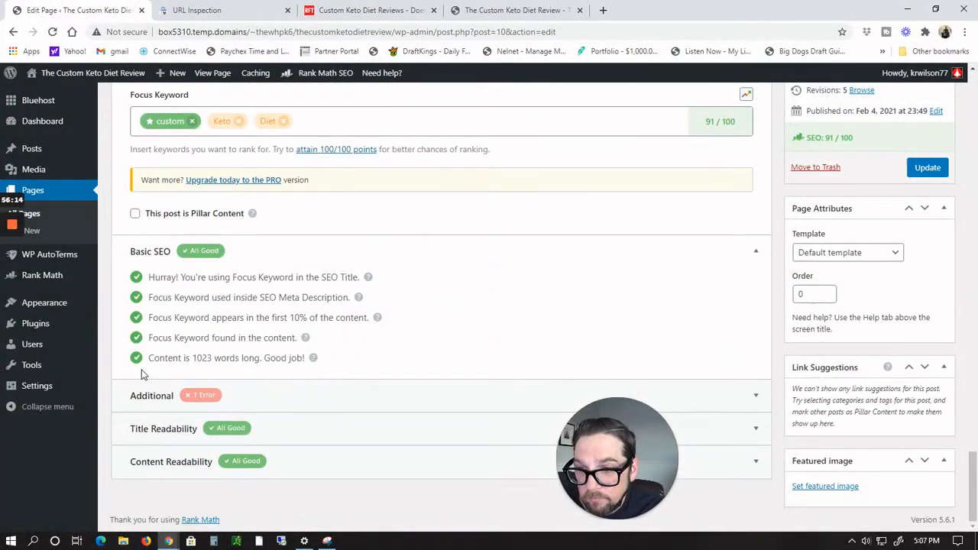
pyautogui.click(197, 395)
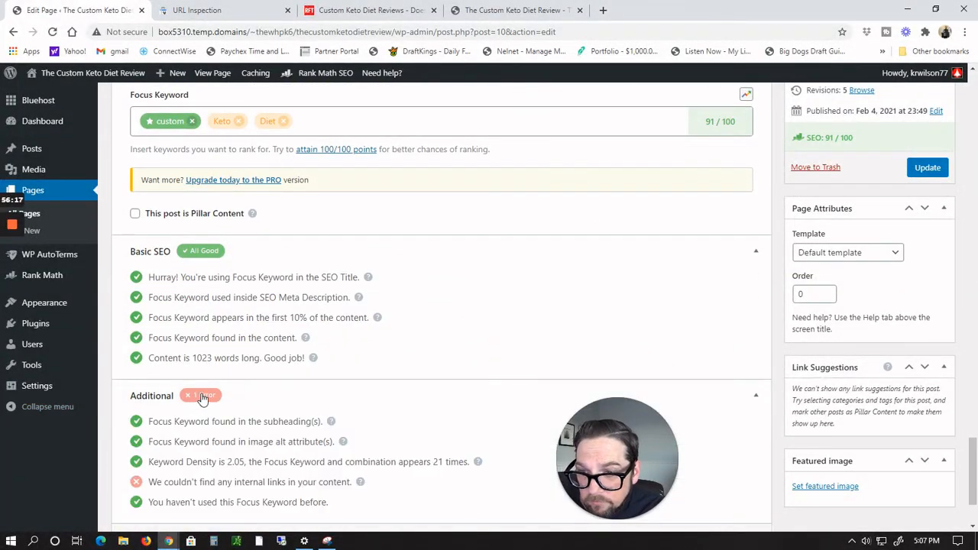
pyautogui.scroll(-2, 262, 370)
pyautogui.scroll(7, 399, 345)
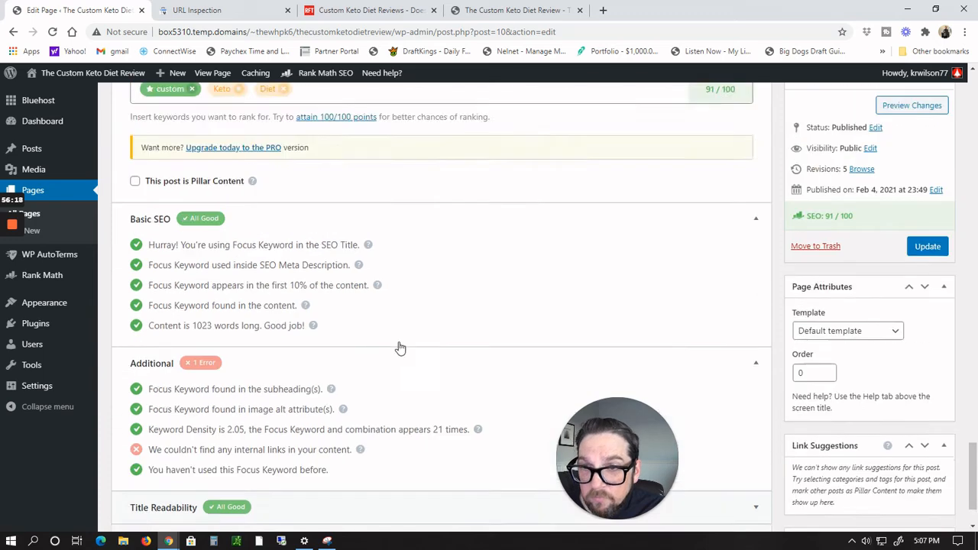
pyautogui.scroll(1, 399, 343)
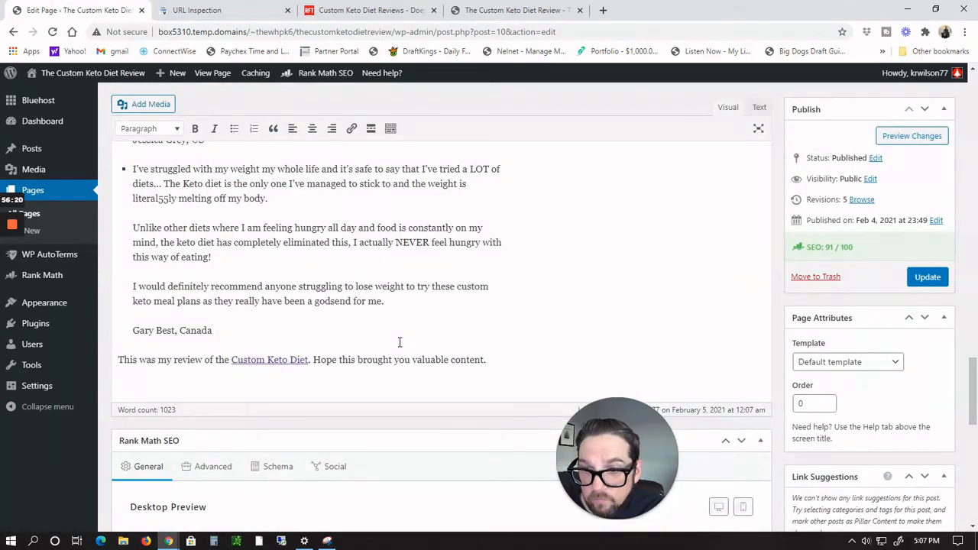
# Step: Test the new link in the closing sentence and close the tab it opens
pyautogui.click(269, 359)
pyautogui.click(272, 336)
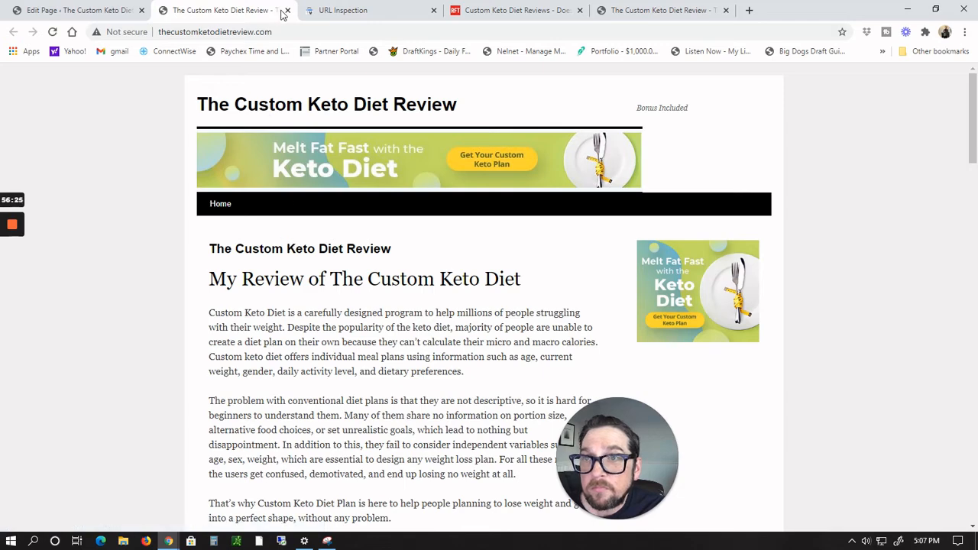
pyautogui.click(286, 11)
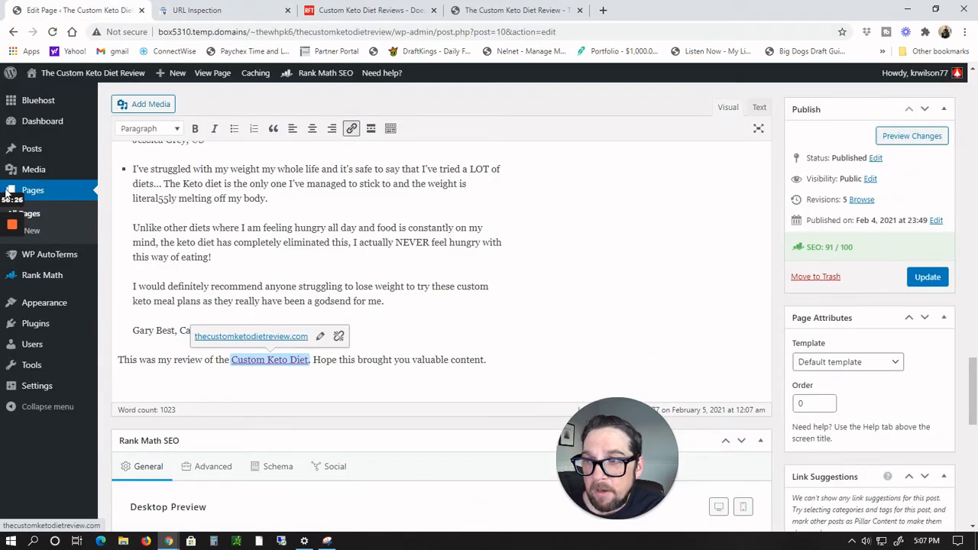
pyautogui.moveTo(15, 222)
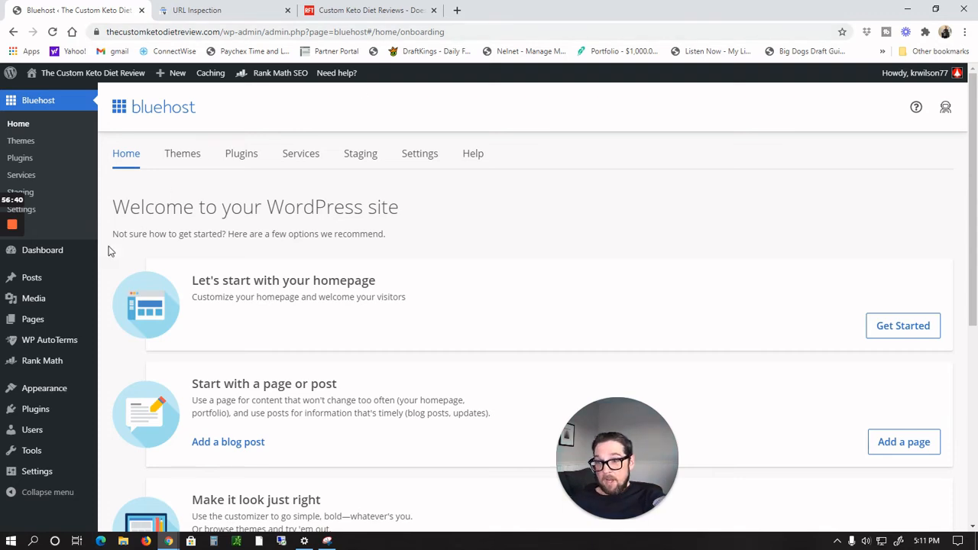
pyautogui.scroll(-2, 38, 428)
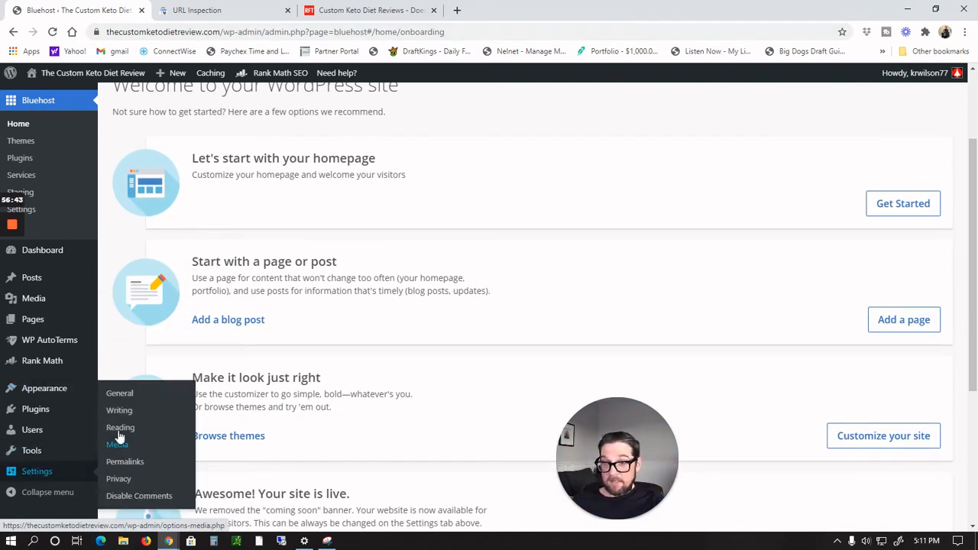
# Step: Open the General settings, review the site address fields, and close the dashboard tab
pyautogui.click(125, 396)
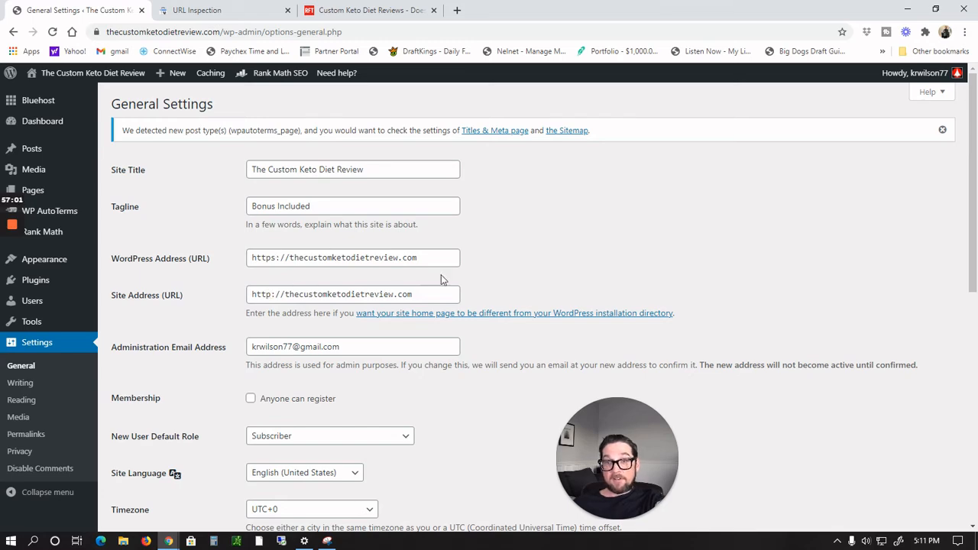
pyautogui.scroll(-4, 833, 348)
pyautogui.scroll(-3, 831, 346)
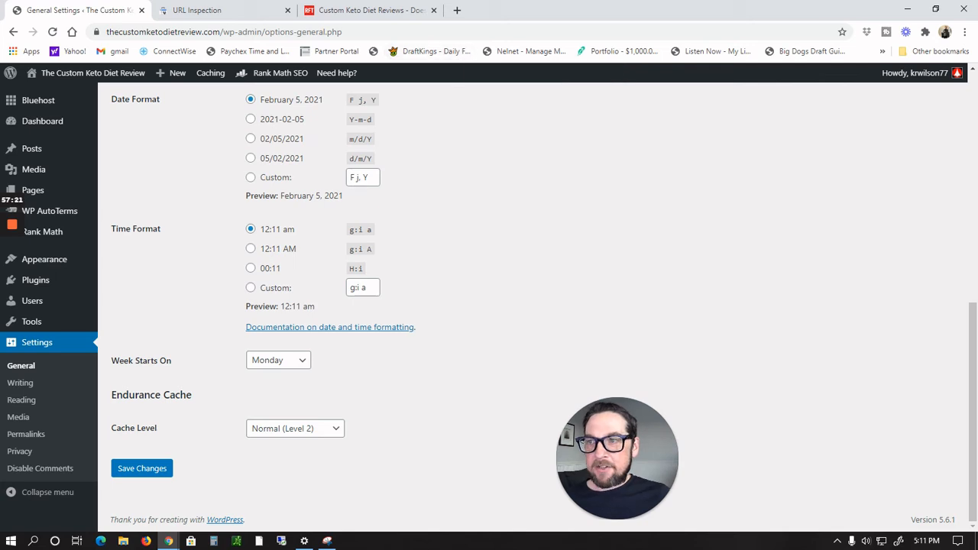
pyautogui.click(142, 10)
# Step: Log in to the WordPress dashboard of thecustomketodietreview.com through the Bluehost portal's site management
pyautogui.click(311, 10)
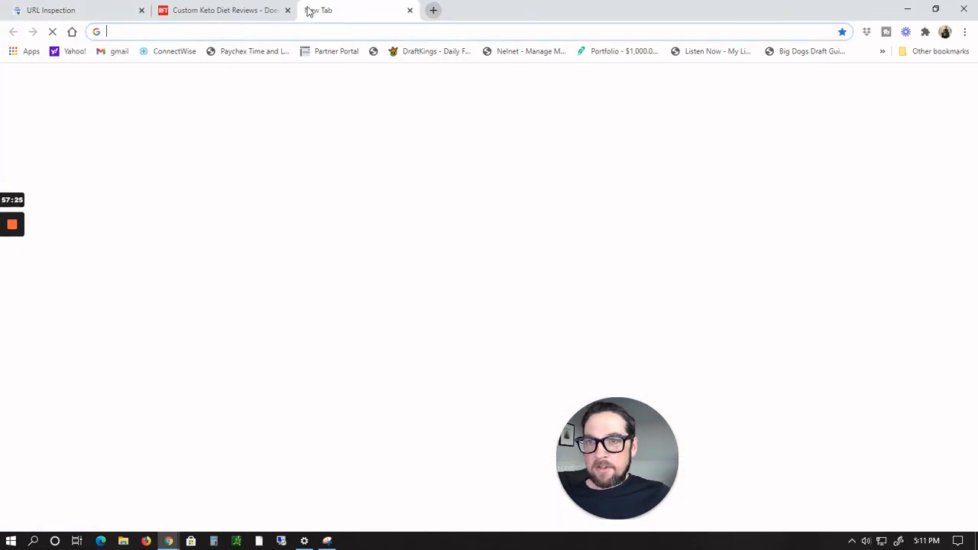
pyautogui.write('bluehost.com')
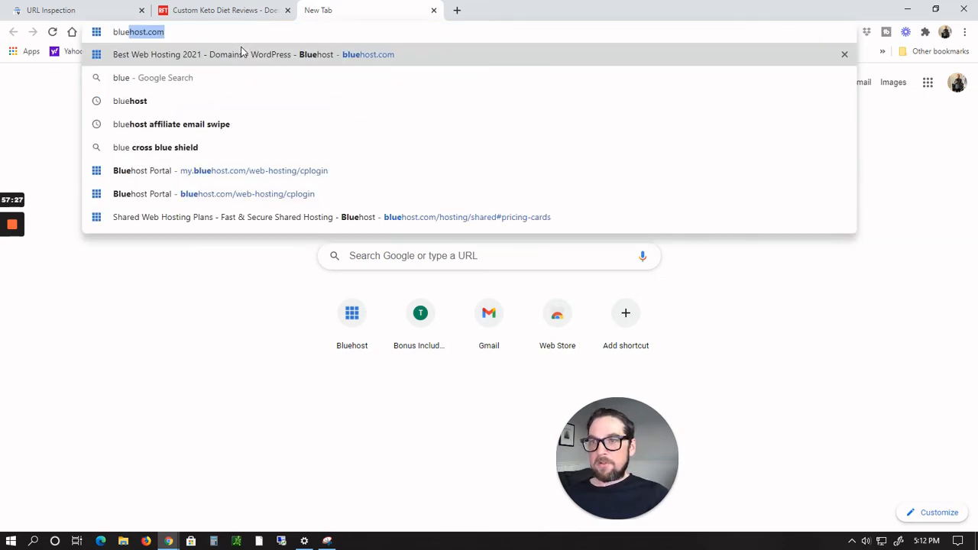
pyautogui.press('Return')
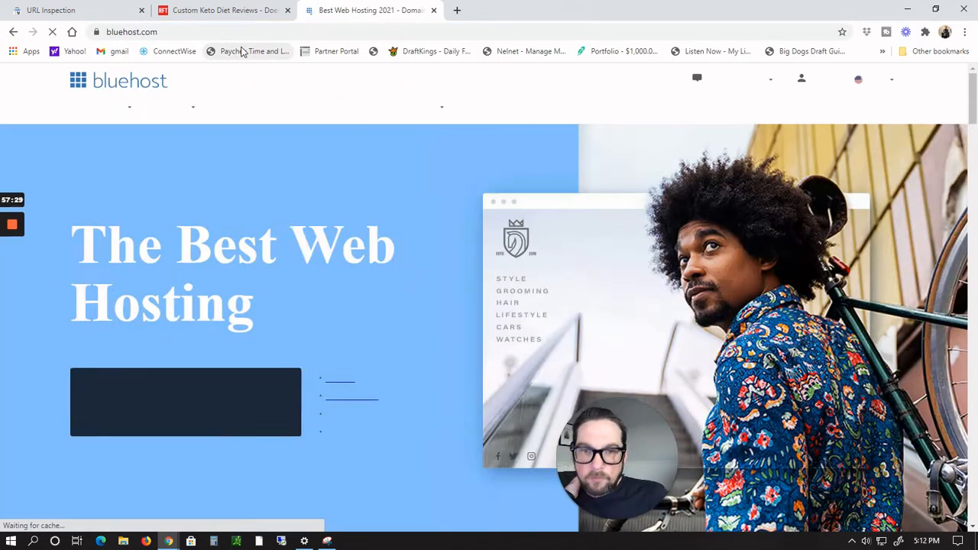
pyautogui.click(805, 89)
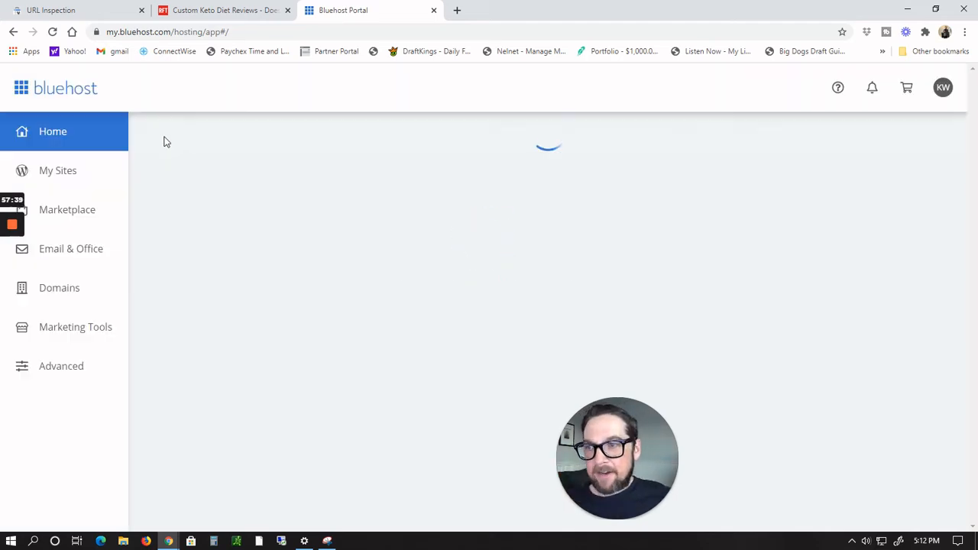
pyautogui.click(70, 176)
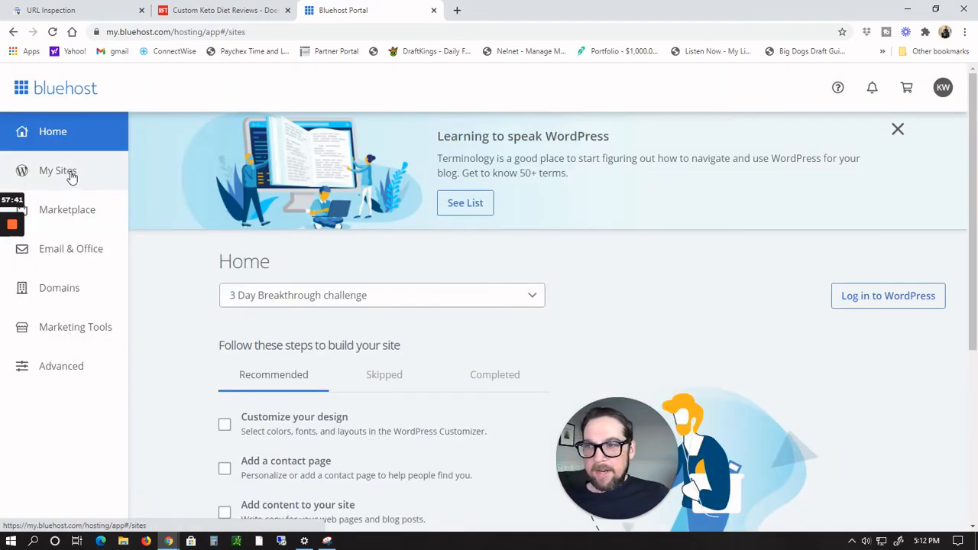
pyautogui.scroll(-3, 902, 269)
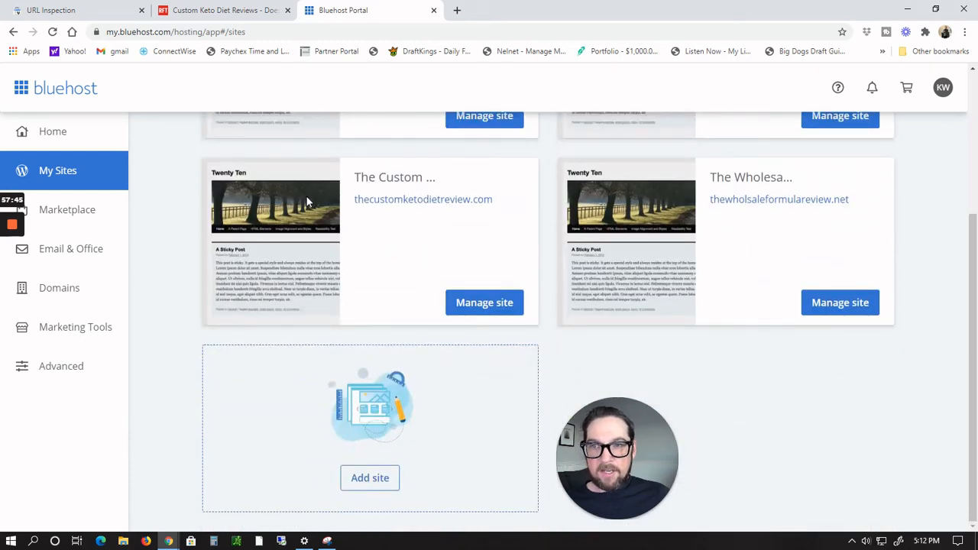
pyautogui.click(484, 310)
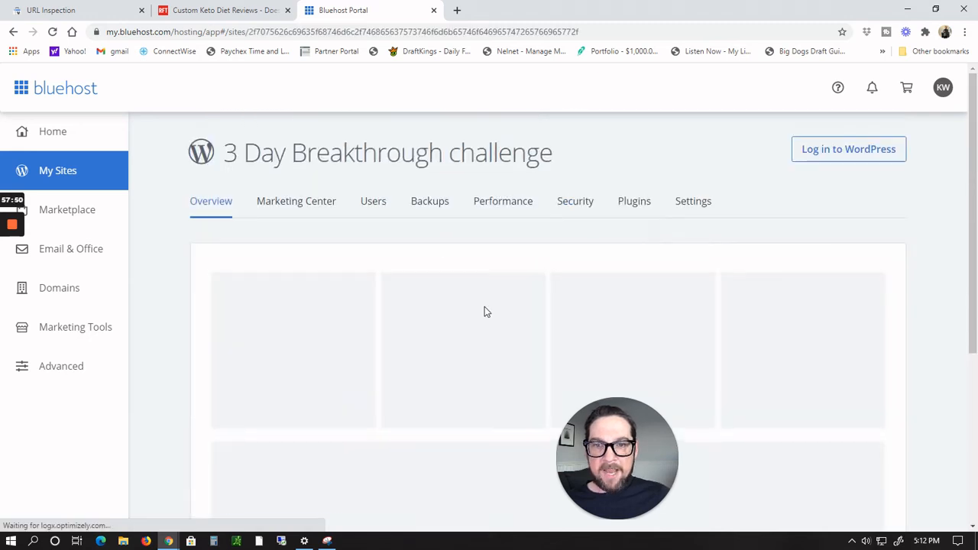
pyautogui.click(842, 158)
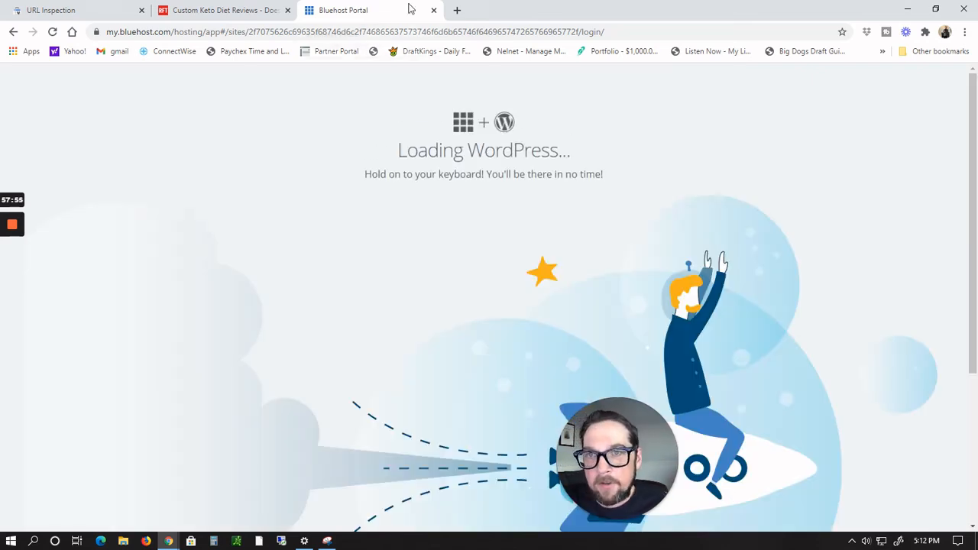
pyautogui.moveTo(409, 8); pyautogui.dragTo(140, 7)
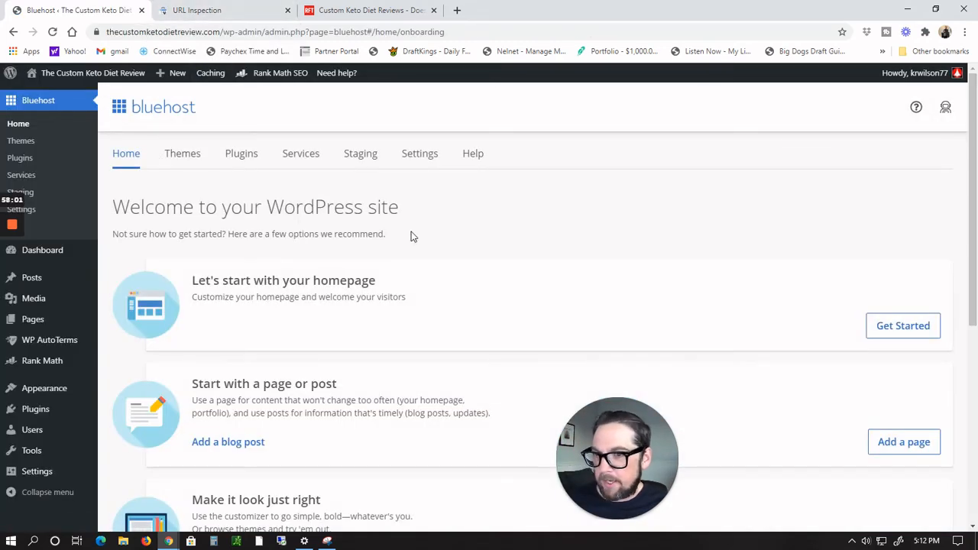
# Step: Open the General settings again and examine the WordPress Address and Site Address URLs
pyautogui.moveTo(42, 471)
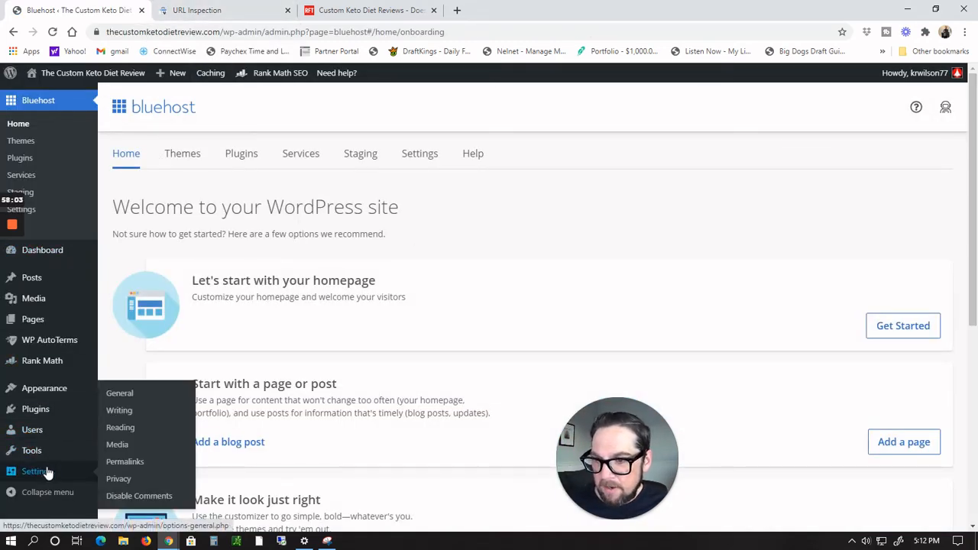
pyautogui.click(120, 393)
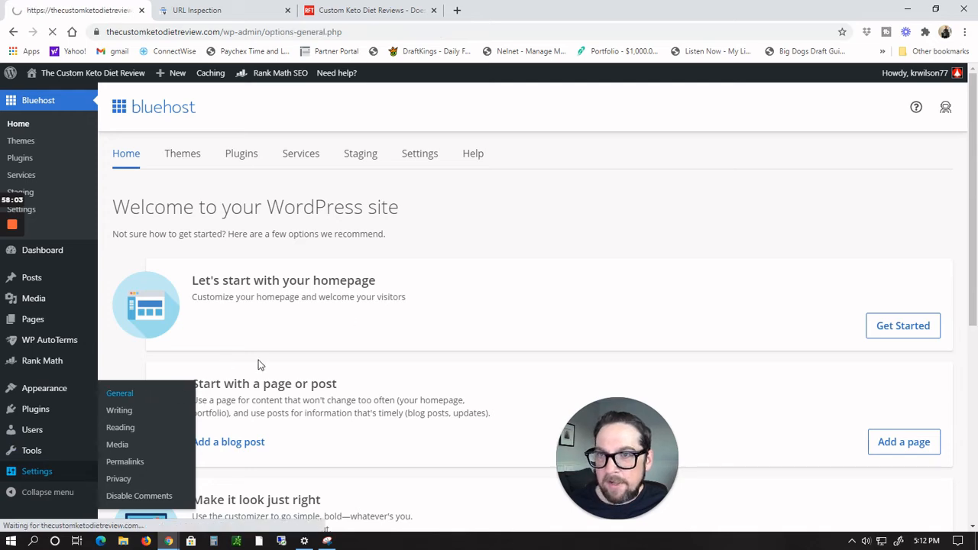
pyautogui.scroll(-2, 511, 264)
pyautogui.scroll(1, 475, 239)
pyautogui.scroll(1, 475, 239)
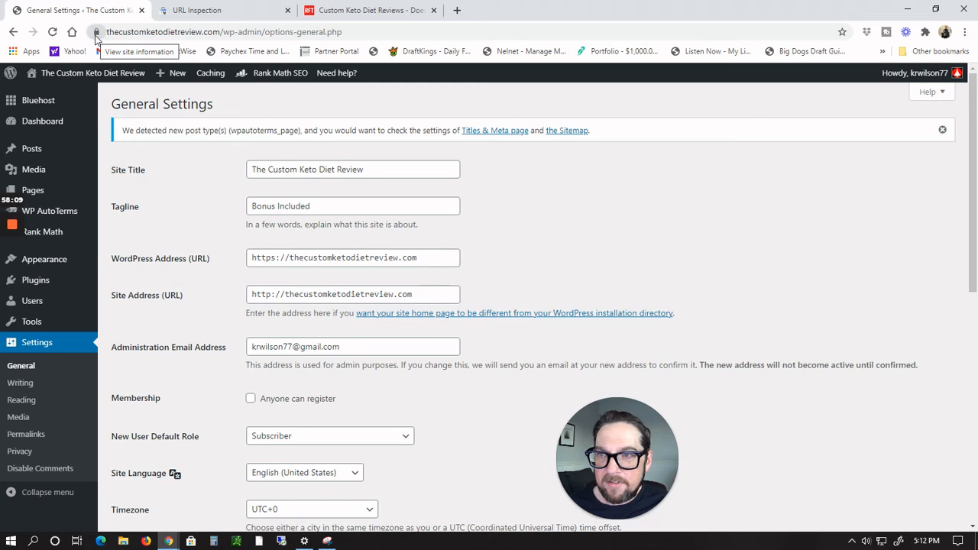
# Step: Open thecustomketodietreview.com in a new tab, check its connection security details, and return to the settings tab
pyautogui.click(457, 10)
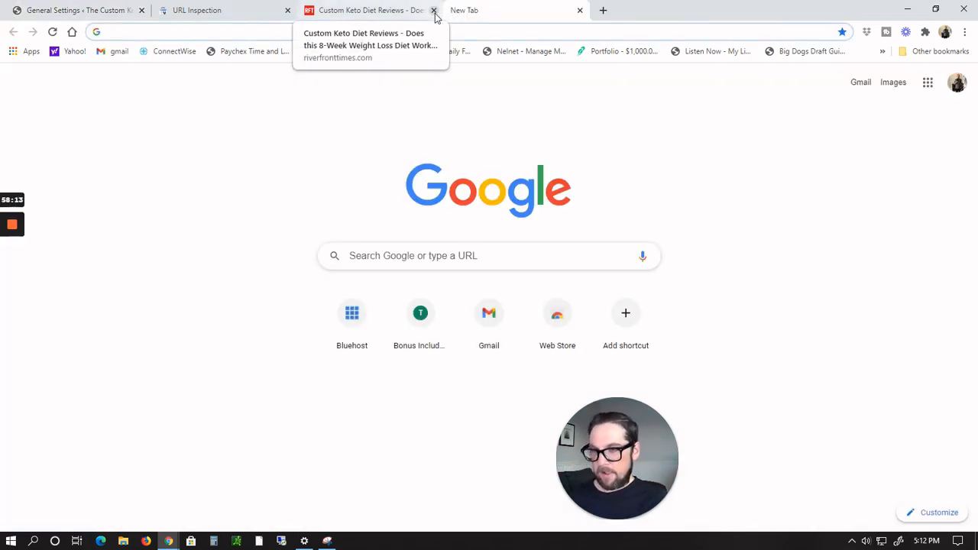
pyautogui.write('thecustomketodietreview.com')
pyautogui.press('Return')
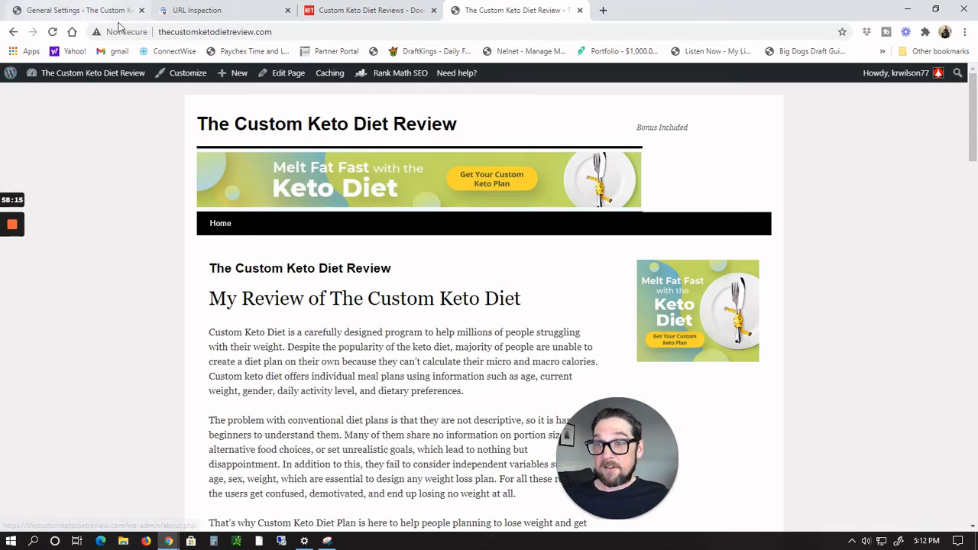
pyautogui.click(119, 33)
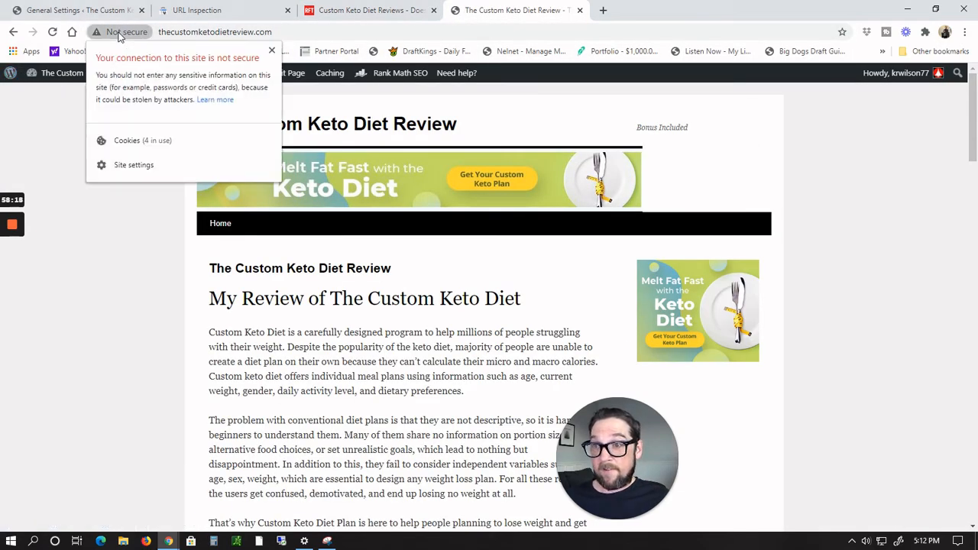
pyautogui.click(75, 11)
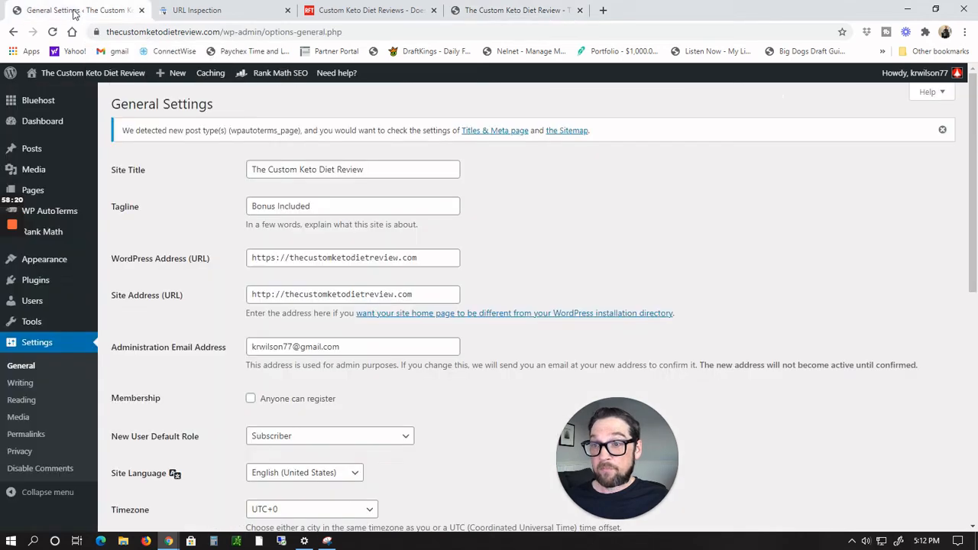
# Step: Open the Permalink settings and examine the common permalink structure options
pyautogui.scroll(-5, 608, 322)
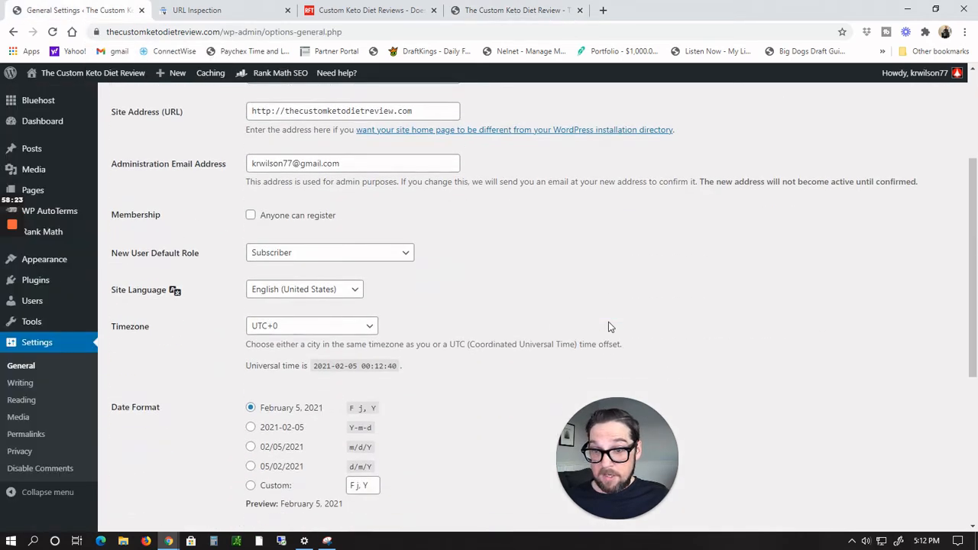
pyautogui.scroll(-2, 608, 326)
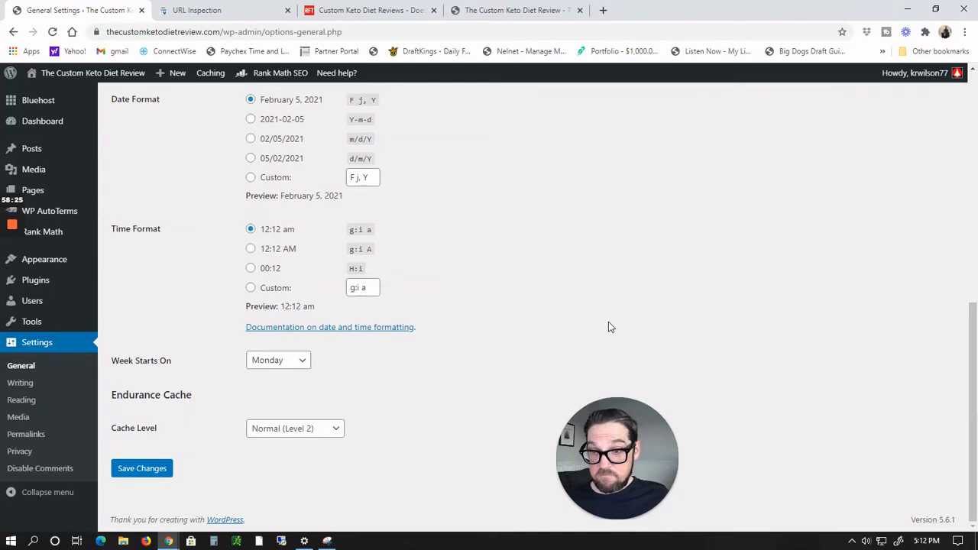
pyautogui.click(43, 440)
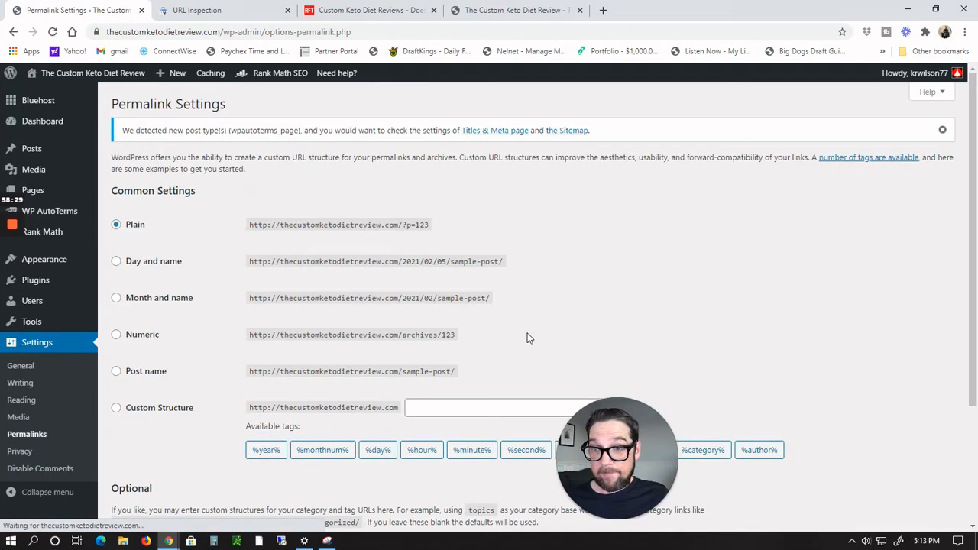
pyautogui.scroll(-2, 459, 236)
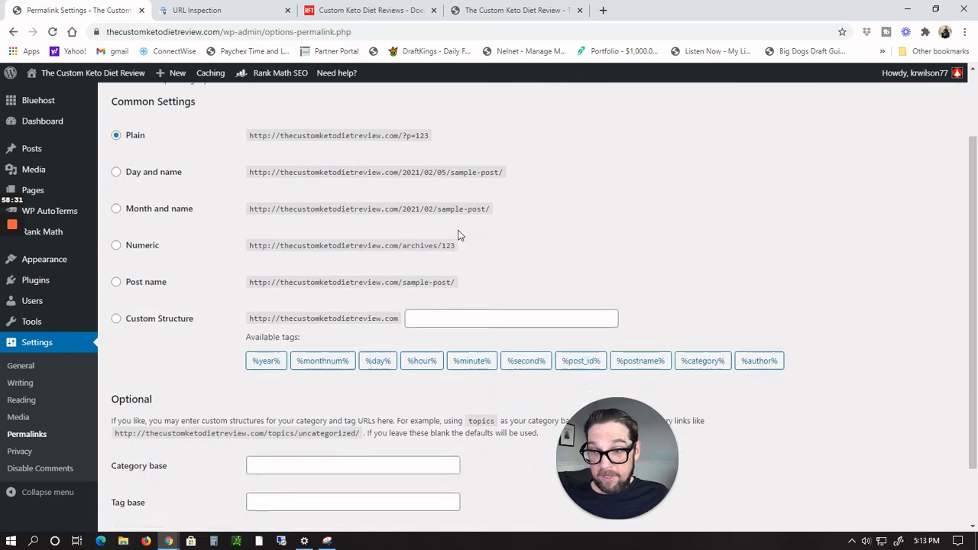
pyautogui.scroll(2, 458, 236)
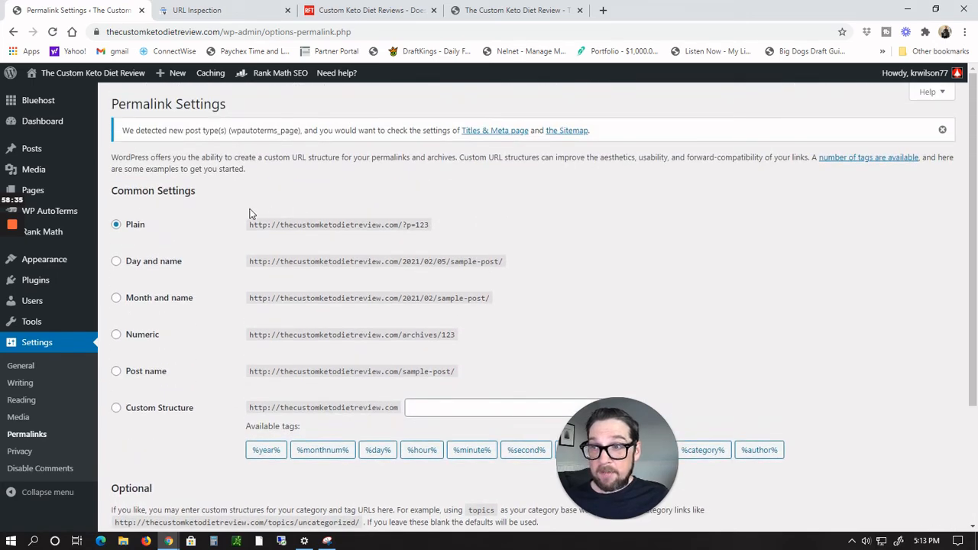
pyautogui.moveTo(18, 206)
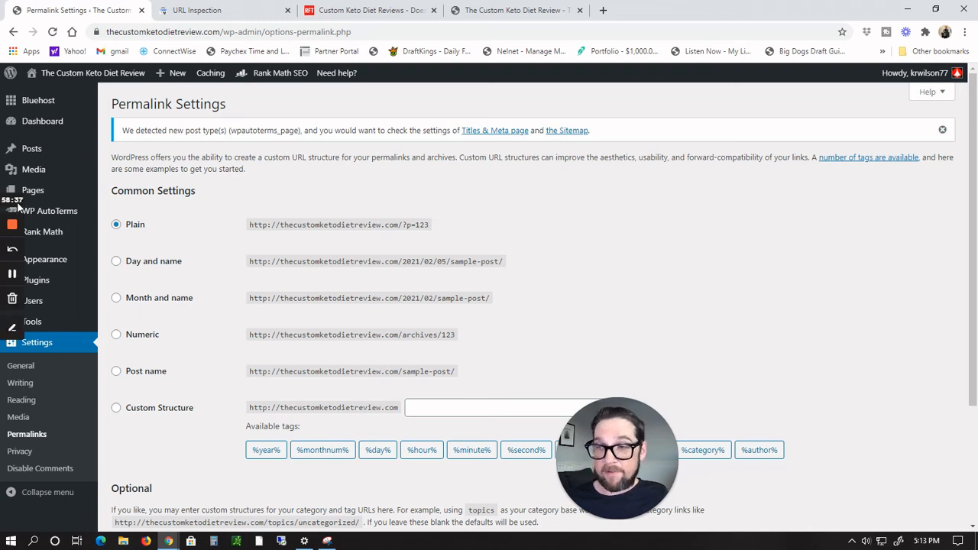
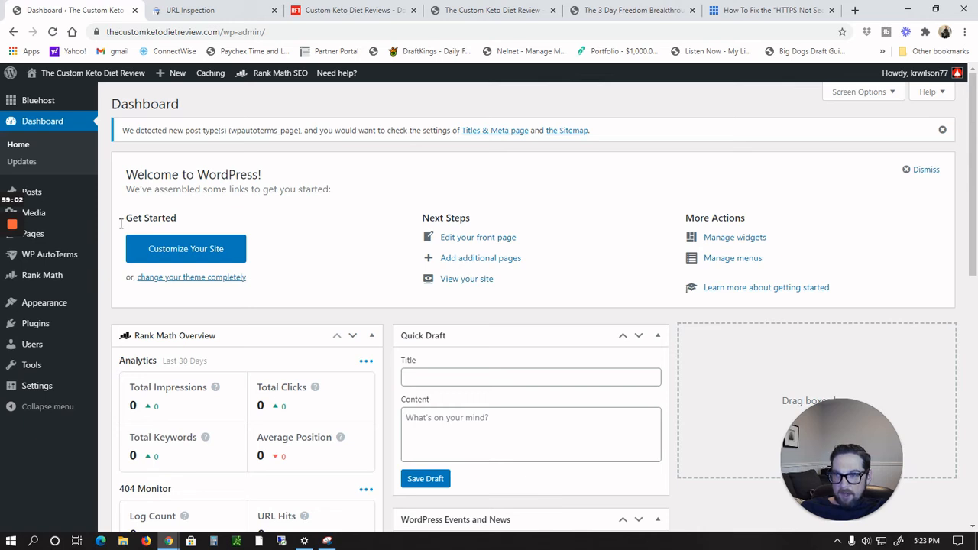
# Step: Open the Rank Math dashboard and browse its list of modules
pyautogui.moveTo(48, 277)
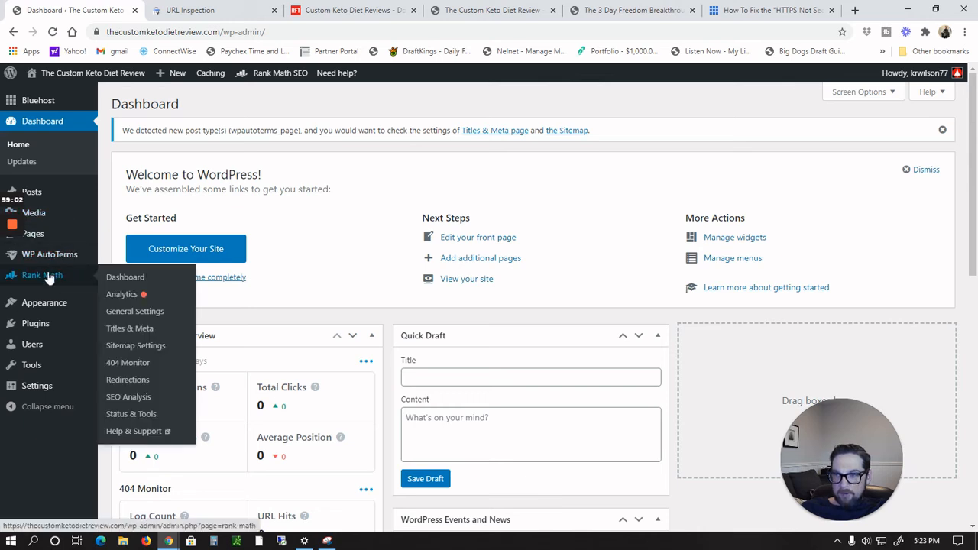
pyautogui.click(125, 278)
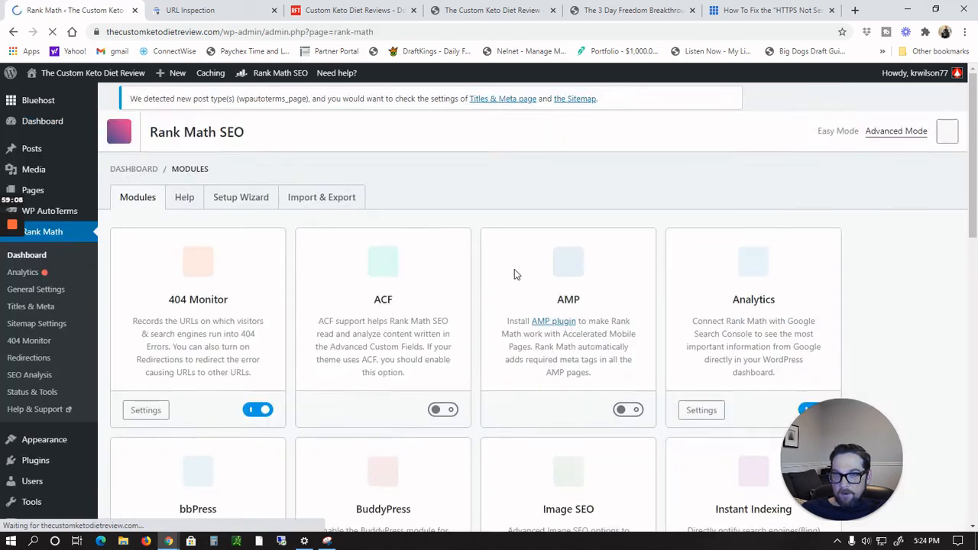
pyautogui.scroll(-2, 744, 245)
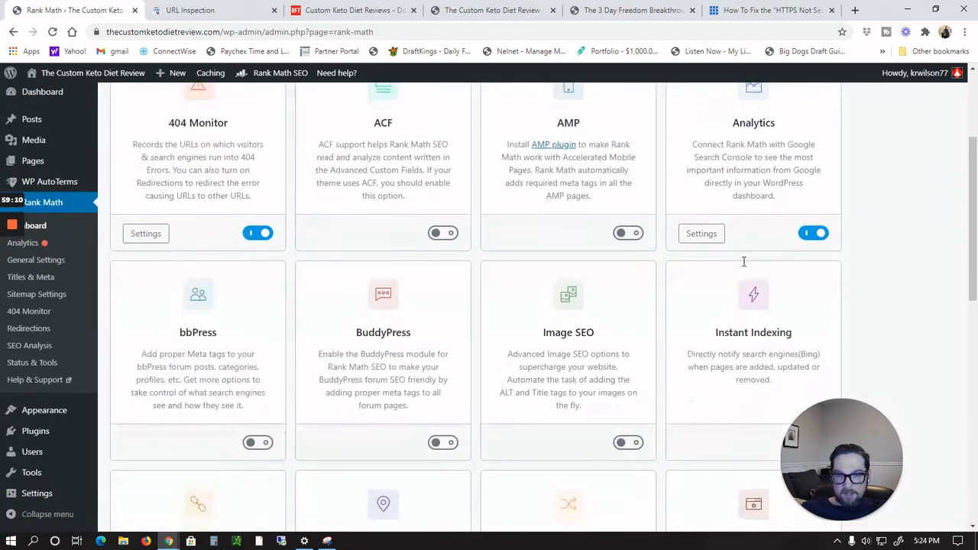
pyautogui.scroll(-4, 745, 266)
pyautogui.scroll(6, 744, 262)
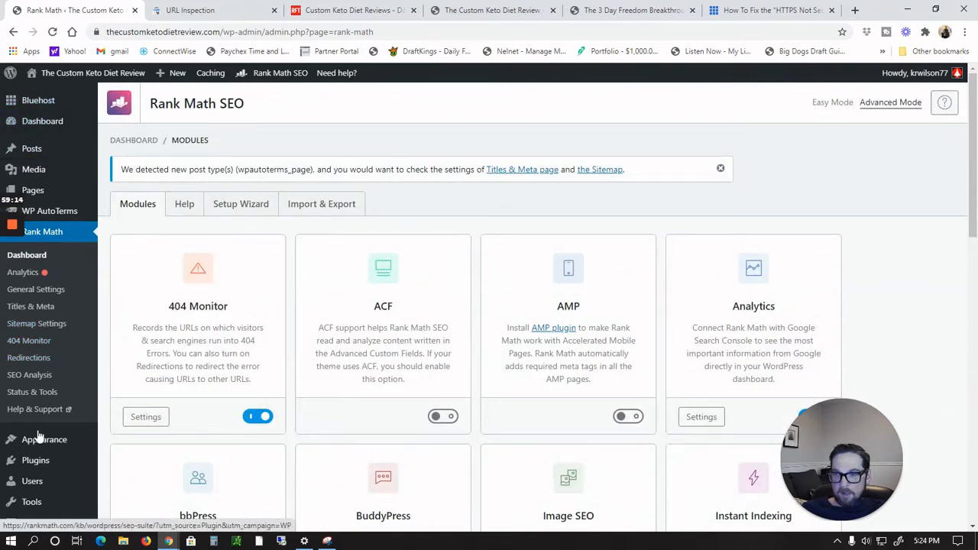
# Step: Open the page The Custom Keto Diet Review for editing from the list of all pages
pyautogui.moveTo(33, 195)
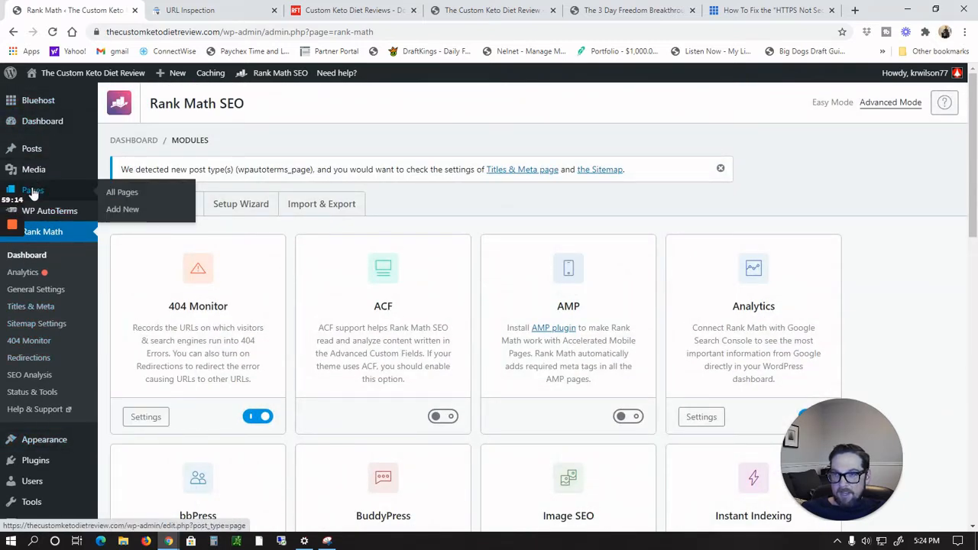
pyautogui.click(119, 193)
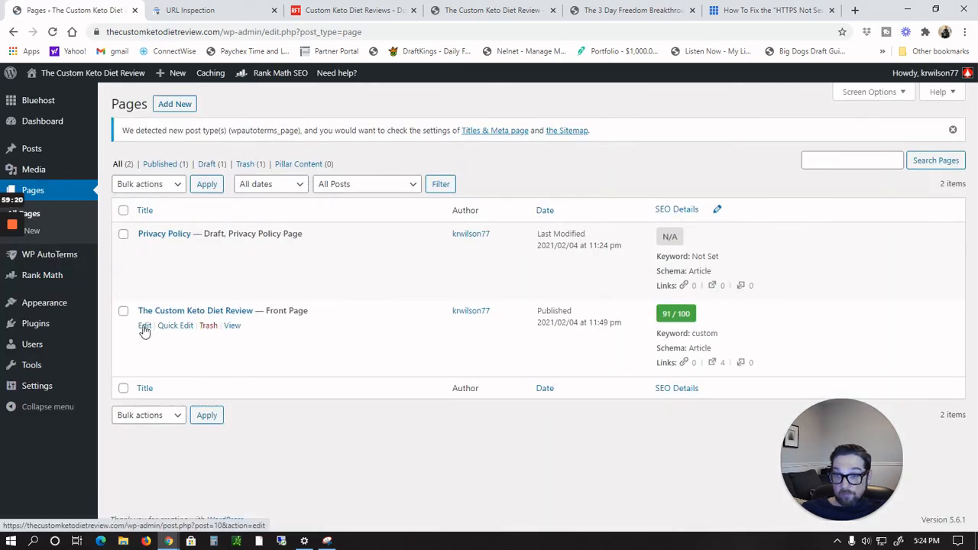
pyautogui.click(146, 325)
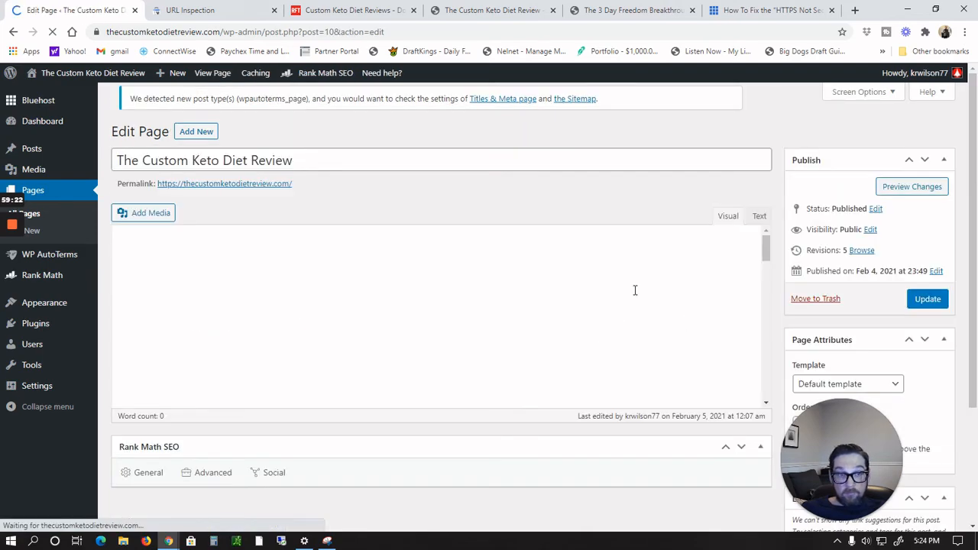
# Step: Scroll through the page content and the Rank Math SEO panel to review the article
pyautogui.scroll(-2, 428, 291)
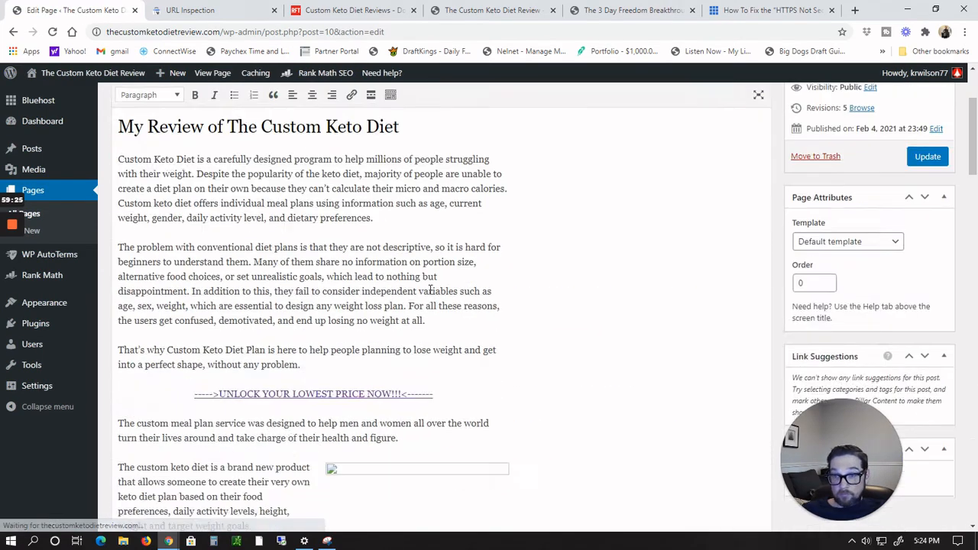
pyautogui.scroll(-15, 430, 291)
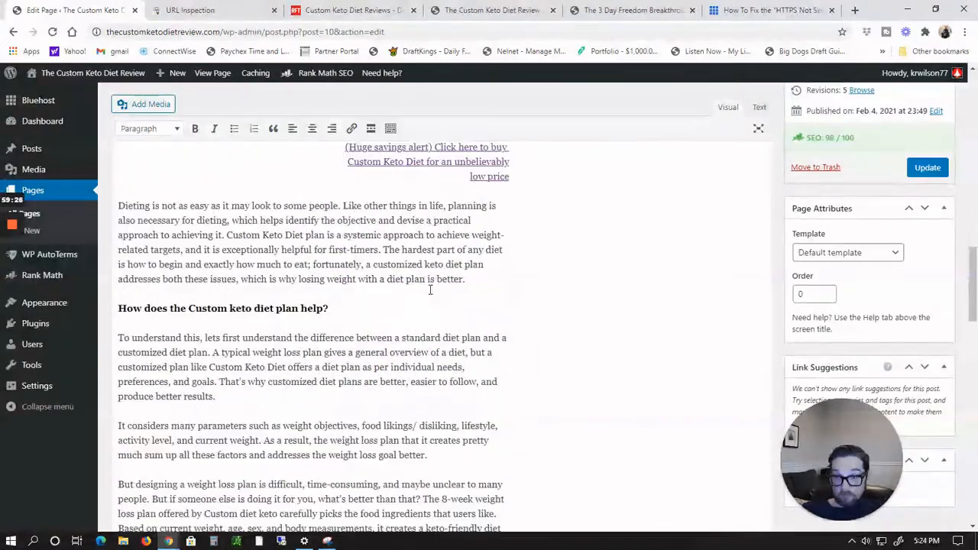
pyautogui.scroll(-15, 430, 290)
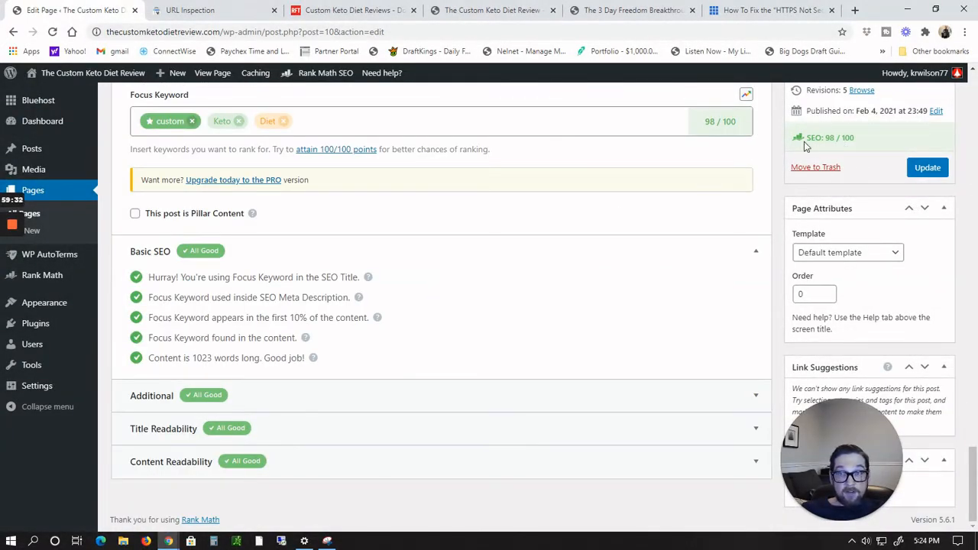
pyautogui.scroll(2, 369, 240)
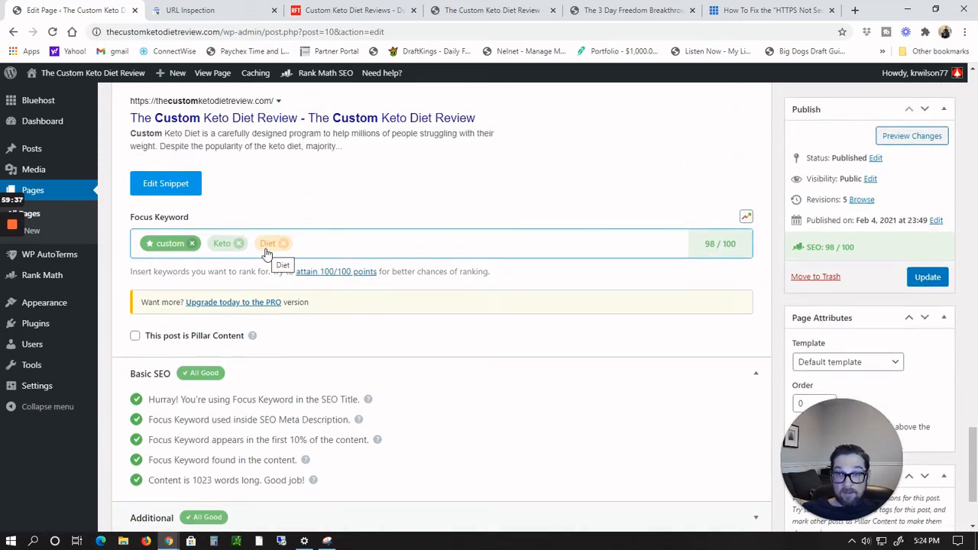
pyautogui.scroll(8, 266, 252)
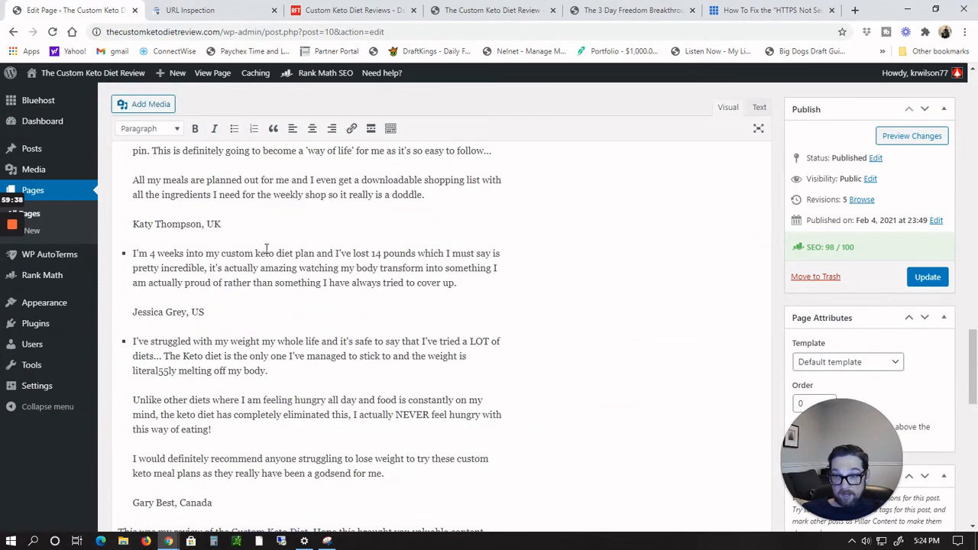
pyautogui.scroll(10, 226, 325)
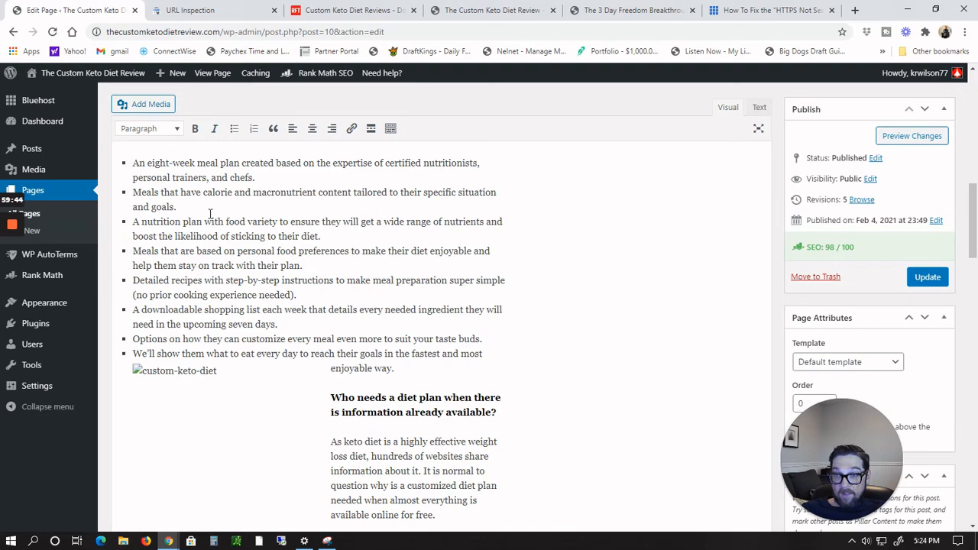
pyautogui.scroll(-8, 184, 222)
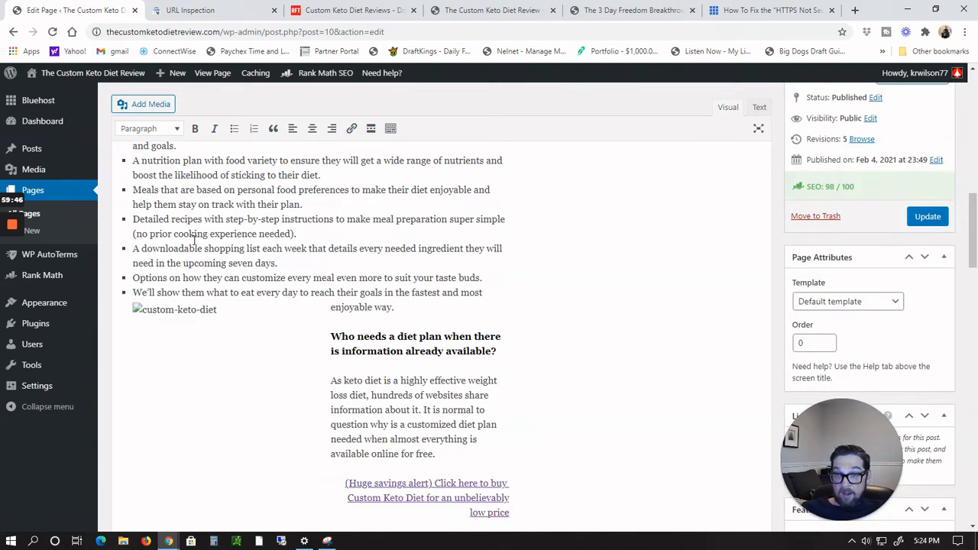
pyautogui.scroll(15, 208, 253)
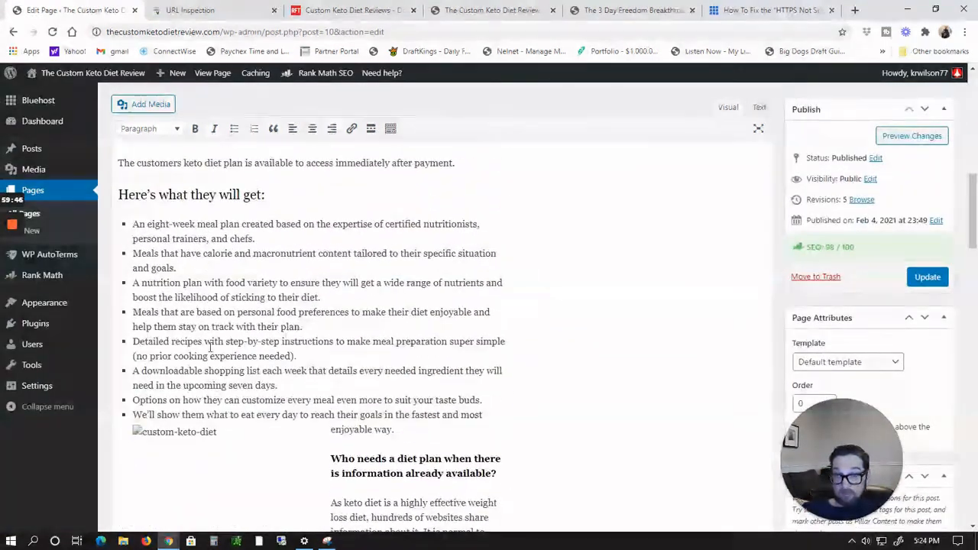
pyautogui.scroll(5, 227, 372)
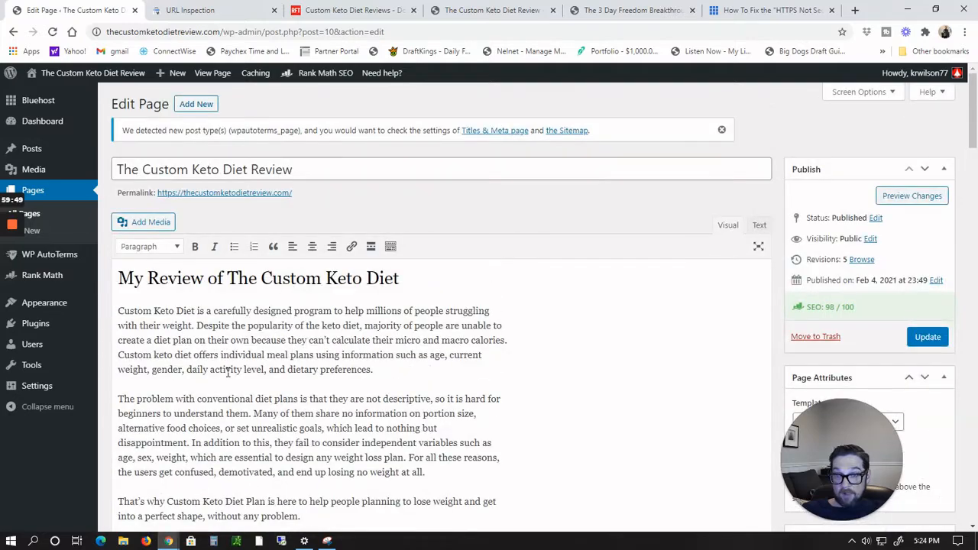
pyautogui.scroll(-3, 226, 372)
# Step: Remove the broken image placeholder beside the paragraph about the custom keto diet being a brand new product
pyautogui.click(334, 375)
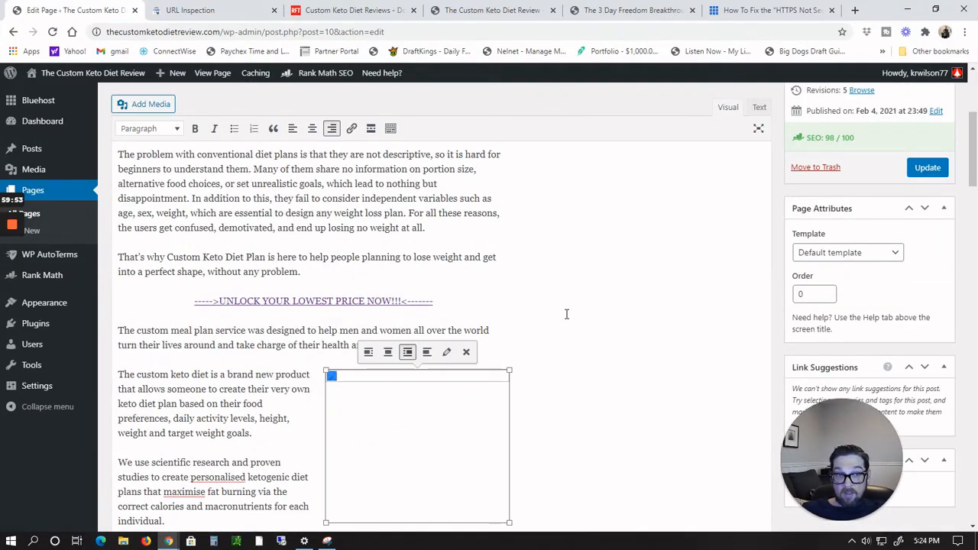
pyautogui.scroll(-2, 603, 342)
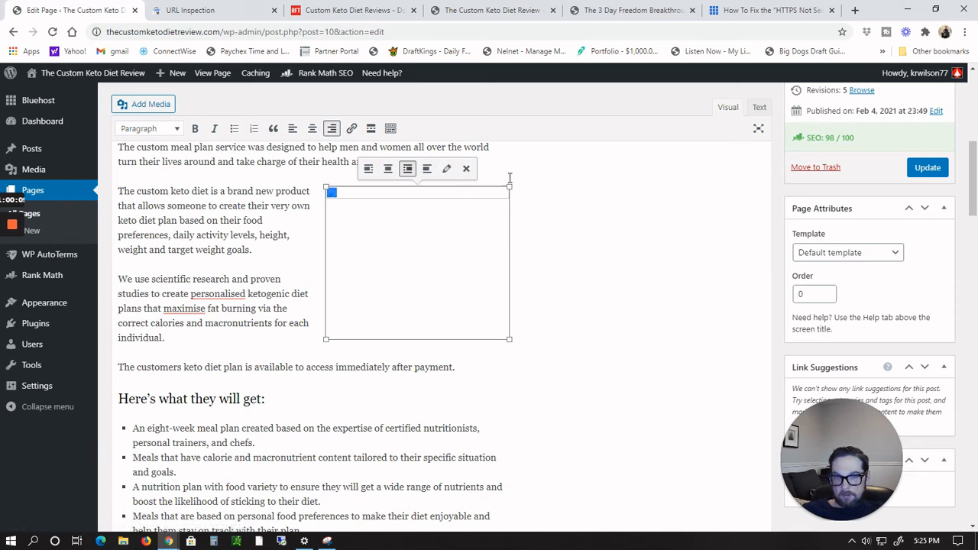
pyautogui.click(466, 170)
# Step: Remove the broken custom-keto-diet image beside the 'Who needs a diet plan' section
pyautogui.scroll(-5, 469, 199)
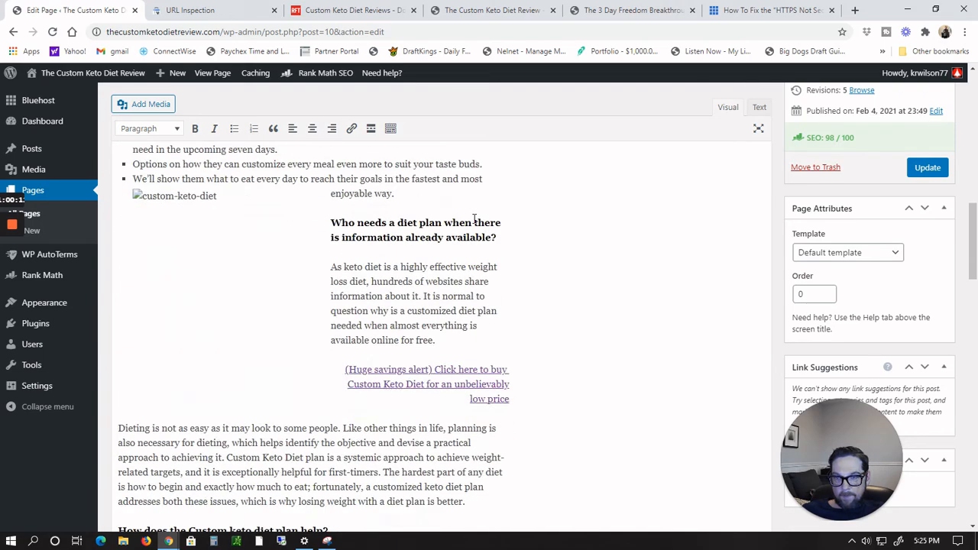
pyautogui.click(246, 321)
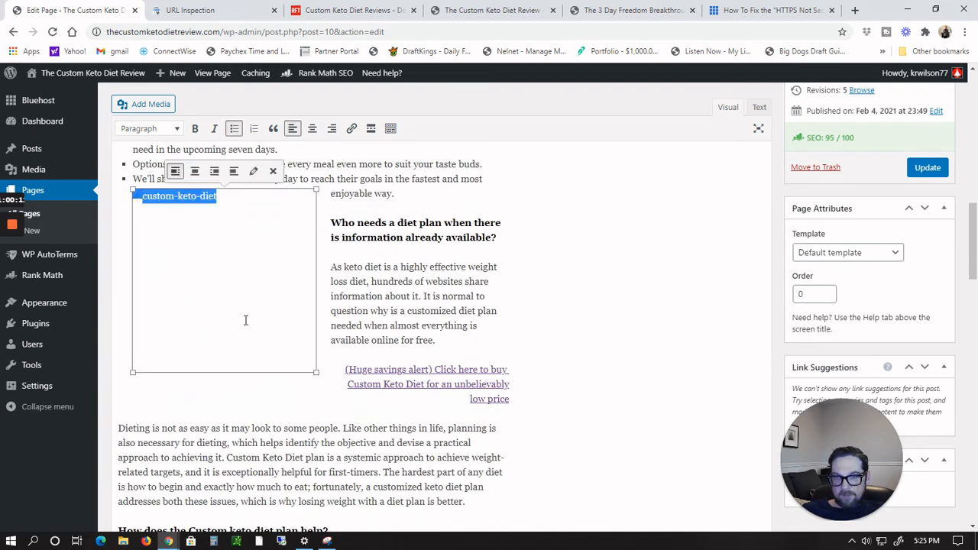
pyautogui.click(273, 171)
# Step: Check the link target of the Custom Keto Diet link in the closing sentence
pyautogui.scroll(-10, 598, 257)
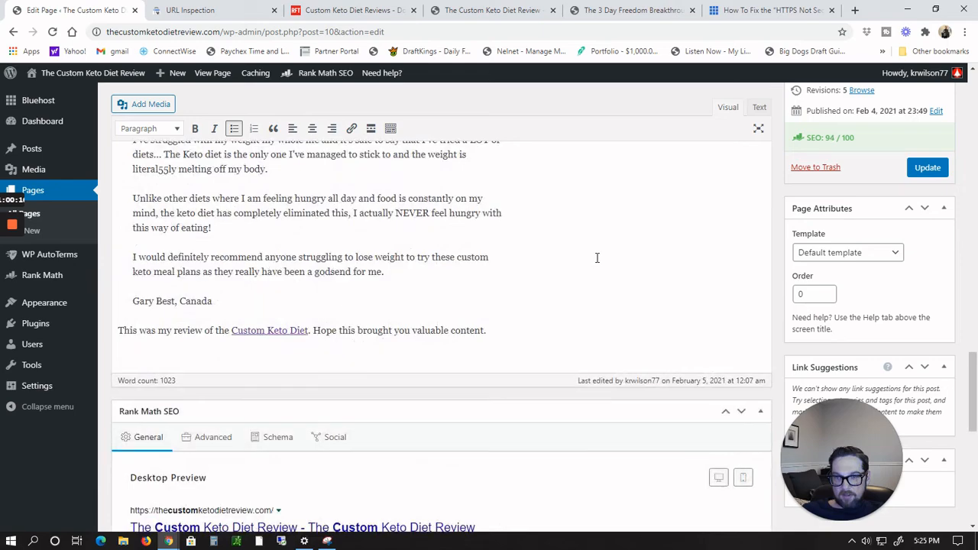
pyautogui.scroll(4, 535, 260)
pyautogui.scroll(-3, 306, 366)
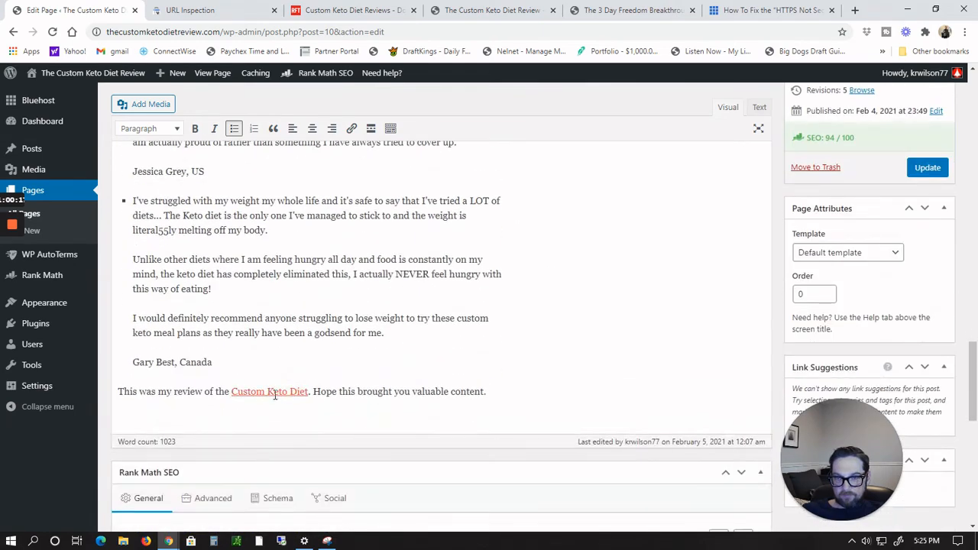
pyautogui.click(274, 395)
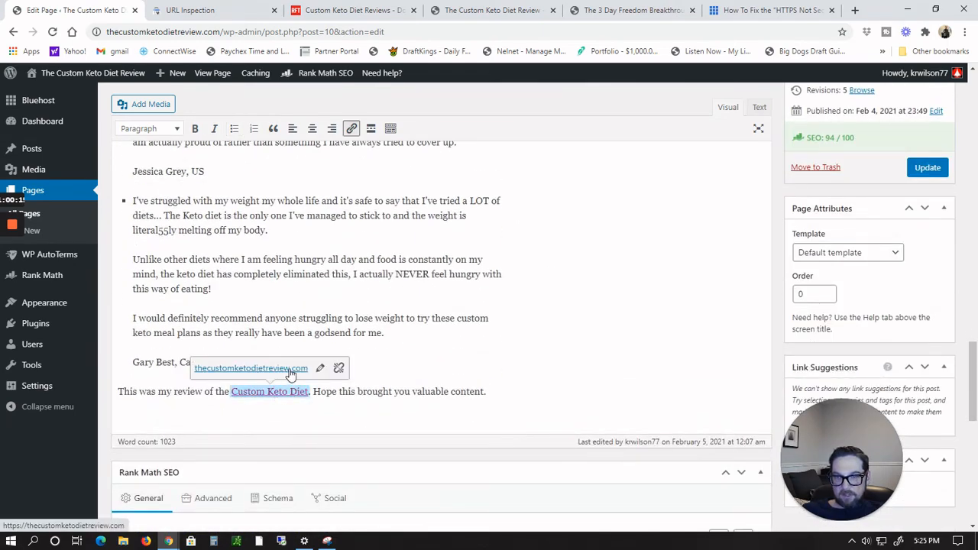
# Step: Open the target of the UNLOCK YOUR LOWEST PRICE NOW link to check it, and close that tab
pyautogui.scroll(12, 528, 354)
pyautogui.scroll(10, 528, 354)
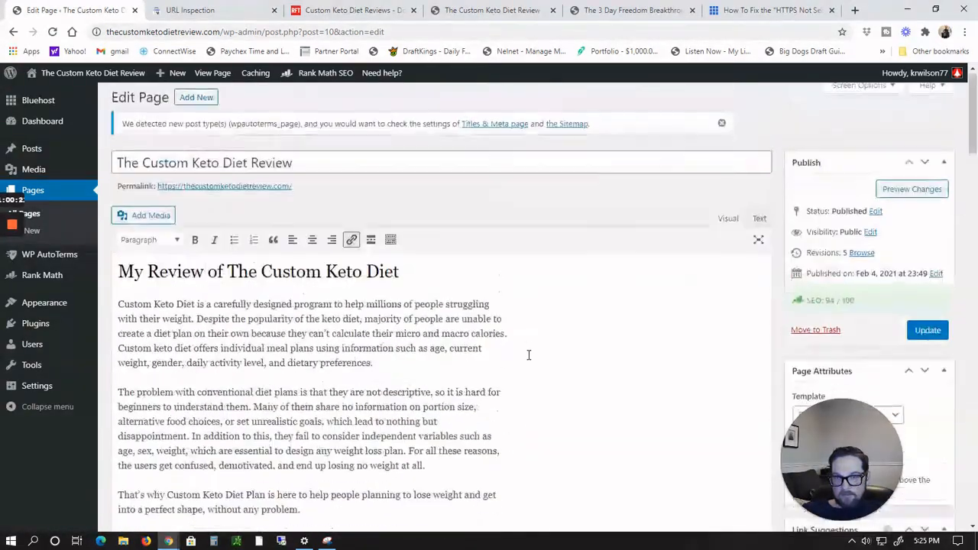
pyautogui.scroll(-3, 528, 355)
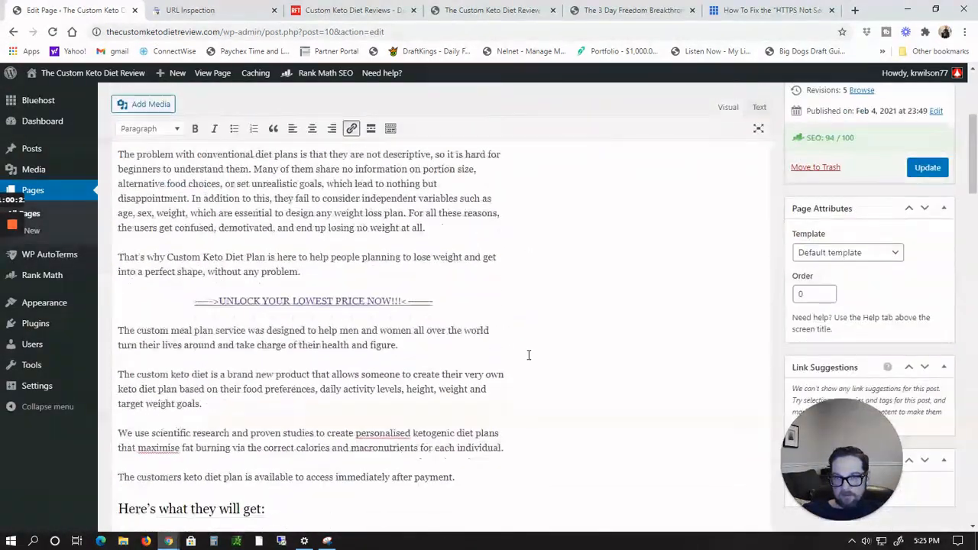
pyautogui.tripleClick(341, 302)
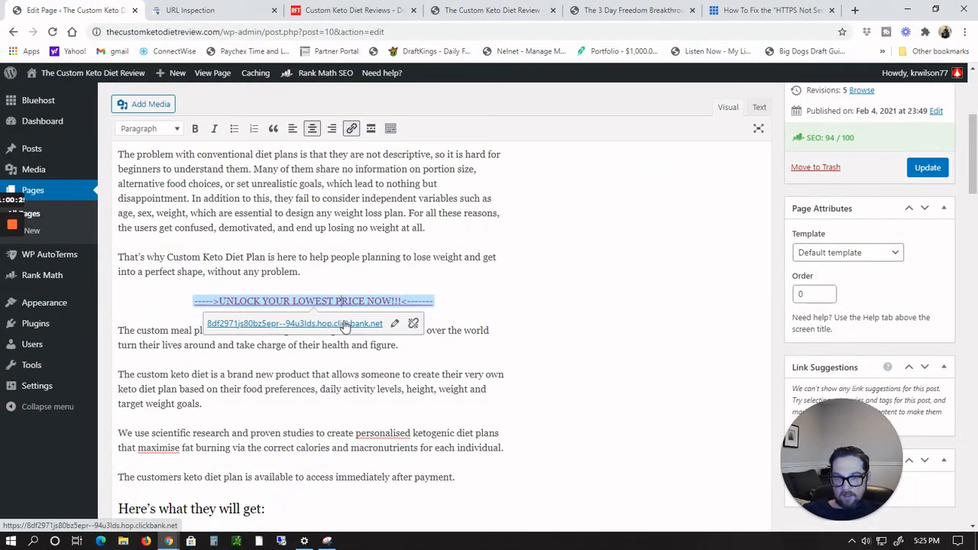
pyautogui.click(344, 324)
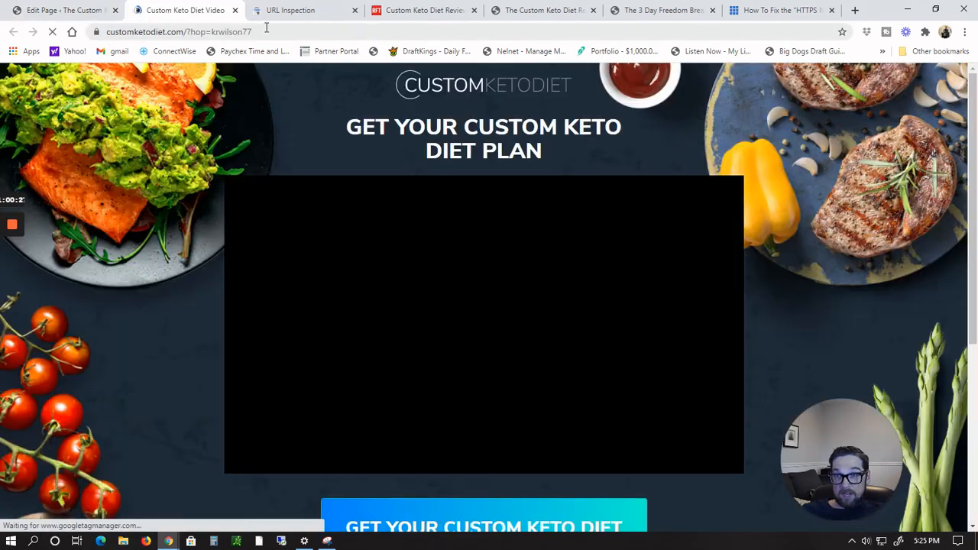
pyautogui.click(234, 10)
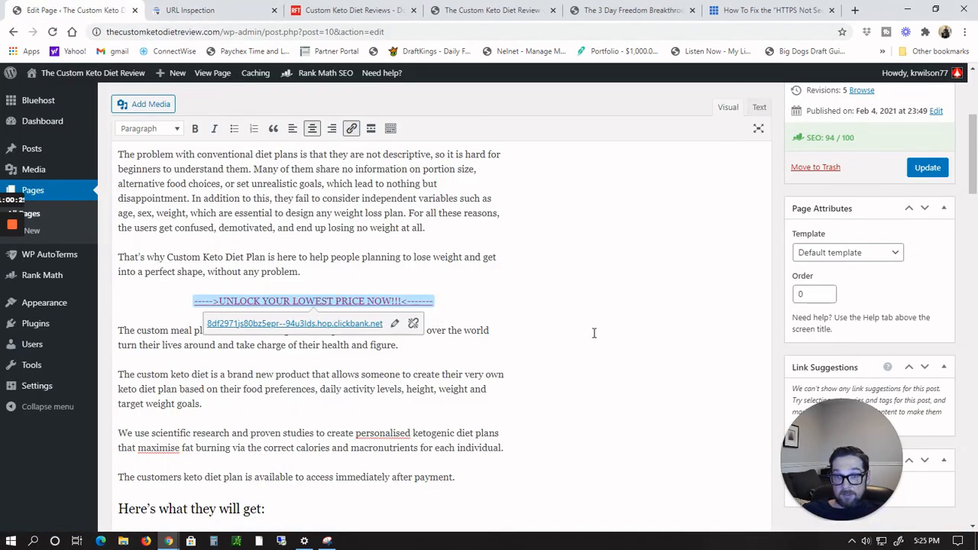
# Step: Insert the 300x250-CustomKetoDiet image from the media library on a new line after the 'immediately after payment' paragraph
pyautogui.scroll(-2, 593, 334)
pyautogui.scroll(5, 417, 344)
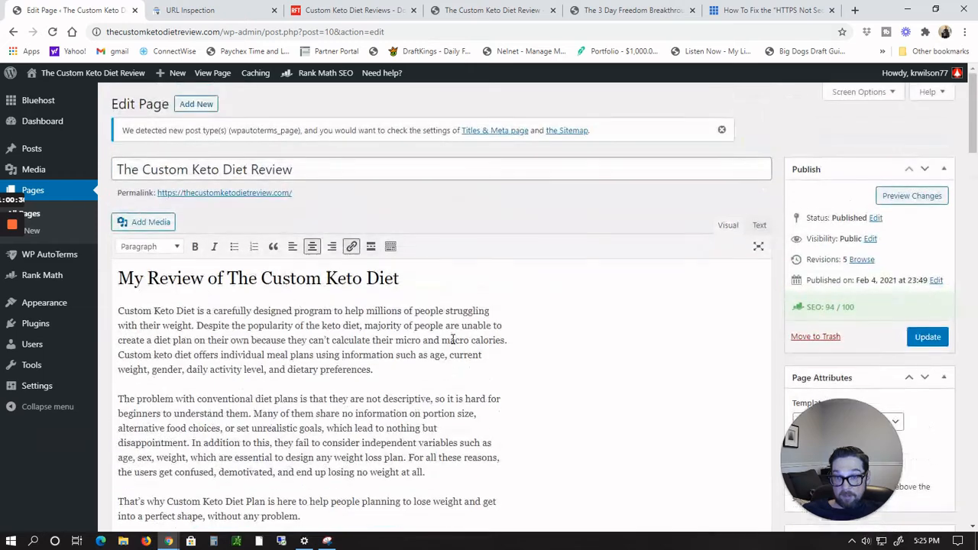
pyautogui.scroll(-4, 450, 338)
pyautogui.click(634, 309)
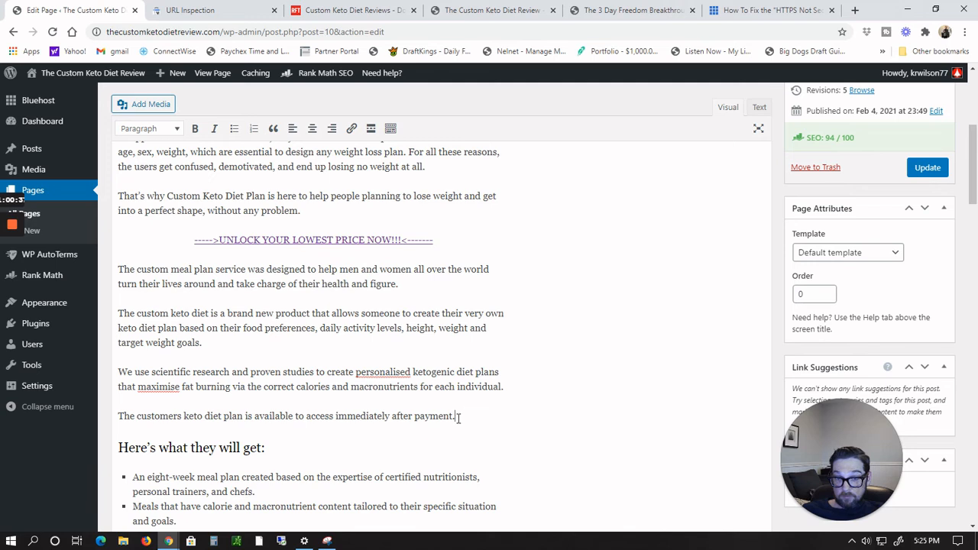
pyautogui.press('Return')
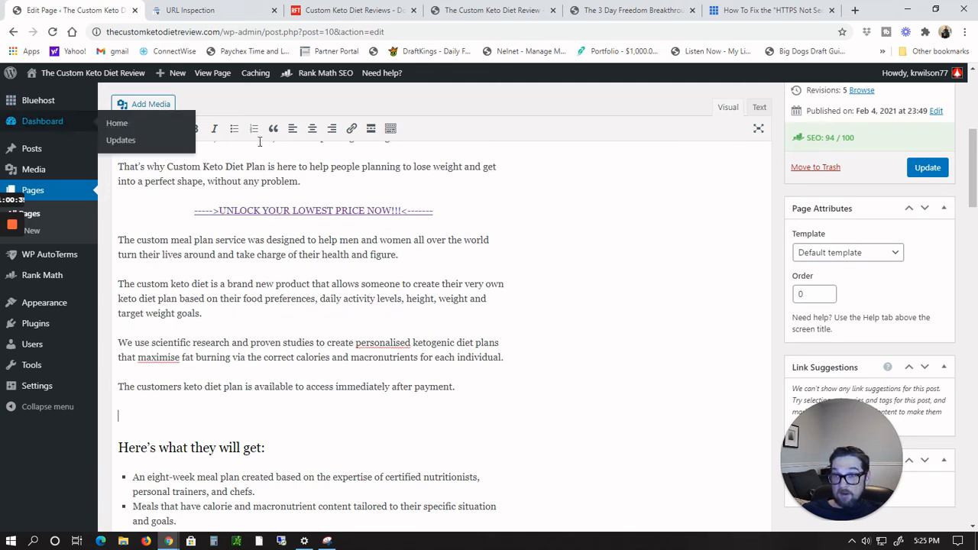
pyautogui.click(137, 104)
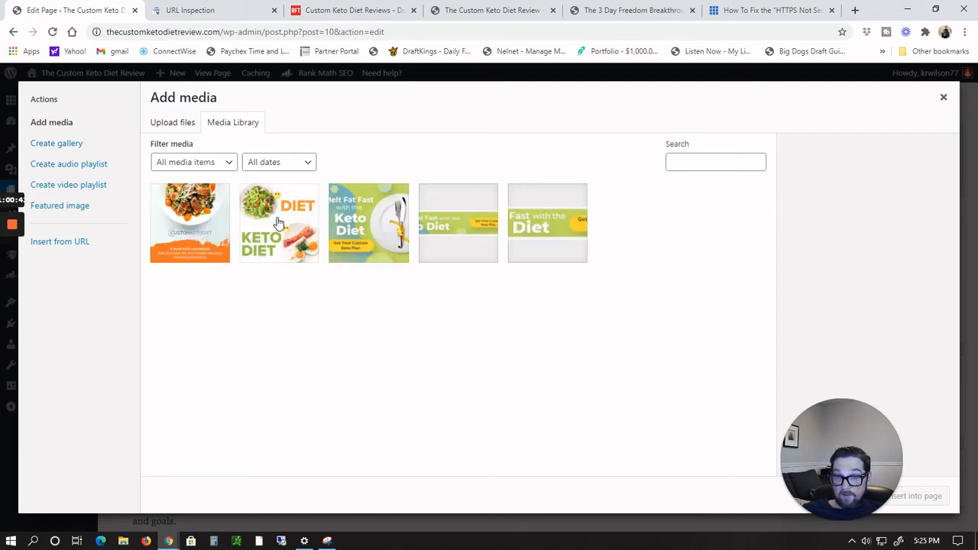
pyautogui.click(373, 211)
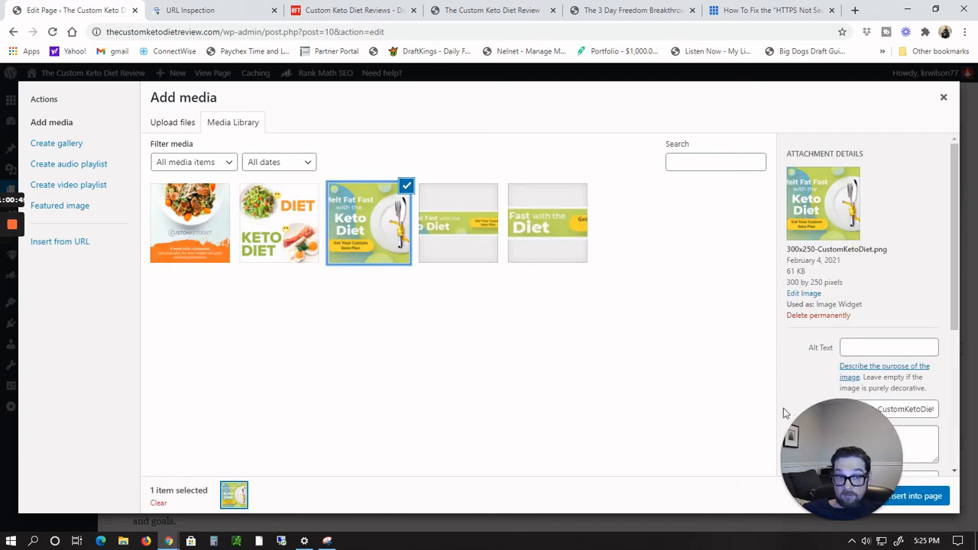
pyautogui.click(920, 497)
pyautogui.scroll(-5, 524, 373)
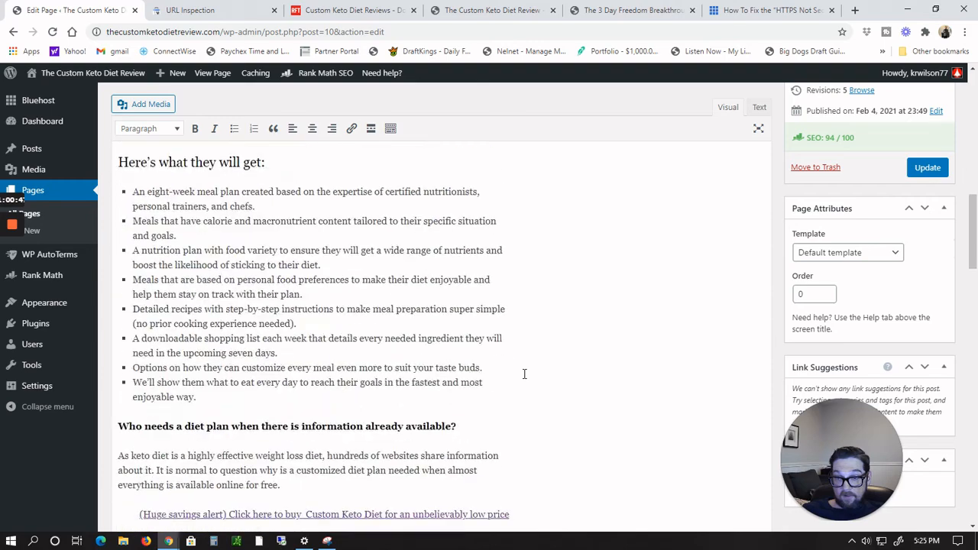
pyautogui.scroll(-1, 524, 373)
pyautogui.scroll(4, 524, 373)
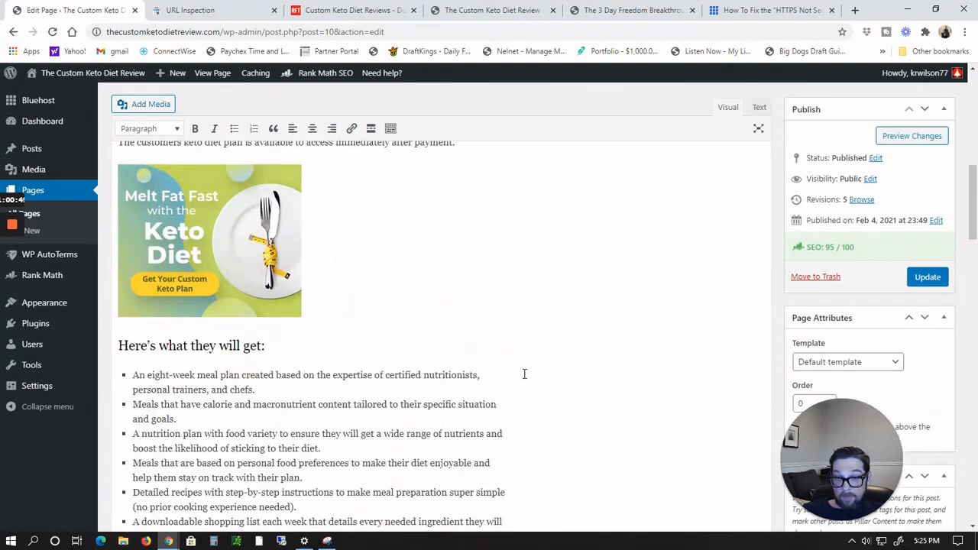
# Step: Insert the keto-diet-fb-banner-1 image from the media library on a new line before the 'Who needs a diet plan' heading
pyautogui.scroll(-5, 524, 374)
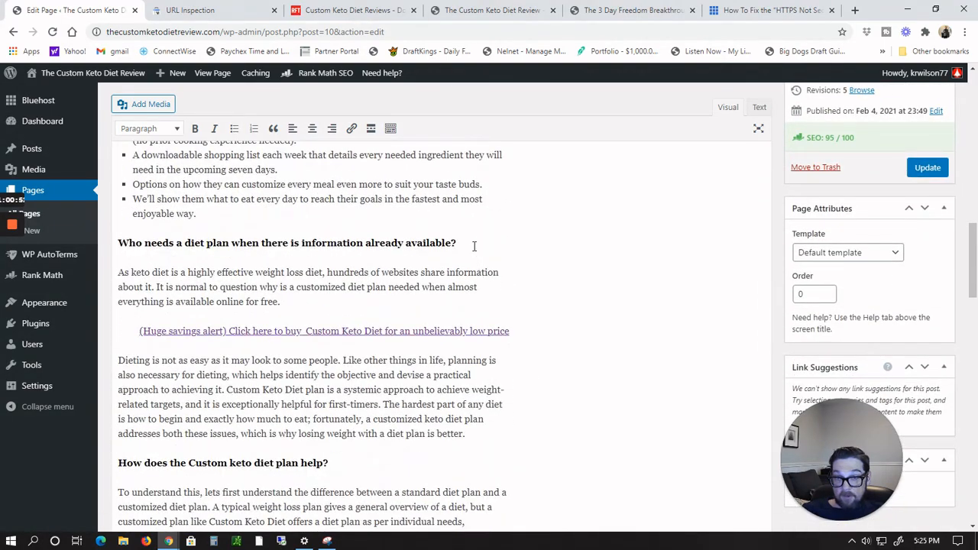
pyautogui.scroll(1, 192, 294)
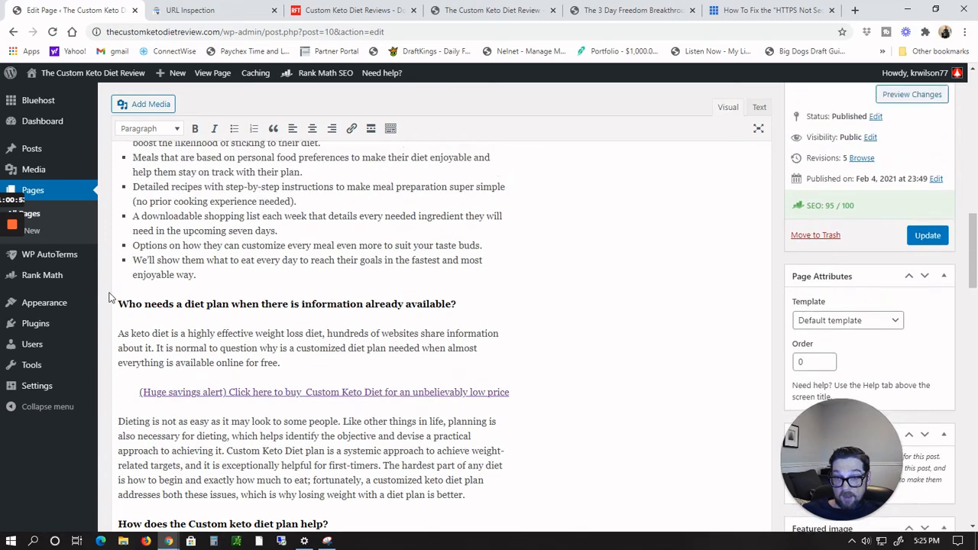
pyautogui.press('Return')
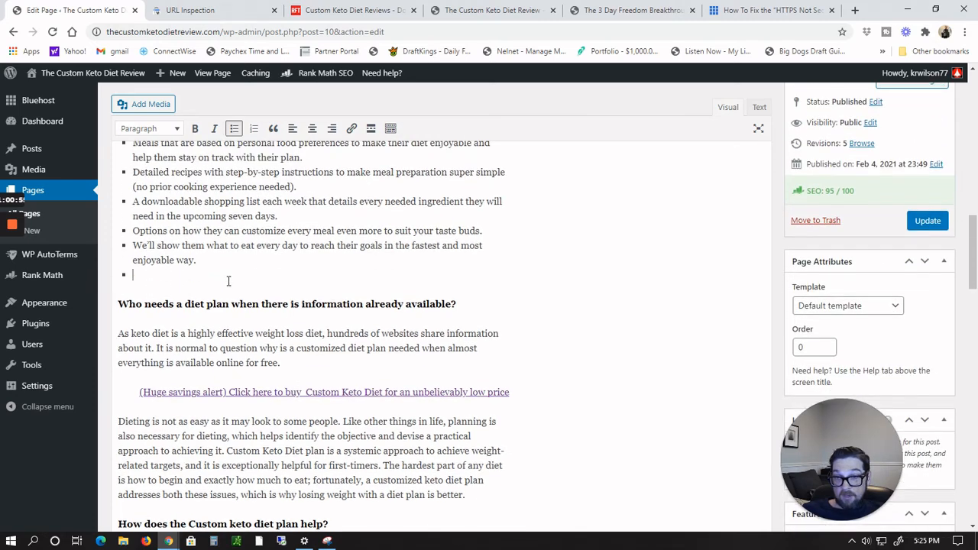
pyautogui.press('Return')
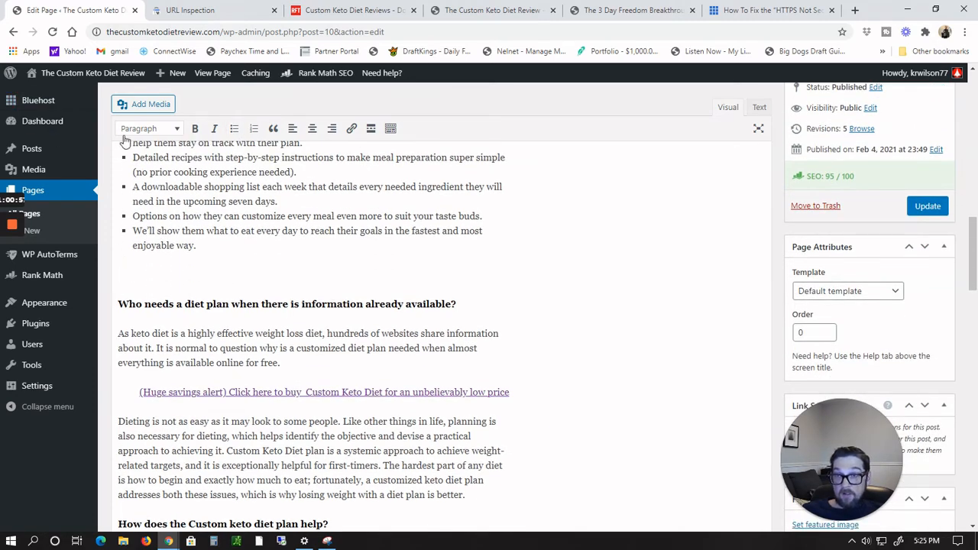
pyautogui.click(131, 105)
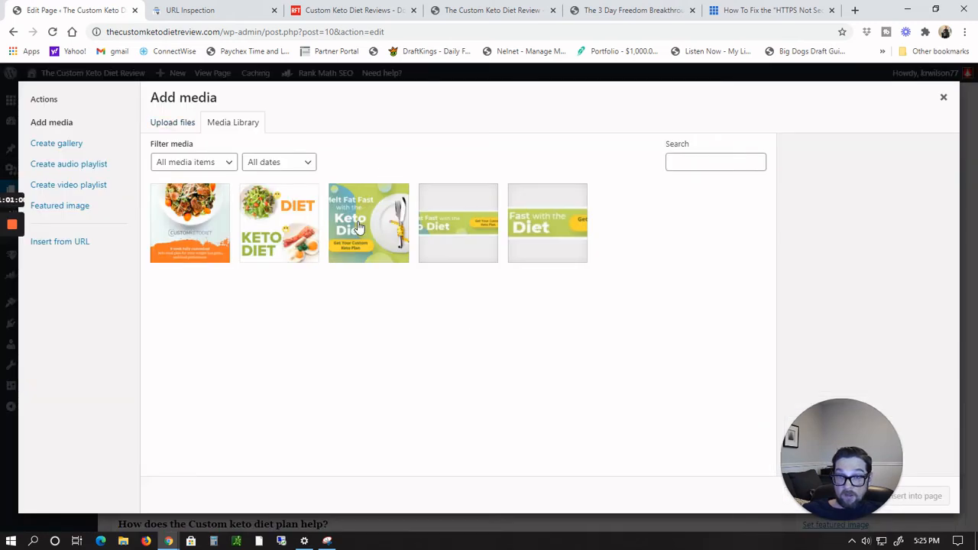
pyautogui.click(287, 219)
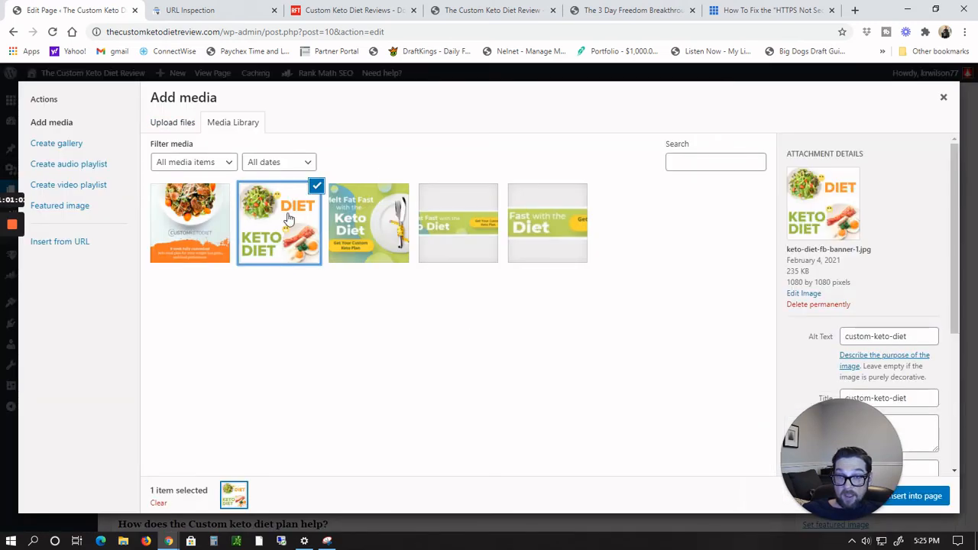
pyautogui.click(923, 497)
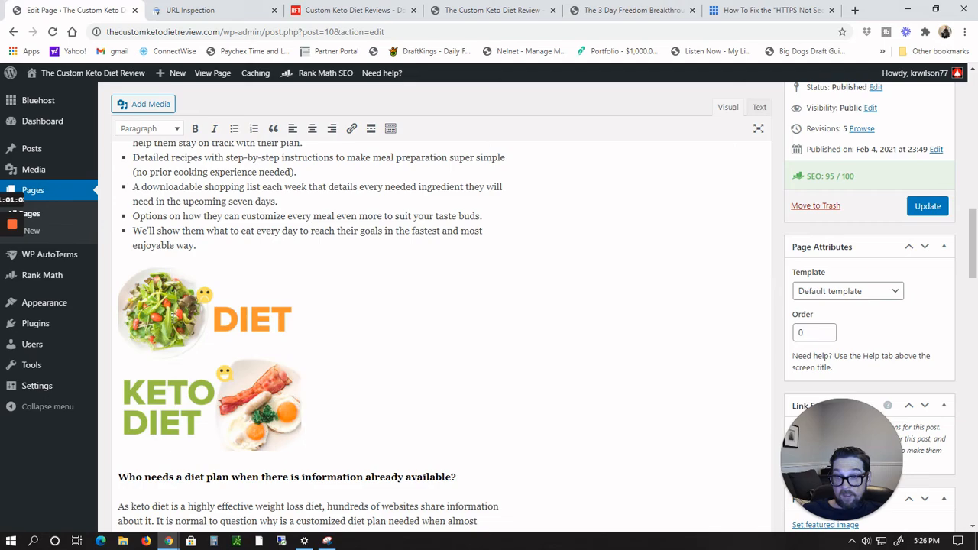
# Step: Align the keto-diet-fb-banner-1 image to the right beside the 'Who needs a diet plan' section
pyautogui.click(175, 280)
pyautogui.click(200, 251)
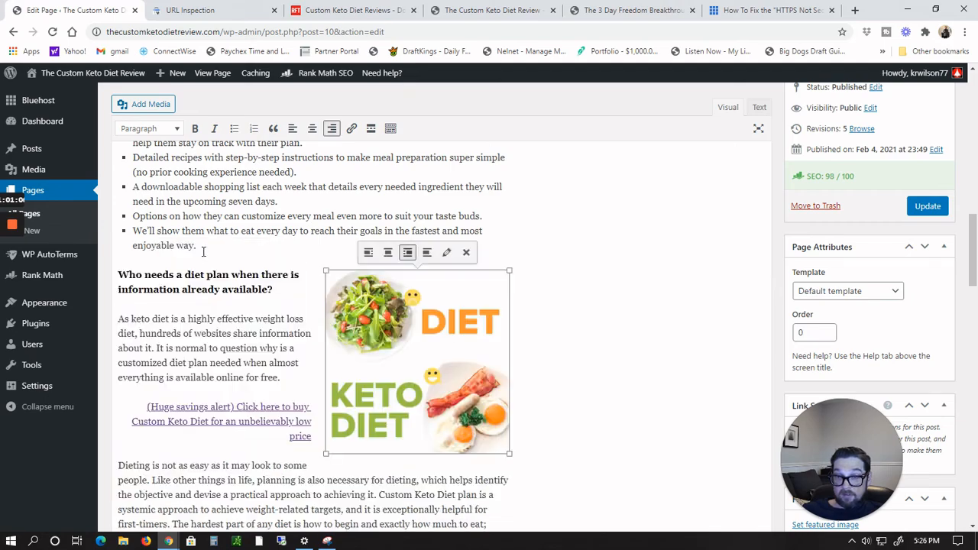
pyautogui.click(582, 331)
# Step: Remove the broken Custom-keto-diet-2 image below the 'easy to follow' paragraph
pyautogui.scroll(-10, 582, 332)
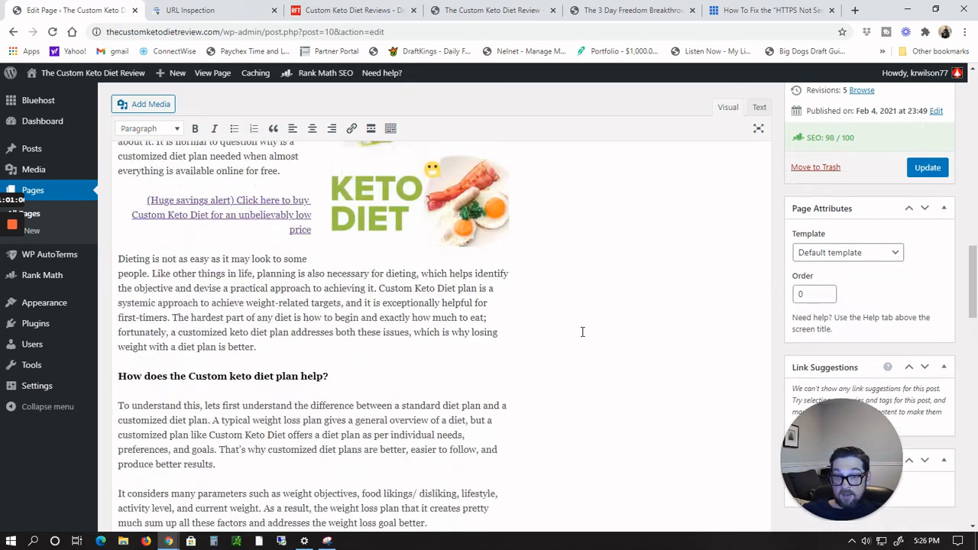
pyautogui.scroll(3, 582, 332)
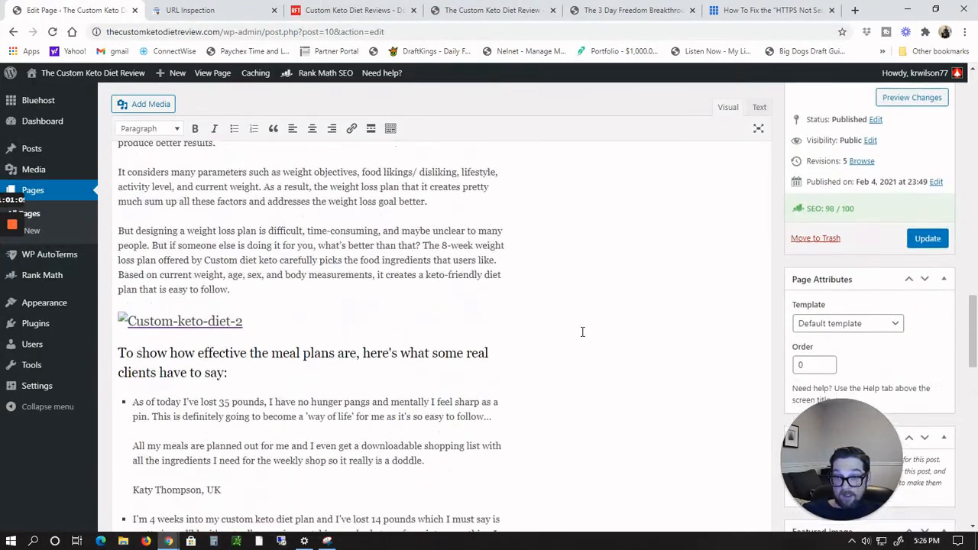
pyautogui.click(233, 300)
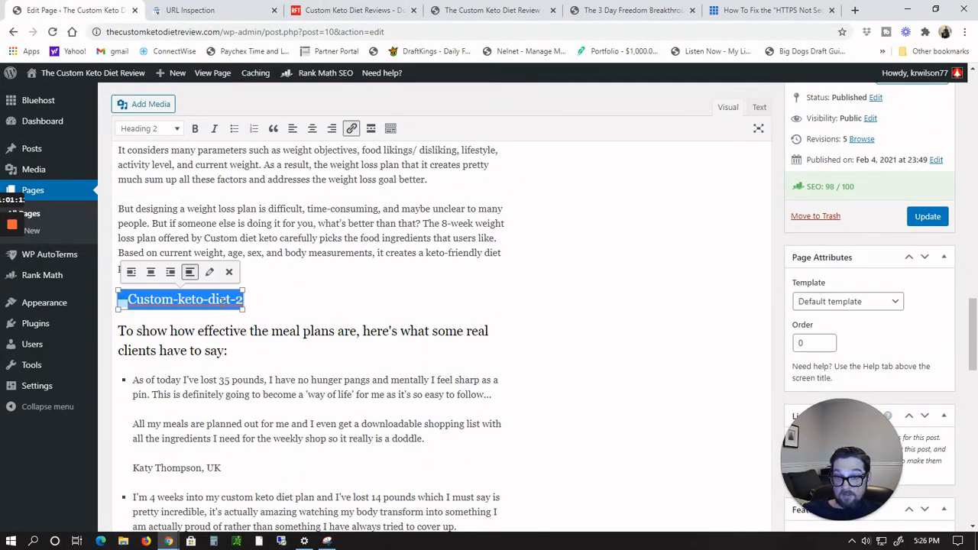
pyautogui.click(227, 274)
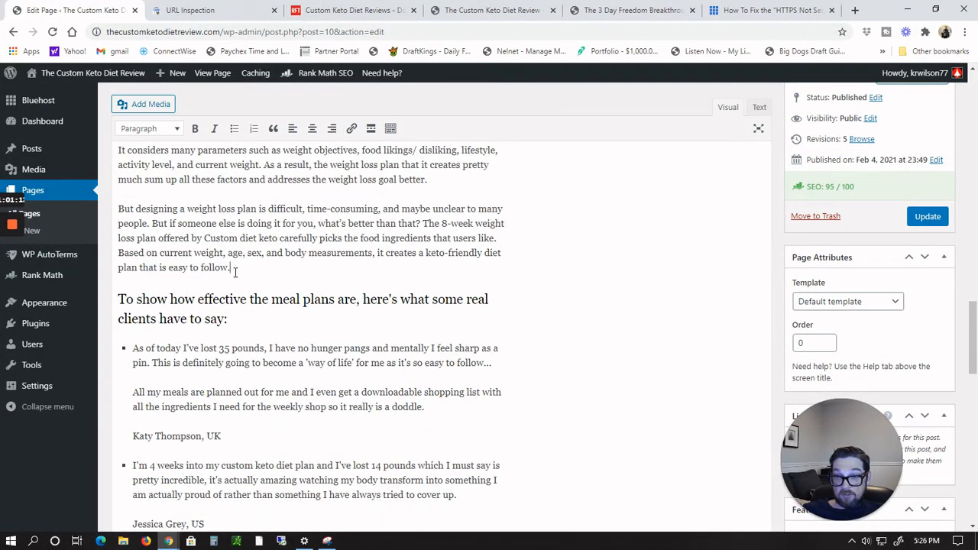
# Step: Insert the keto-diet-fb-banner-2 image on a new line after the 'easy to follow' paragraph
pyautogui.press('Return')
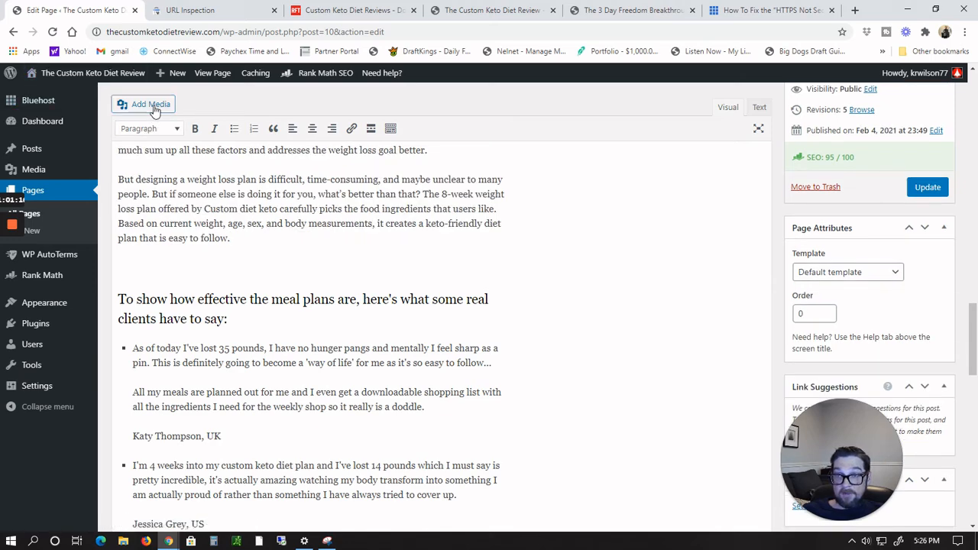
pyautogui.click(130, 106)
pyautogui.click(183, 226)
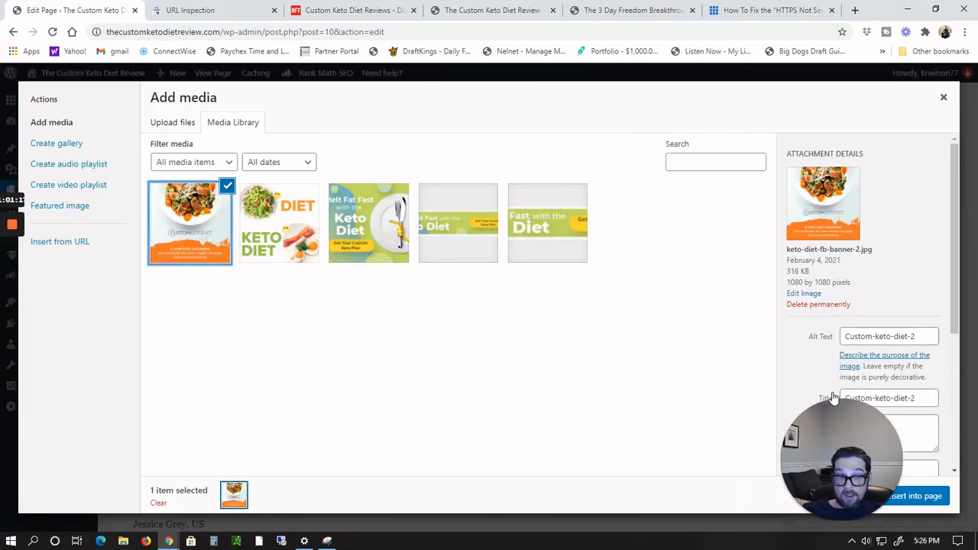
pyautogui.click(919, 496)
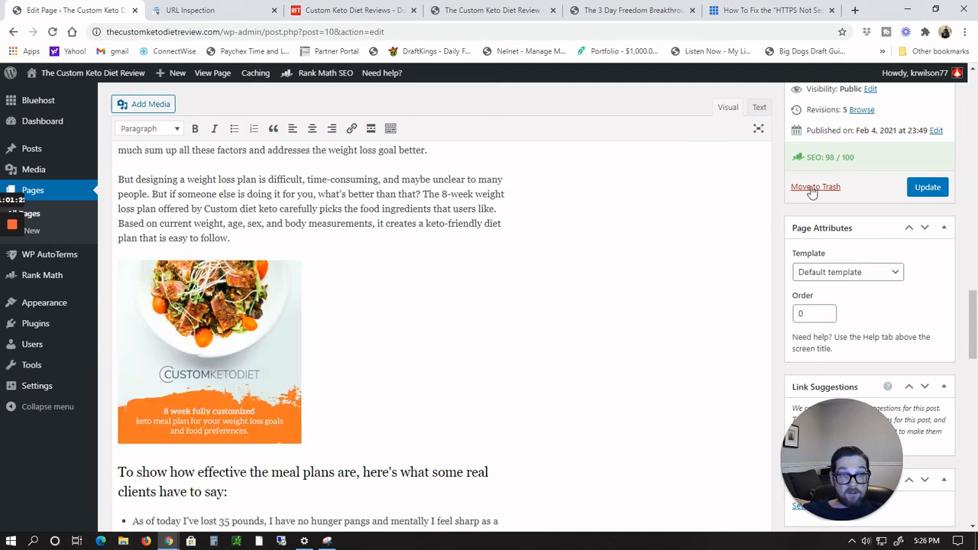
# Step: Update the page to save the image changes
pyautogui.click(926, 190)
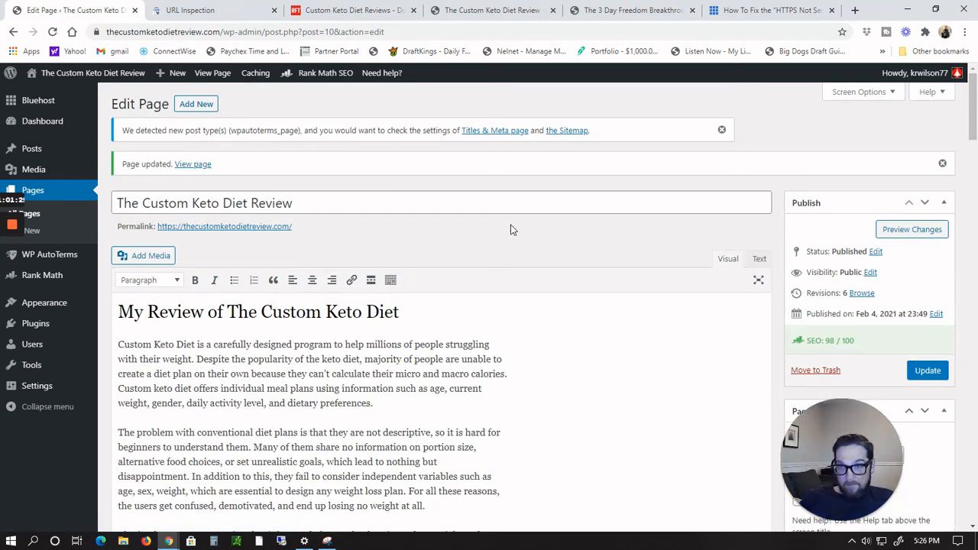
pyautogui.scroll(-5, 511, 228)
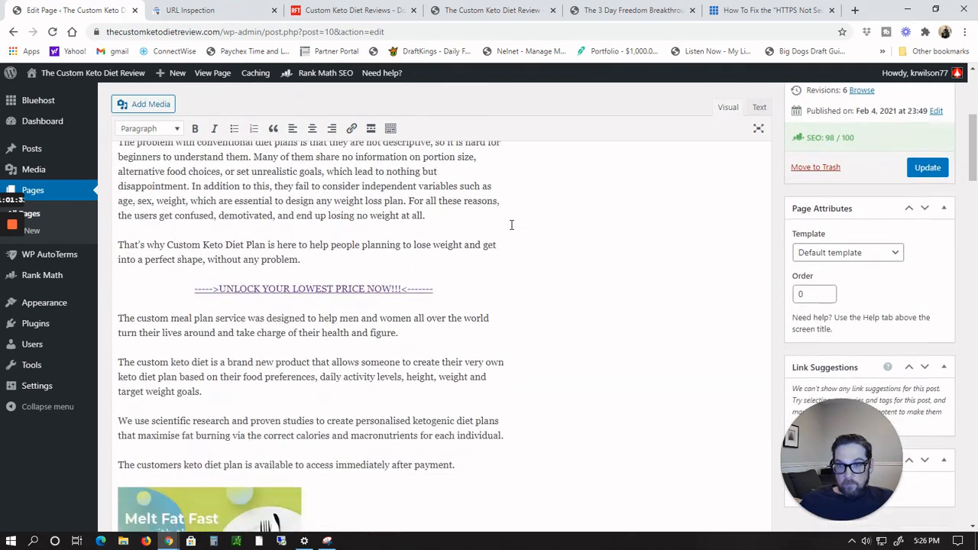
pyautogui.scroll(-1, 511, 225)
pyautogui.scroll(3, 511, 222)
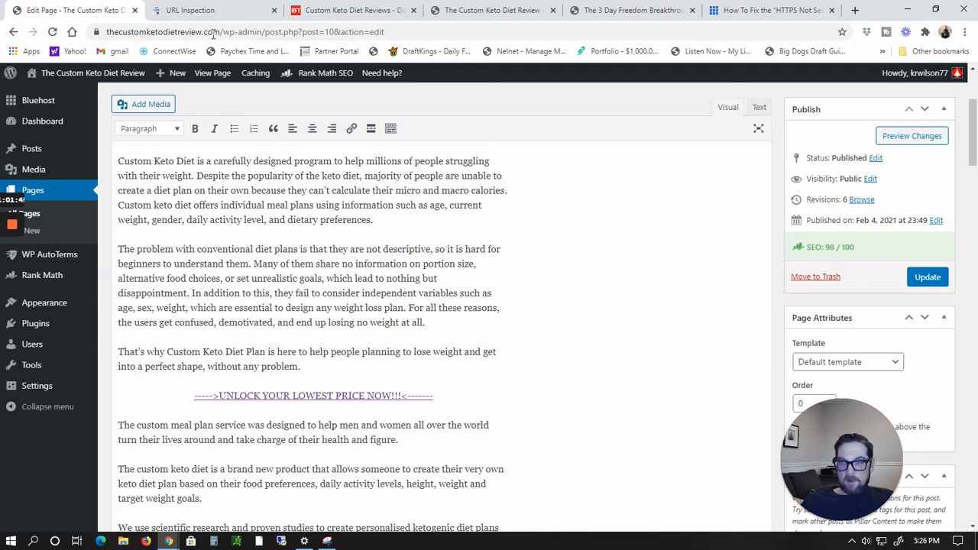
# Step: Copy the site's base URL from the editor's address bar and switch to the Search Console tab
pyautogui.click(222, 9)
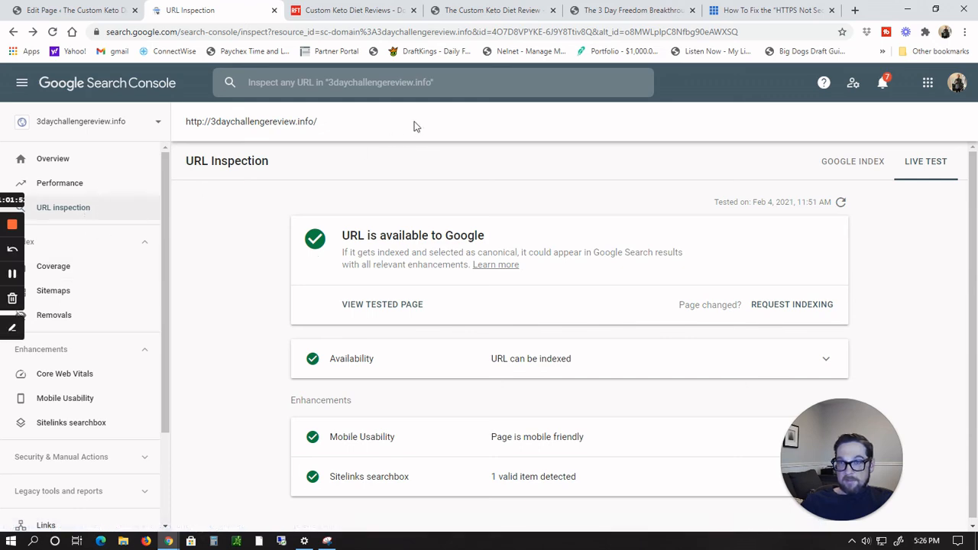
pyautogui.click(99, 10)
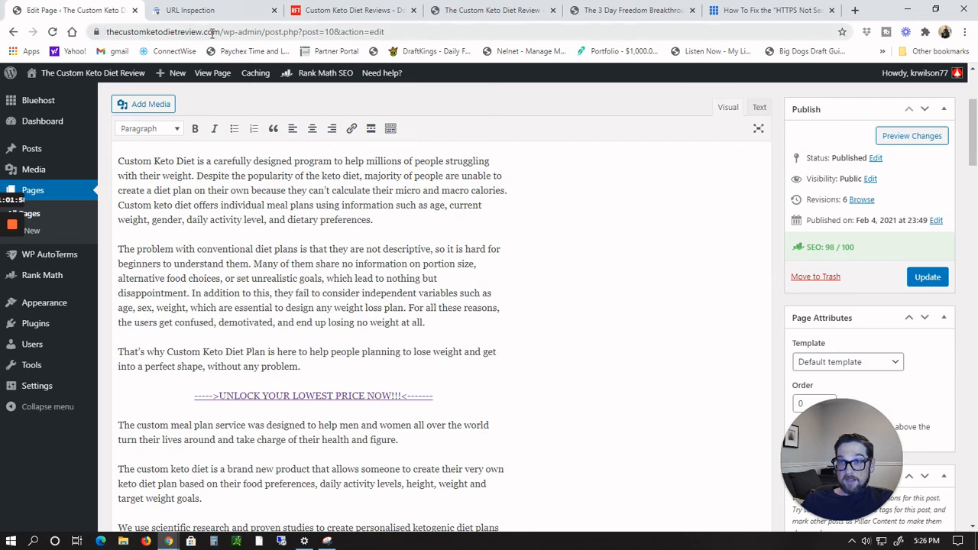
pyautogui.moveTo(222, 31); pyautogui.dragTo(108, 31)
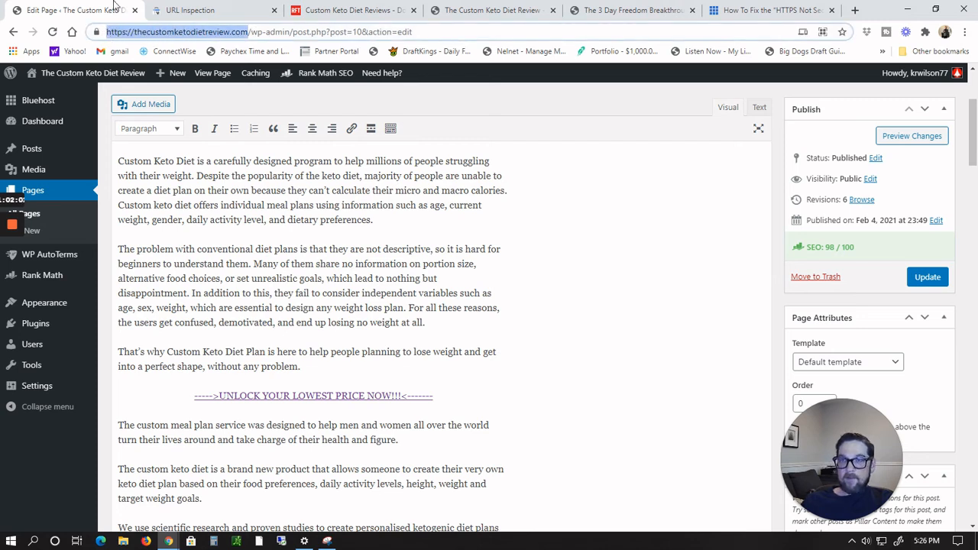
pyautogui.hotkey('ctrl', 'Tab')
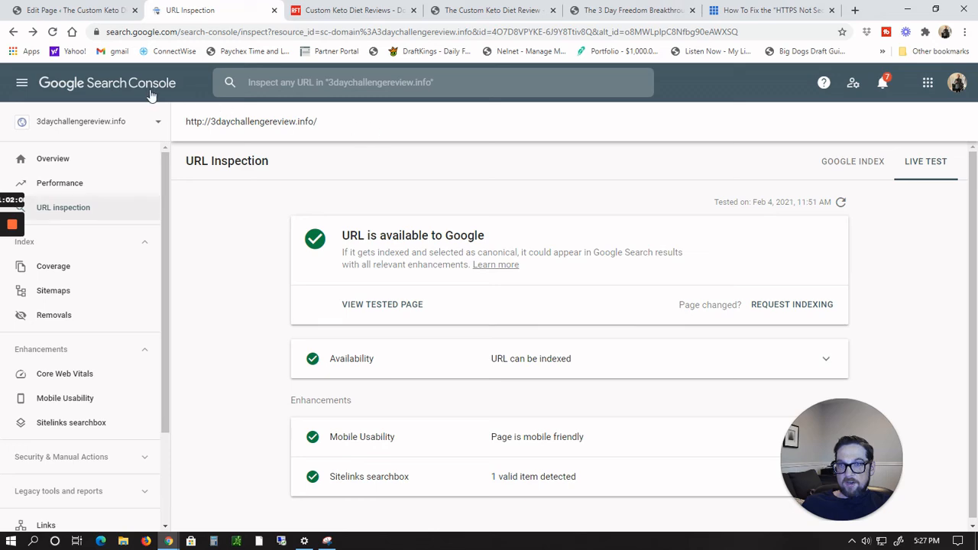
# Step: Add a Domain property for thecustomketodietreview.com in Search Console and copy its DNS TXT verification record
pyautogui.click(158, 122)
pyautogui.click(62, 359)
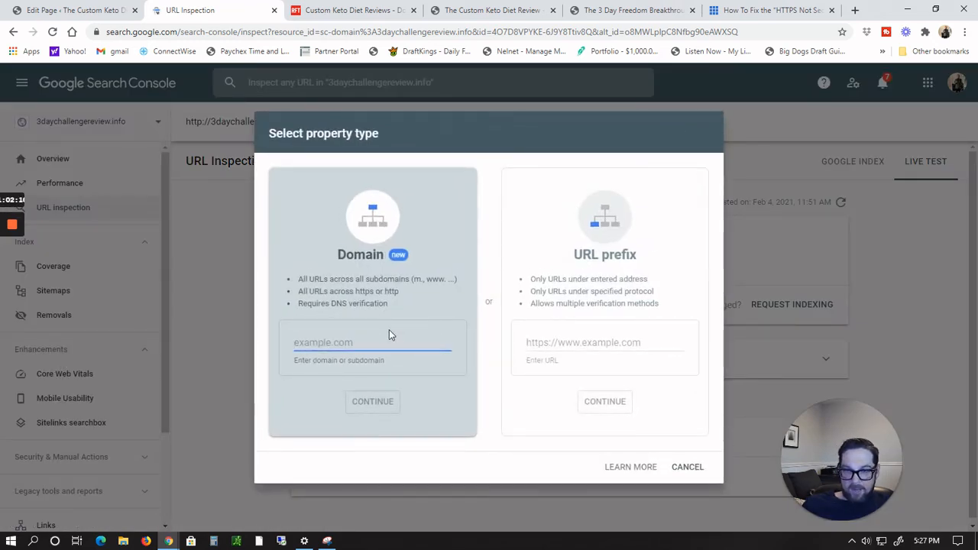
pyautogui.hotkey('ctrl', 'v')
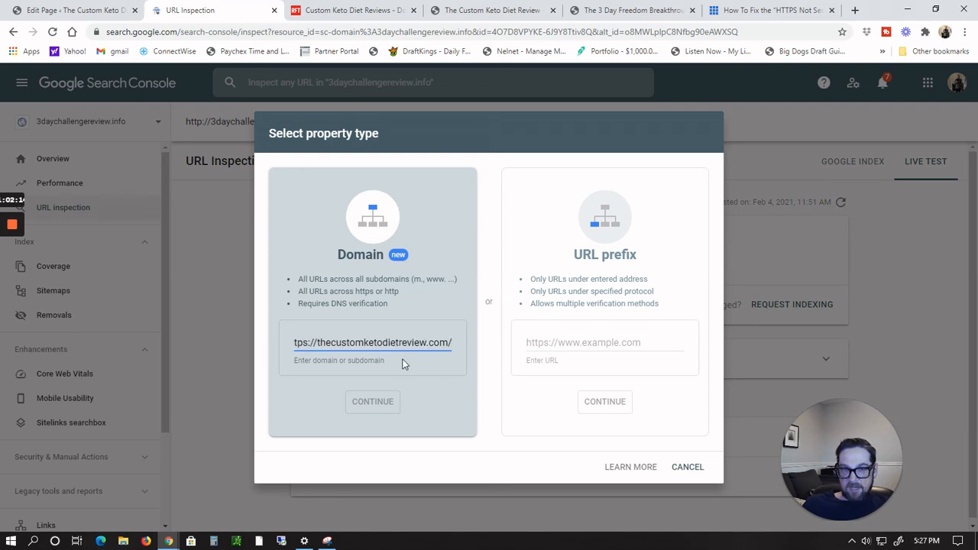
pyautogui.press('Left')
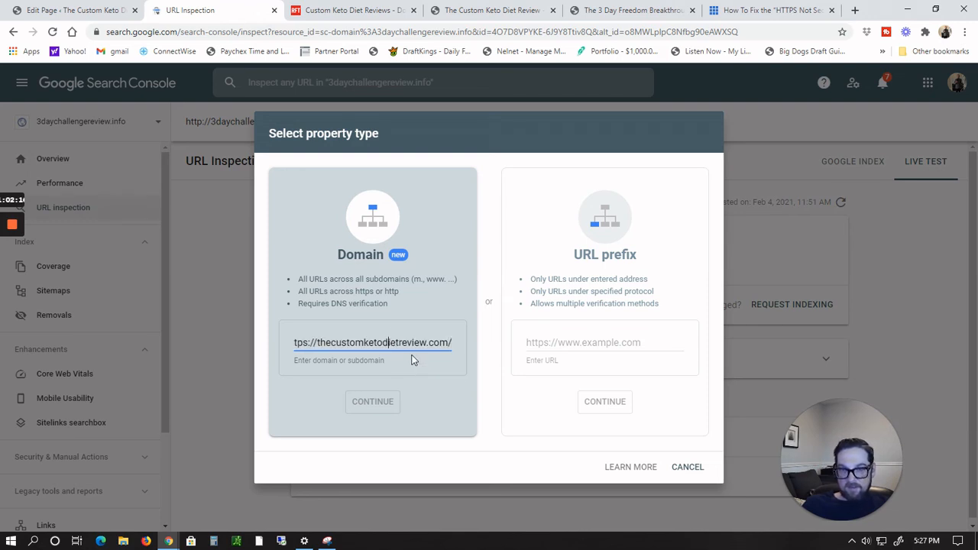
pyautogui.press('BackSpace')
pyautogui.press('BackSpace')
pyautogui.press('BackSpace')
pyautogui.press('BackSpace')
pyautogui.press('BackSpace')
pyautogui.press('BackSpace')
pyautogui.press('BackSpace')
pyautogui.press('BackSpace')
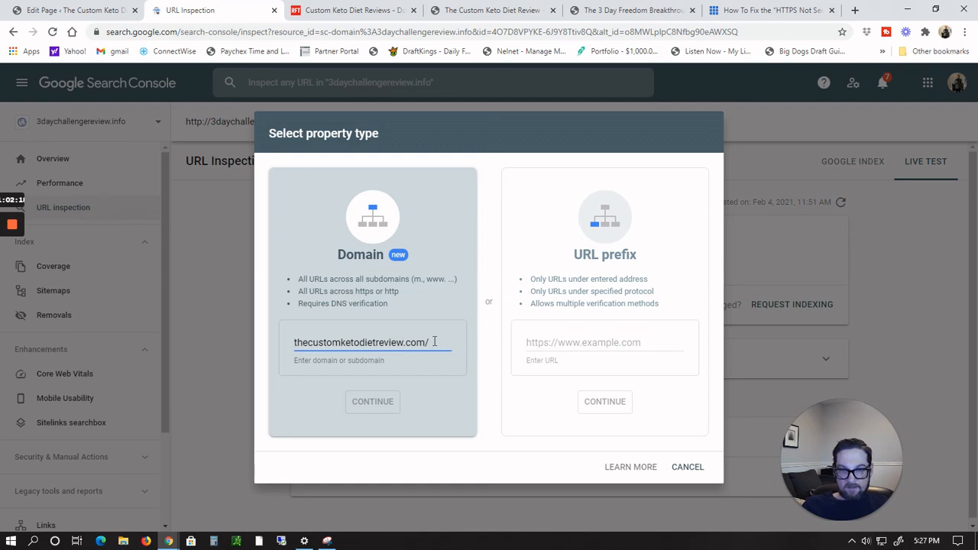
pyautogui.press('BackSpace')
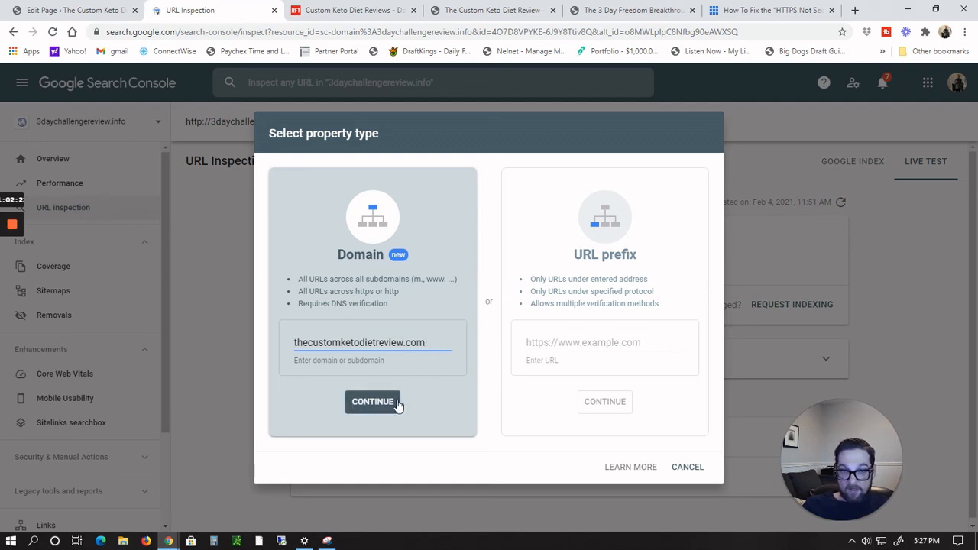
pyautogui.click(395, 403)
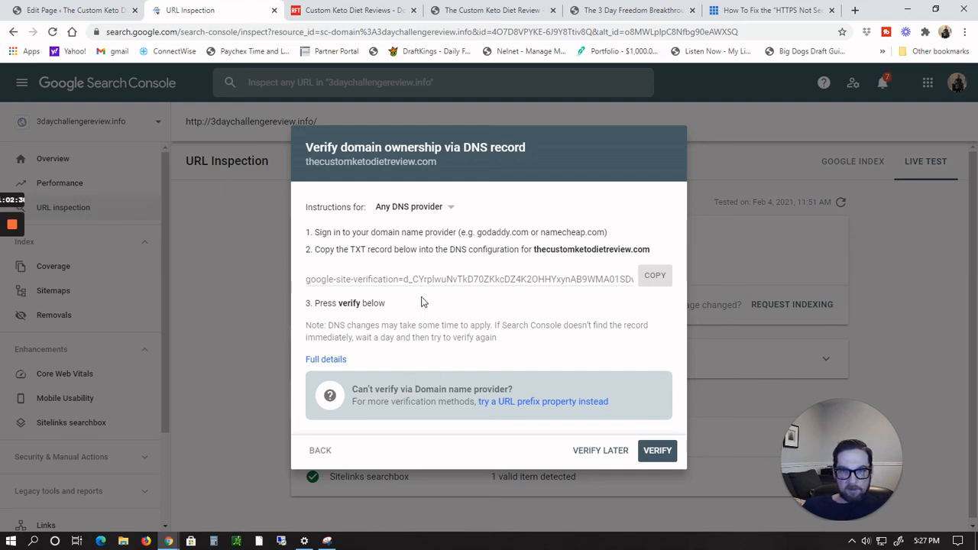
pyautogui.click(655, 278)
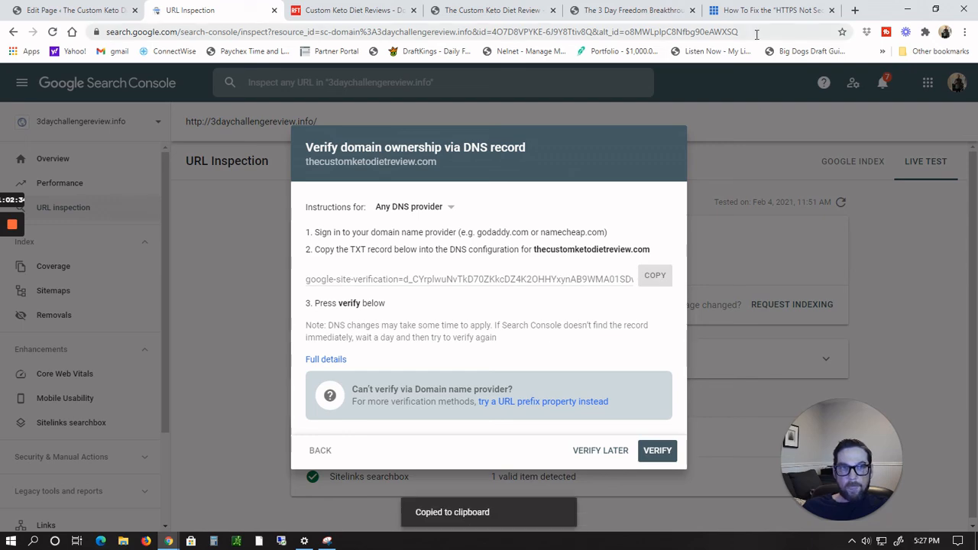
# Step: Open Bluehost in a new tab and manage the thecustomketodietreview.com domain
pyautogui.click(622, 13)
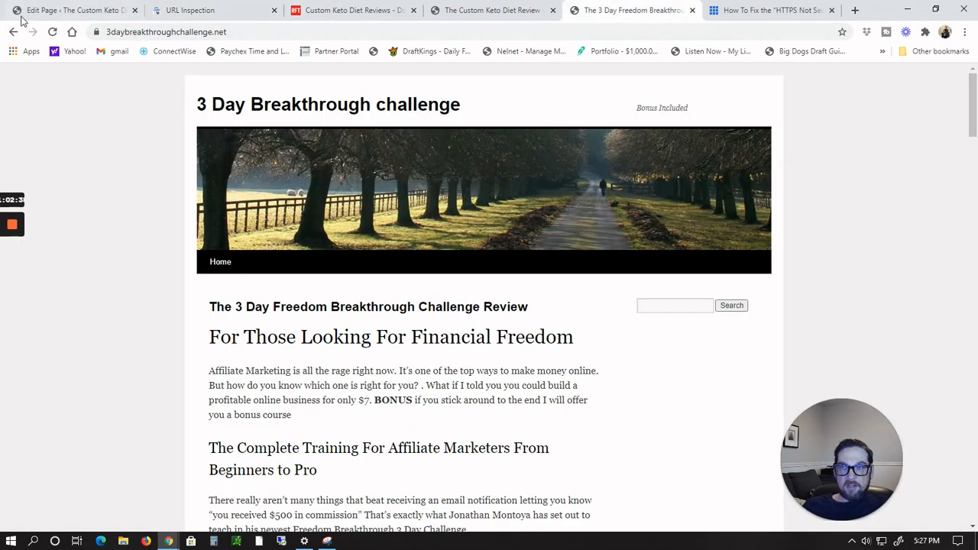
pyautogui.click(72, 32)
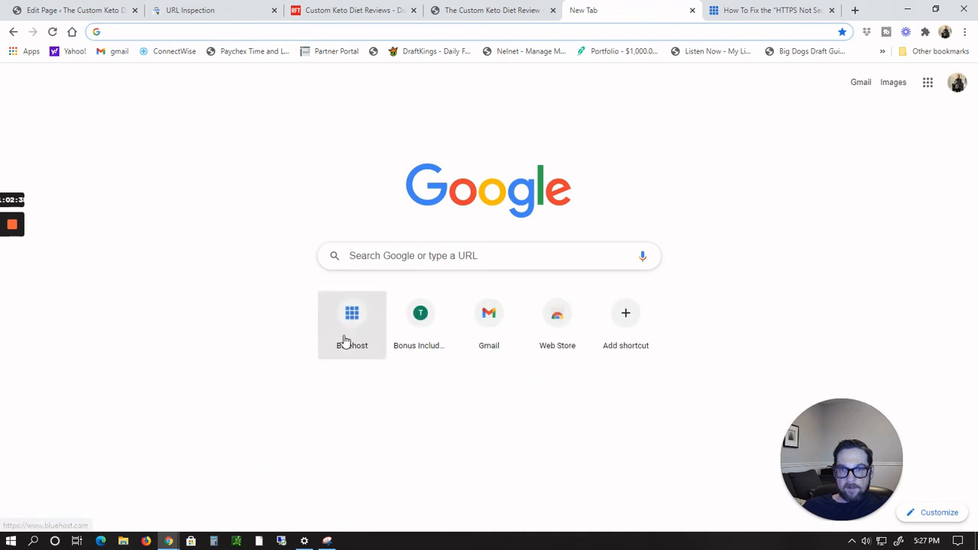
pyautogui.click(354, 321)
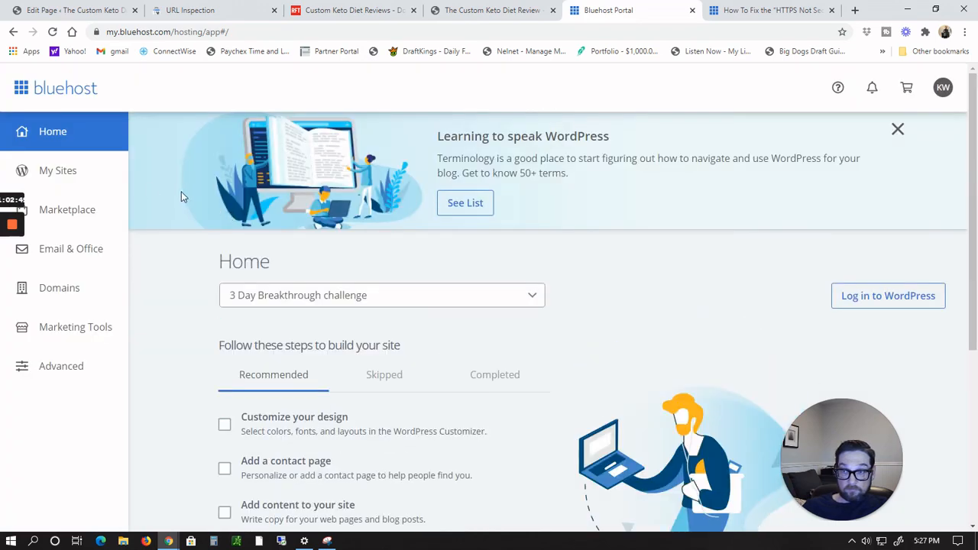
pyautogui.click(50, 294)
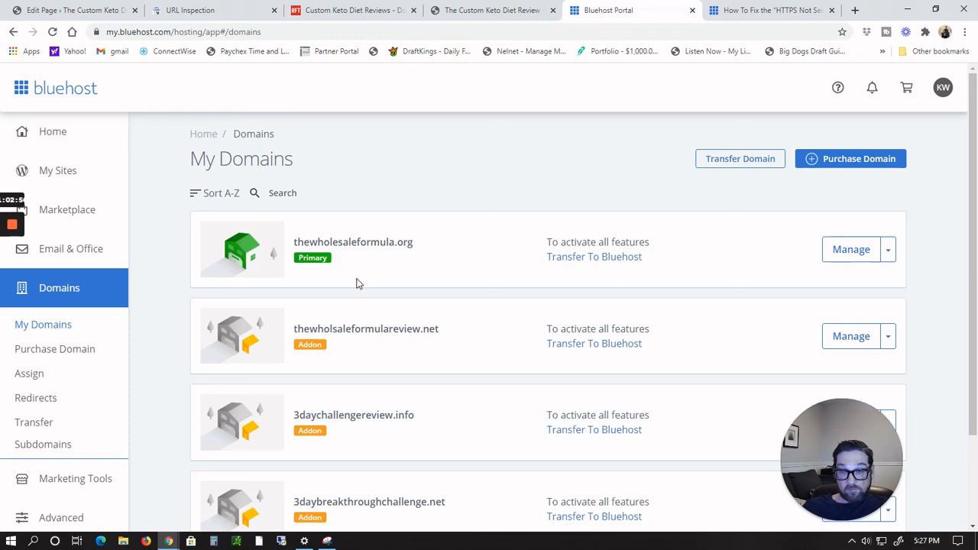
pyautogui.scroll(-2, 398, 245)
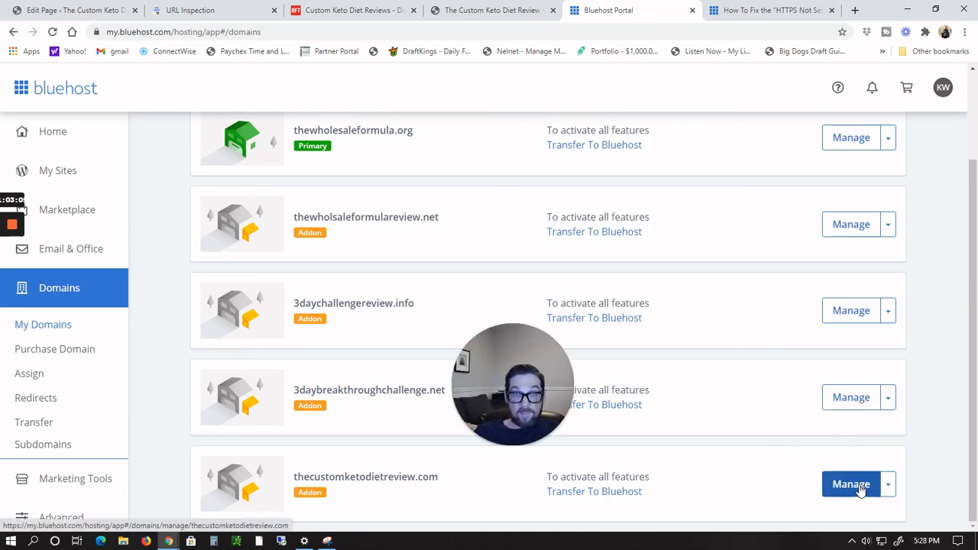
pyautogui.click(860, 486)
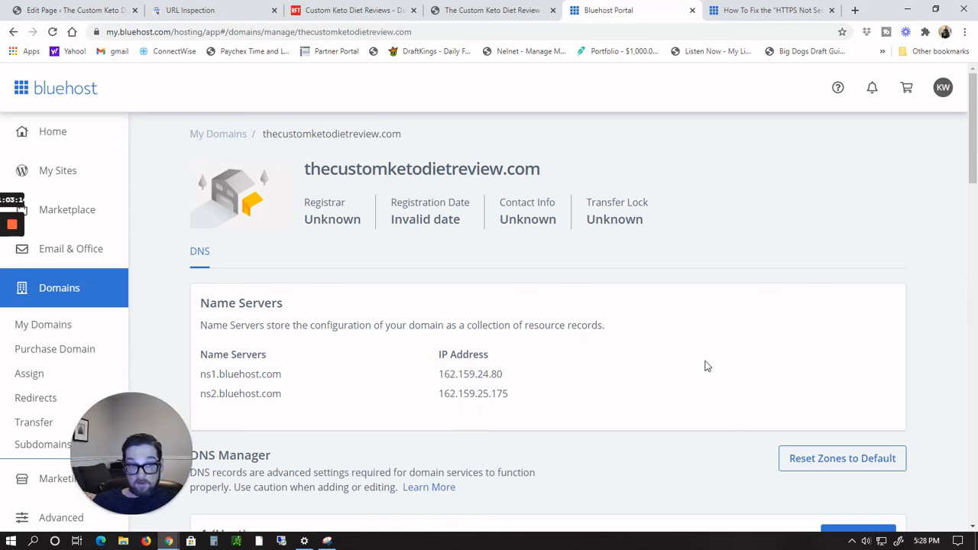
# Step: Add a TXT record in the DNS Manager with host @ and the pasted Google verification token as its value, and save it
pyautogui.moveTo(967, 150); pyautogui.dragTo(966, 228)
pyautogui.moveTo(972, 281); pyautogui.dragTo(976, 489)
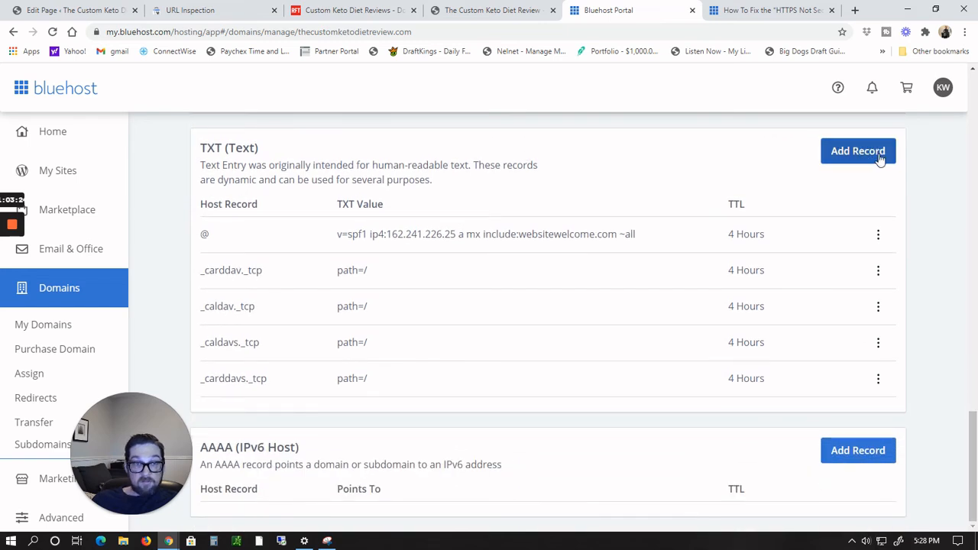
pyautogui.click(854, 156)
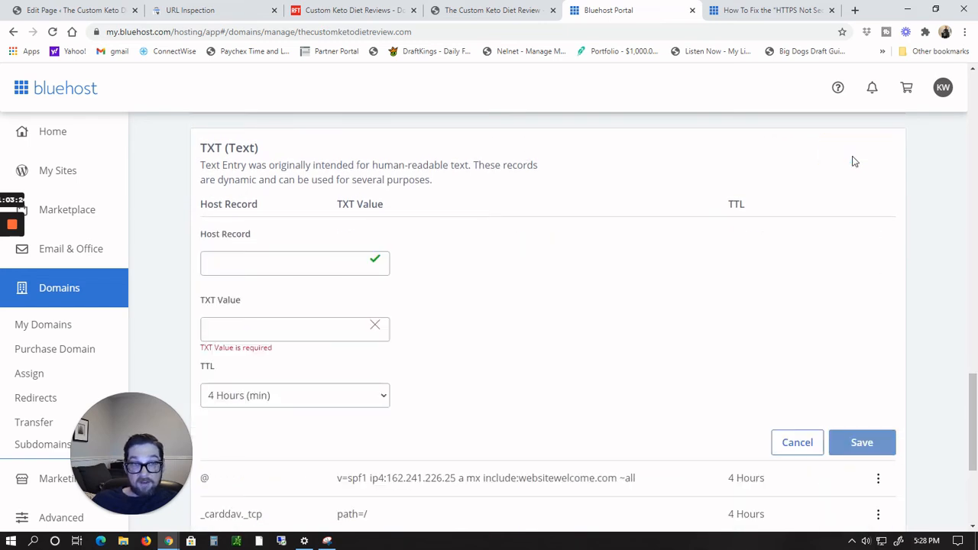
pyautogui.click(247, 262)
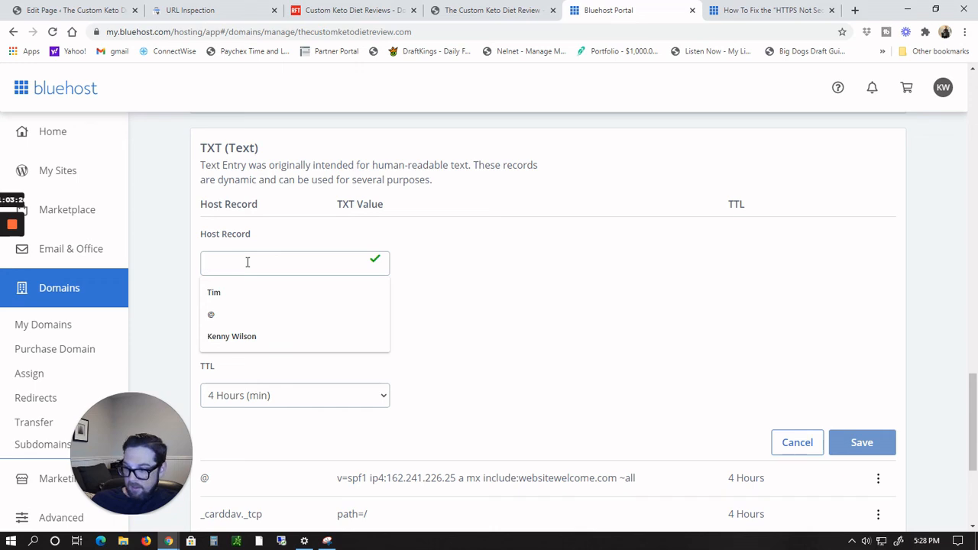
pyautogui.click(224, 314)
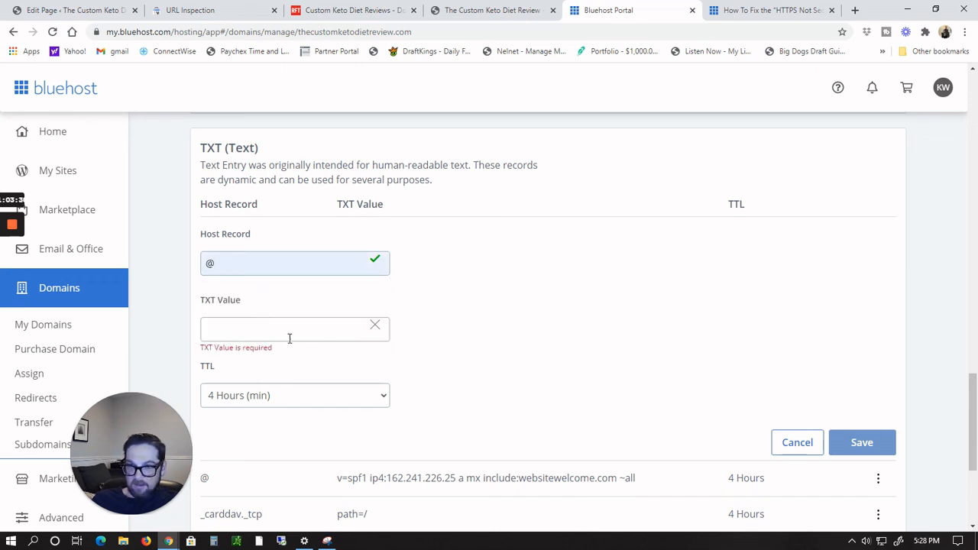
pyautogui.click(291, 334)
pyautogui.hotkey('ctrl', 'v')
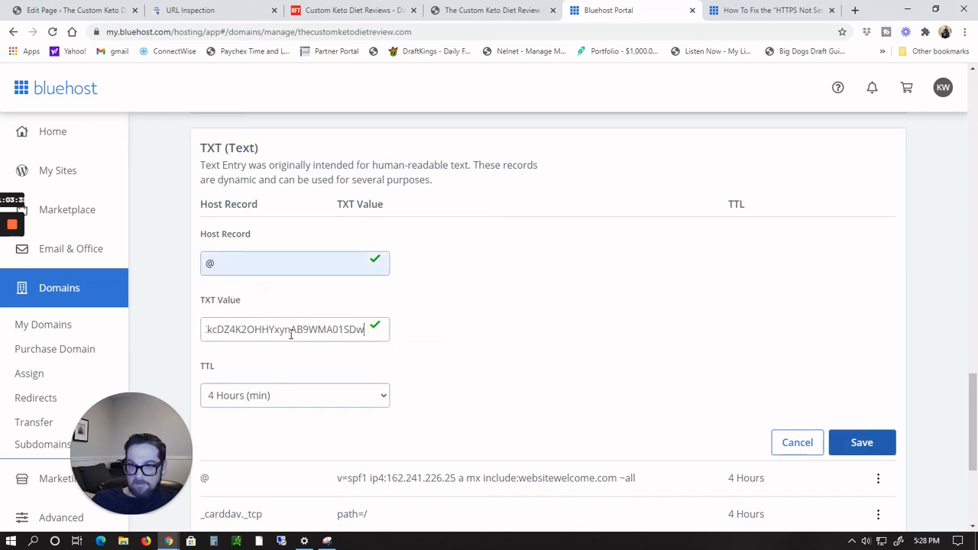
pyautogui.click(861, 443)
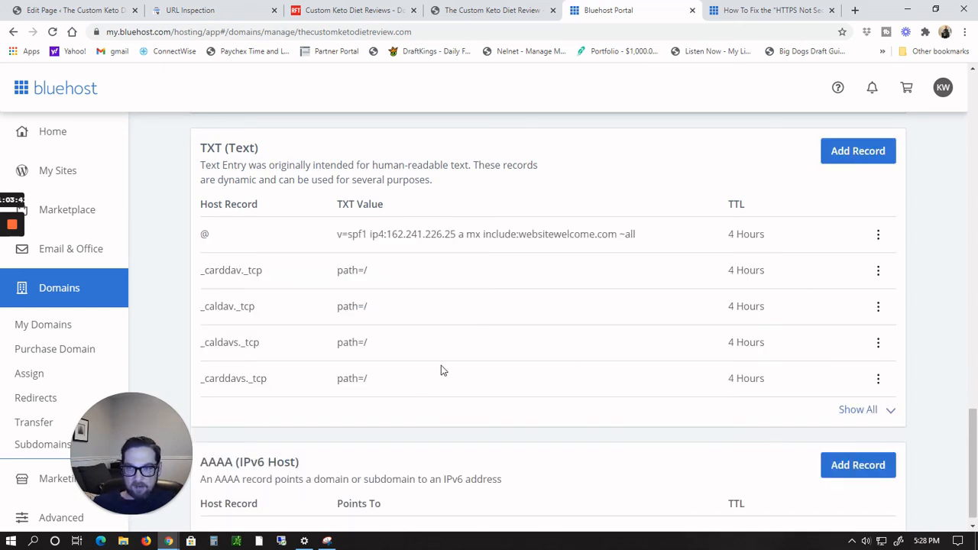
# Step: Return to Search Console, verify domain ownership via the DNS record, and go to the new property
pyautogui.click(200, 11)
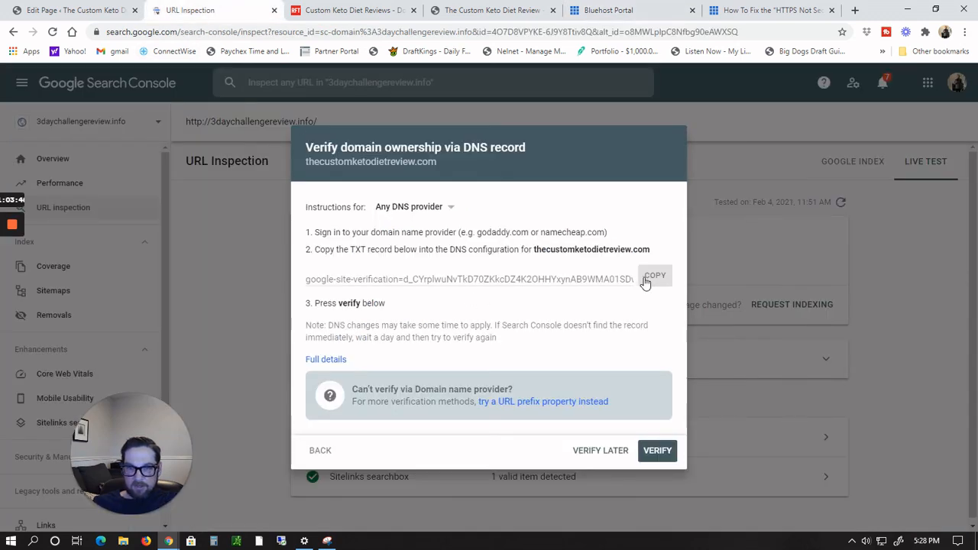
pyautogui.click(656, 450)
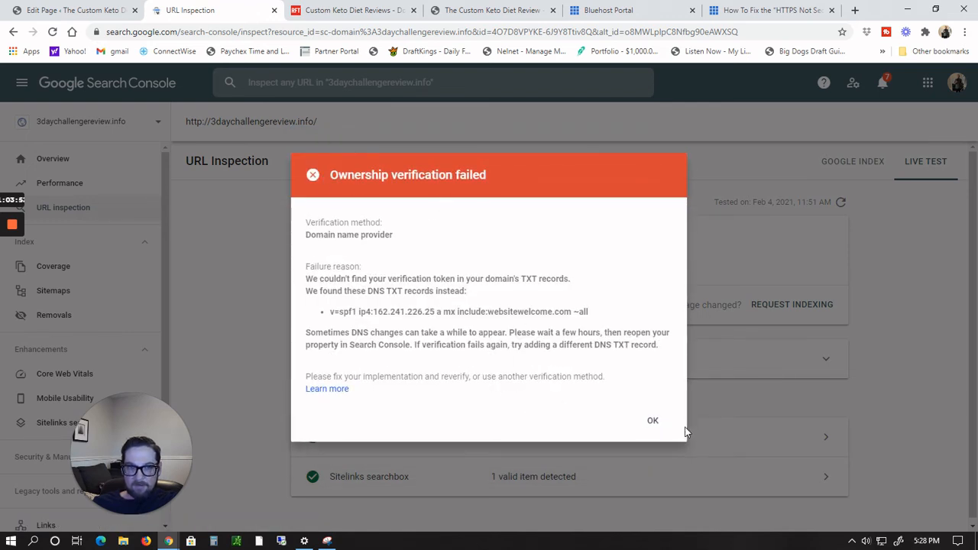
pyautogui.click(650, 420)
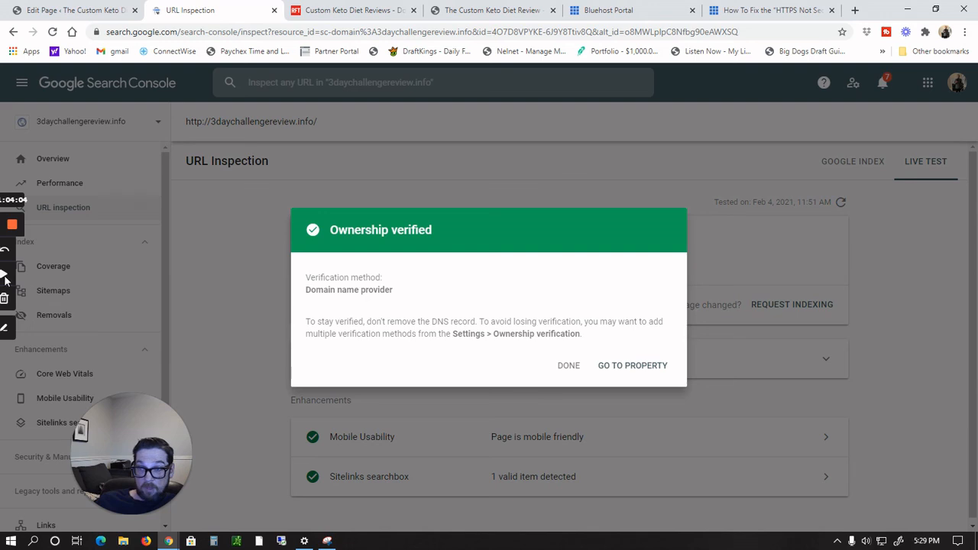
pyautogui.click(620, 367)
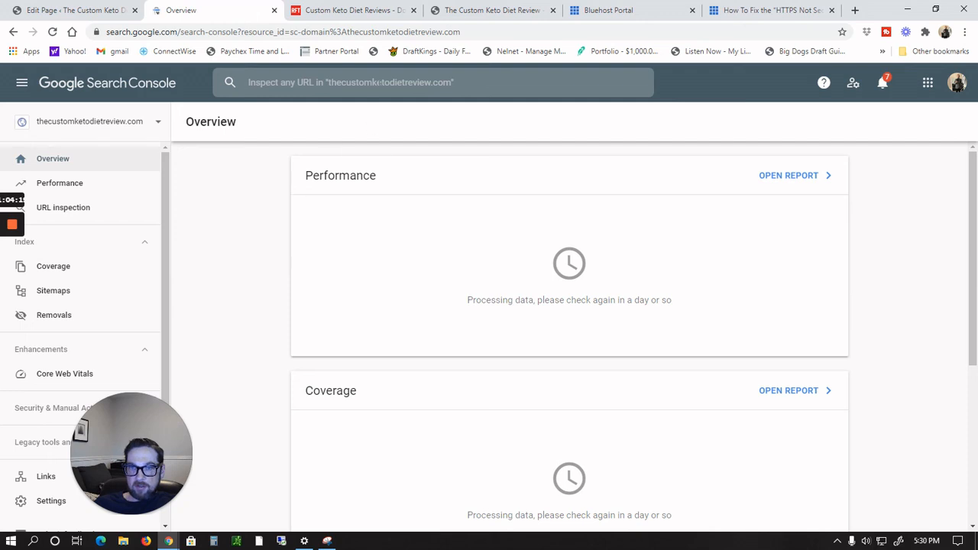
# Step: Inspect the URL thecustomketodietreview.com in Search Console
pyautogui.click(356, 81)
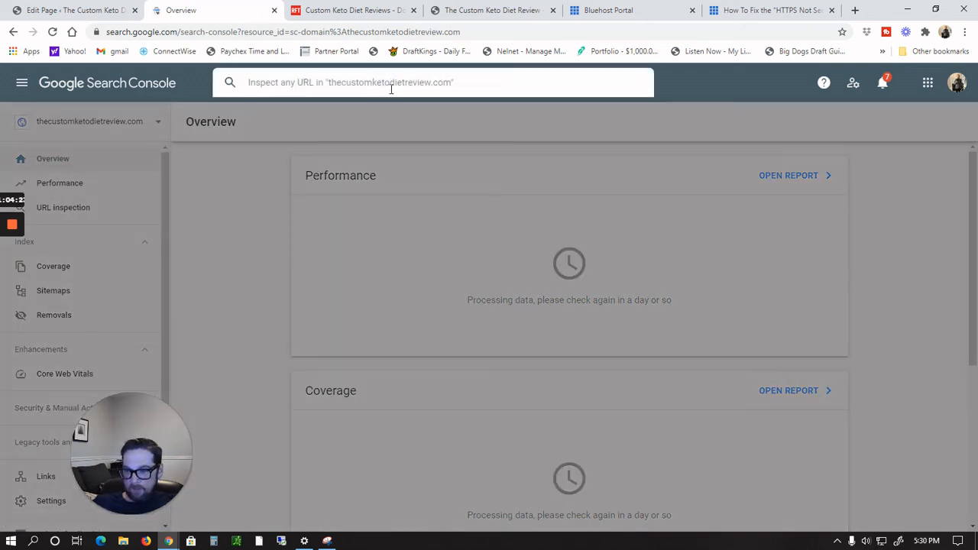
pyautogui.write('thecusto')
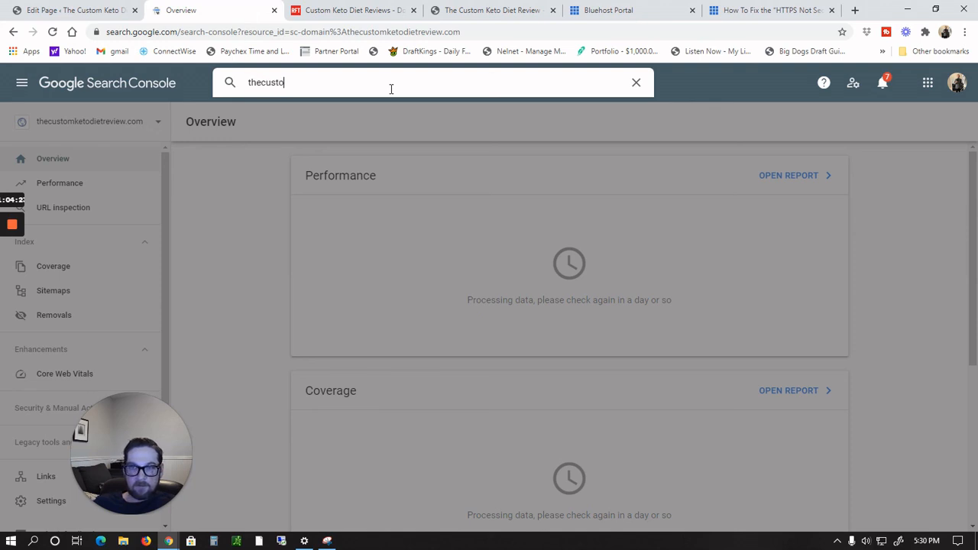
pyautogui.write('mketod')
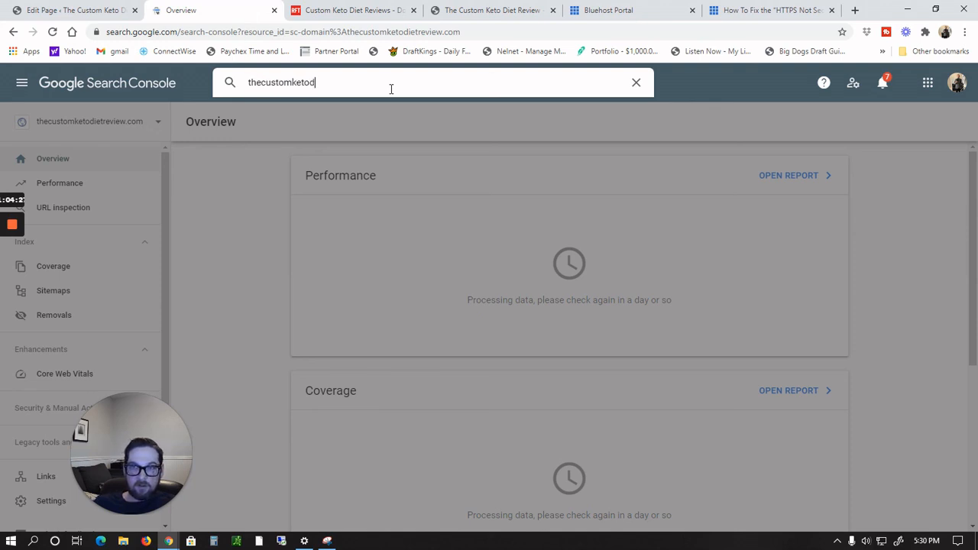
pyautogui.write('ietreview.com')
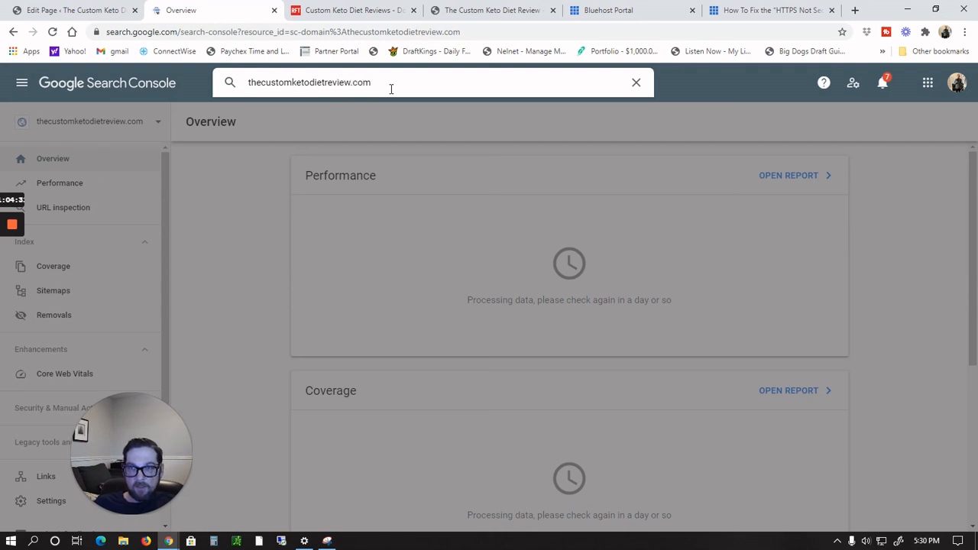
pyautogui.press('Return')
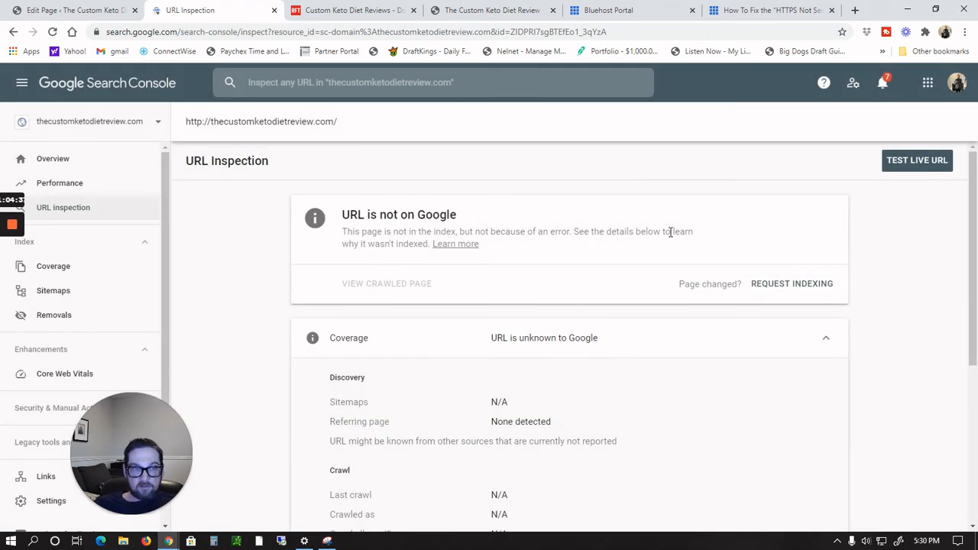
# Step: Run a live test on the homepage URL and request indexing for it
pyautogui.click(917, 168)
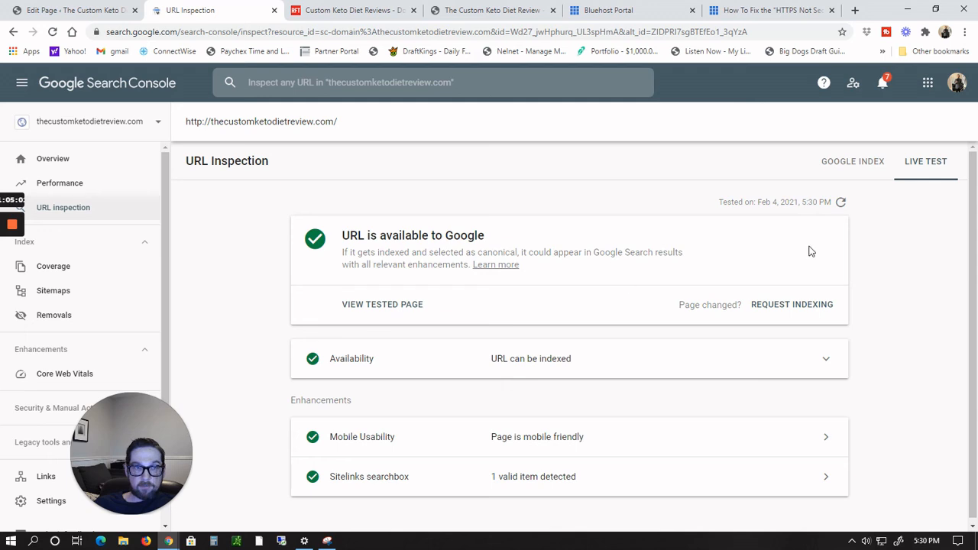
pyautogui.click(802, 307)
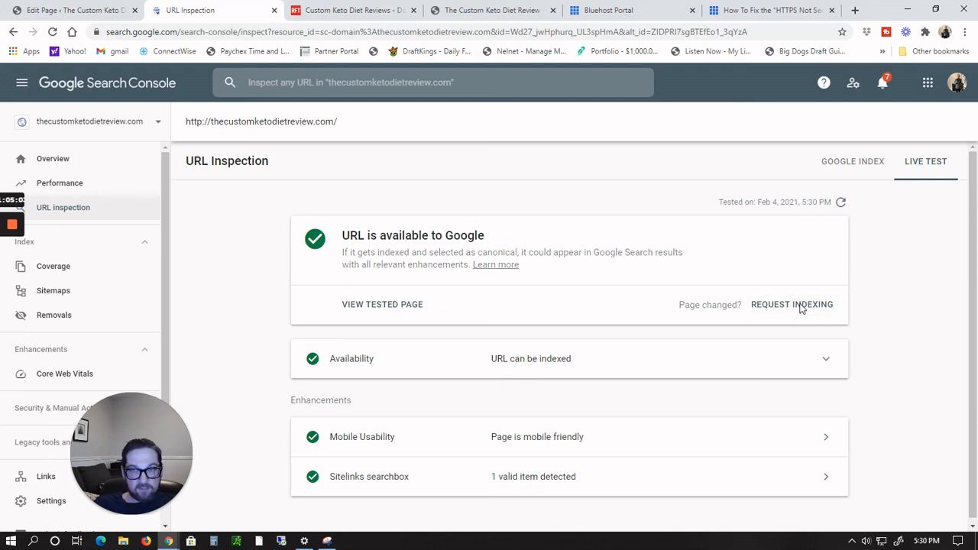
pyautogui.click(800, 305)
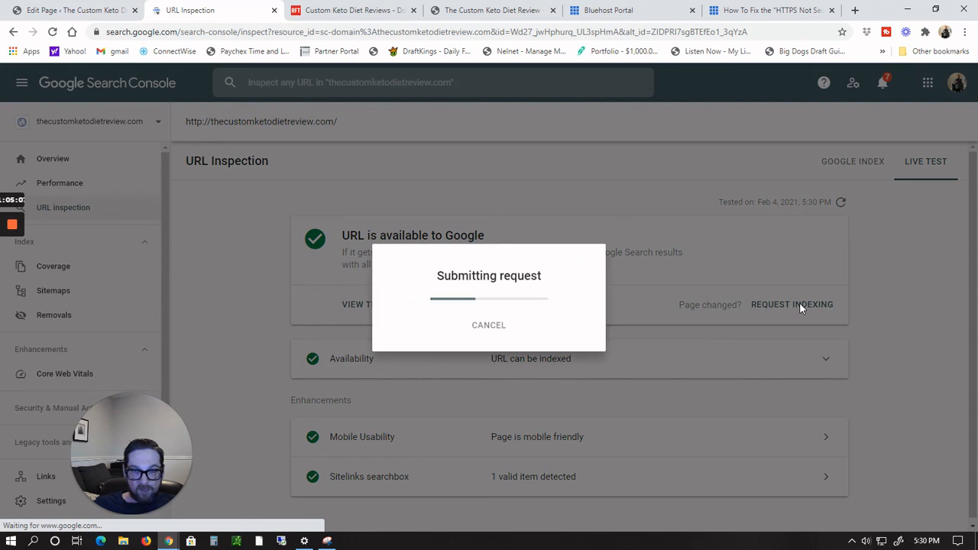